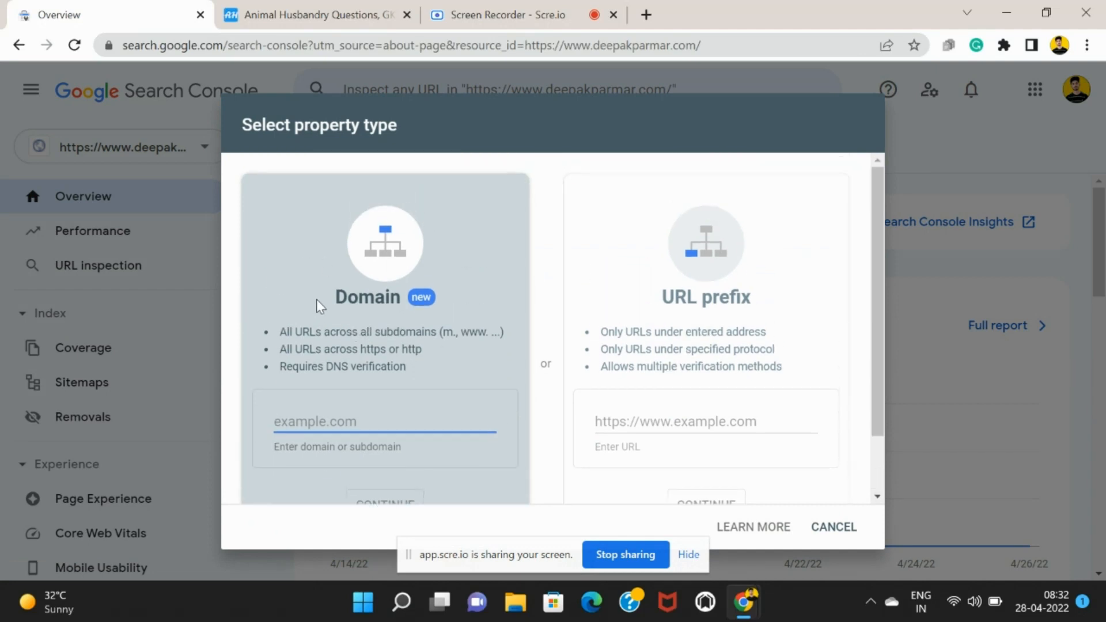
Compare the Domain and URL prefix property types, including the verification methods each one allows.
left_click_drag(769, 331, 650, 309)
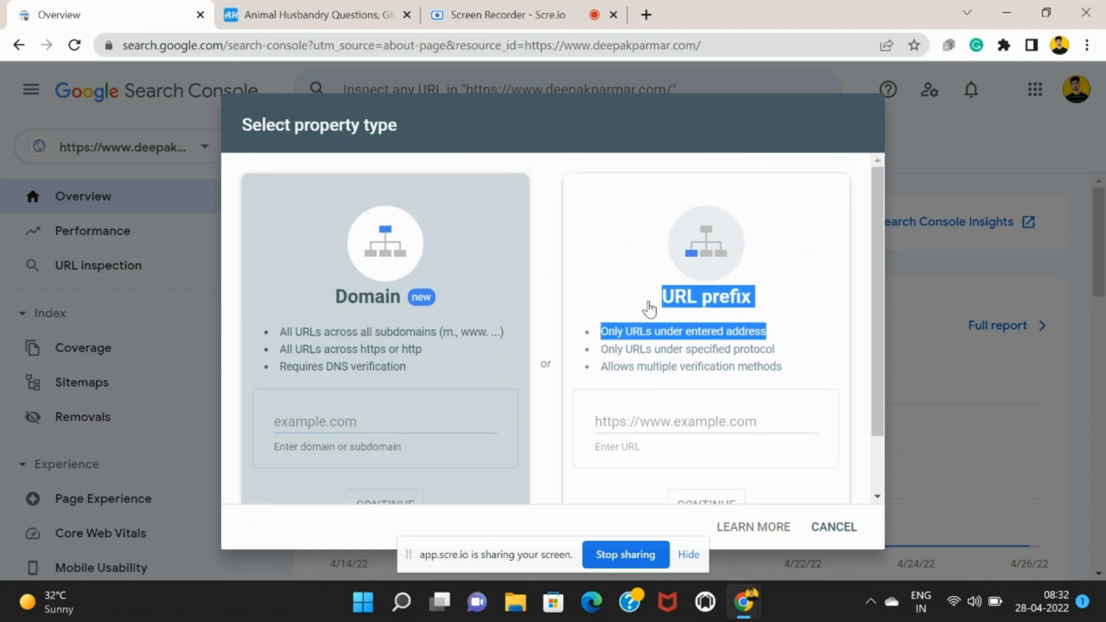
left_click(411, 307)
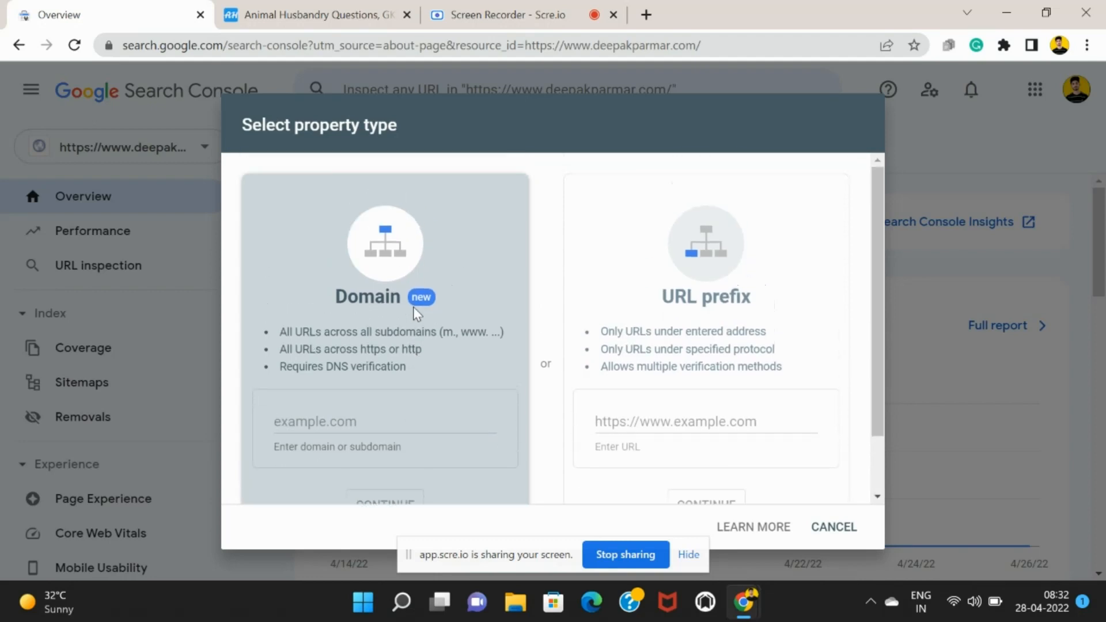
left_click_drag(327, 302, 442, 295)
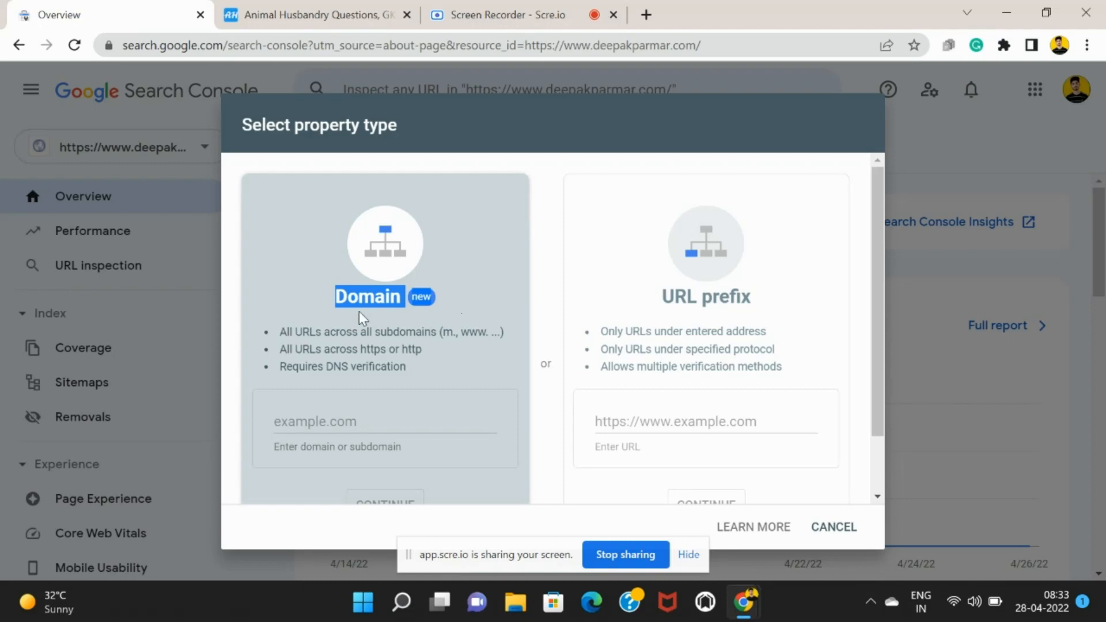
left_click_drag(323, 292, 405, 303)
left_click(404, 319)
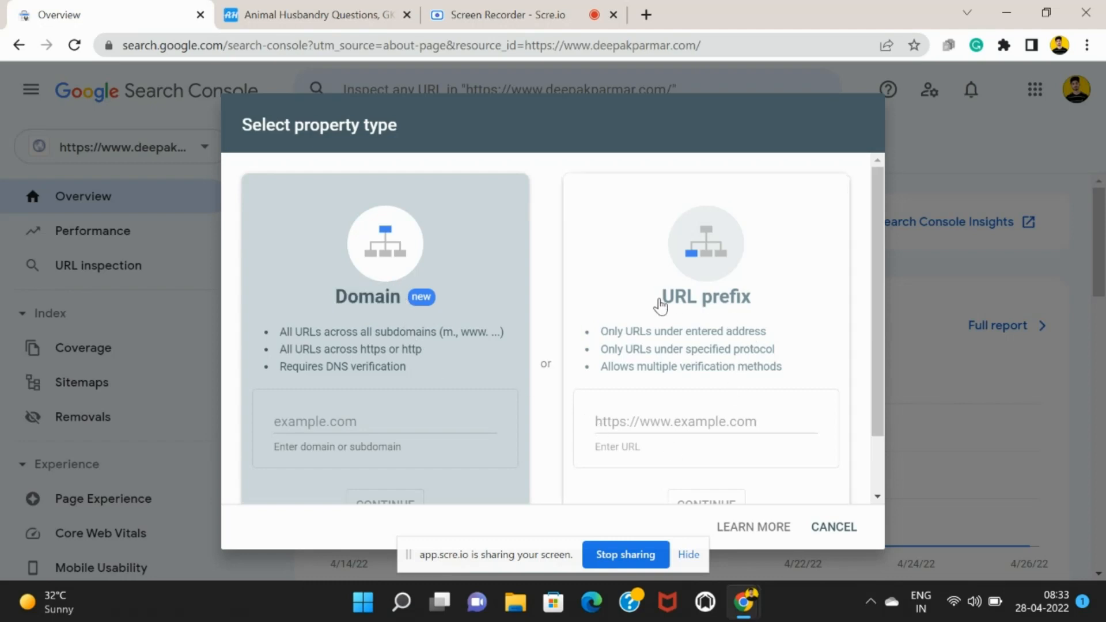
left_click_drag(642, 305, 766, 309)
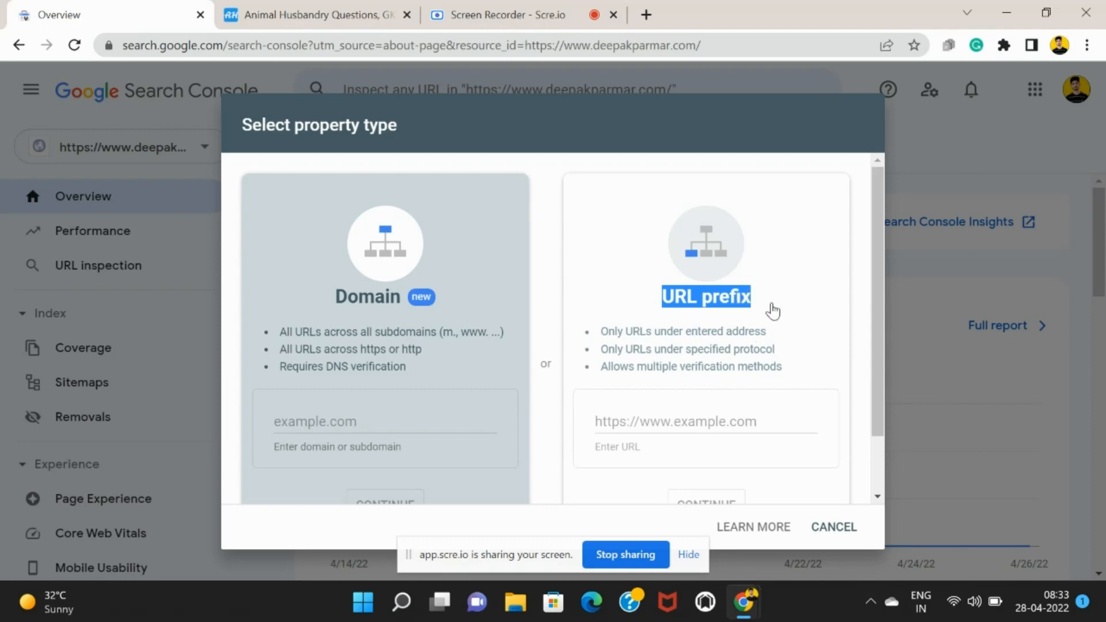
left_click_drag(600, 367, 794, 375)
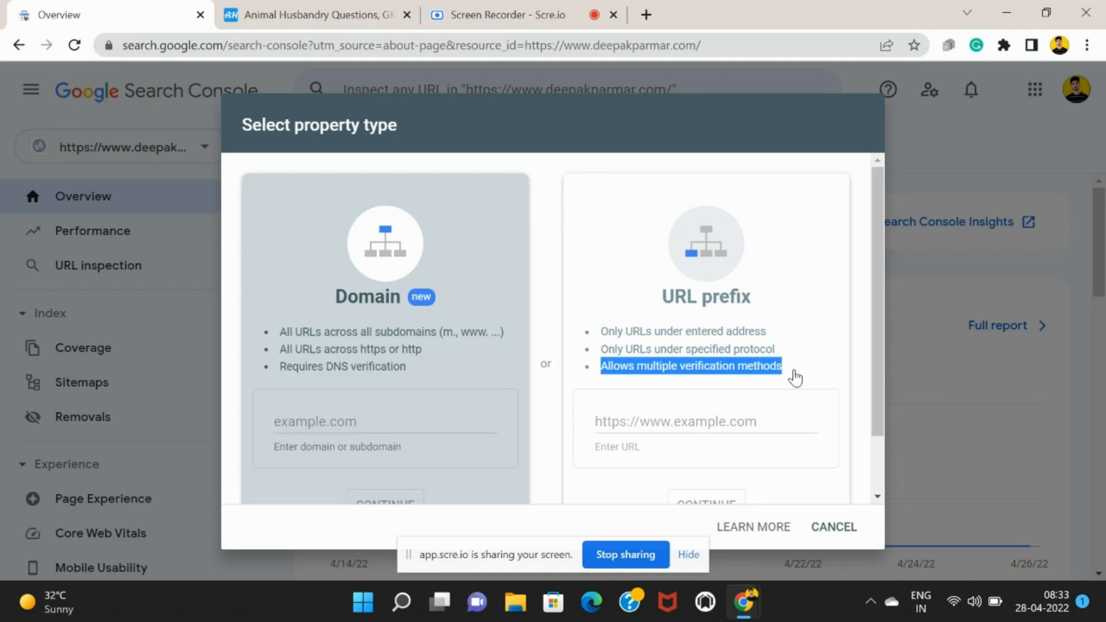
scroll(795, 377, "down", 2)
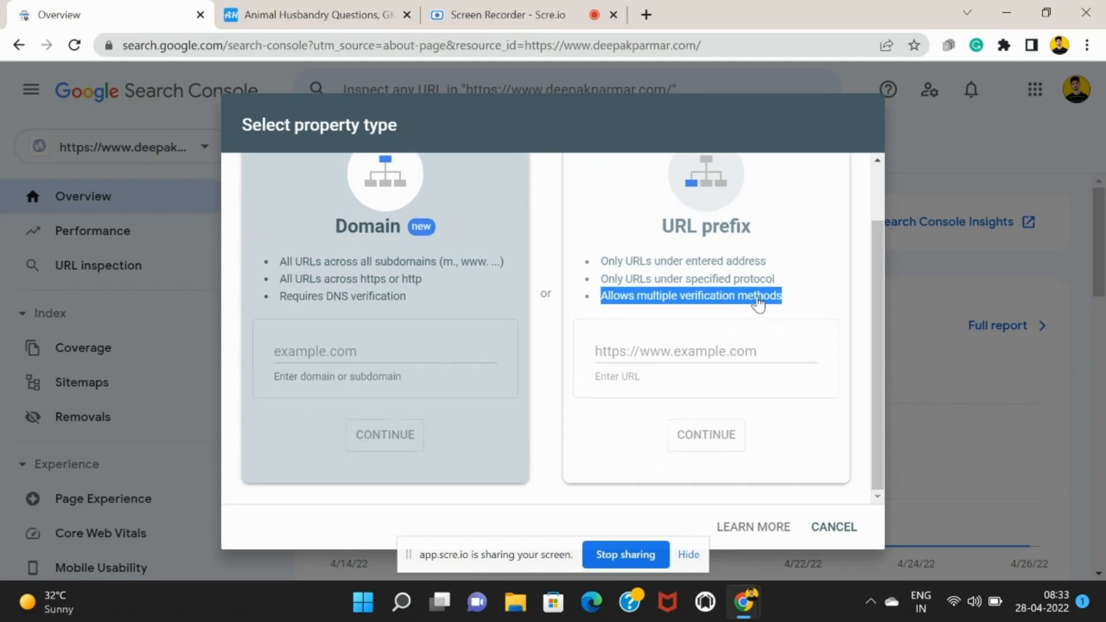
scroll(760, 306, "up", 2)
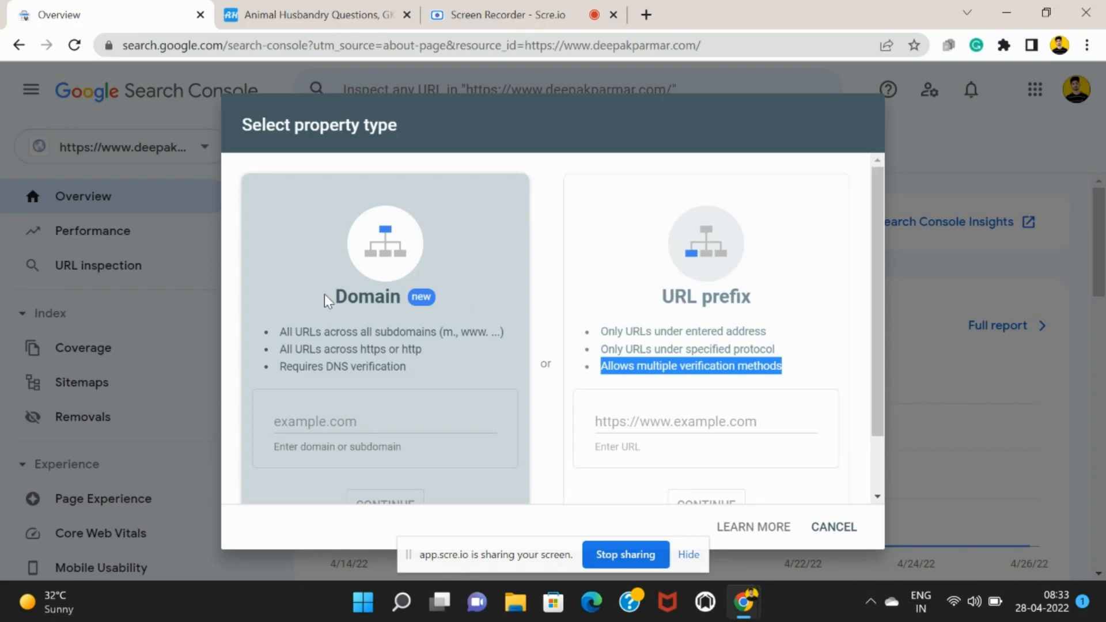
left_click_drag(323, 294, 433, 308)
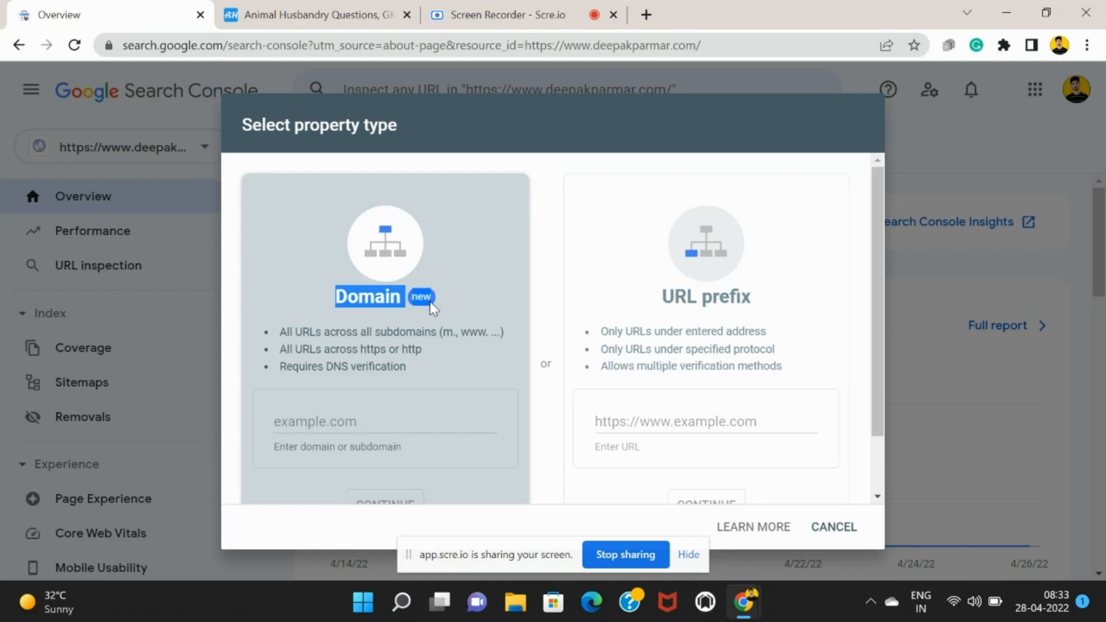
Search Google for "domain vs url prefix search console" and read the featured answer about what a Domain property tracks.
left_click(646, 15)
type("domai")
key("Return")
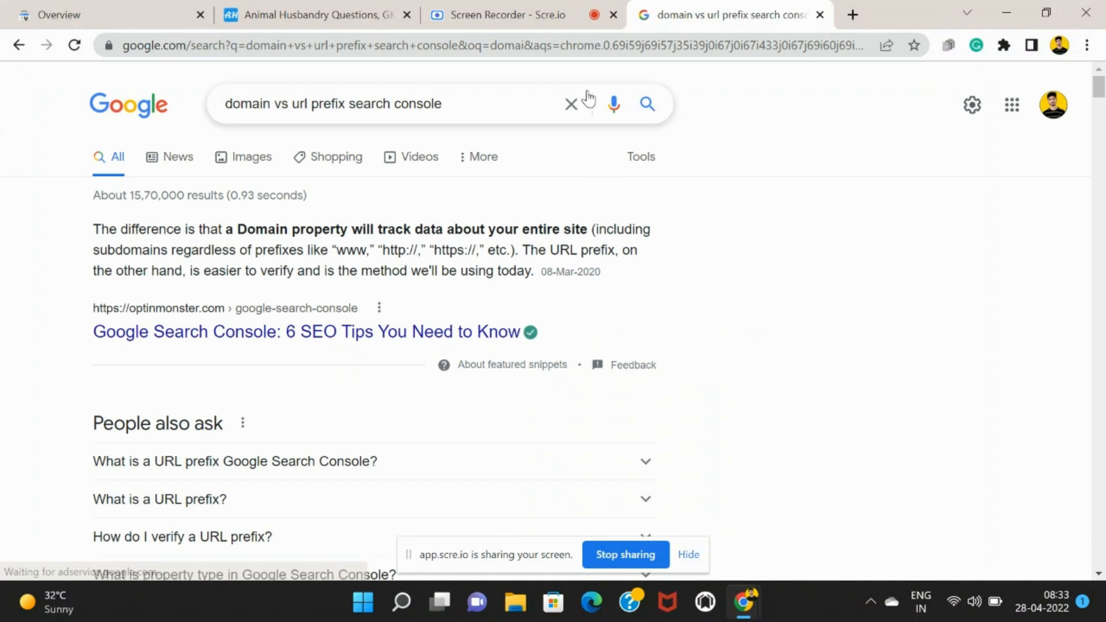
left_click_drag(101, 233, 117, 230)
key("ctrl+plus")
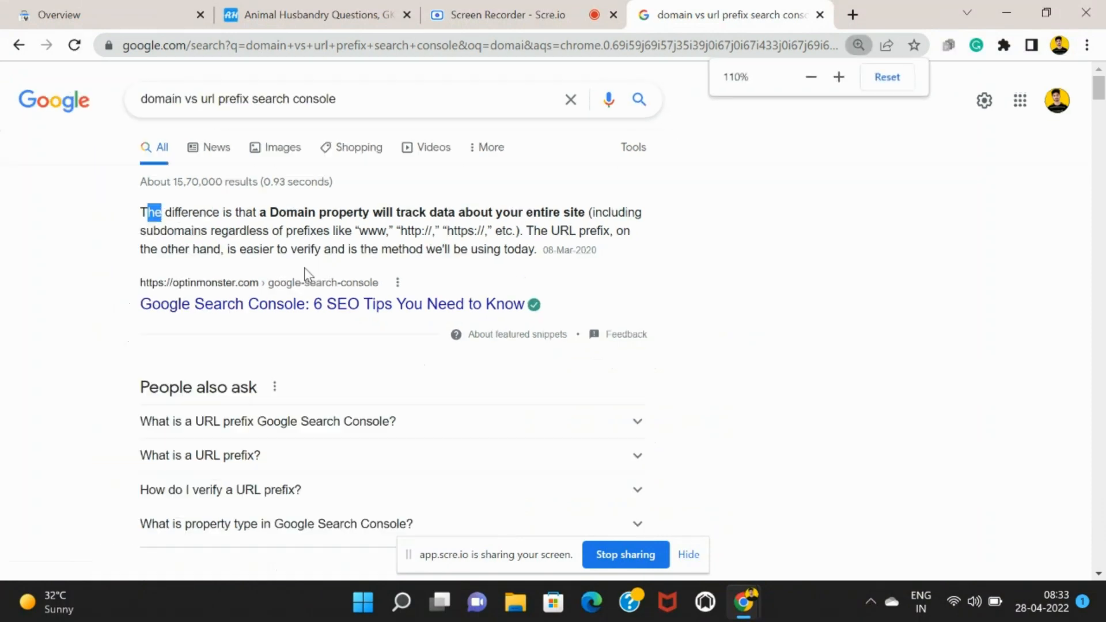
left_click(316, 270)
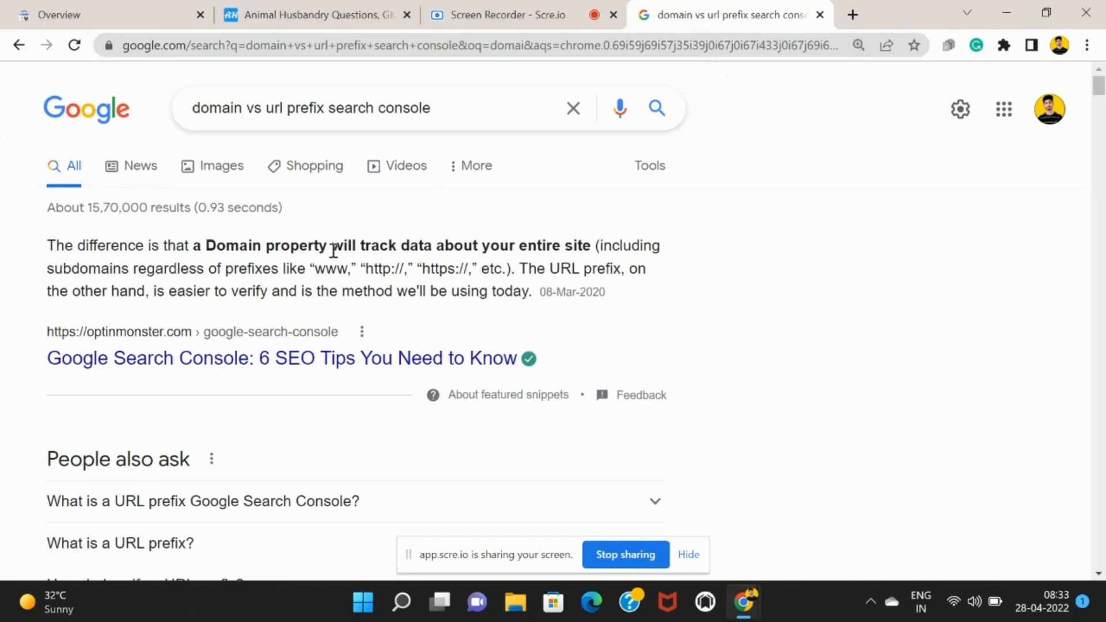
left_click_drag(332, 250, 584, 246)
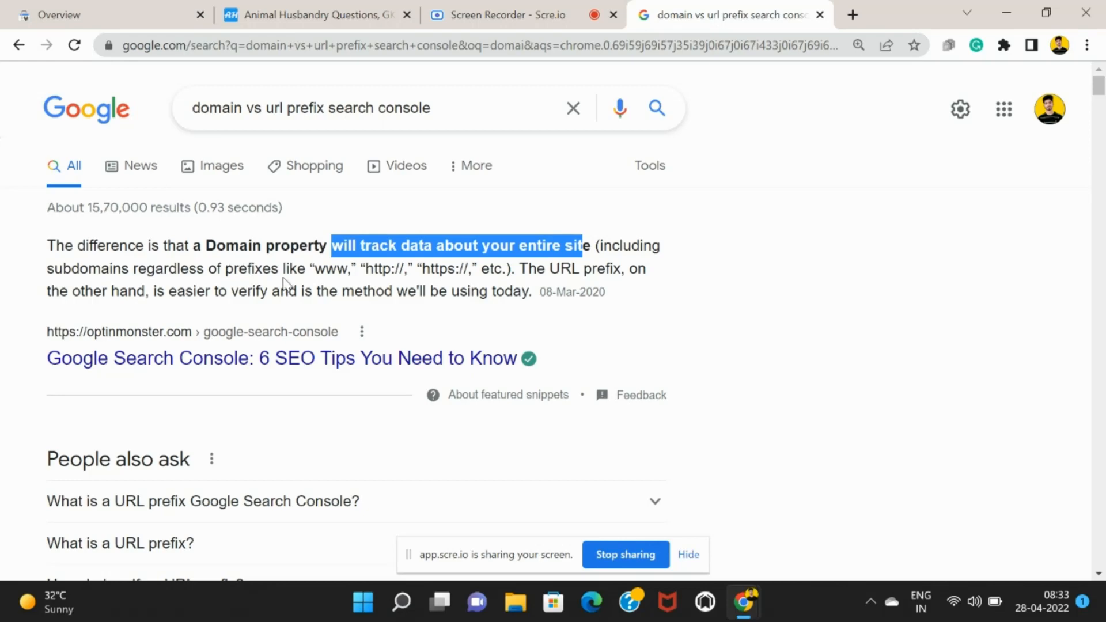
left_click_drag(308, 268, 434, 264)
left_click_drag(506, 268, 291, 246)
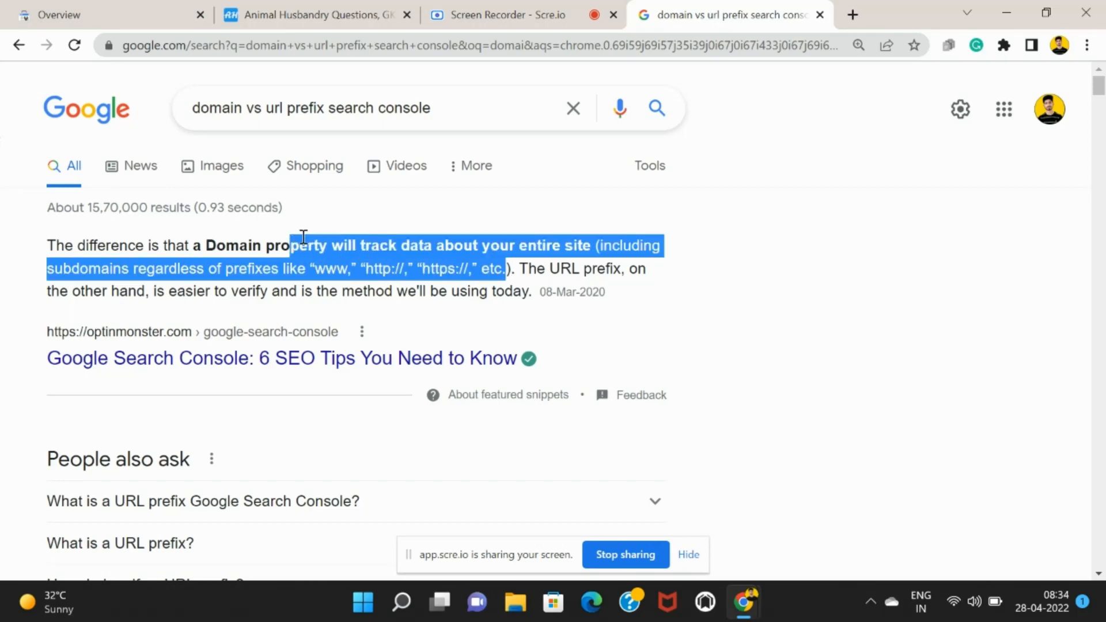
Return to the Search Console property type dialog and review the Domain option's URL coverage and domain field.
left_click(49, 5)
left_click(405, 421)
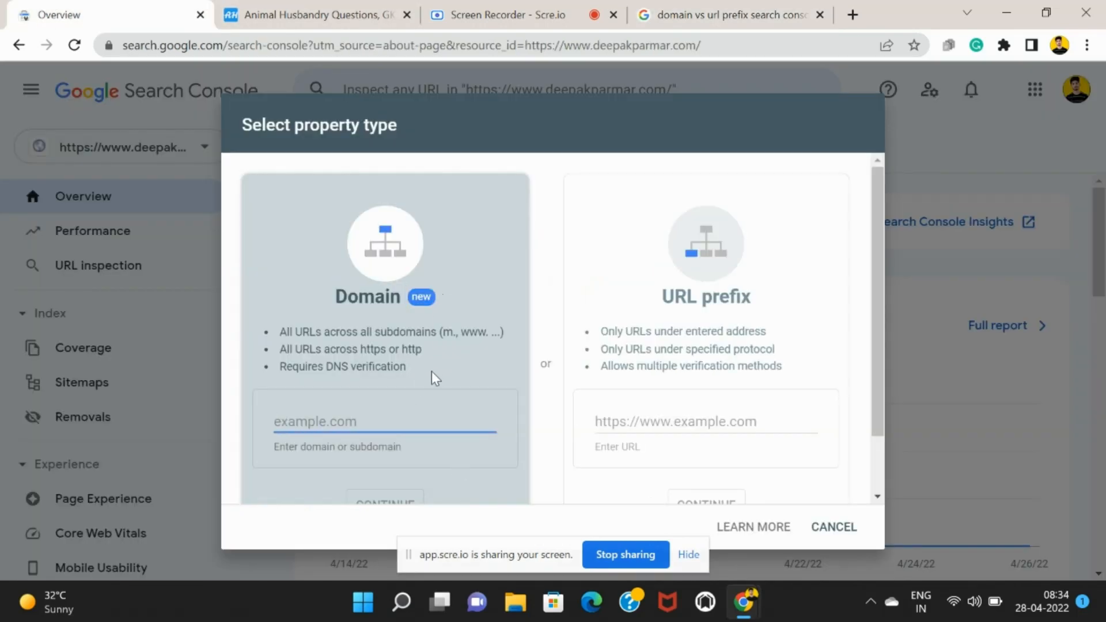
scroll(431, 374, "down", 2)
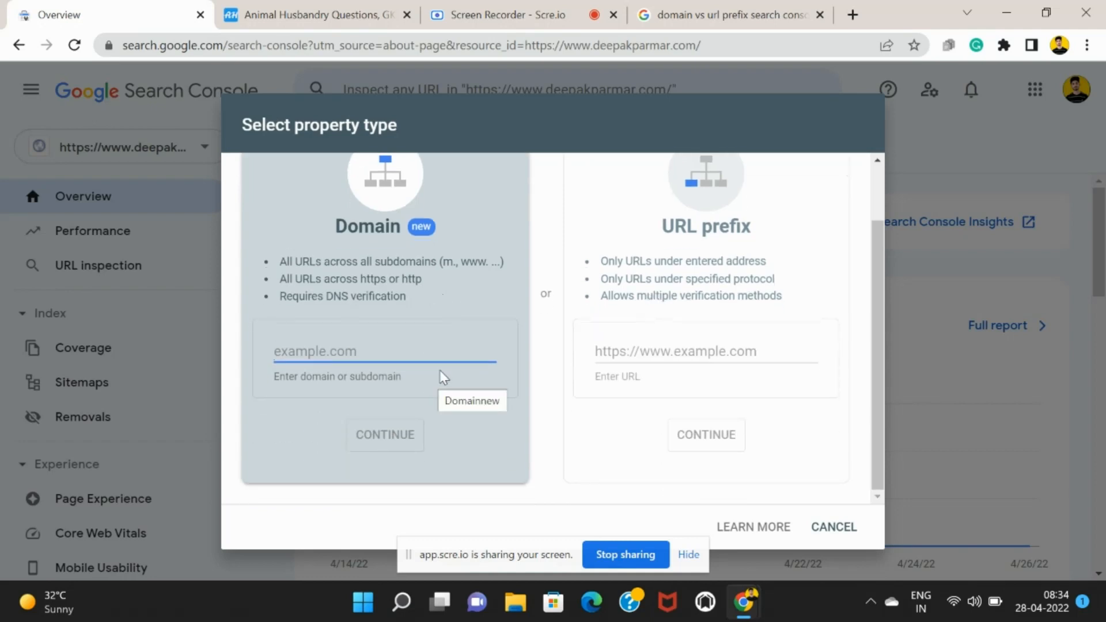
left_click(446, 281)
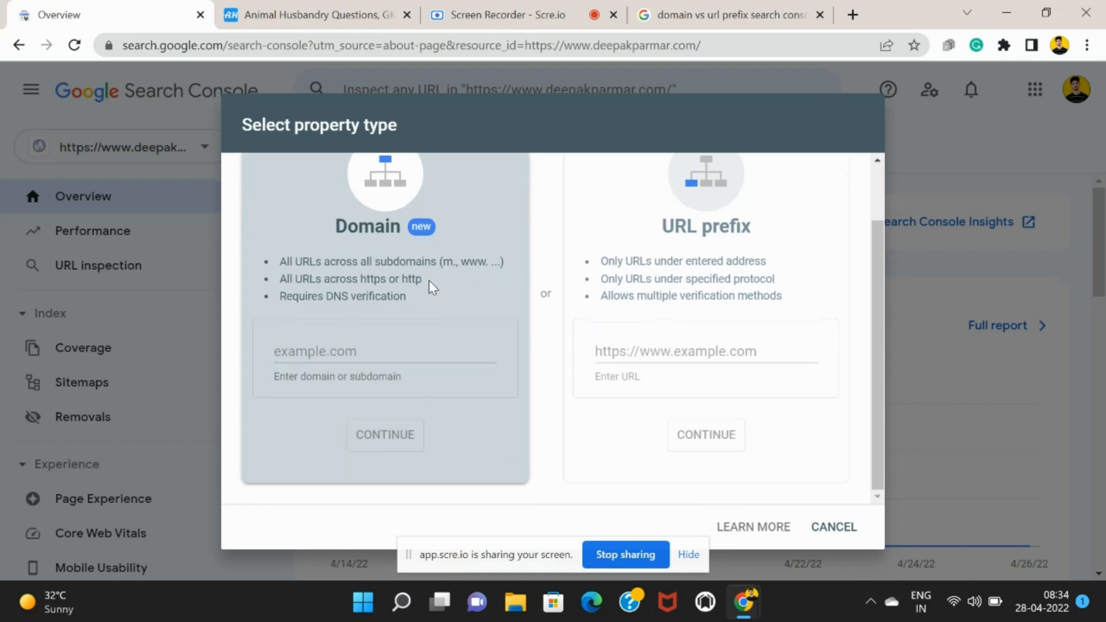
left_click_drag(409, 282, 402, 281)
left_click(380, 286)
left_click(382, 350)
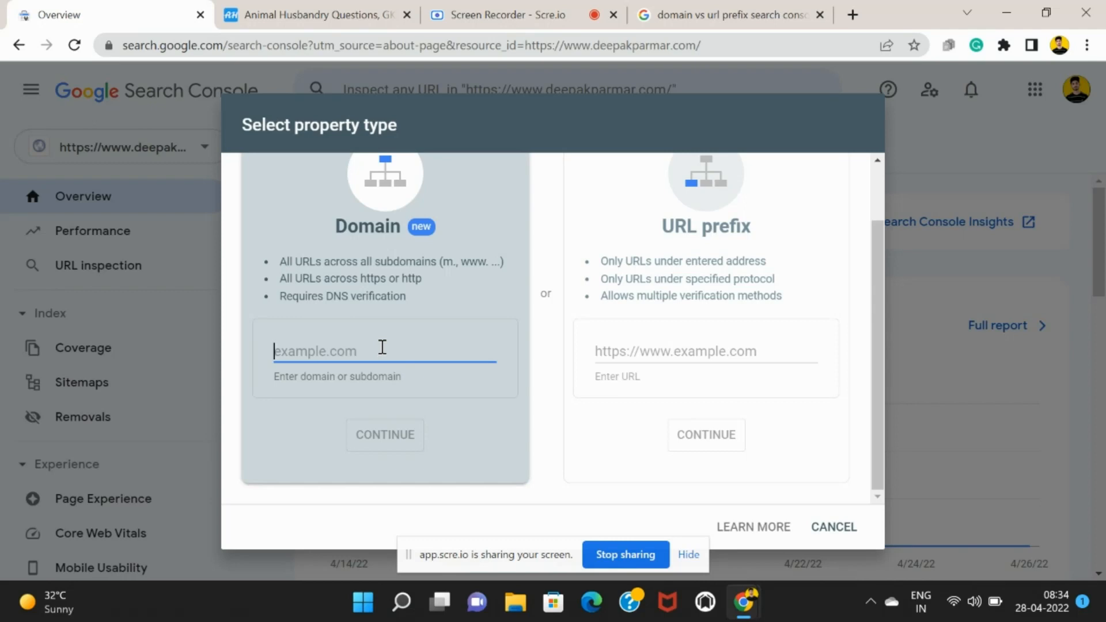
left_click(278, 7)
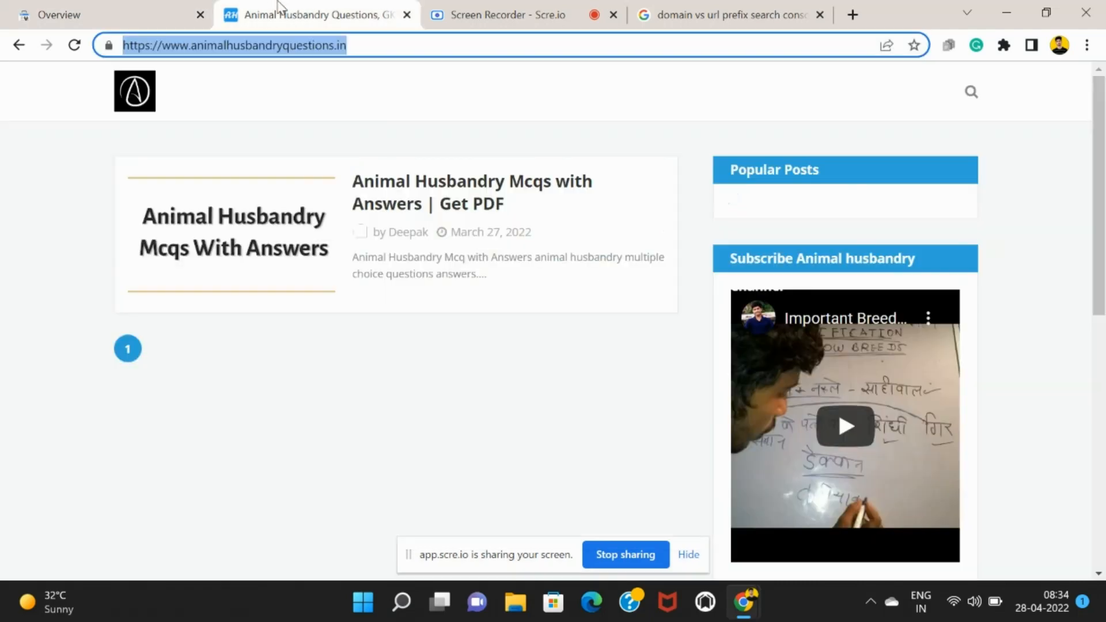
left_click(183, 17)
left_click(296, 9)
left_click(208, 48)
left_click_drag(164, 45, 111, 46)
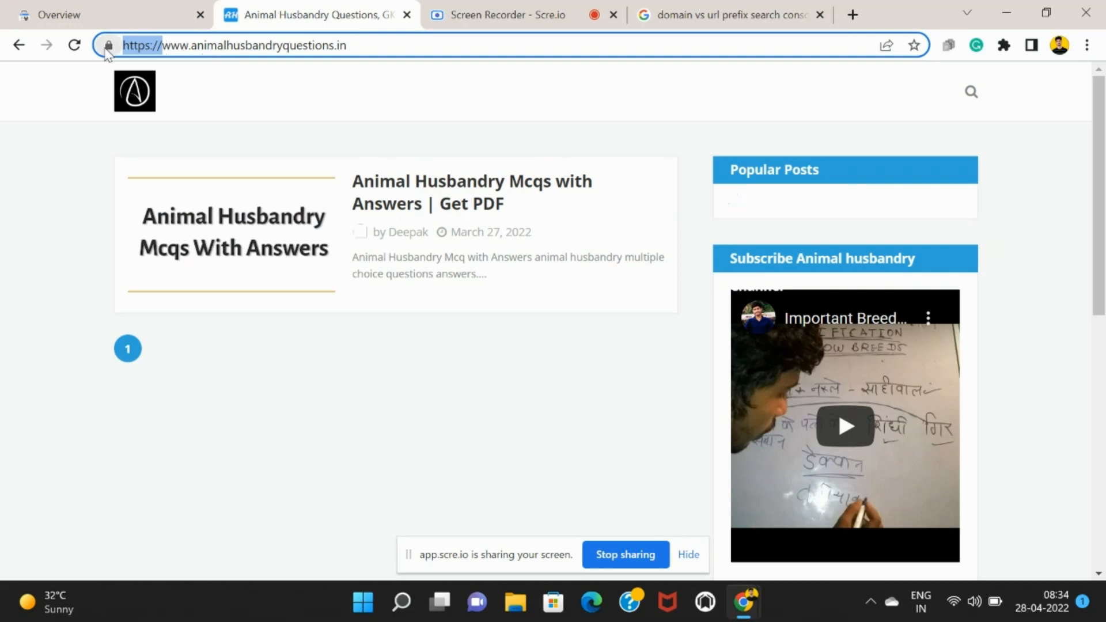
key("BackSpace")
key("Return")
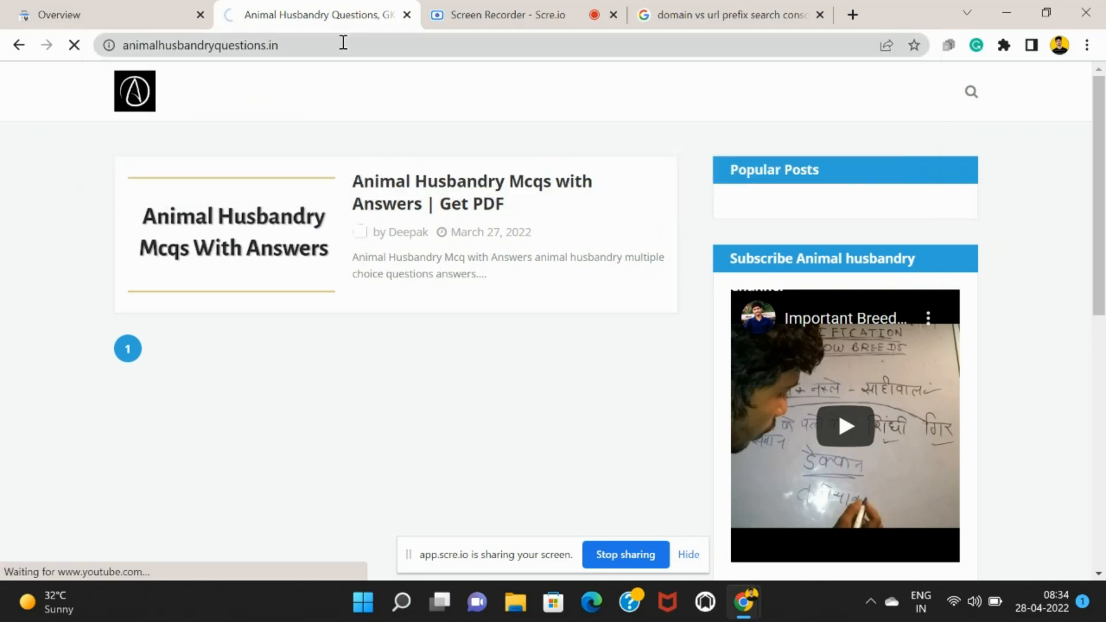
left_click(338, 45)
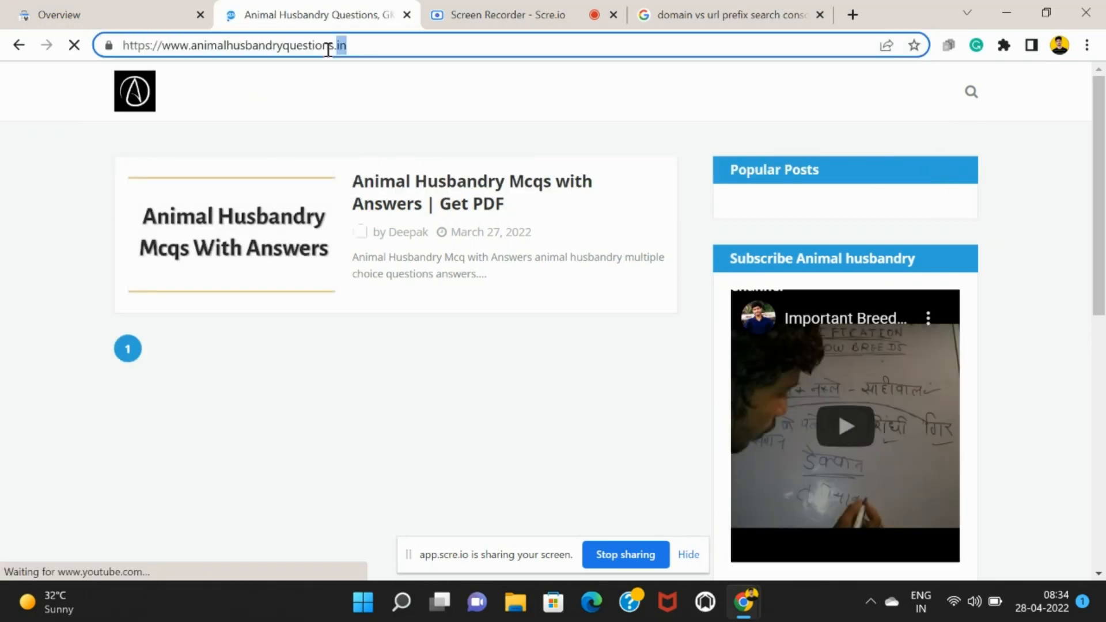
left_click(165, 46)
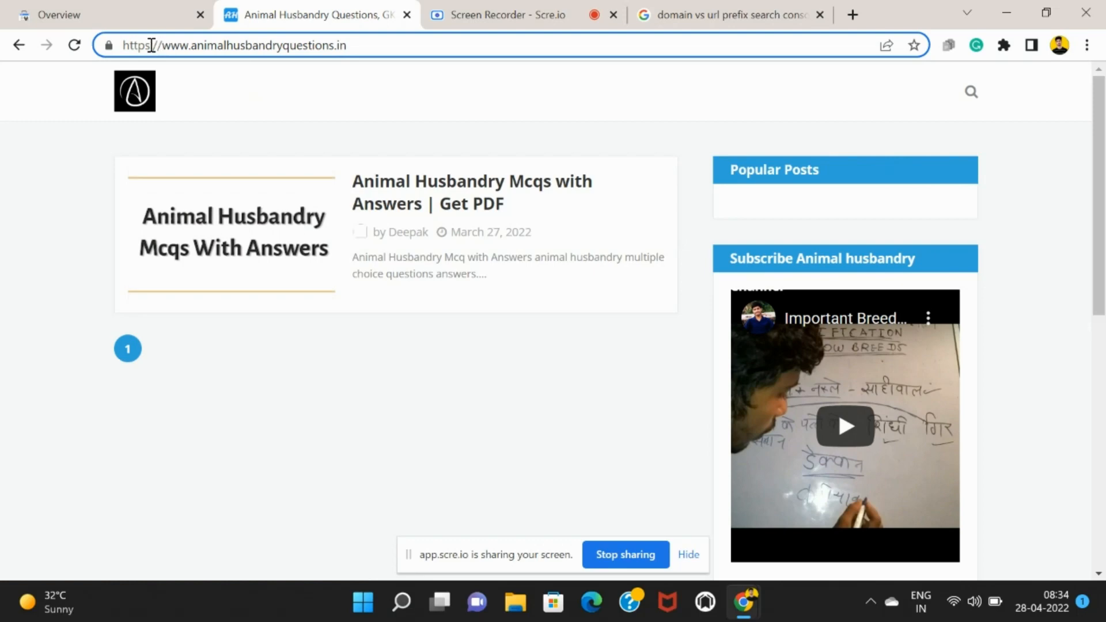
key("BackSpace")
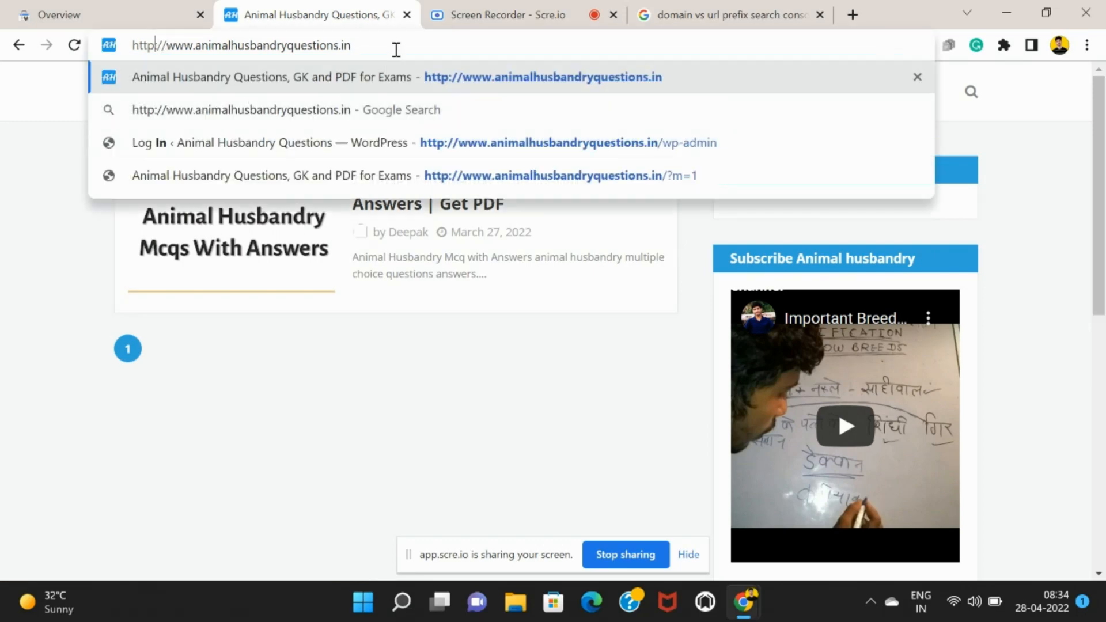
key("Return")
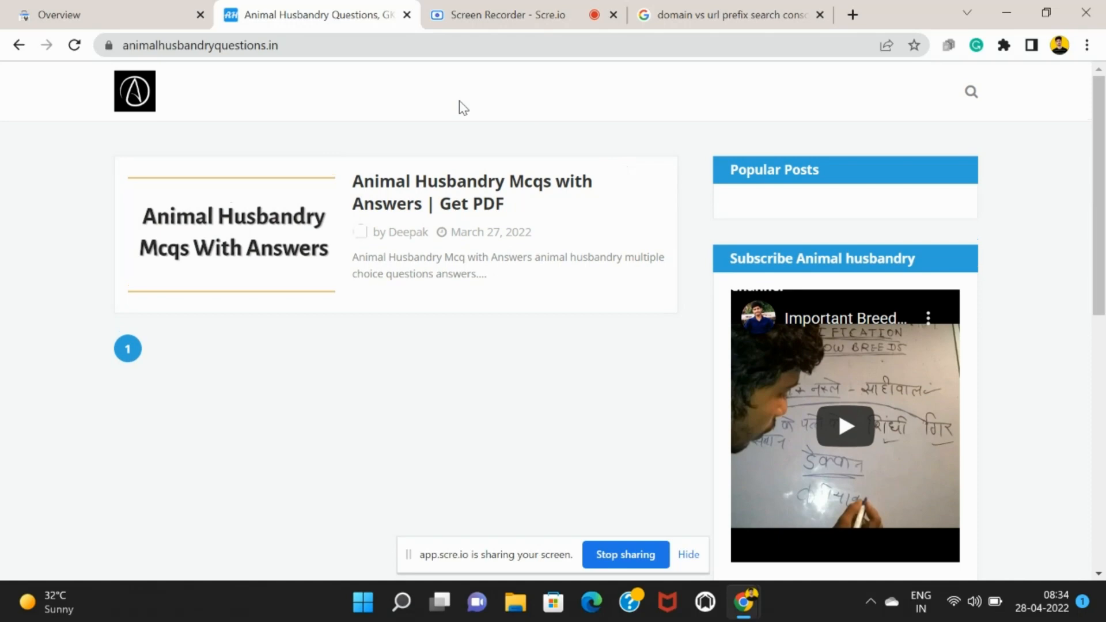
left_click(92, 22)
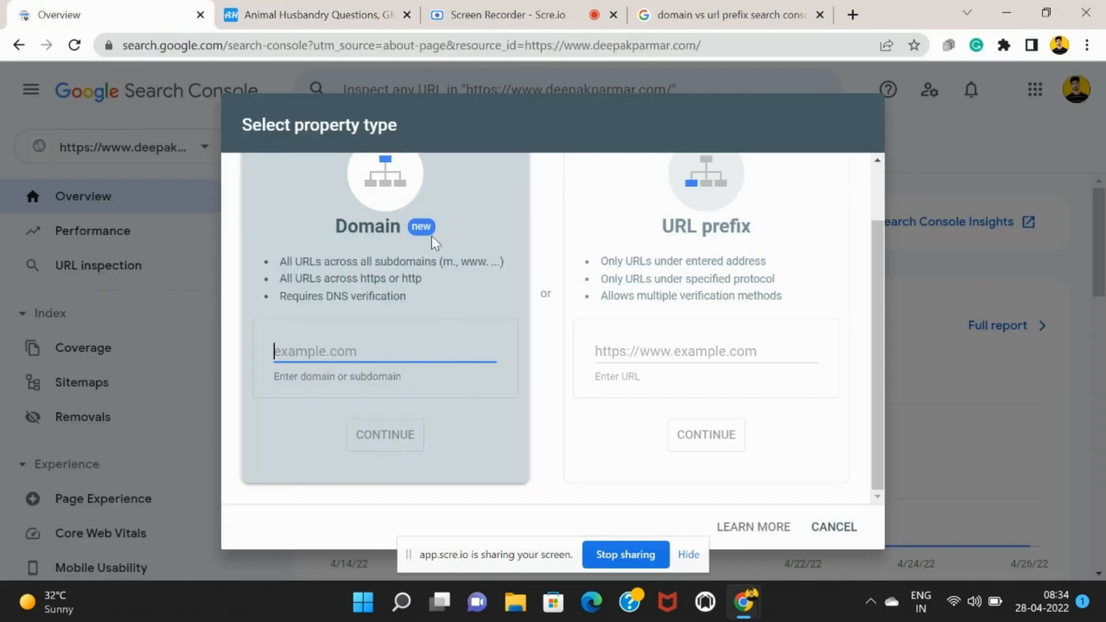
scroll(883, 324, "up", 2)
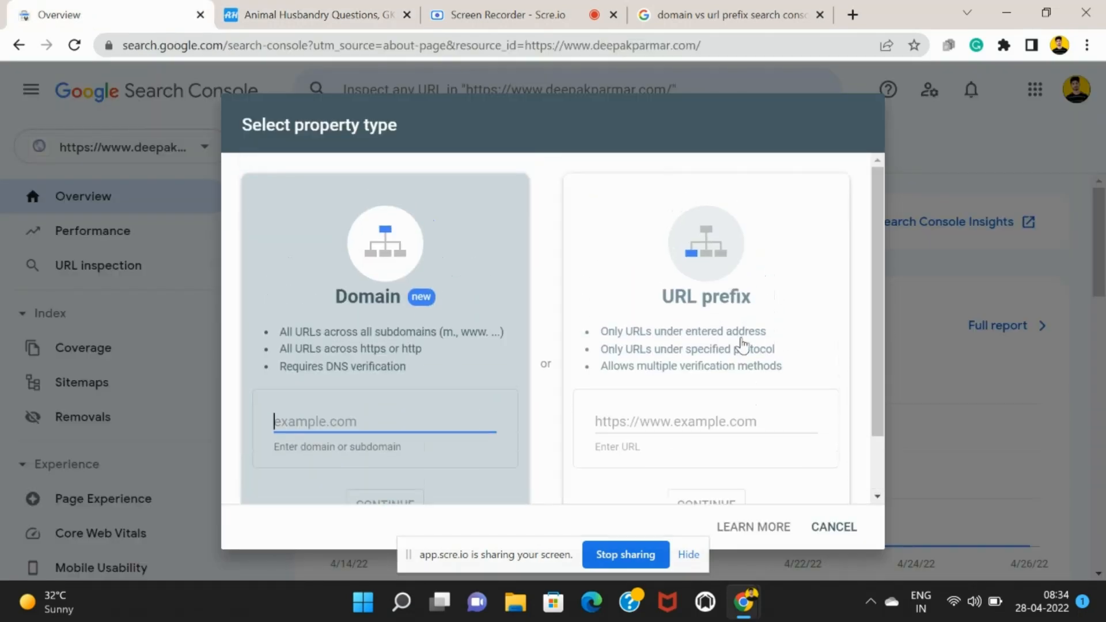
scroll(726, 392, "down", 2)
left_click(726, 348)
left_click(306, 15)
left_click(384, 46)
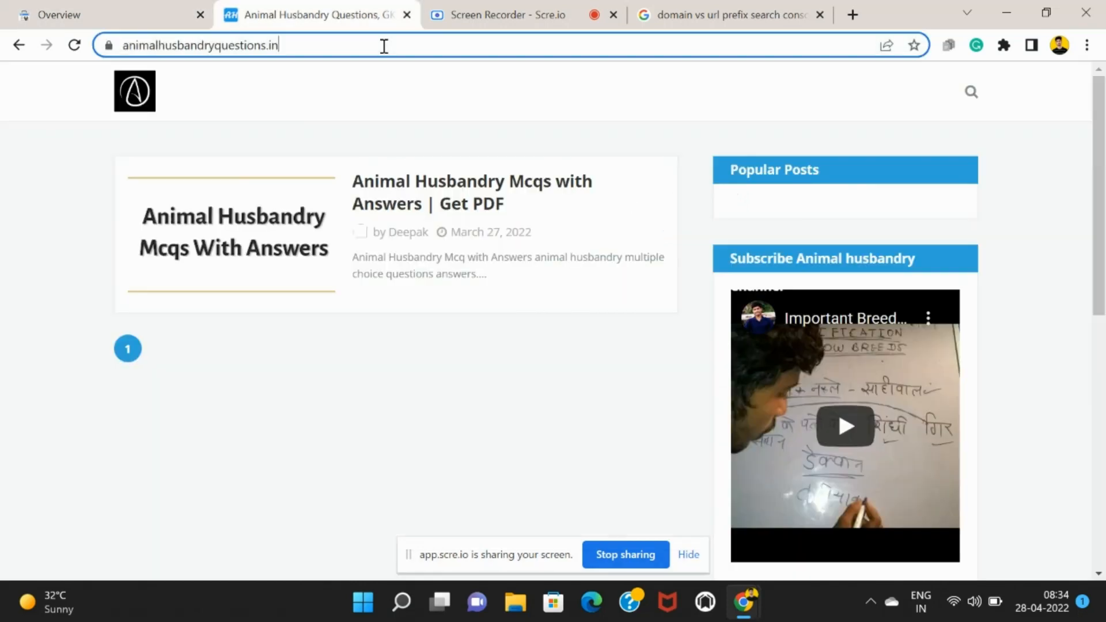
key("ctrl+c")
left_click(58, 14)
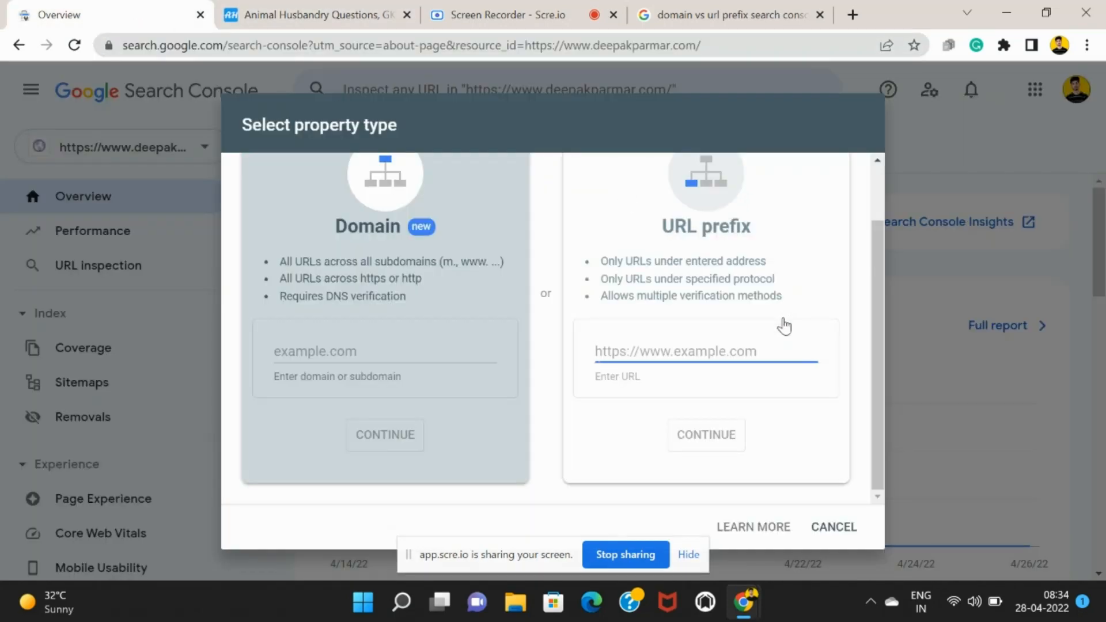
key("ctrl+v")
key("Home")
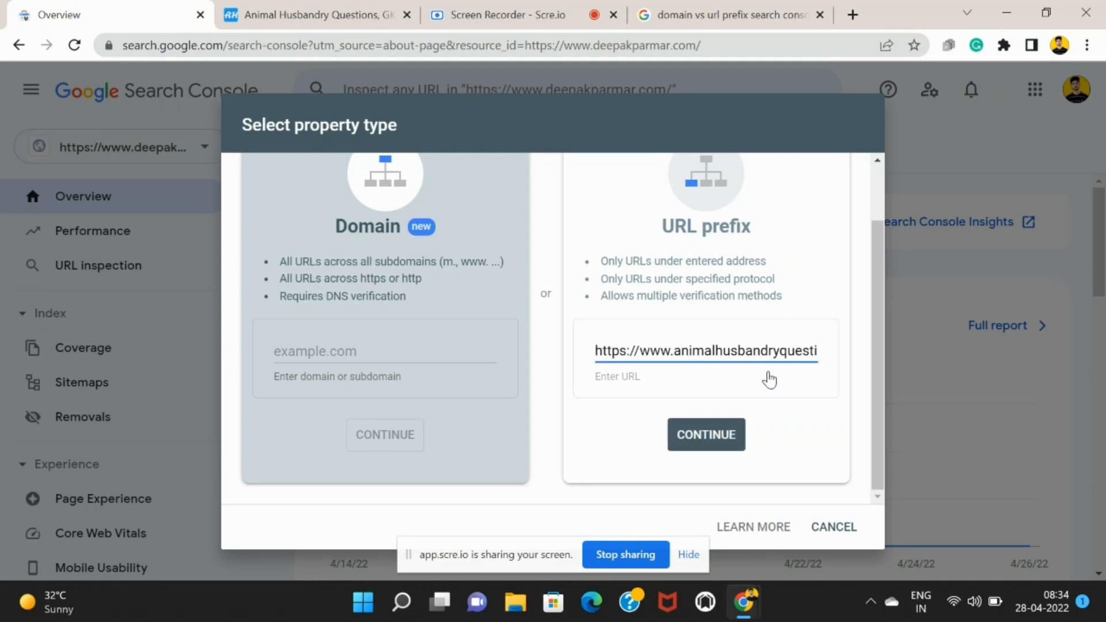
left_click(787, 358)
scroll(708, 334, "up", 3)
scroll(696, 386, "down", 3)
left_click_drag(596, 352, 844, 360)
left_click(795, 352)
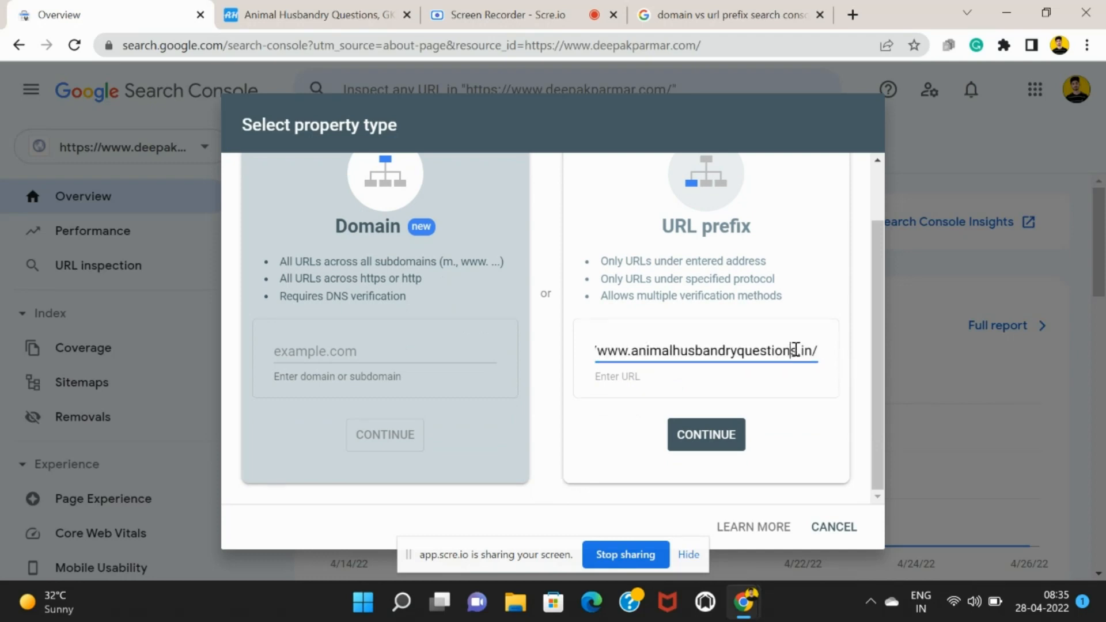
key("Home")
left_click(821, 360)
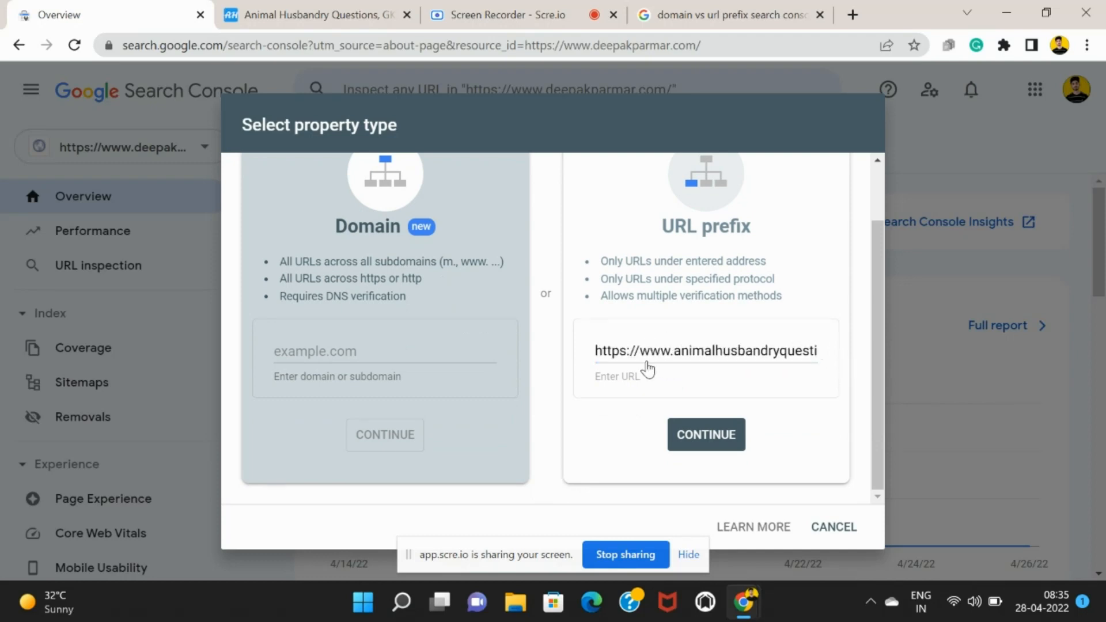
left_click_drag(638, 352, 543, 348)
key("BackSpace")
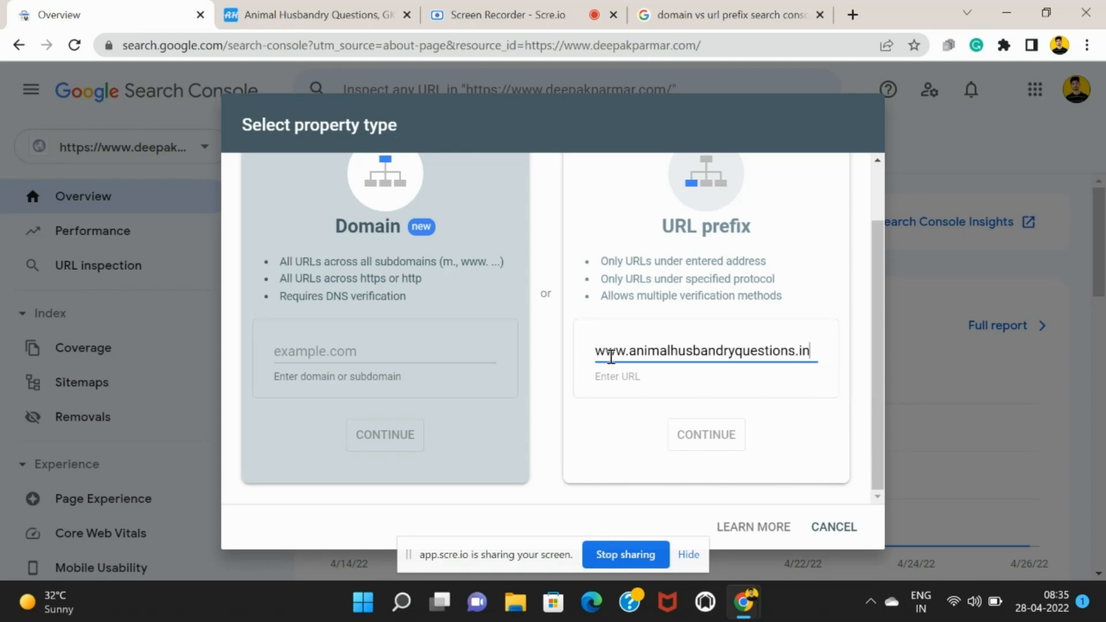
double_click(628, 349)
key("ctrl+v")
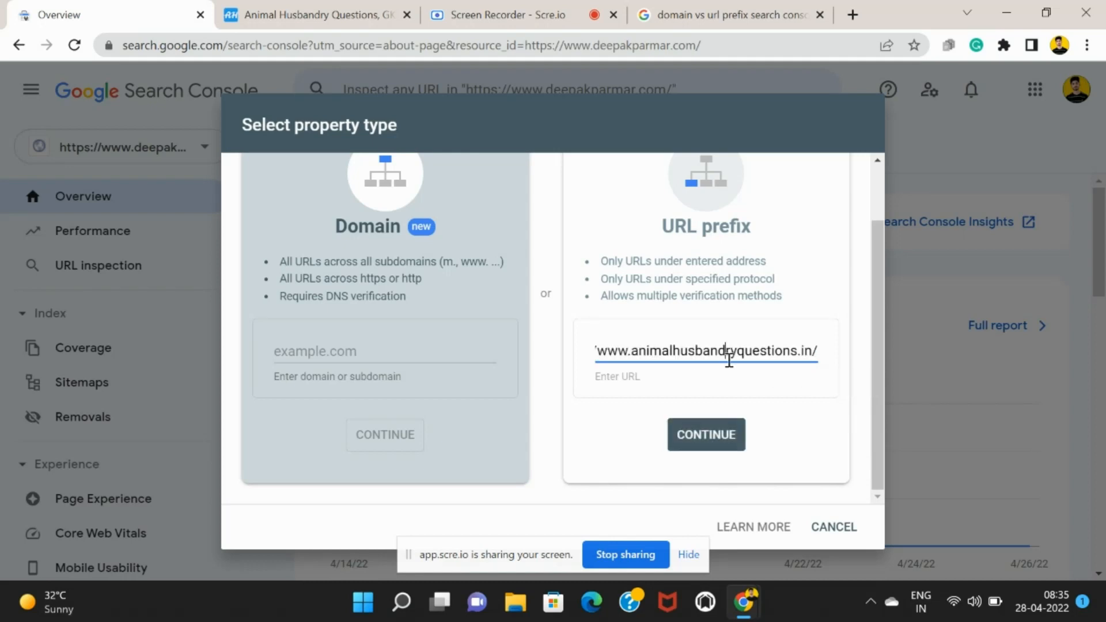
key("Home")
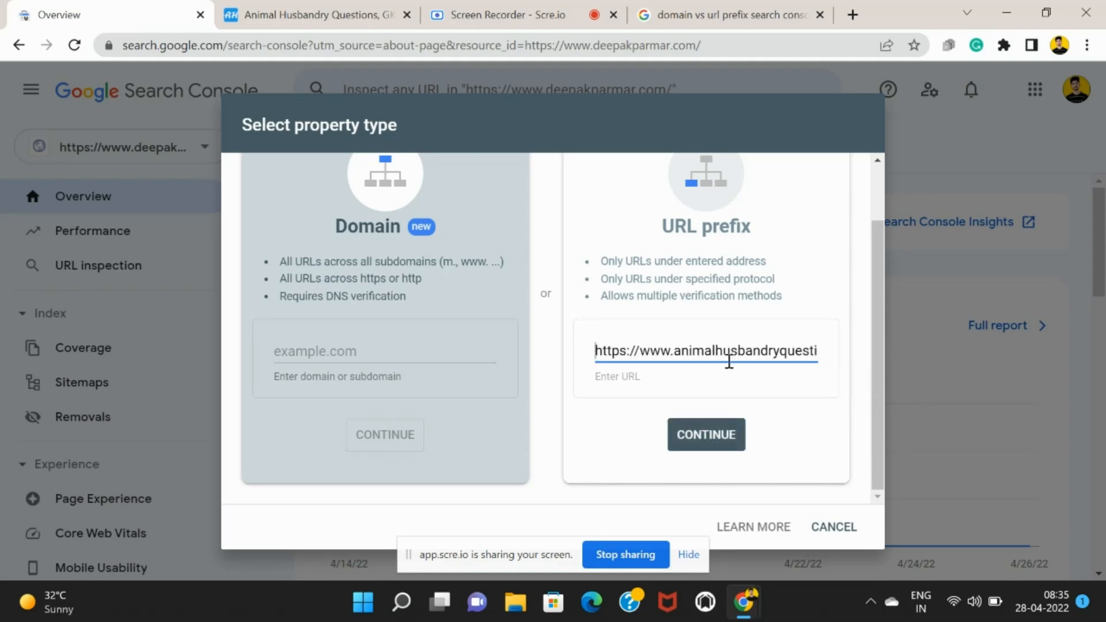
Clear the address from the URL prefix option and switch to the Domain property type.
left_click(385, 354)
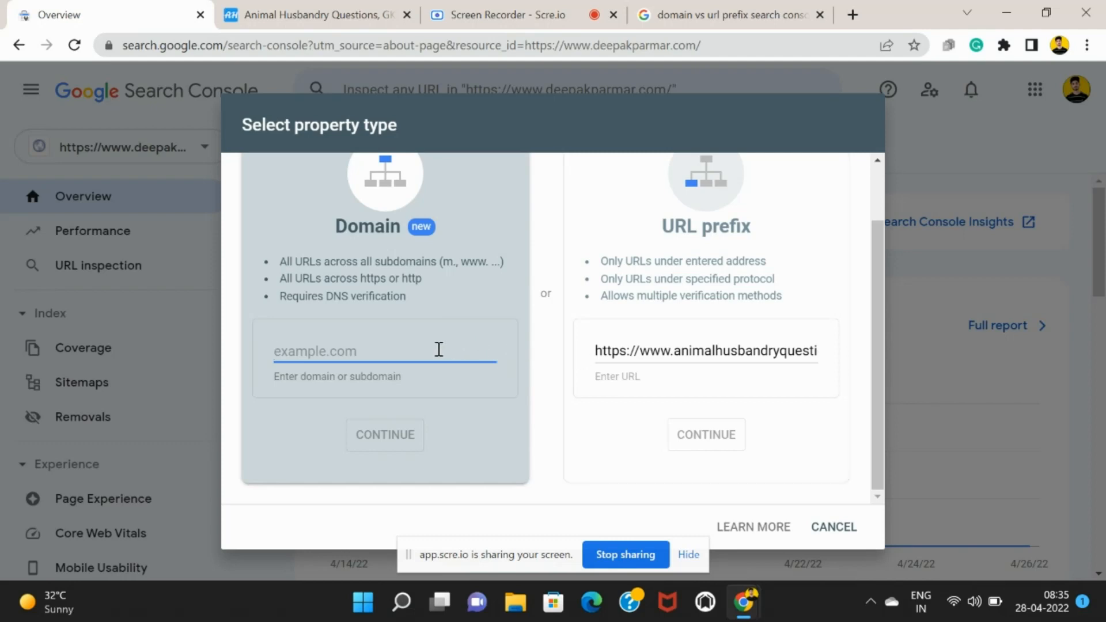
left_click(714, 346)
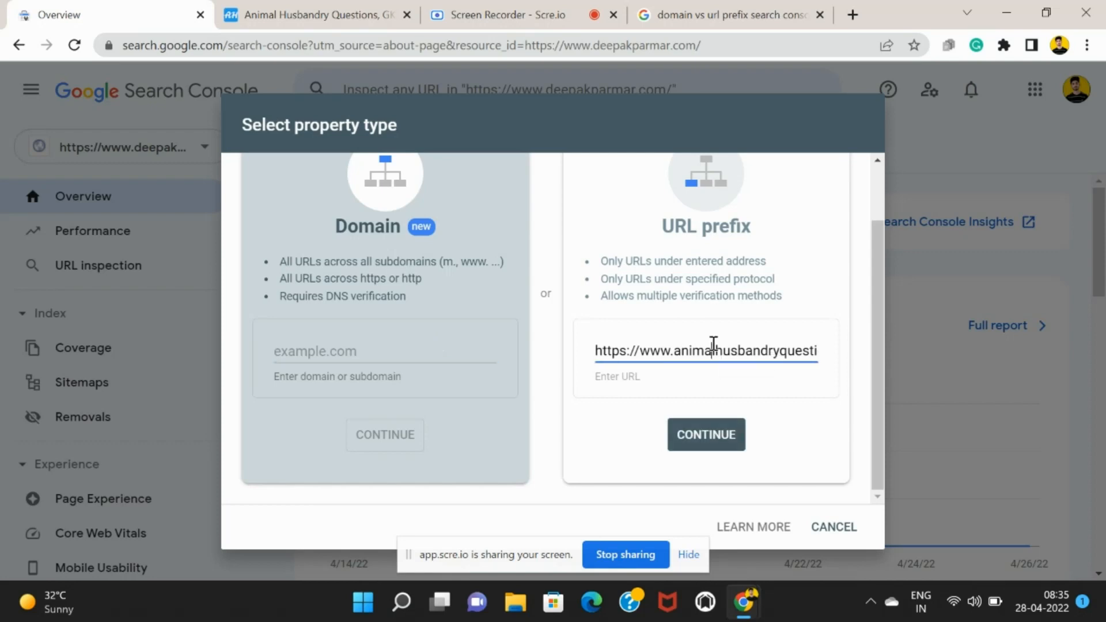
triple_click(712, 348)
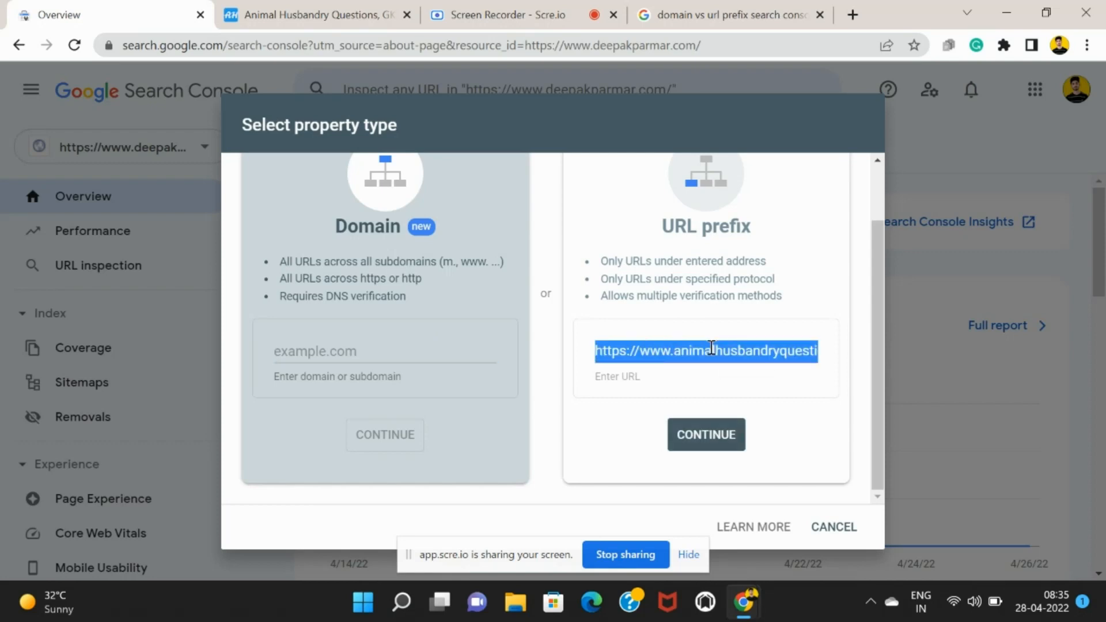
key("BackSpace")
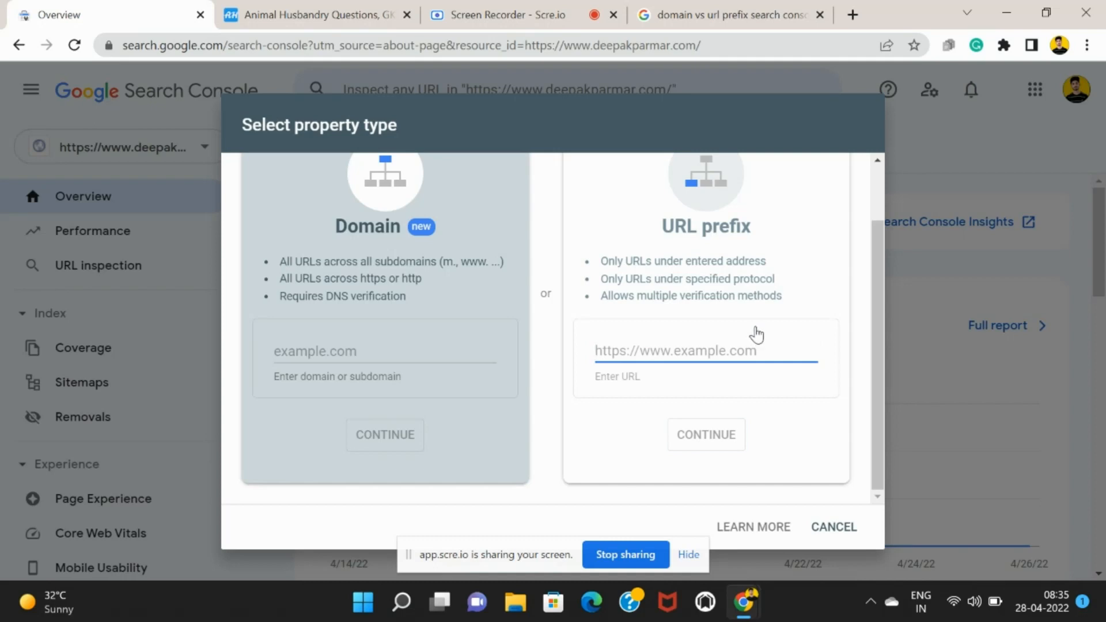
left_click(378, 341)
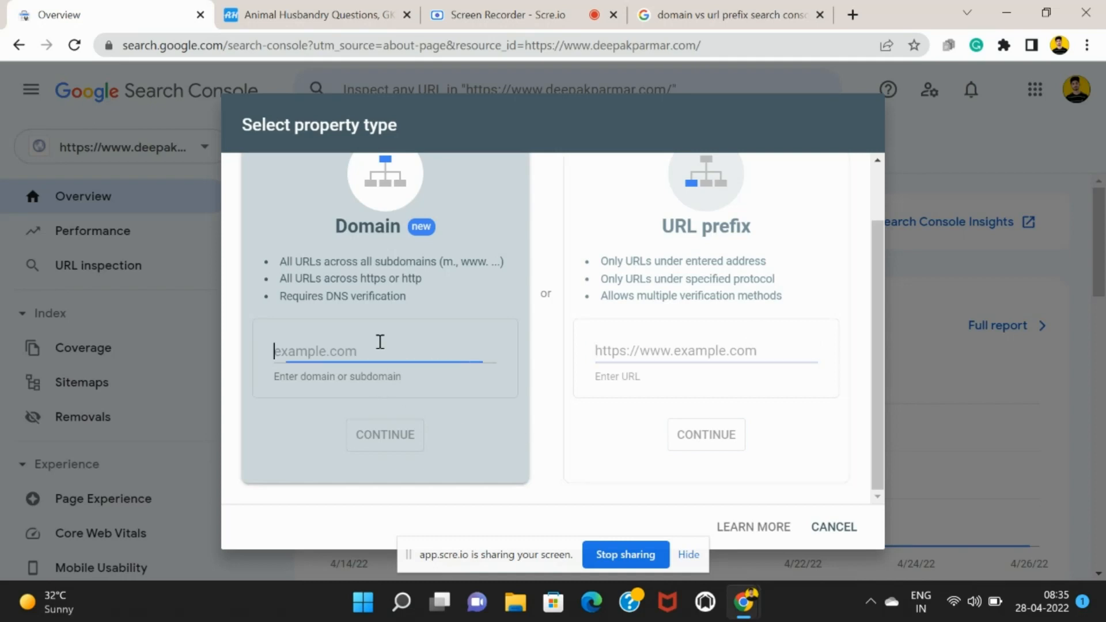
scroll(462, 317, "up", 2)
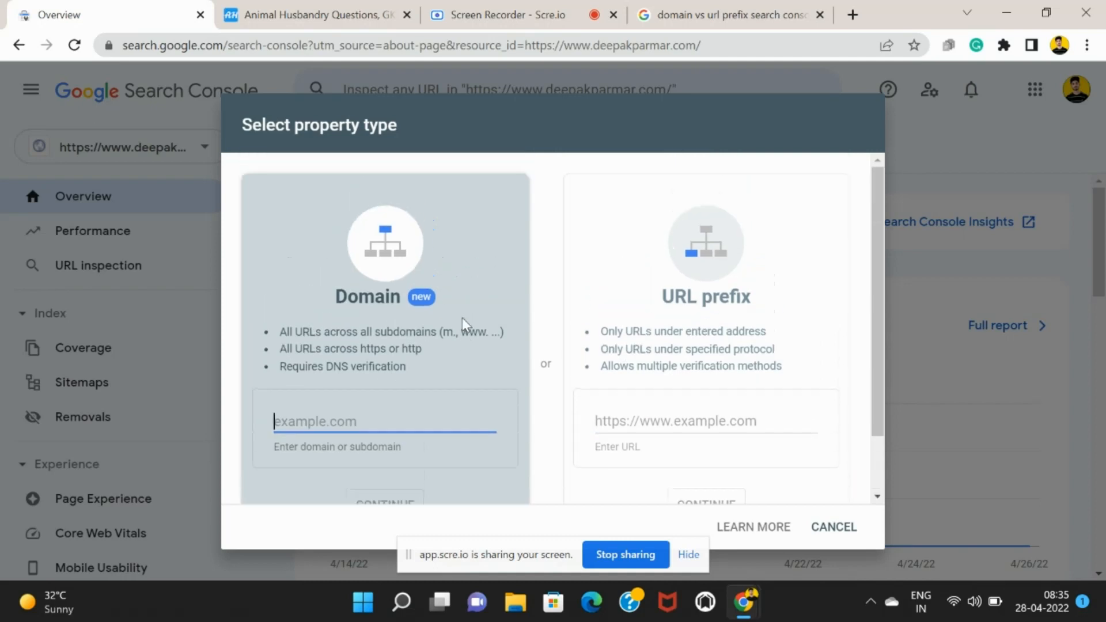
scroll(790, 361, "down", 2)
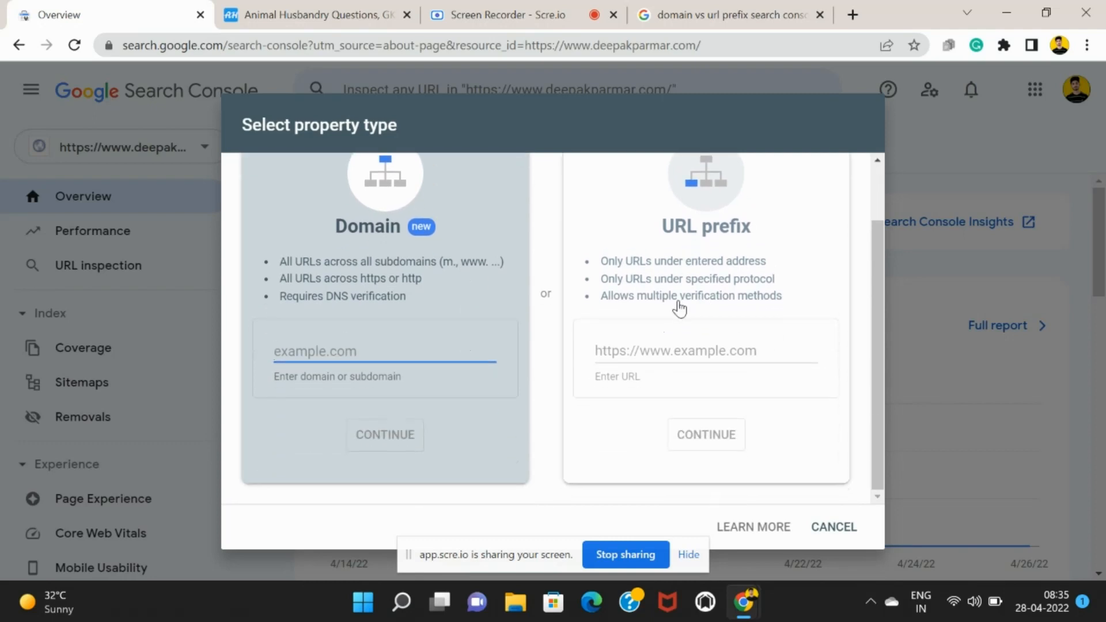
Copy the Animal Husbandry site's address, reduce it to animalhusbandryquestions.in as the new property's domain, and continue to ownership verification.
left_click(345, 8)
left_click(363, 49)
left_click_drag(405, 47, 113, 45)
key("ctrl+c")
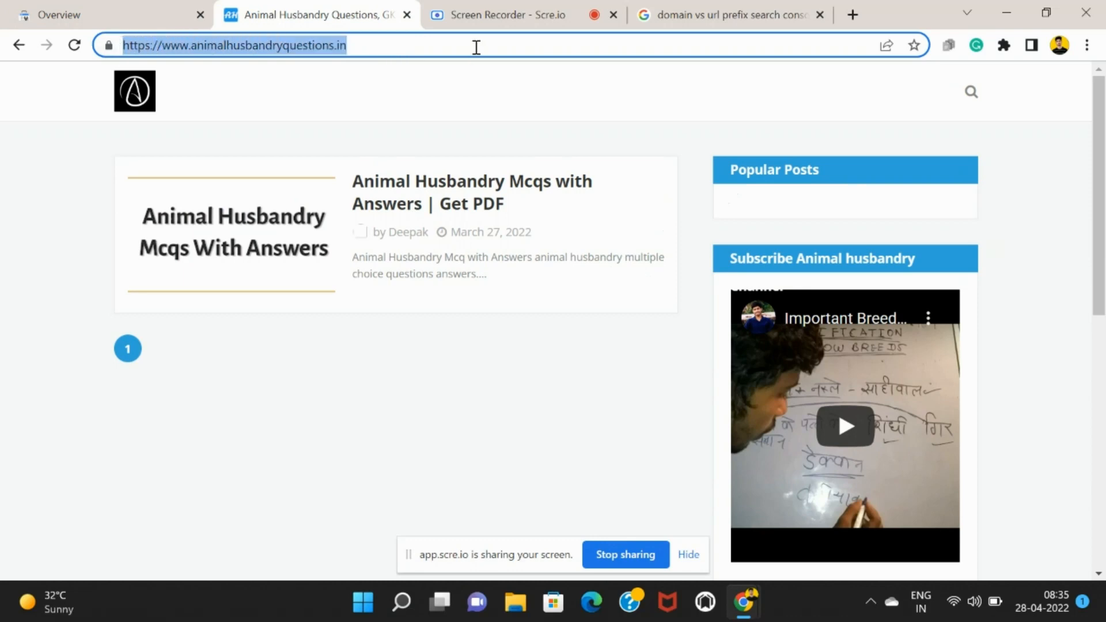
left_click(186, 9)
key("ctrl+v")
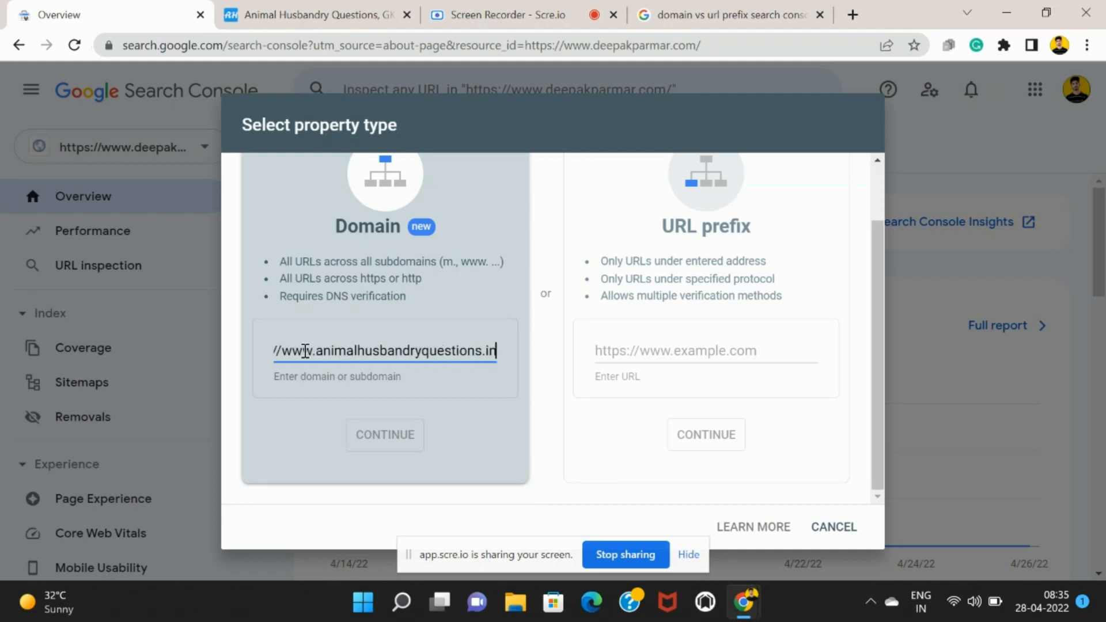
left_click_drag(311, 351, 261, 351)
key("BackSpace")
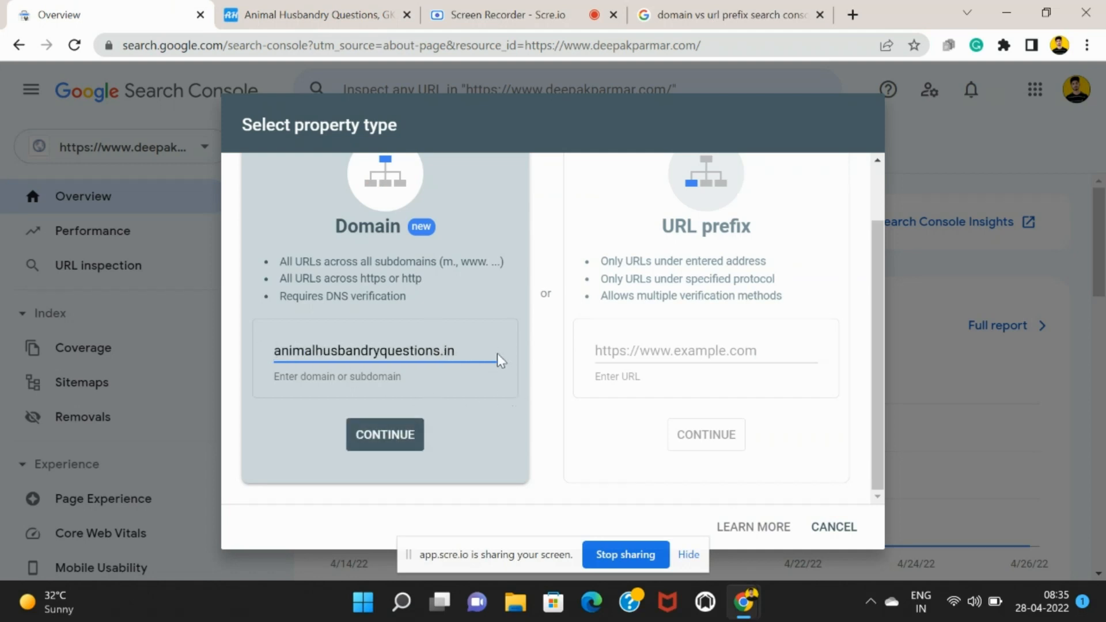
left_click(413, 445)
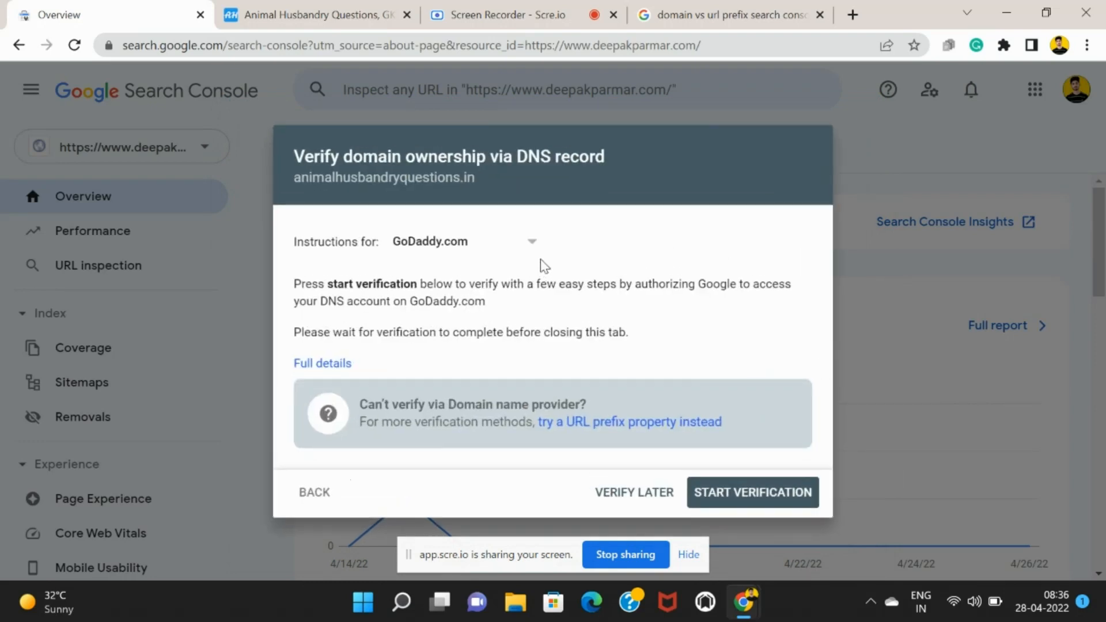
Set the DNS verification instructions to Any DNS provider and copy the TXT verification record.
left_click(539, 245)
left_click(651, 243)
left_click(508, 249)
left_click(506, 241)
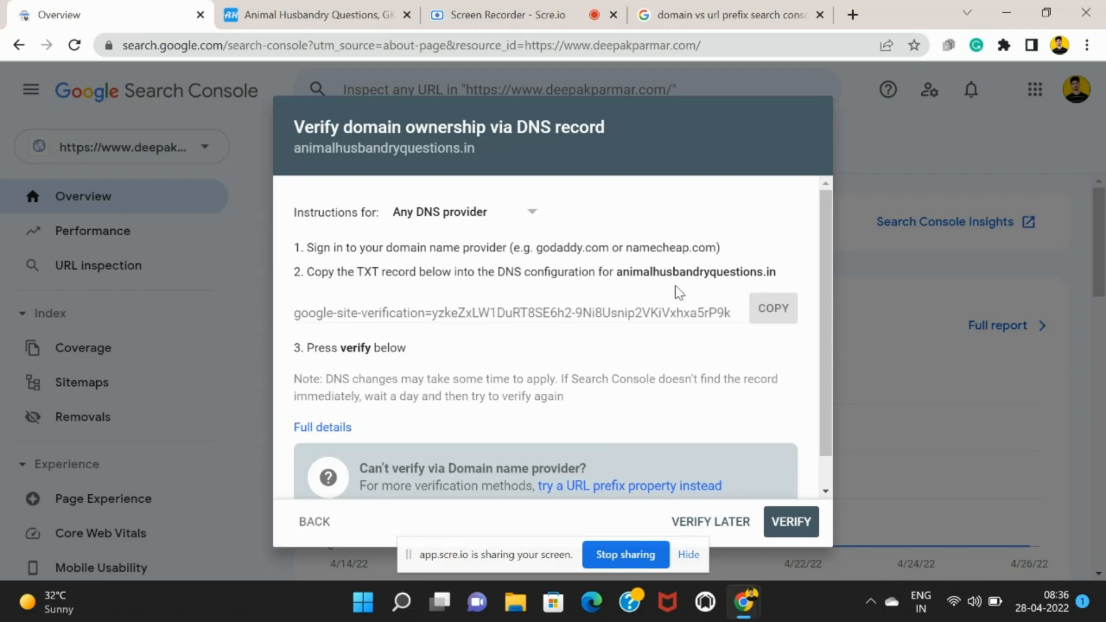
scroll(674, 351, "down", 1)
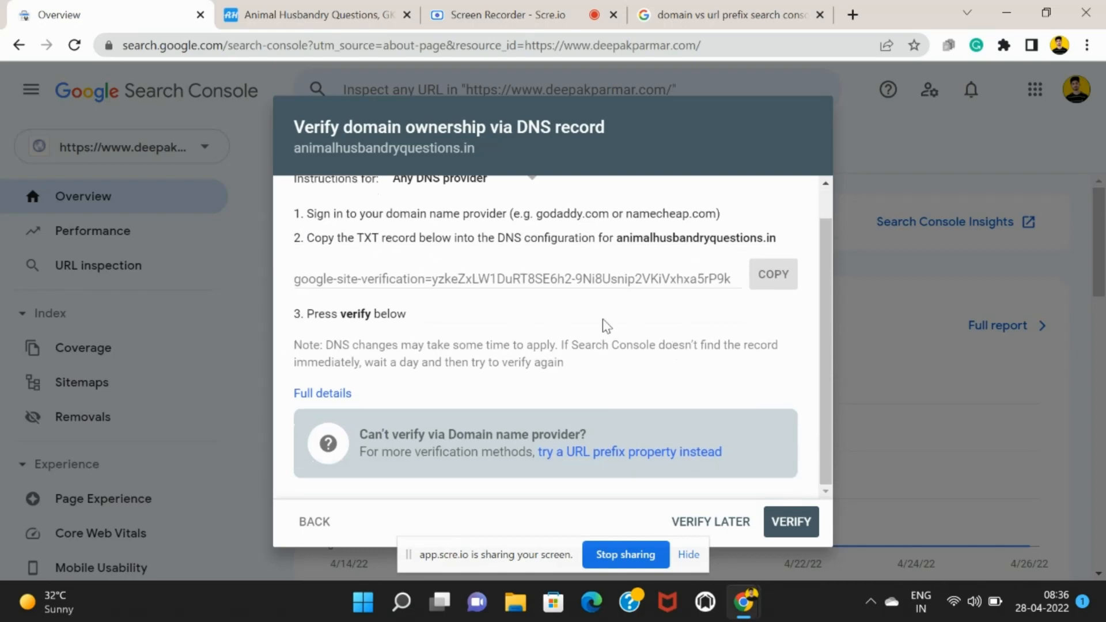
scroll(553, 323, "up", 1)
left_click(774, 310)
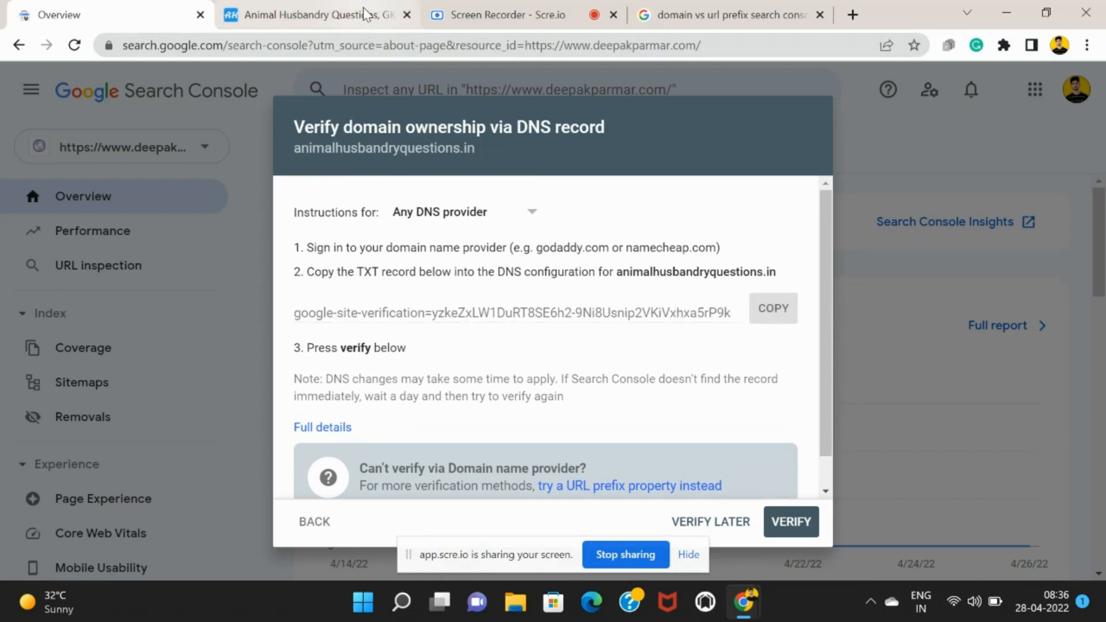
Search Google for "go daddy" in a new tab and open the main GoDaddy website.
right_click(366, 12)
left_click(388, 22)
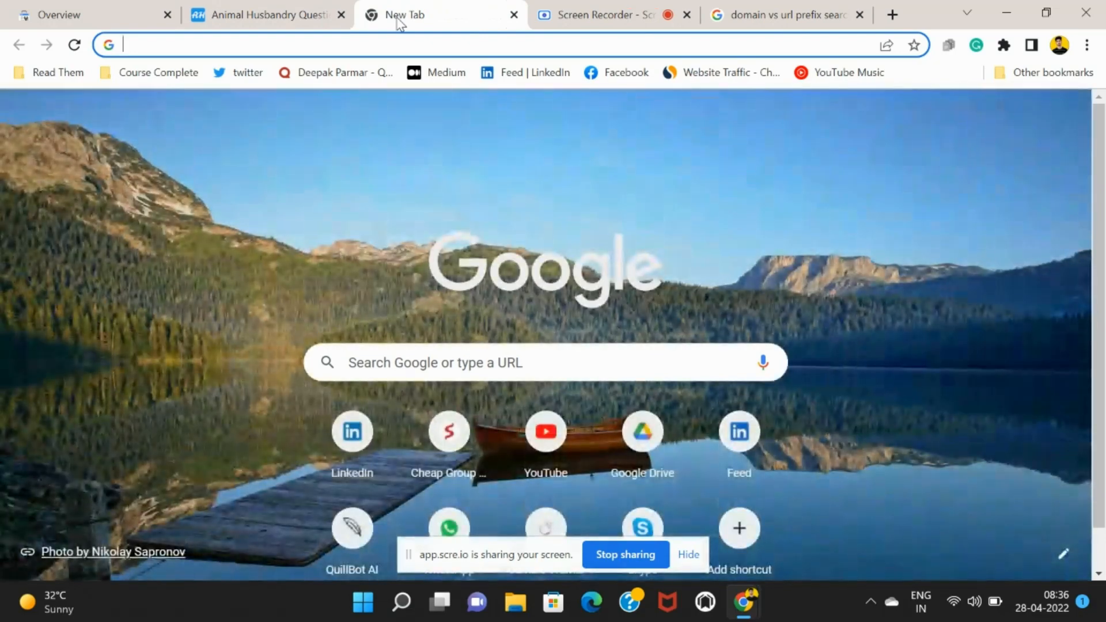
type("h")
key("BackSpace")
key("BackSpace")
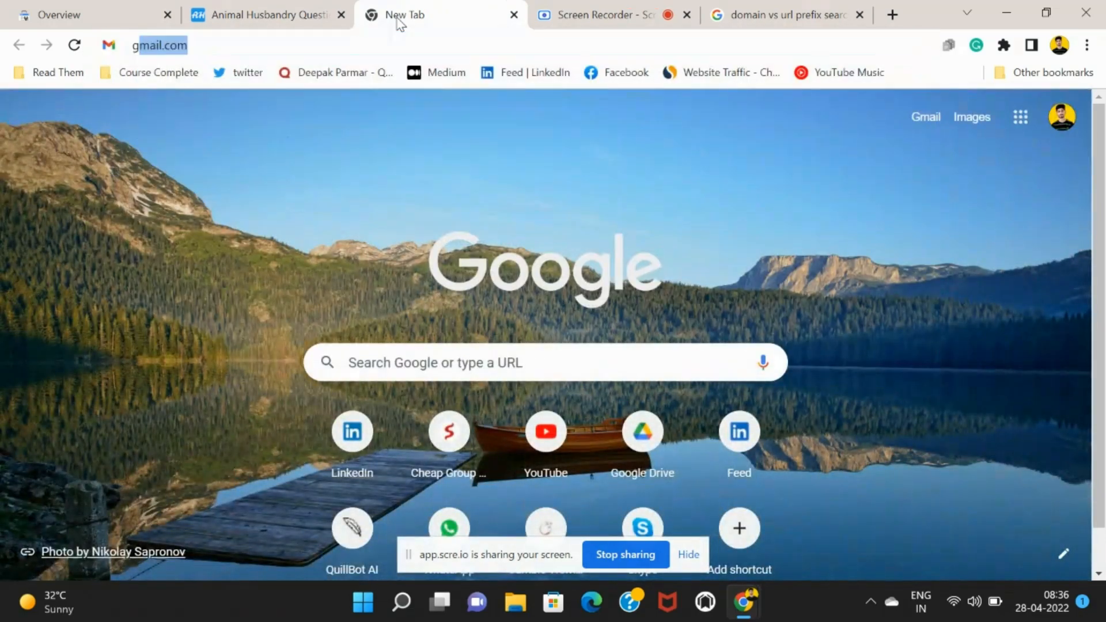
type("go dadd")
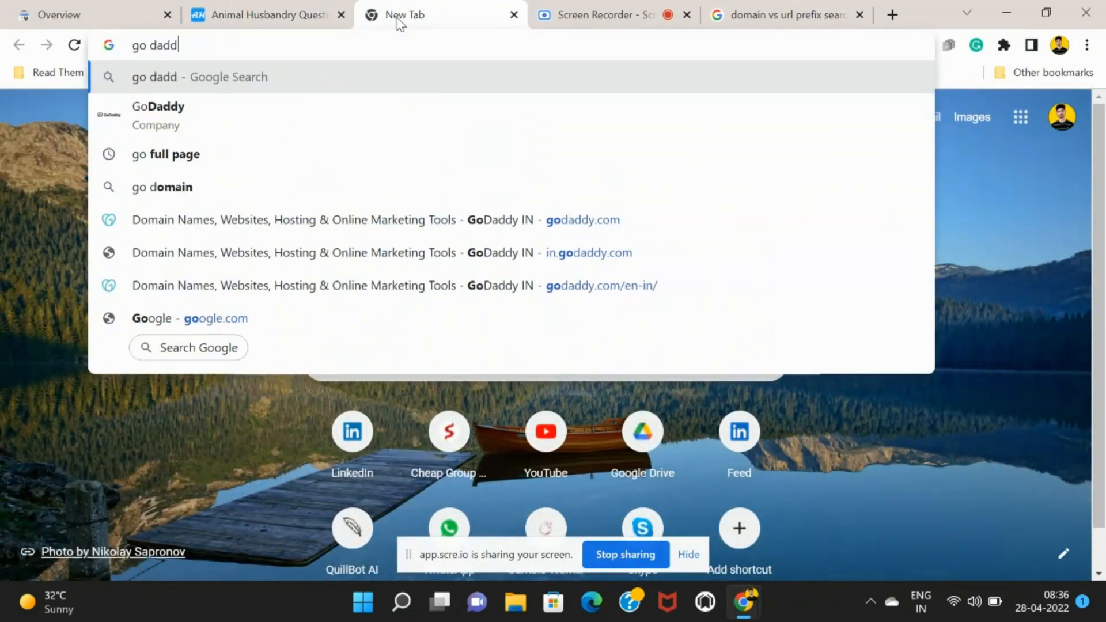
type("y")
key("Return")
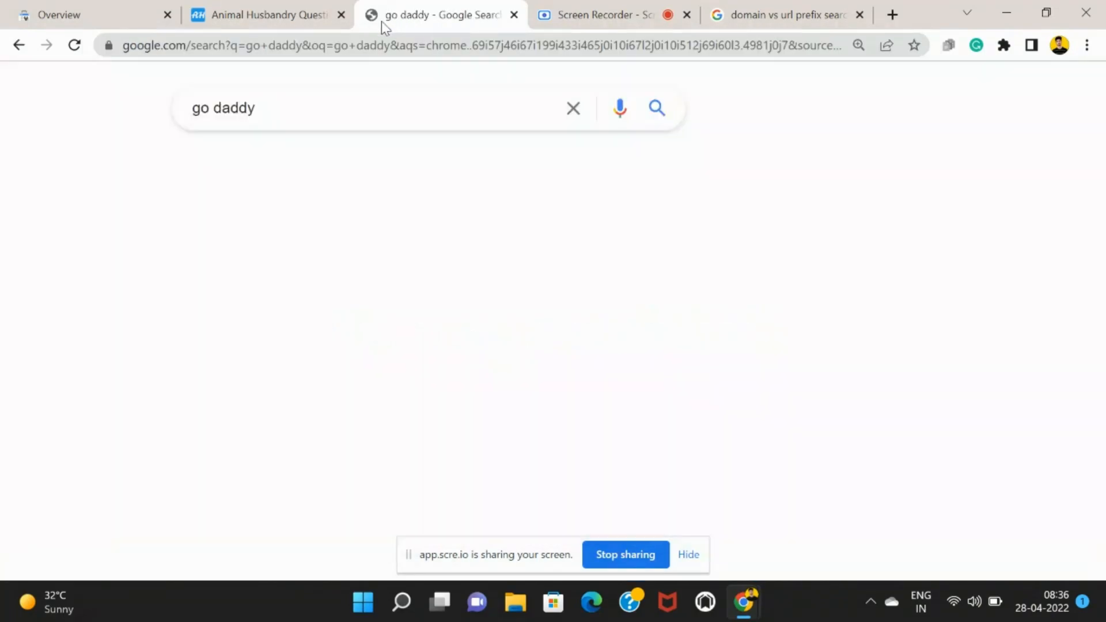
scroll(369, 294, "down", 5)
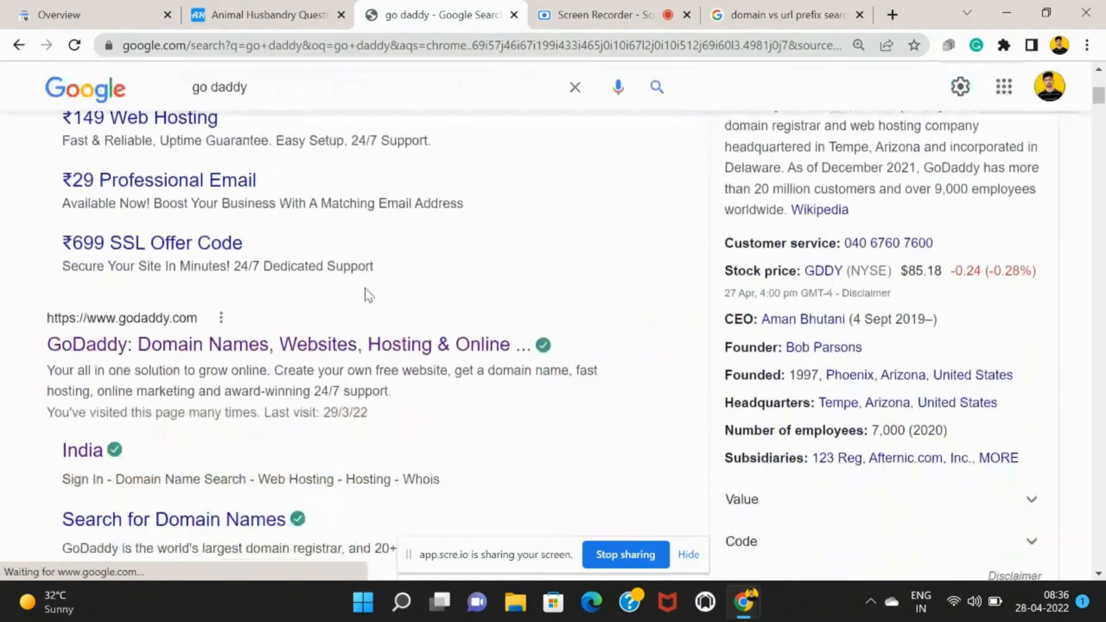
left_click(515, 340)
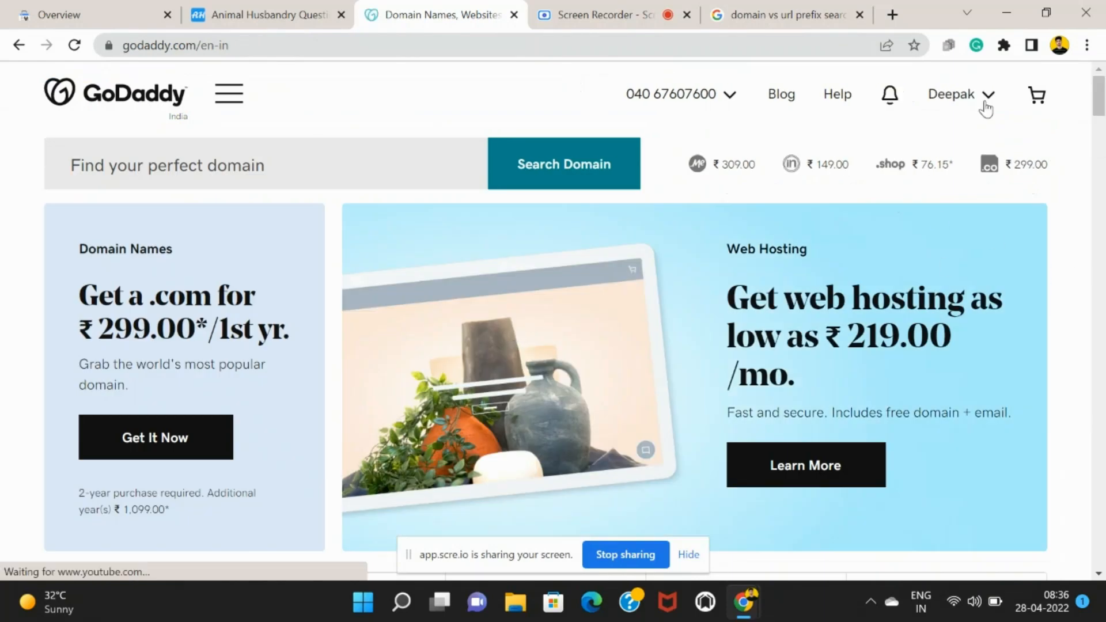
Go to the GoDaddy account's products and open DNS management for animalhusbandryquestions.in.
left_click(987, 96)
left_click(832, 272)
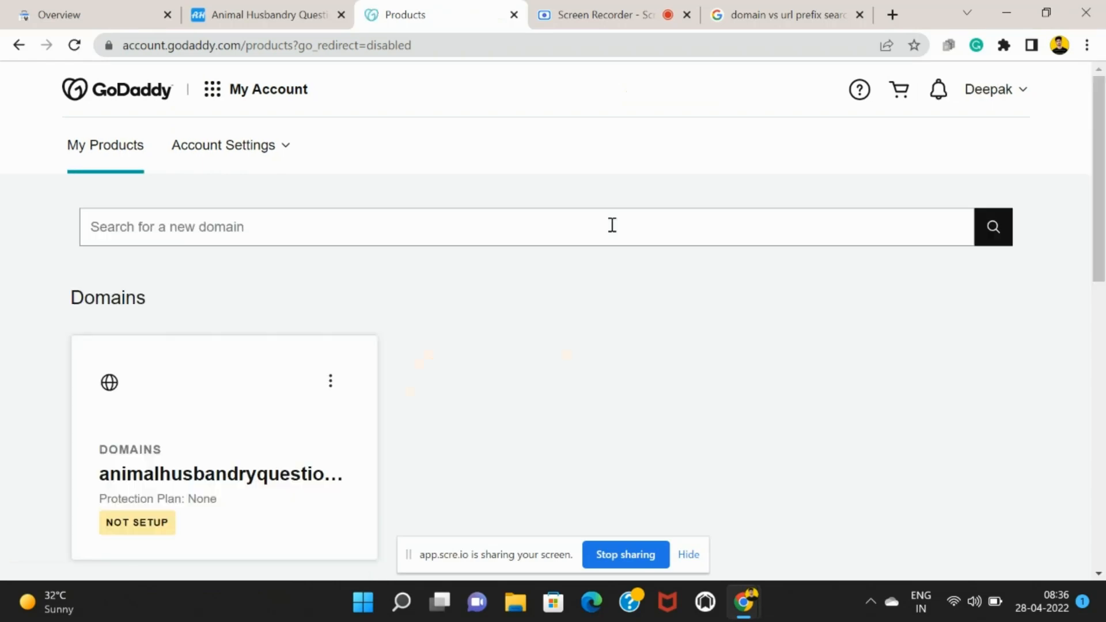
scroll(612, 228, "down", 15)
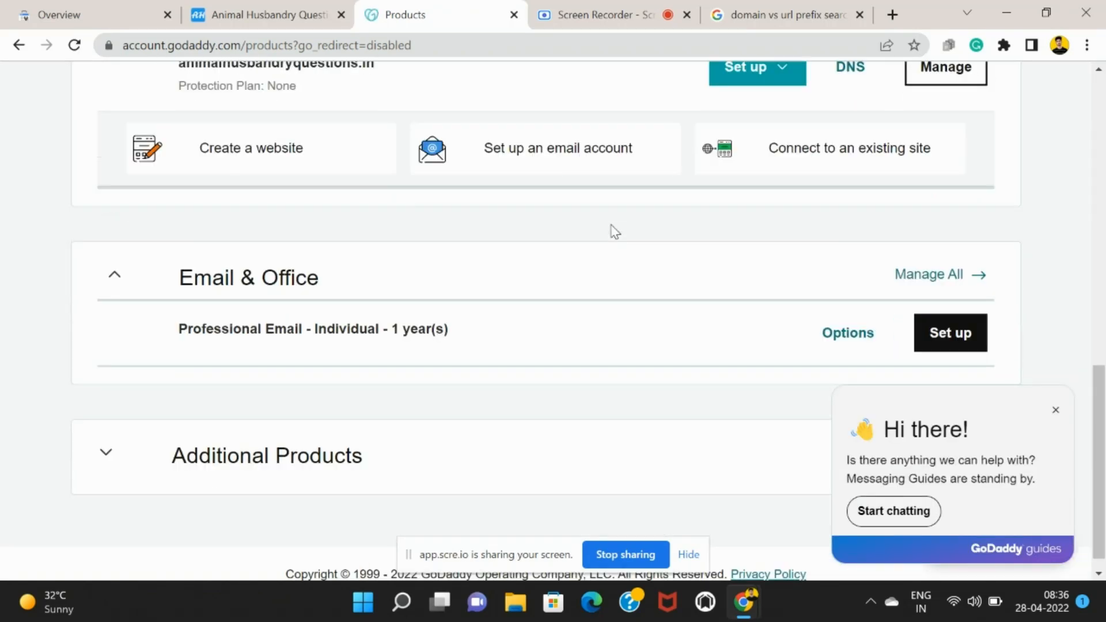
scroll(612, 228, "up", 1)
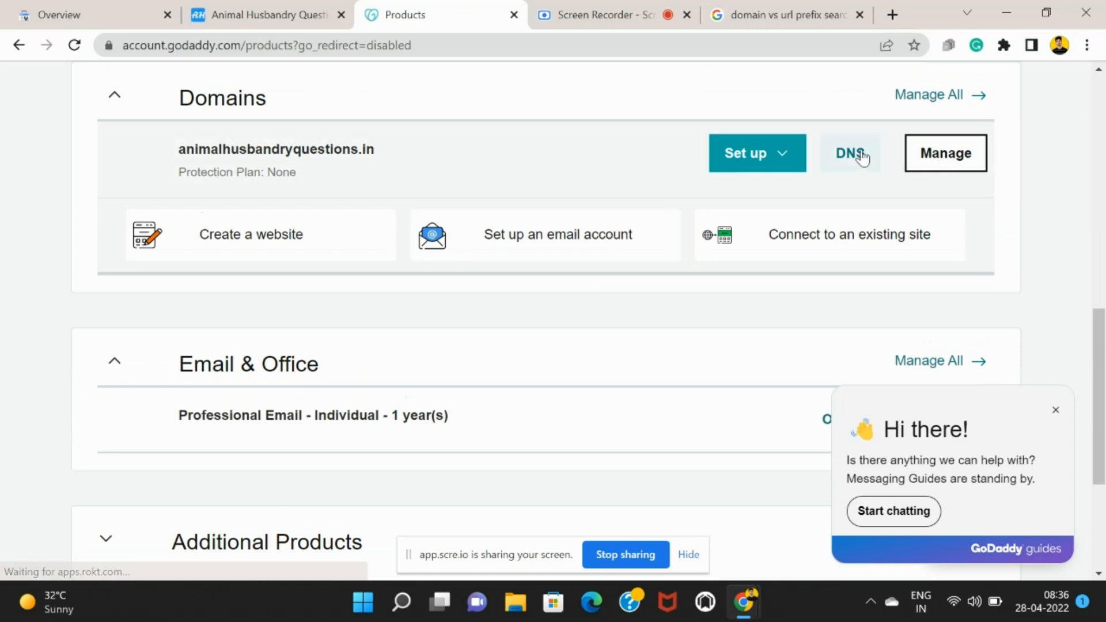
left_click(848, 169)
left_click(848, 173)
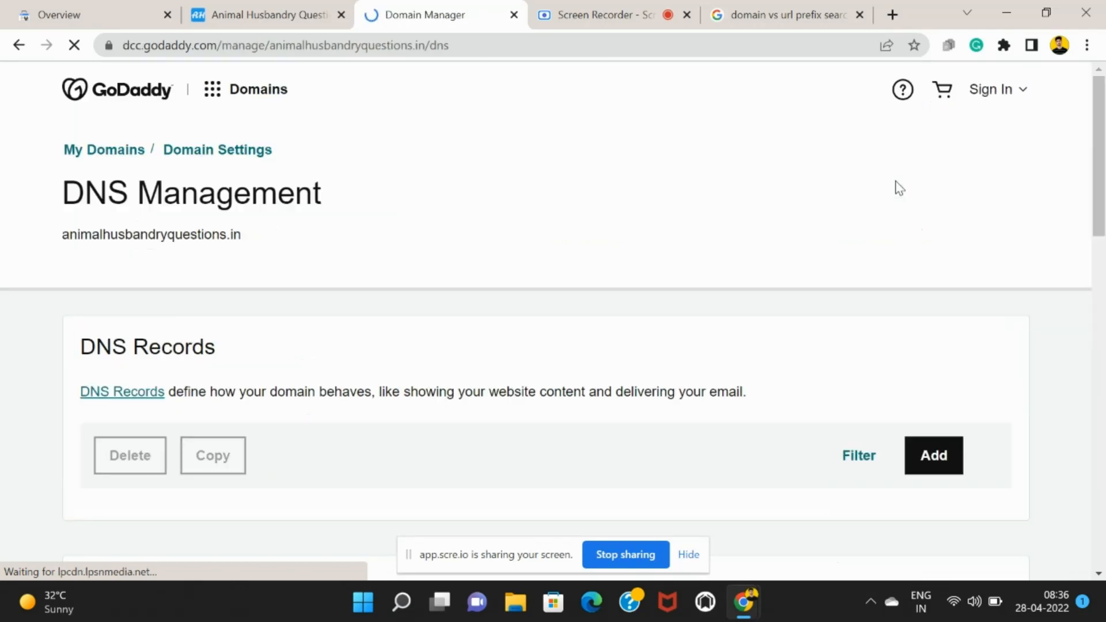
Start a new DNS record for animalhusbandryquestions.in with type TXT and name @.
scroll(615, 205, "down", 4)
scroll(615, 205, "down", 2)
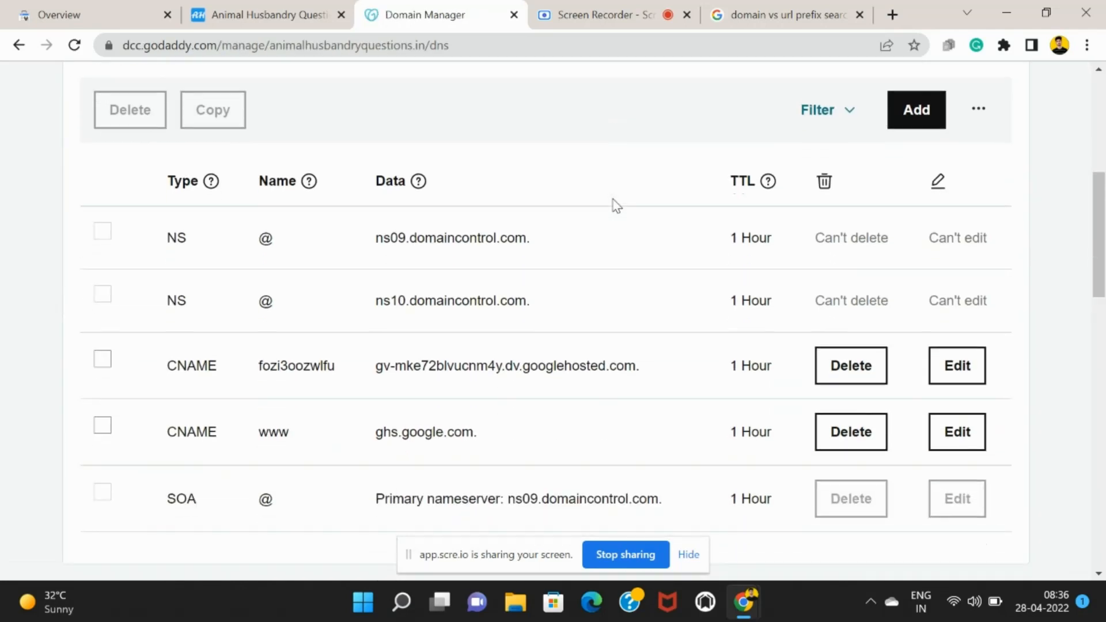
scroll(695, 215, "down", 1)
scroll(695, 215, "up", 3)
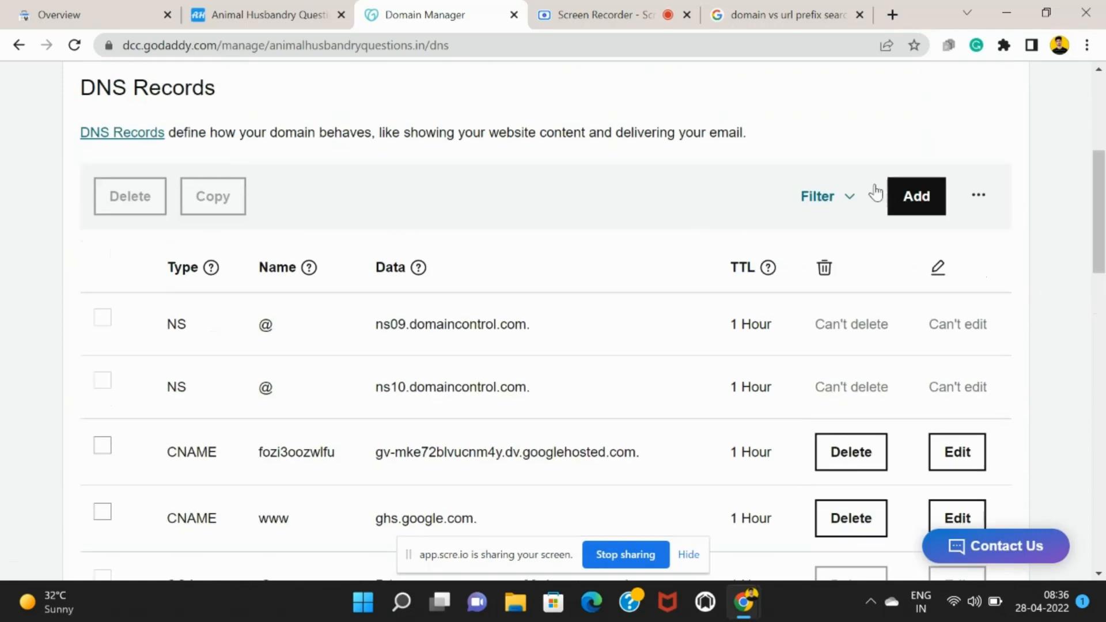
left_click(921, 196)
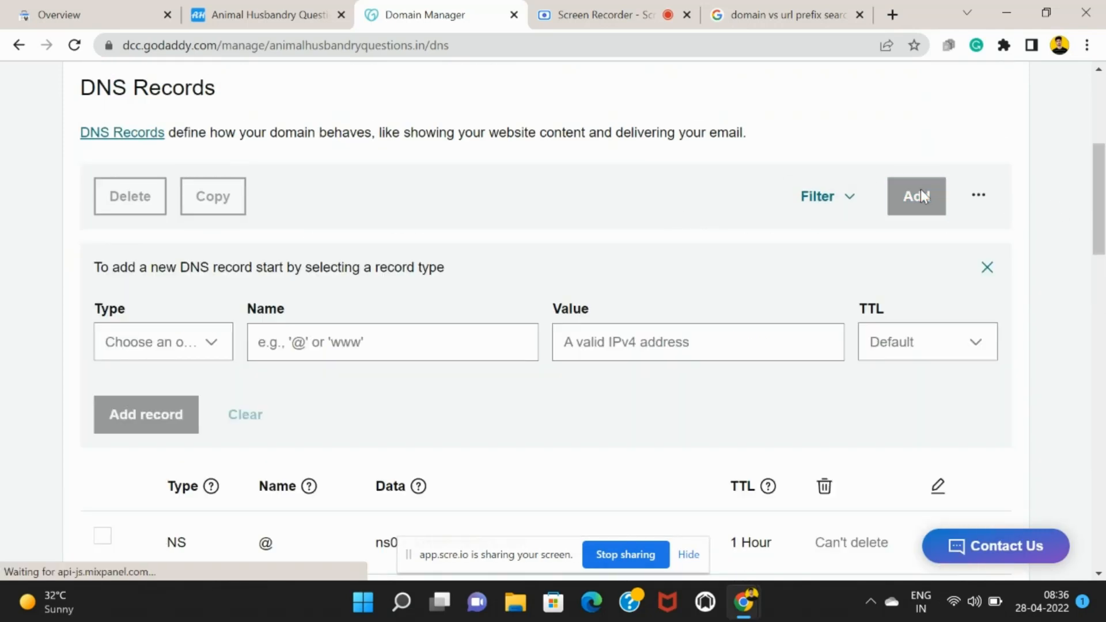
left_click(207, 347)
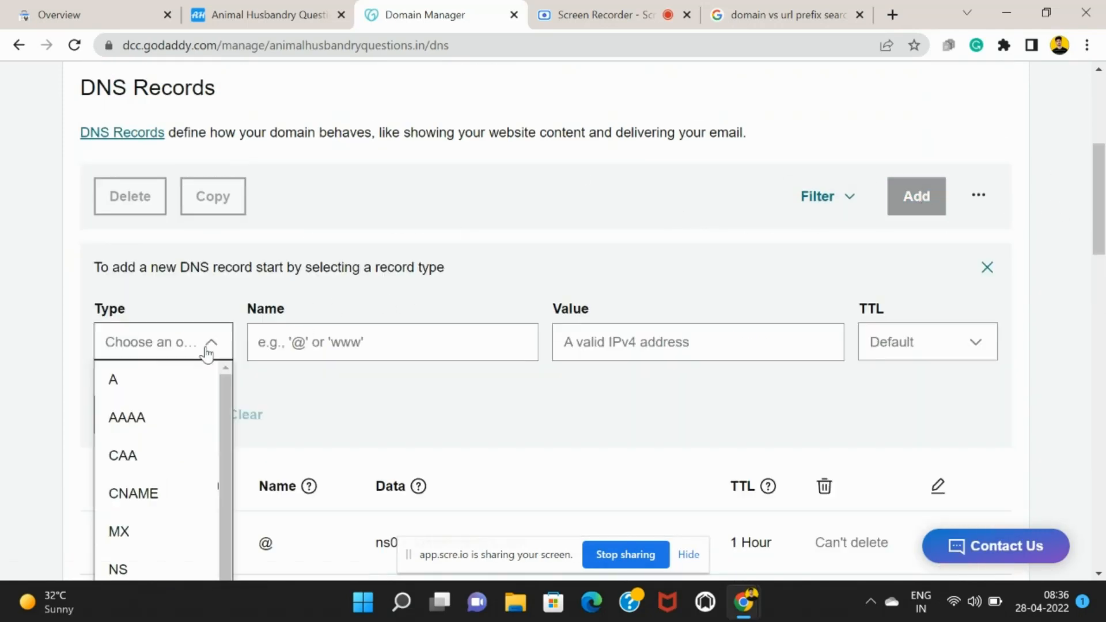
scroll(185, 389, "down", 5)
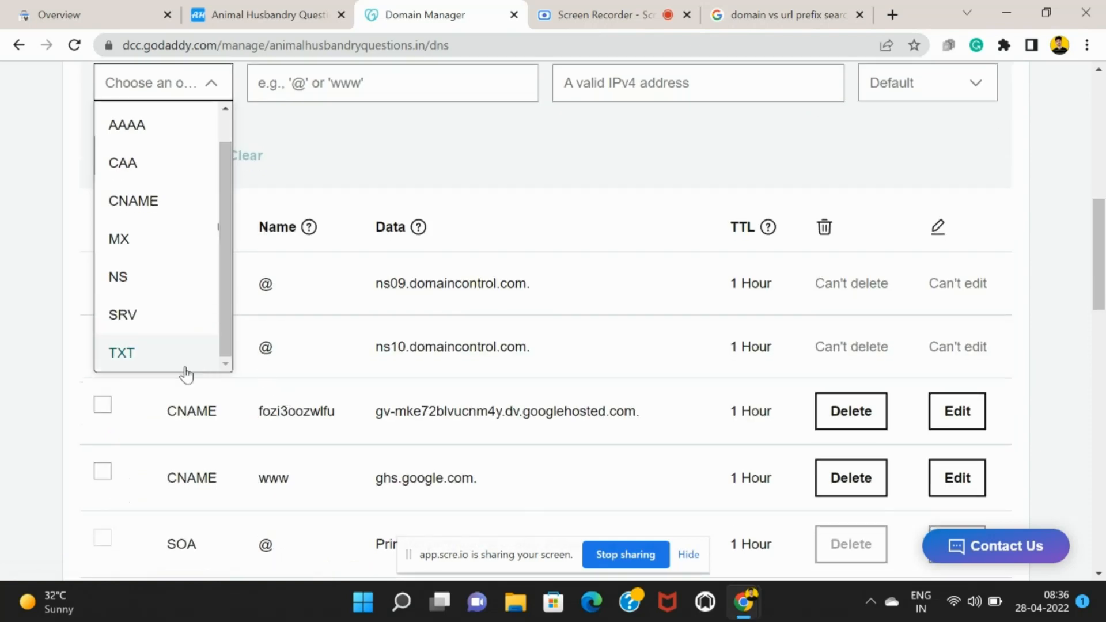
left_click(187, 374)
scroll(361, 300, "up", 4)
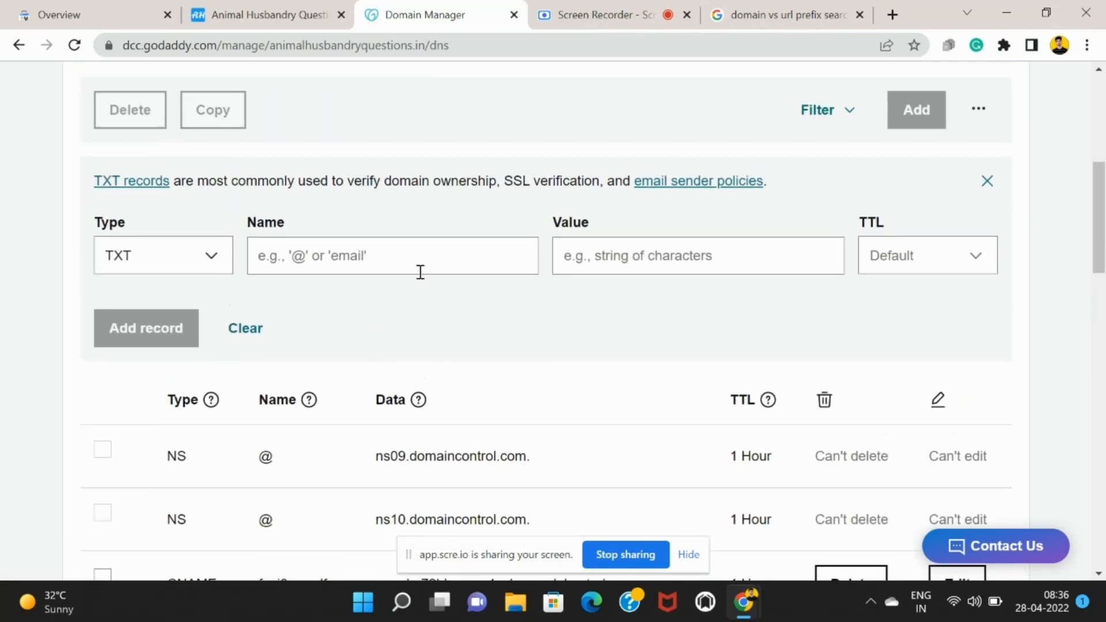
left_click(422, 269)
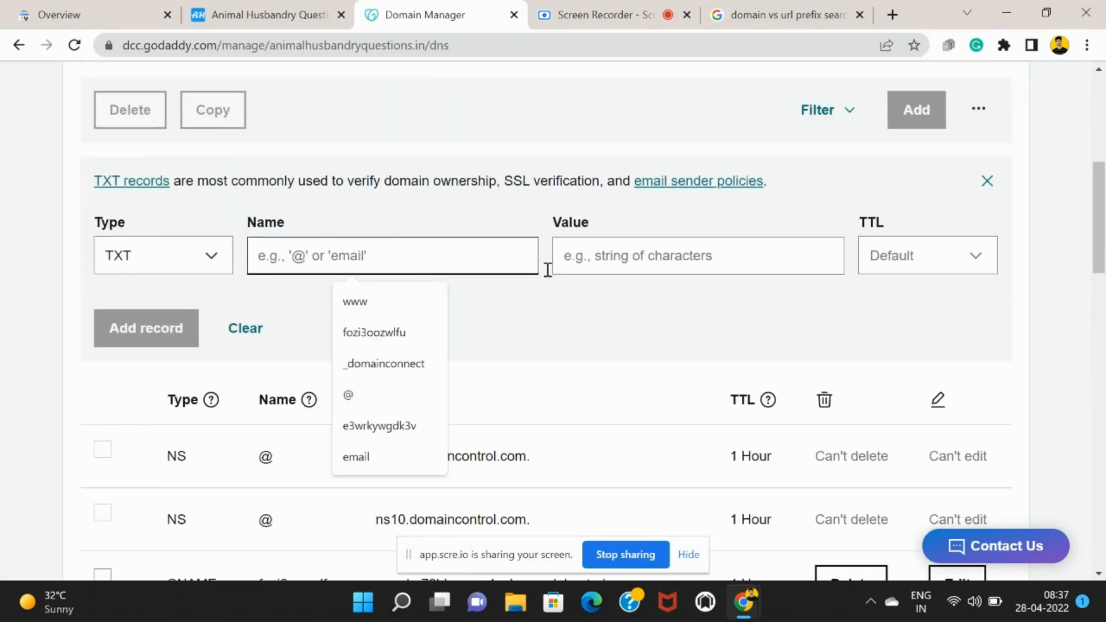
type("@")
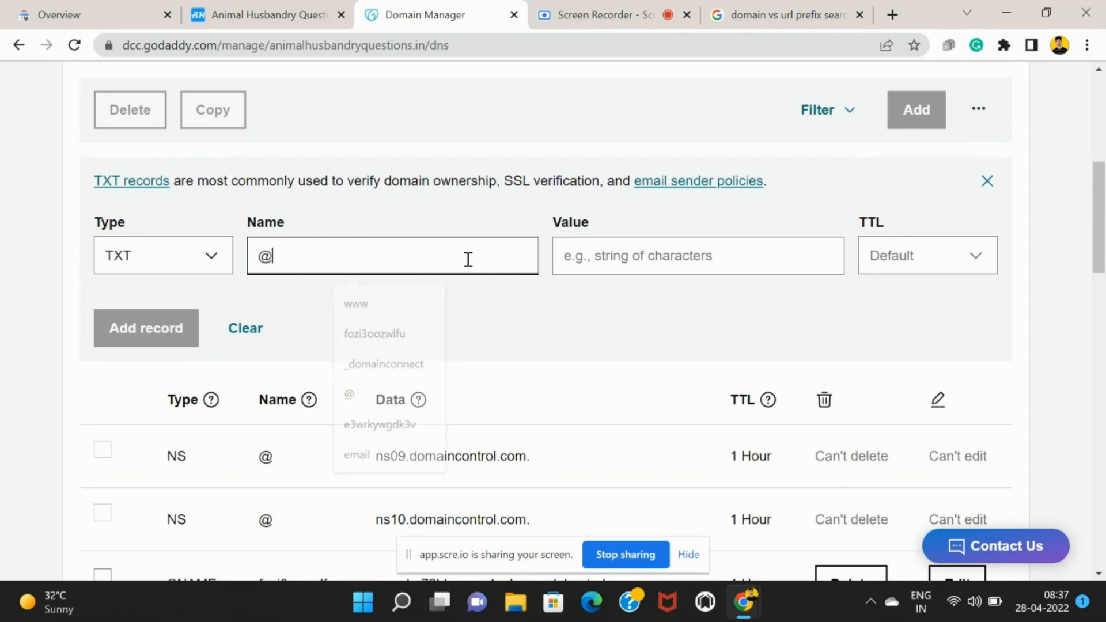
Copy the TXT verification record from Search Console and paste it as the value of the new TXT record in GoDaddy.
left_click(723, 269)
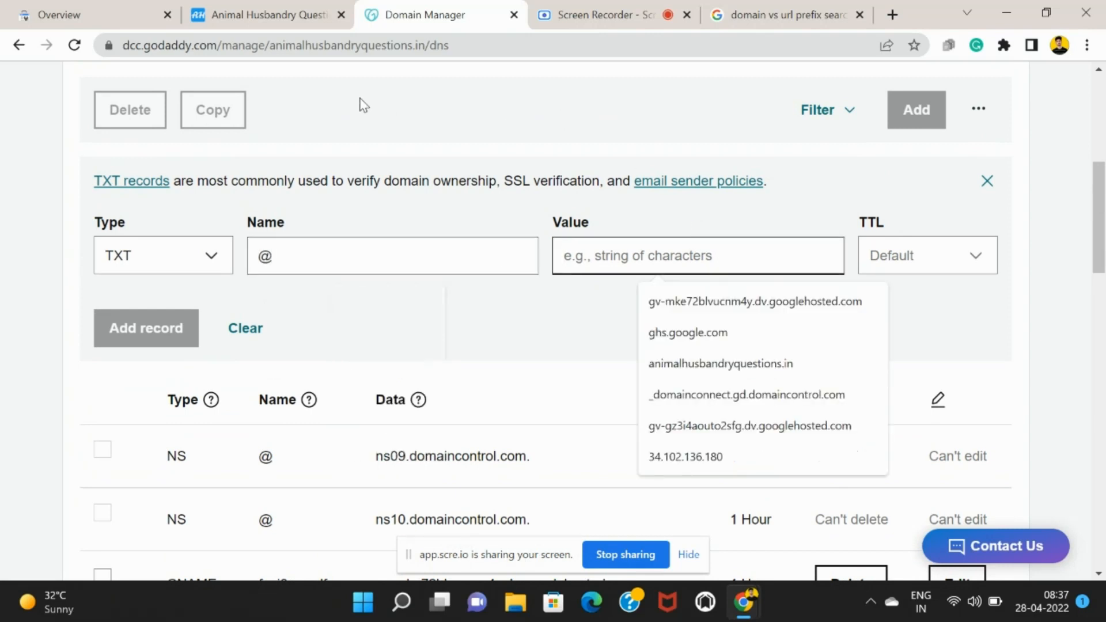
left_click(103, 8)
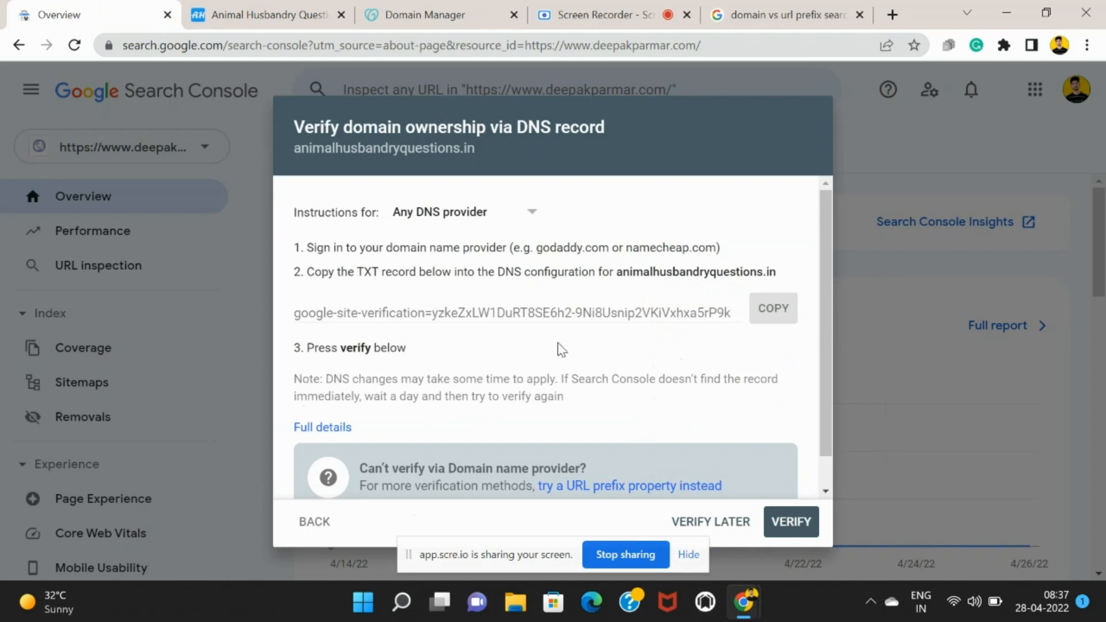
left_click(772, 311)
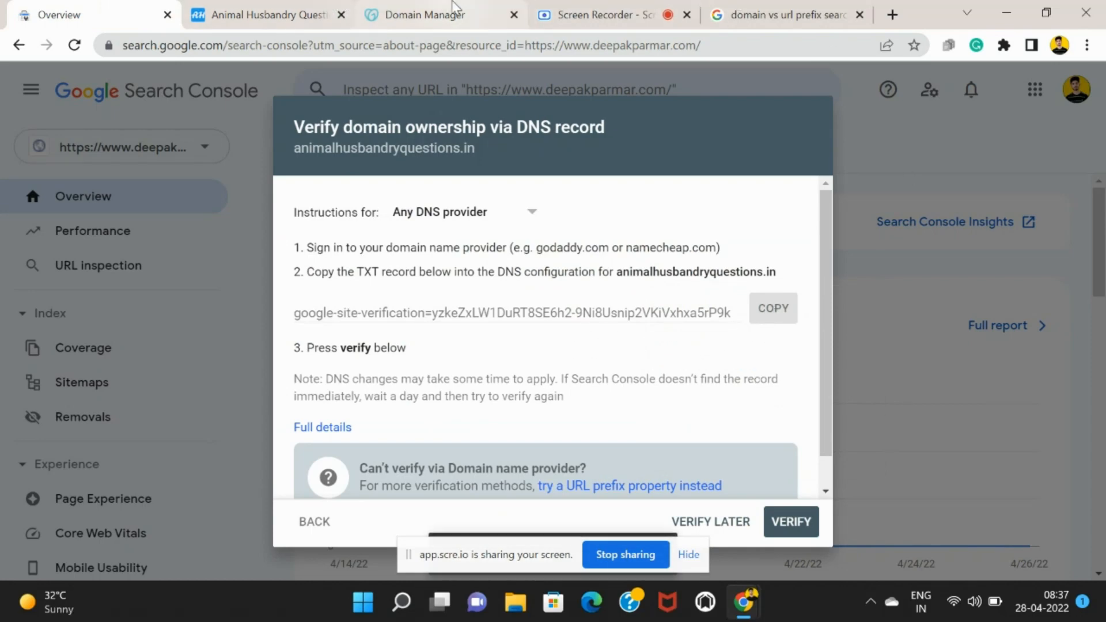
left_click(455, 8)
left_click(761, 259)
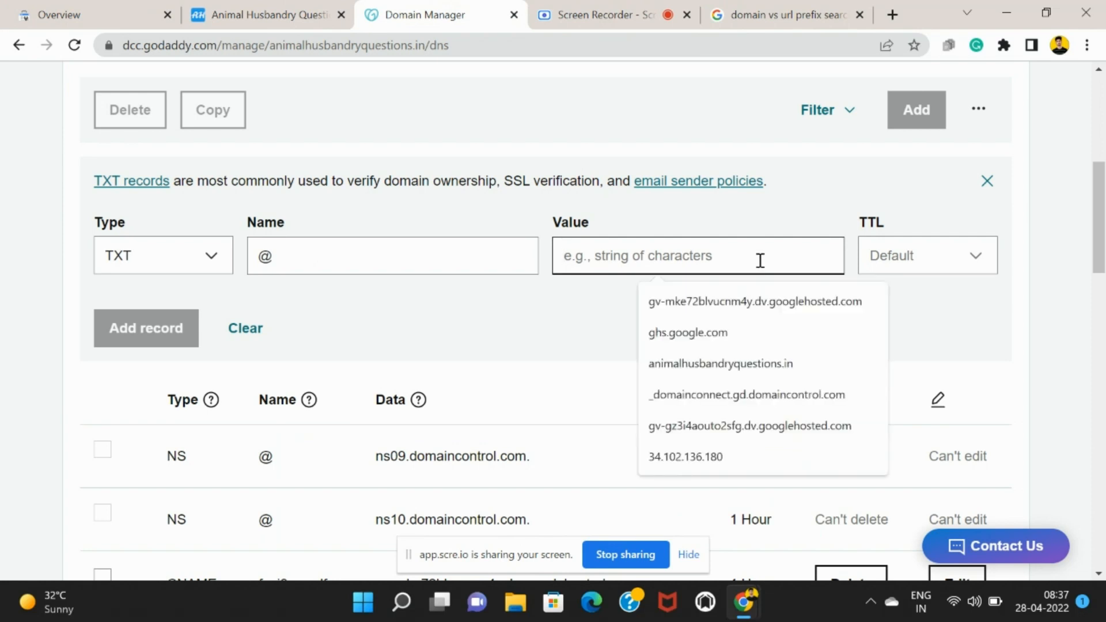
key("ctrl+v")
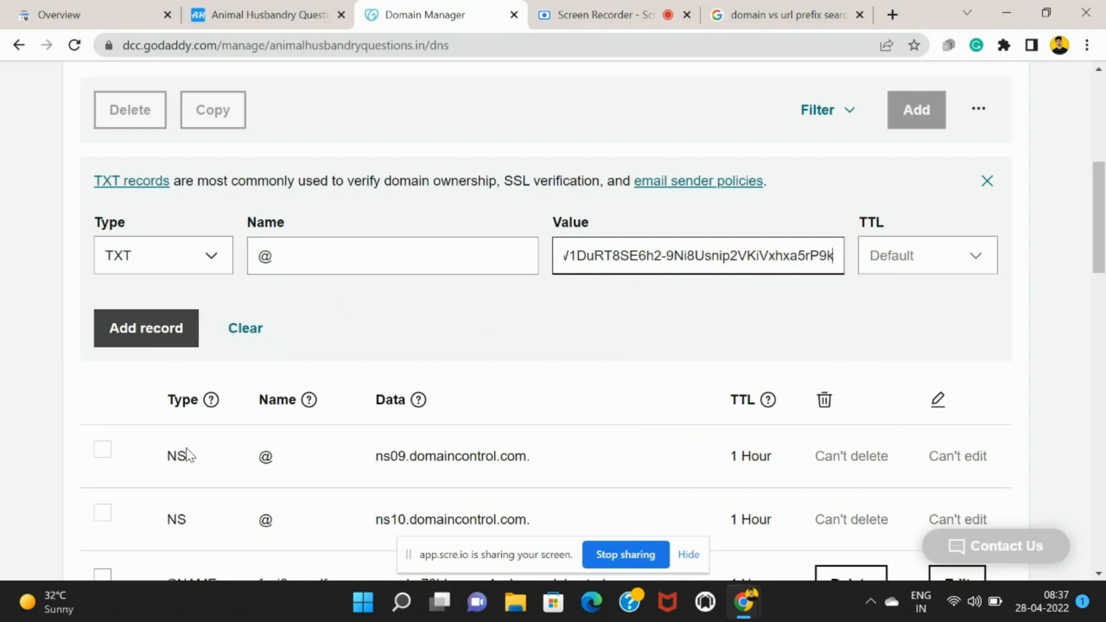
Review the filled-in TXT record in GoDaddy against the Search Console verification instructions and the animalhusbandryquestions.in website.
left_click(97, 16)
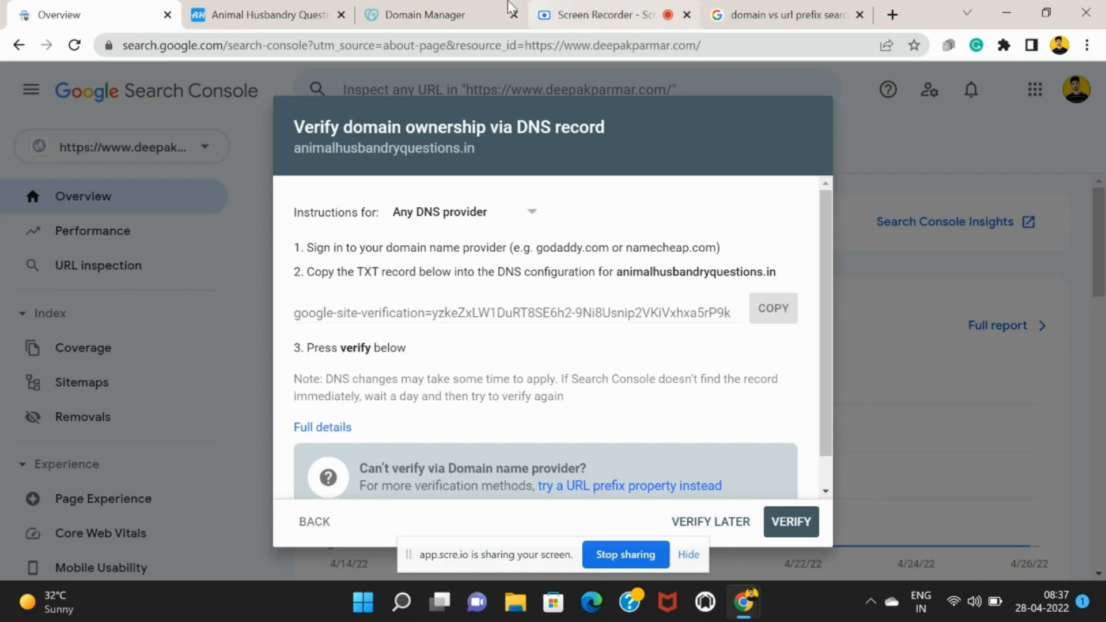
left_click(468, 12)
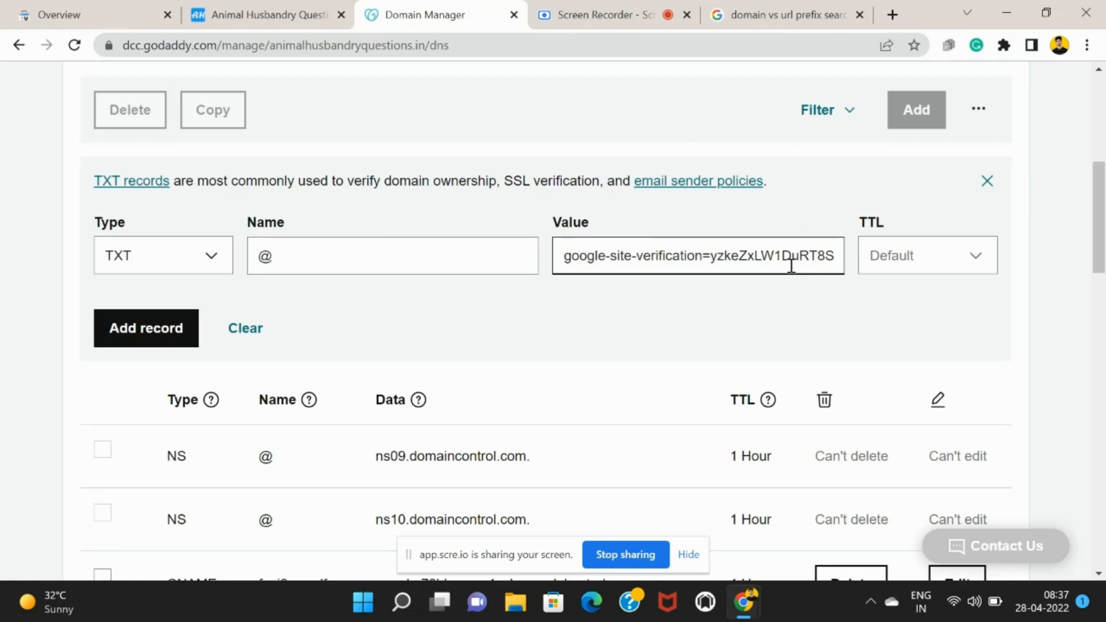
scroll(517, 301, "up", 7)
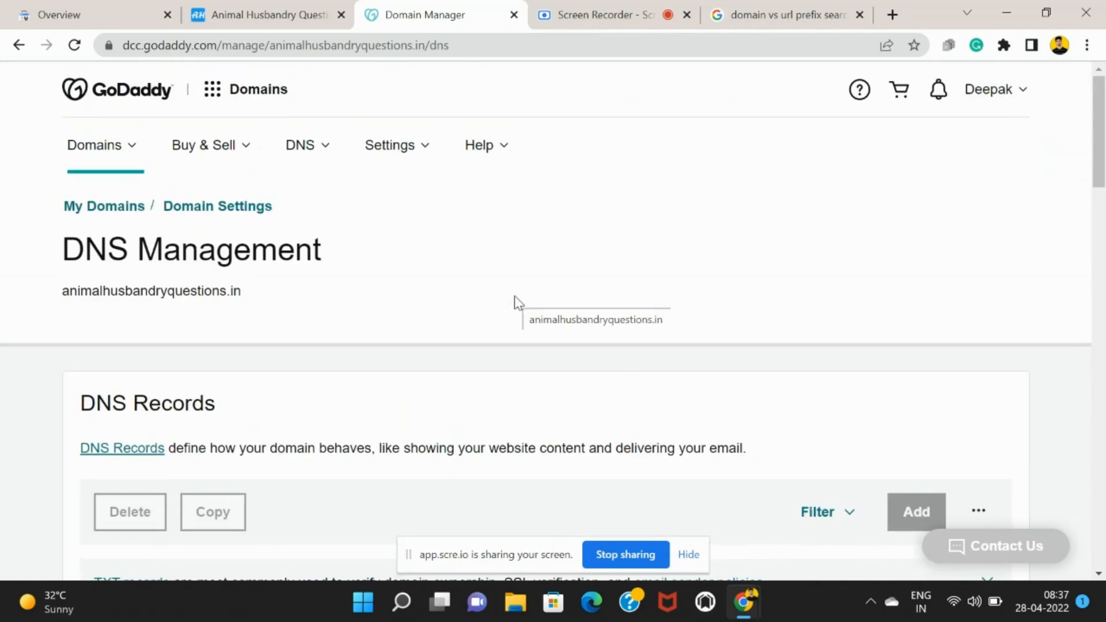
scroll(511, 271, "down", 6)
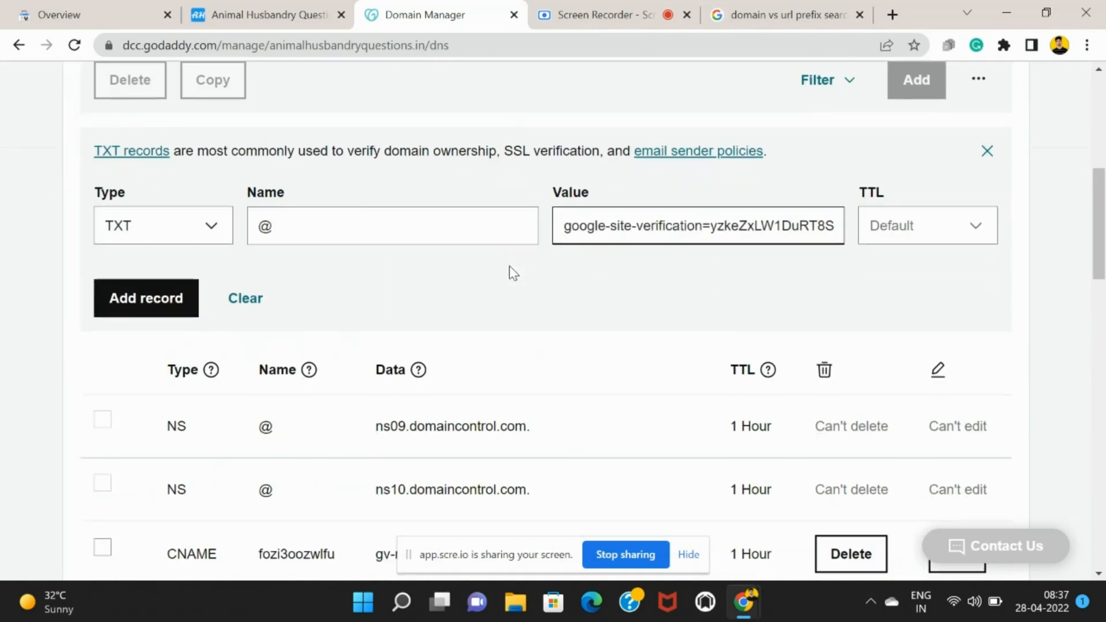
scroll(708, 275, "up", 3)
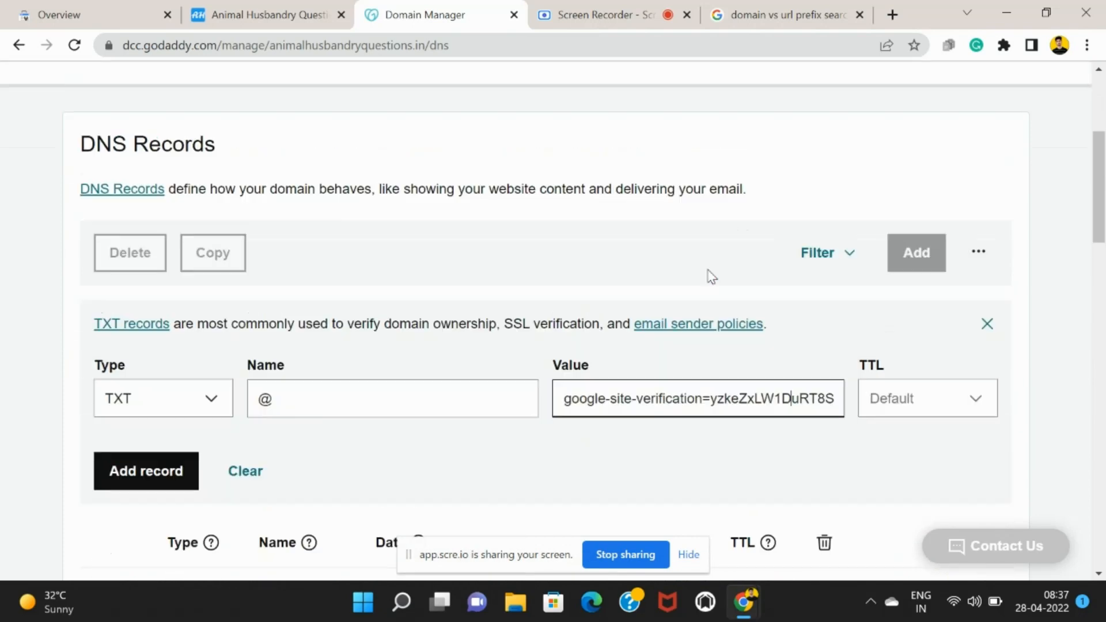
scroll(712, 277, "down", 3)
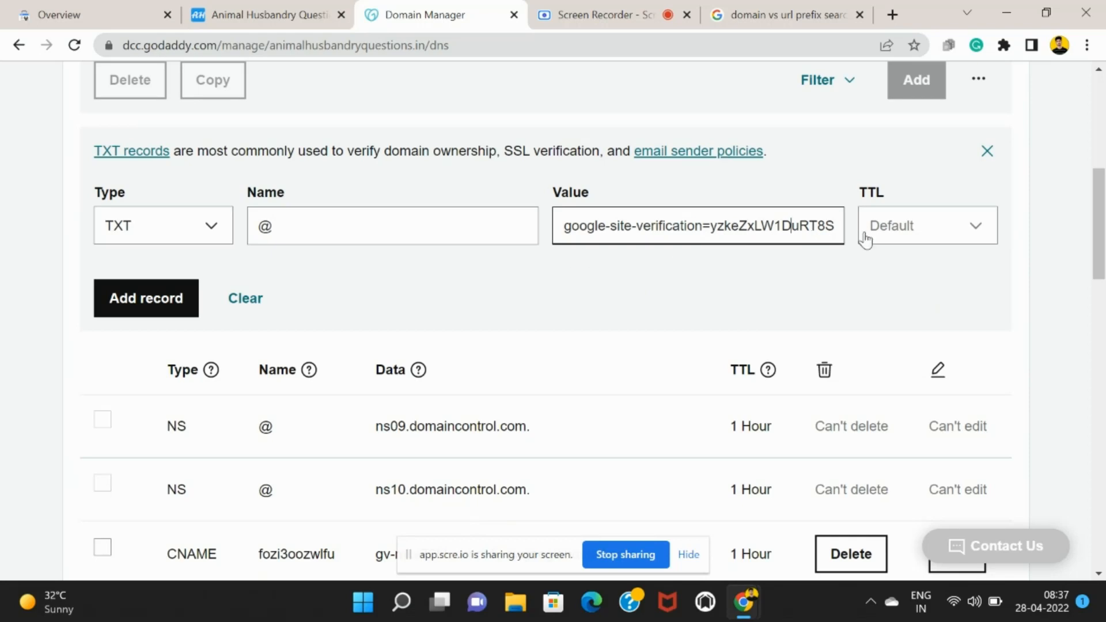
left_click(109, 8)
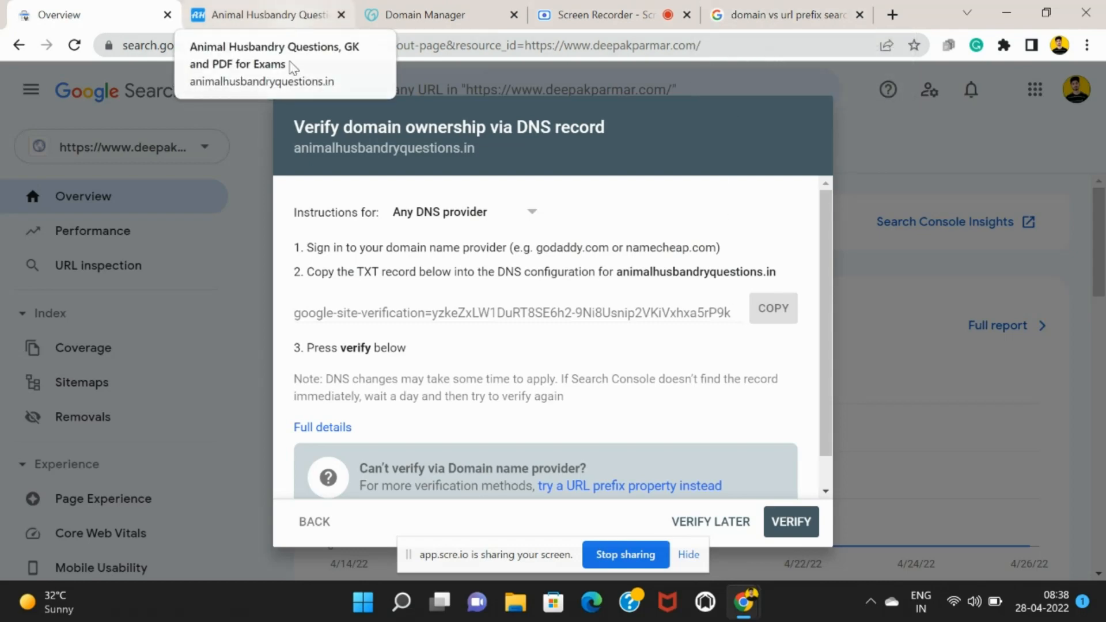
left_click(231, 12)
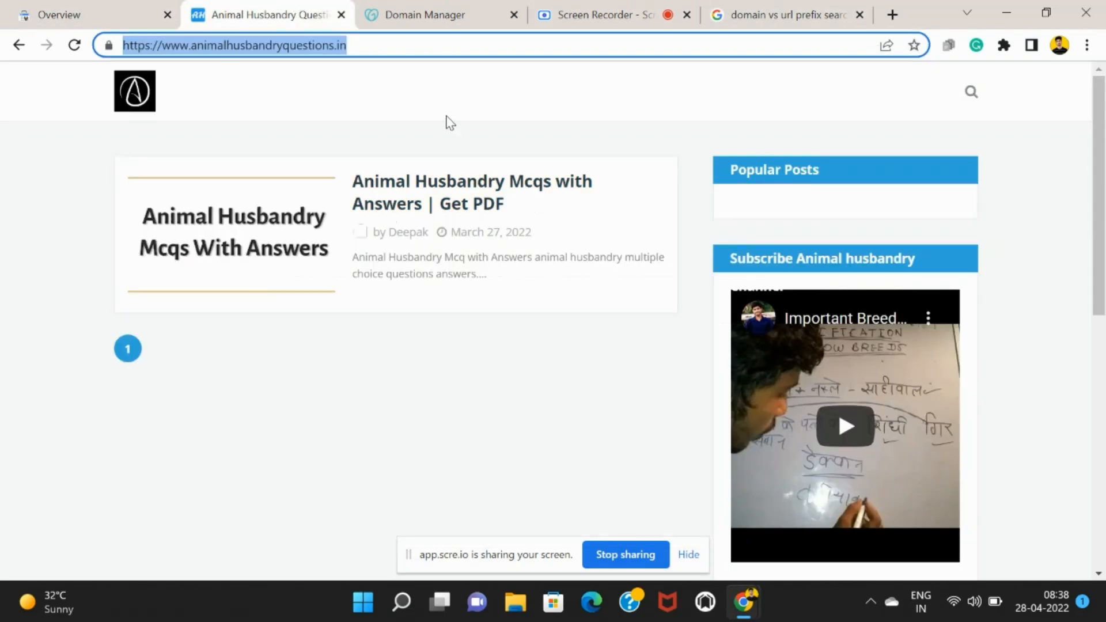
left_click(427, 12)
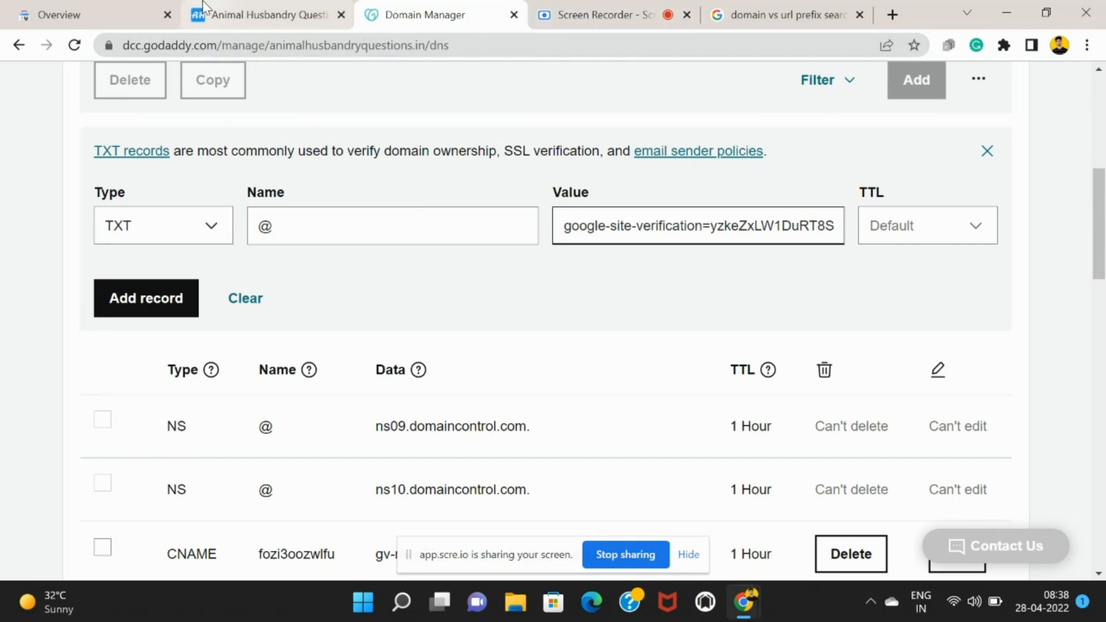
left_click(253, 15)
left_click(432, 12)
left_click(52, 14)
left_click(317, 15)
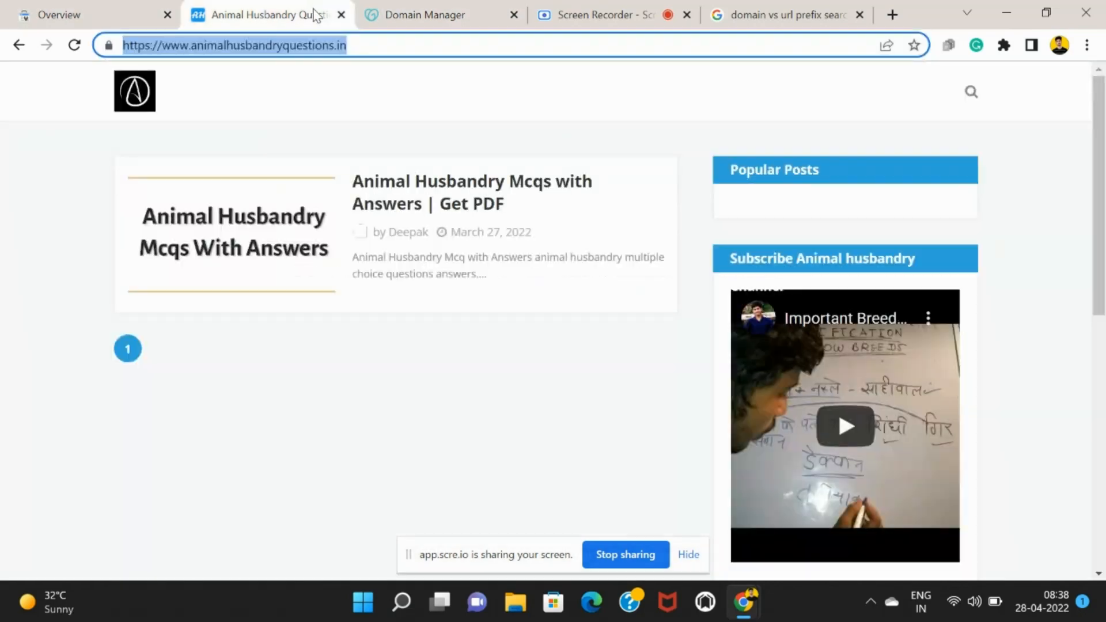
left_click(383, 51)
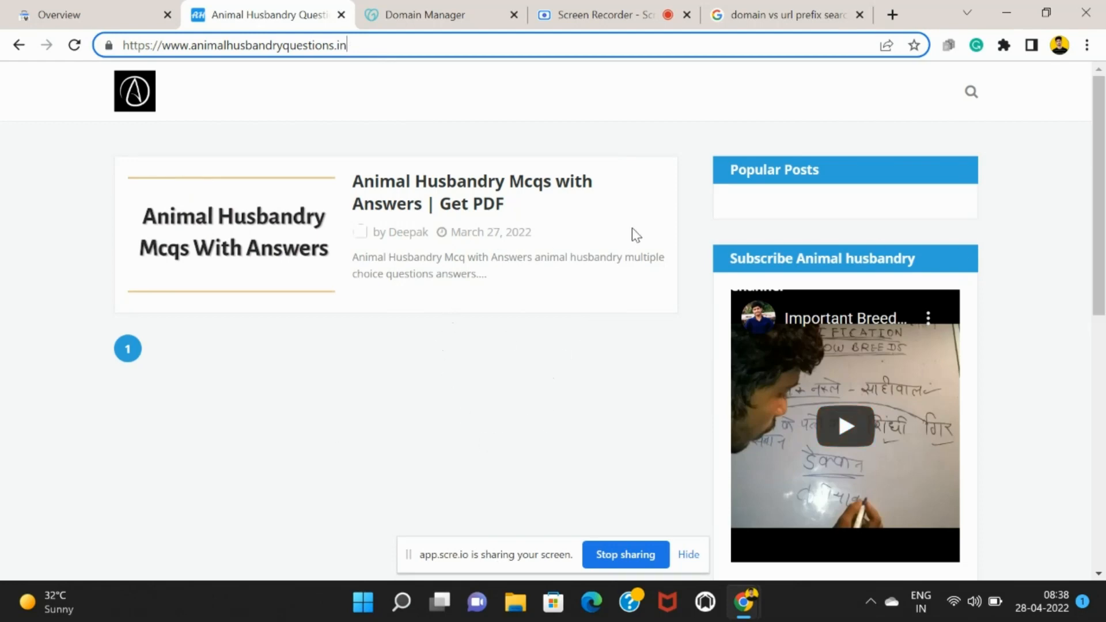
Close the animalhusbandryquestions.in website and the GoDaddy DNS page, and return to the Search Console verification dialog.
left_click(341, 15)
left_click(66, 12)
left_click(274, 5)
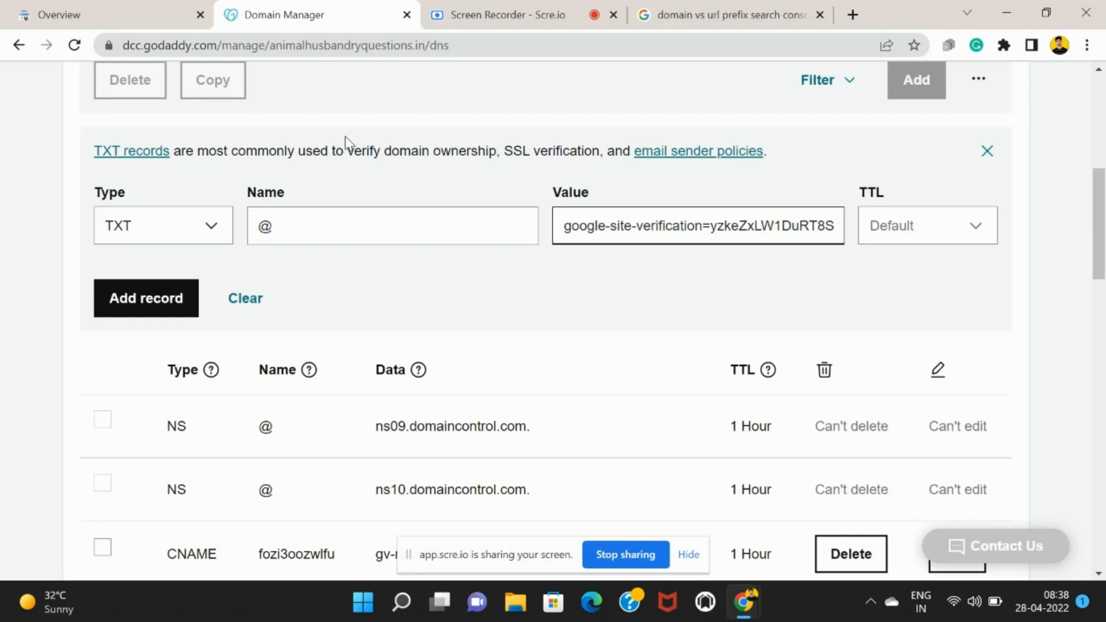
left_click(411, 21)
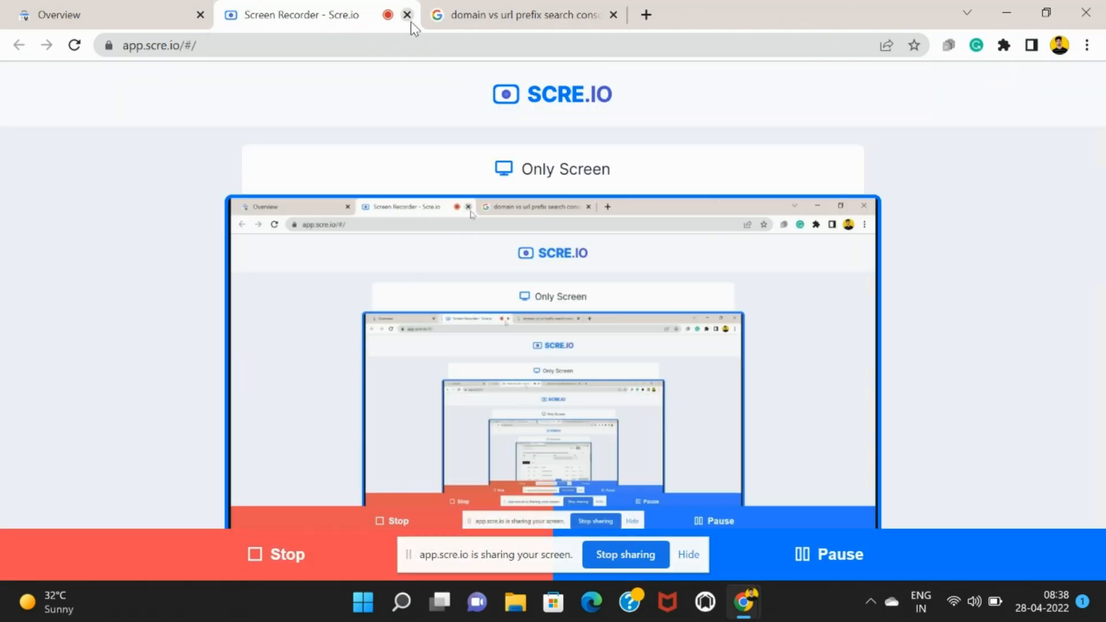
left_click(3, 6)
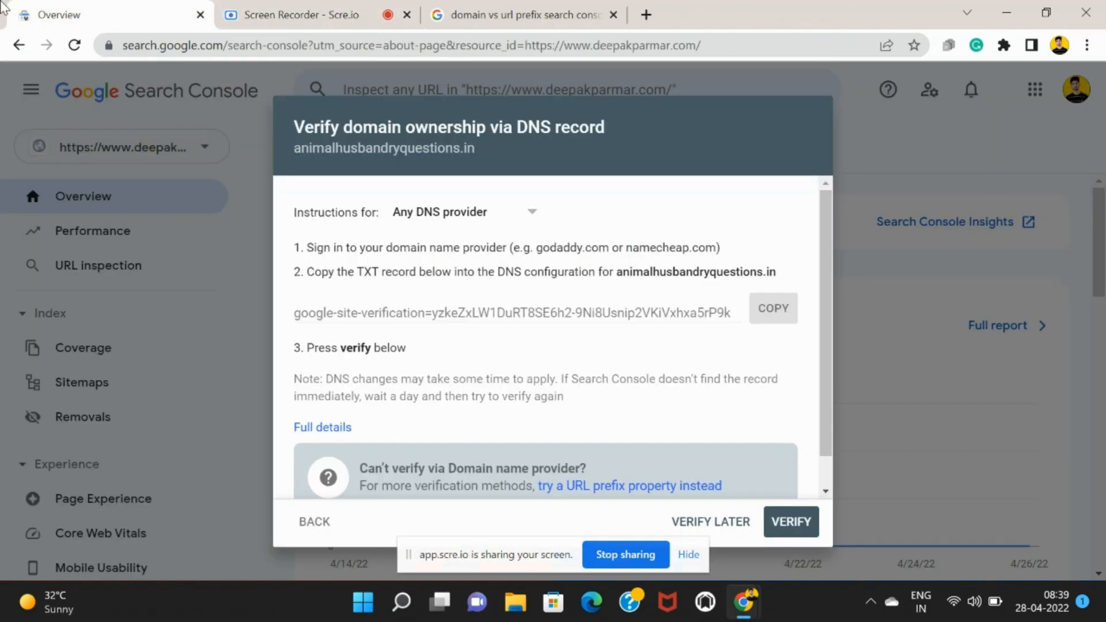
Open a new browser tab and switch to the Krishna Housing browser profile.
right_click(153, 13)
left_click(166, 22)
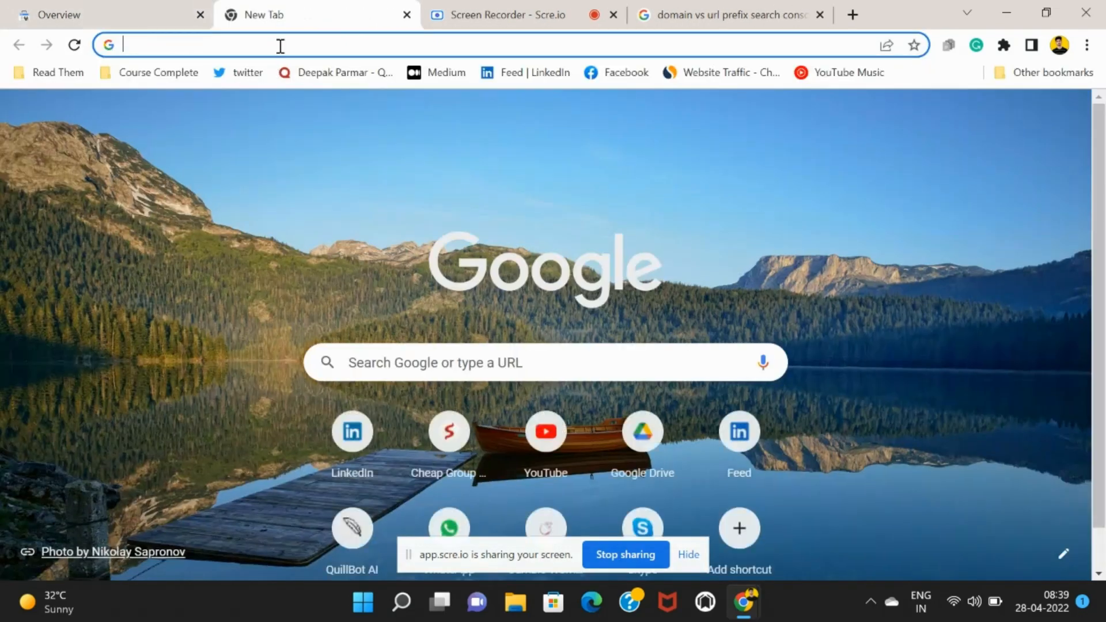
left_click(285, 42)
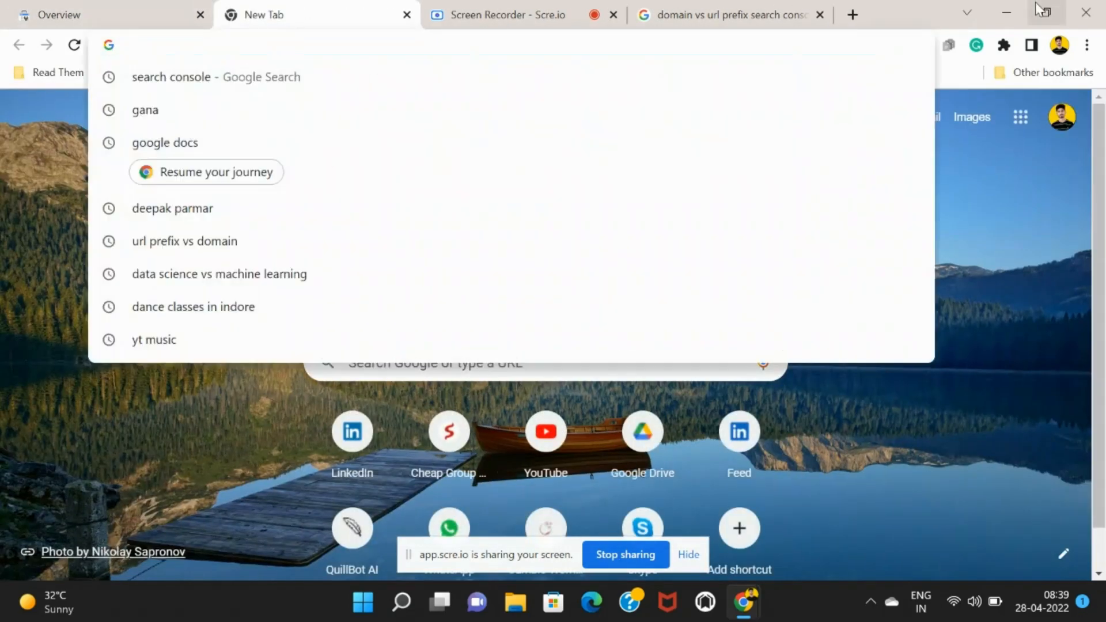
left_click(1062, 46)
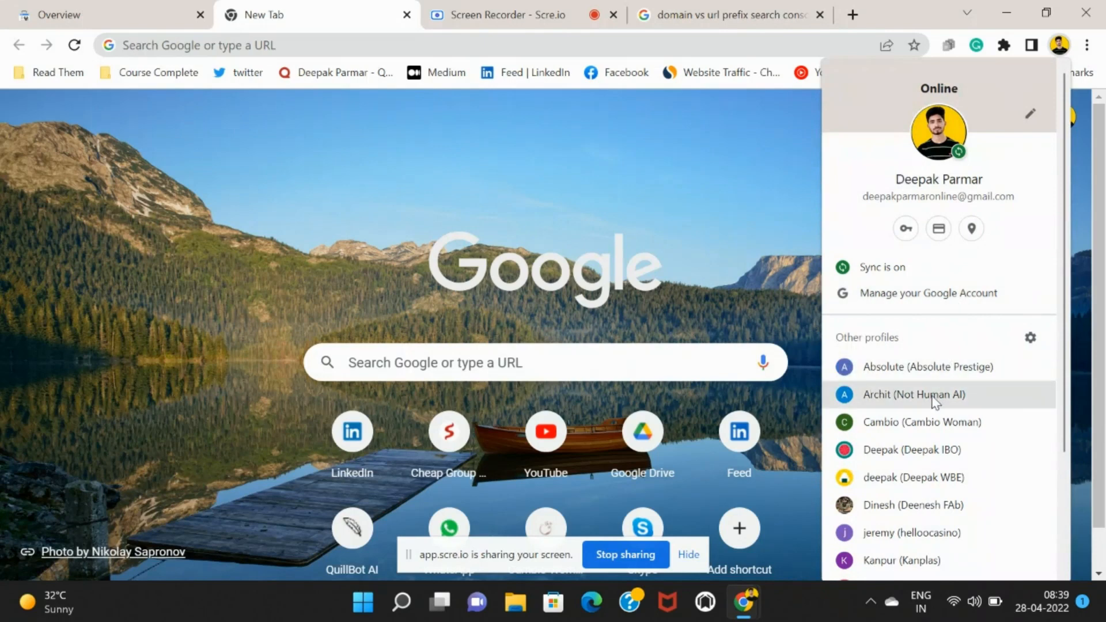
scroll(915, 440, "down", 3)
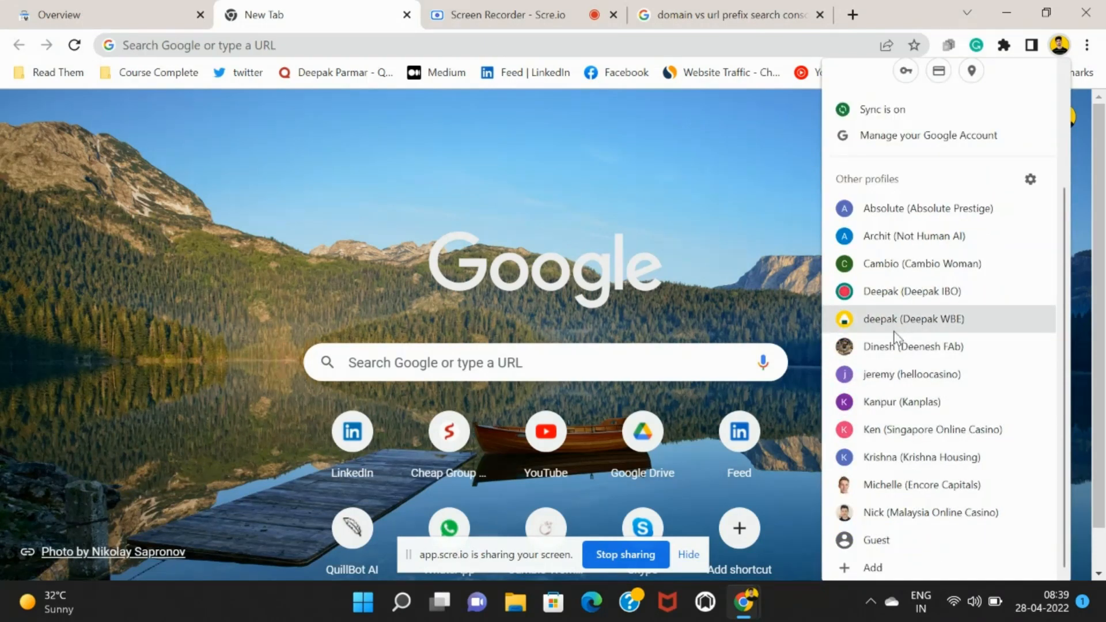
left_click(870, 457)
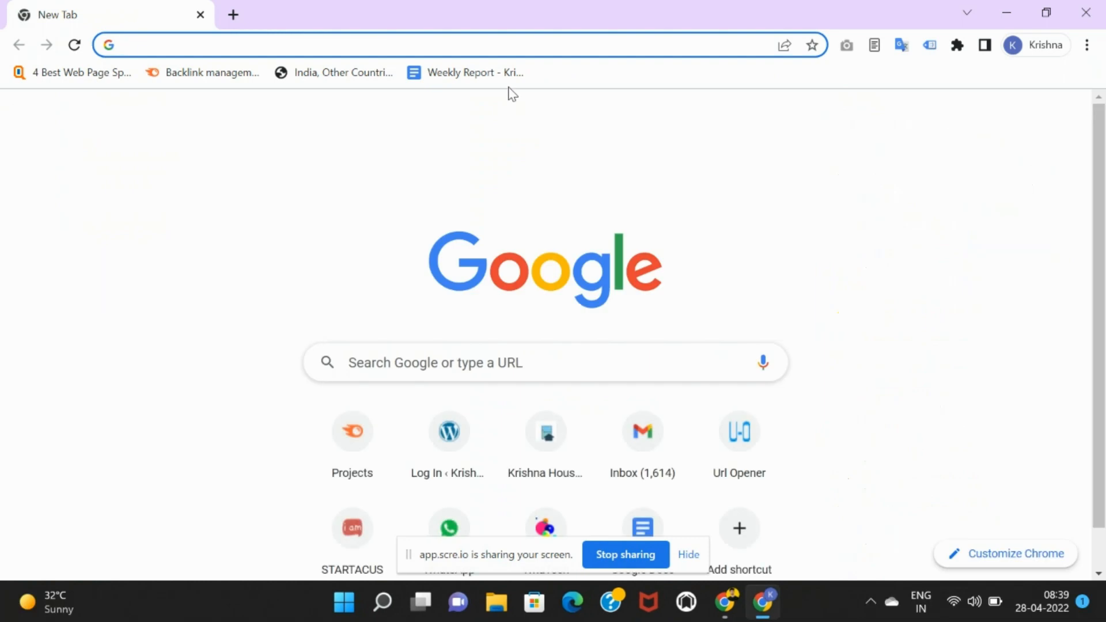
Open krishnahousing.com/wp-admin, log in to WordPress with the saved credentials and dismiss the password check prompt.
type("krishnahousing.com")
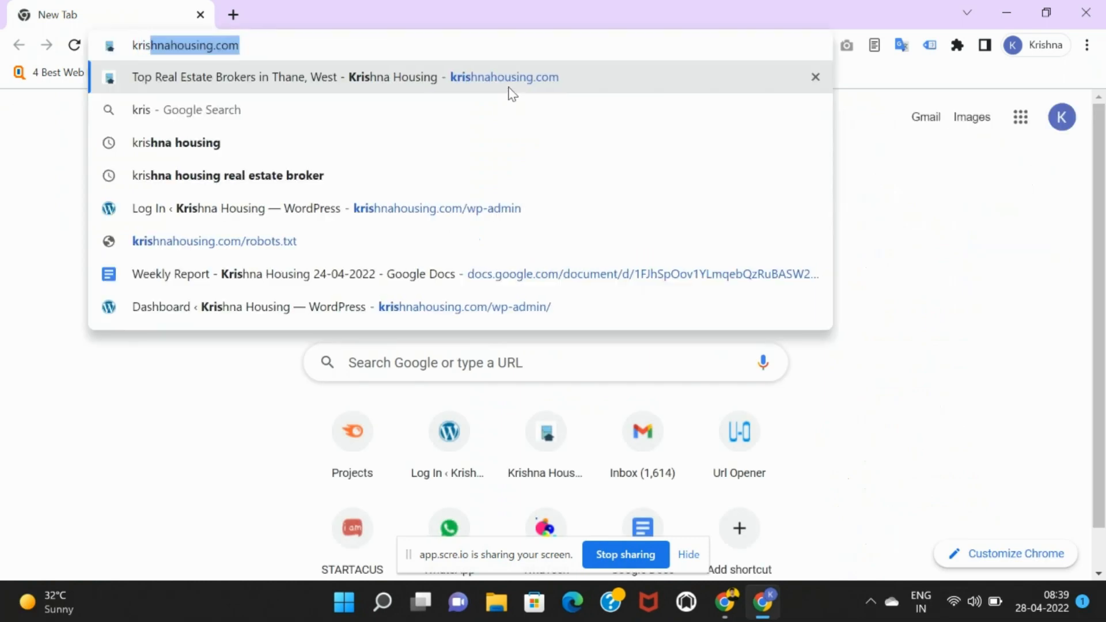
key("End")
type("/wp")
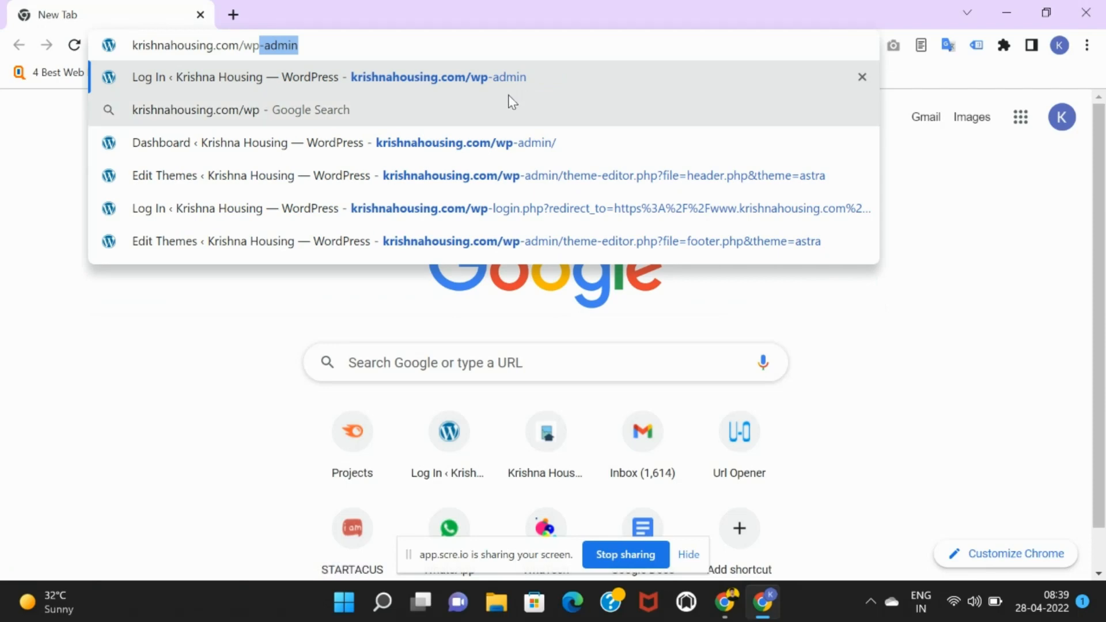
key("Return")
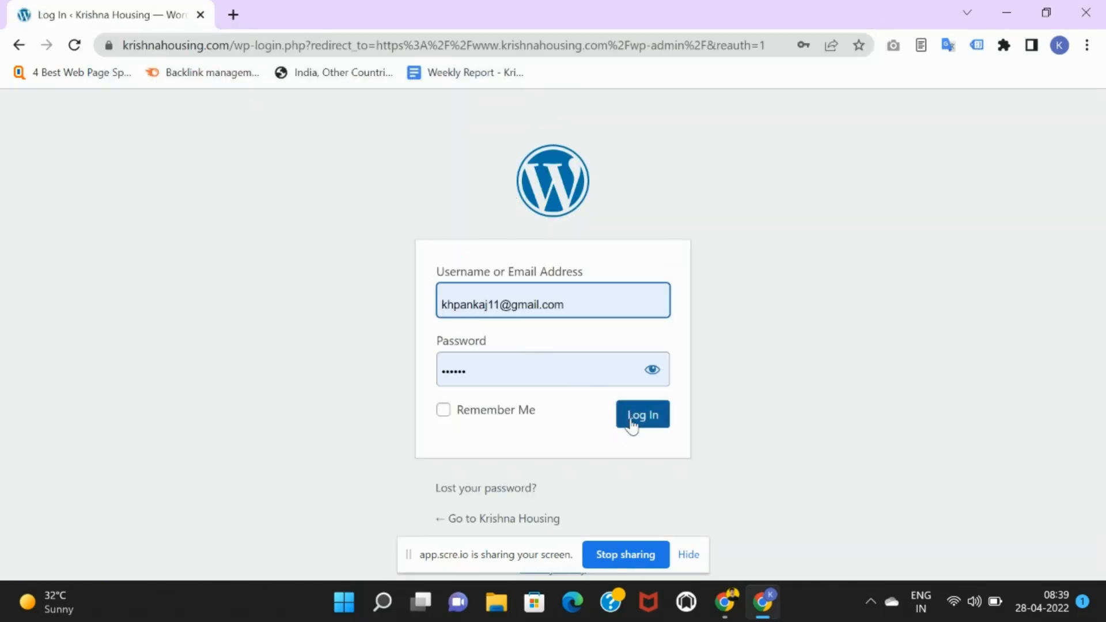
left_click(632, 419)
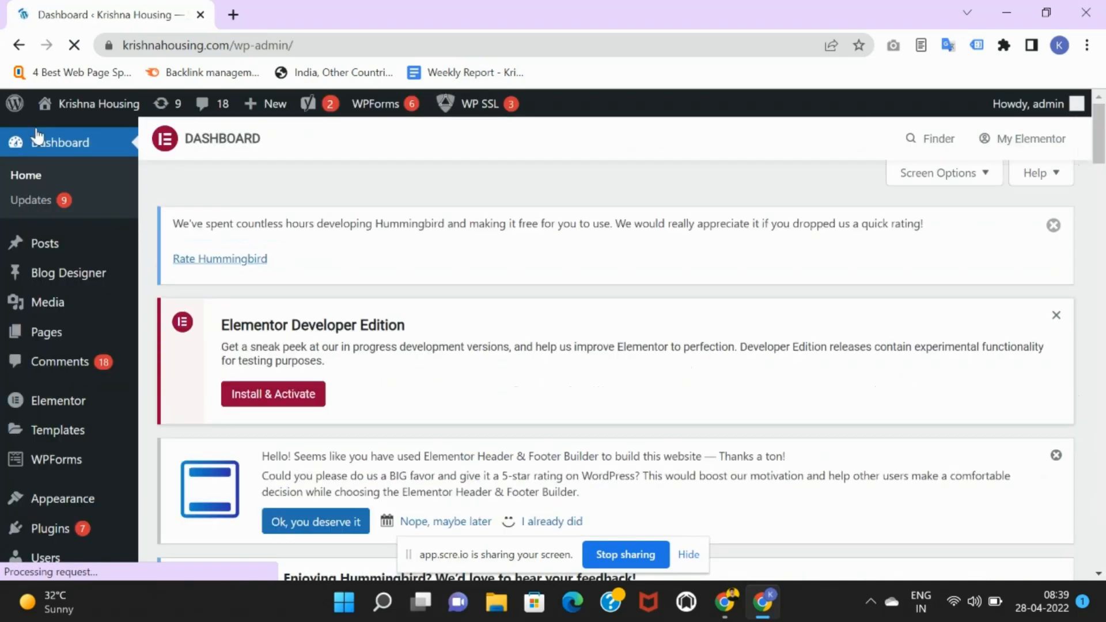
mouse_move(361, 118)
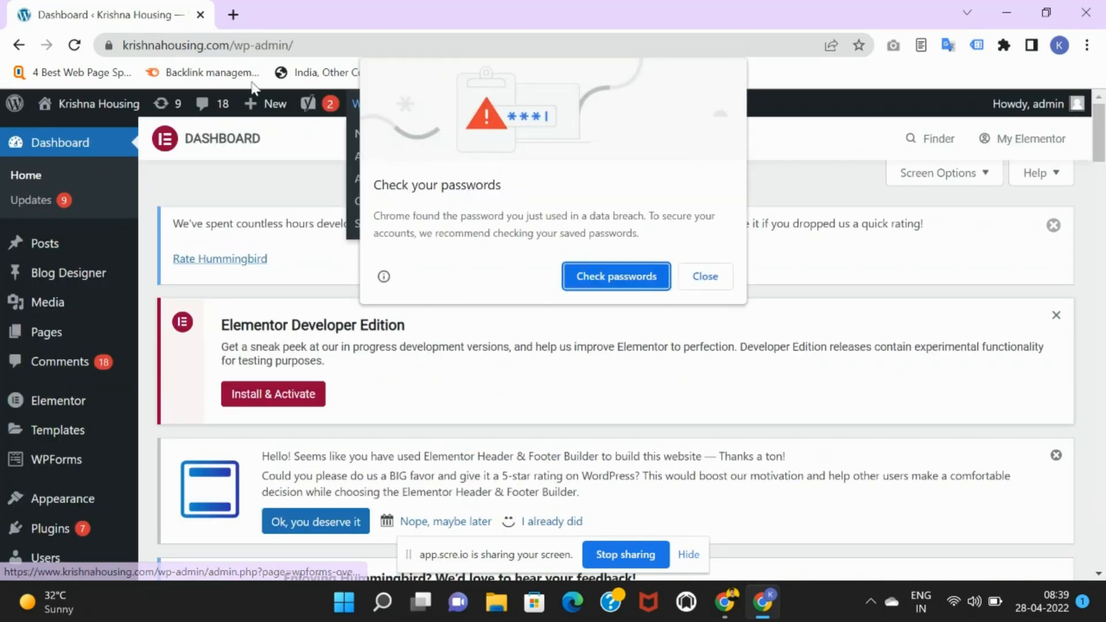
left_click(698, 275)
scroll(523, 286, "down", 3)
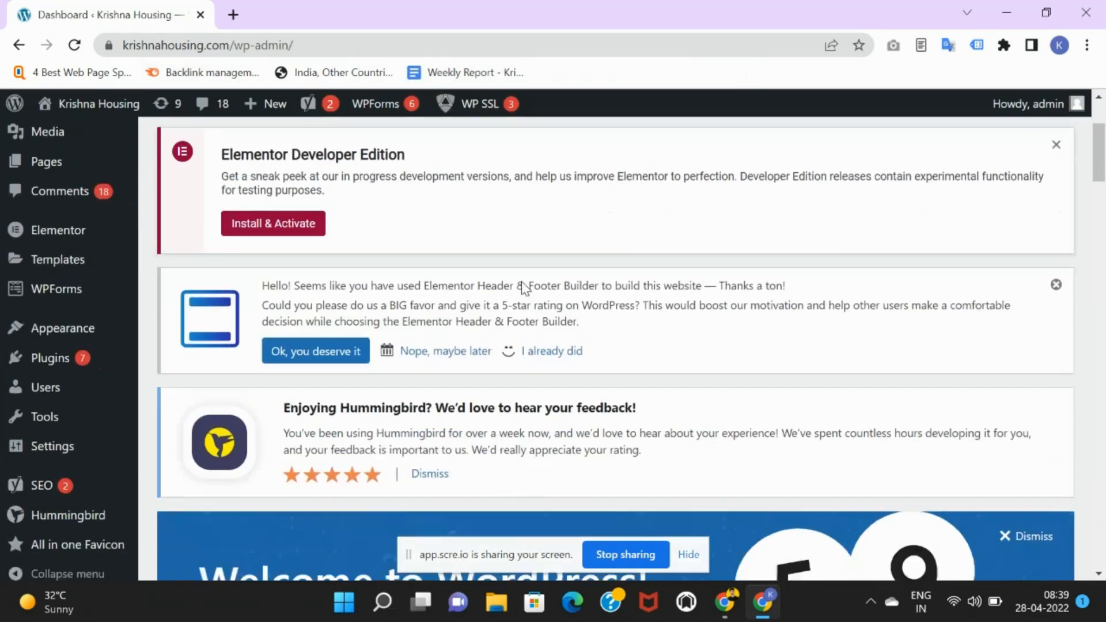
scroll(524, 286, "up", 3)
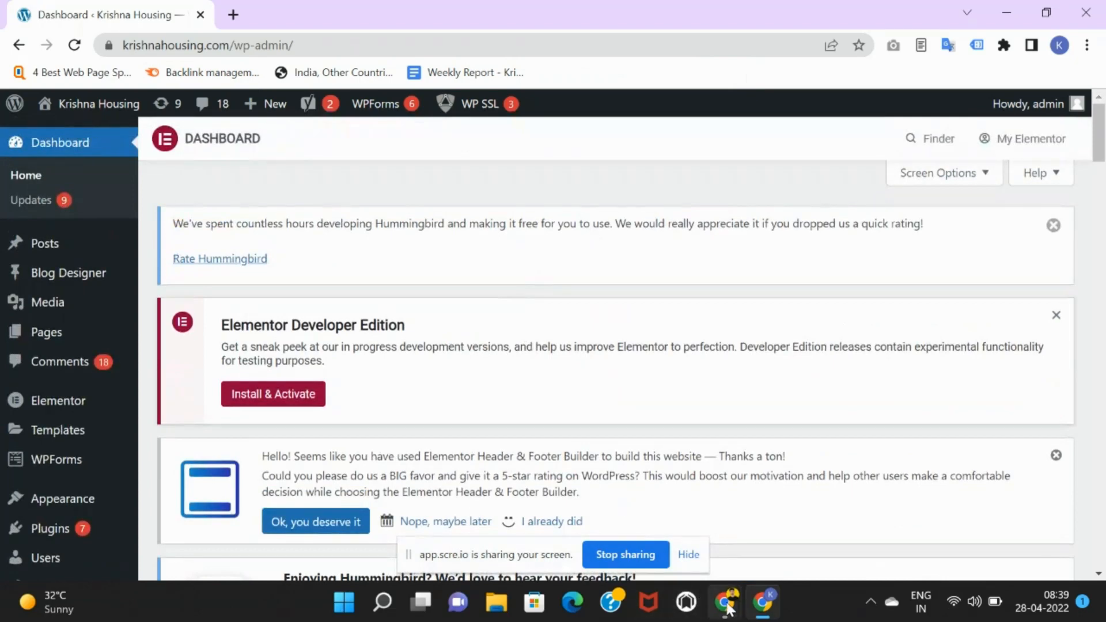
Return to Search Console in the original browser profile, postpone the domain verification and start adding a new property.
mouse_move(725, 602)
left_click(672, 519)
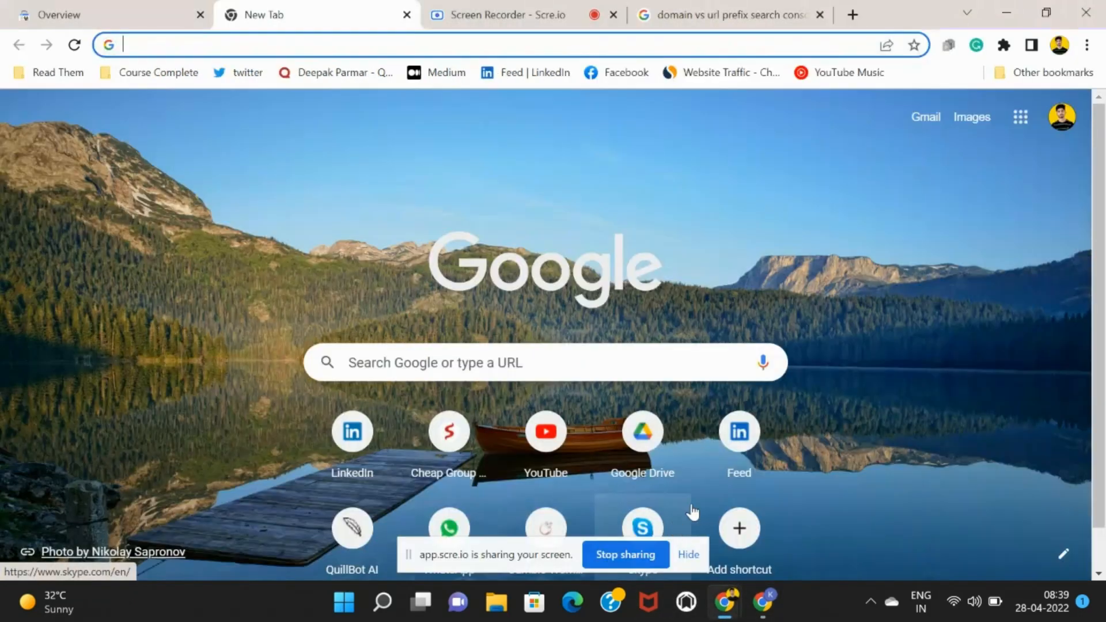
left_click(55, 6)
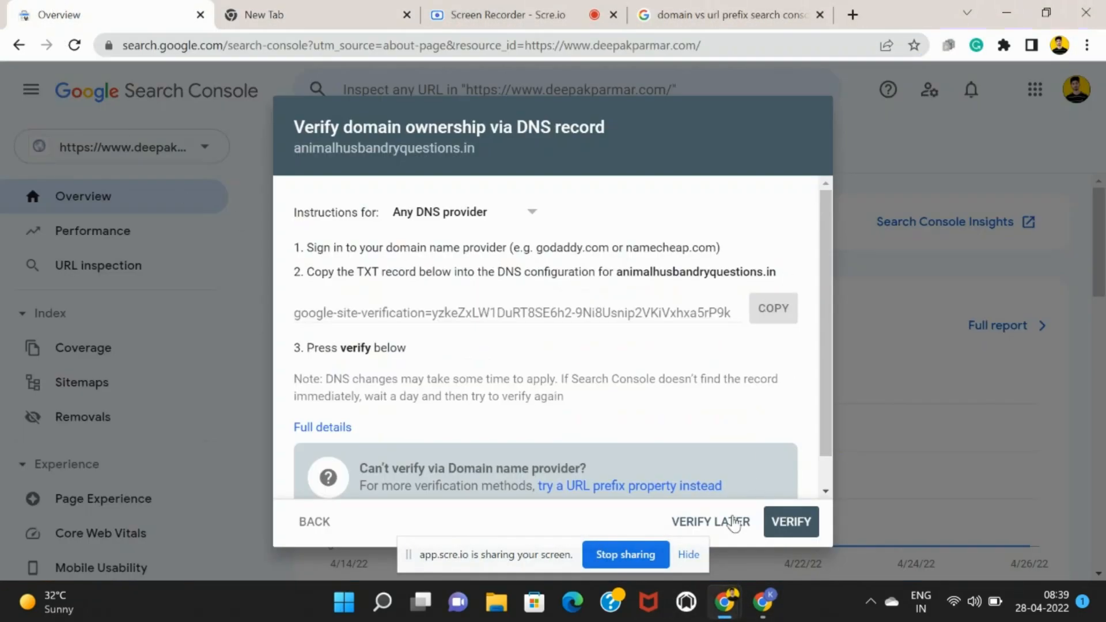
left_click(733, 523)
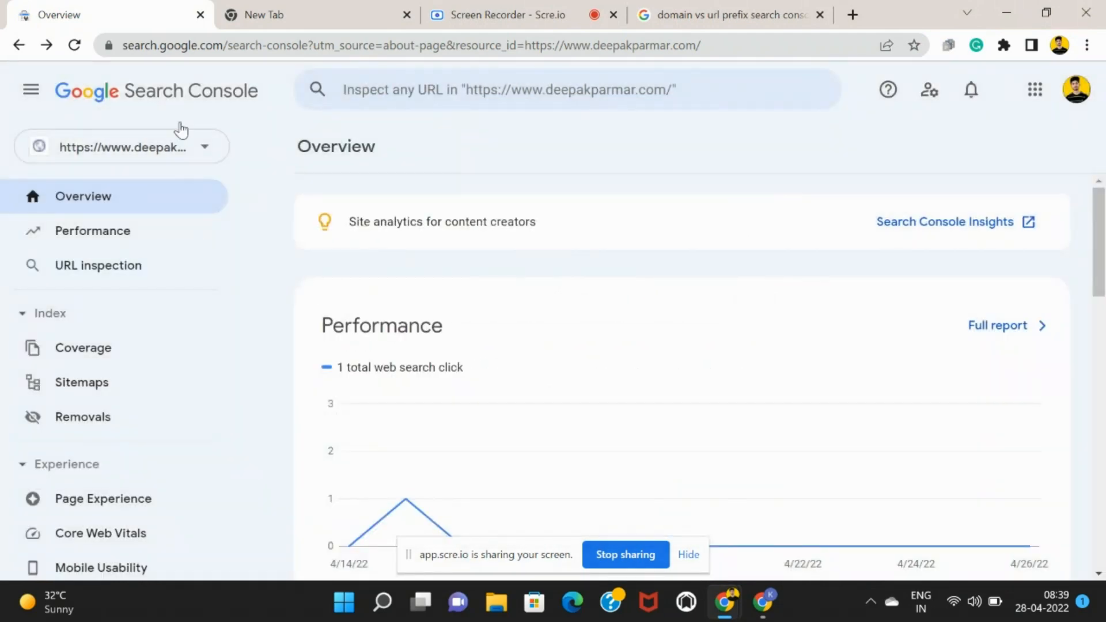
left_click(181, 134)
left_click(143, 340)
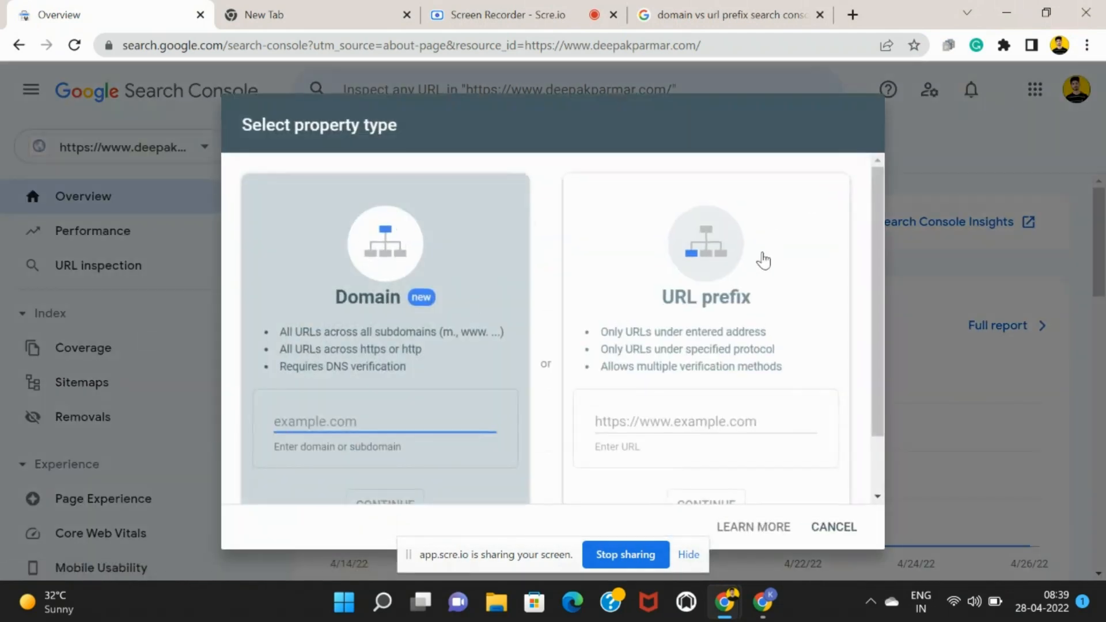
Load krishnahousing.com in the Google results tab, copy the site's full URL and close that tab.
left_click(773, 19)
left_click(703, 45)
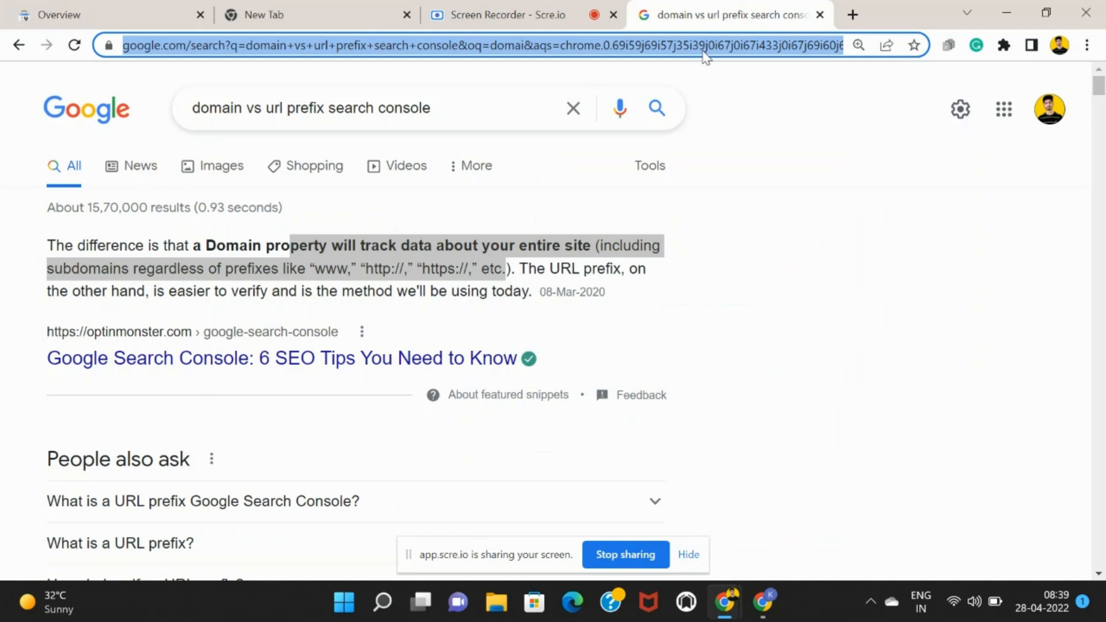
type("krishnahousing.com")
key("Return")
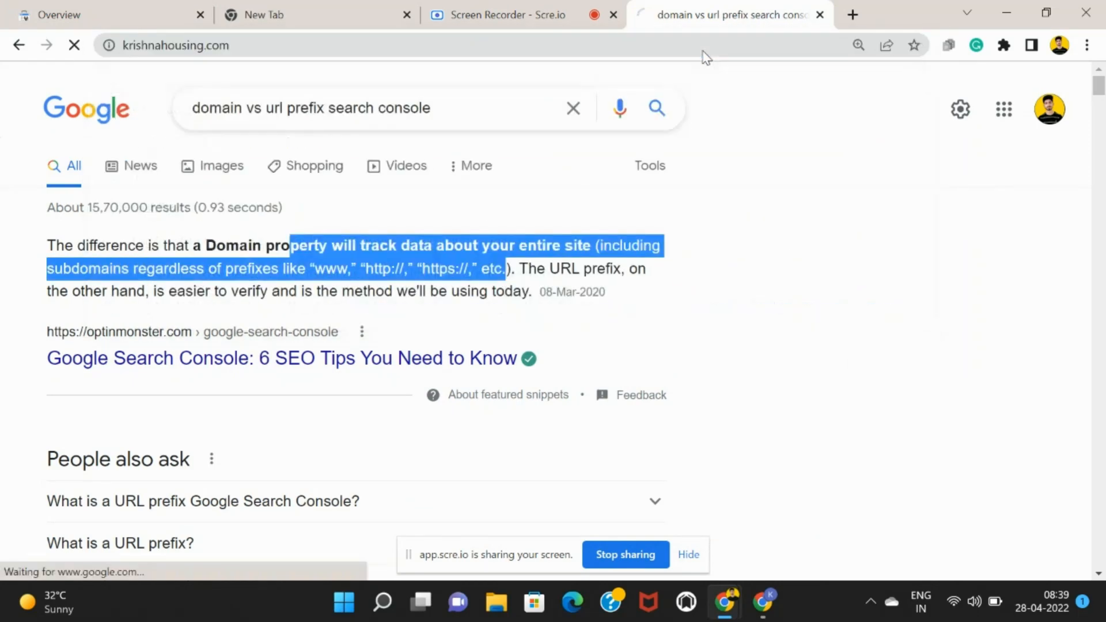
left_click(704, 46)
key("ctrl+c")
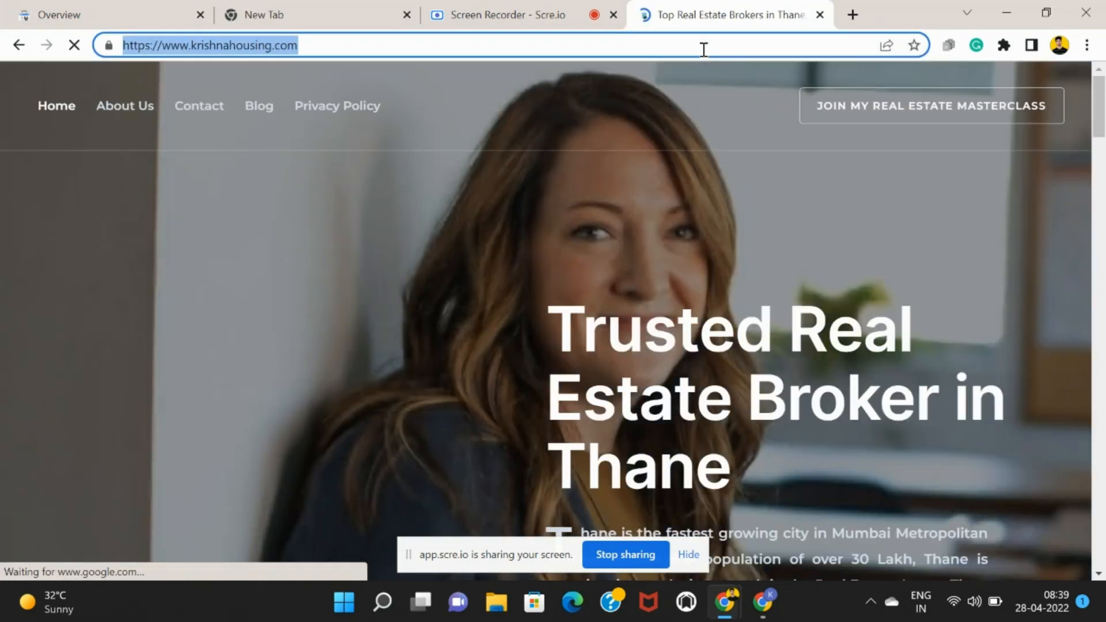
left_click(820, 14)
left_click(115, 15)
scroll(498, 397, "down", 1)
scroll(498, 398, "up", 1)
left_click(649, 420)
key("ctrl+v")
scroll(767, 345, "down", 1)
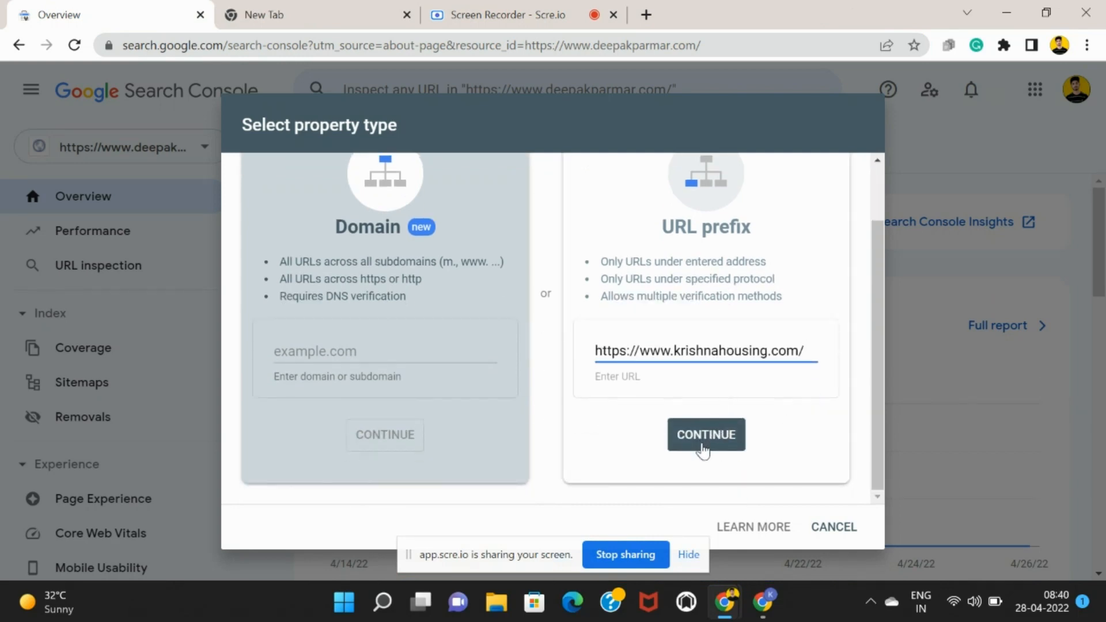
left_click(705, 435)
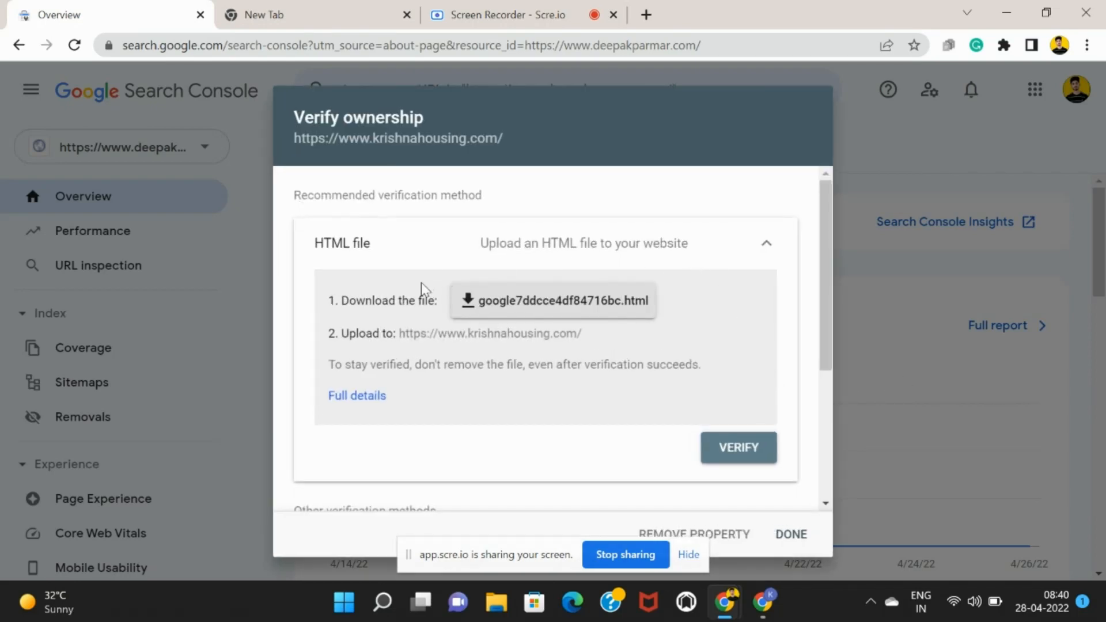
Review the HTML file and HTML tag verification methods for the krishnahousing.com property.
scroll(425, 288, "down", 2)
scroll(425, 288, "up", 2)
left_click(675, 260)
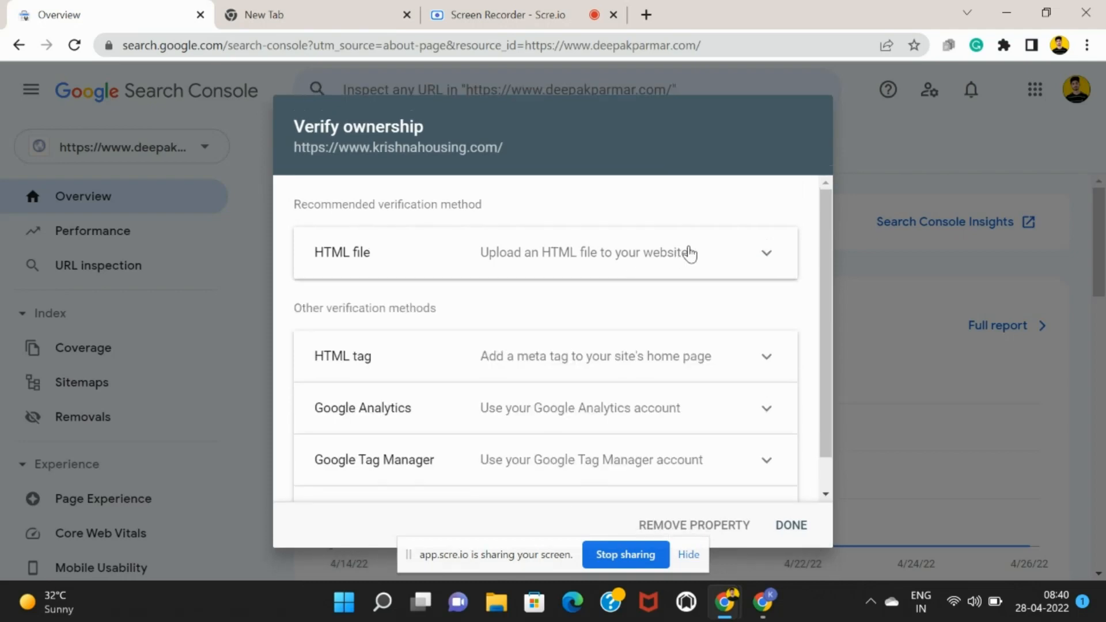
left_click(690, 253)
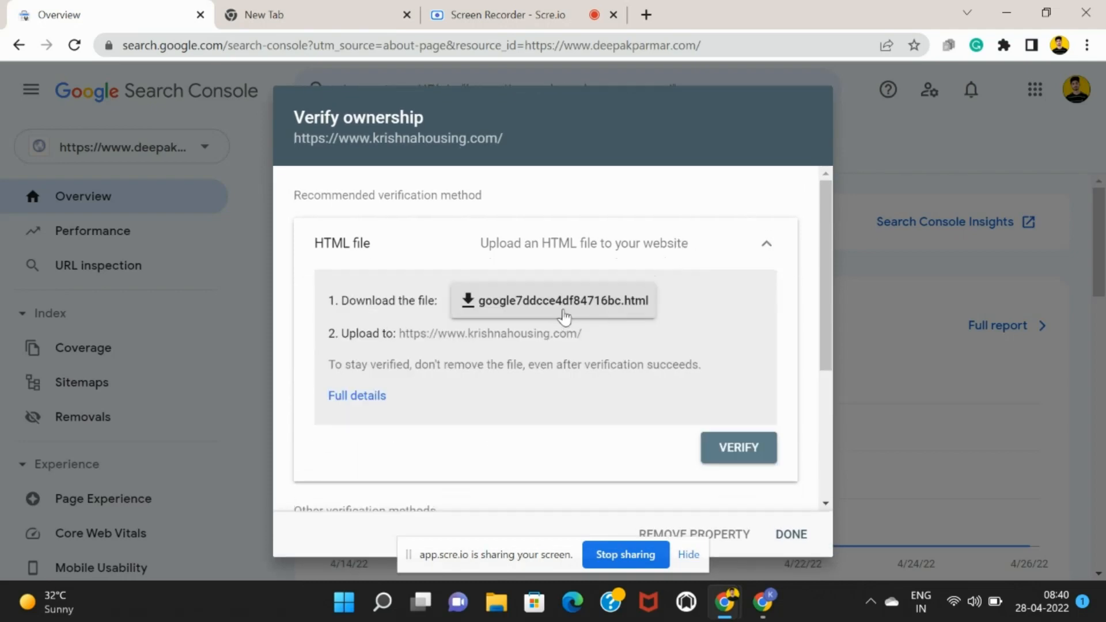
scroll(564, 316, "down", 4)
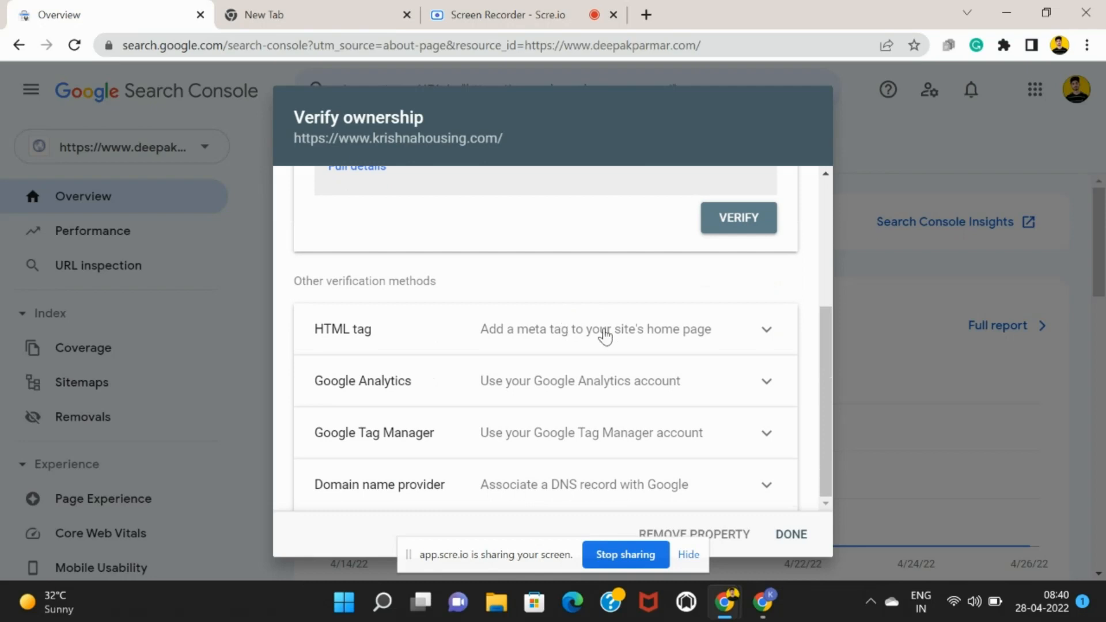
left_click(736, 336)
scroll(640, 337, "down", 3)
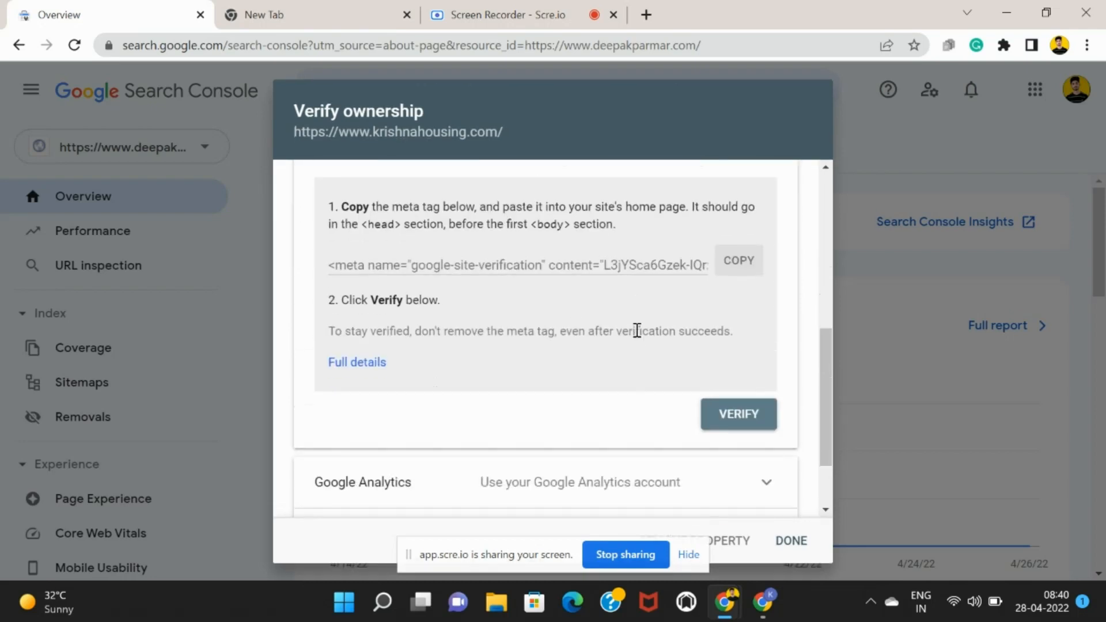
scroll(637, 331, "up", 2)
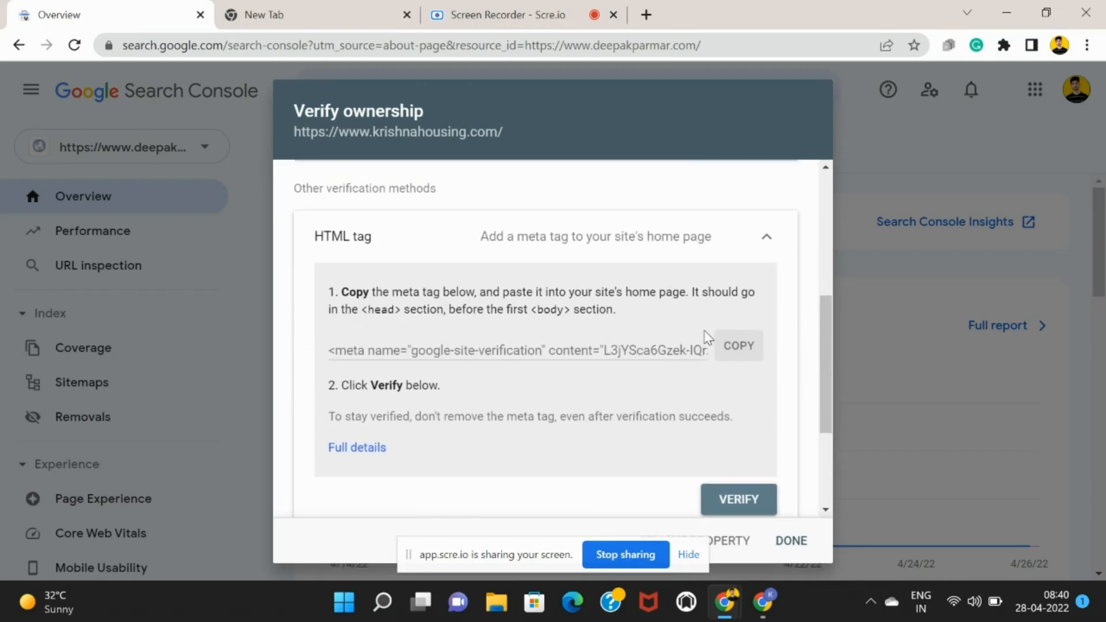
left_click(703, 240)
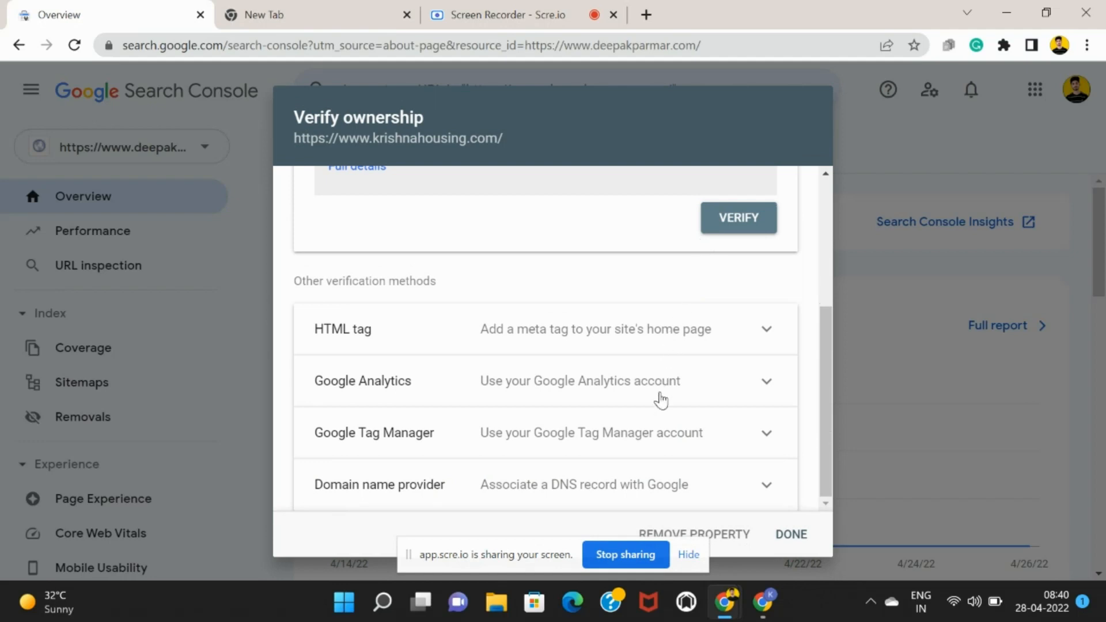
Review the Google Tag Manager and Domain name provider verification methods, collapsing each one after reading.
left_click(662, 439)
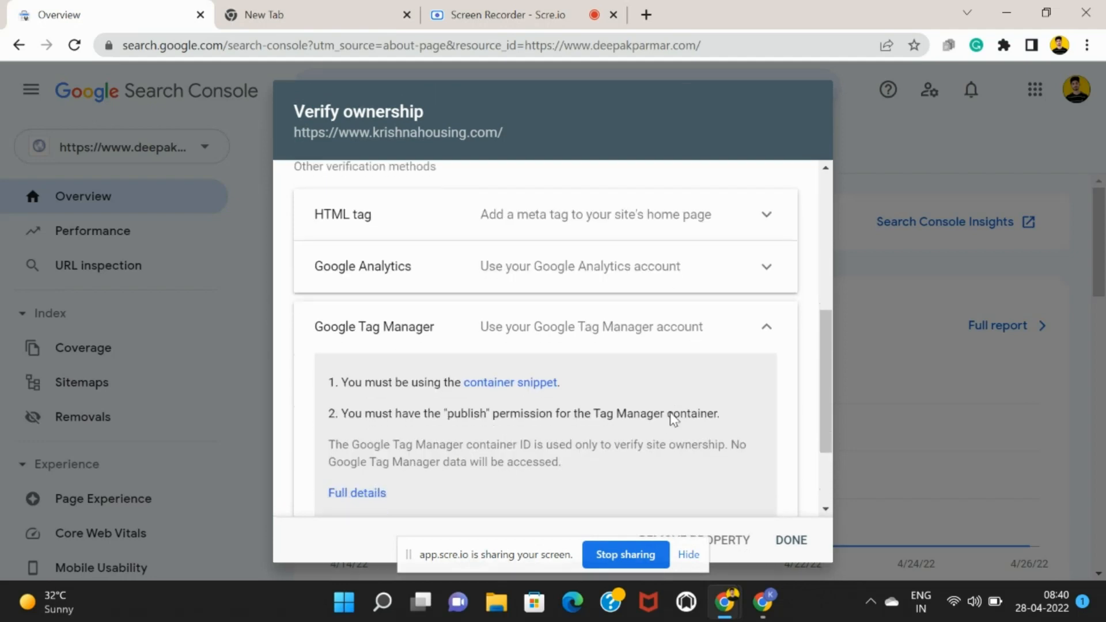
left_click(682, 265)
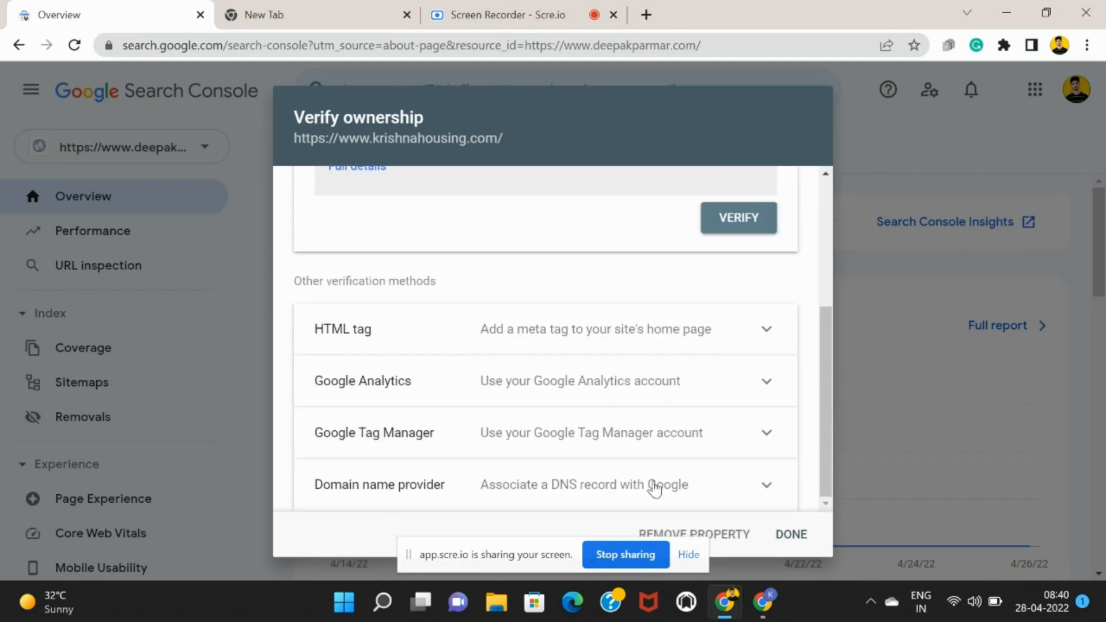
left_click(656, 489)
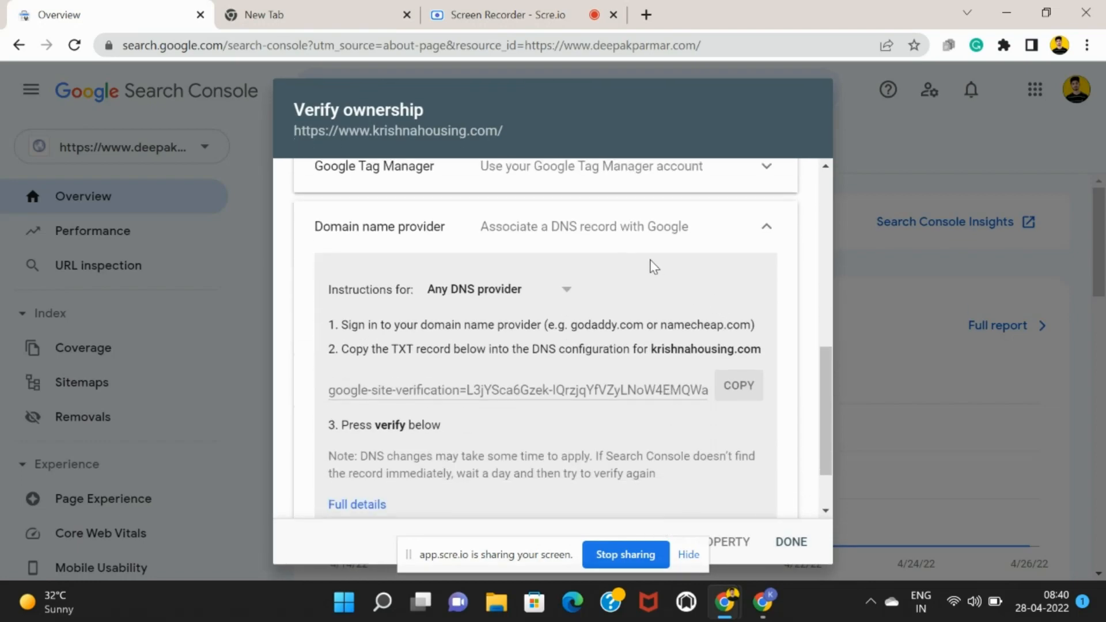
scroll(653, 288, "up", 2)
left_click(655, 316)
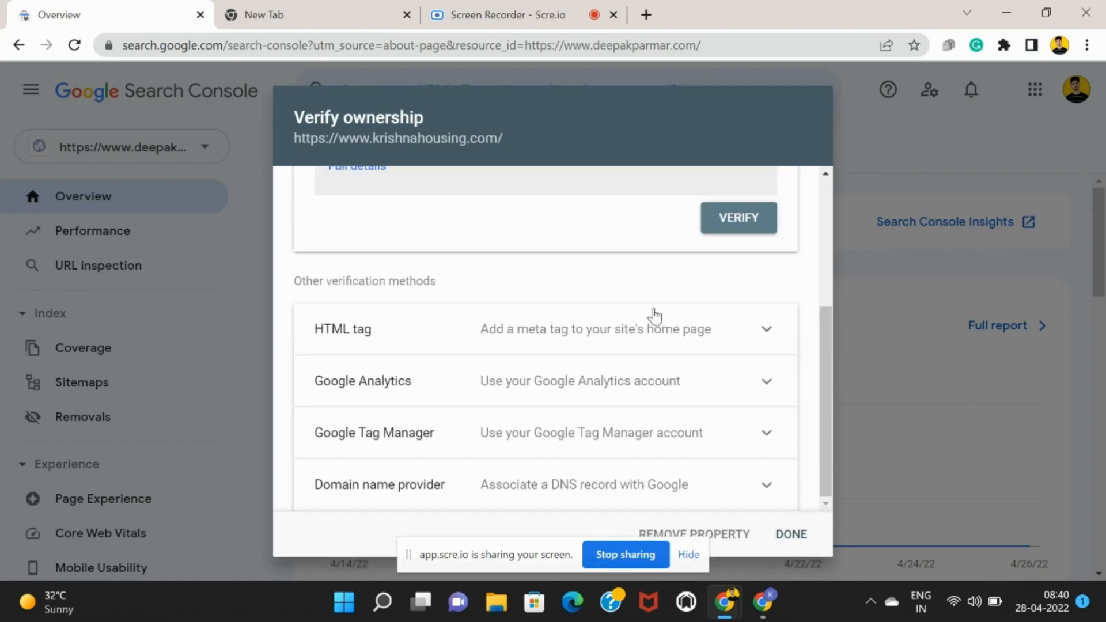
Expand the HTML tag verification method and copy its meta tag.
scroll(652, 314, "up", 3)
left_click(666, 415)
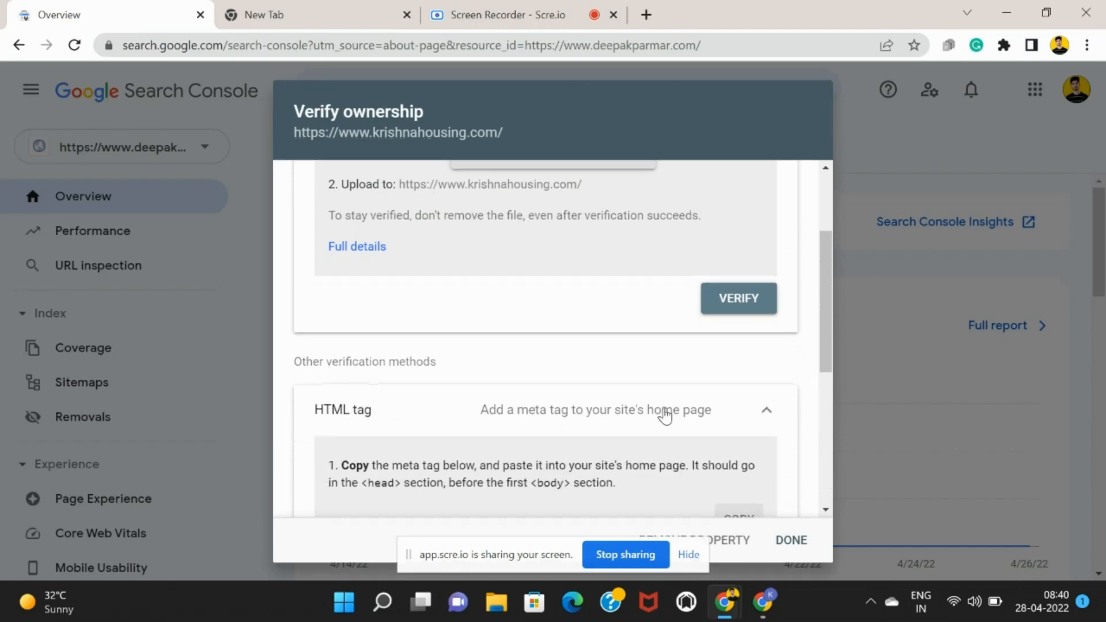
scroll(663, 317, "down", 3)
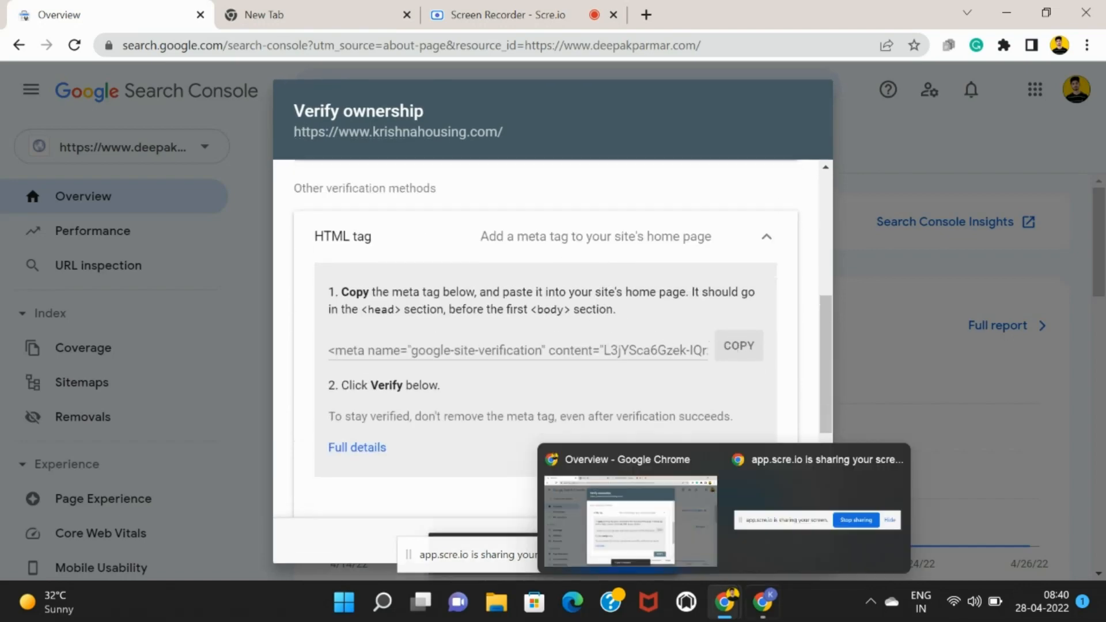
Switch to the Krishna Housing WordPress admin and open the Theme File Editor.
left_click(762, 602)
scroll(173, 380, "down", 5)
scroll(115, 372, "up", 3)
mouse_move(108, 369)
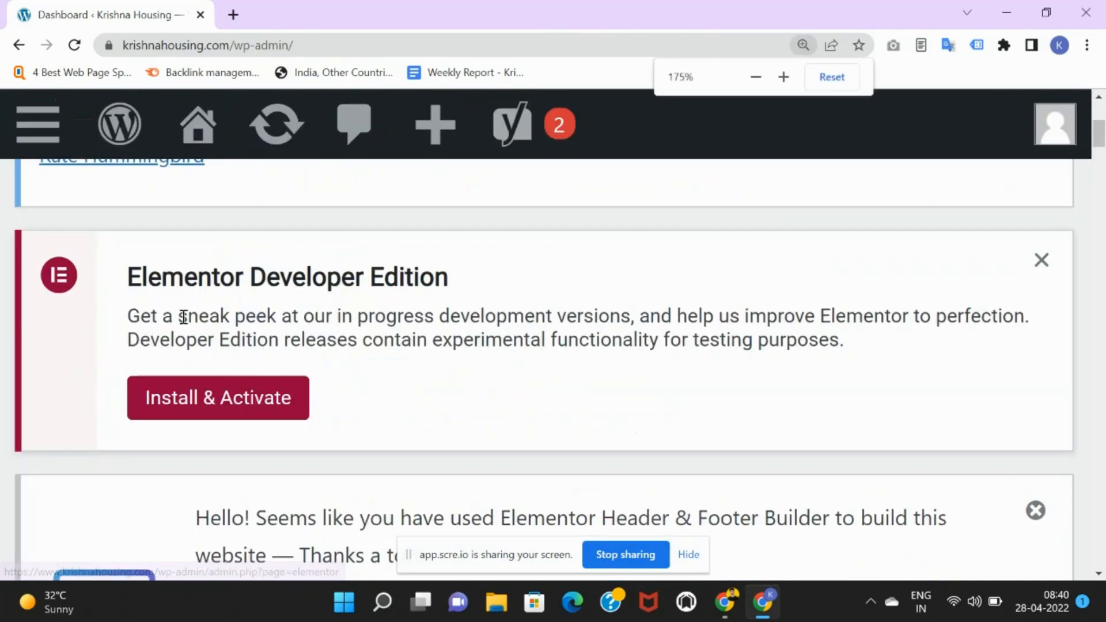
scroll(219, 293, "down", 1)
scroll(63, 296, "up", 3)
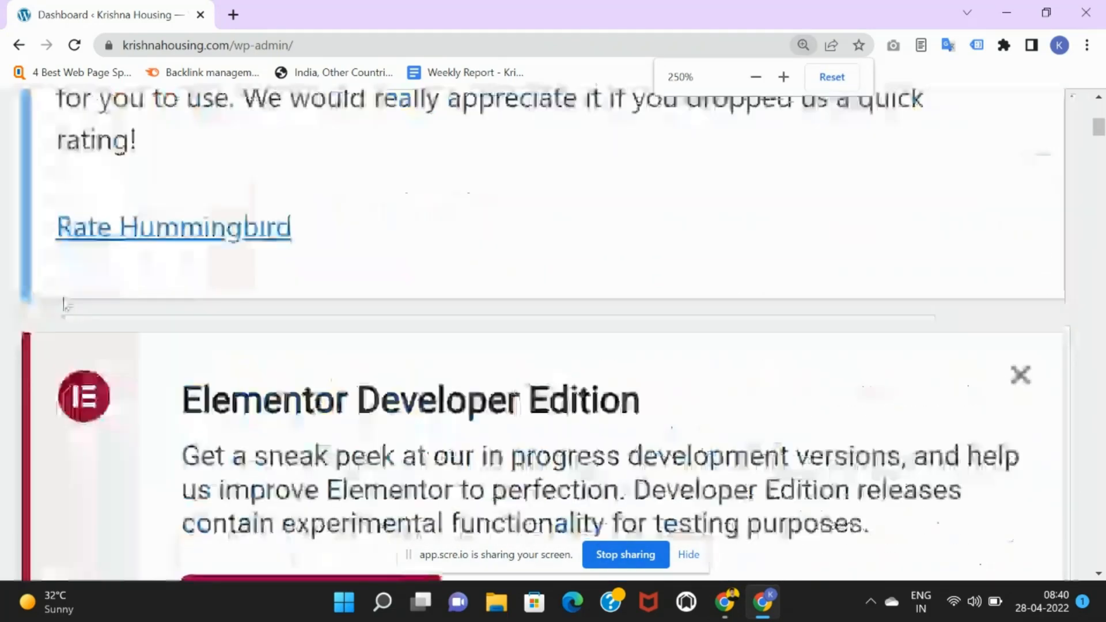
scroll(63, 296, "down", 3)
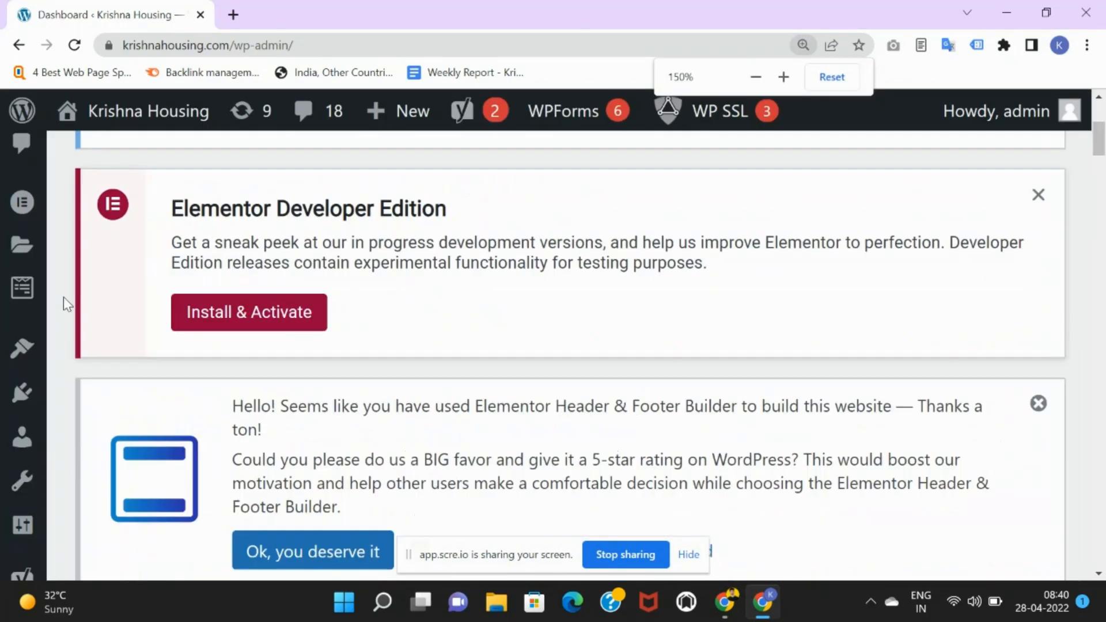
scroll(63, 296, "up", 1)
scroll(63, 296, "down", 3)
scroll(64, 296, "up", 3)
scroll(63, 296, "down", 1)
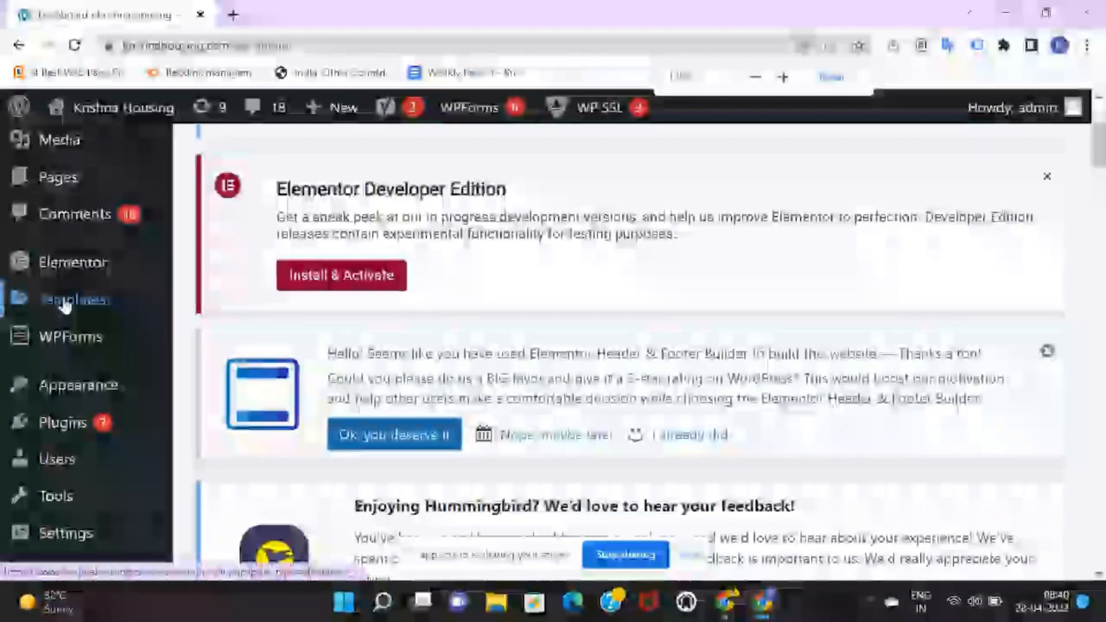
scroll(73, 346, "up", 2)
scroll(77, 396, "down", 3)
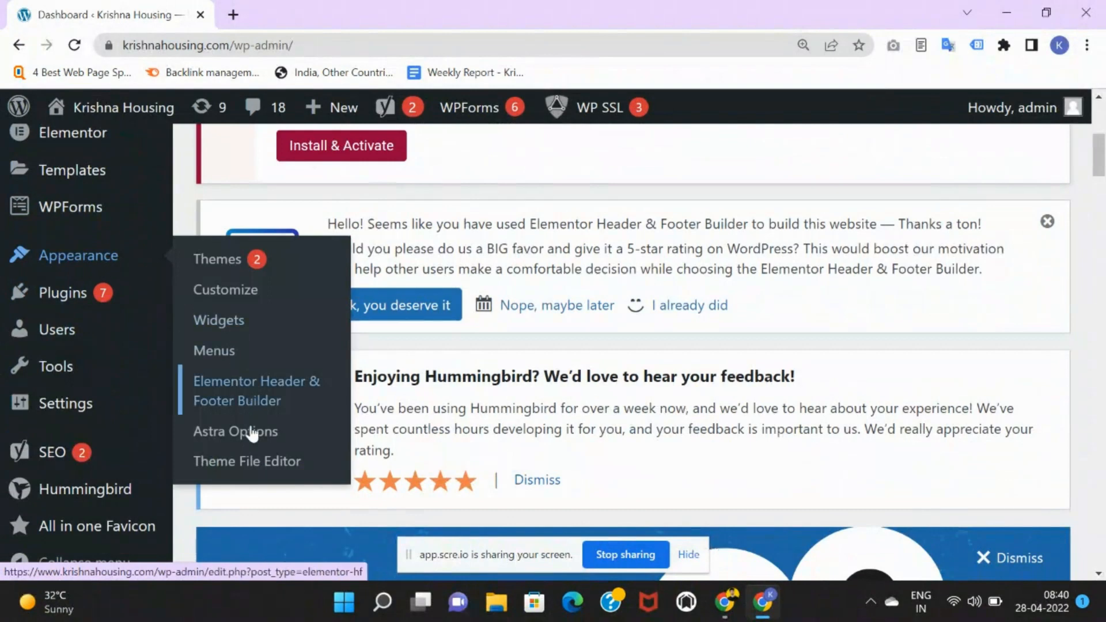
left_click(253, 468)
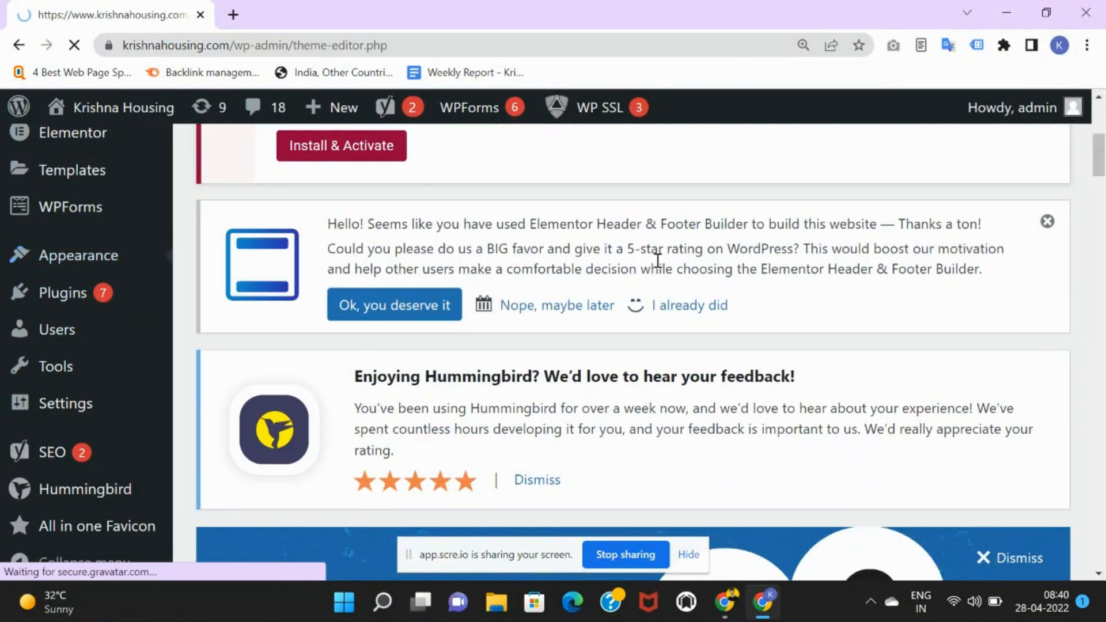
Open the Astra theme's Theme Header file (header.php) for editing.
scroll(570, 282, "down", 5)
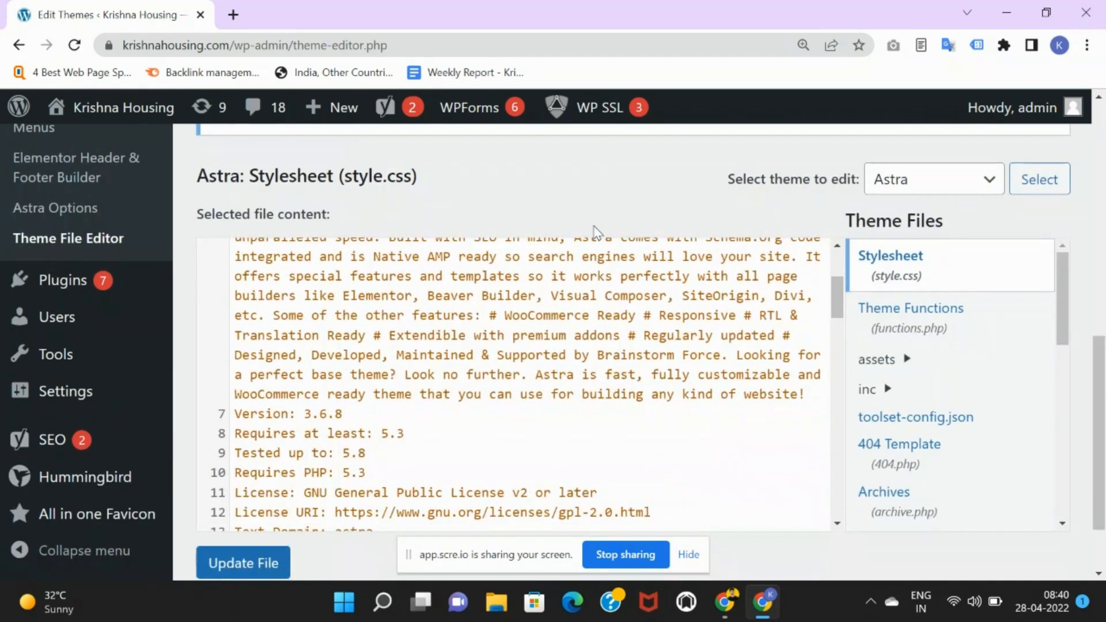
scroll(592, 247, "down", 5)
scroll(869, 272, "down", 3)
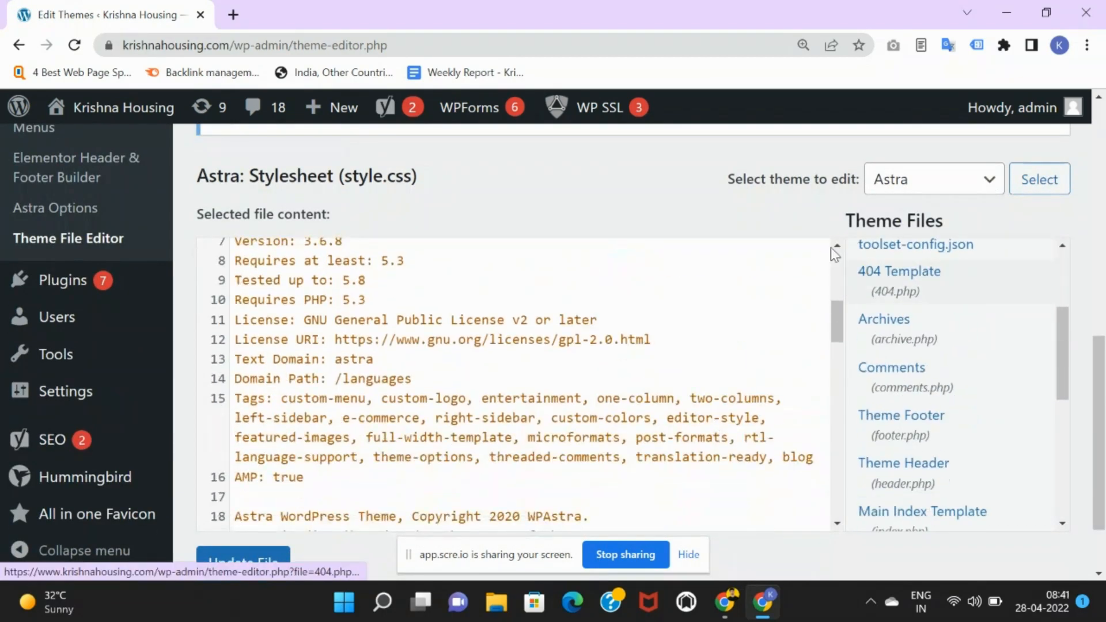
scroll(832, 267, "down", 2)
scroll(888, 297, "down", 3)
scroll(886, 295, "down", 2)
scroll(890, 288, "up", 2)
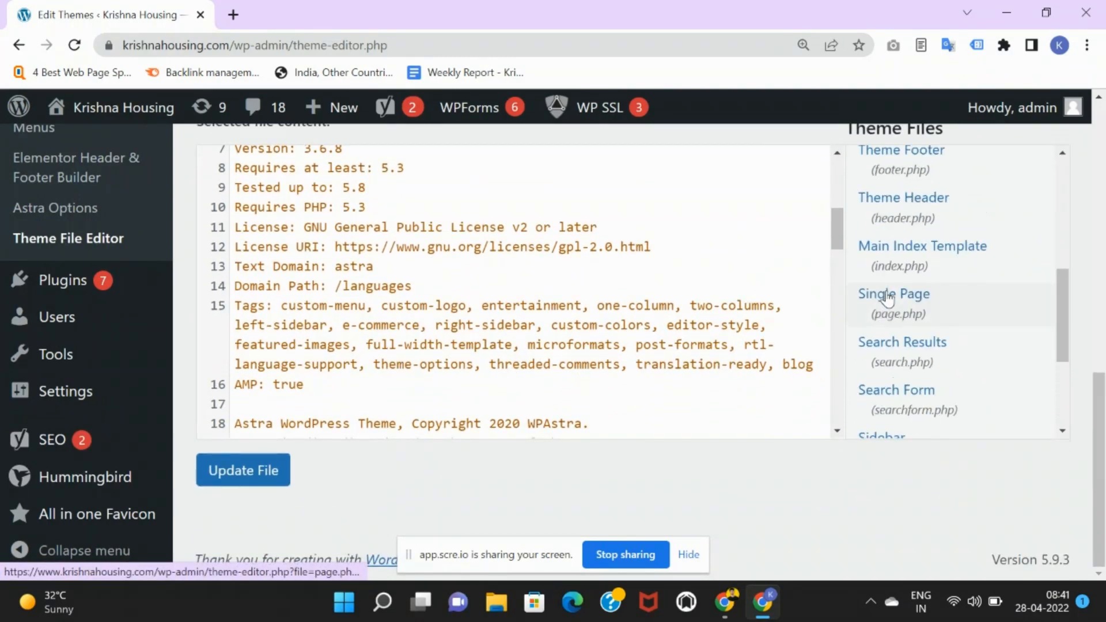
left_click(910, 217)
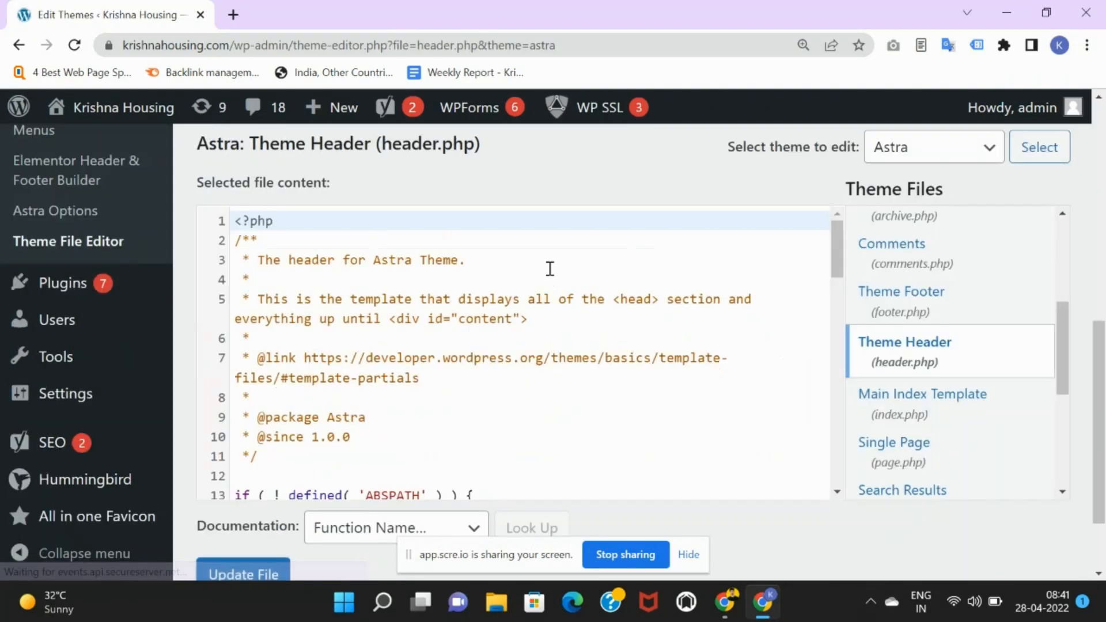
Insert the google-site-verification meta tag on a new line after the End Google Tag Manager comment, before the closing head tag.
scroll(513, 202, "down", 10)
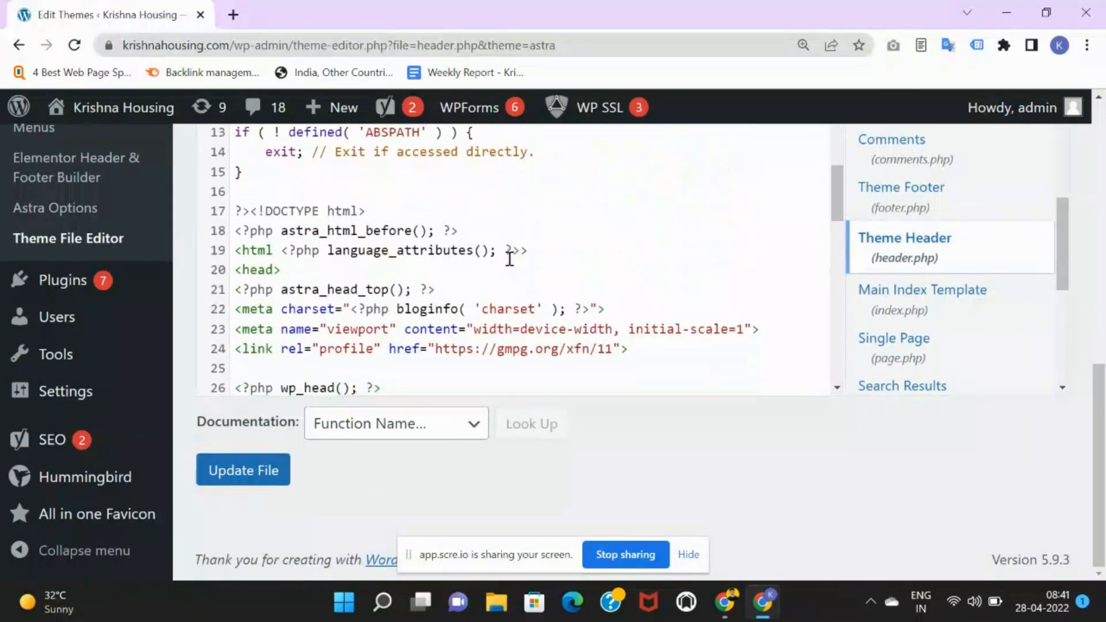
scroll(510, 260, "up", 10)
scroll(510, 259, "down", 3)
scroll(510, 260, "down", 1)
left_click_drag(285, 270, 235, 271)
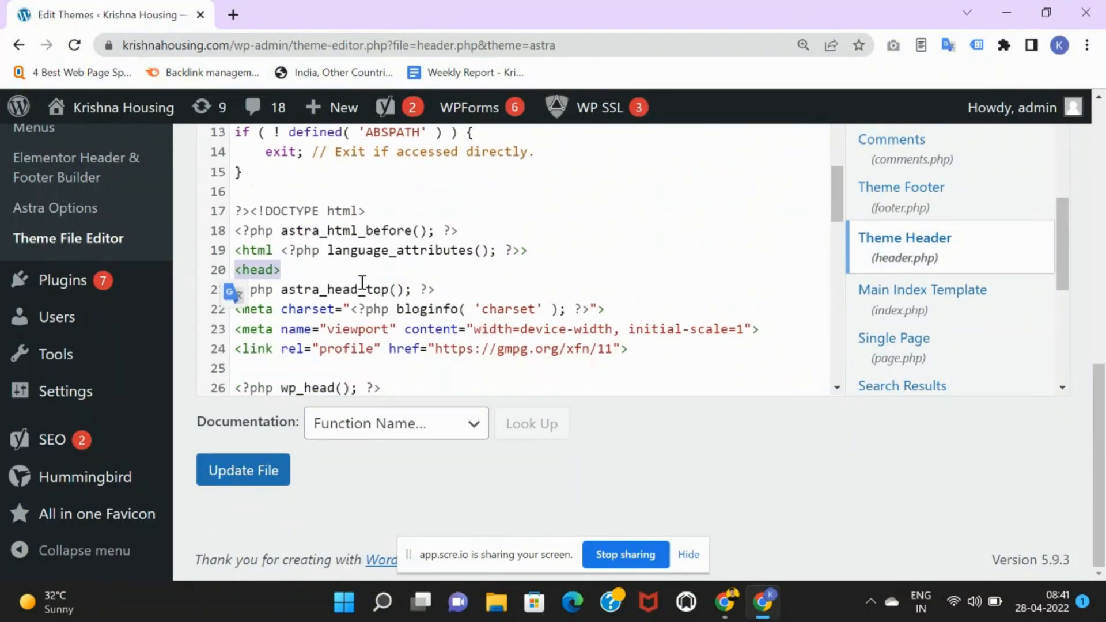
scroll(416, 269, "down", 5)
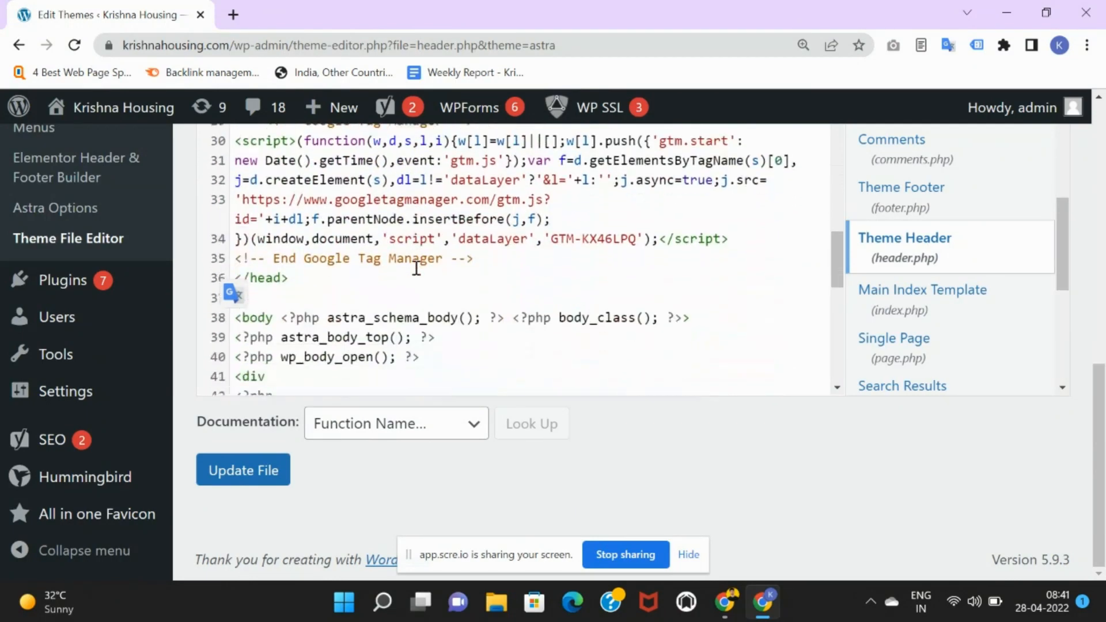
left_click(471, 261)
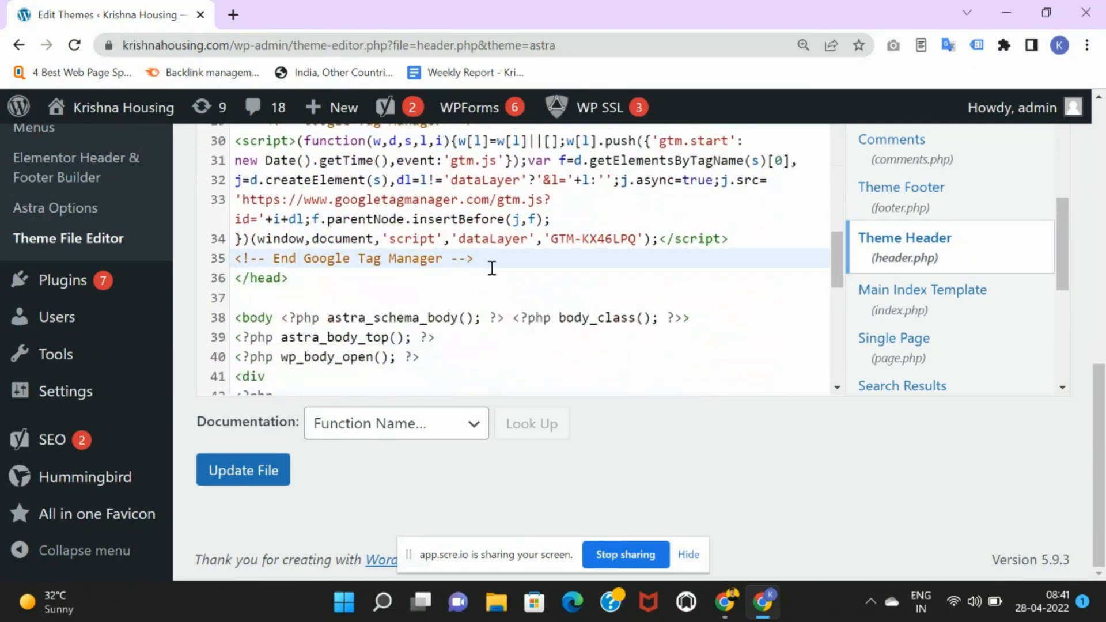
key("Return")
type("<meta name=\"google-site-verification\" content=\"L3jYSca6Gzek-IQrzjqYfVZyLNoW4EMQWah2sl8DdwY\" />")
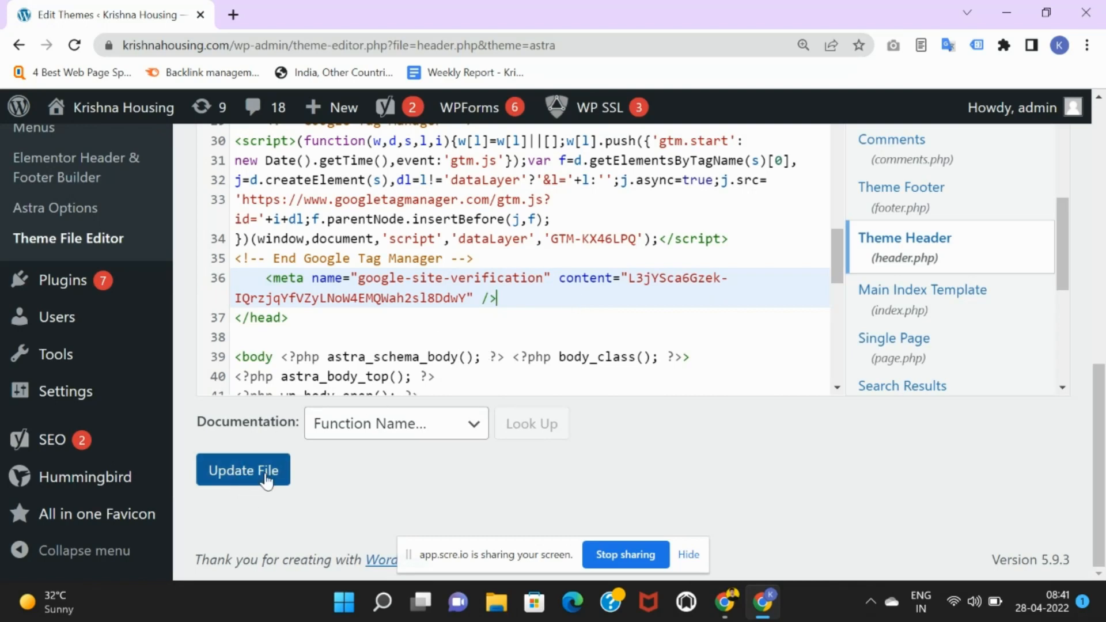
Check the HTML tag instructions in Search Console, return to header.php in WordPress and undo the meta tag insertion.
mouse_move(728, 599)
left_click(663, 548)
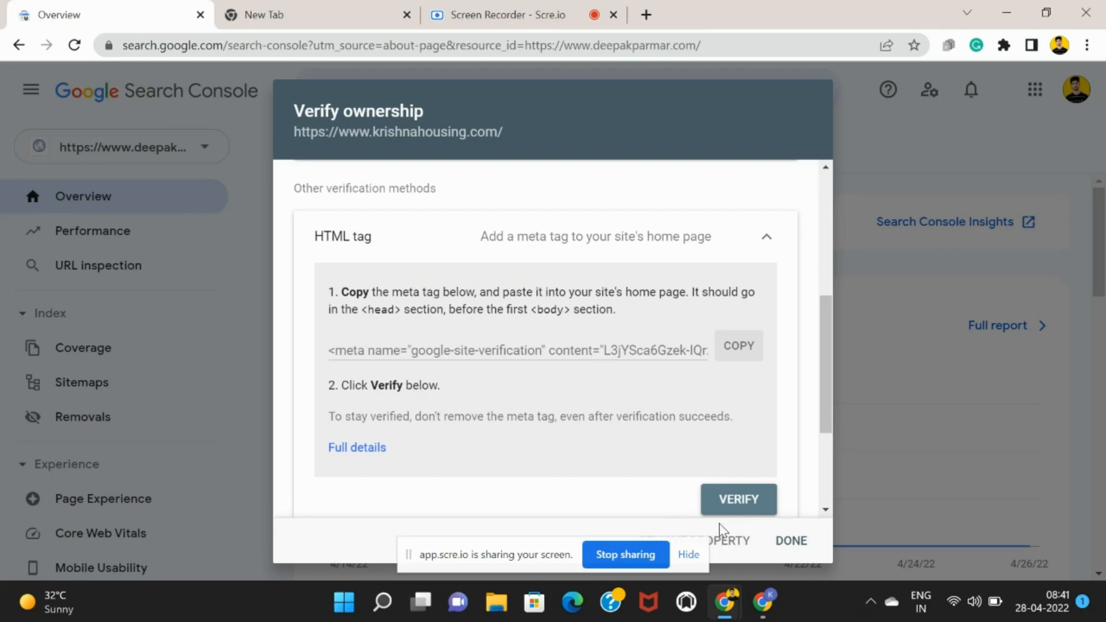
left_click(762, 605)
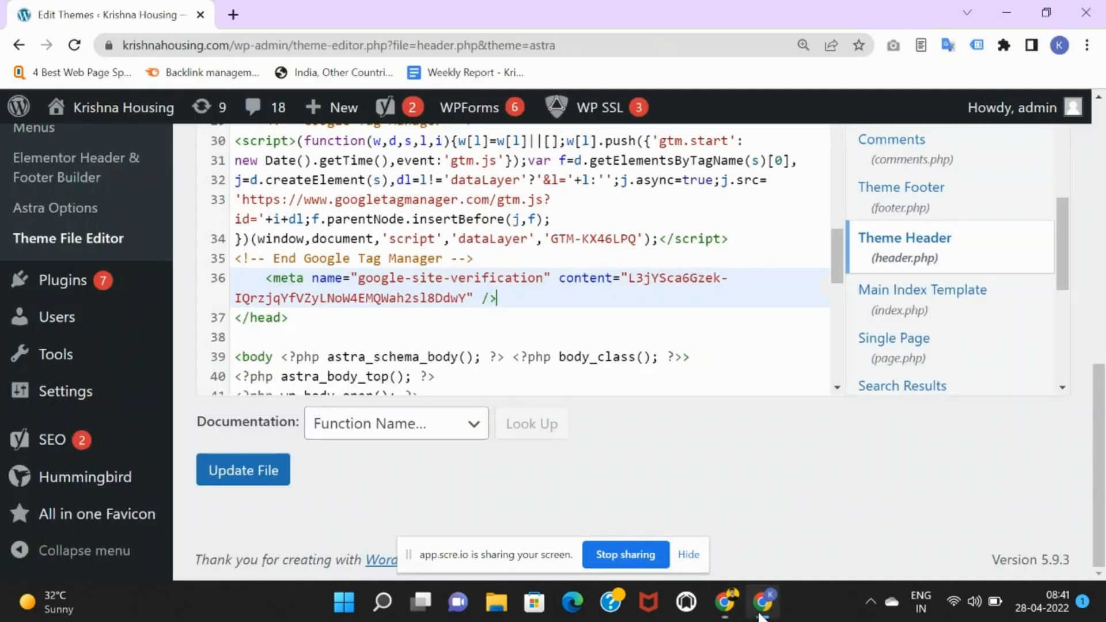
key("ctrl+z")
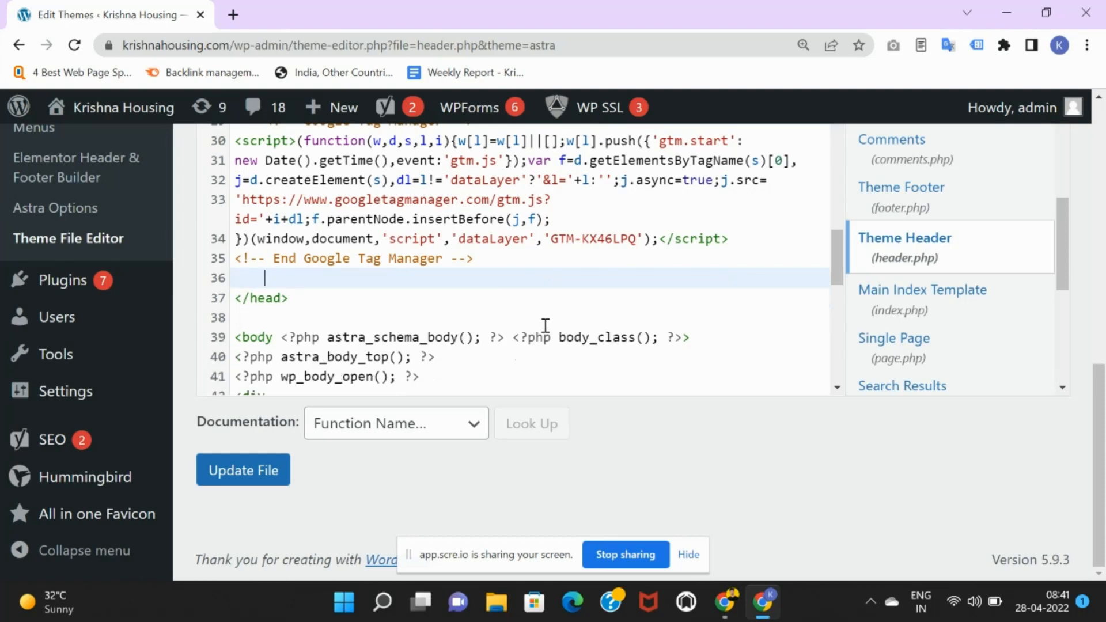
Undo the blank line insertion before the closing head tag in header.php and save the theme file.
key("ctrl+z")
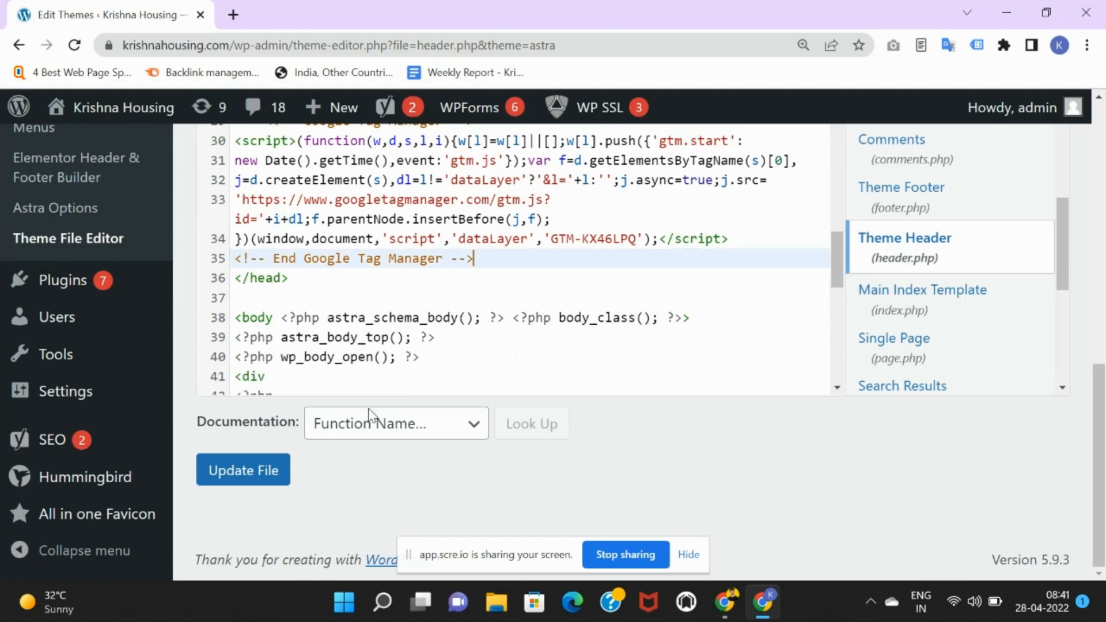
left_click(272, 476)
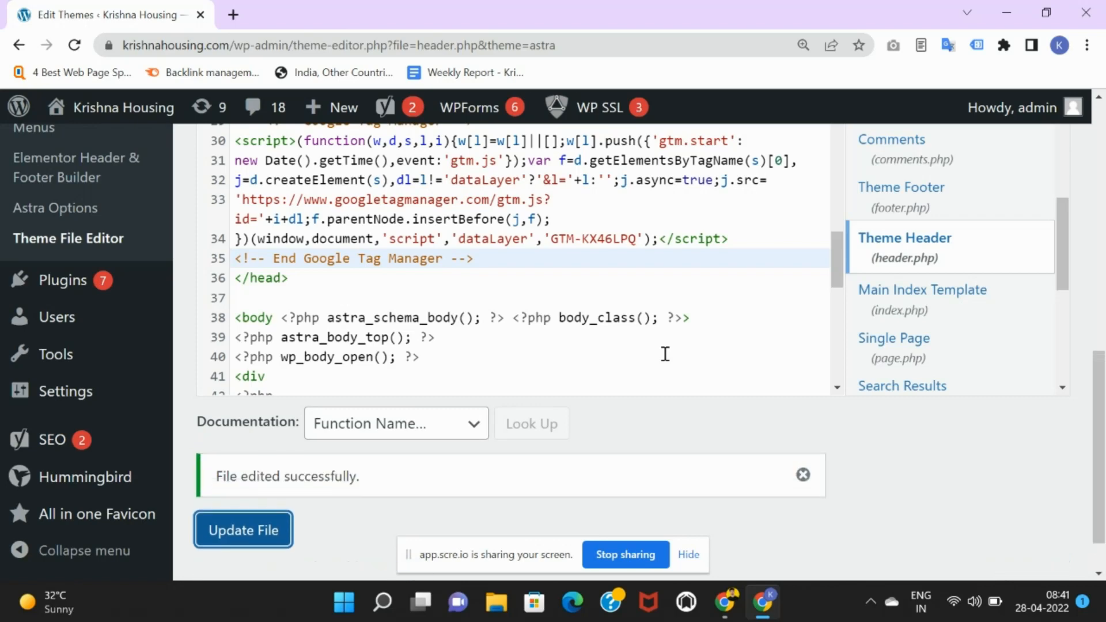
Check the HTML tag verification dialog for krishnahousing.com in Search Console and return to the WordPress browser window.
mouse_move(731, 599)
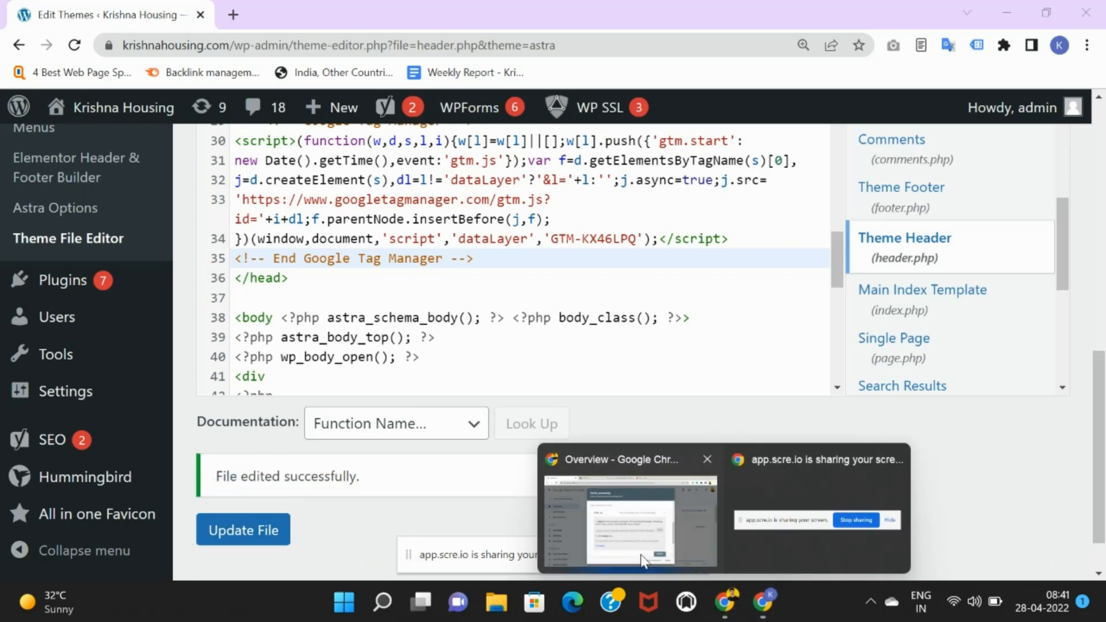
left_click(628, 521)
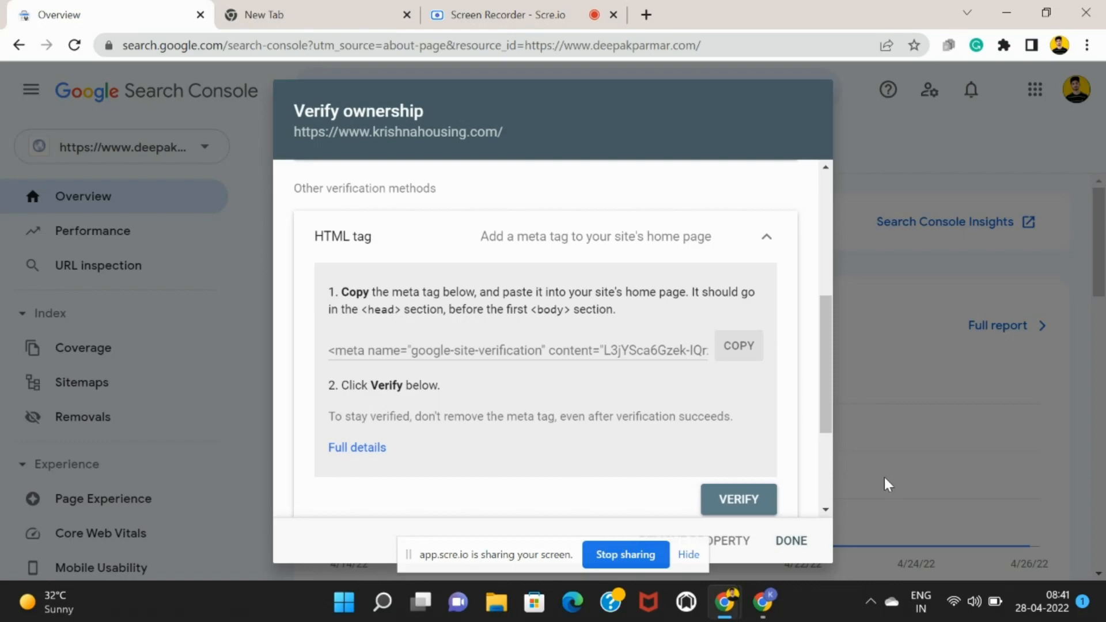
left_click(781, 602)
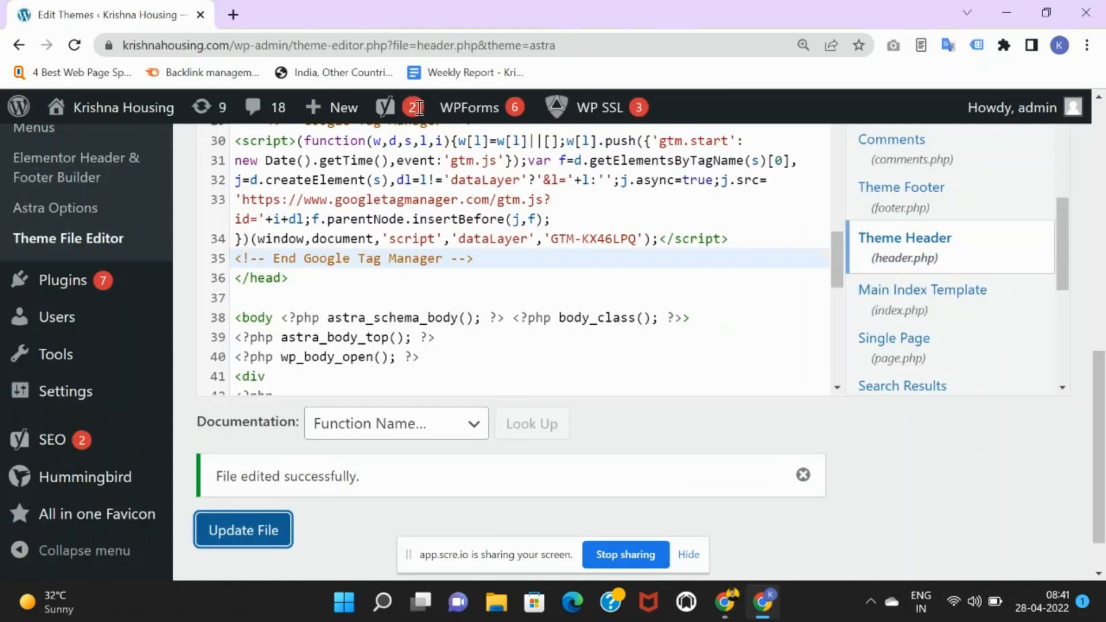
Search Google for "search console" in a new browser tab and open the Google Search Console result.
left_click(233, 14)
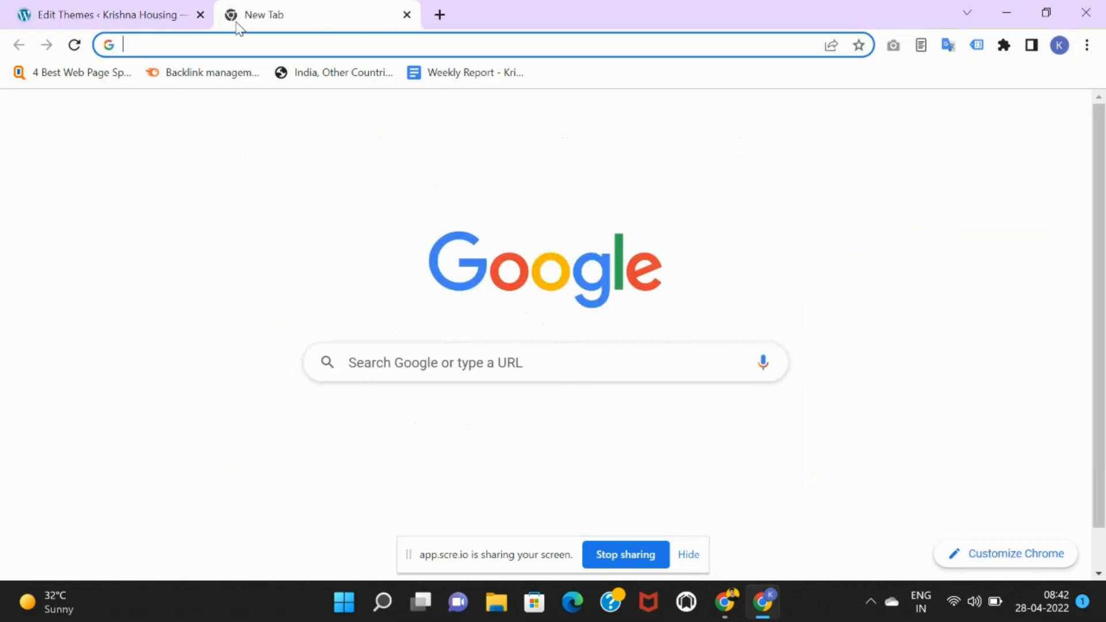
type("krish")
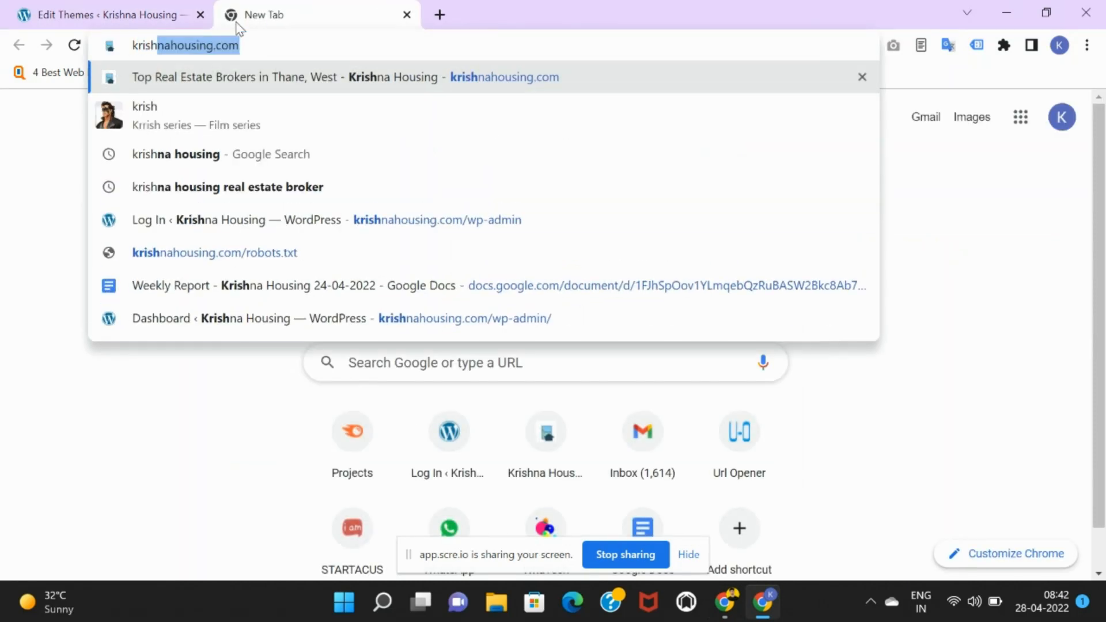
key("BackSpace")
key("BackSpace")
key("BackSpace")
key("BackSpace")
key("BackSpace")
key("BackSpace")
type("se")
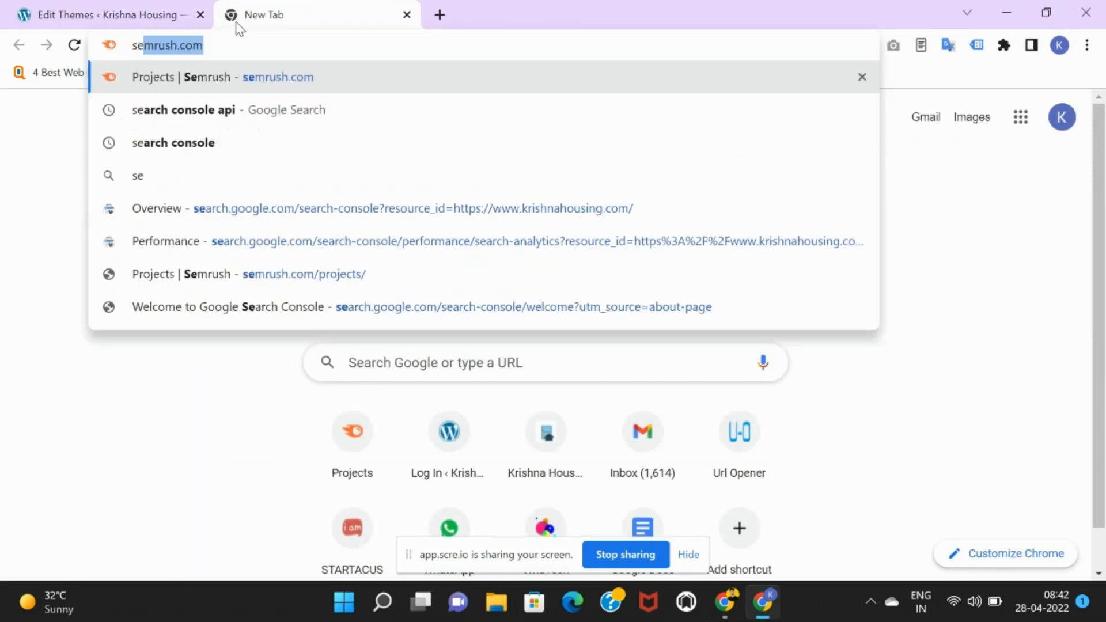
type("arc")
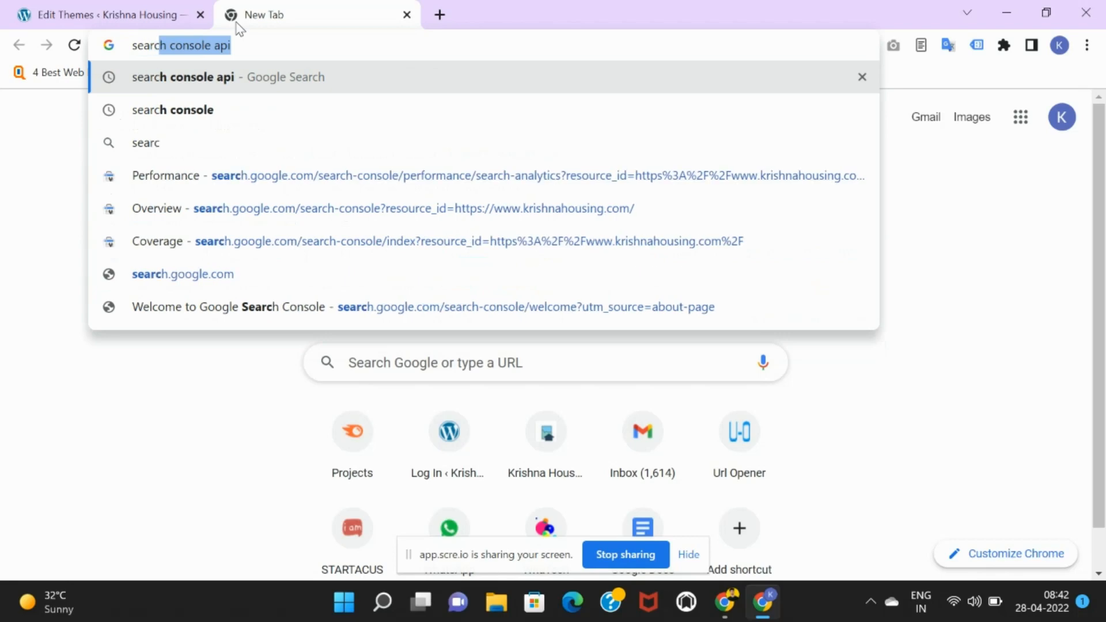
key("BackSpace")
type("h con")
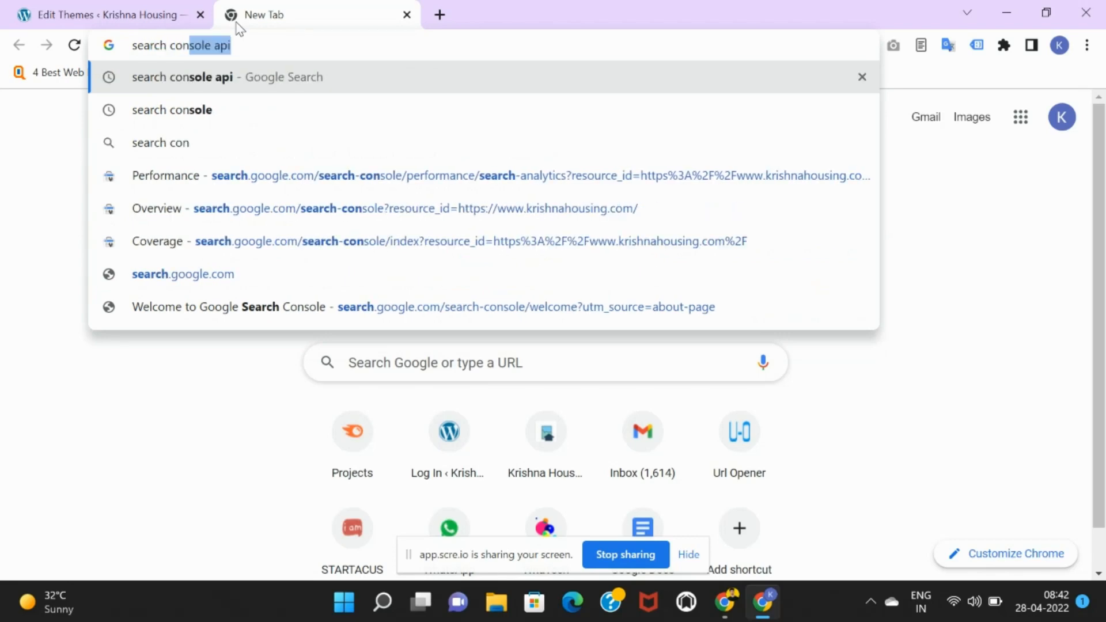
type("so")
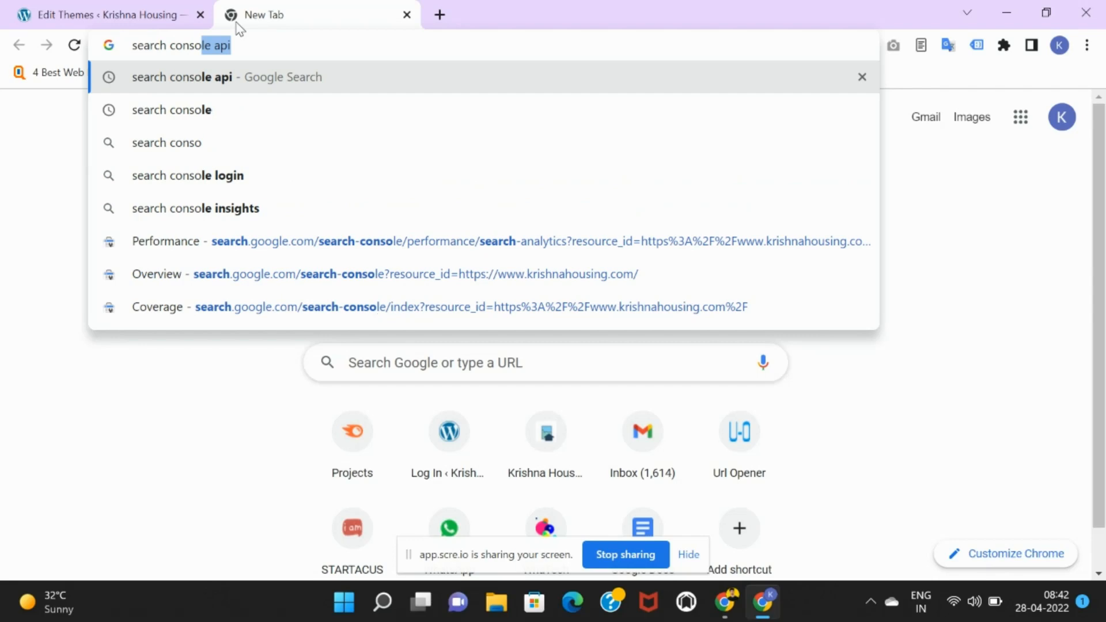
type("le")
key("BackSpace")
type("e")
key("Return")
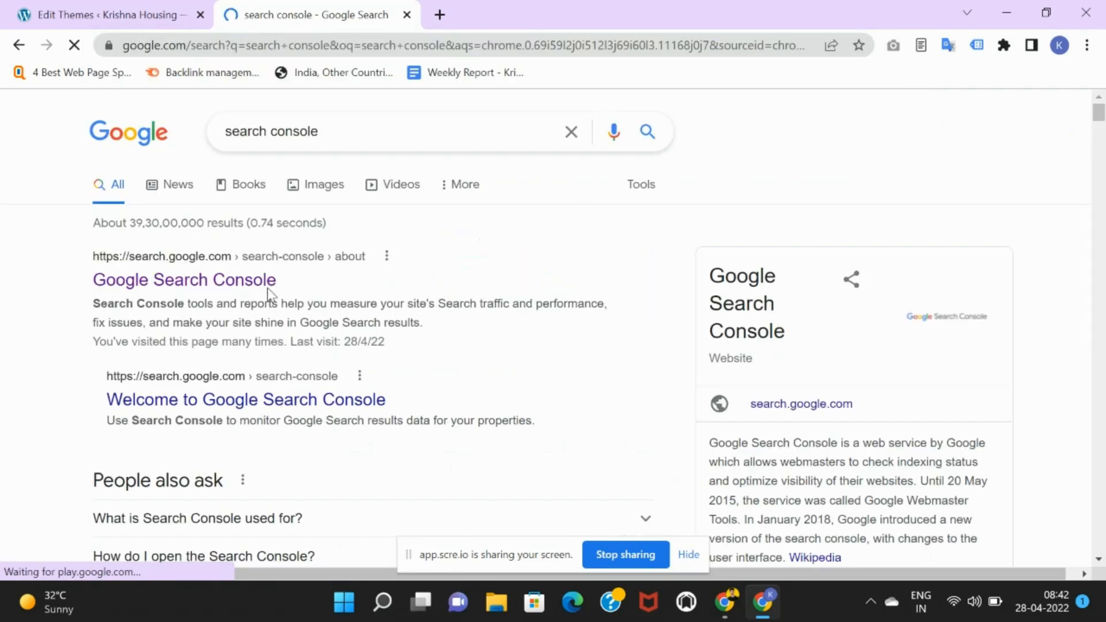
left_click(265, 282)
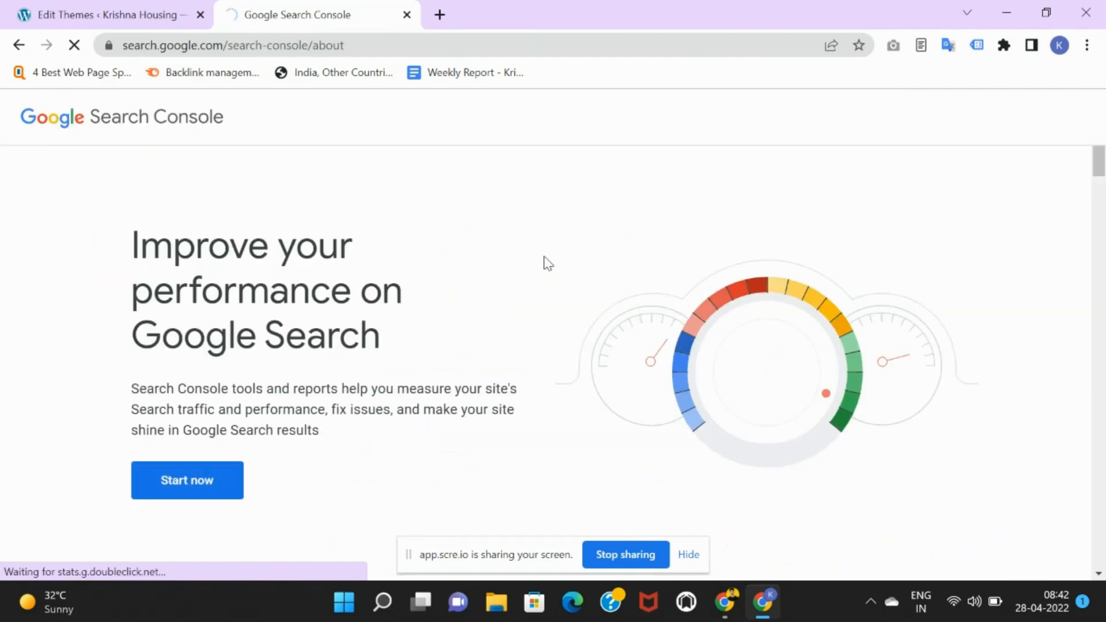
Examine the krishnahousing.com property's overview, including the Performance and Coverage charts and the insights suggestion.
scroll(380, 276, "down", 1)
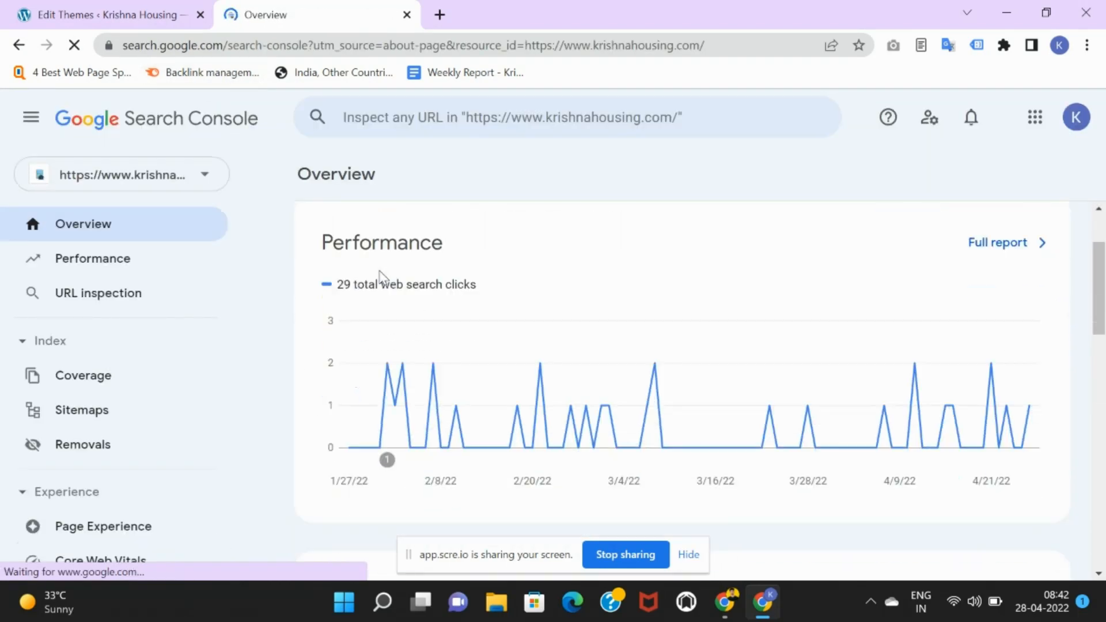
left_click(203, 183)
left_click(426, 199)
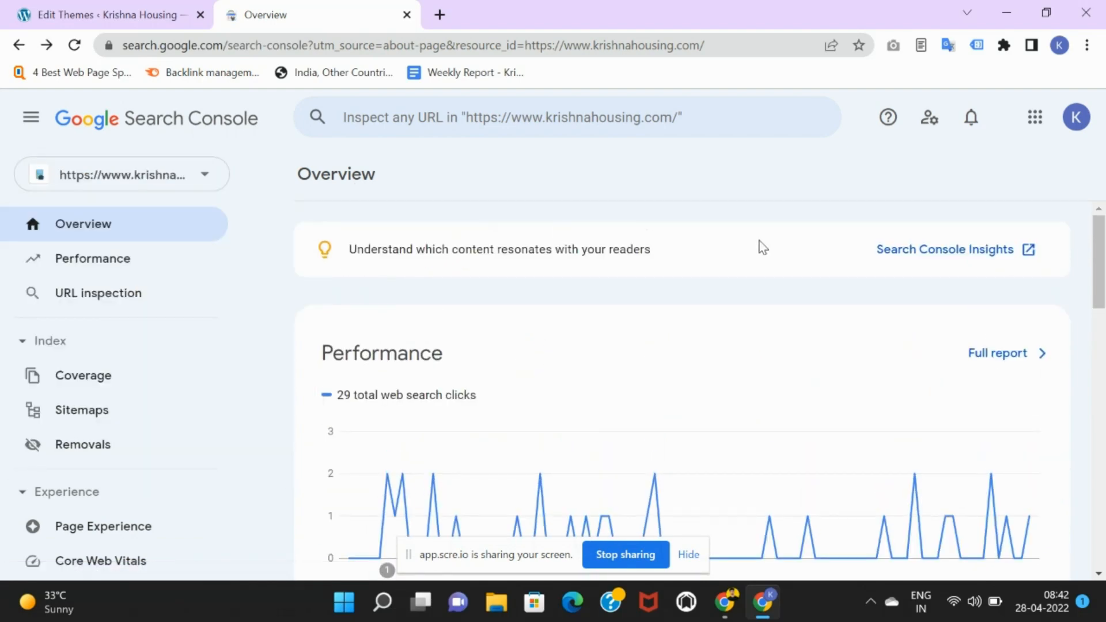
scroll(765, 254, "down", 8)
scroll(806, 288, "up", 3)
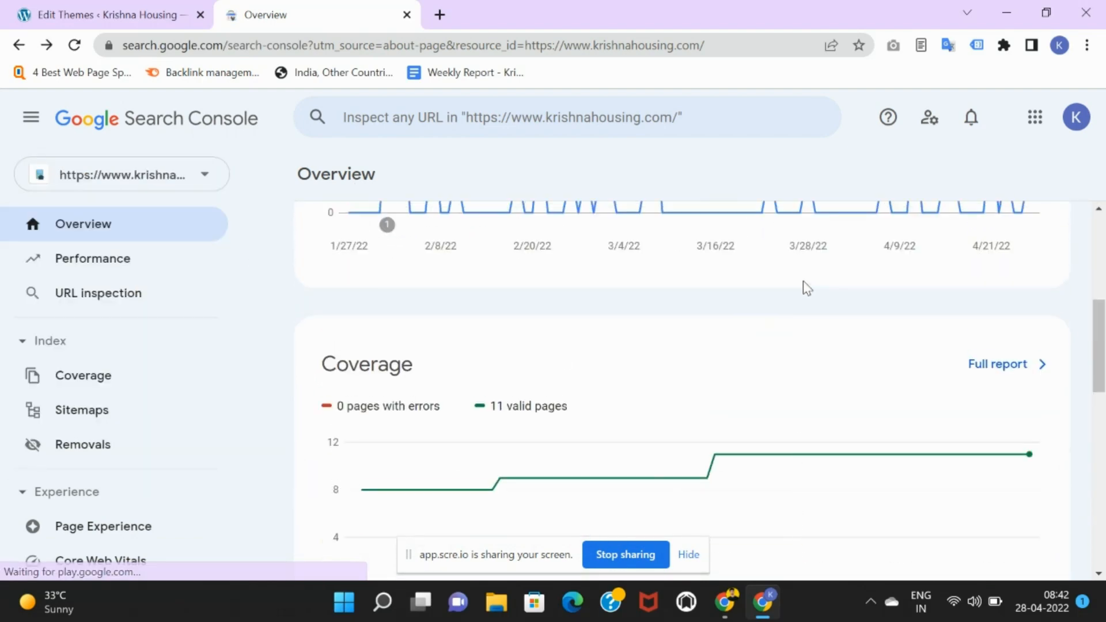
scroll(806, 288, "up", 6)
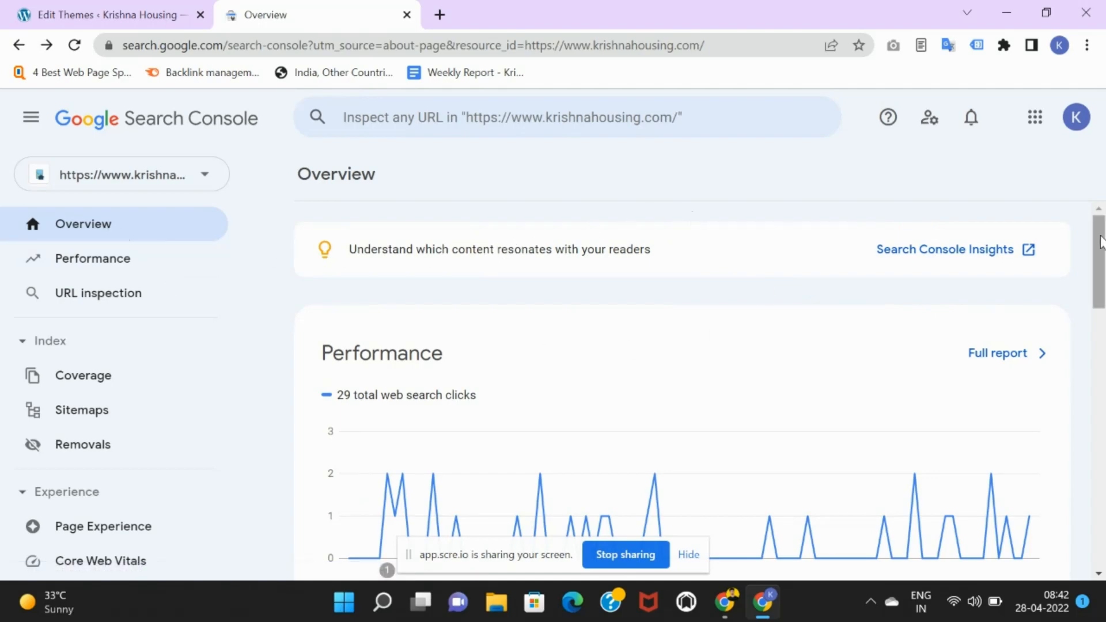
scroll(668, 281, "down", 1)
scroll(346, 250, "up", 1)
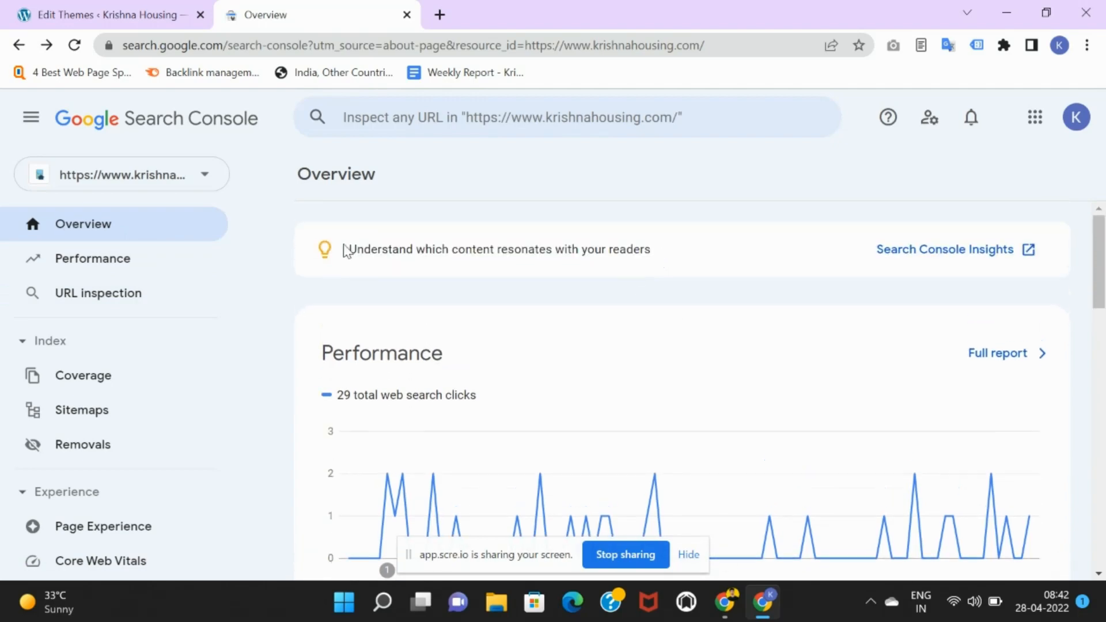
left_click_drag(349, 252, 664, 254)
left_click(708, 292)
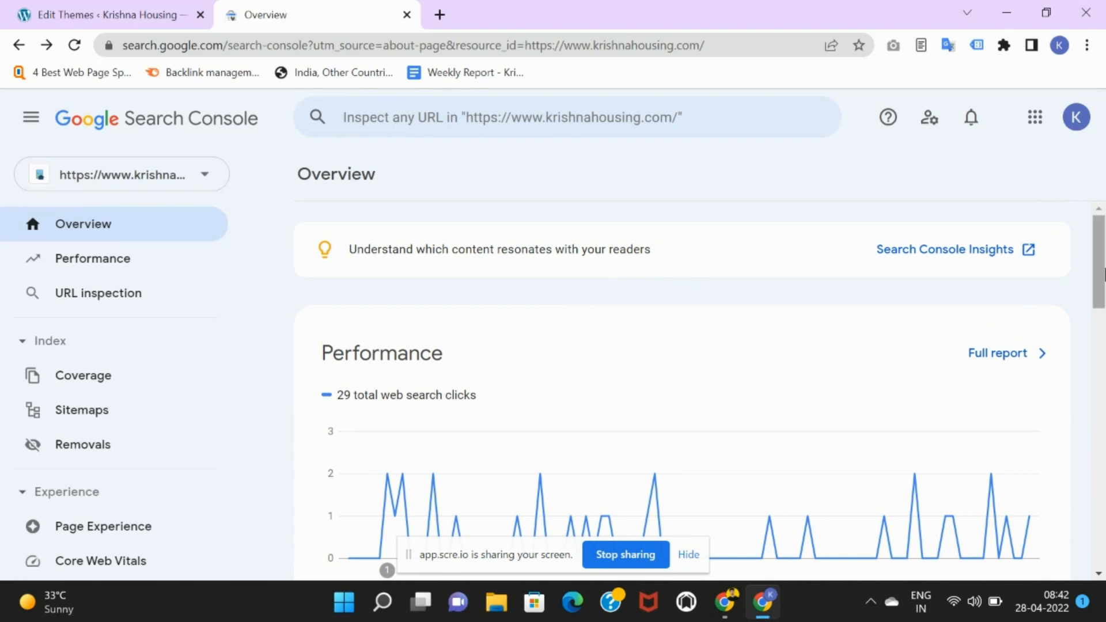
Open Search Console Insights, close the property's Overview tab, and examine the site's clicks and most searched queries.
left_click(974, 261)
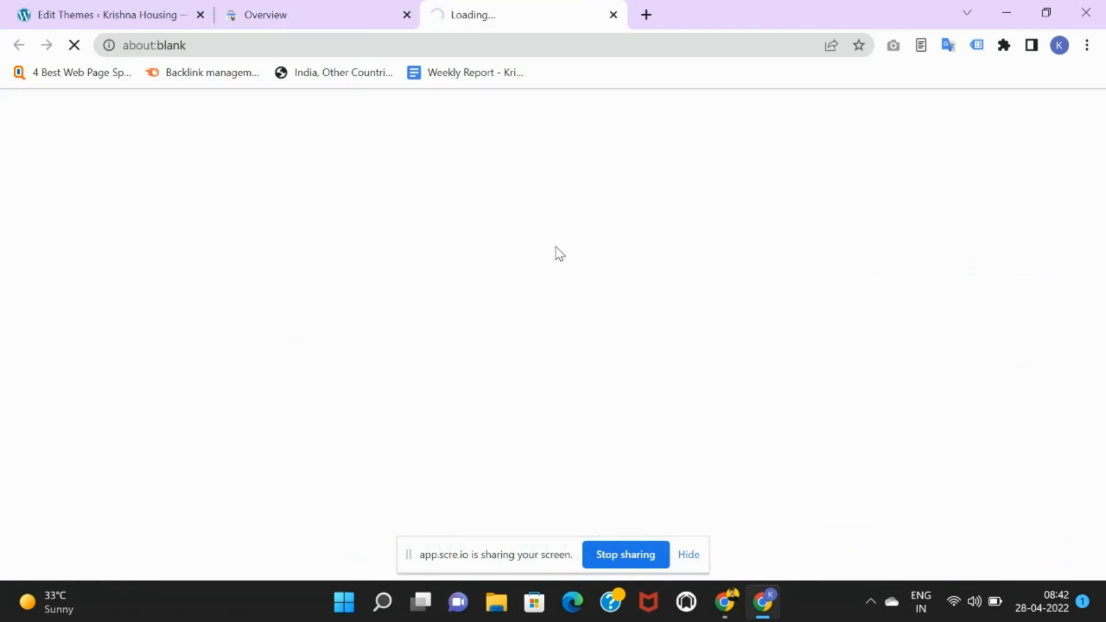
left_click(407, 15)
scroll(449, 298, "down", 3)
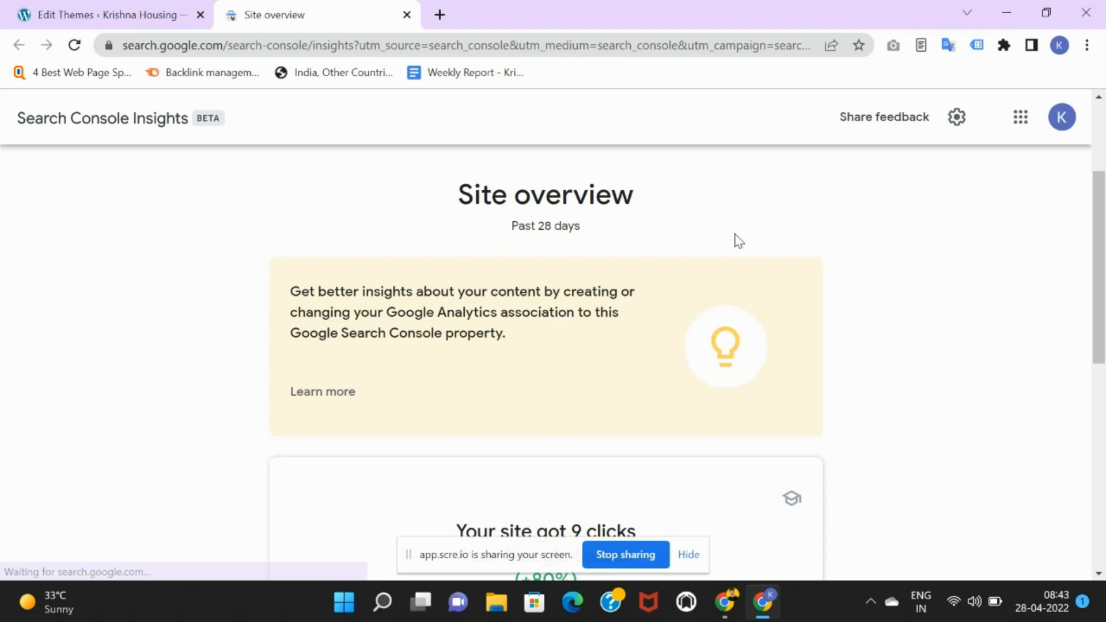
scroll(737, 239, "down", 7)
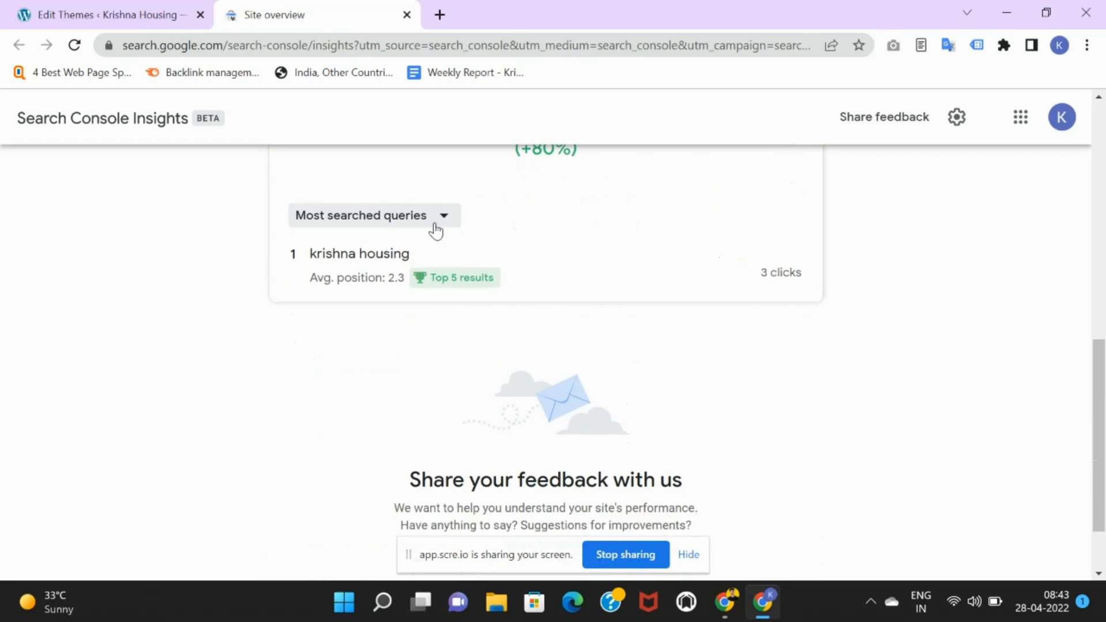
scroll(436, 232, "up", 4)
scroll(553, 365, "down", 1)
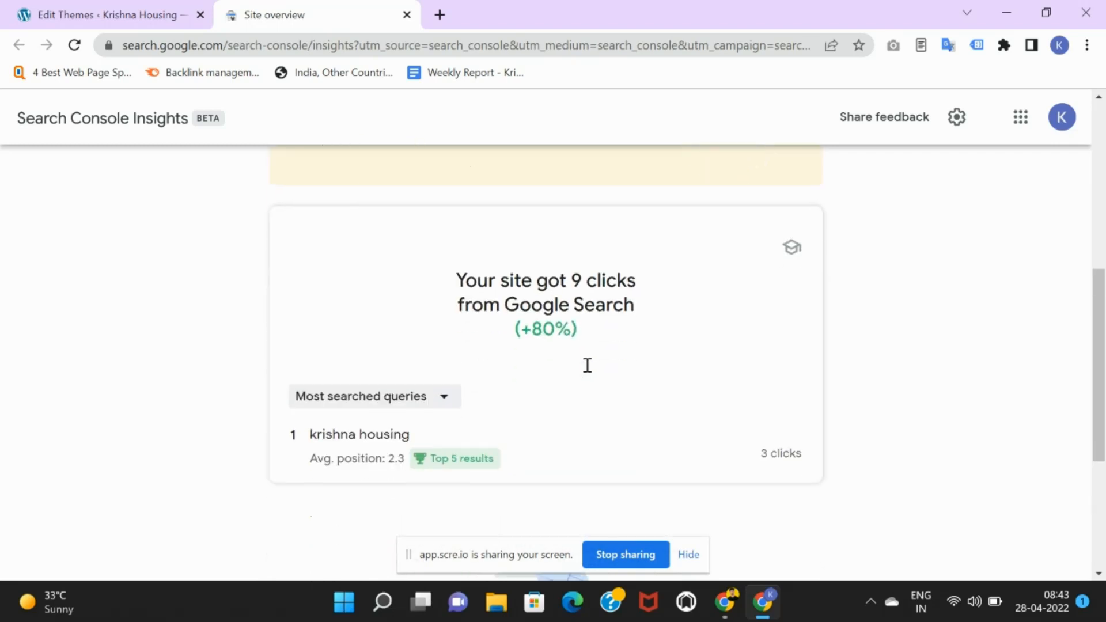
scroll(553, 345, "up", 4)
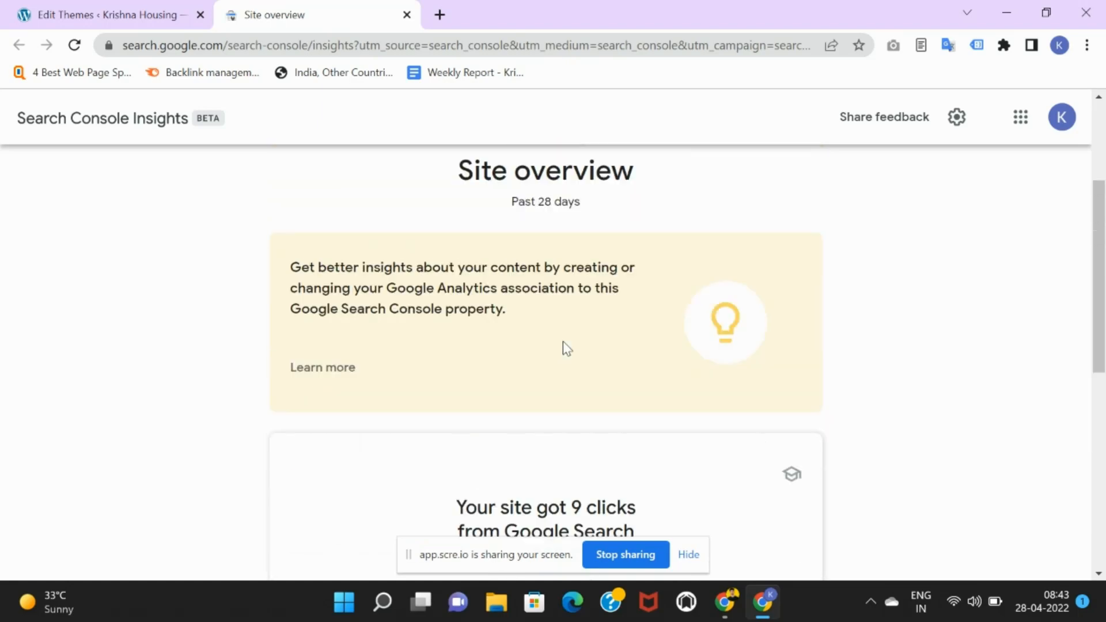
scroll(680, 300, "down", 6)
scroll(491, 284, "down", 1)
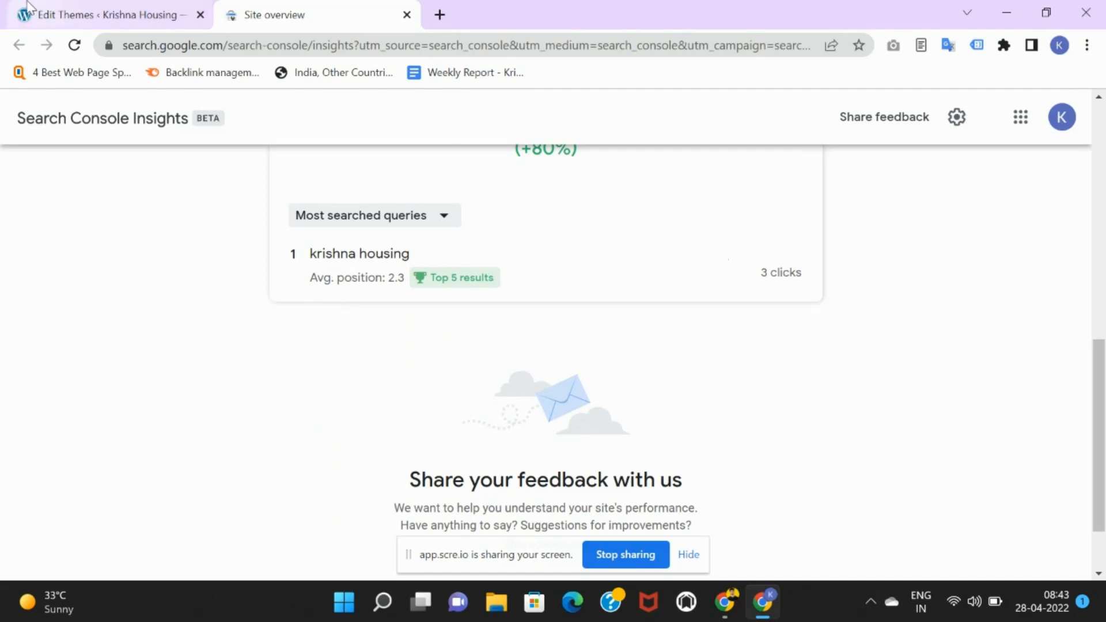
Look at the header.php editor in WordPress and return to the beginning of the Insights site overview.
left_click(69, 14)
scroll(828, 212, "up", 2)
left_click(288, 15)
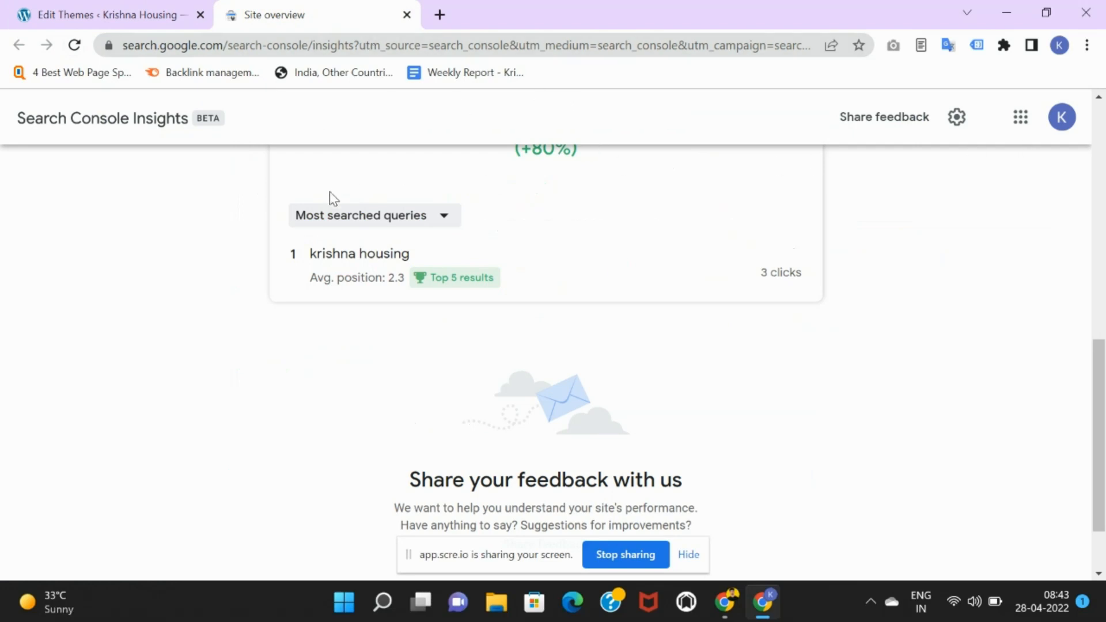
scroll(627, 324, "up", 8)
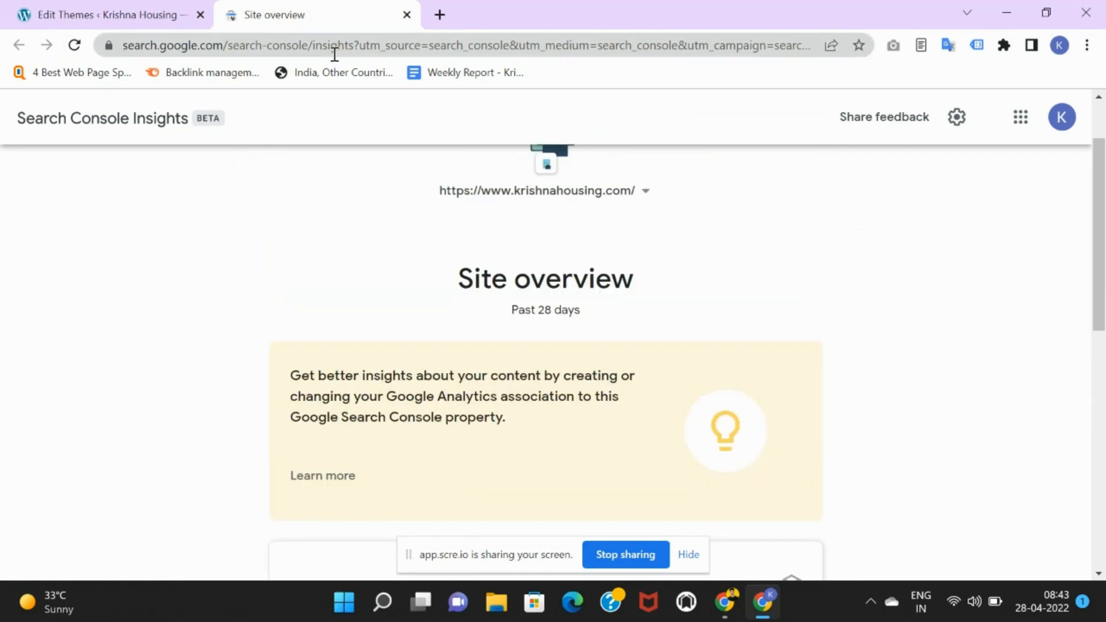
Replace the Insights page with a Google search for "search console" and open the Google Search Console result.
left_click(310, 45)
type("search")
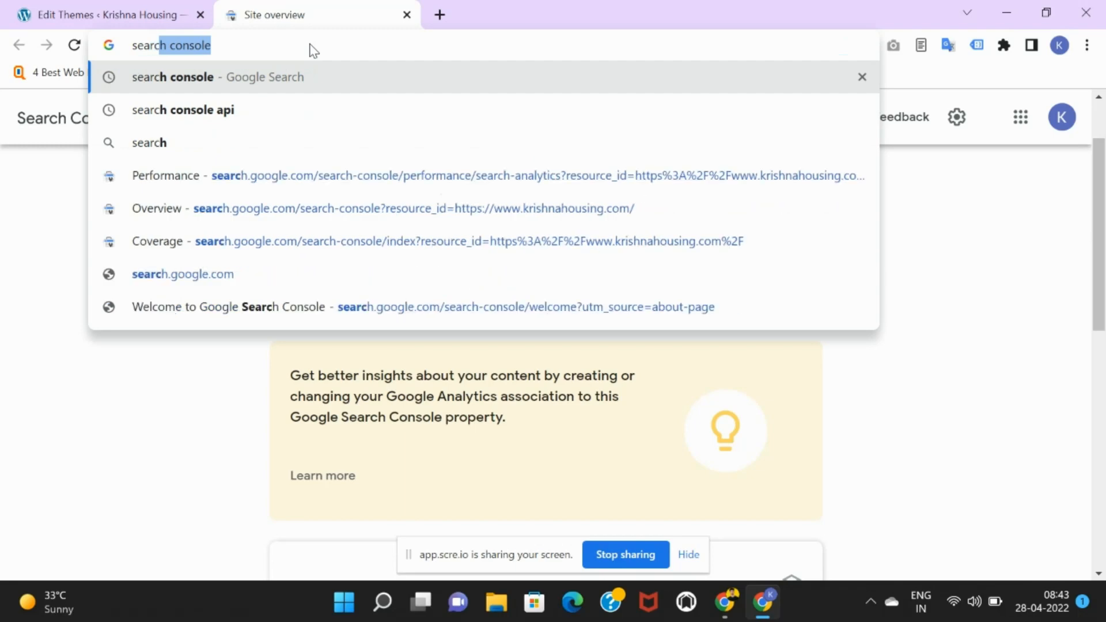
key("Return")
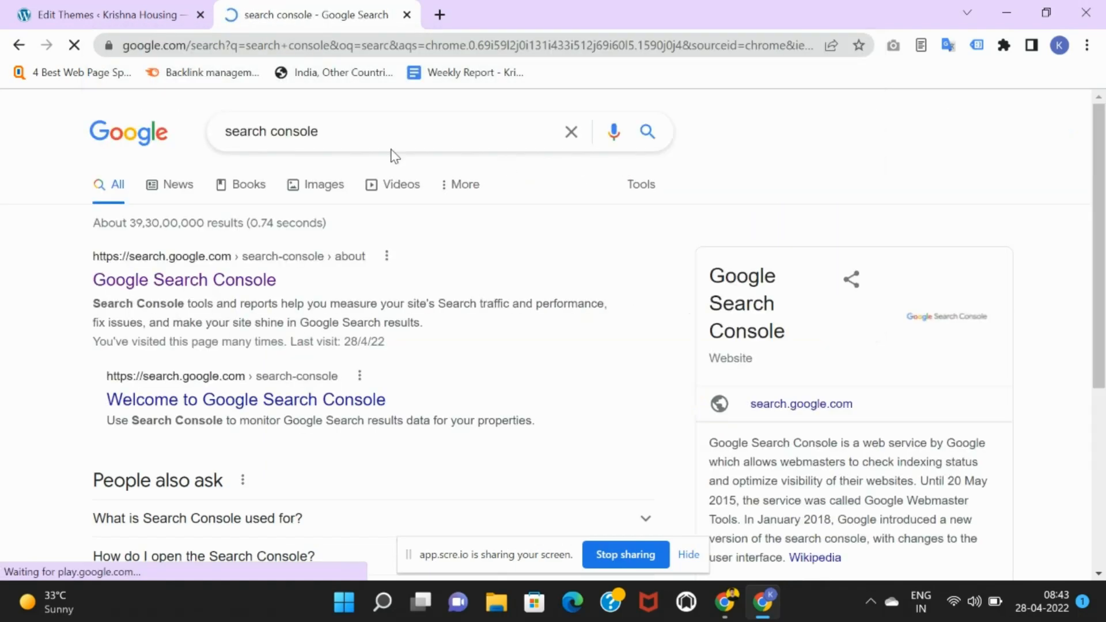
left_click(305, 280)
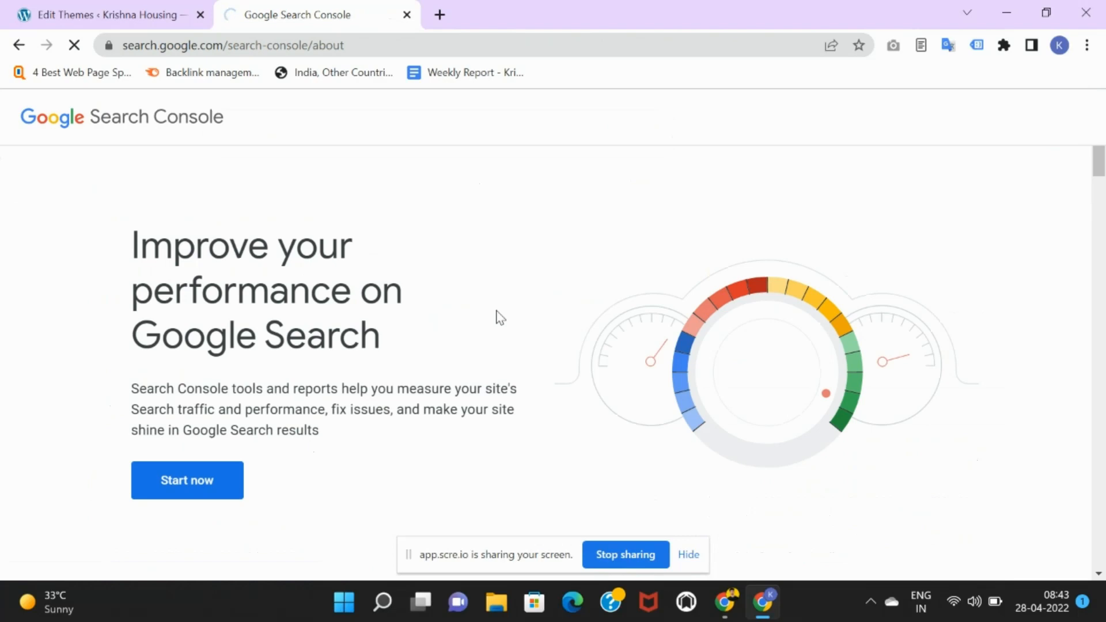
Examine the reopened krishnahousing.com overview, from the top queries suggestion through the Performance chart to Coverage.
scroll(375, 264, "down", 2)
scroll(369, 279, "up", 2)
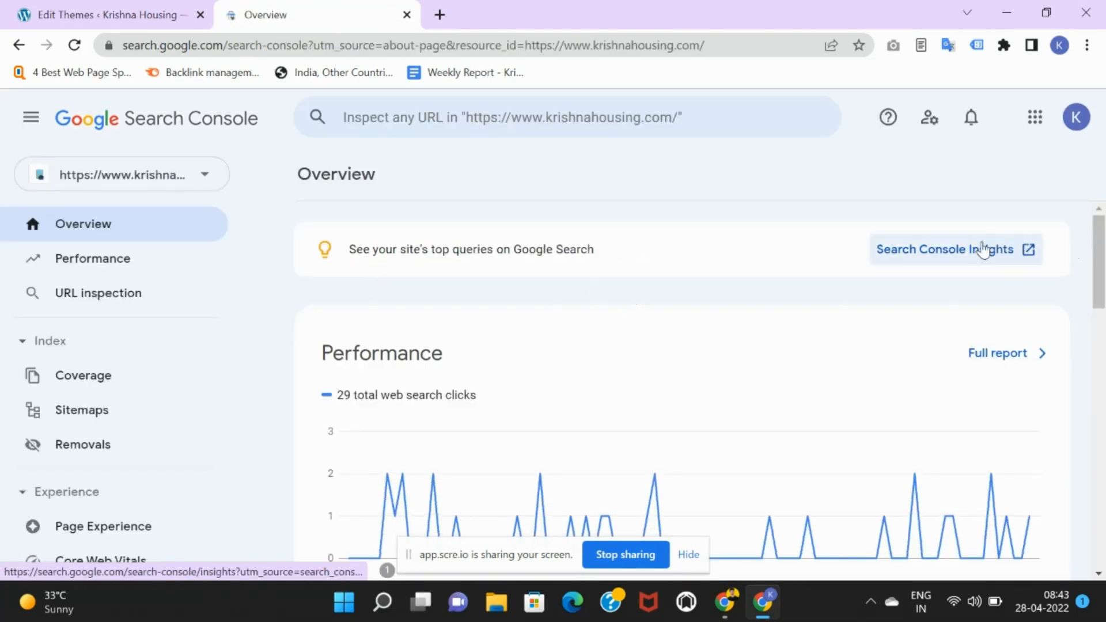
scroll(660, 267, "down", 3)
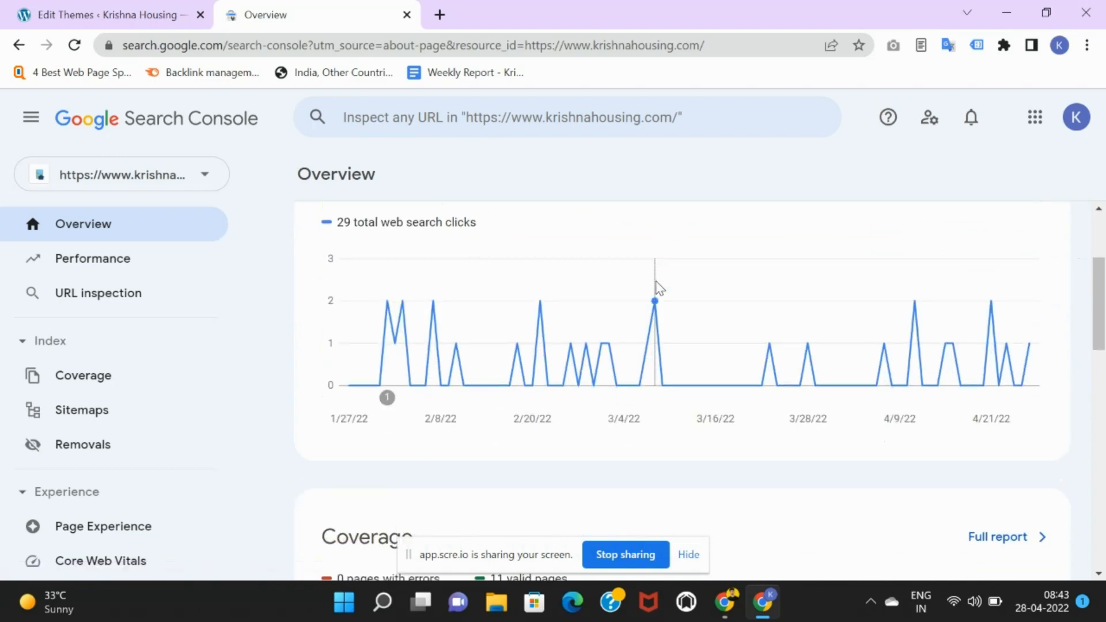
scroll(237, 309, "up", 3)
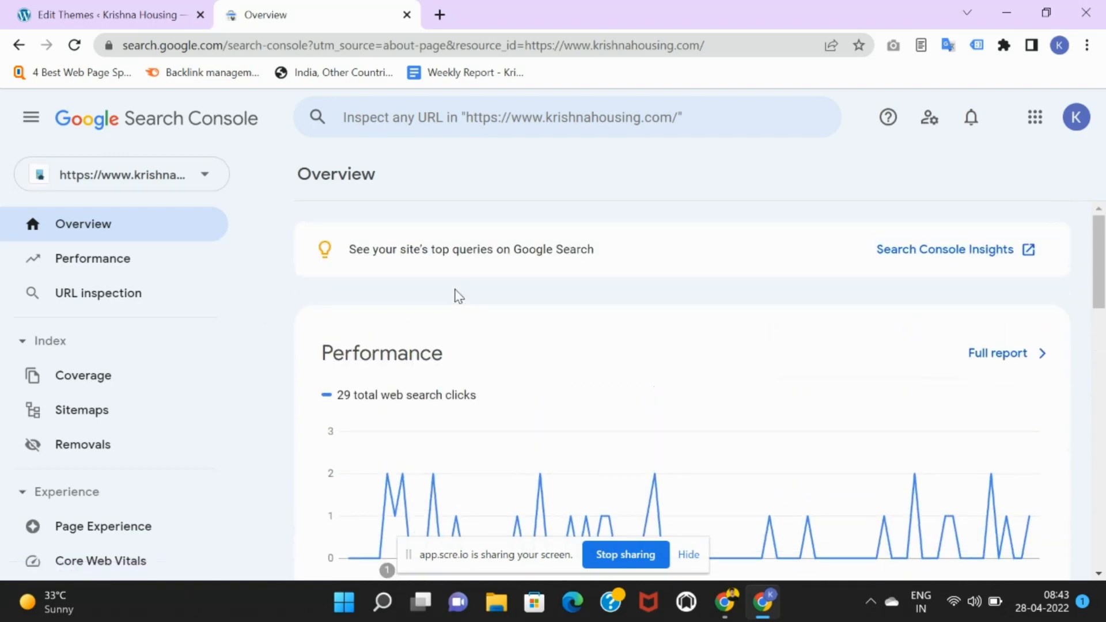
scroll(1072, 375, "down", 3)
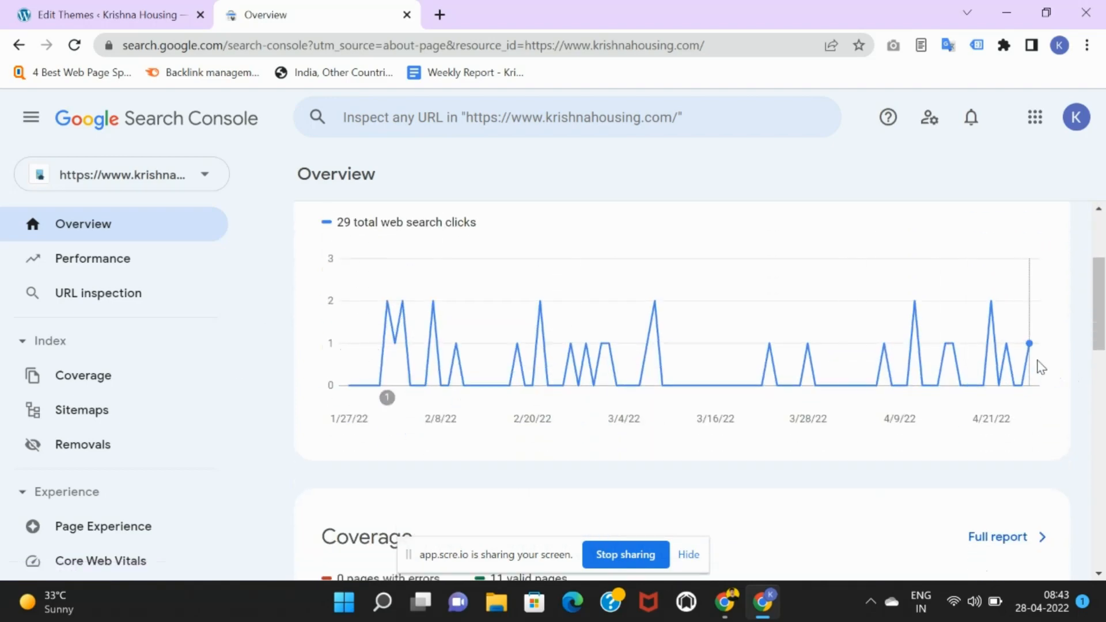
scroll(1041, 369, "down", 3)
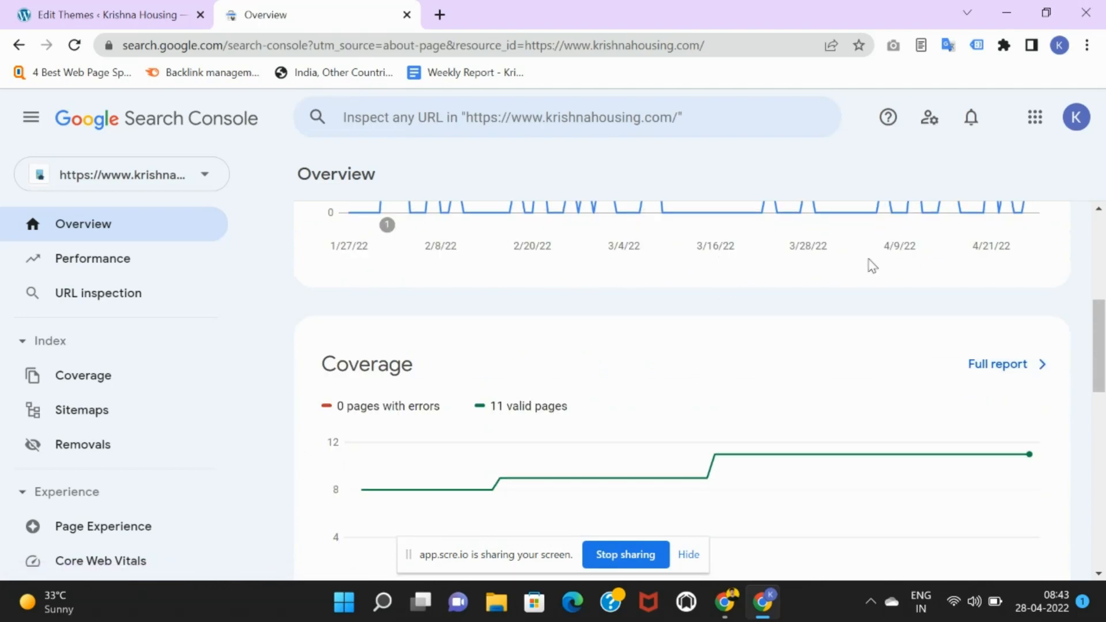
Examine the rest of the property overview, from Coverage through Experience and Enhancements, and return to its beginning.
scroll(538, 306, "down", 8)
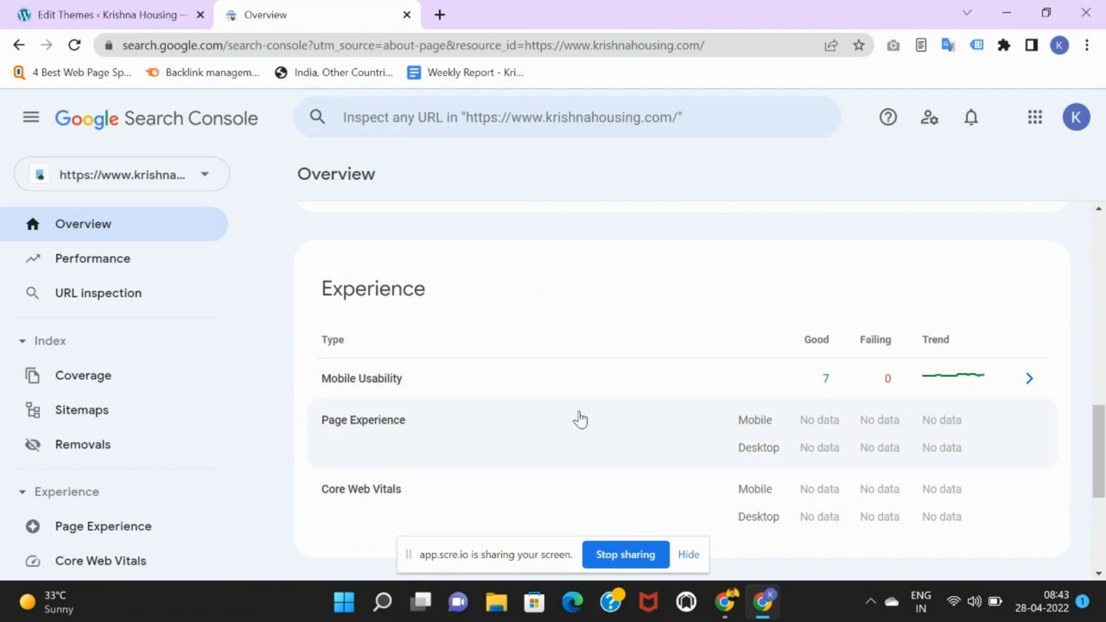
scroll(882, 430, "down", 2)
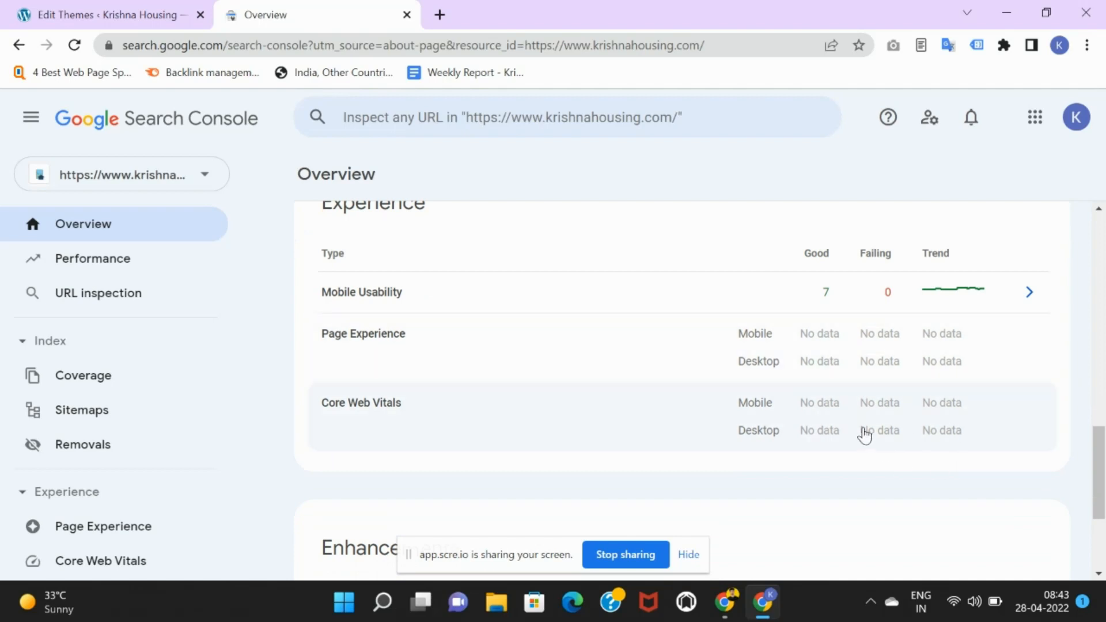
scroll(842, 389, "down", 3)
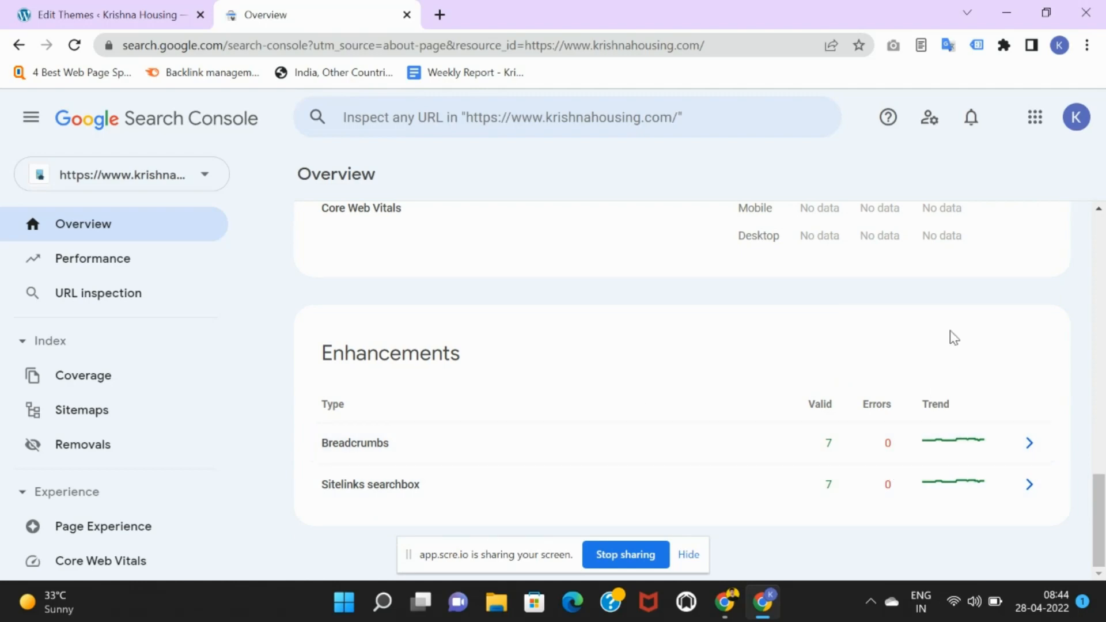
scroll(953, 337, "up", 7)
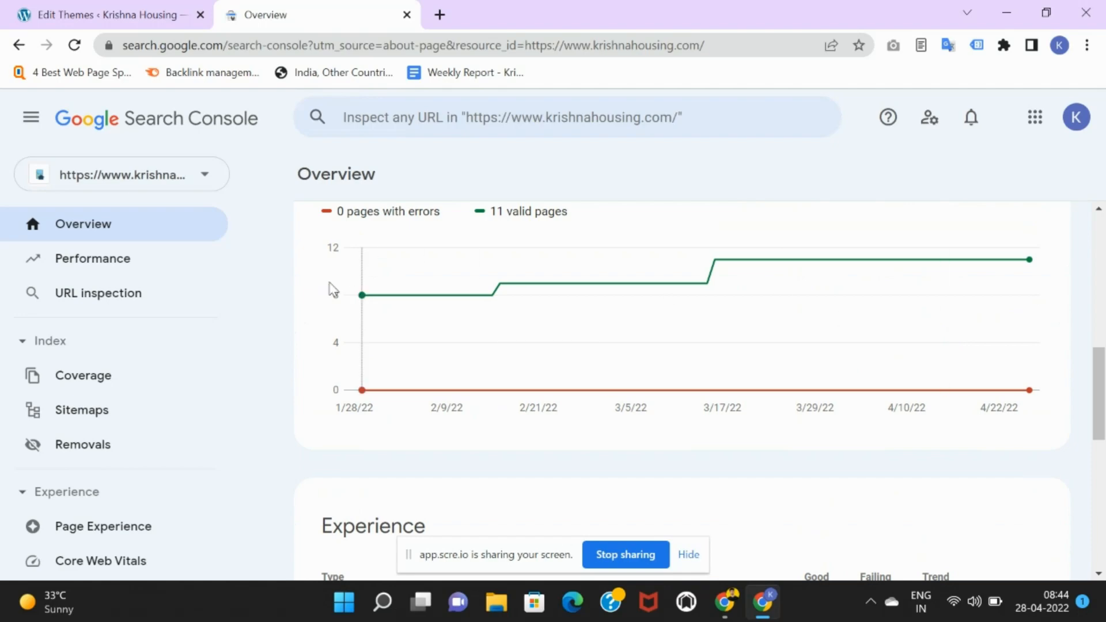
scroll(127, 328, "down", 6)
scroll(144, 358, "up", 6)
mouse_move(617, 348)
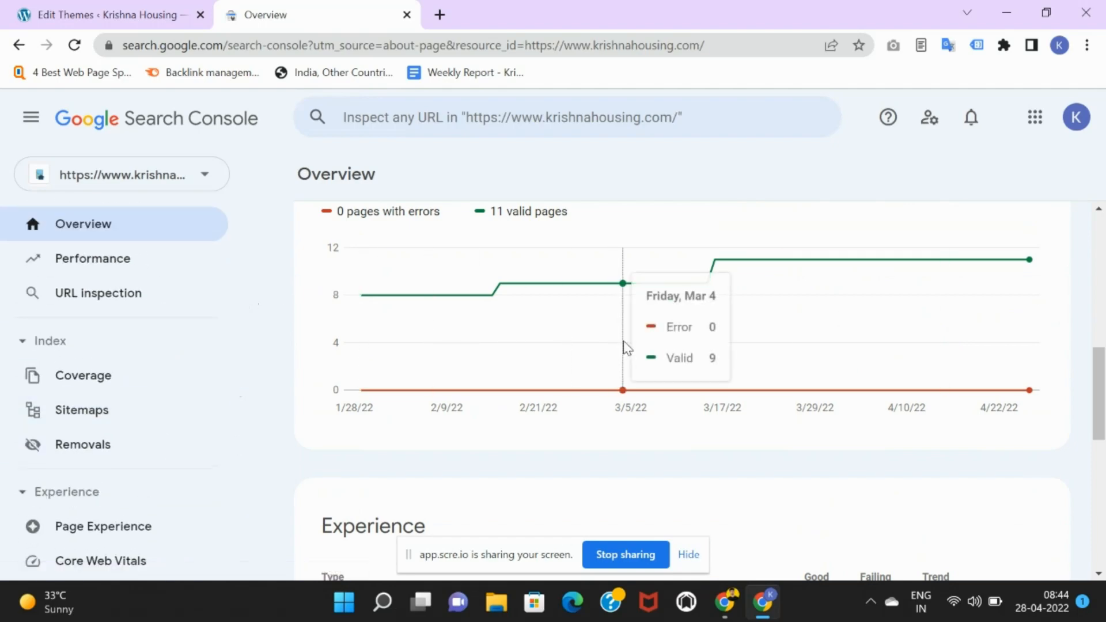
scroll(625, 345, "up", 8)
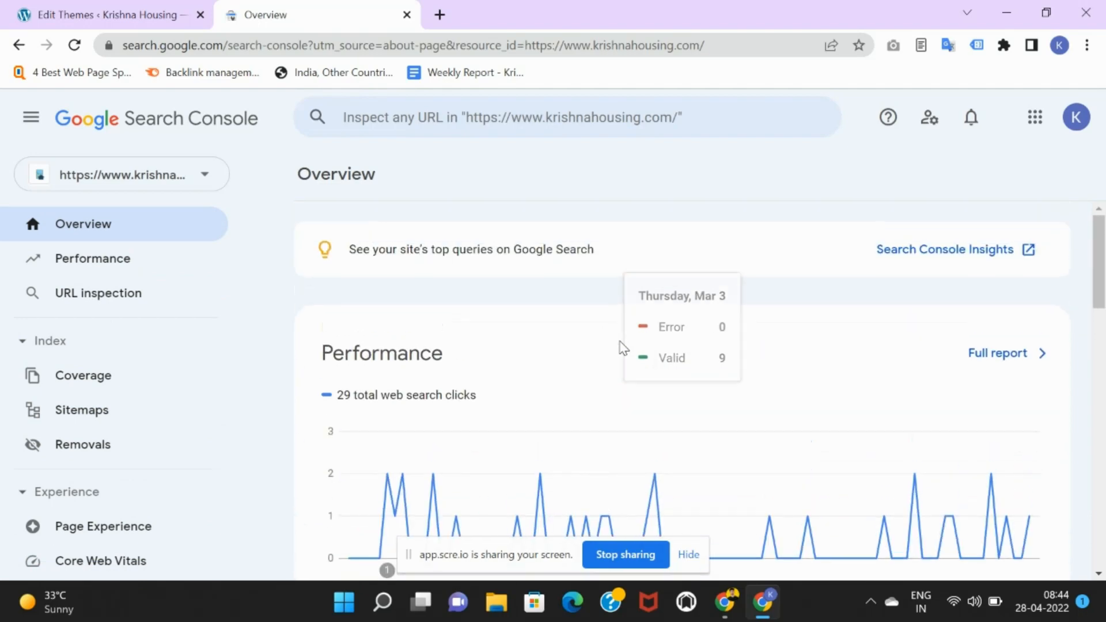
Open the Performance report and set its date range to Last 6 months.
left_click(184, 266)
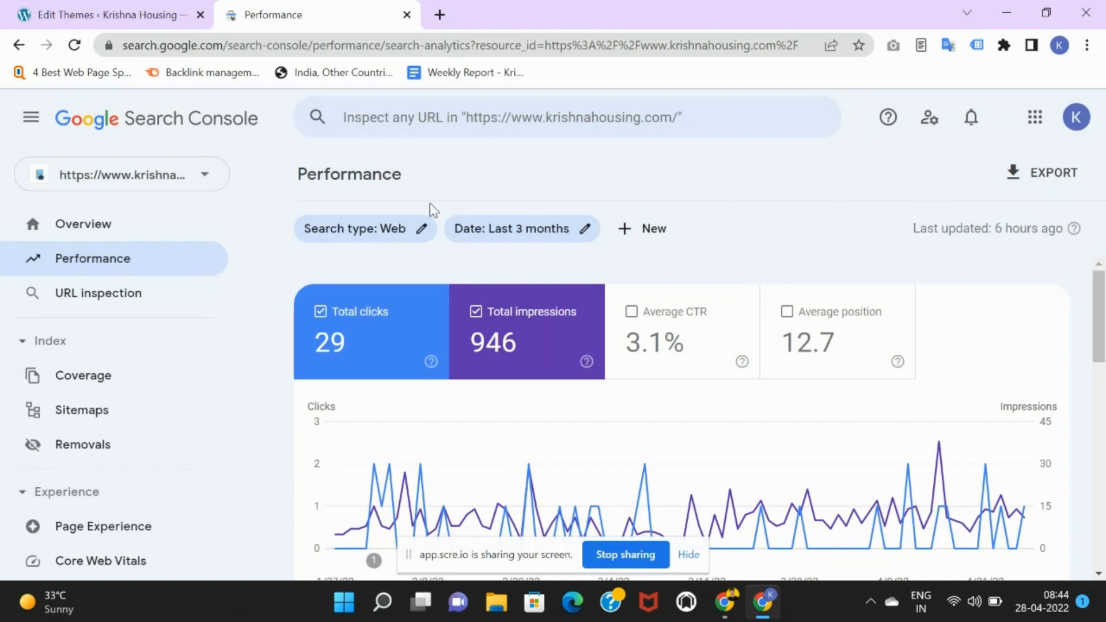
left_click(582, 237)
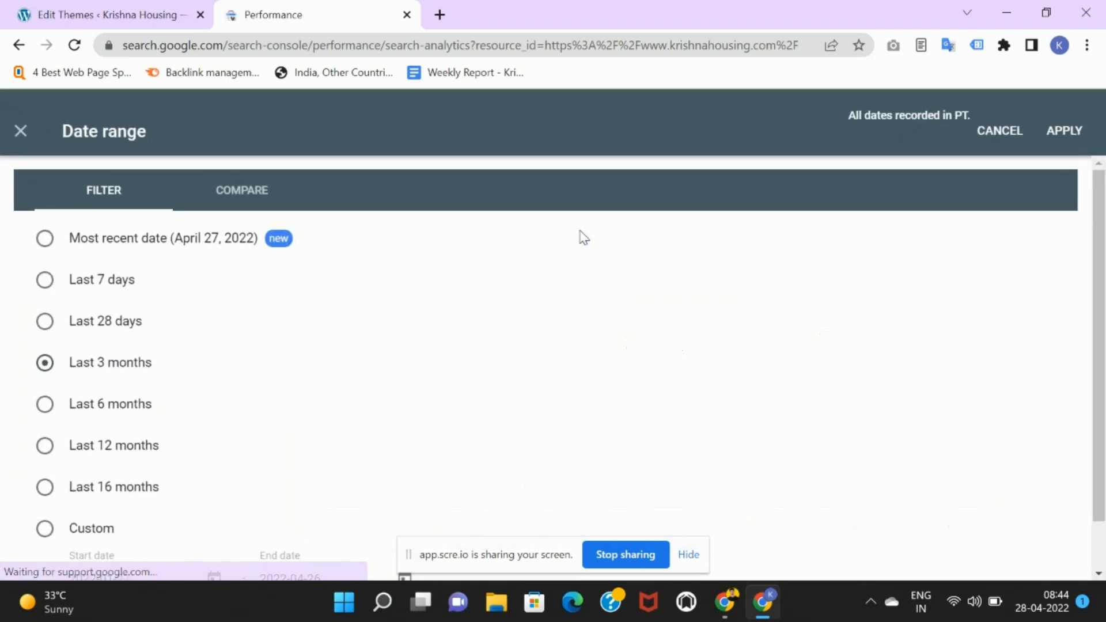
left_click(24, 131)
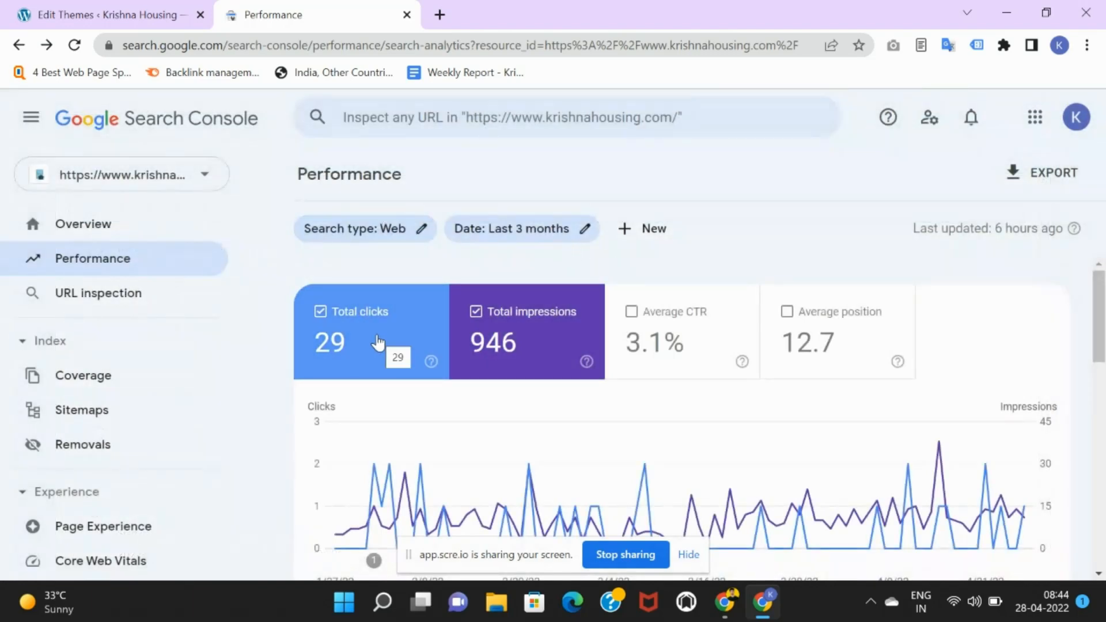
left_click(587, 232)
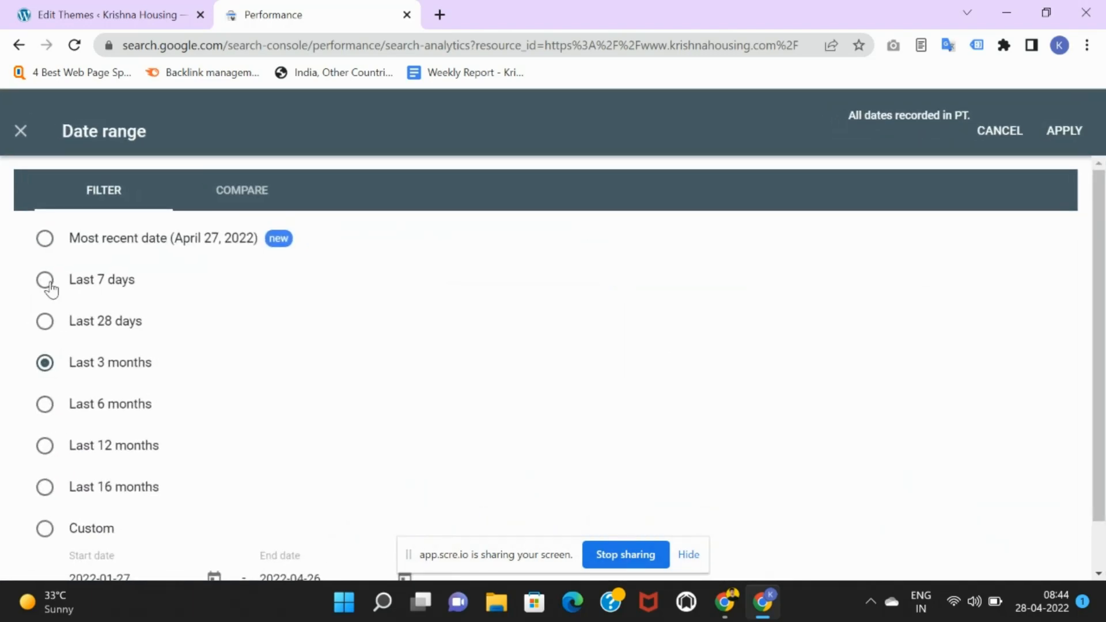
left_click(81, 410)
scroll(722, 502, "down", 1)
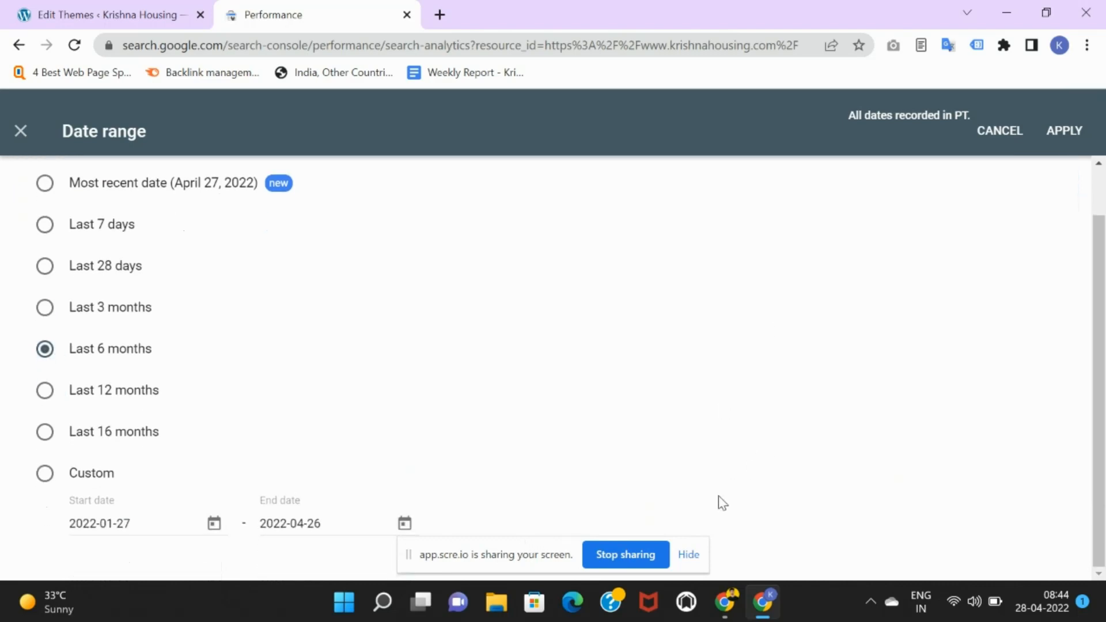
left_click(1054, 137)
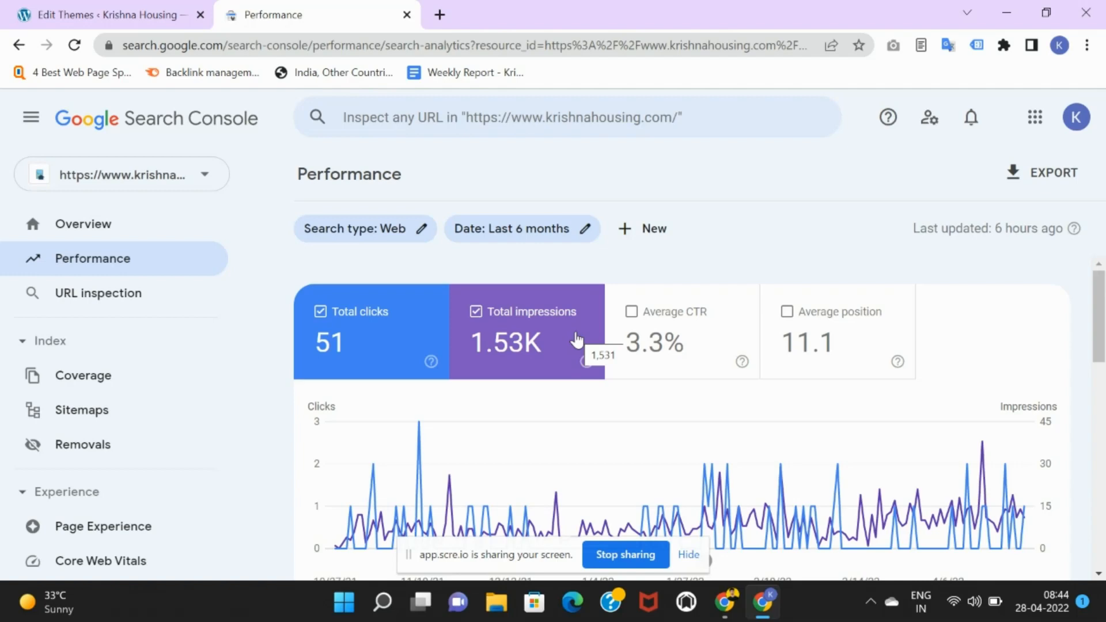
Add Average CTR and Average position to the metrics plotted in the Performance chart.
left_click(708, 354)
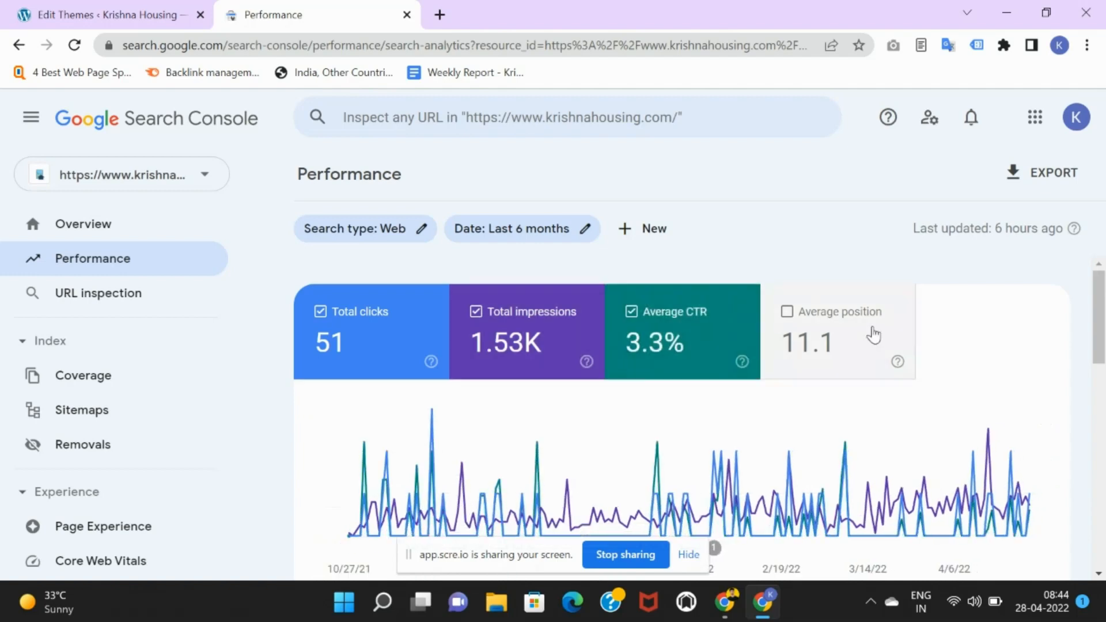
scroll(720, 338, "down", 3)
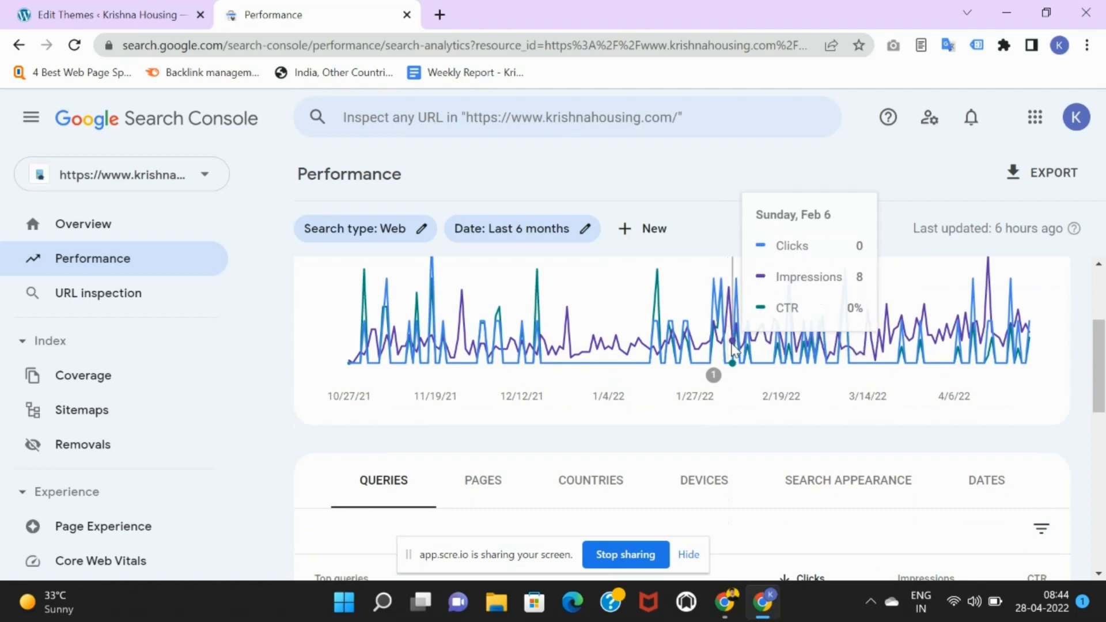
scroll(727, 340, "down", 3)
scroll(732, 348, "up", 6)
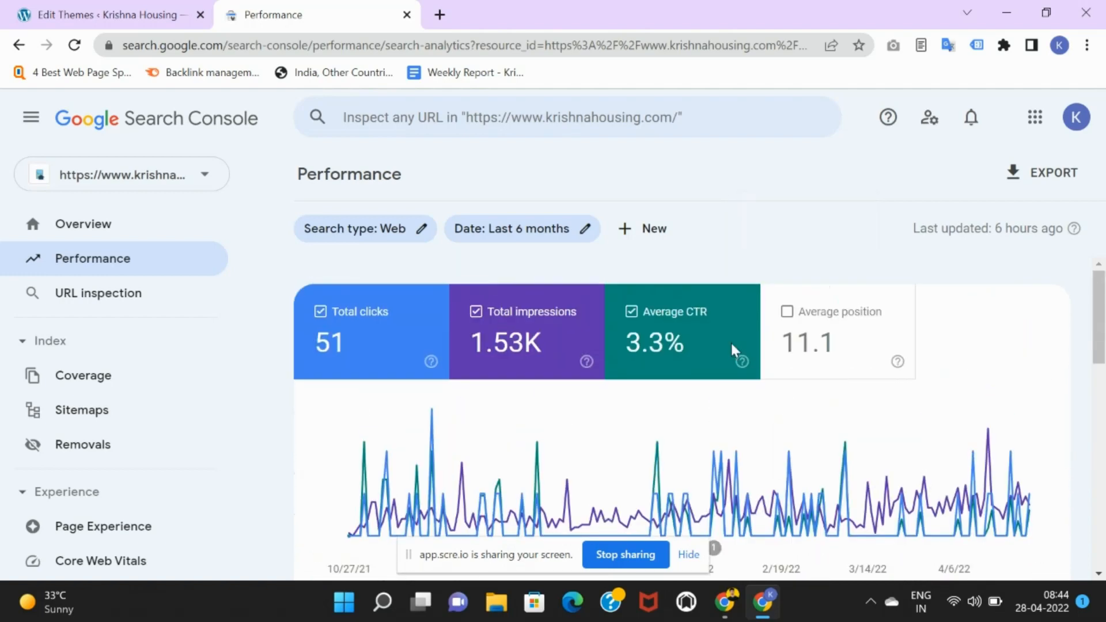
left_click(806, 340)
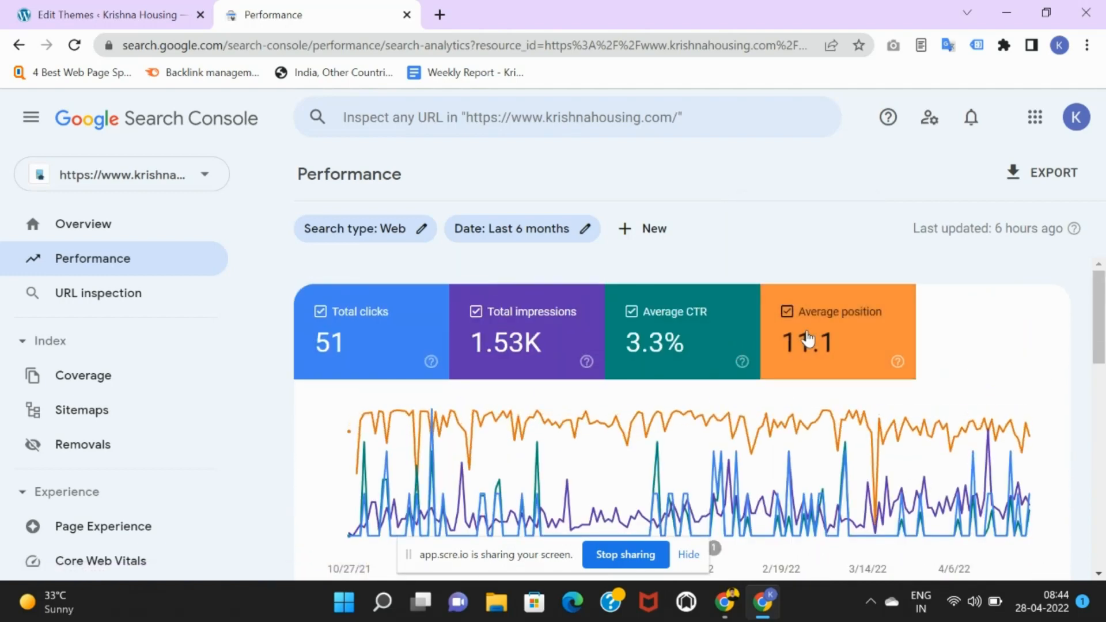
Examine the top queries table, comparing clicks, impressions, CTR and position for each search term.
scroll(715, 317, "down", 3)
scroll(726, 319, "down", 3)
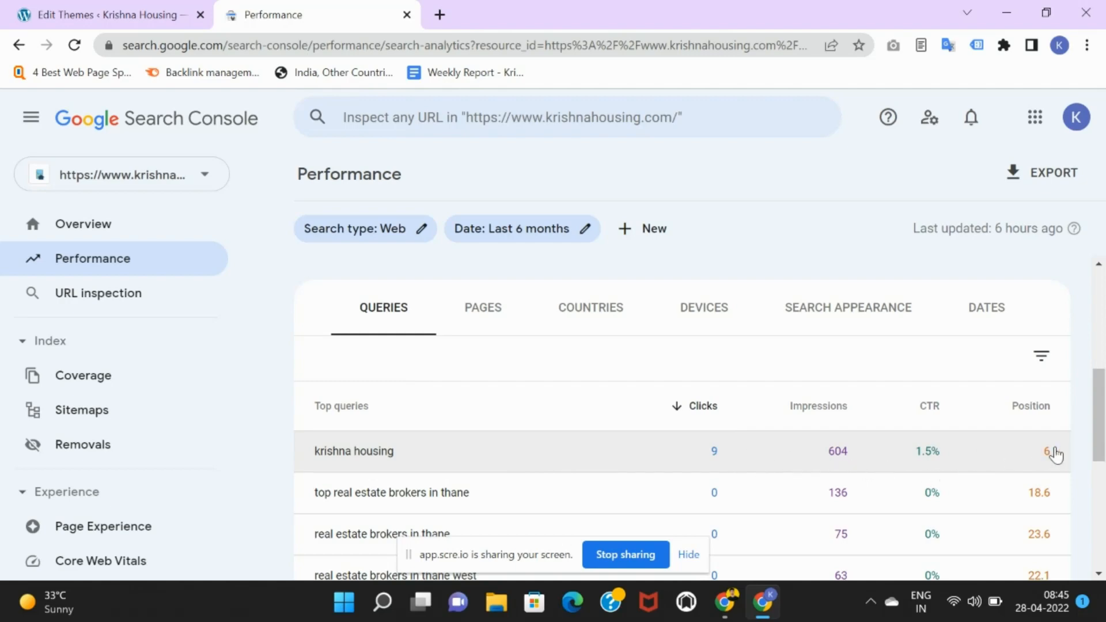
scroll(1047, 478, "down", 2)
scroll(1043, 455, "down", 3)
scroll(1037, 443, "up", 2)
scroll(1037, 440, "up", 3)
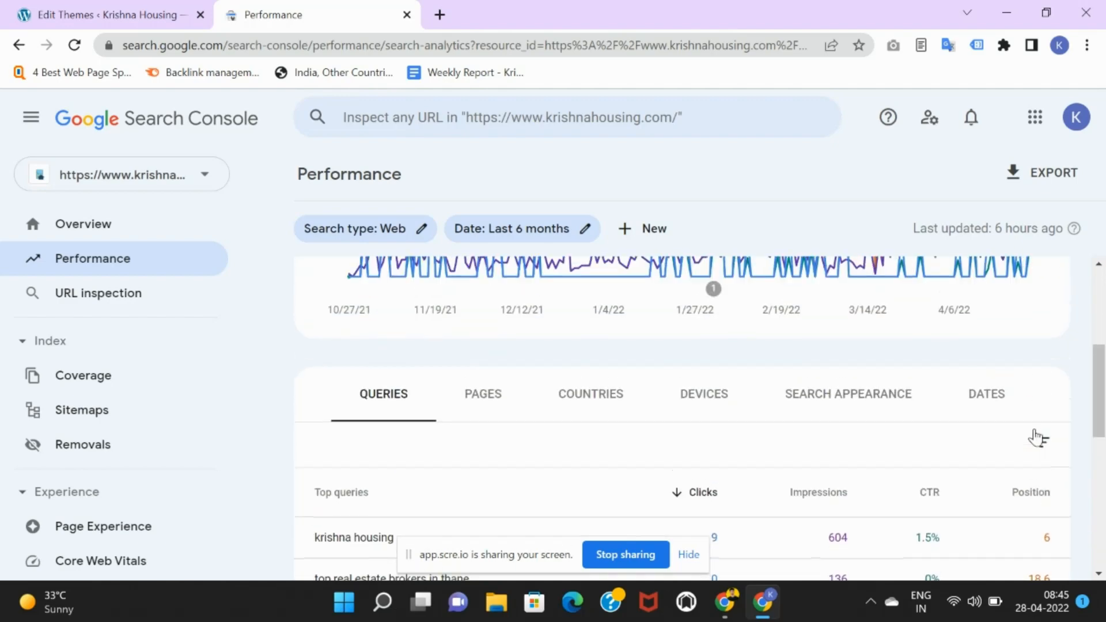
key("ctrl+plus")
scroll(1018, 390, "down", 3)
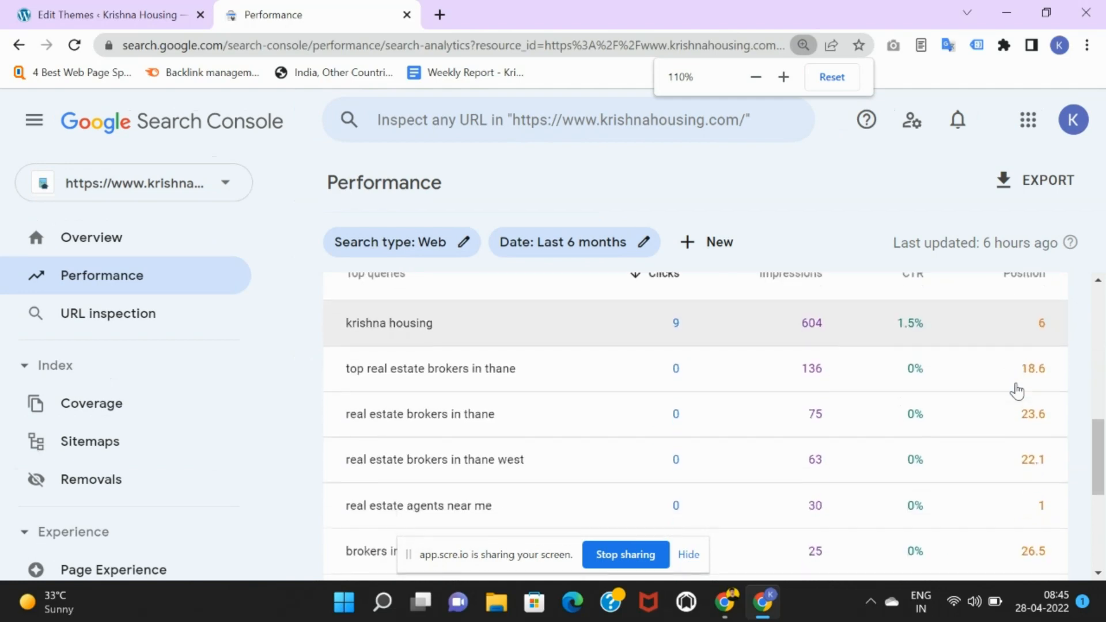
key("ctrl+minus")
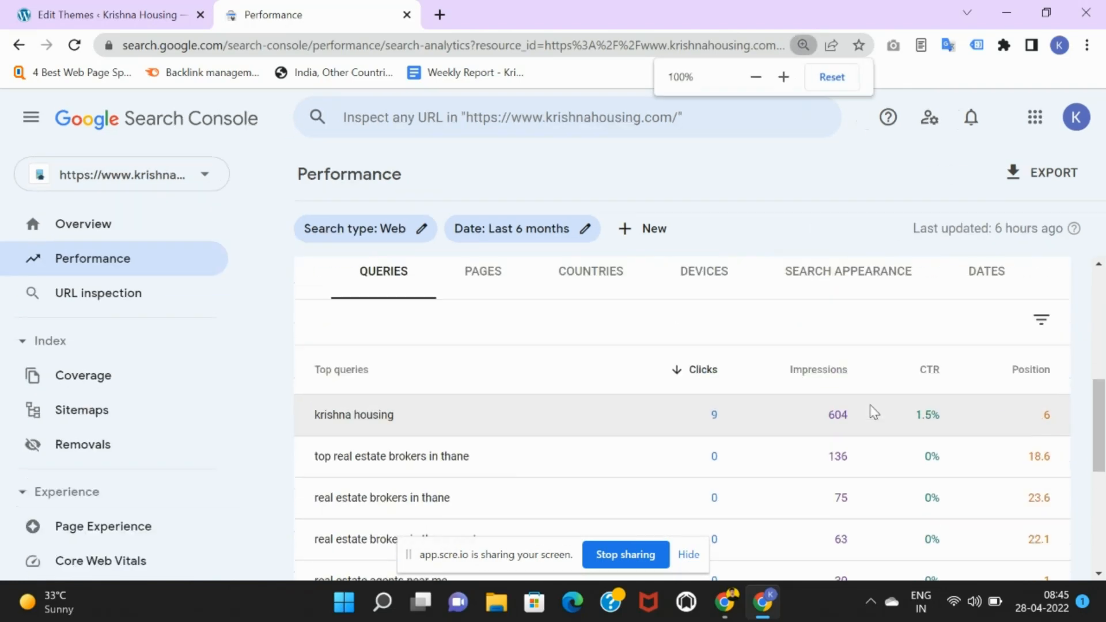
Show performance by page and review the clicks, impressions, CTR and position of the top pages.
scroll(871, 409, "up", 2)
left_click(470, 352)
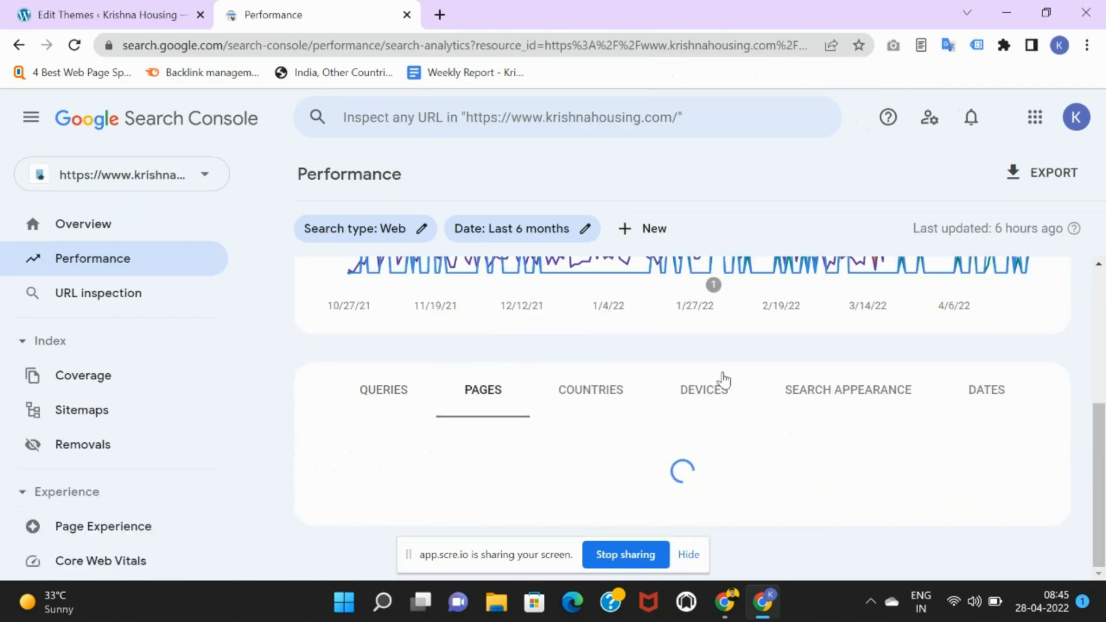
scroll(724, 380, "down", 3)
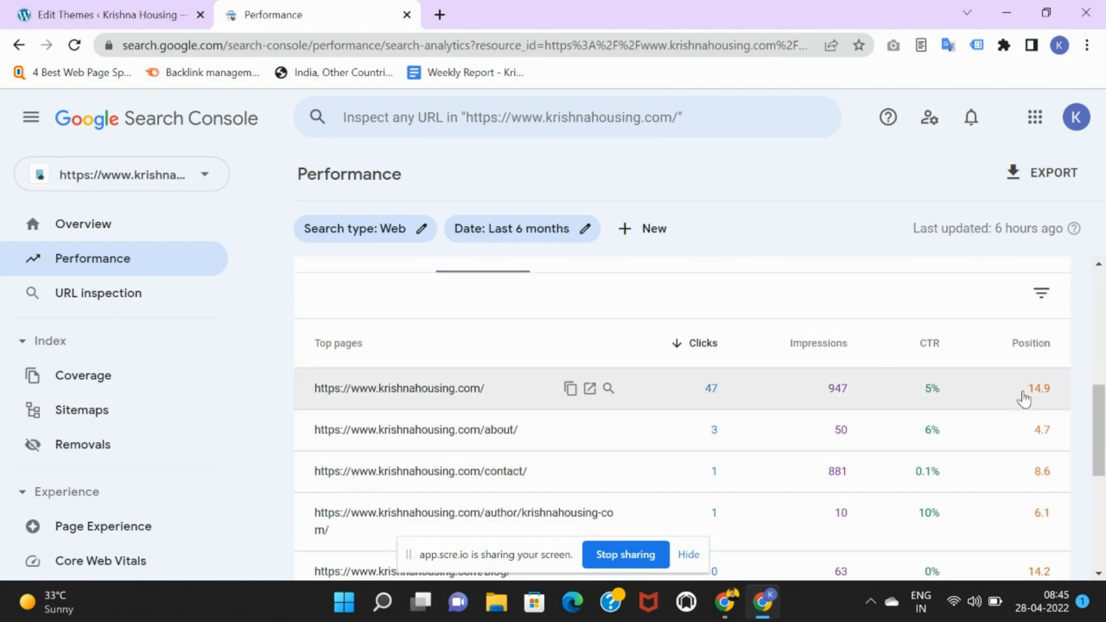
scroll(1010, 456, "down", 1)
scroll(993, 427, "up", 2)
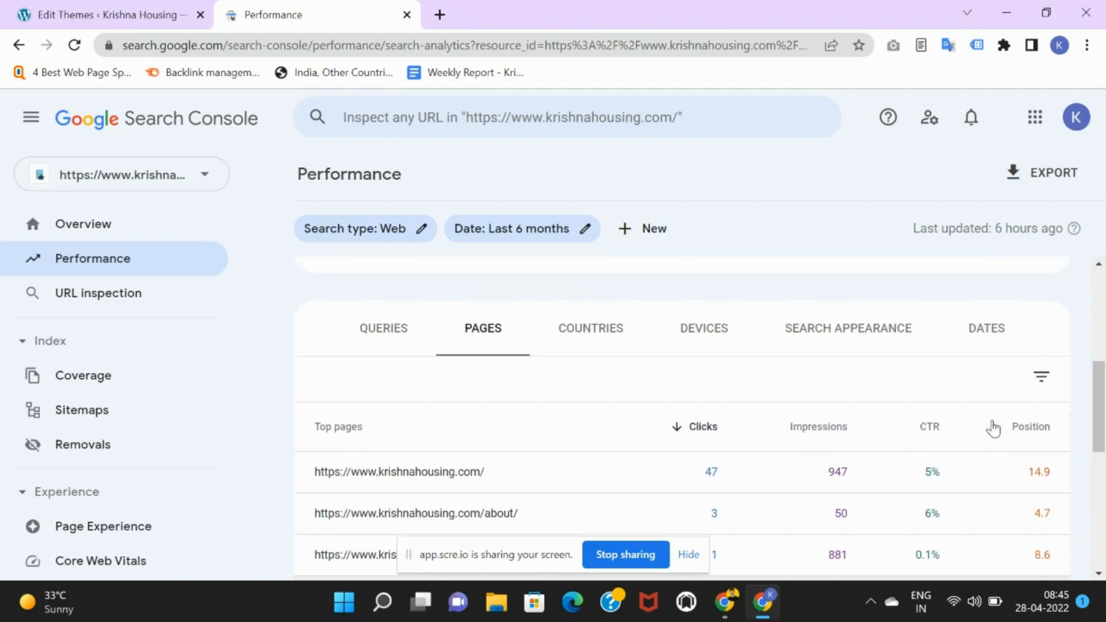
Review the Performance breakdown by country and by device.
left_click(621, 356)
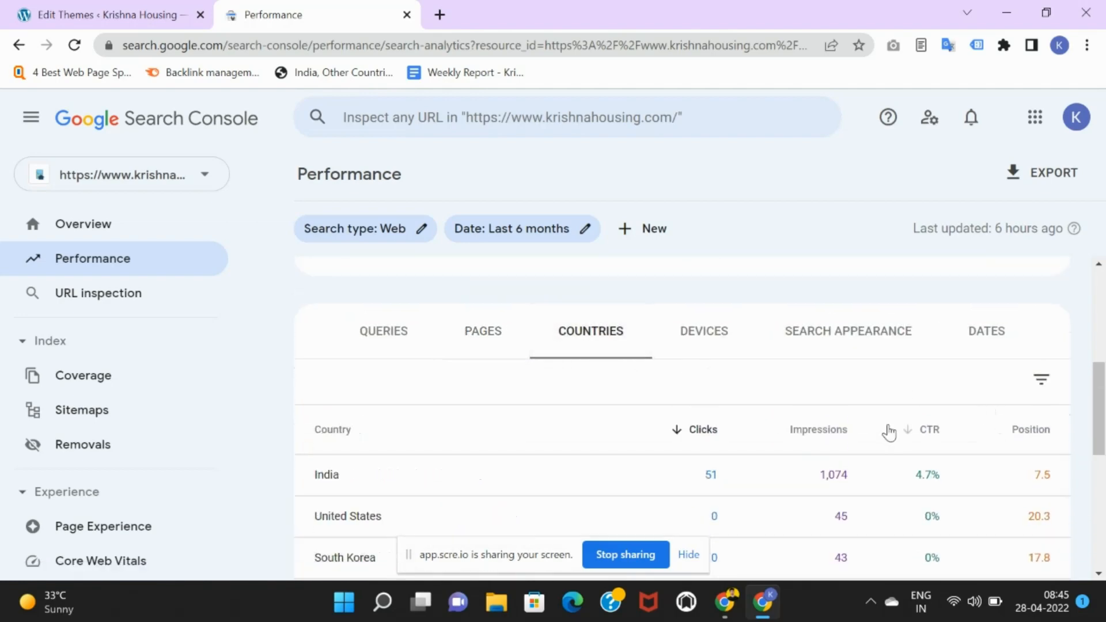
scroll(812, 425, "down", 3)
scroll(812, 409, "up", 3)
left_click(705, 334)
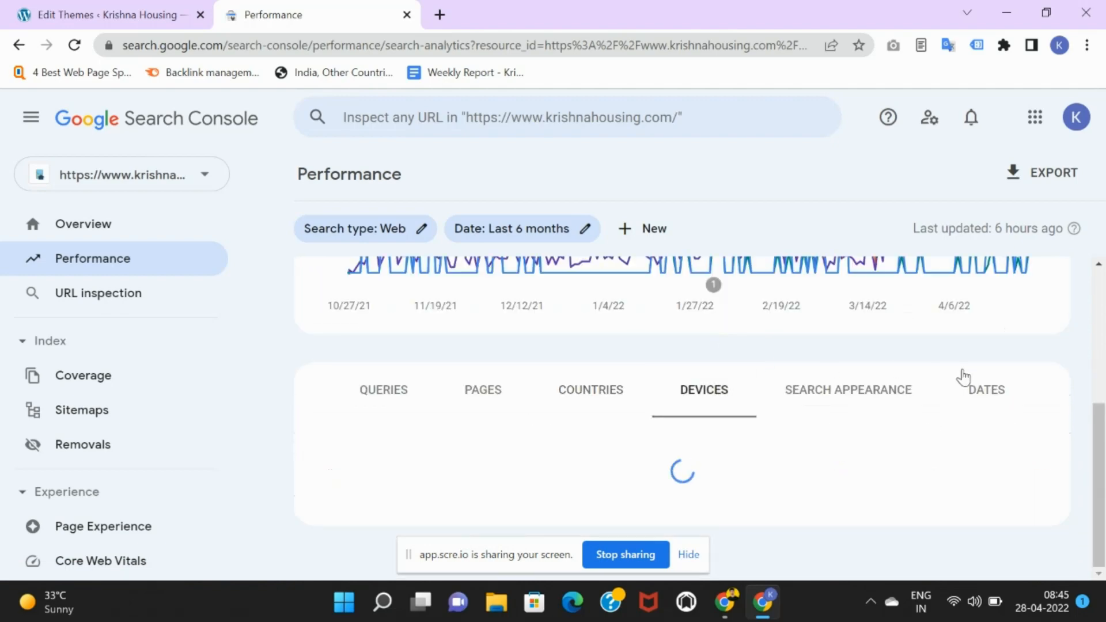
scroll(955, 381, "down", 2)
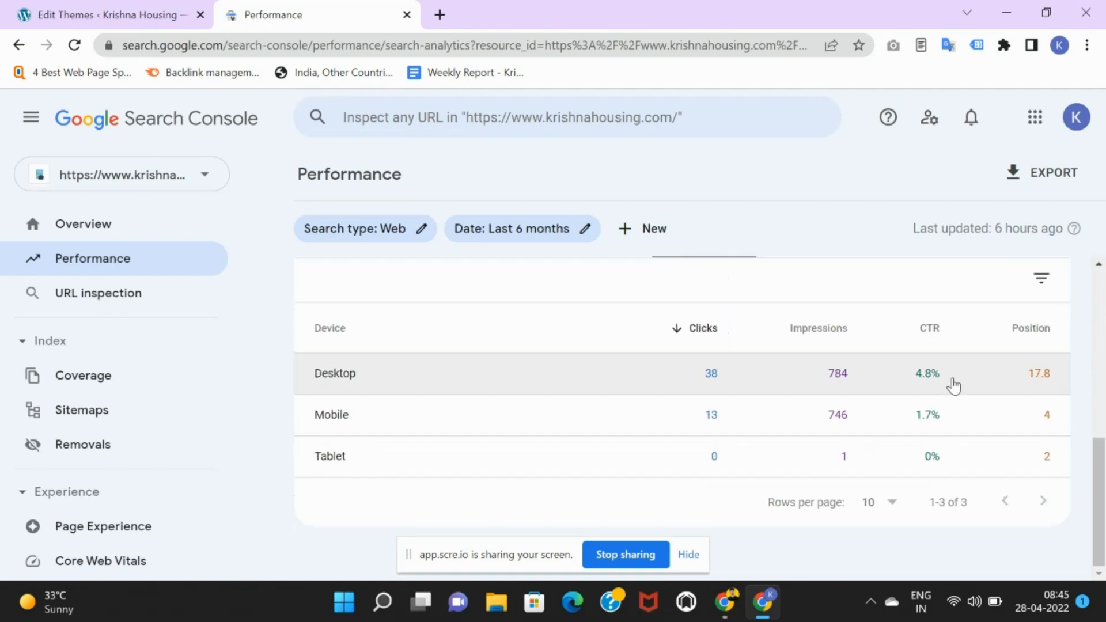
scroll(954, 385, "up", 2)
Review the search appearance and dates breakdowns, comparing the daily figures with the Performance chart.
left_click(851, 321)
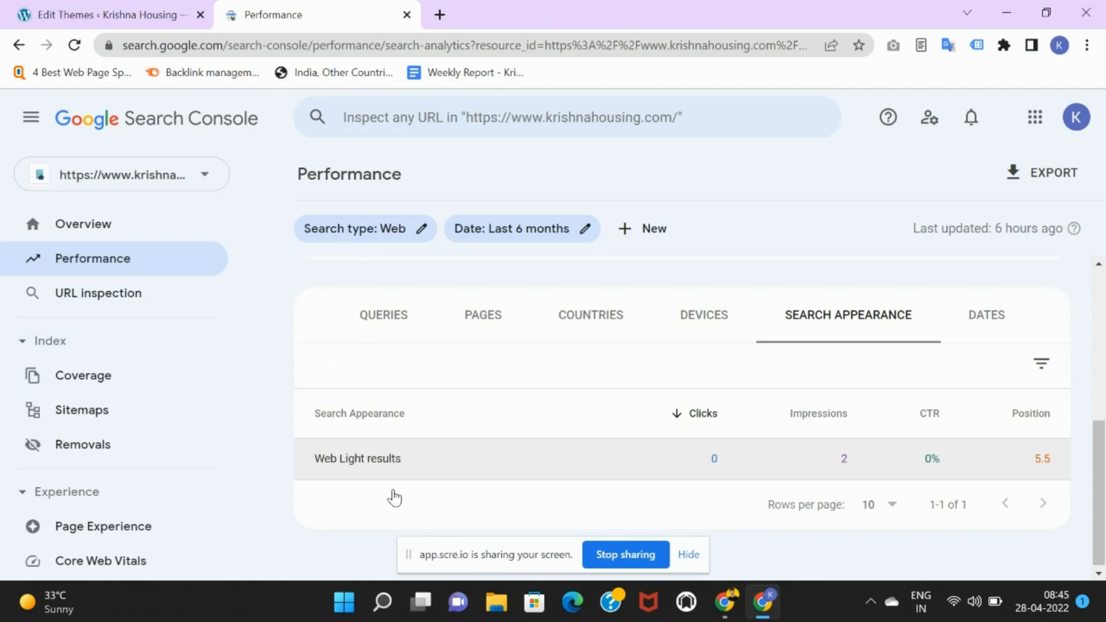
left_click(981, 316)
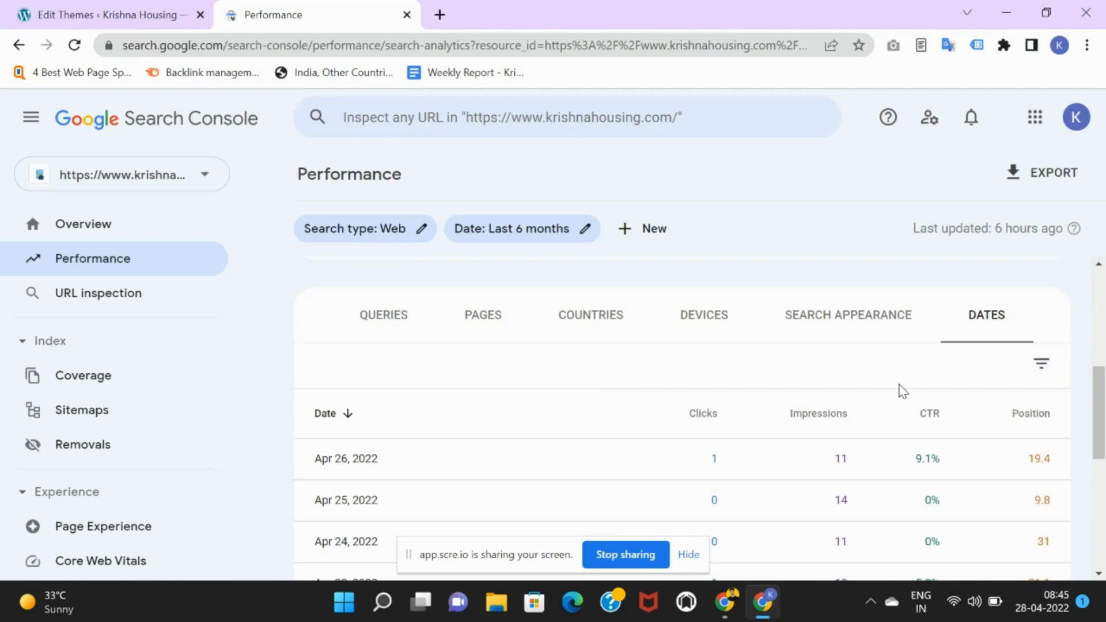
scroll(797, 435, "down", 3)
scroll(800, 435, "up", 6)
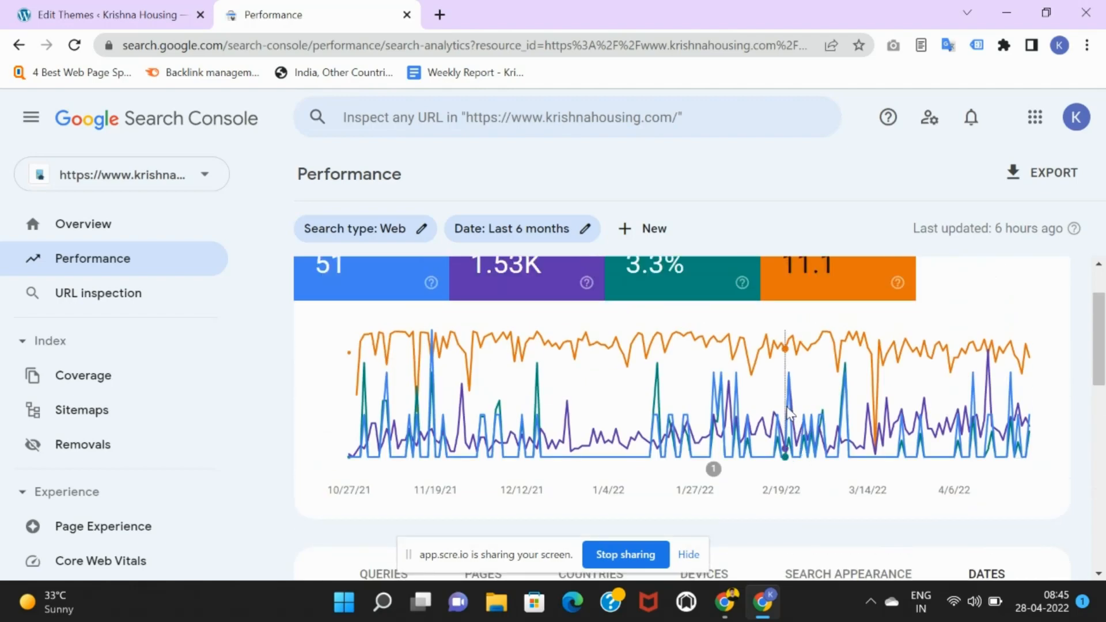
scroll(789, 413, "down", 5)
scroll(479, 318, "up", 5)
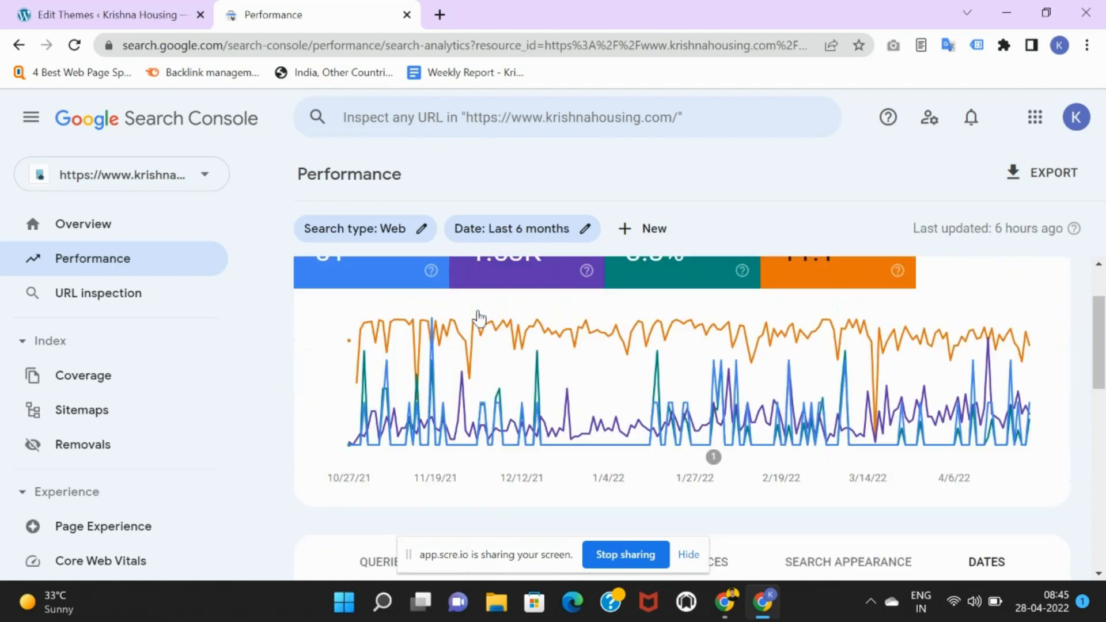
scroll(840, 342, "down", 5)
scroll(778, 329, "up", 4)
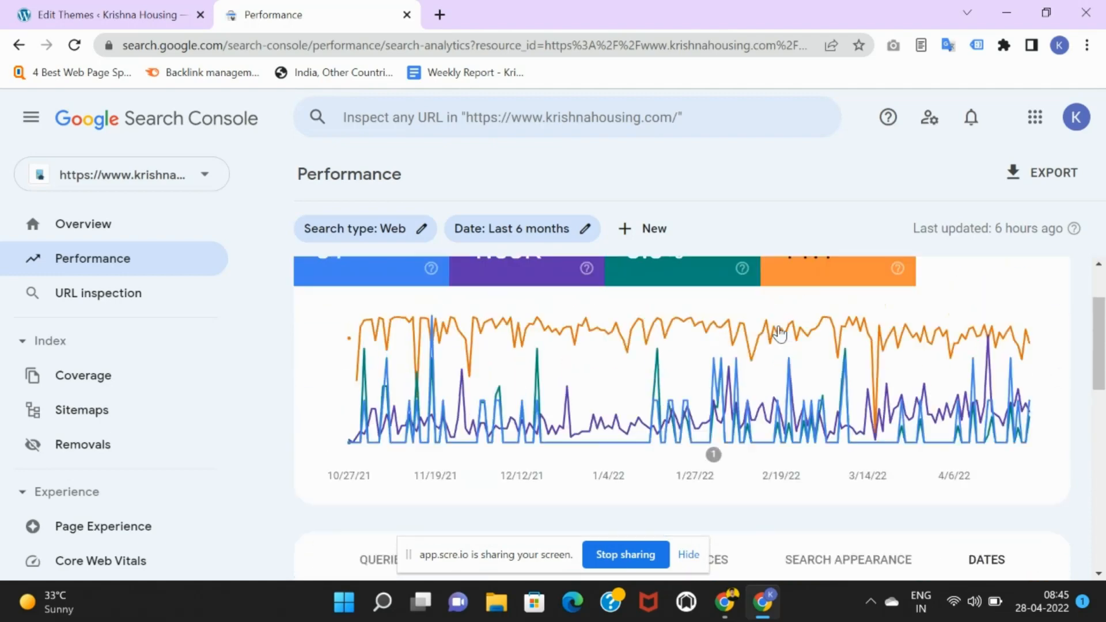
Try the Image, Video and News options of the search type filter, and close it without applying any change.
left_click(401, 227)
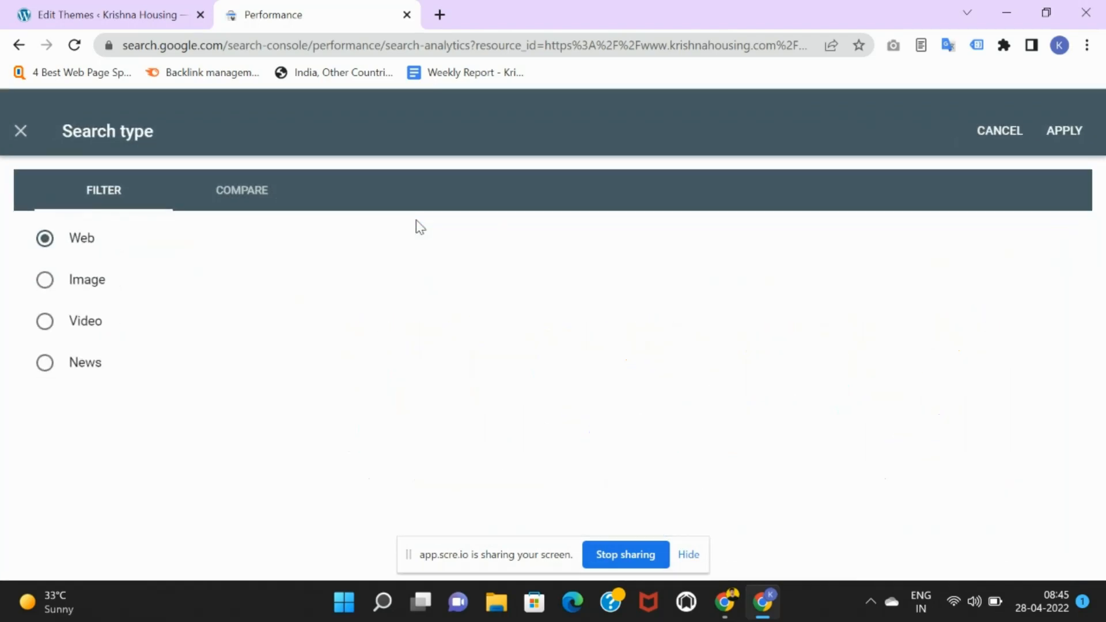
left_click(102, 281)
left_click(97, 322)
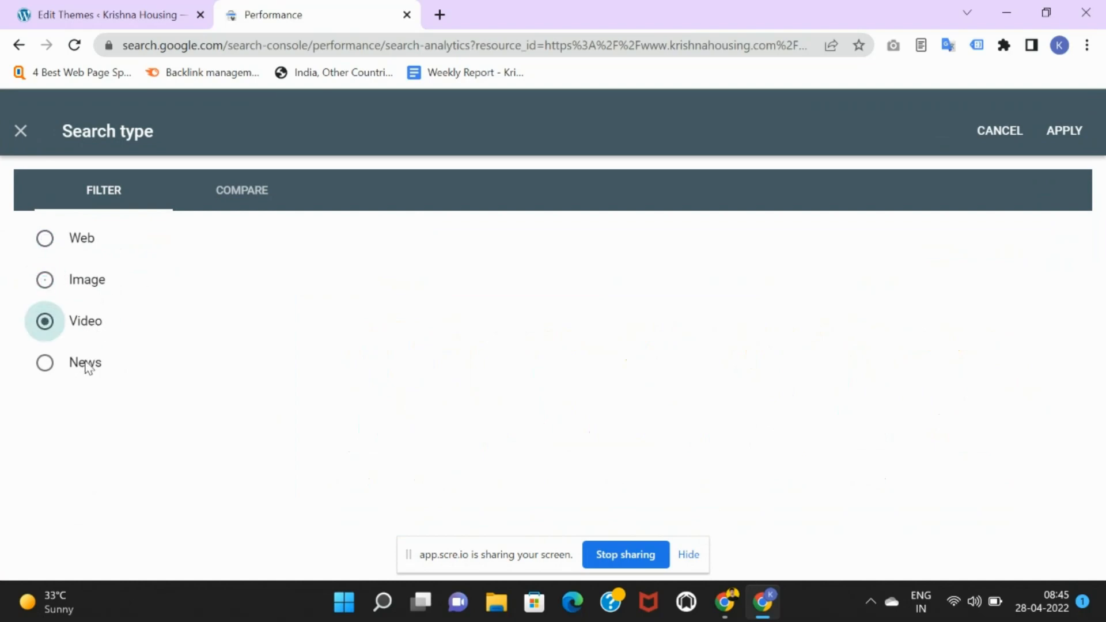
left_click(83, 375)
left_click(85, 308)
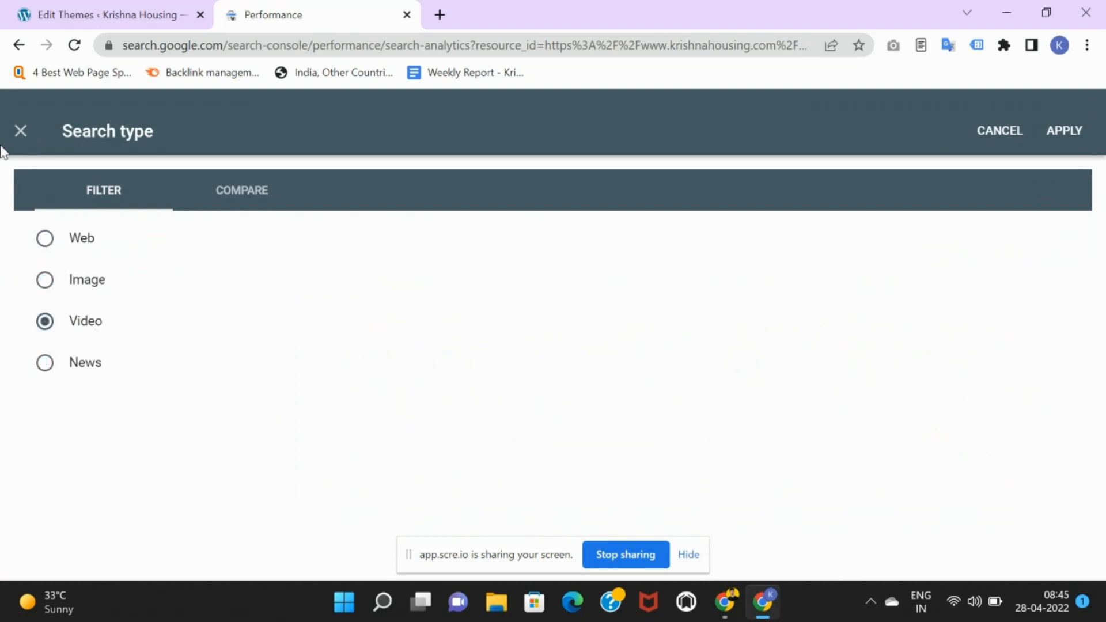
left_click(20, 132)
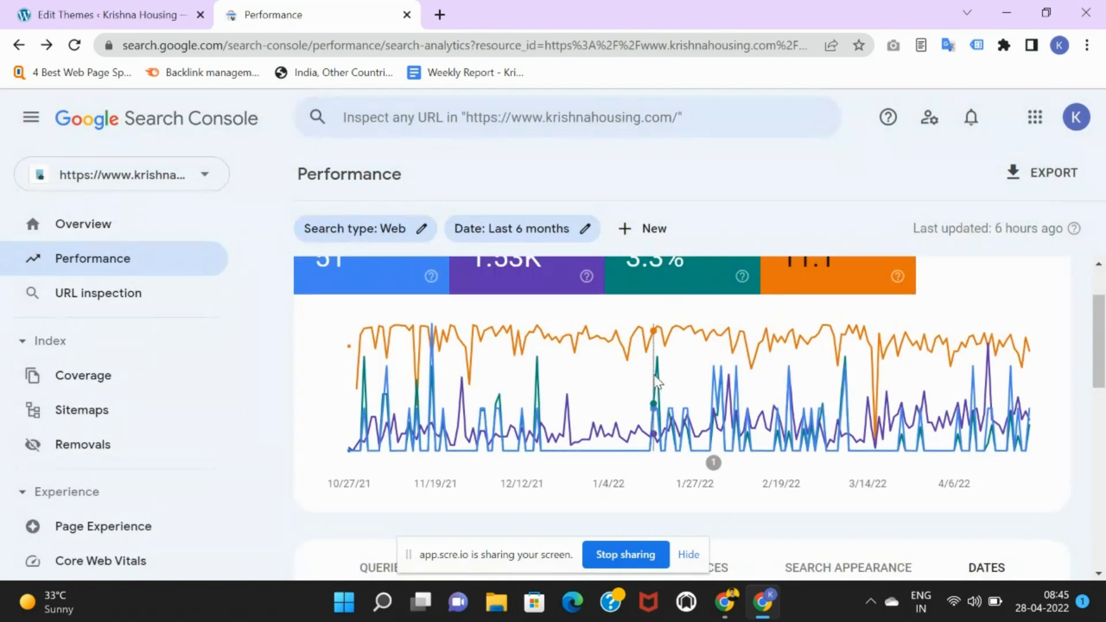
Review the Performance chart and dates table, and view the available export formats without exporting anything.
scroll(656, 381, "up", 1)
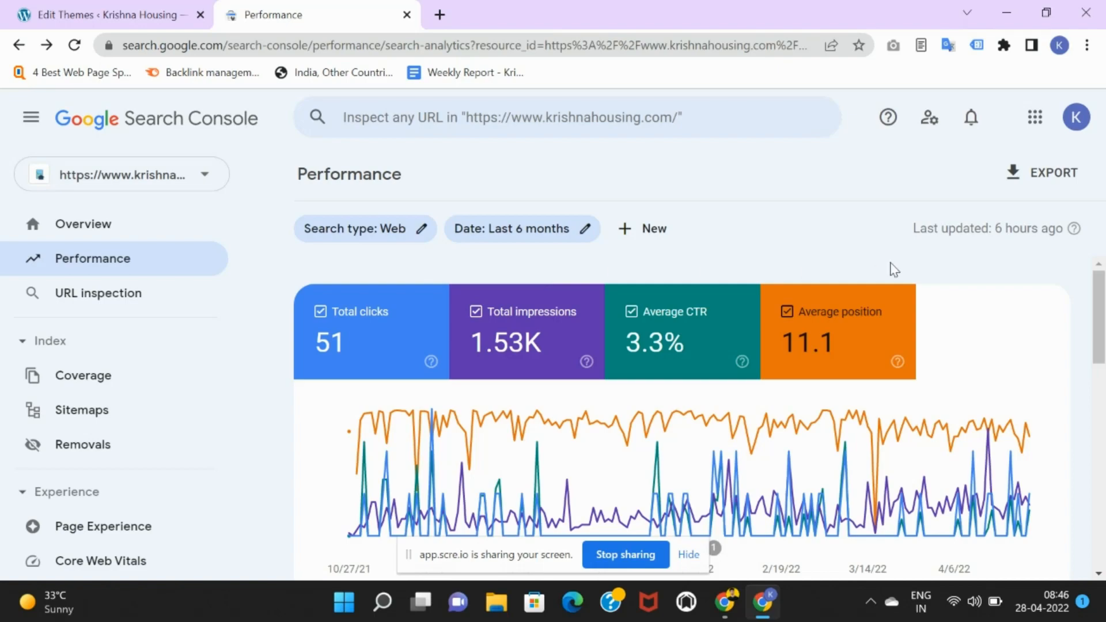
scroll(836, 300, "down", 5)
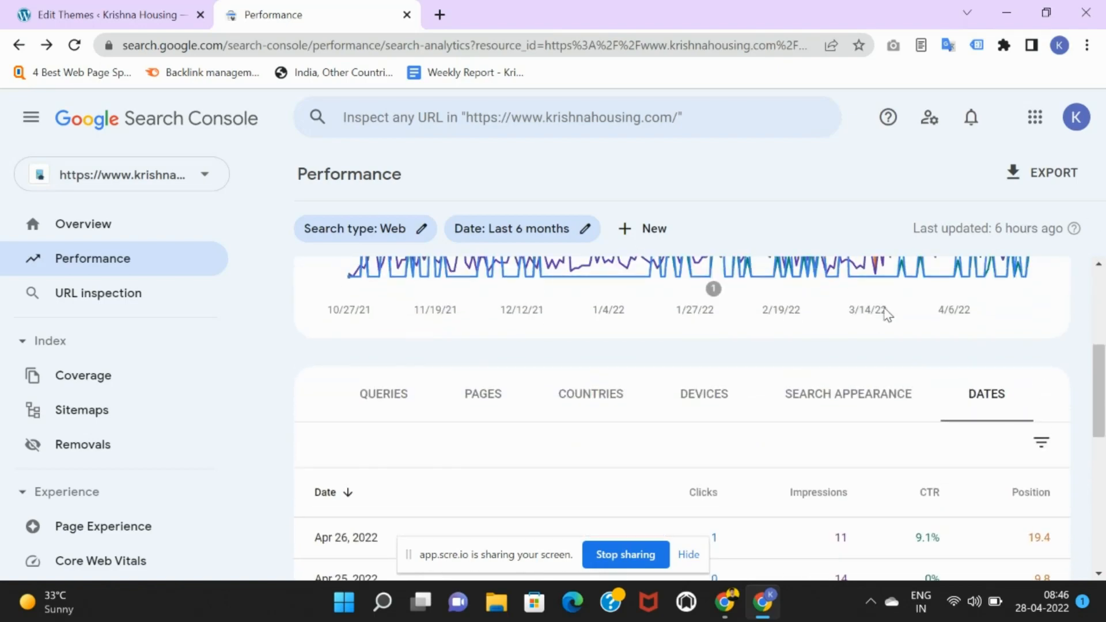
scroll(870, 317, "up", 3)
scroll(855, 329, "up", 2)
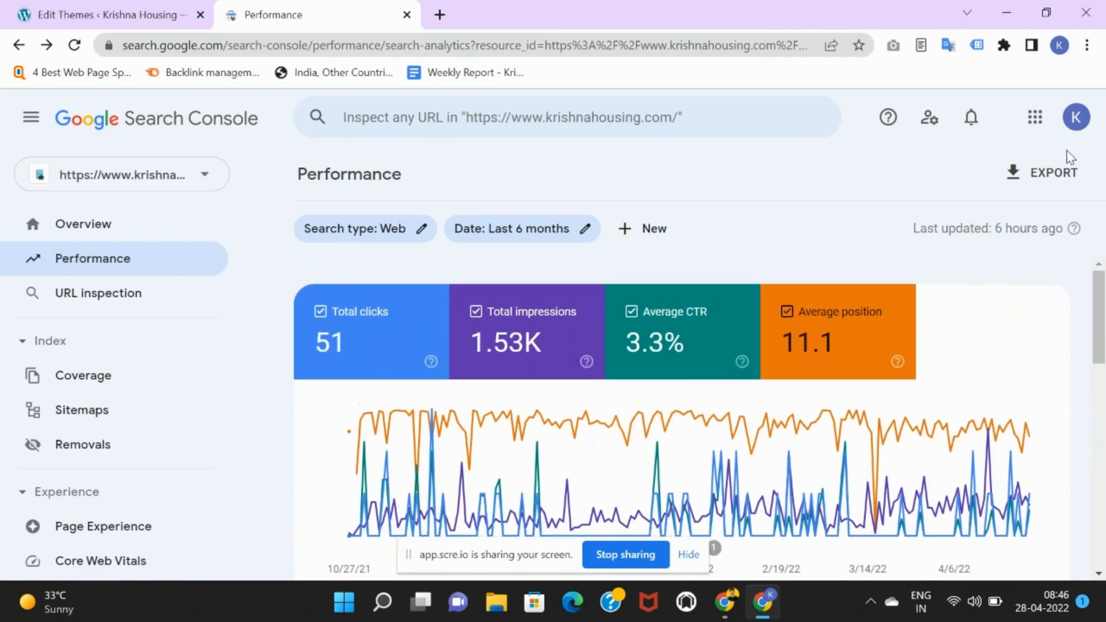
left_click(1050, 173)
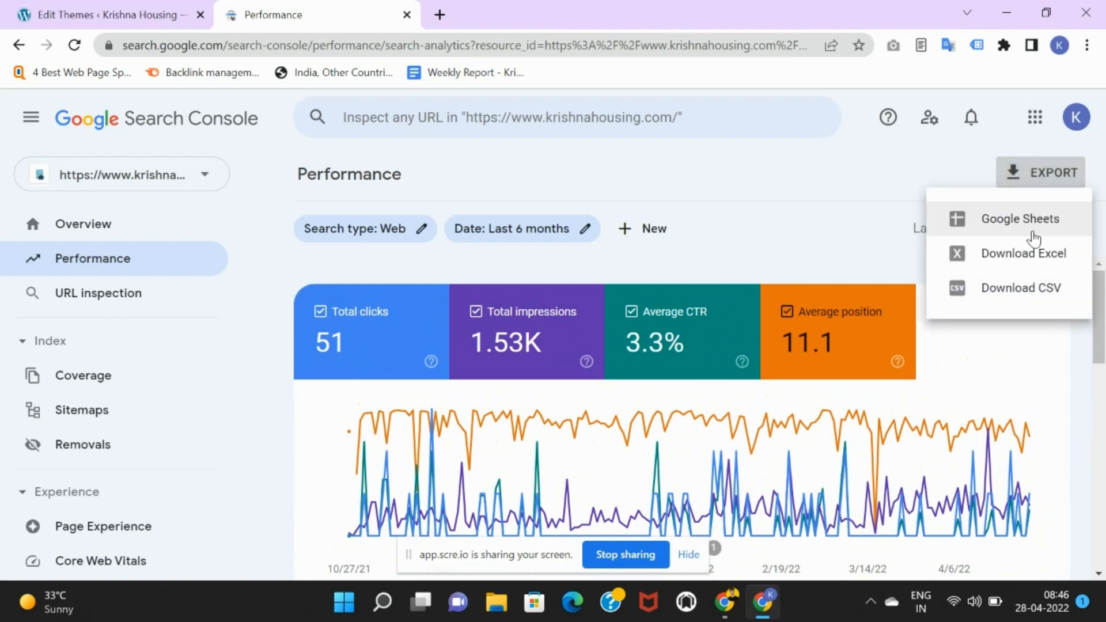
left_click(677, 194)
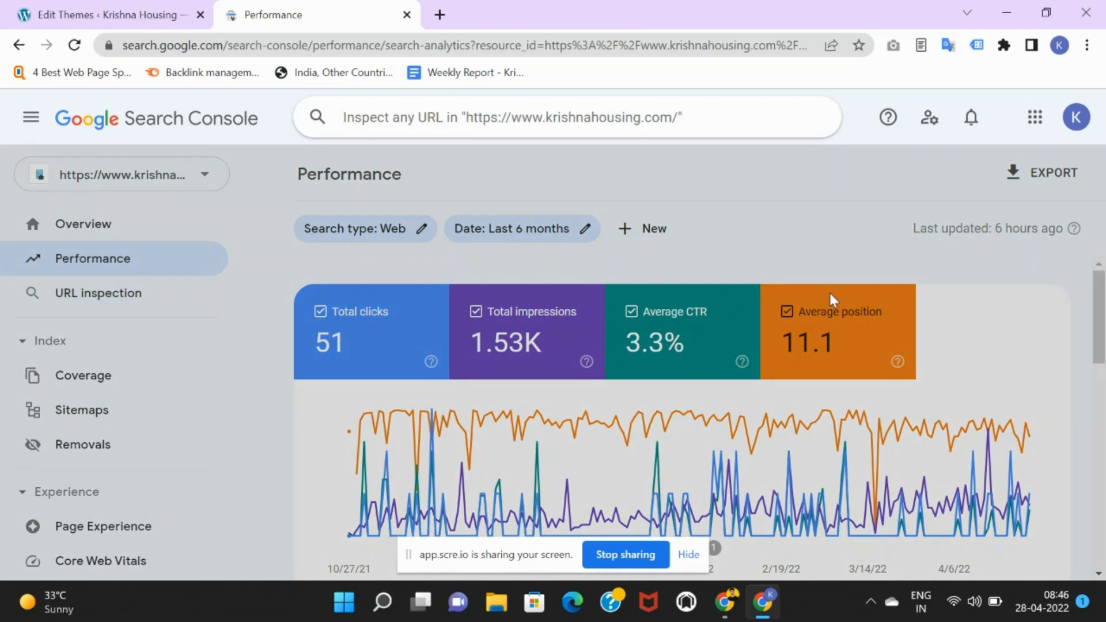
Open krishnahousing.com in a new browser tab and copy the homepage address.
left_click(141, 304)
left_click(106, 297)
left_click(440, 15)
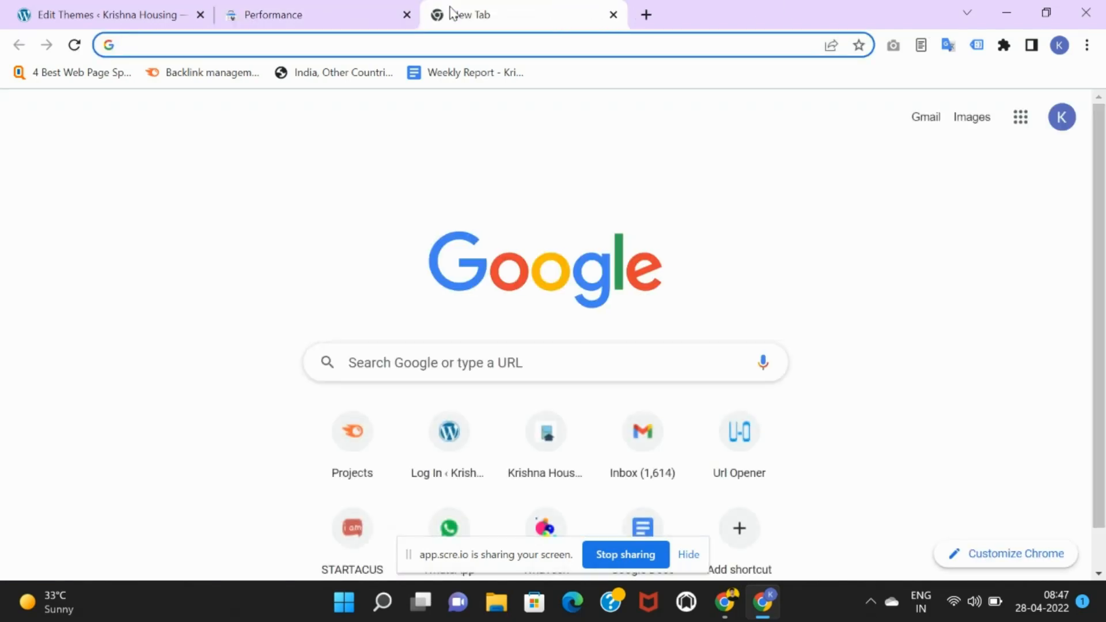
type("se")
key("BackSpace")
key("BackSpace")
key("BackSpace")
type("rkis")
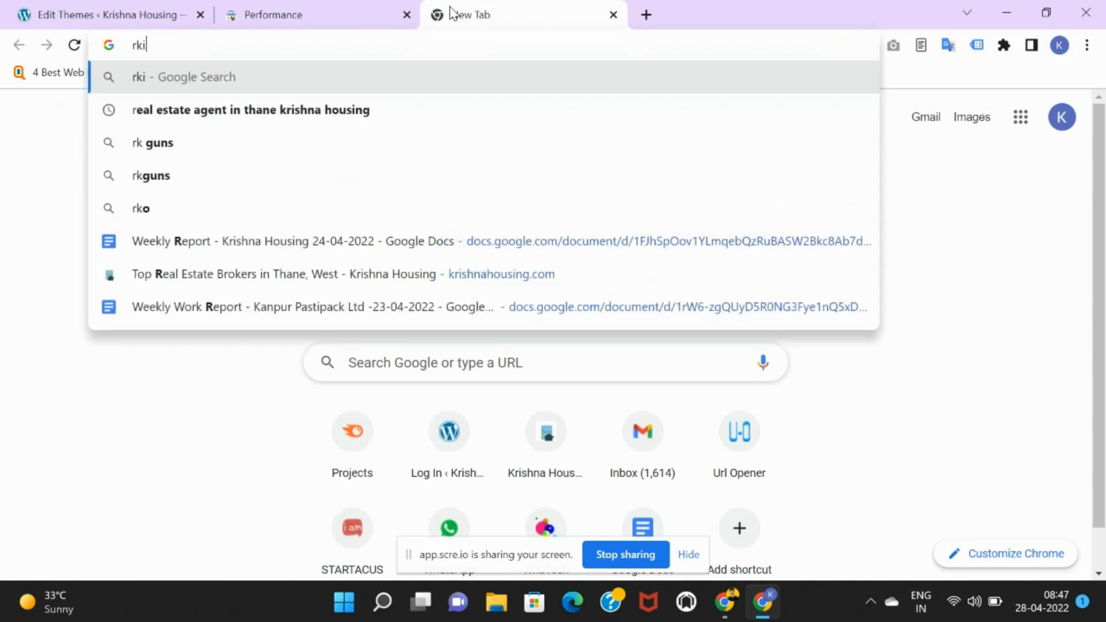
key("BackSpace")
key("BackSpace")
key("BackSpace")
key("BackSpace")
type("kri")
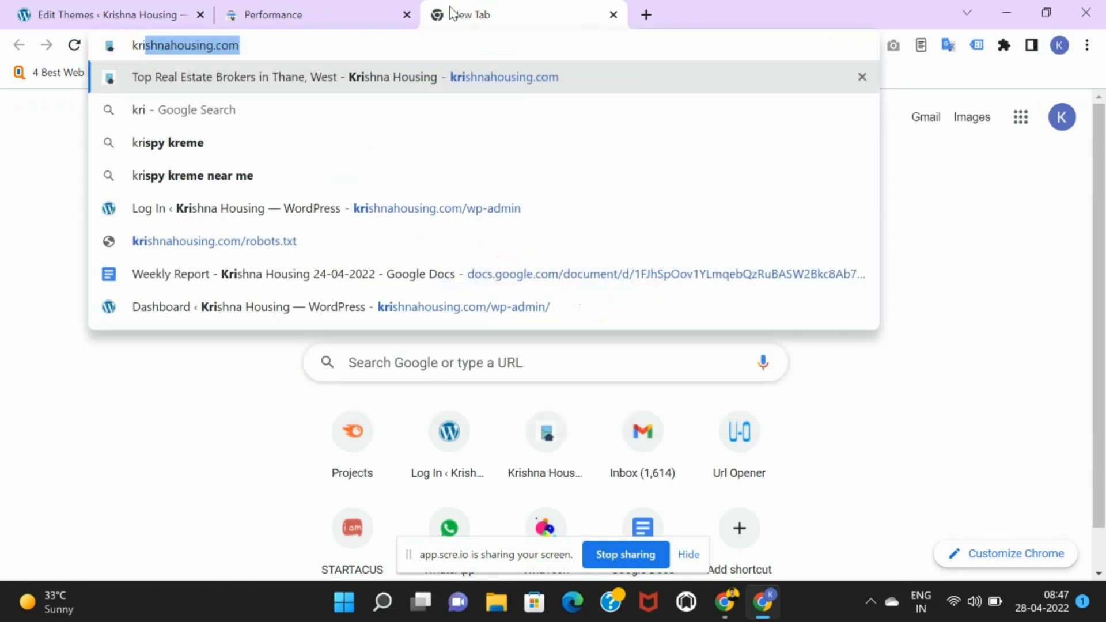
key("Return")
left_click(444, 46)
key("ctrl+c")
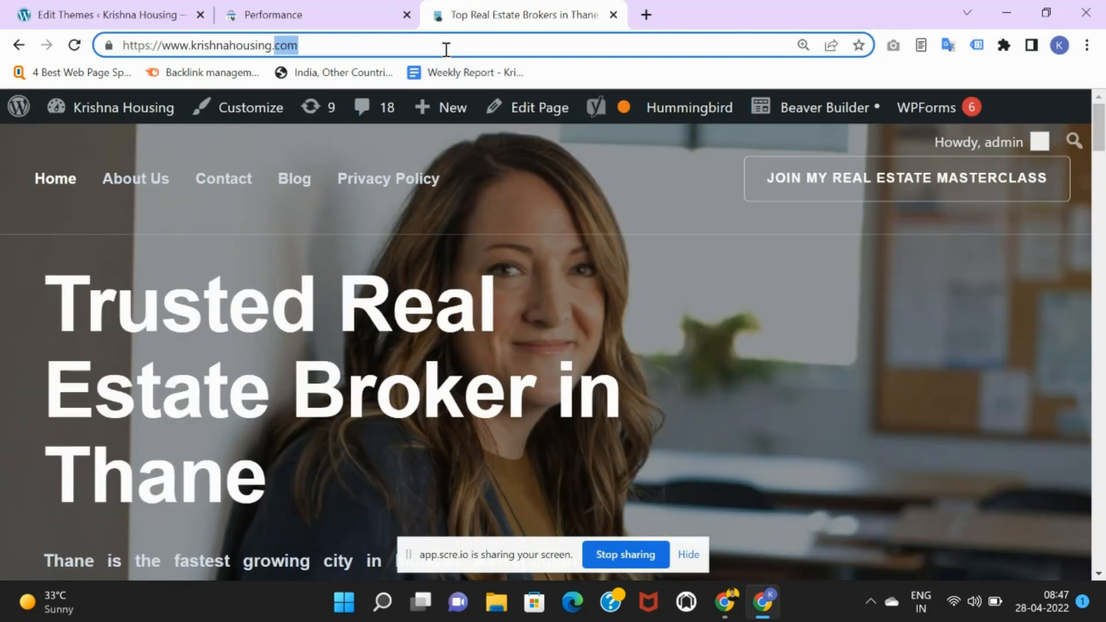
left_click(355, 23)
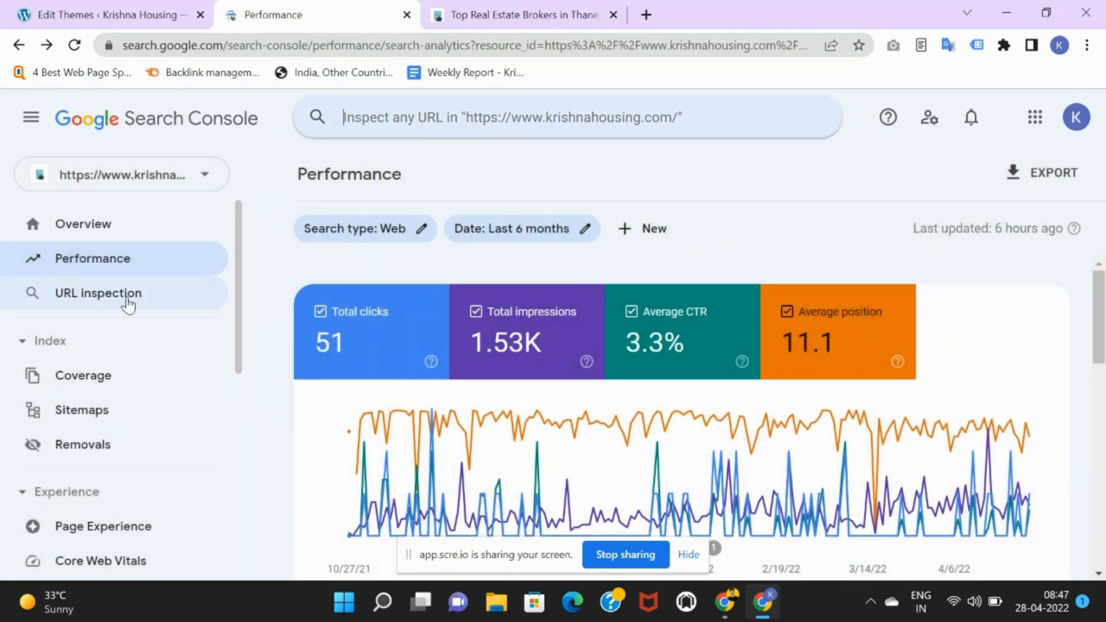
left_click(130, 297)
key("ctrl+v")
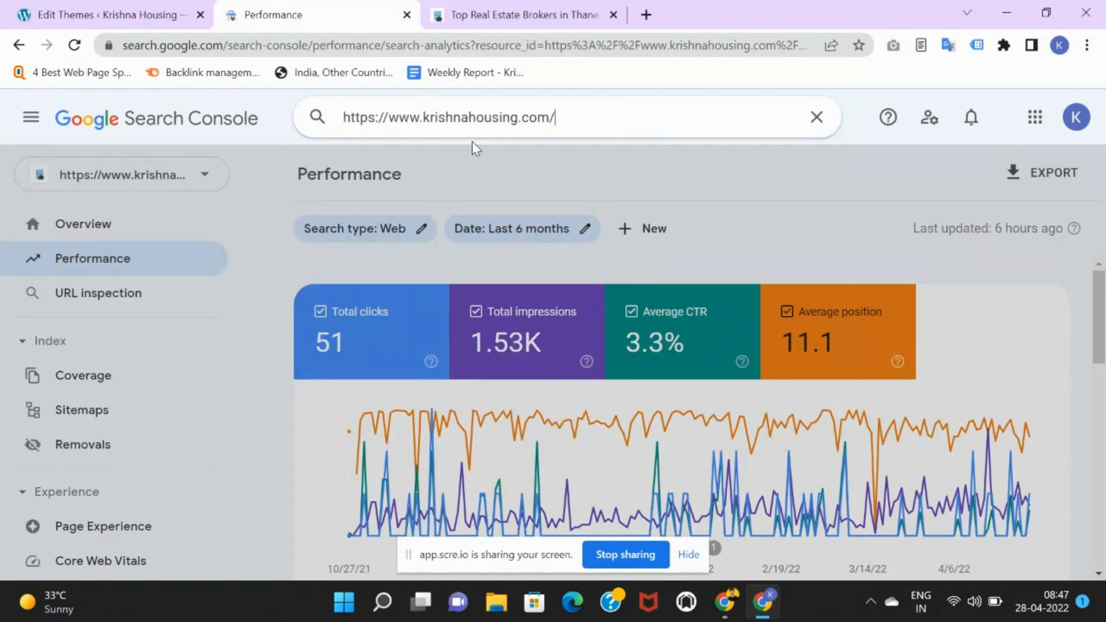
key("Return")
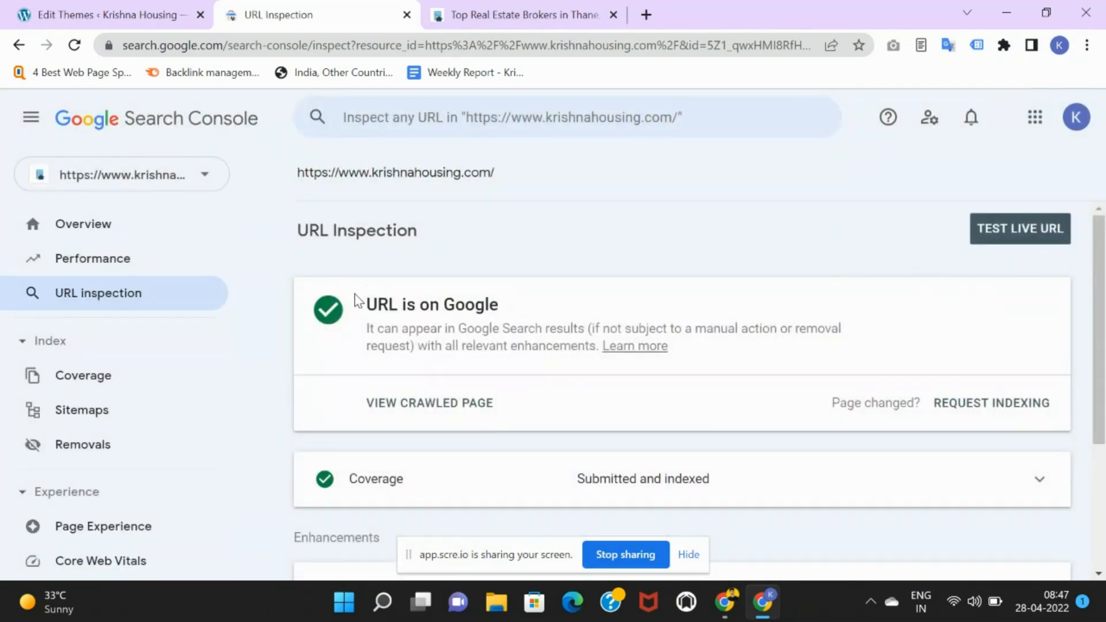
Check the inspected URL's Google index status and expand its Coverage details.
left_click_drag(367, 304, 507, 303)
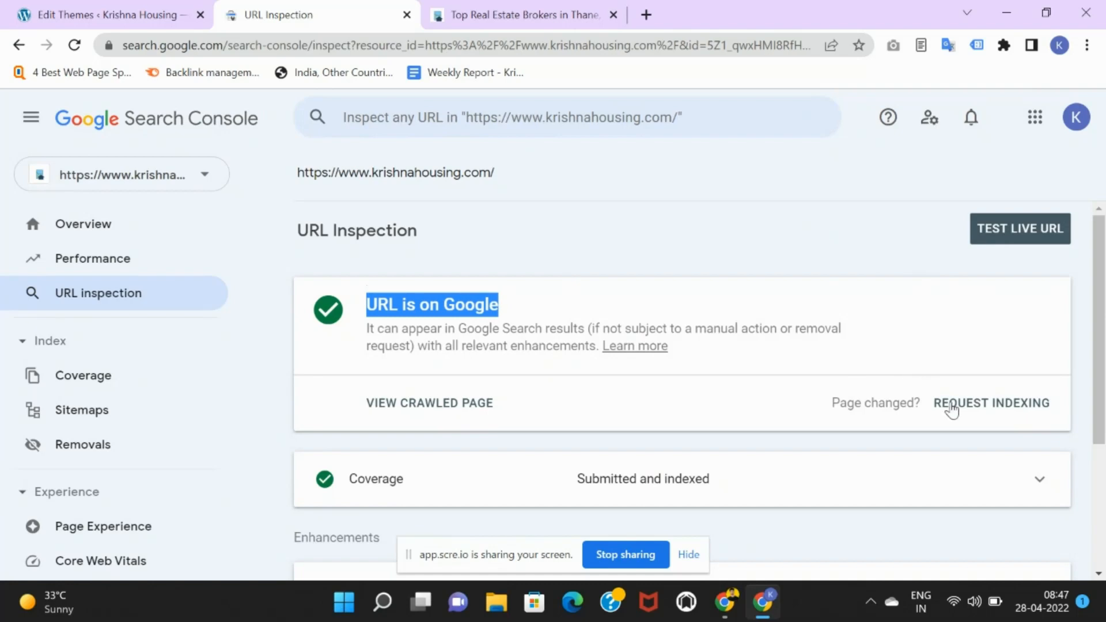
scroll(760, 365, "down", 2)
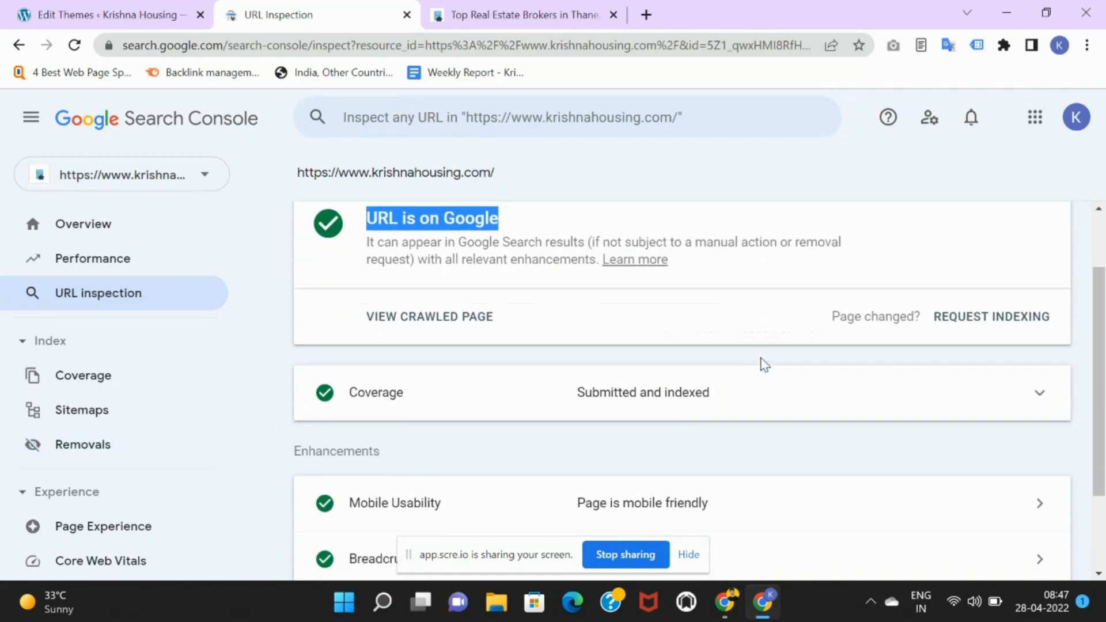
scroll(486, 358, "up", 1)
left_click(996, 389)
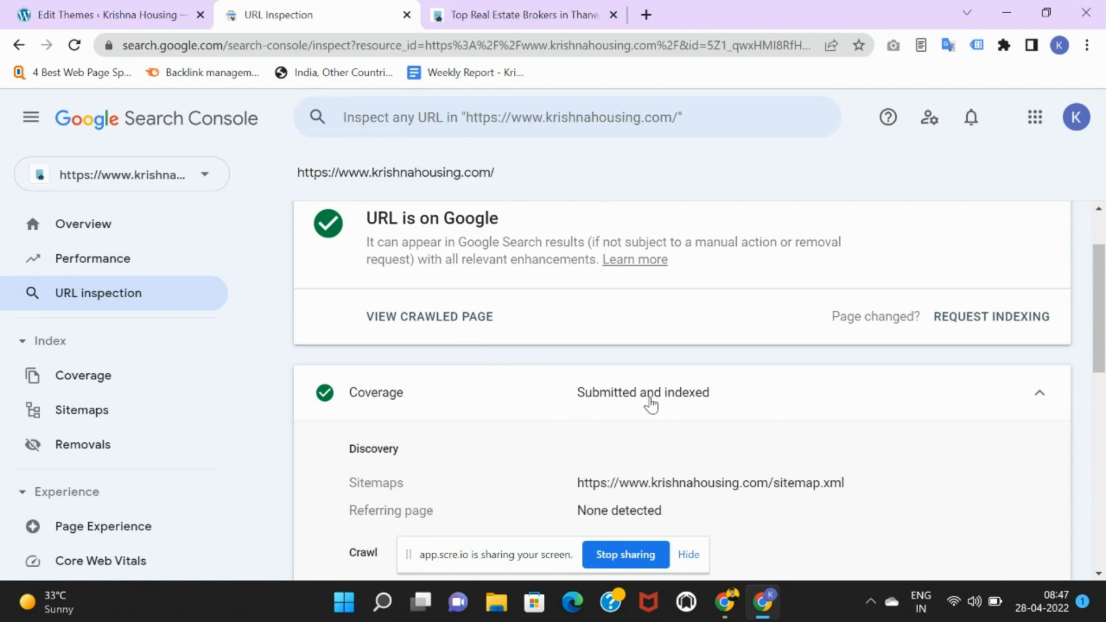
scroll(804, 405, "down", 3)
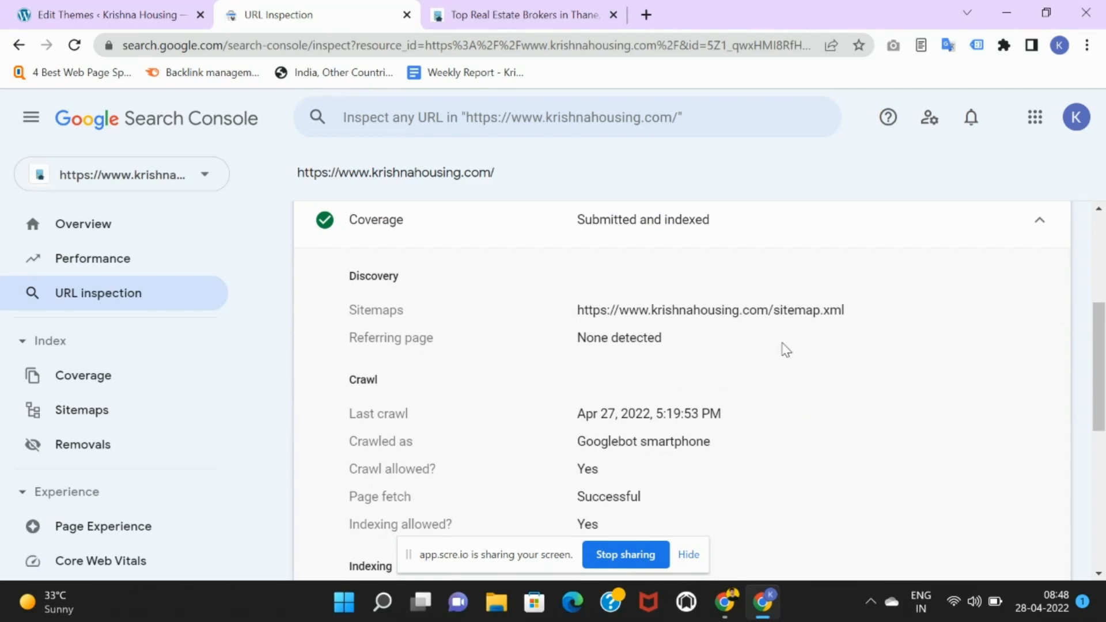
Examine the Coverage details: last crawl date, crawl permission, page fetch, indexing permission and user-declared canonical.
scroll(781, 349, "down", 1)
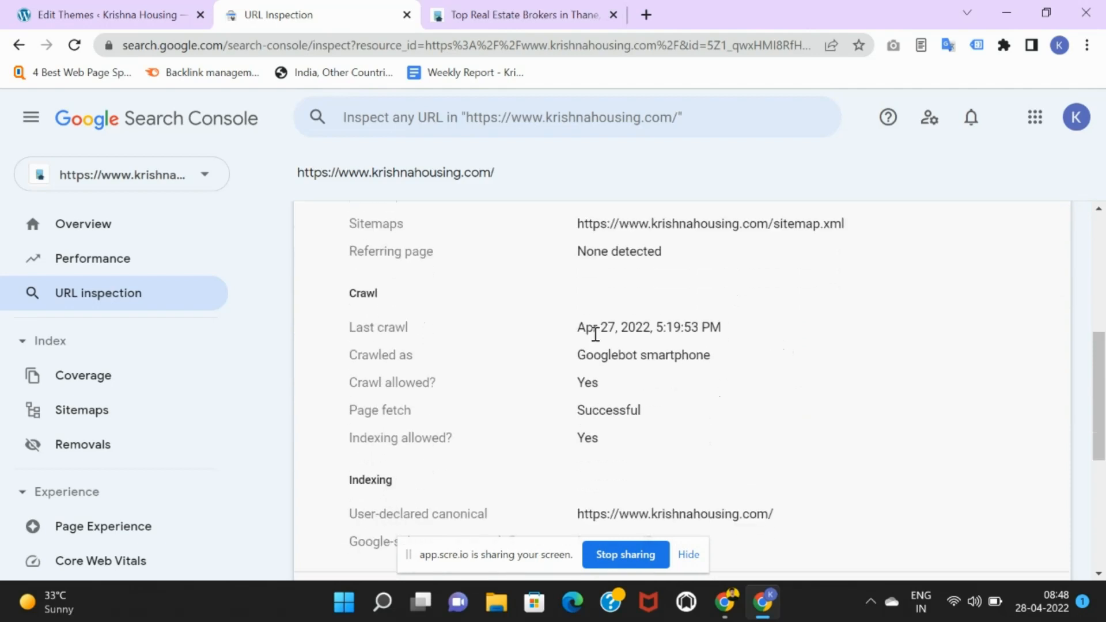
left_click_drag(577, 336, 800, 344)
left_click(800, 348)
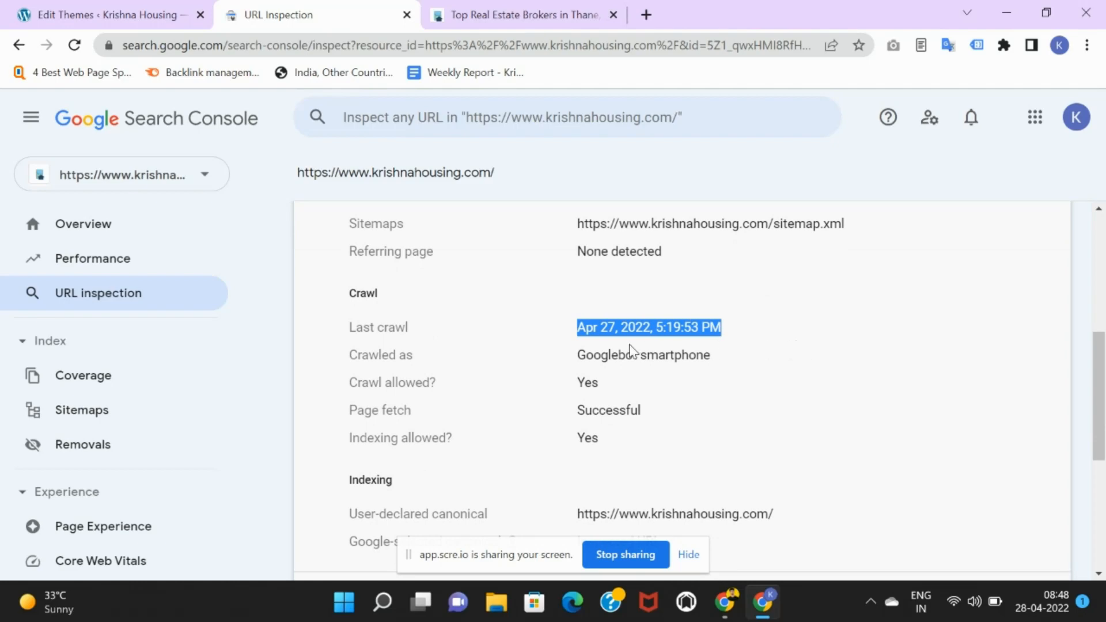
left_click(748, 329)
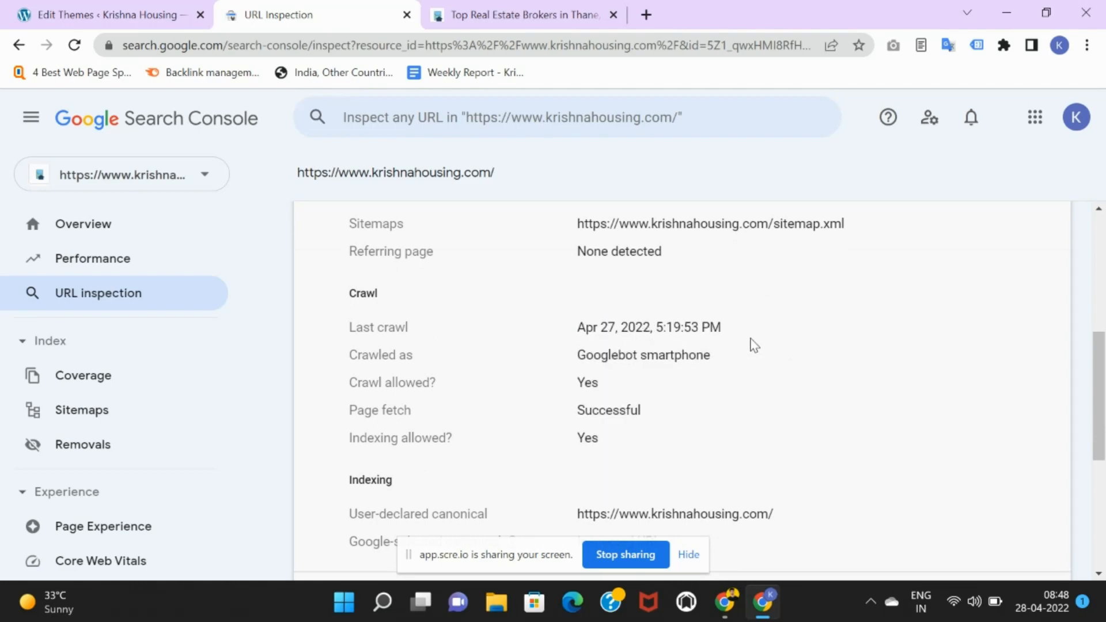
scroll(738, 337, "down", 1)
scroll(737, 337, "up", 2)
scroll(737, 337, "down", 2)
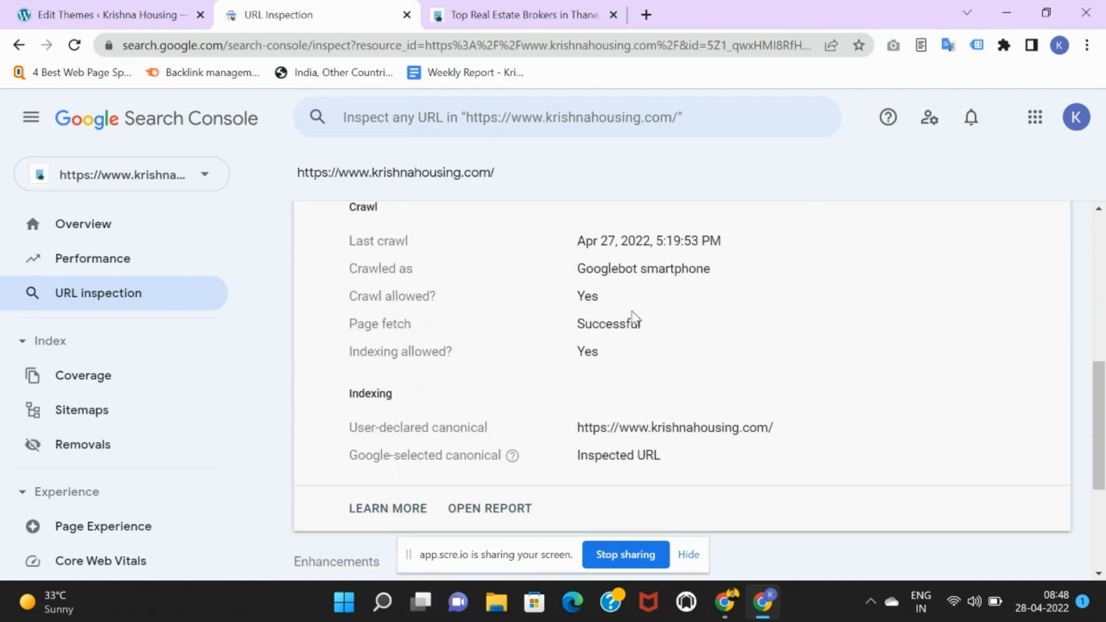
left_click_drag(623, 304, 570, 299)
left_click_drag(664, 323, 575, 351)
scroll(593, 420, "down", 1)
left_click_drag(803, 340, 578, 346)
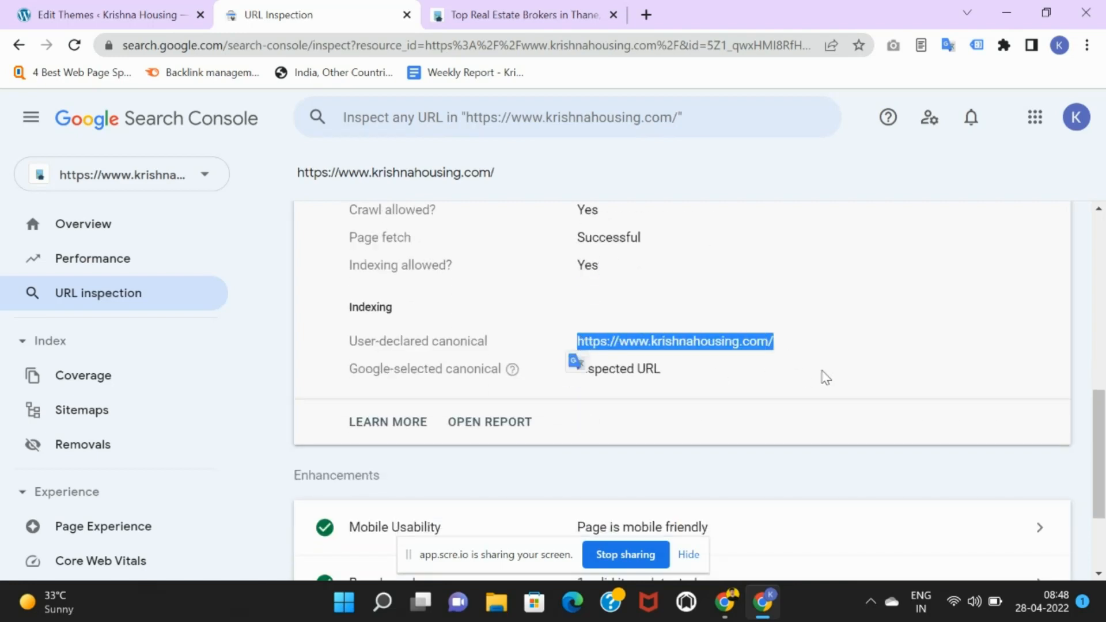
Review the page's enhancements, open the Sitelinks searchbox result and expand its detected item.
scroll(807, 379, "down", 2)
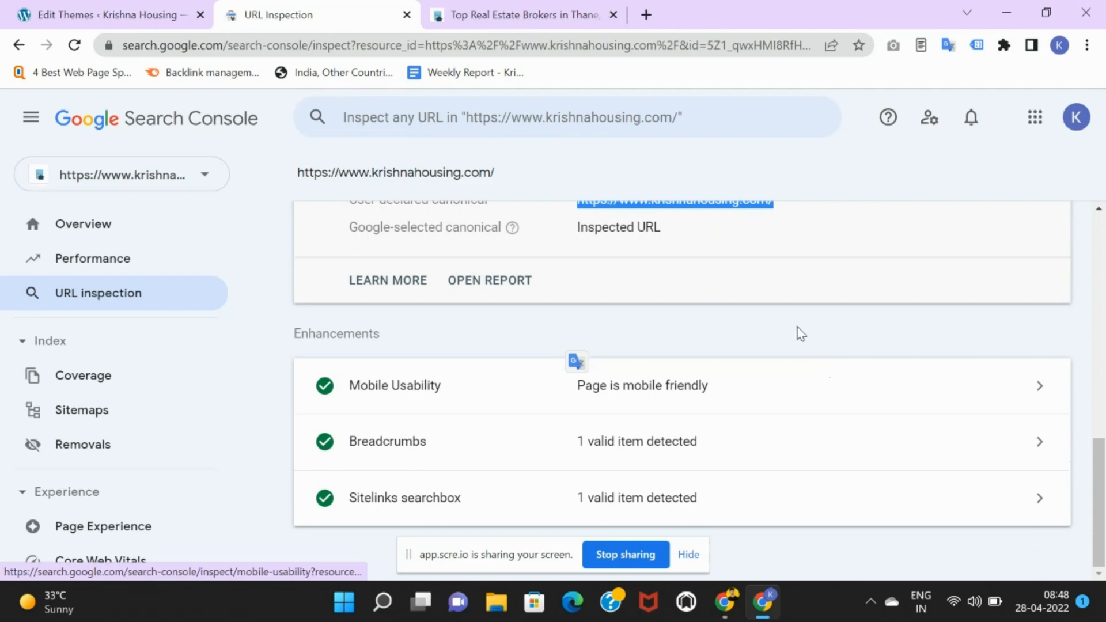
scroll(797, 331, "up", 3)
scroll(797, 332, "down", 3)
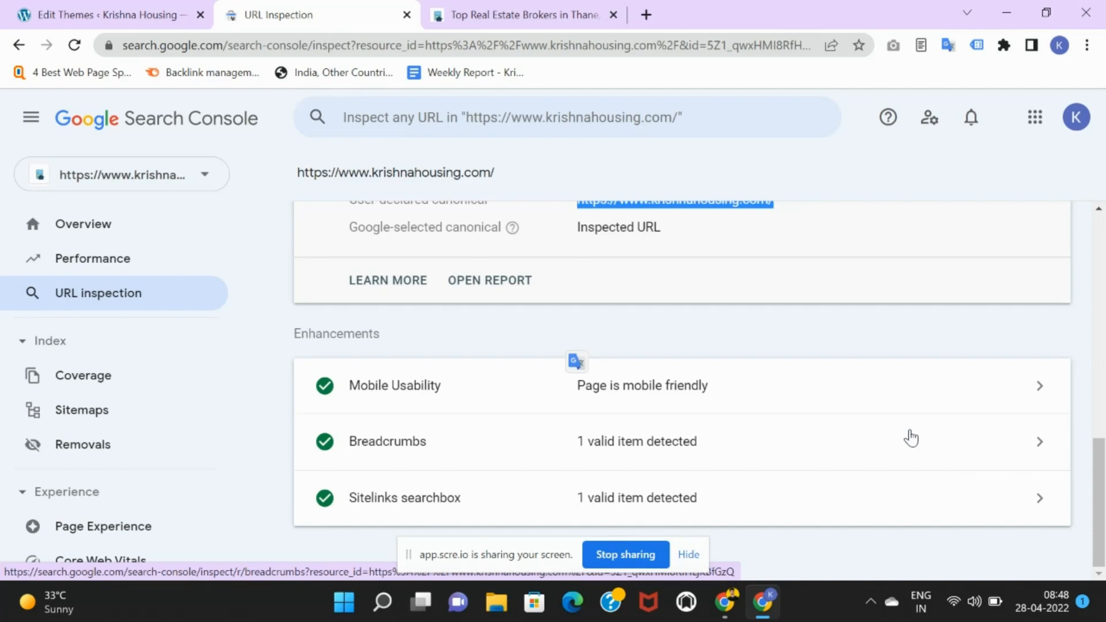
left_click(938, 488)
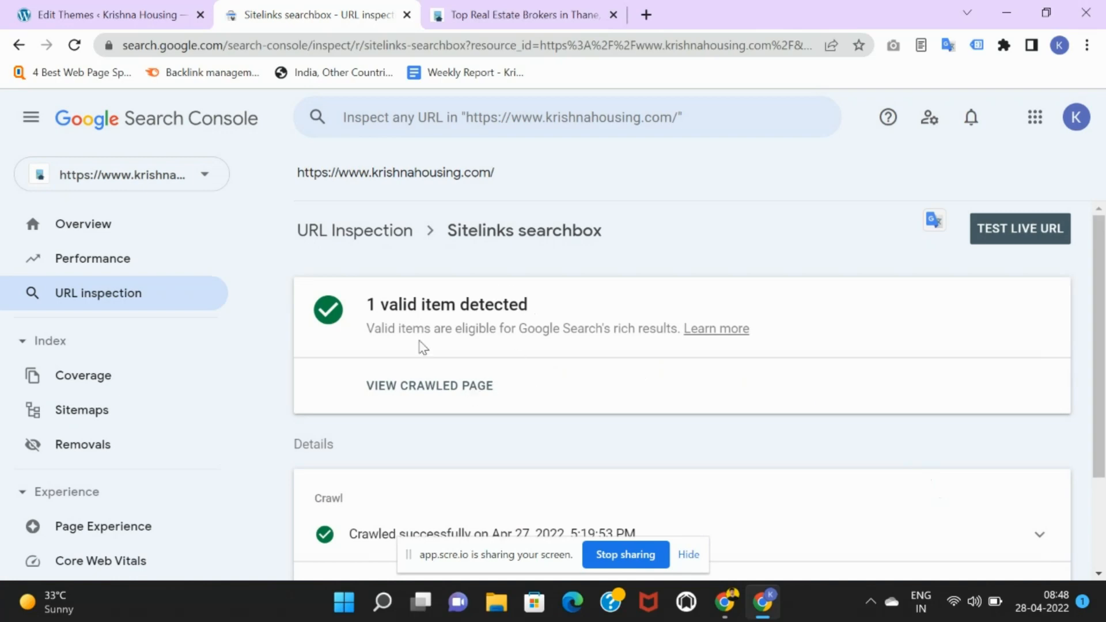
scroll(592, 370, "down", 2)
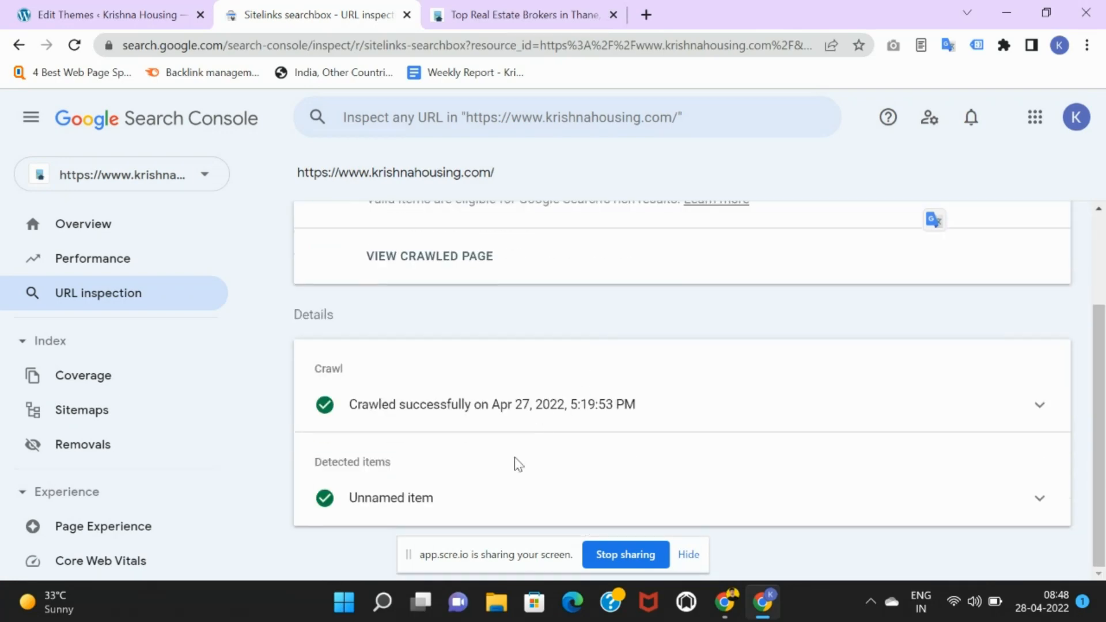
left_click(1028, 506)
scroll(1006, 499, "down", 3)
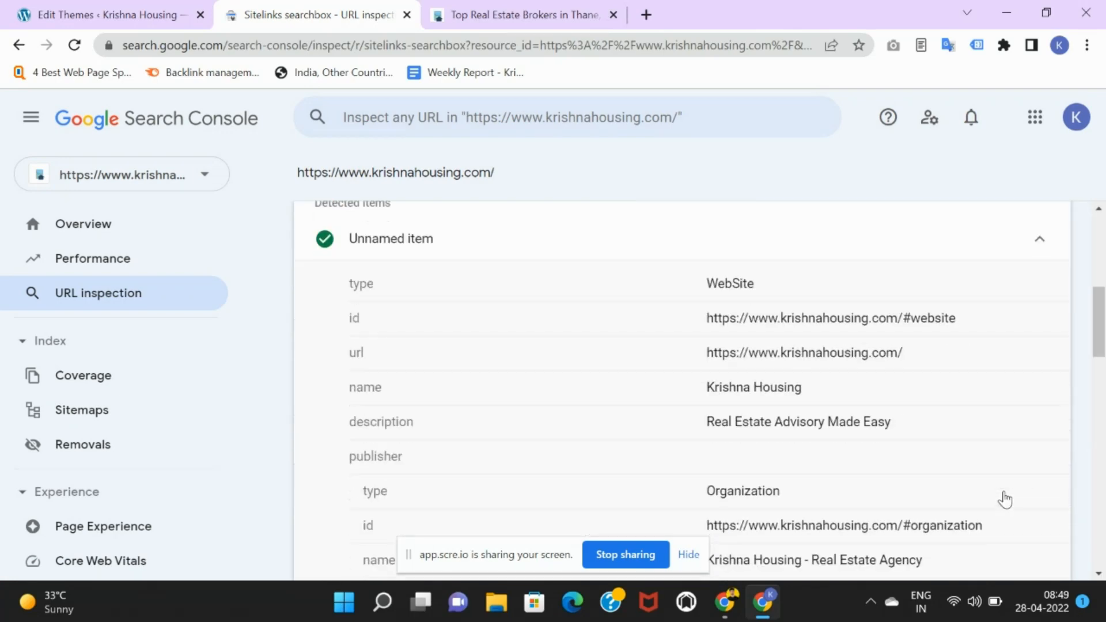
Read through the detected Sitelinks searchbox item's website, publisher, logo, image and search action properties.
scroll(589, 392, "up", 6)
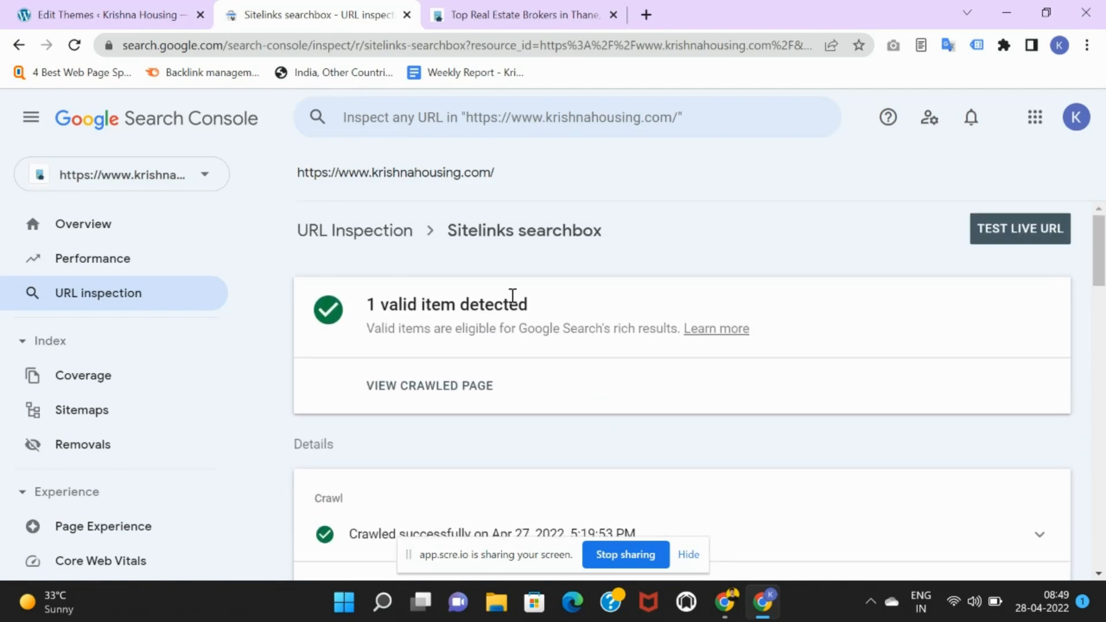
scroll(1008, 363, "down", 6)
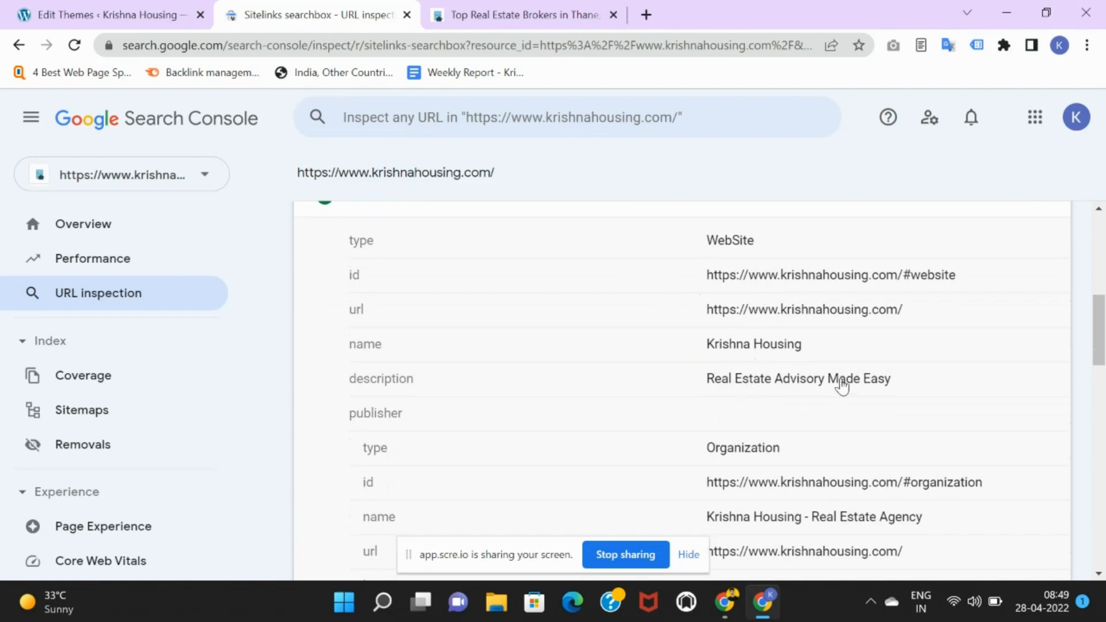
scroll(827, 388, "down", 1)
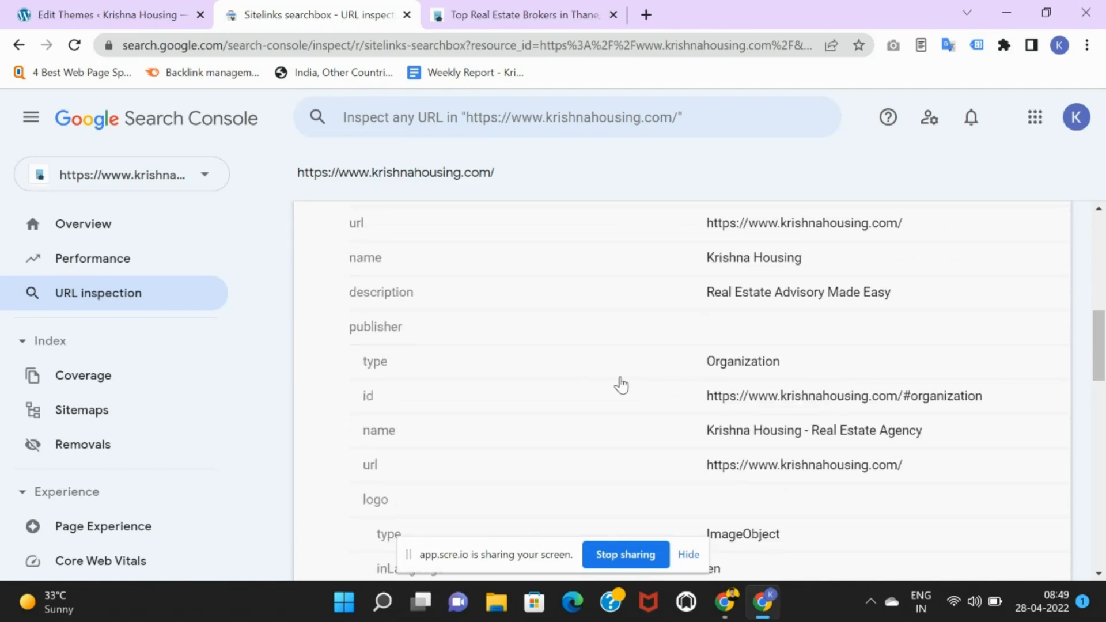
scroll(781, 383, "down", 6)
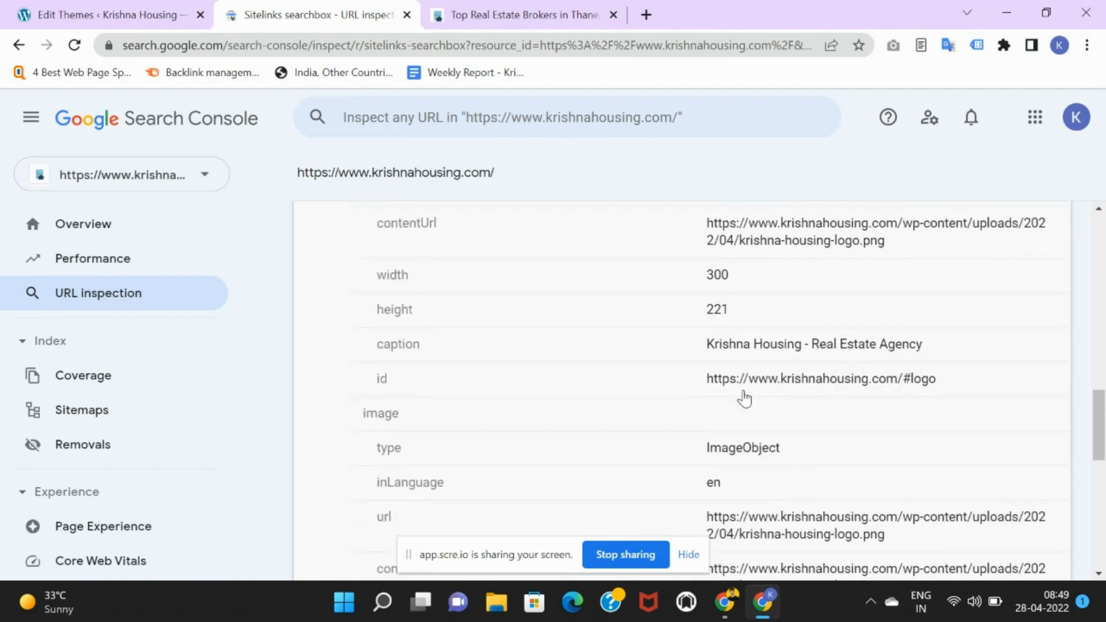
scroll(807, 439, "down", 7)
scroll(825, 425, "up", 1)
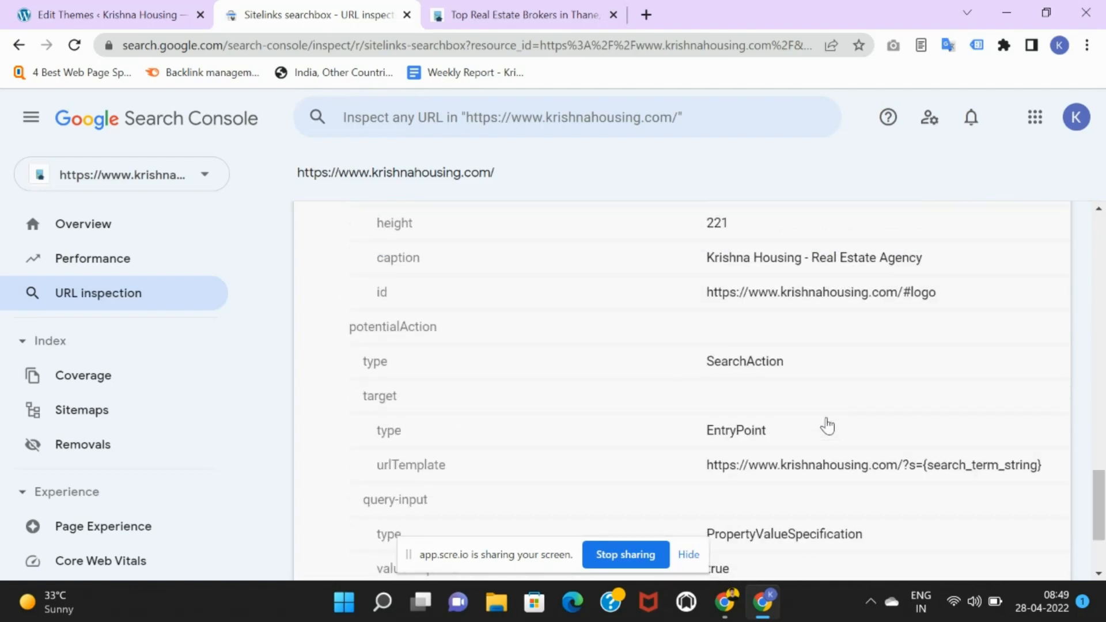
scroll(828, 426, "up", 15)
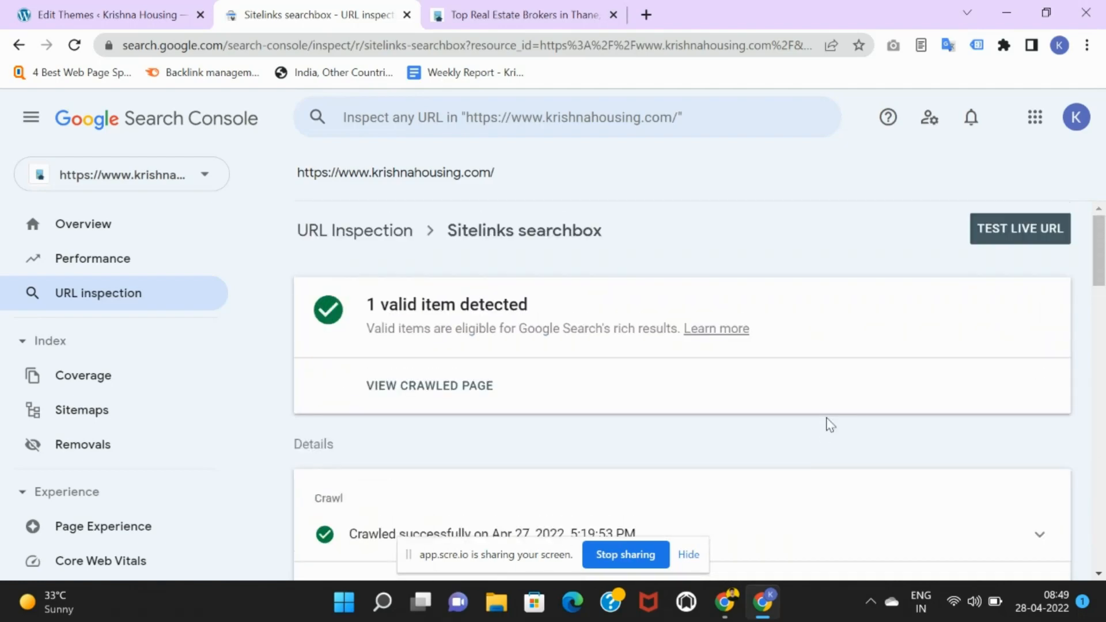
Go back to the main URL Inspection result and run a live test of the homepage URL.
left_click(356, 242)
scroll(945, 305, "down", 3)
scroll(979, 306, "up", 3)
left_click(1005, 247)
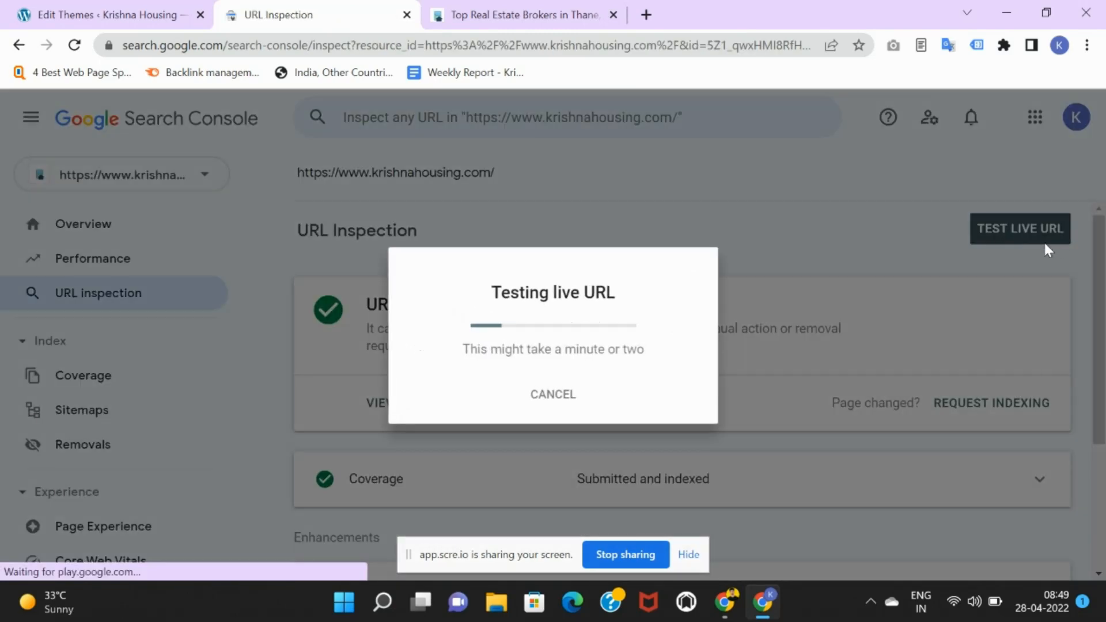
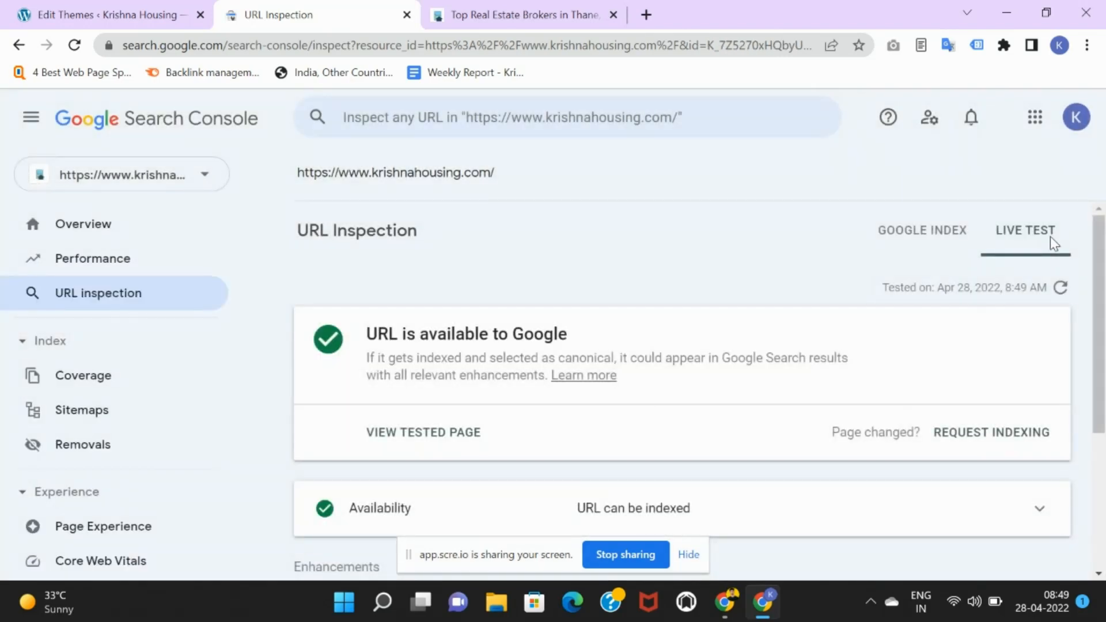
Review the live test's availability and enhancement results, and switch back to the Google Index result.
scroll(1050, 239, "down", 4)
scroll(1105, 272, "up", 4)
scroll(605, 271, "down", 3)
scroll(890, 275, "up", 3)
left_click(920, 232)
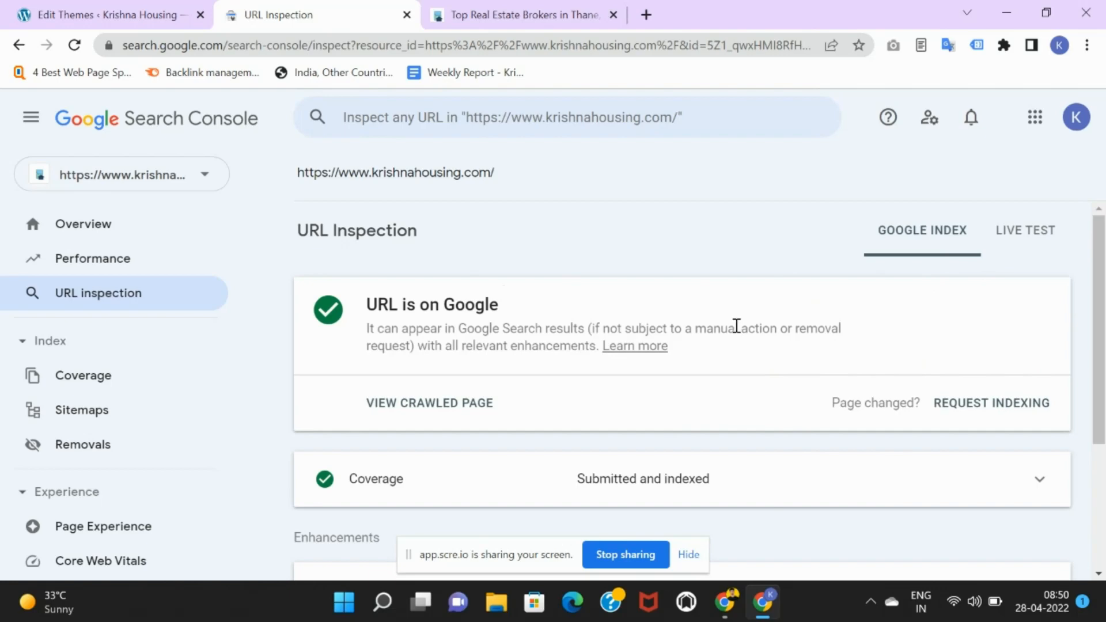
Return to the homepage's live test result and review its availability and enhancements.
left_click(1034, 230)
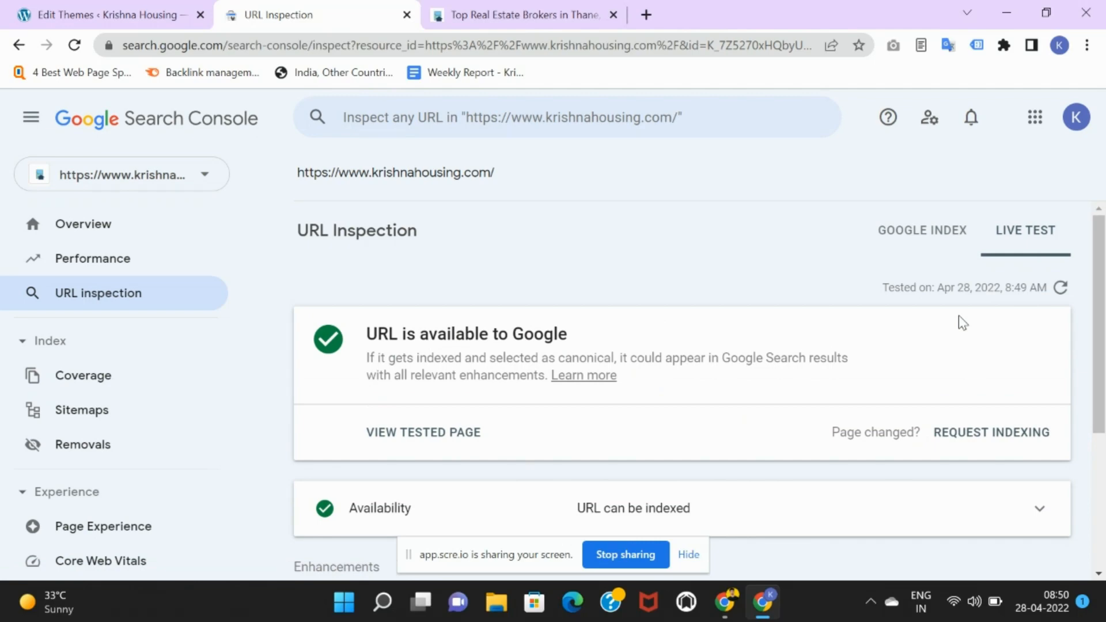
scroll(901, 415, "down", 4)
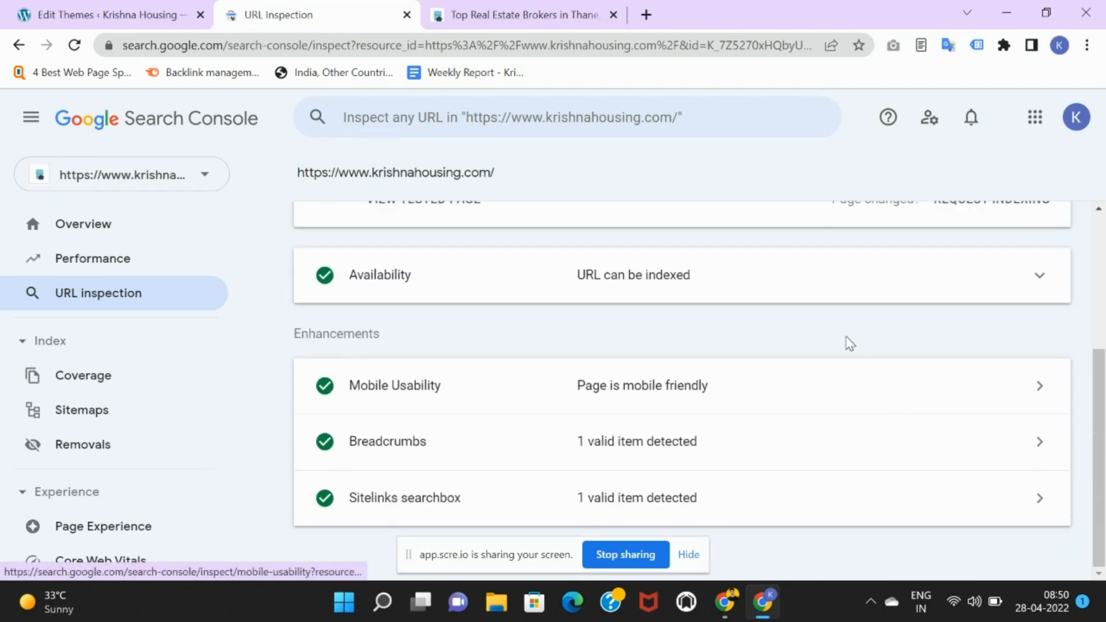
scroll(749, 345, "up", 4)
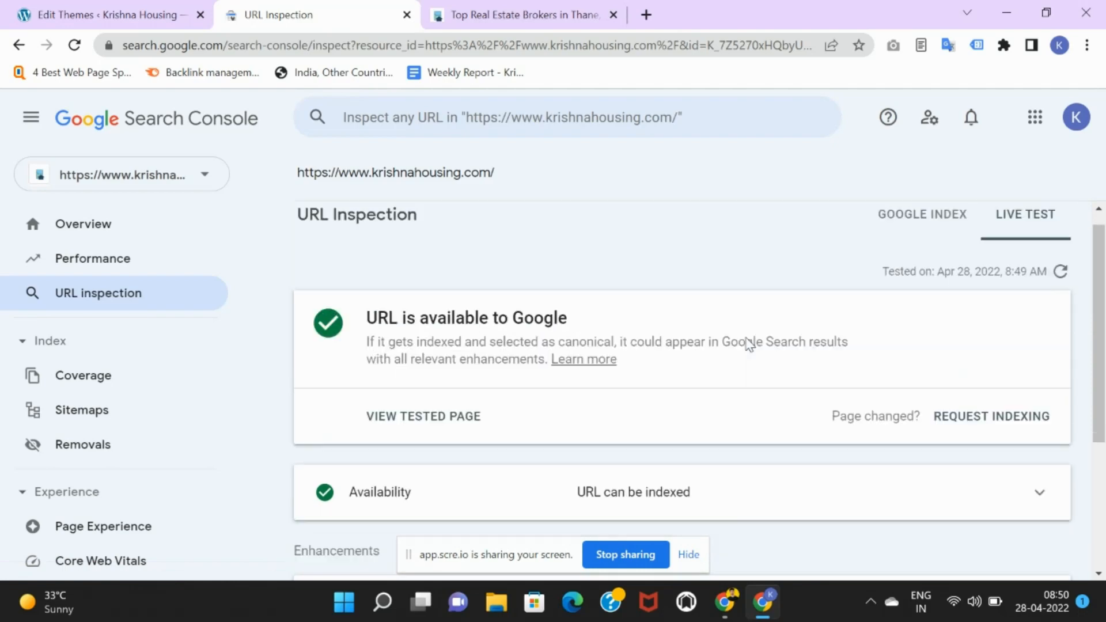
scroll(586, 336, "down", 1)
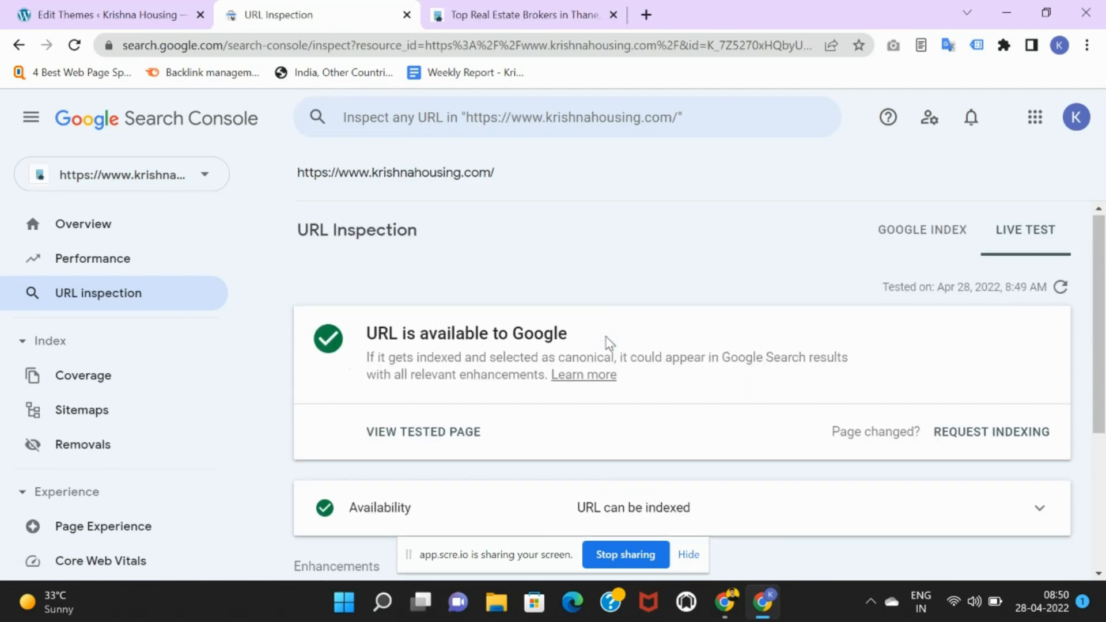
scroll(622, 347, "down", 3)
scroll(881, 378, "up", 4)
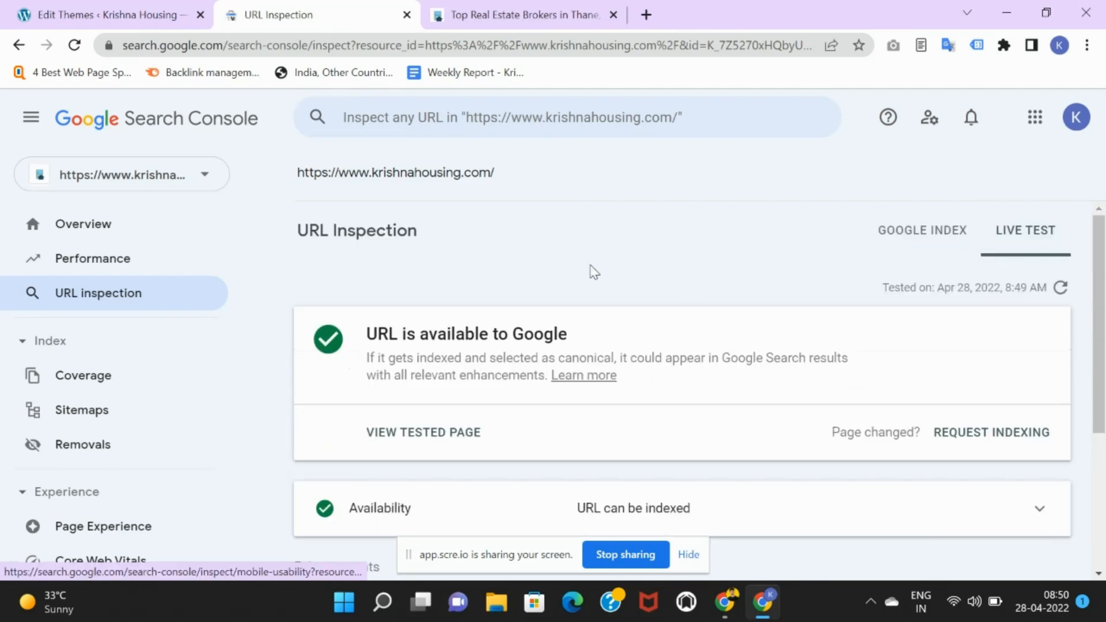
Switch to the homepage's Google Index result and review its coverage and enhancements.
left_click(931, 234)
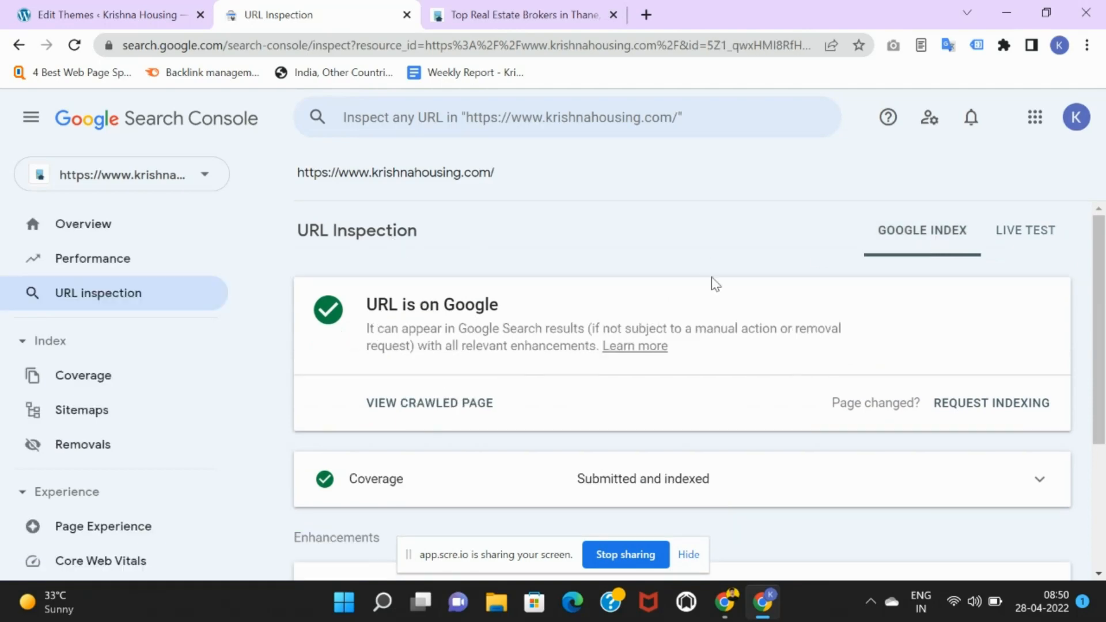
scroll(793, 353, "down", 3)
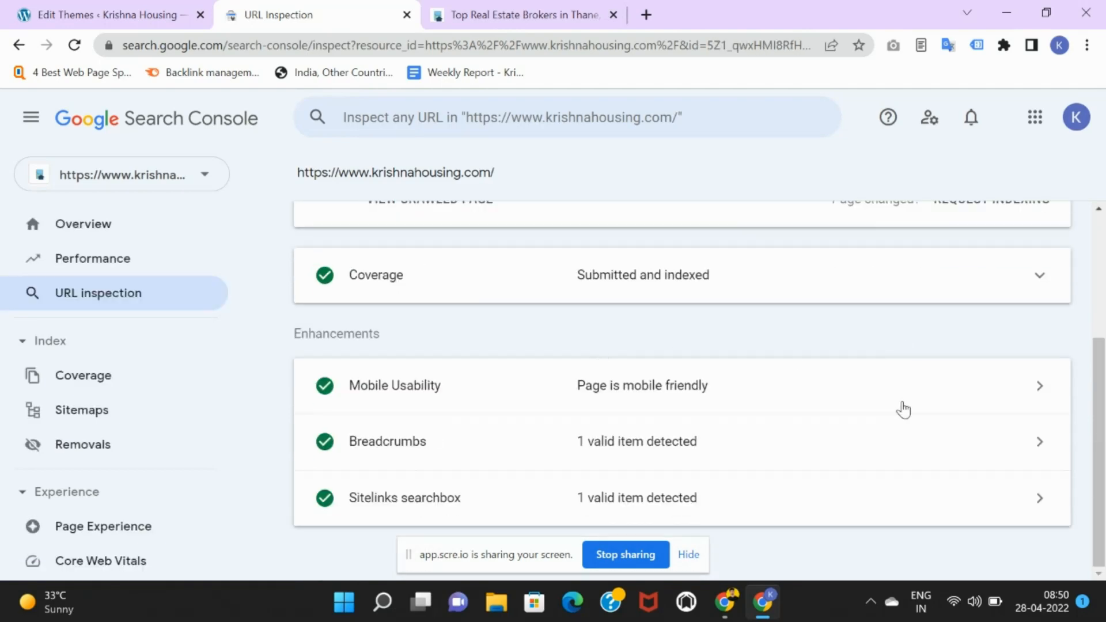
scroll(895, 303, "up", 2)
scroll(894, 304, "up", 1)
scroll(894, 304, "down", 3)
scroll(797, 202, "up", 3)
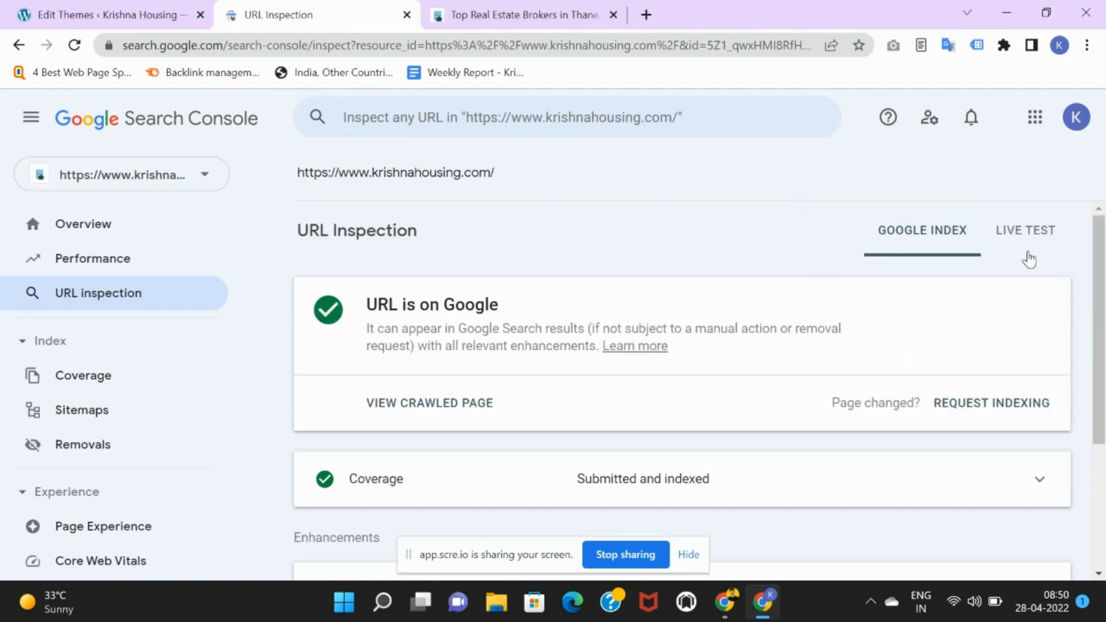
Request indexing of the homepage URL and dismiss the resulting message dialogs.
left_click(962, 407)
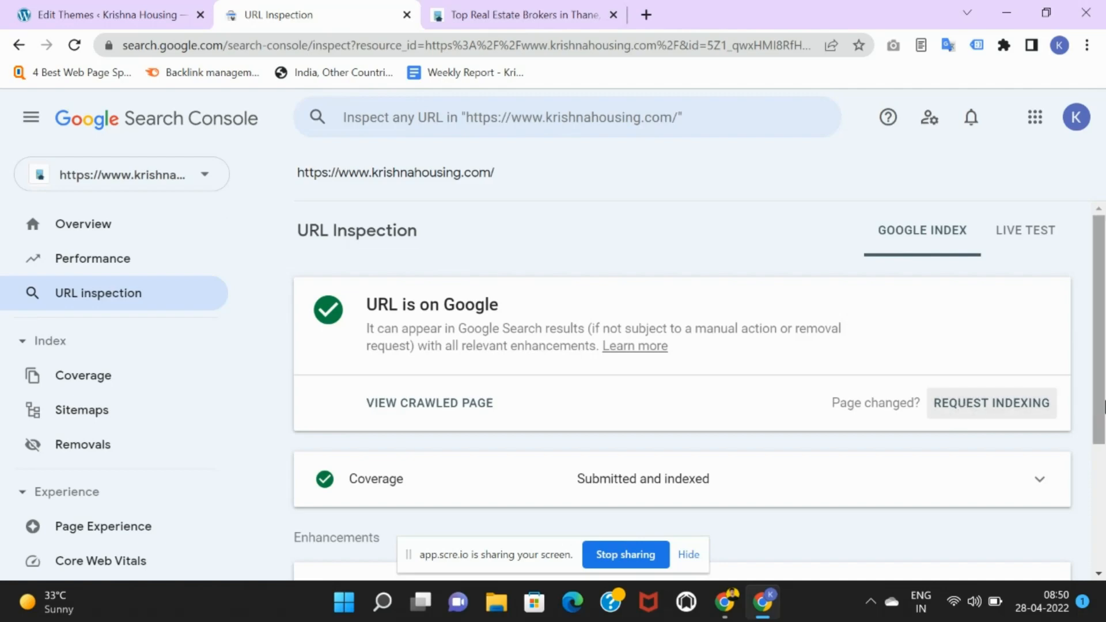
left_click(1028, 403)
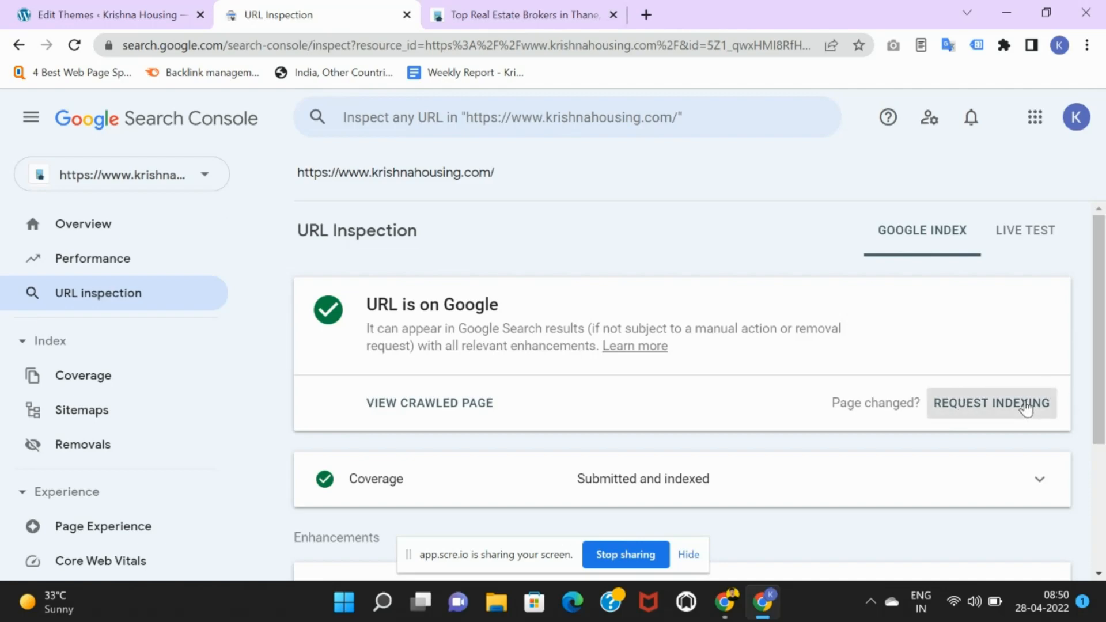
left_click(1026, 405)
scroll(1025, 405, "down", 3)
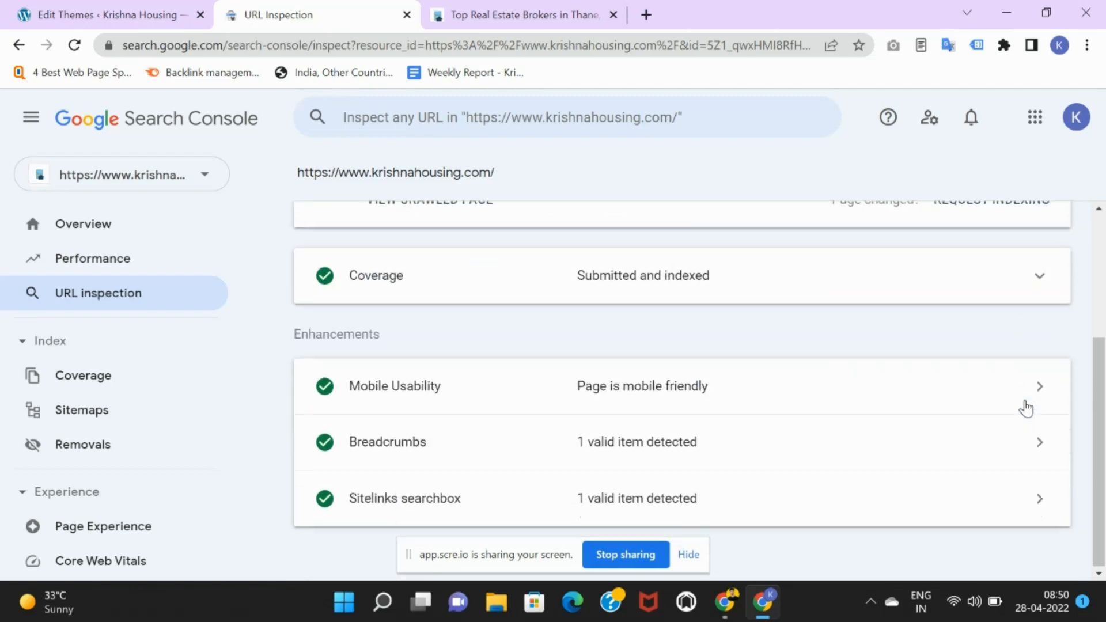
scroll(1025, 404, "up", 2)
left_click(1015, 385)
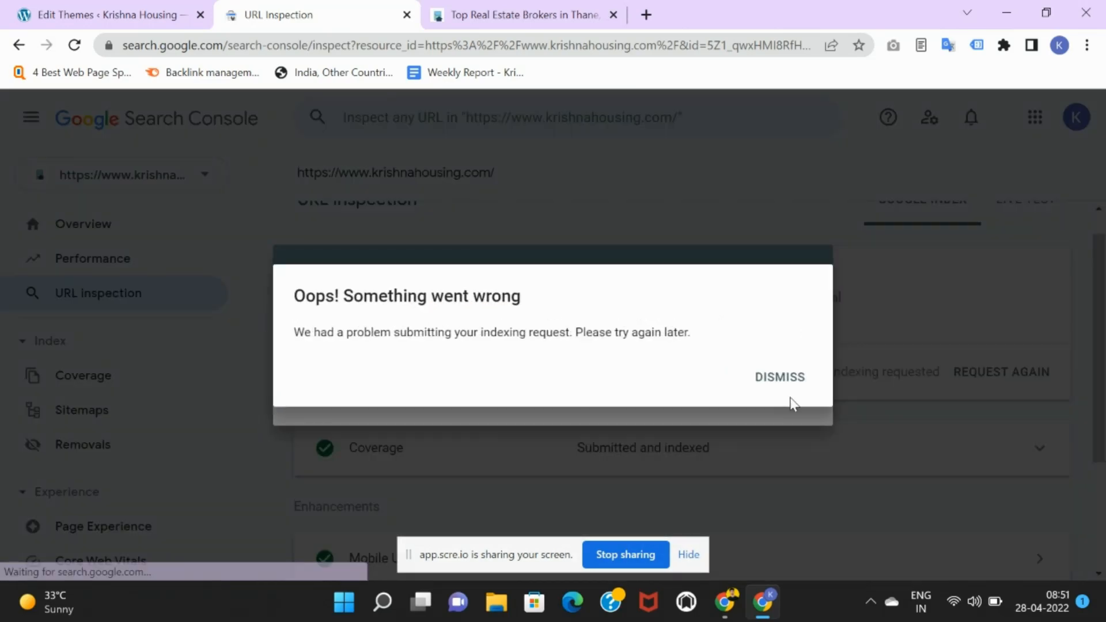
left_click(791, 379)
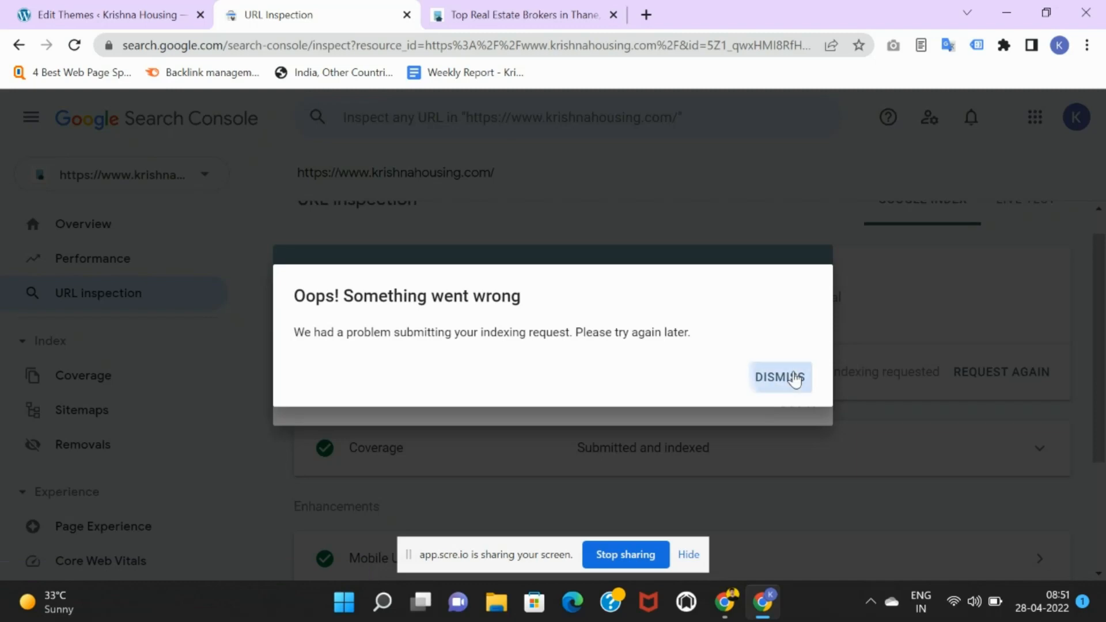
left_click(801, 398)
Submit the homepage's indexing request once more and close the dialogs that follow.
left_click(991, 362)
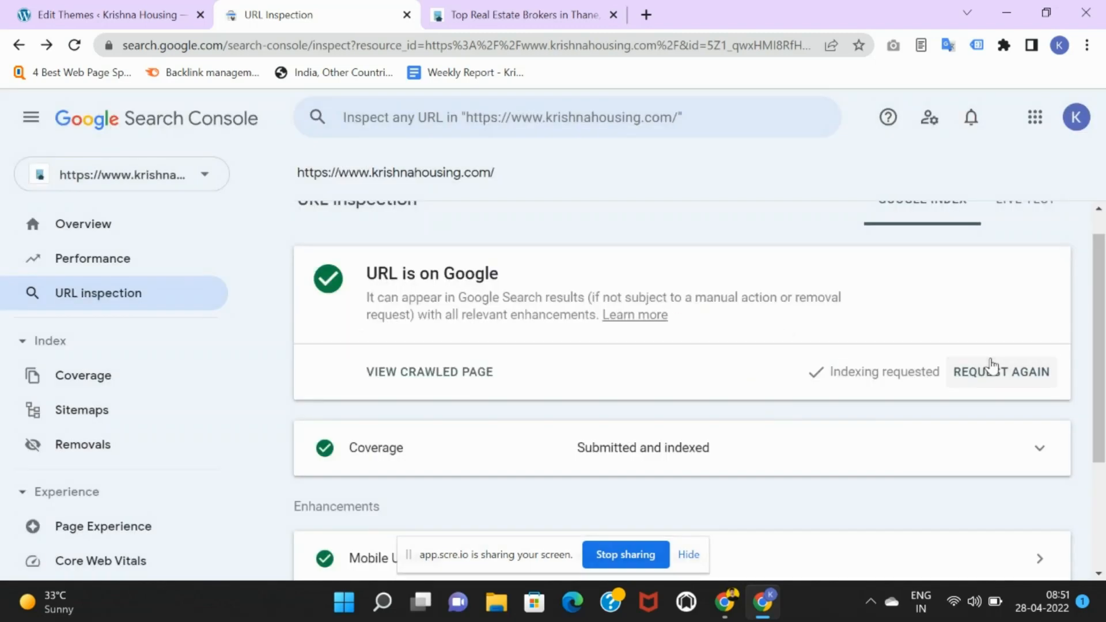
left_click(994, 375)
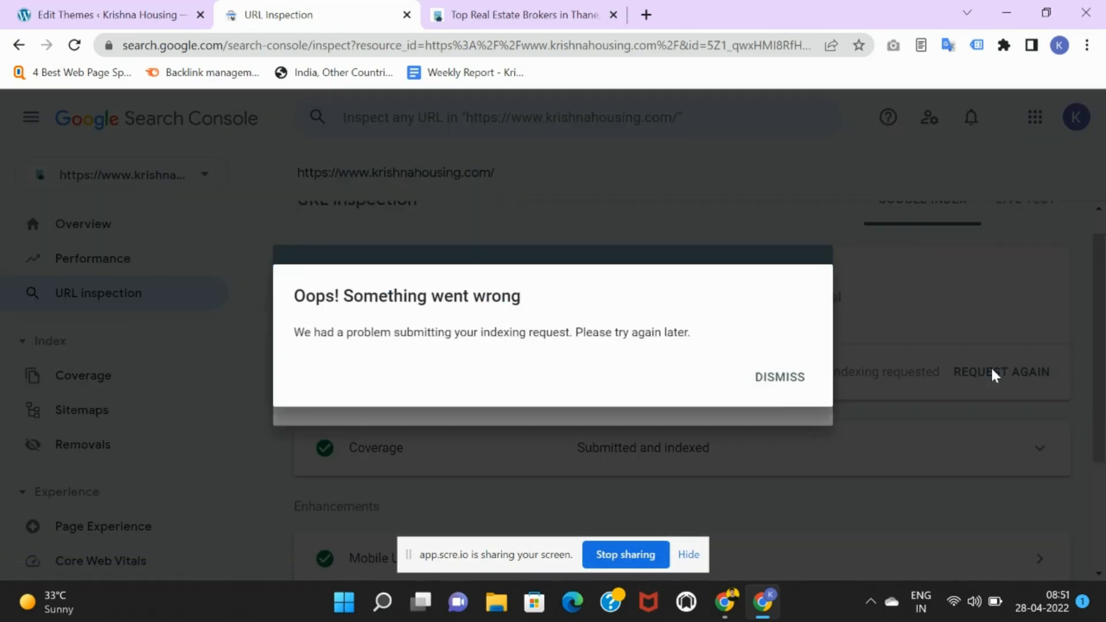
left_click(794, 382)
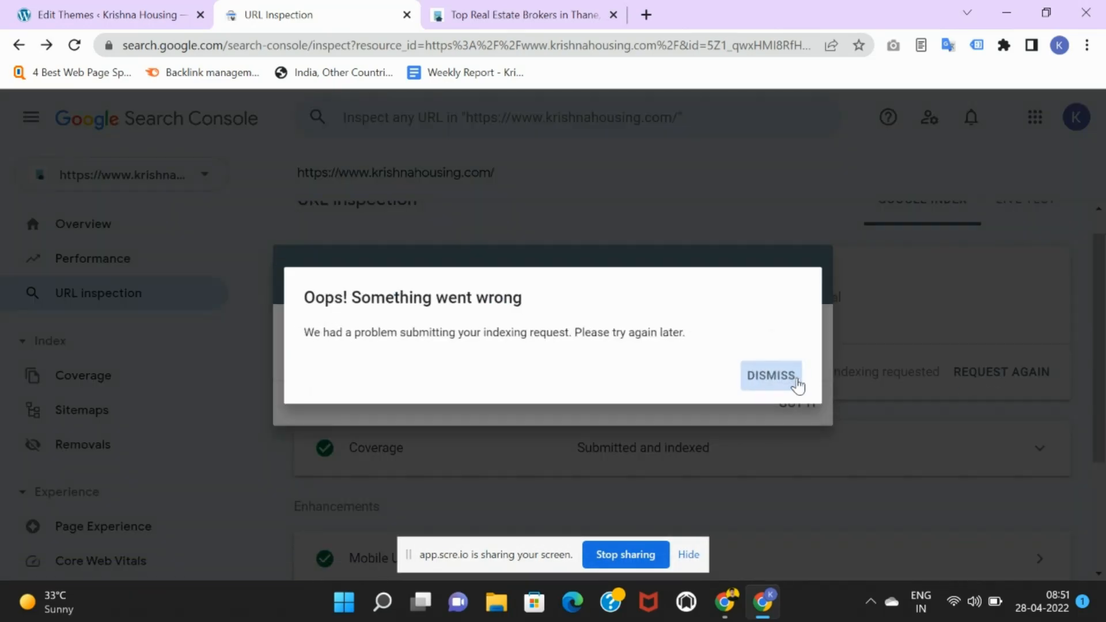
left_click(794, 403)
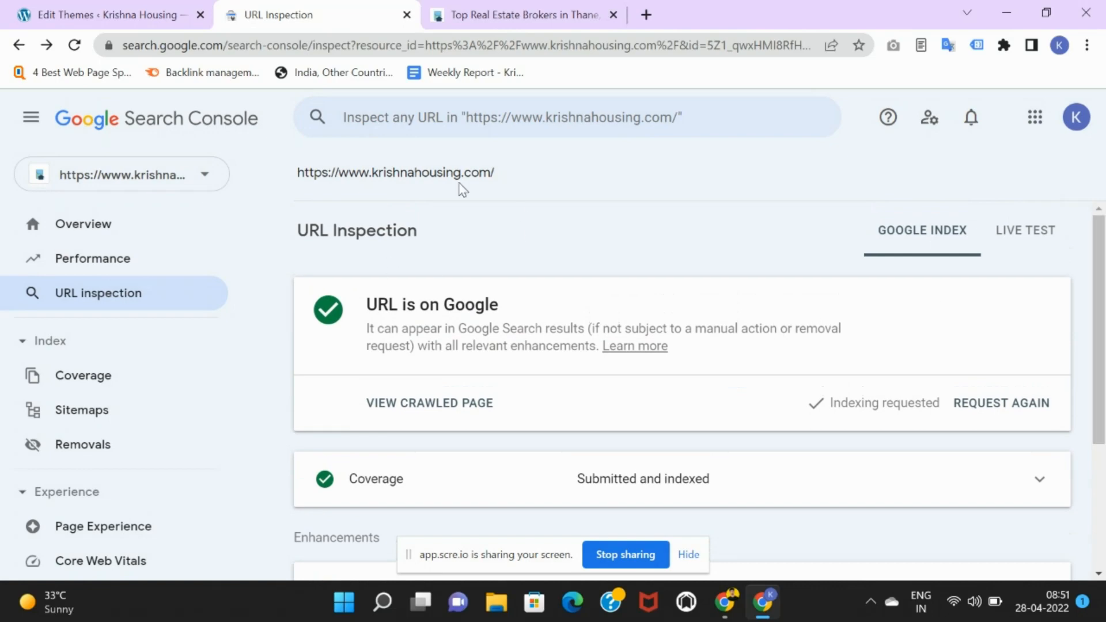
Switch to the Krishna Housing website, open its Blog page and copy the page's URL.
left_click(473, 23)
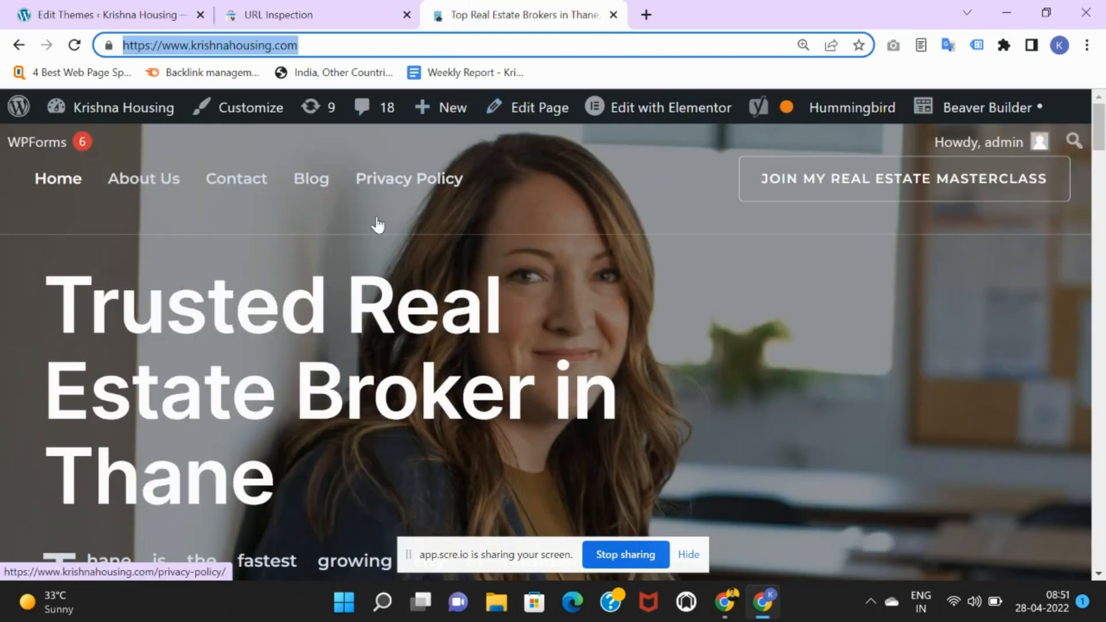
key("F5")
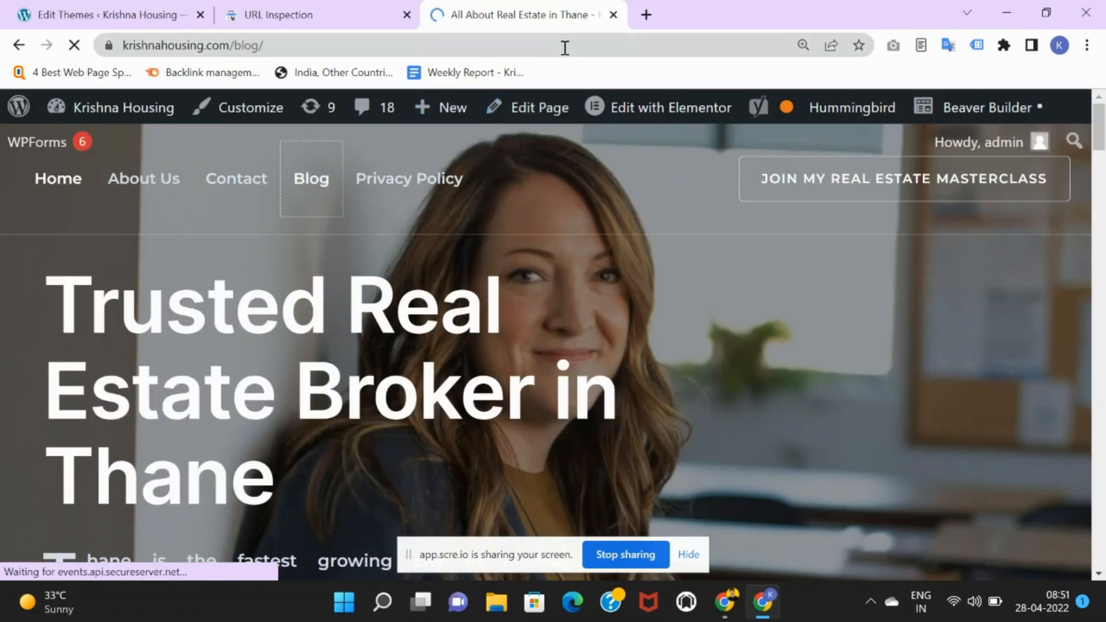
left_click(557, 45)
key("ctrl+c")
left_click(324, 17)
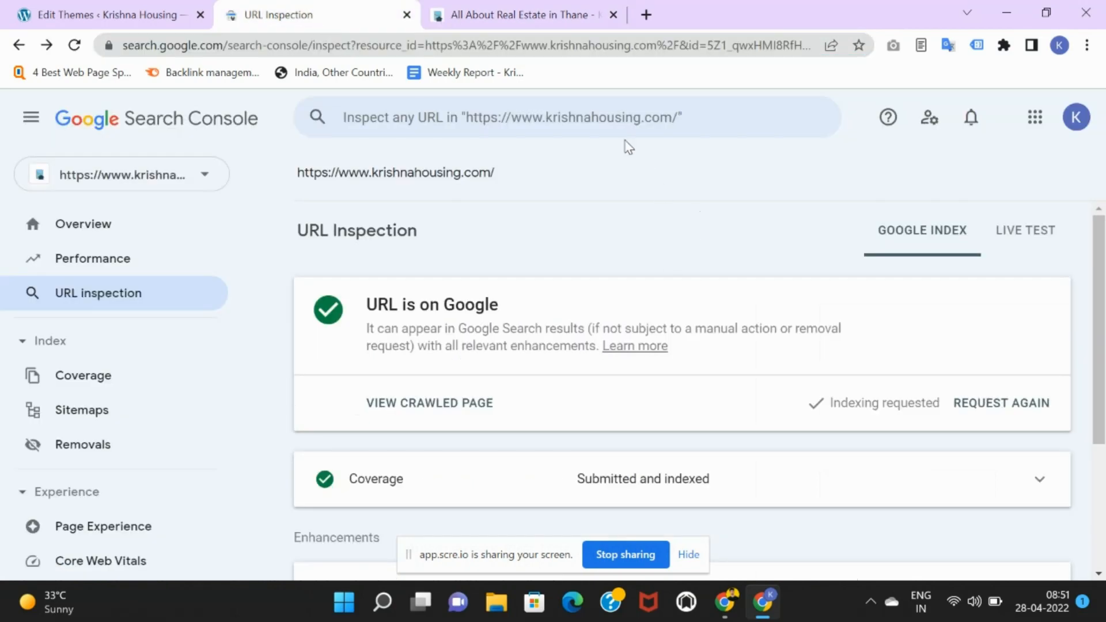
left_click(620, 104)
key("ctrl+v")
key("Return")
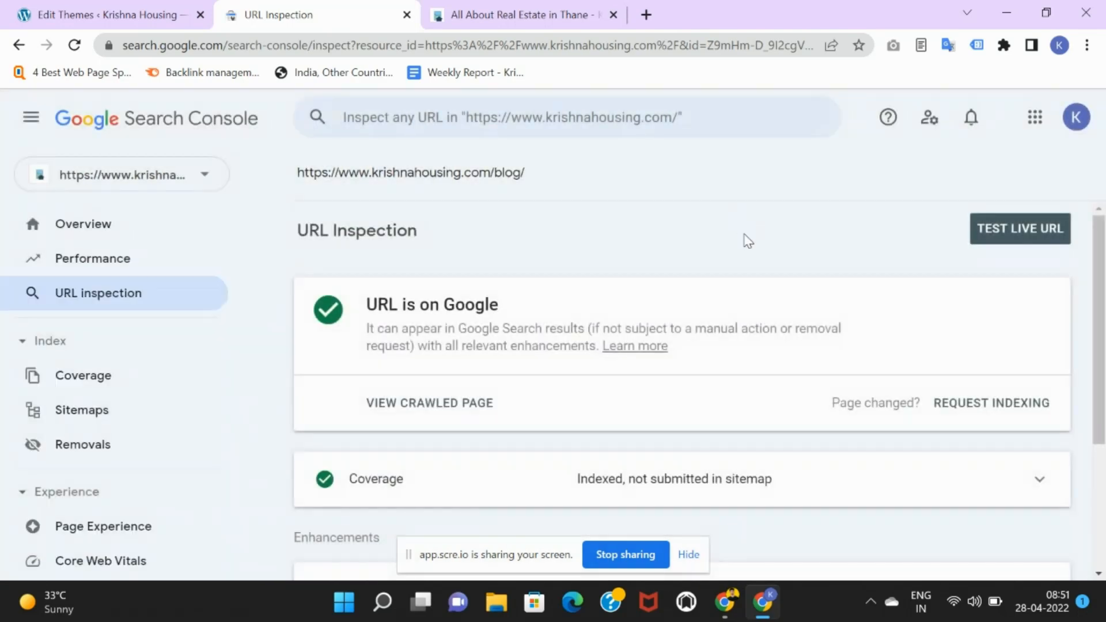
Request indexing of the blog page, close the confirmation and highlight the "Indexing requested" status.
left_click(977, 403)
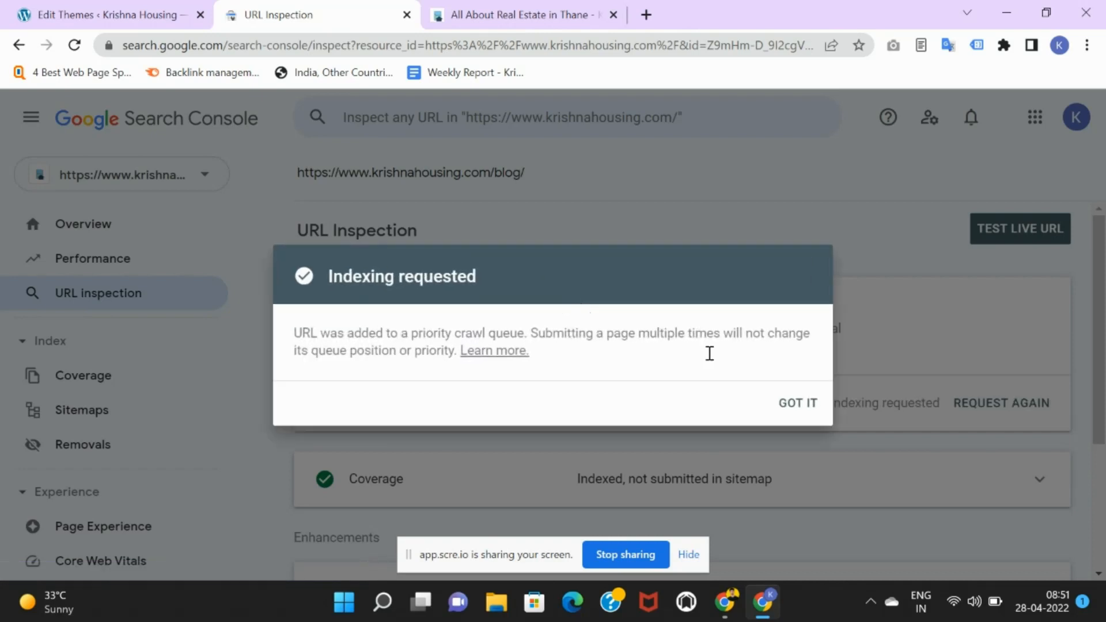
left_click(826, 402)
left_click_drag(830, 410, 940, 420)
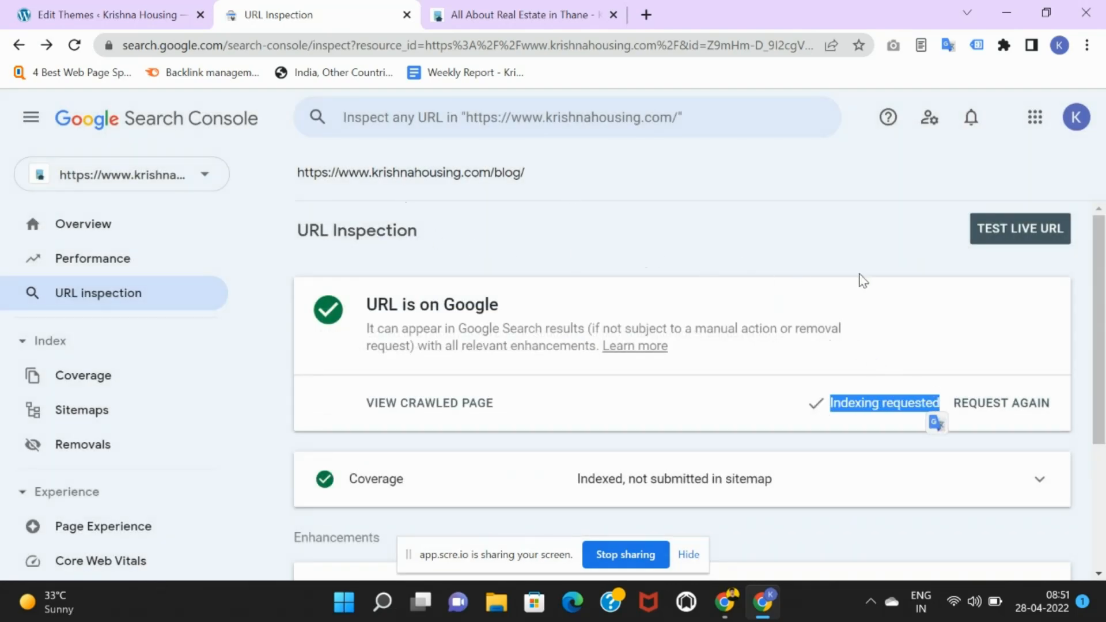
View the crawled version of the blog page and read through its HTML title, meta and schema tags.
left_click(453, 415)
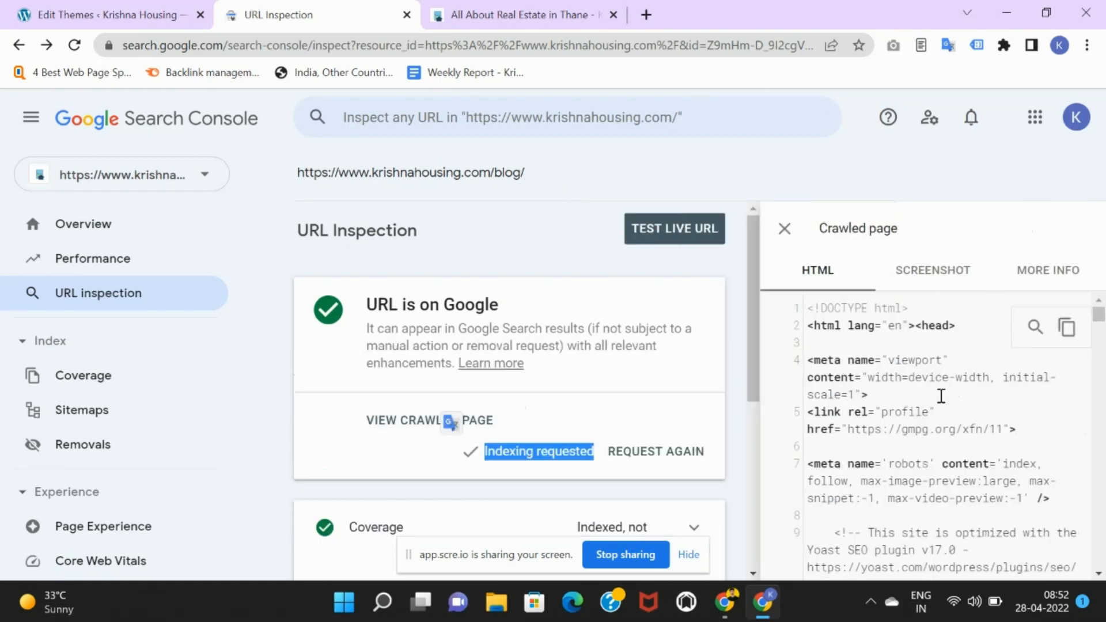
scroll(989, 370, "down", 10)
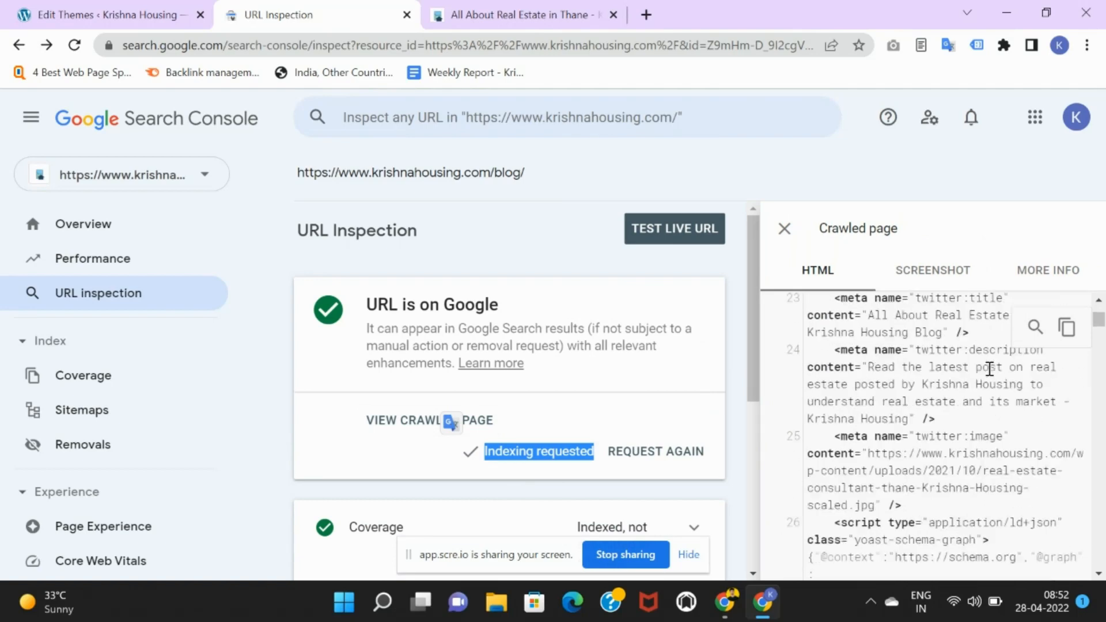
scroll(988, 369, "up", 2)
scroll(997, 360, "down", 8)
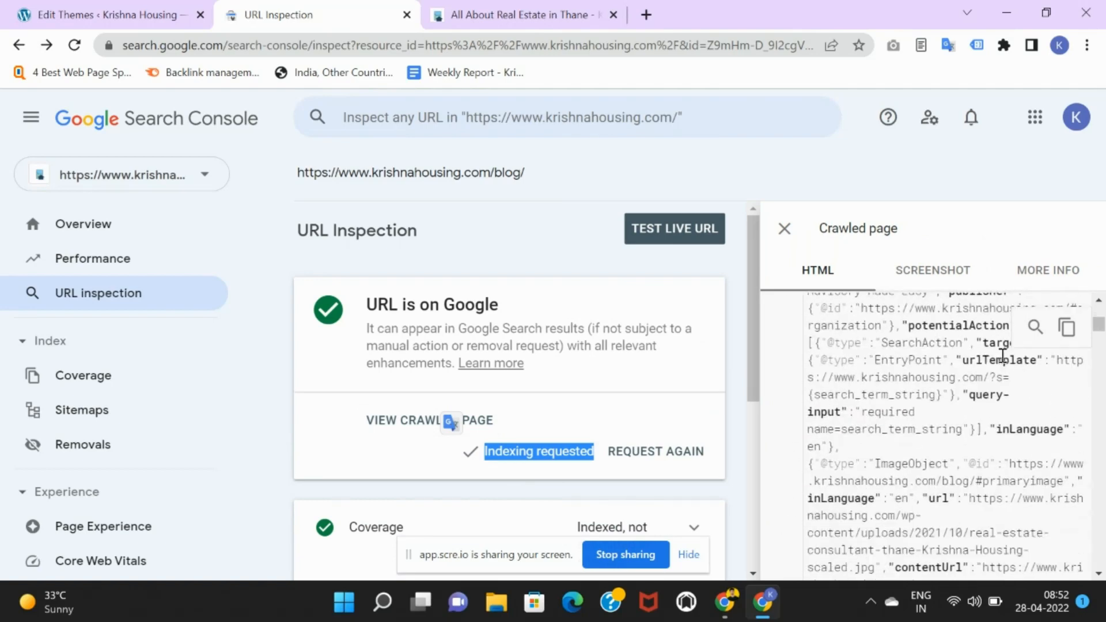
scroll(1002, 354, "up", 10)
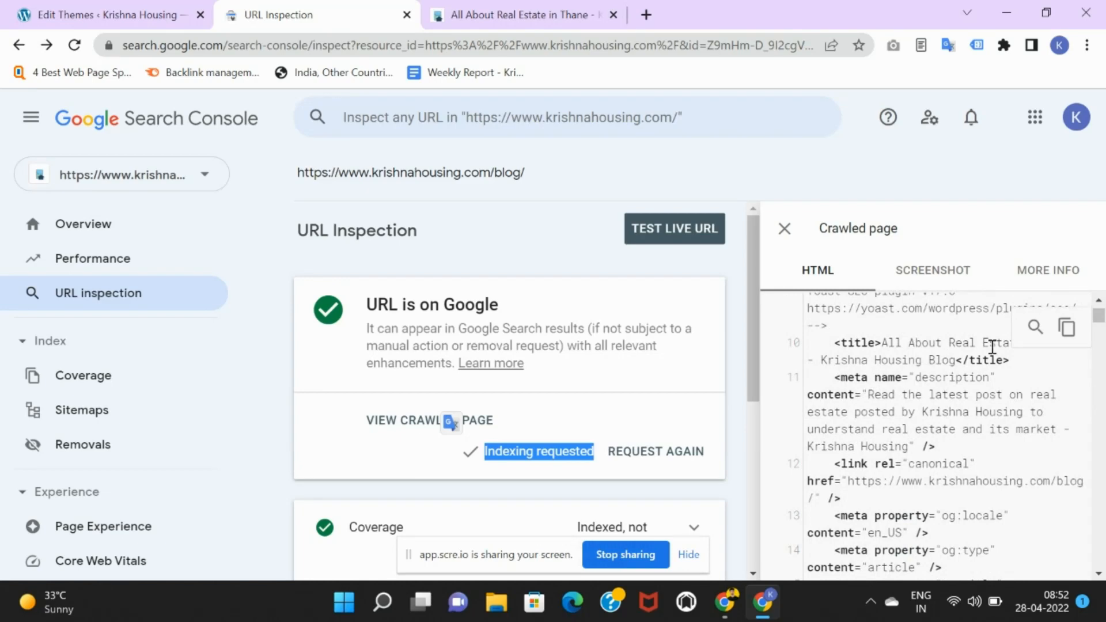
scroll(989, 346, "up", 2)
scroll(989, 346, "down", 8)
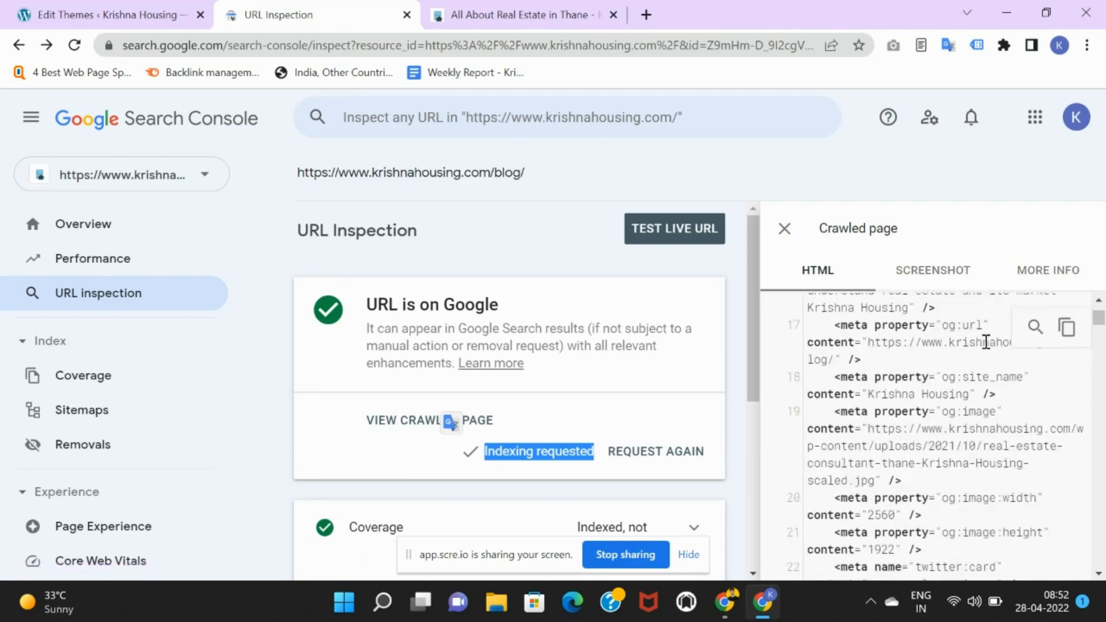
Run a live test of the /blog/ URL from its crawled-page details and look through the rendered page screenshot.
left_click(952, 262)
left_click(956, 452)
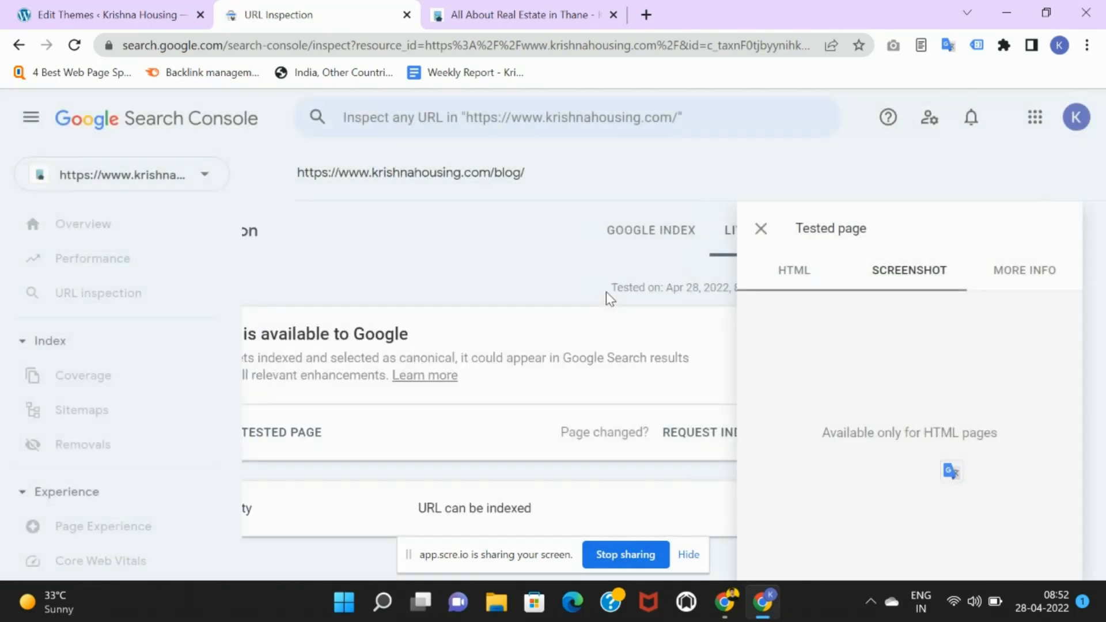
scroll(842, 397, "down", 5)
scroll(842, 399, "up", 4)
scroll(842, 406, "down", 4)
scroll(842, 407, "down", 2)
scroll(863, 476, "up", 3)
scroll(864, 492, "down", 2)
scroll(864, 490, "up", 3)
Examine the tested page's additional information, including its list of page resources that couldn't be loaded.
left_click(1039, 268)
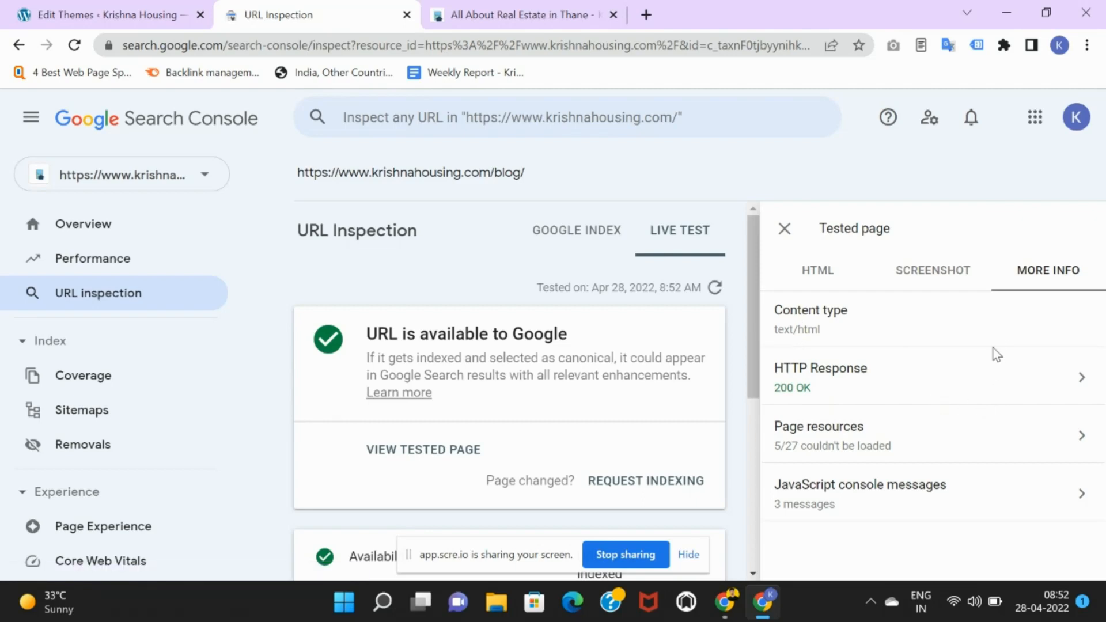
left_click(995, 442)
scroll(983, 431, "down", 6)
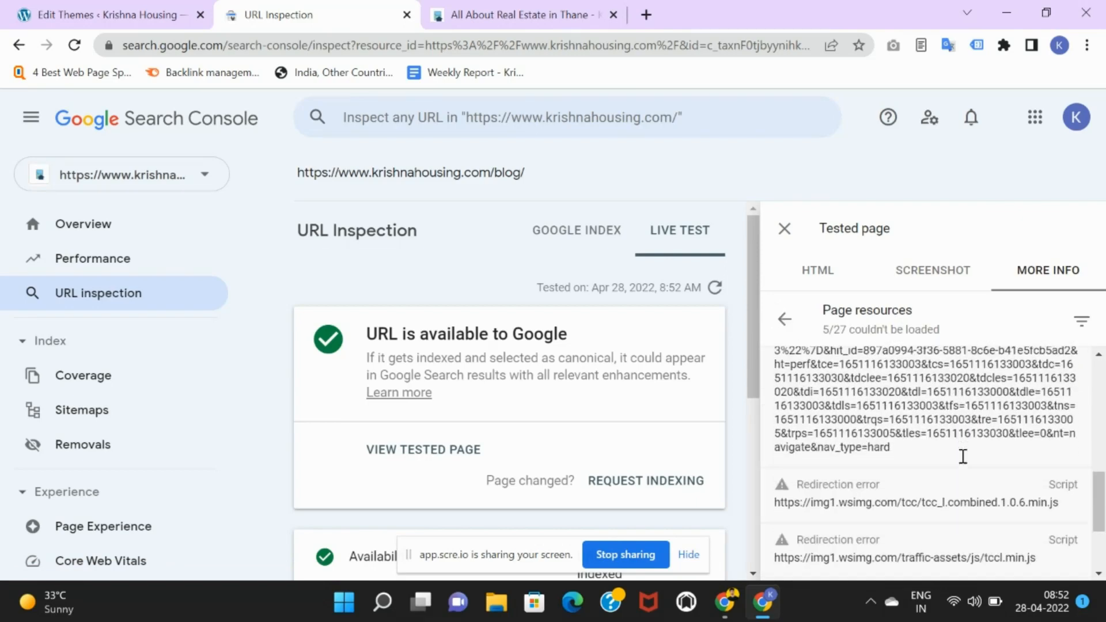
scroll(960, 458, "up", 3)
left_click(785, 320)
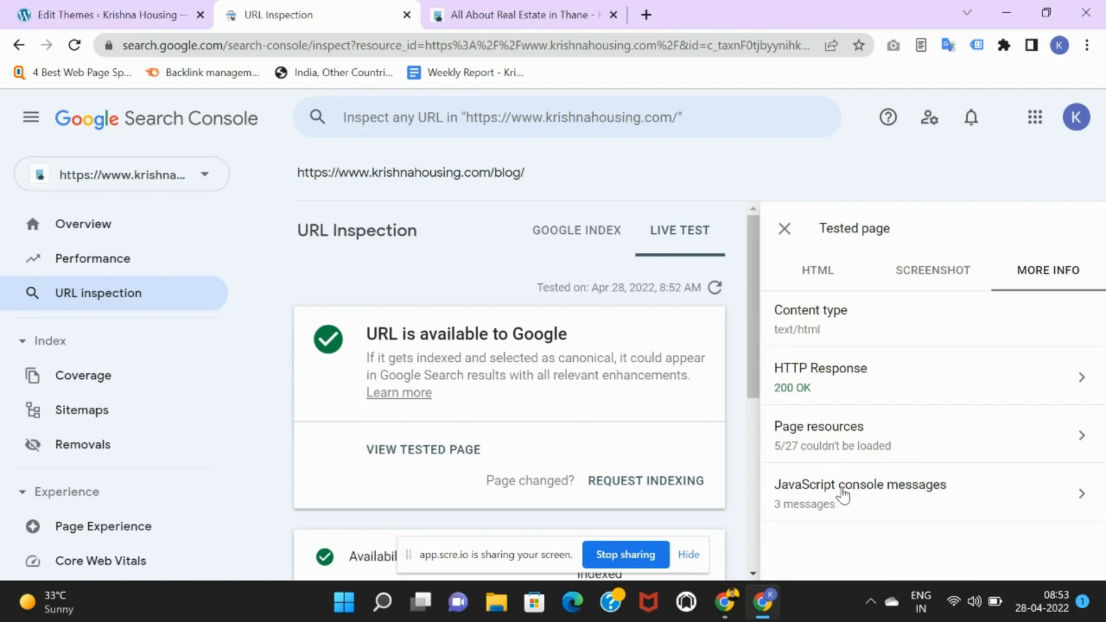
Read the JavaScript console messages recorded for the tested page and return to the information overview.
left_click(911, 507)
scroll(905, 472, "down", 5)
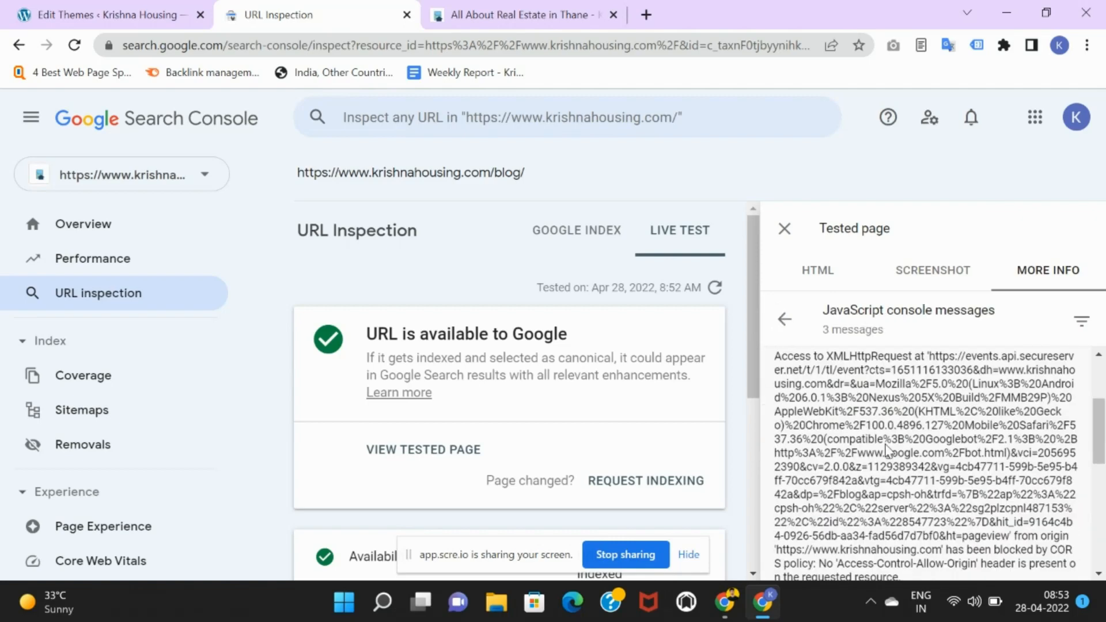
scroll(887, 458, "up", 5)
left_click(785, 318)
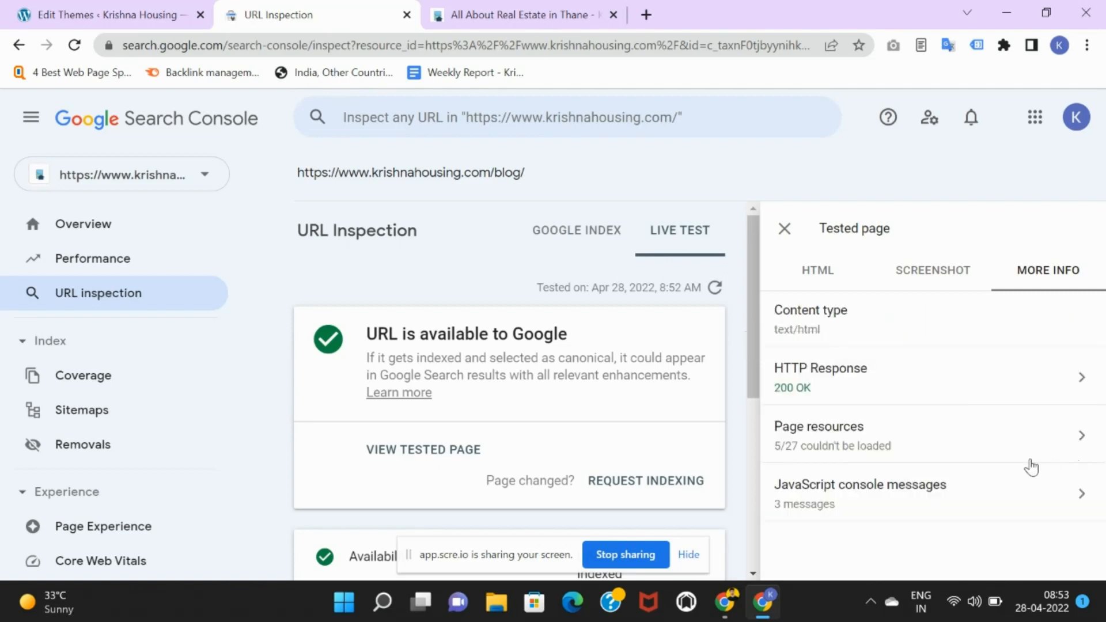
Review the tested page's HTML, screenshot and additional information once more, and close the tested-page details.
left_click(817, 270)
left_click(957, 284)
left_click(844, 277)
scroll(1029, 452, "down", 15)
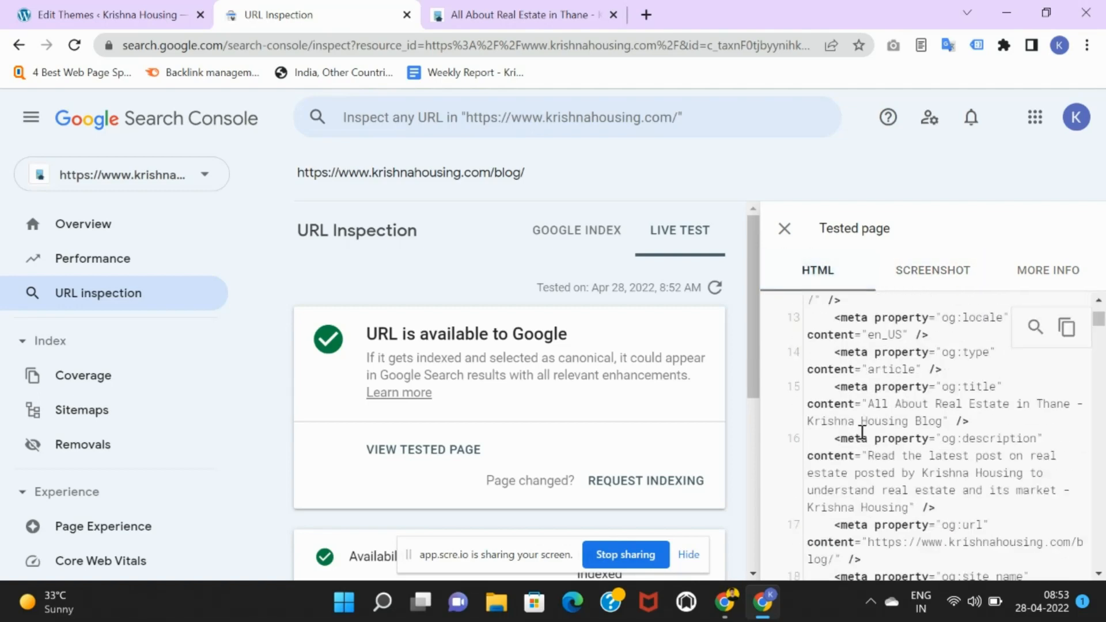
left_click(955, 282)
scroll(917, 526, "down", 5)
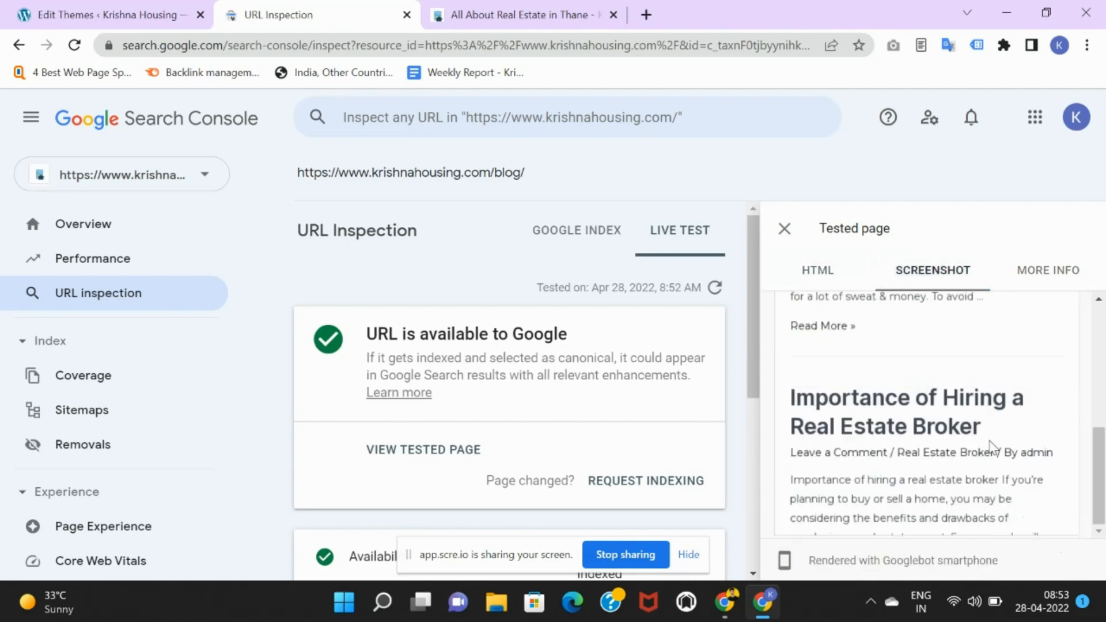
left_click(1033, 277)
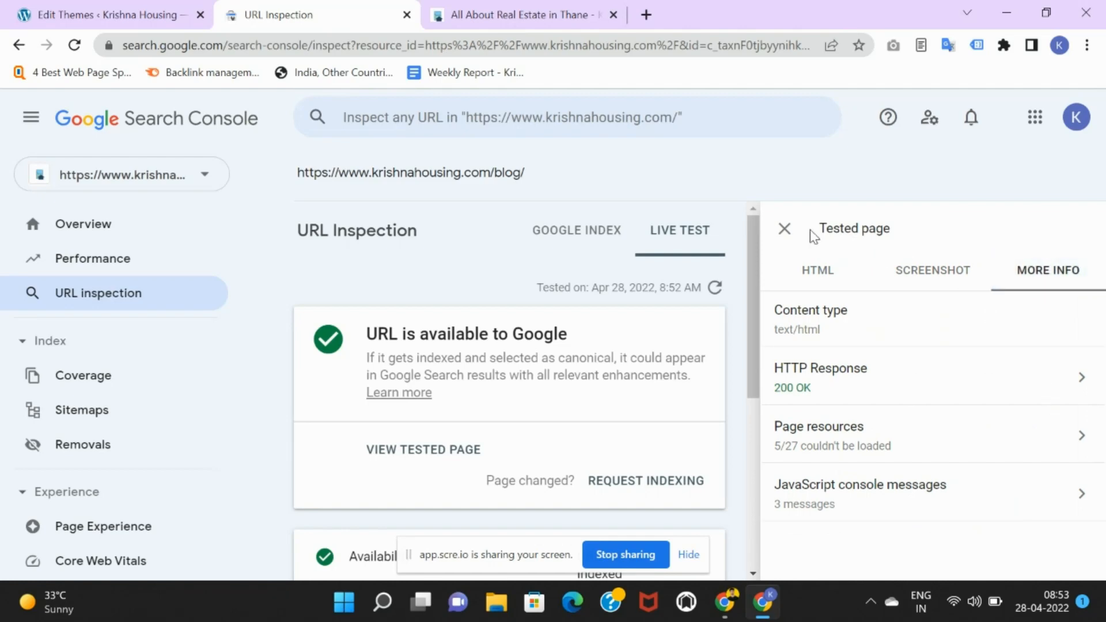
left_click(785, 229)
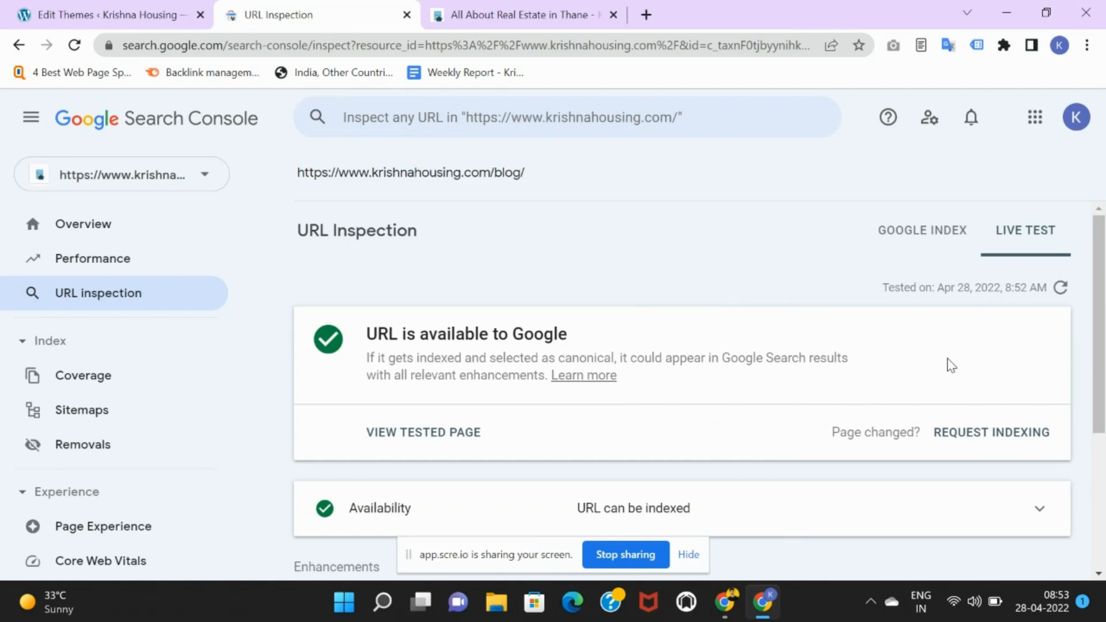
Compare the Google Index result with the Live Test result for the /blog/ URL, ending on the Live Test.
left_click(911, 242)
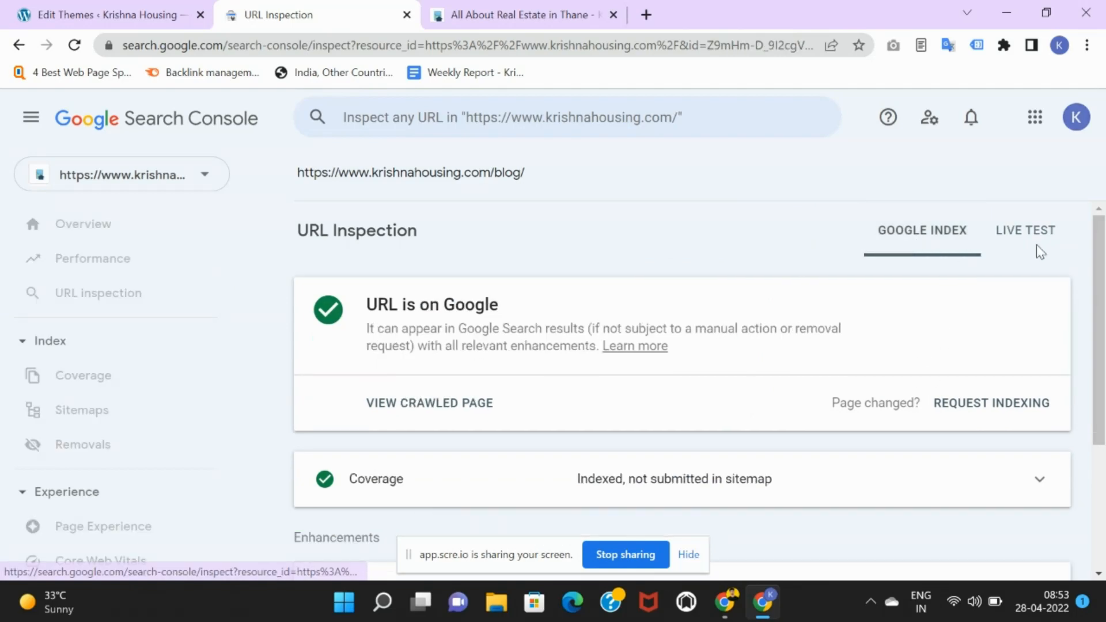
left_click(1038, 244)
left_click(945, 238)
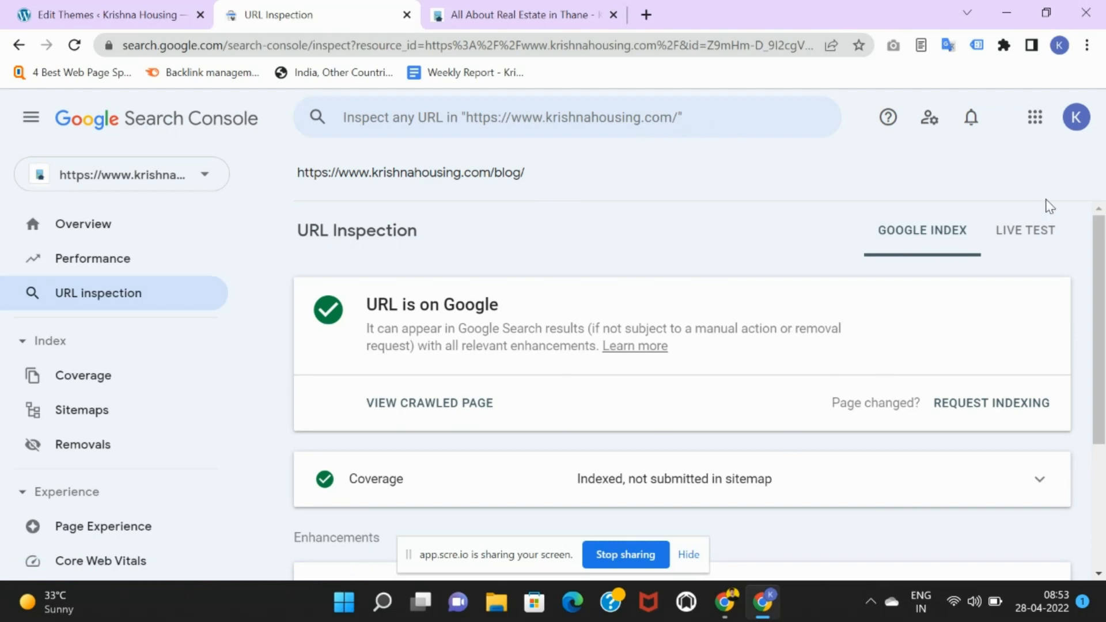
left_click(1053, 234)
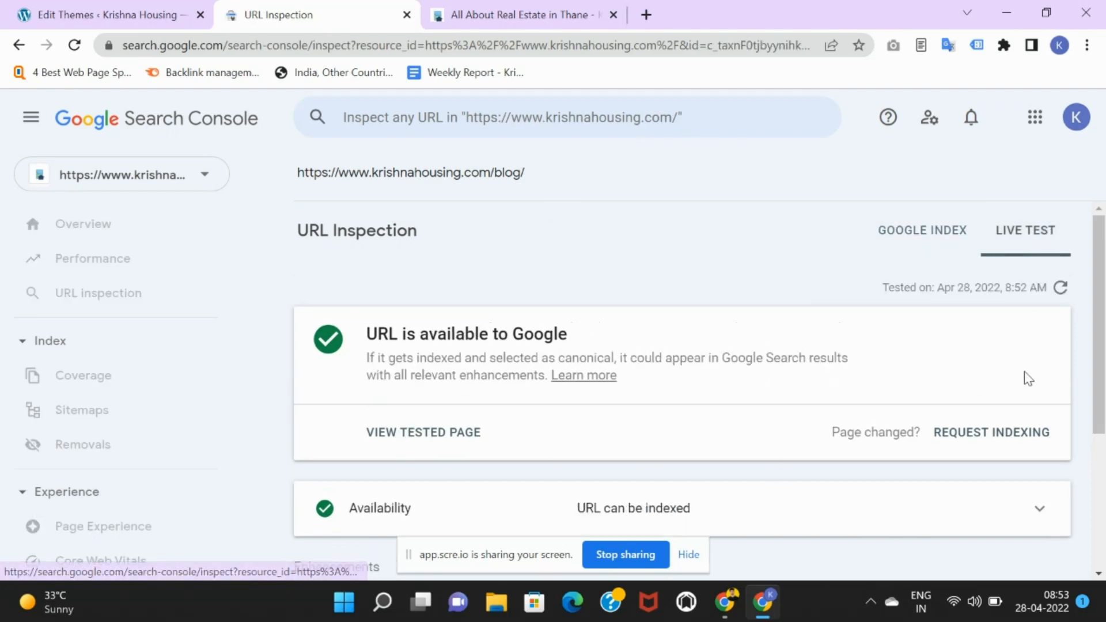
left_click(895, 247)
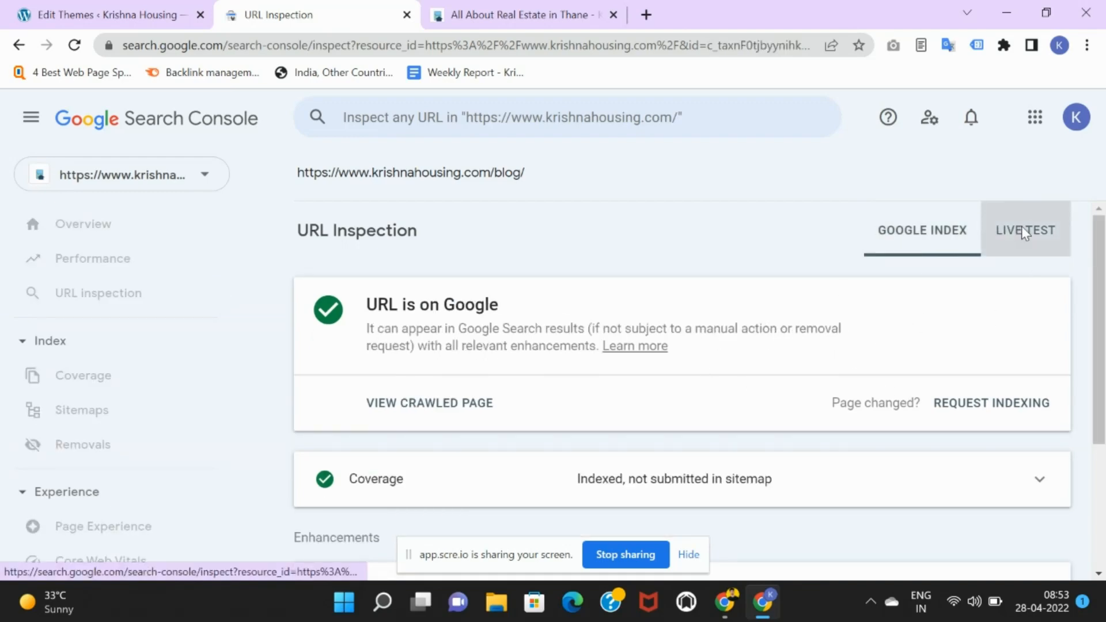
left_click(1025, 230)
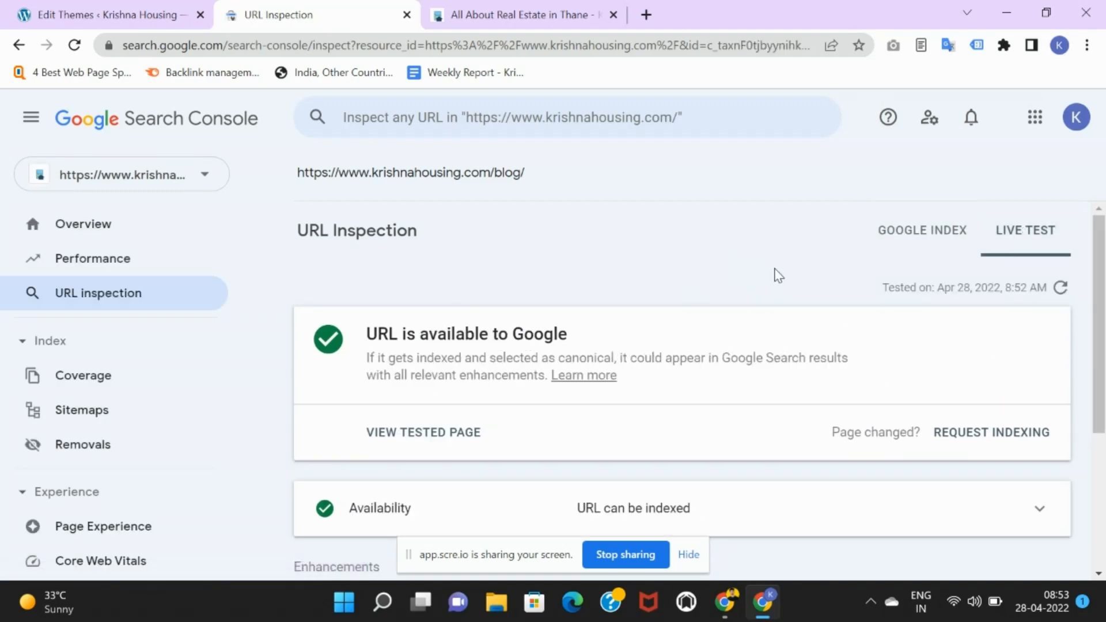
Open the Coverage report and include the Valid with warnings, Valid and Excluded pages in the chart and details.
left_click(83, 375)
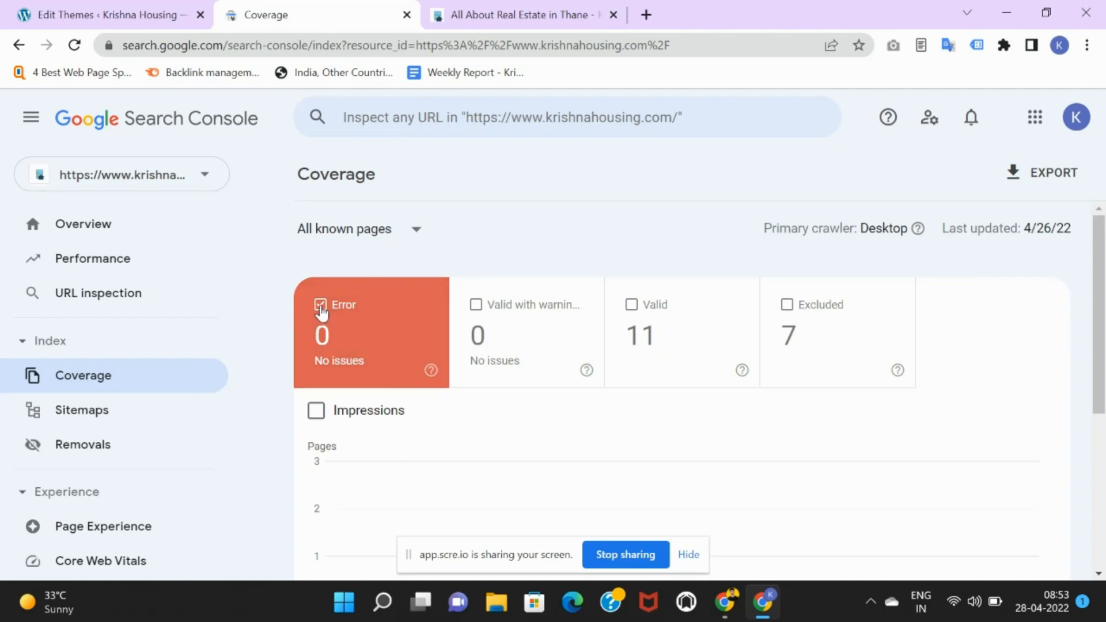
scroll(380, 348, "down", 1)
scroll(403, 346, "up", 1)
left_click(570, 344)
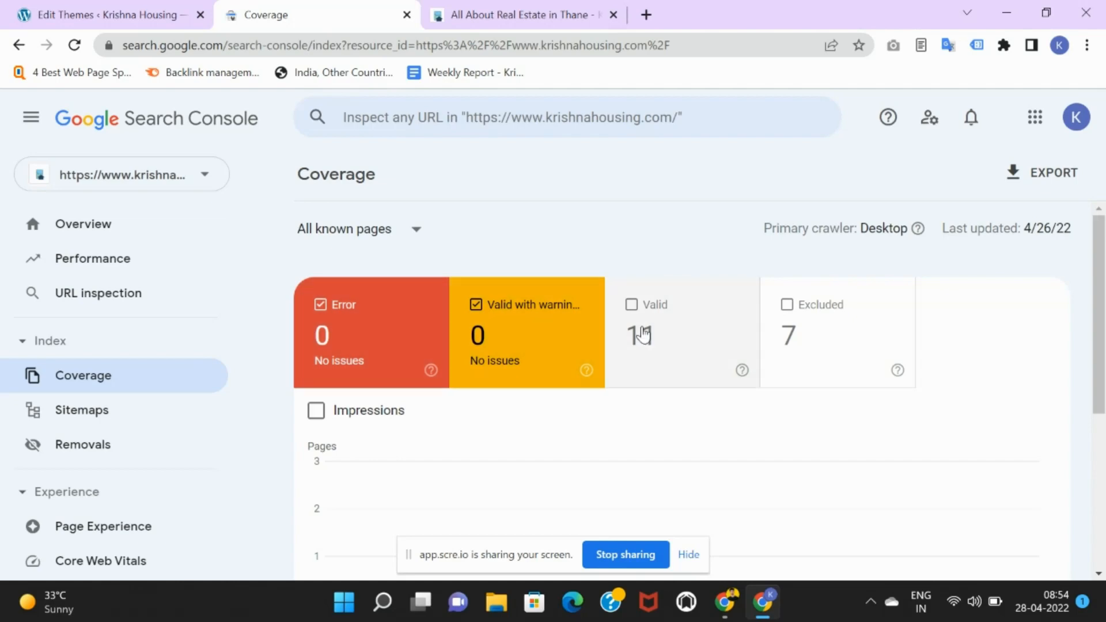
left_click(669, 337)
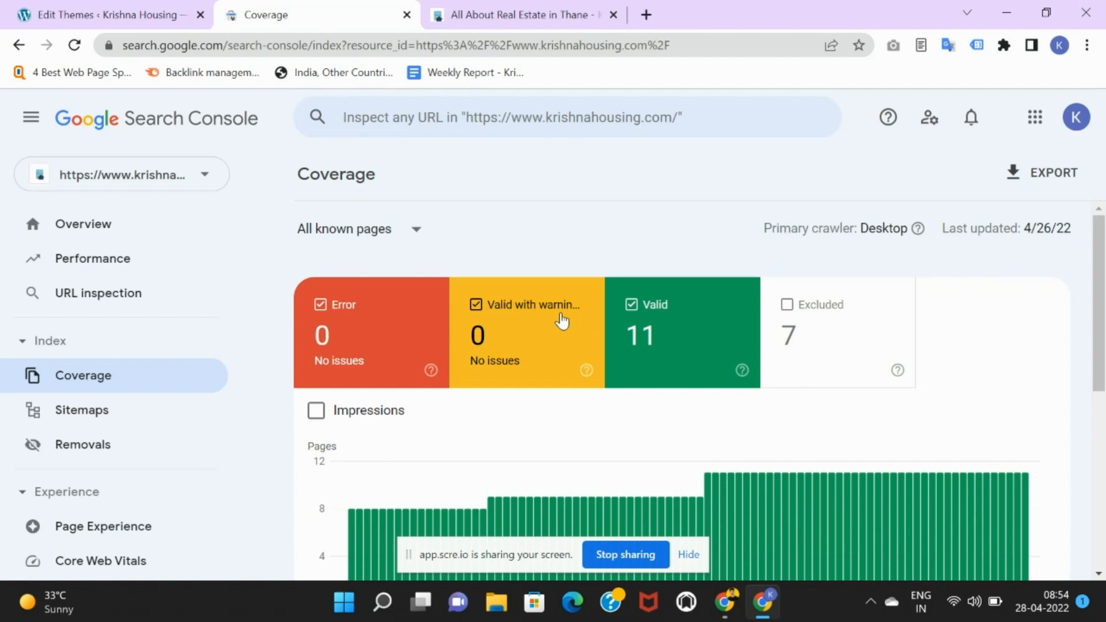
left_click(877, 353)
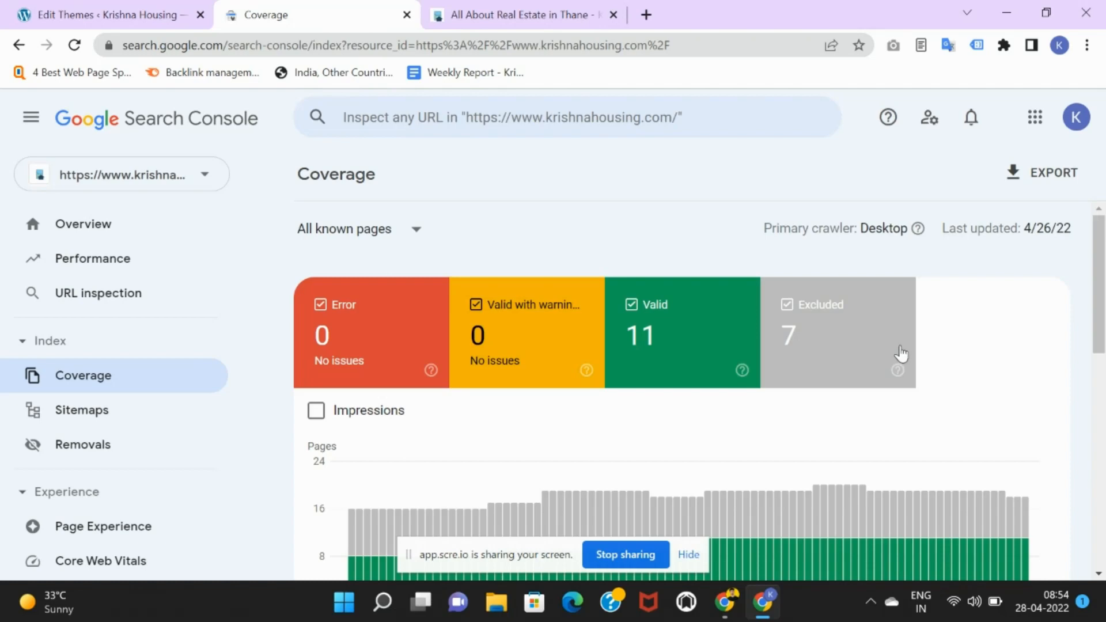
scroll(582, 348, "down", 3)
scroll(582, 348, "up", 3)
scroll(845, 346, "down", 3)
scroll(704, 341, "up", 3)
Limit the Coverage report to the Error status and check its chart and details table.
left_click(563, 351)
left_click(675, 344)
left_click(844, 343)
scroll(375, 350, "down", 3)
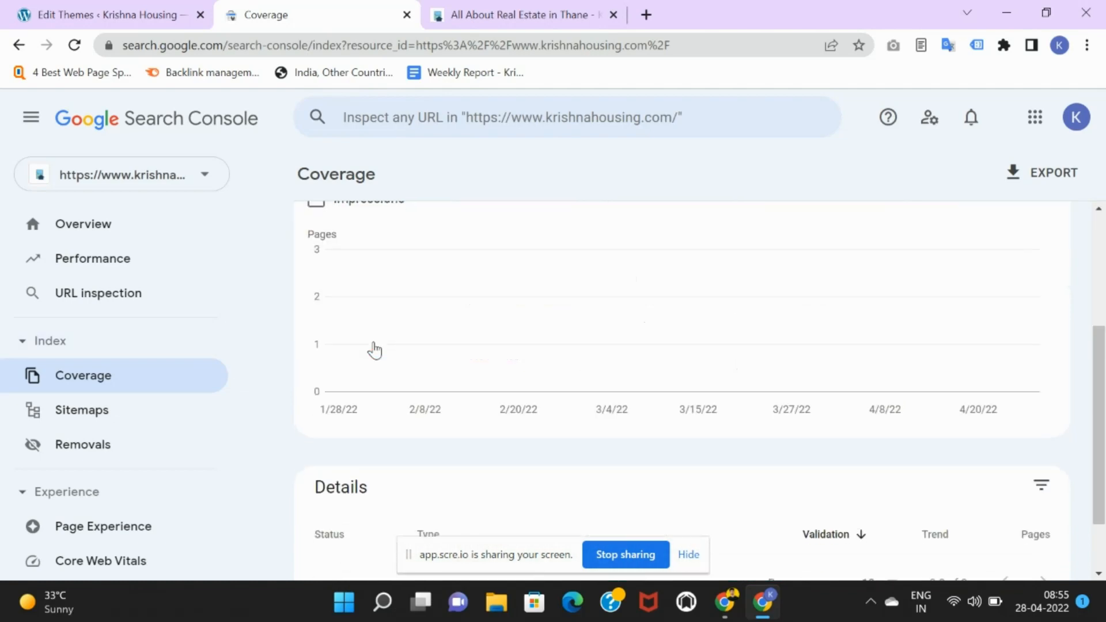
scroll(374, 350, "down", 2)
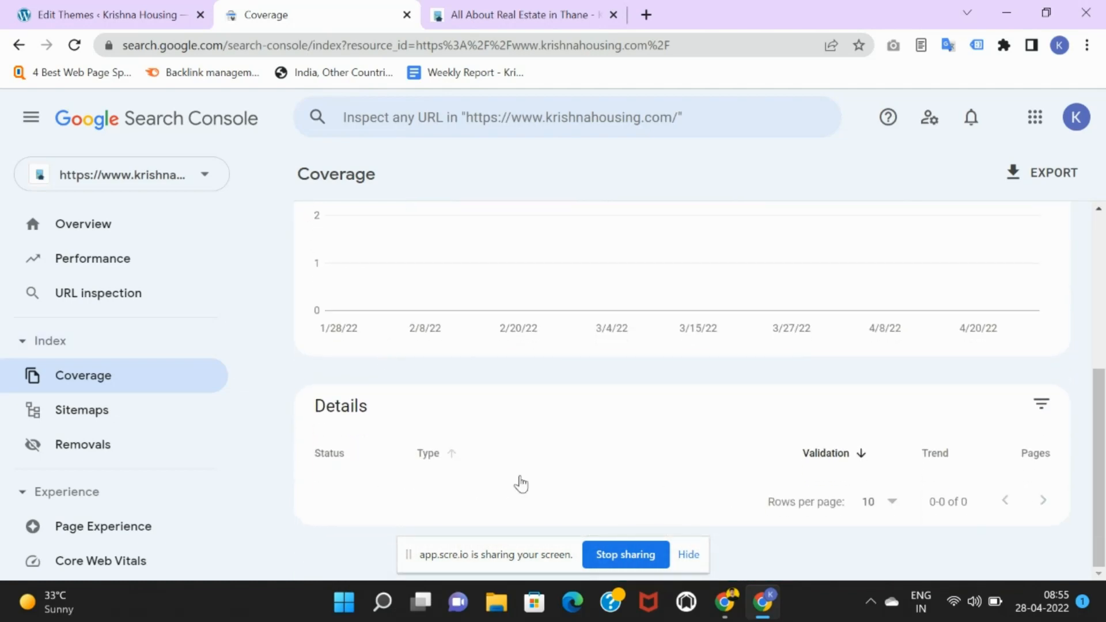
scroll(495, 443, "up", 5)
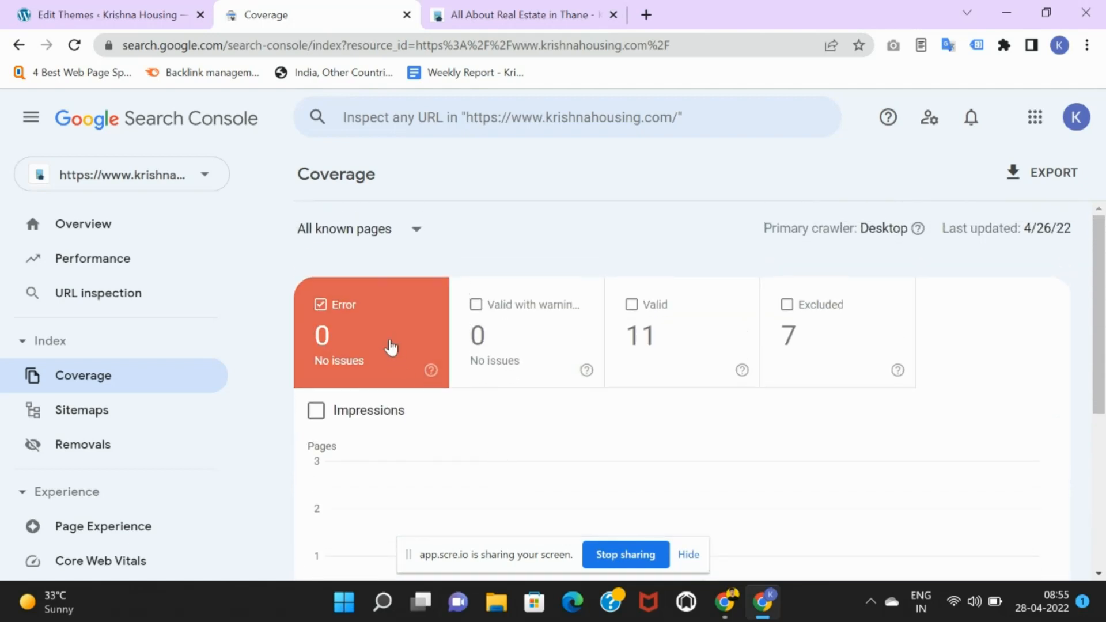
Switch the Coverage report to only the Valid with warnings status and check its chart and details table.
left_click(542, 346)
left_click(346, 320)
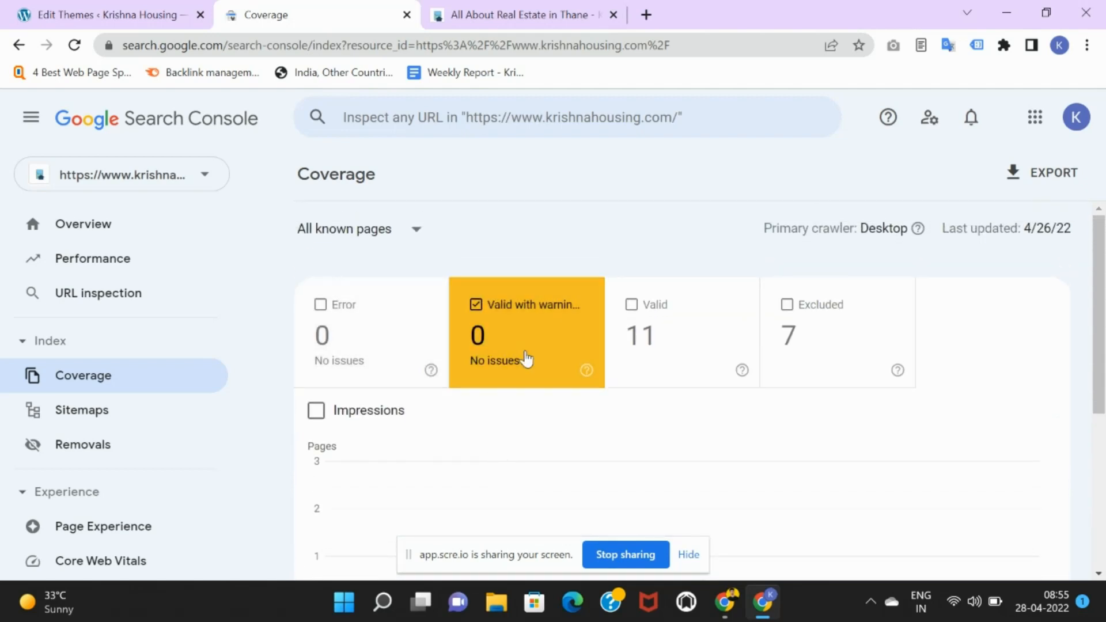
scroll(555, 361, "down", 5)
scroll(699, 367, "up", 2)
scroll(699, 368, "up", 3)
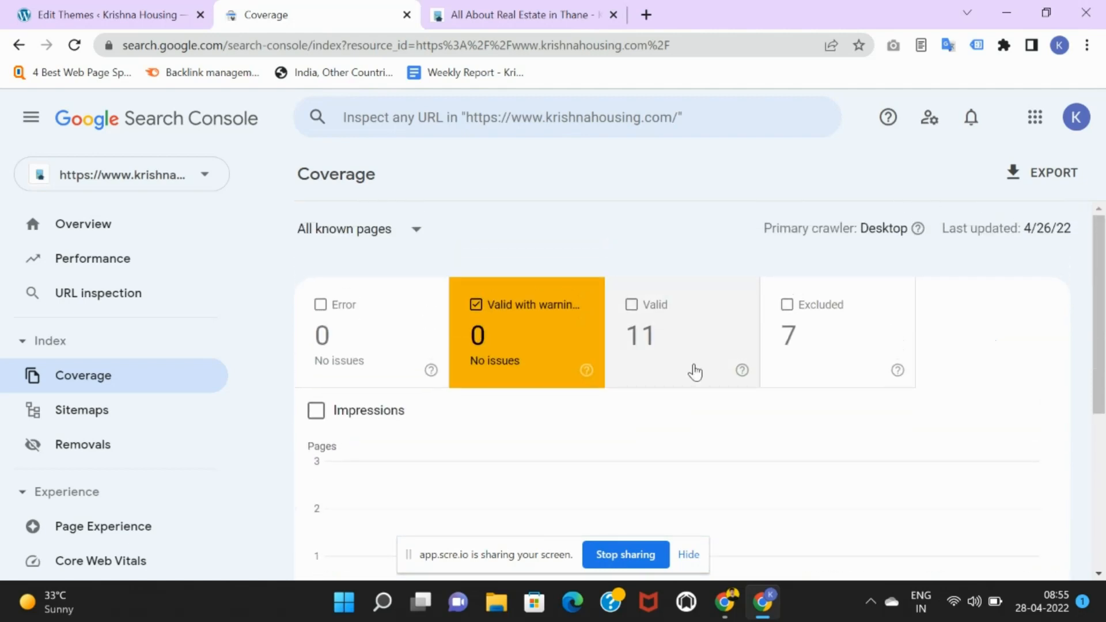
Switch the Coverage report to only the Valid status and bring up its details table.
left_click(643, 346)
left_click(558, 365)
scroll(731, 366, "down", 5)
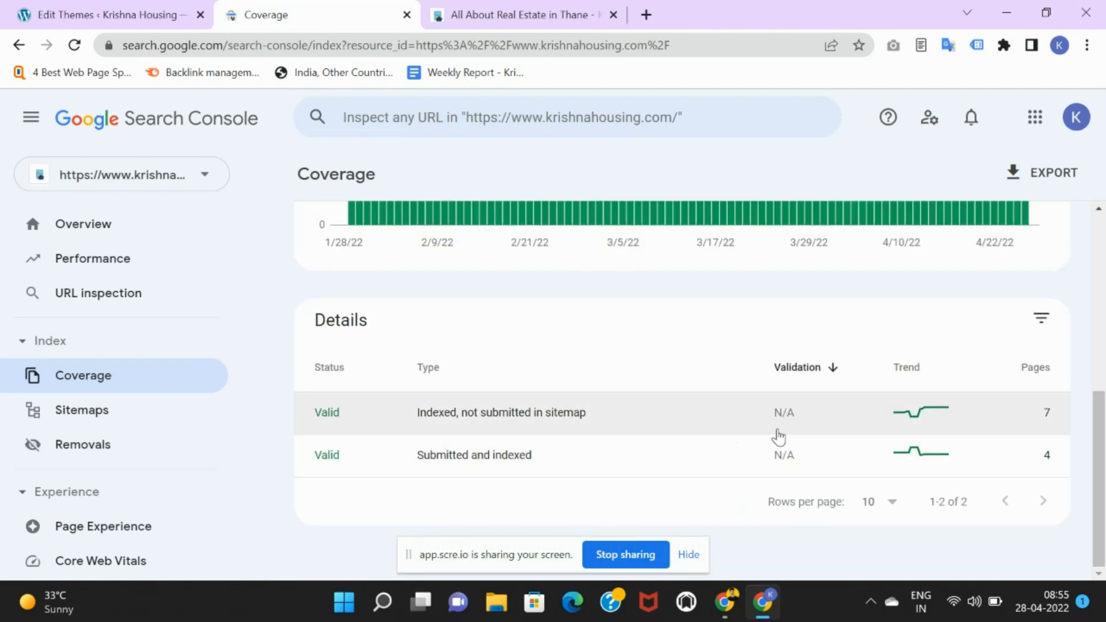
Open the "Indexed, not submitted in sitemap" group and examine its example URLs, last crawled dates and affected pages chart.
left_click(850, 428)
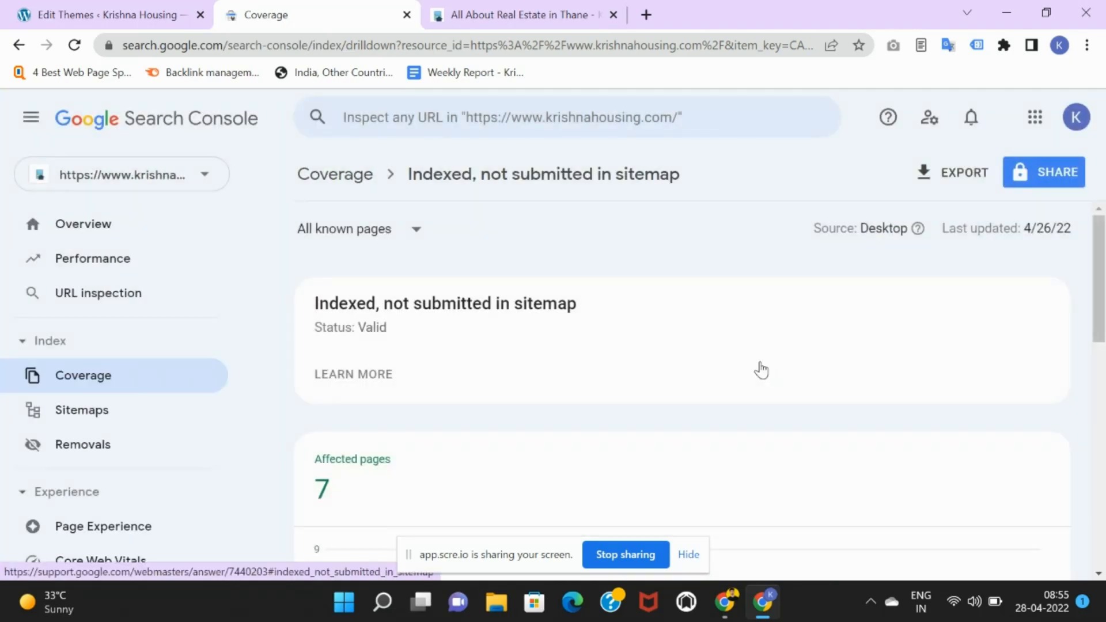
scroll(766, 371, "down", 10)
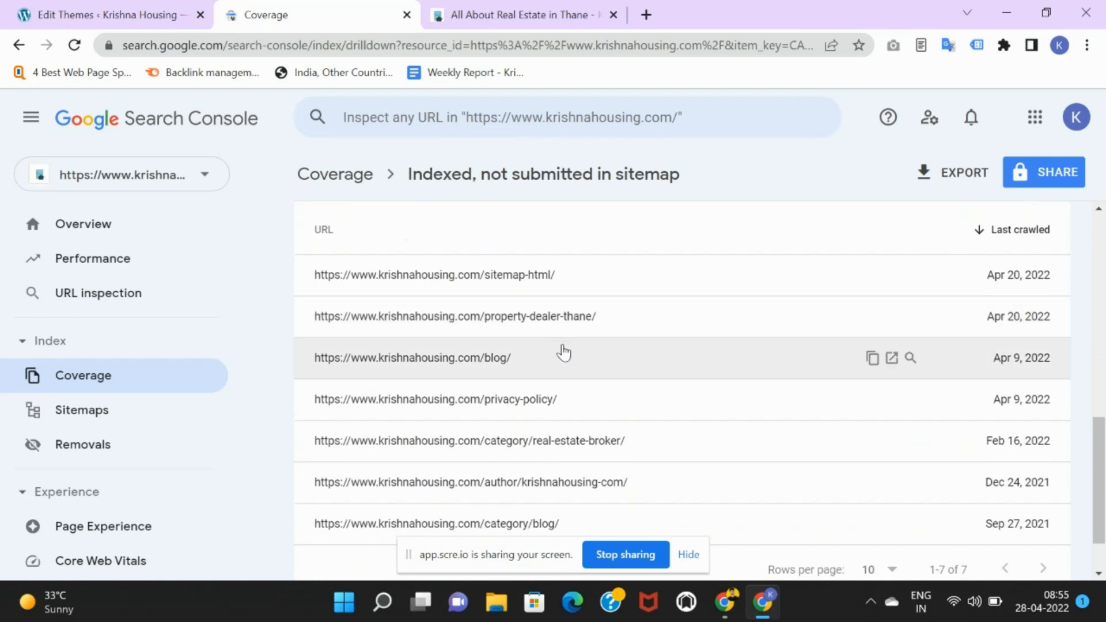
scroll(621, 346, "down", 2)
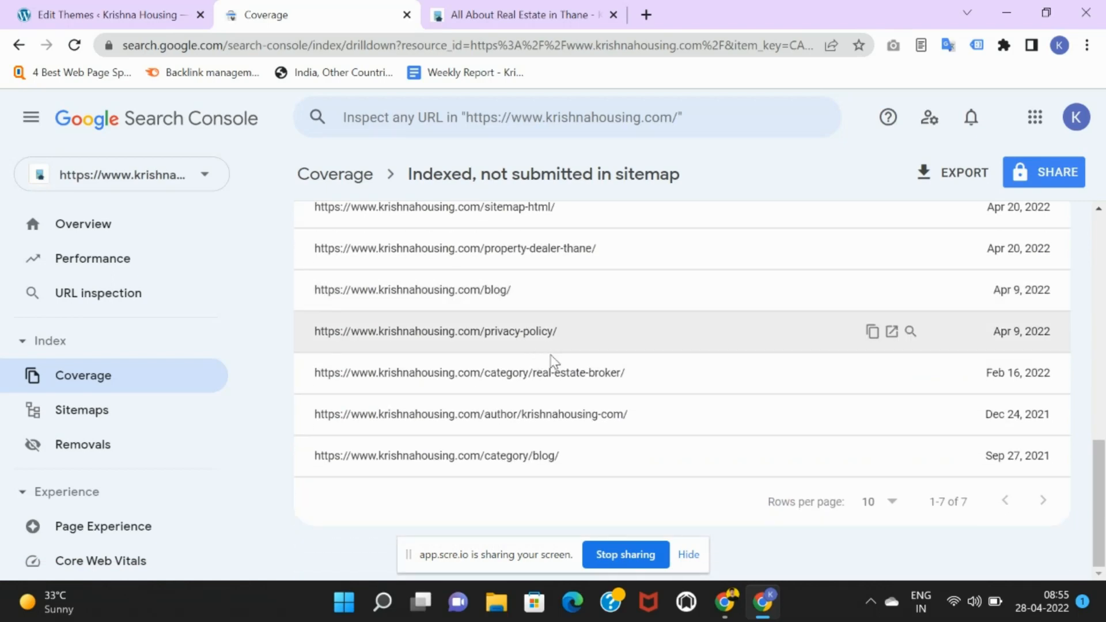
scroll(684, 395, "up", 4)
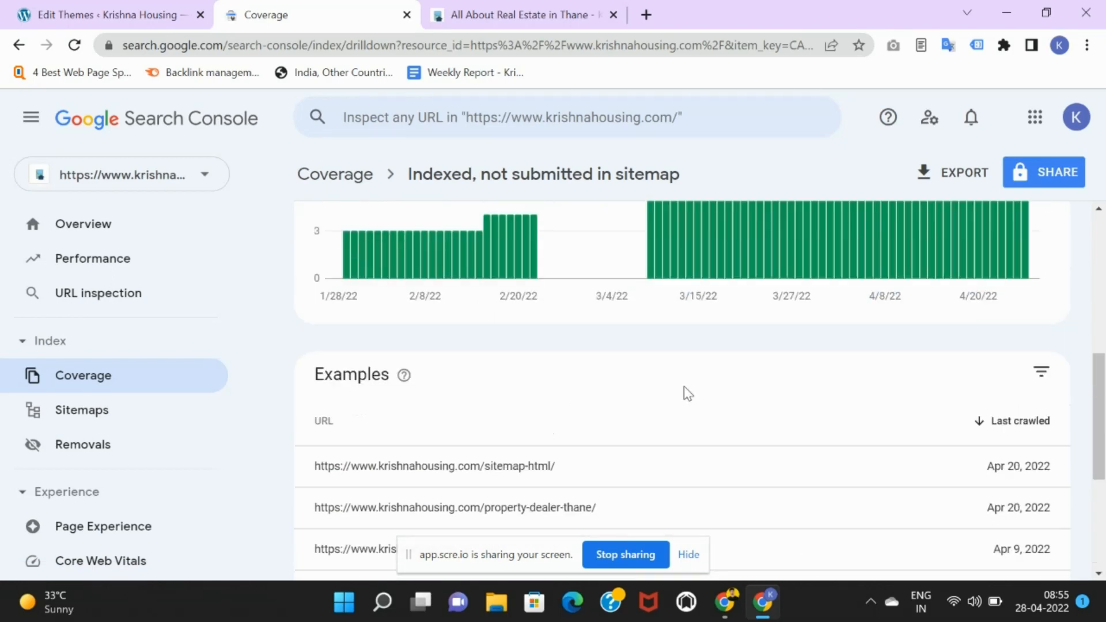
scroll(757, 390, "down", 4)
scroll(1091, 396, "up", 3)
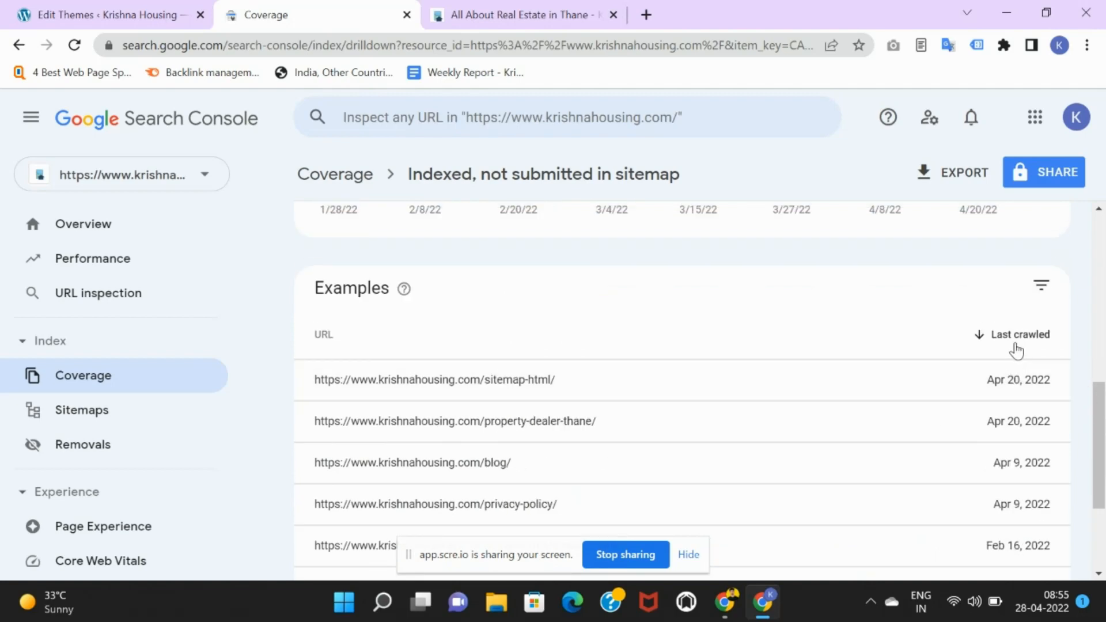
scroll(1013, 369, "down", 3)
scroll(1008, 385, "up", 8)
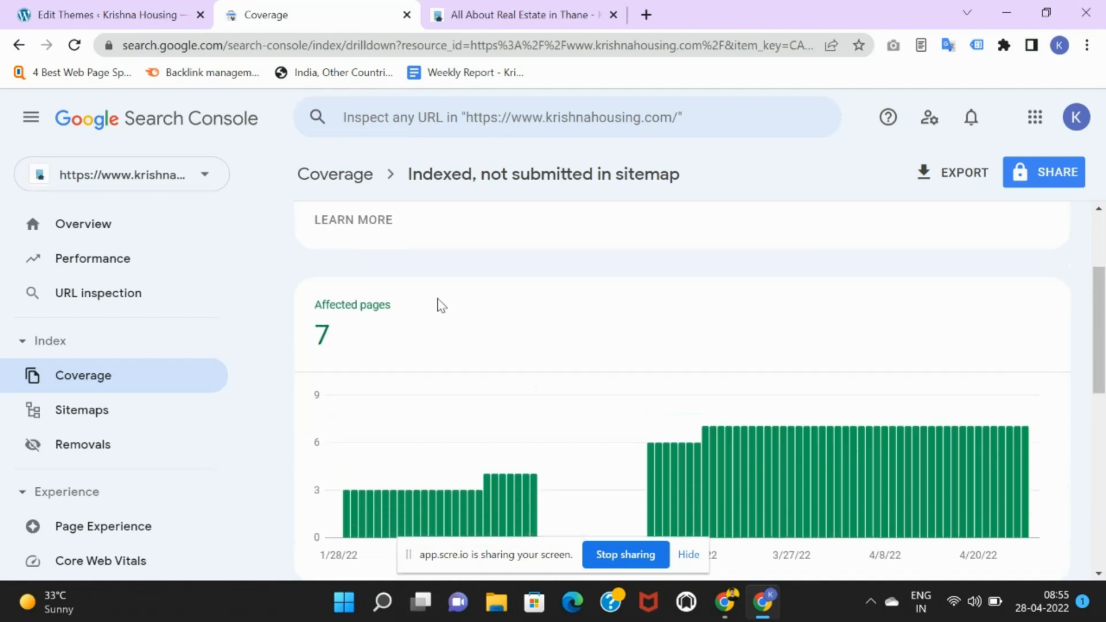
scroll(386, 299, "up", 3)
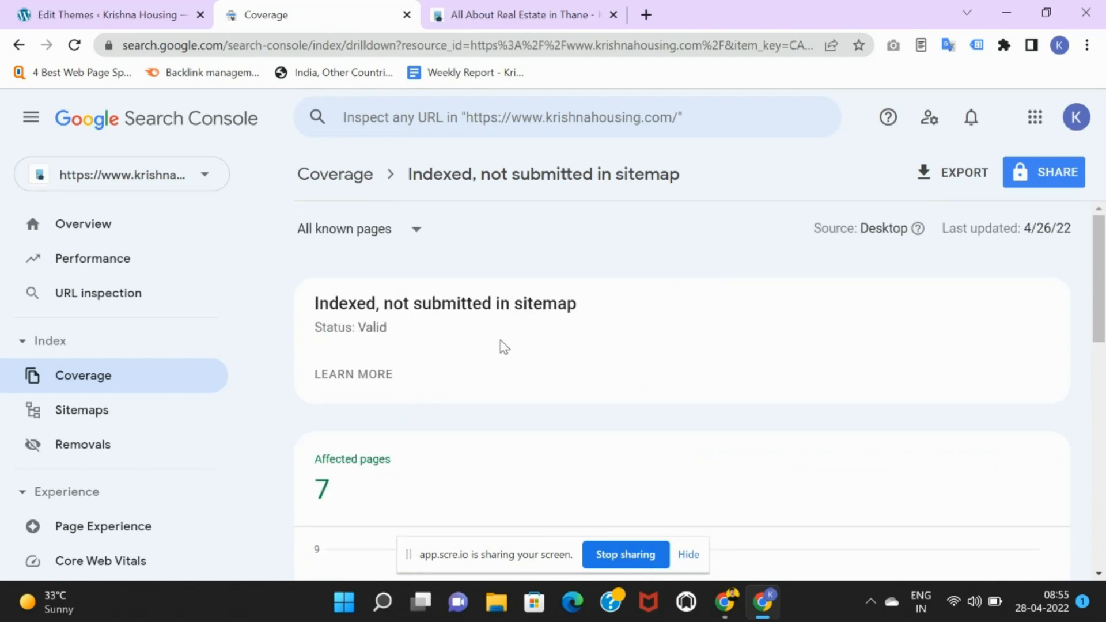
Return to the Coverage report and open the "Submitted and indexed" group to view its example URLs.
left_click(18, 47)
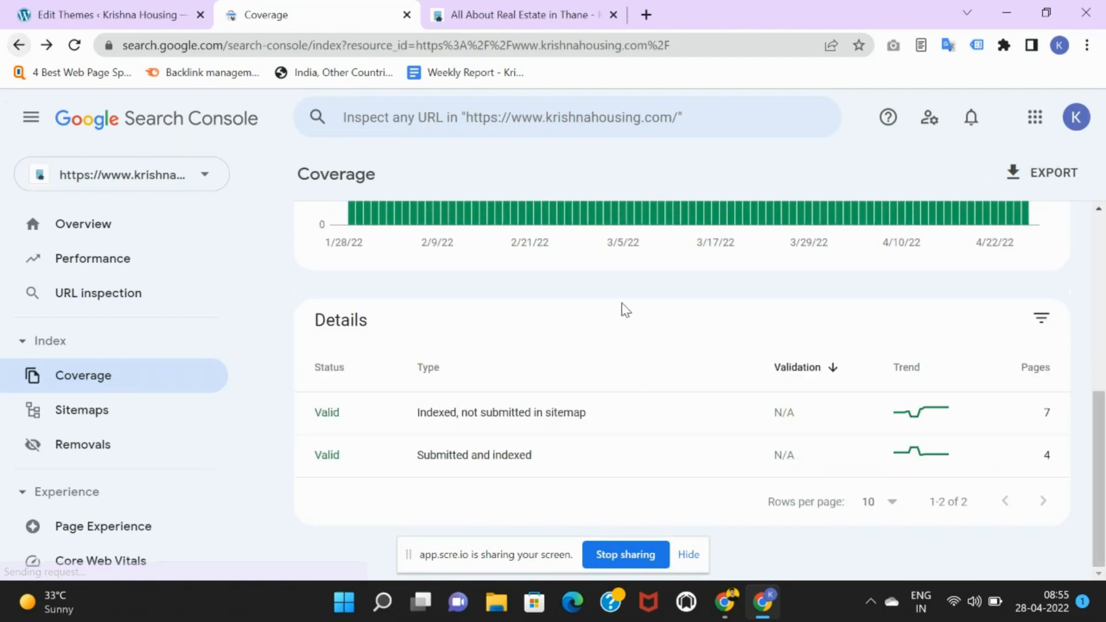
left_click(536, 455)
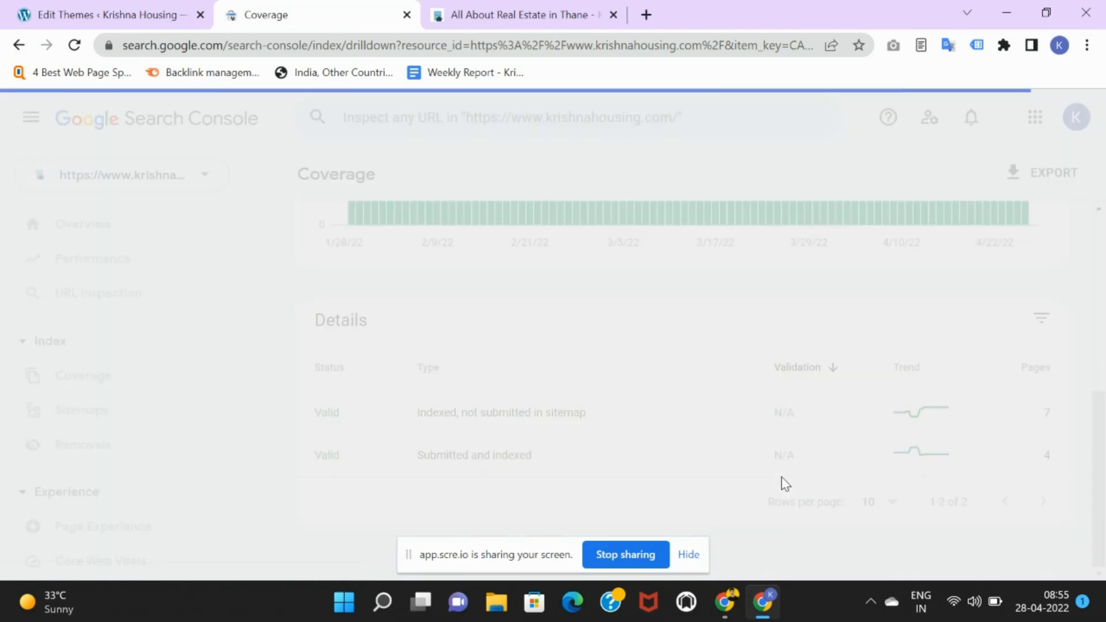
scroll(711, 388, "down", 5)
scroll(712, 388, "down", 2)
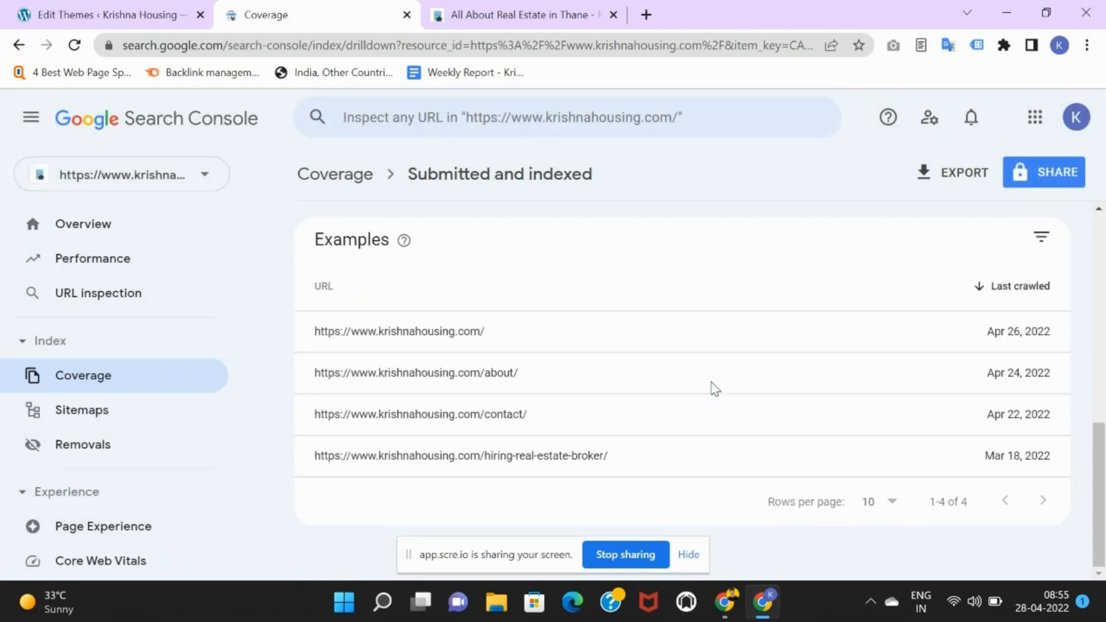
Examine the affected pages chart and the example URLs with their last crawled dates for the "Submitted and indexed" group.
scroll(805, 440, "up", 5)
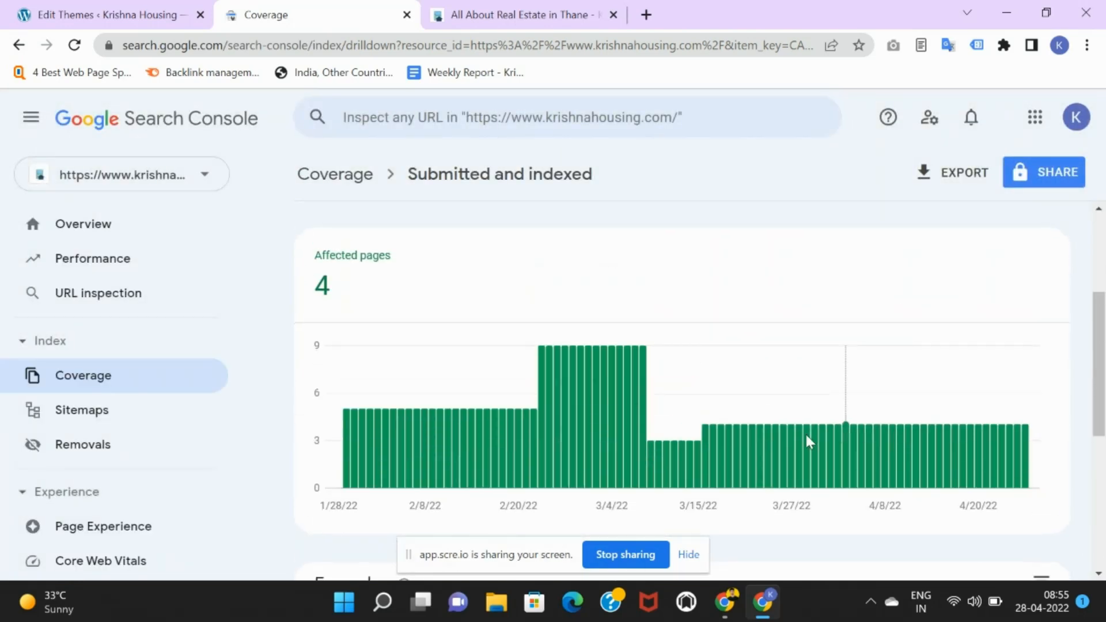
scroll(568, 447, "down", 6)
scroll(766, 375, "up", 7)
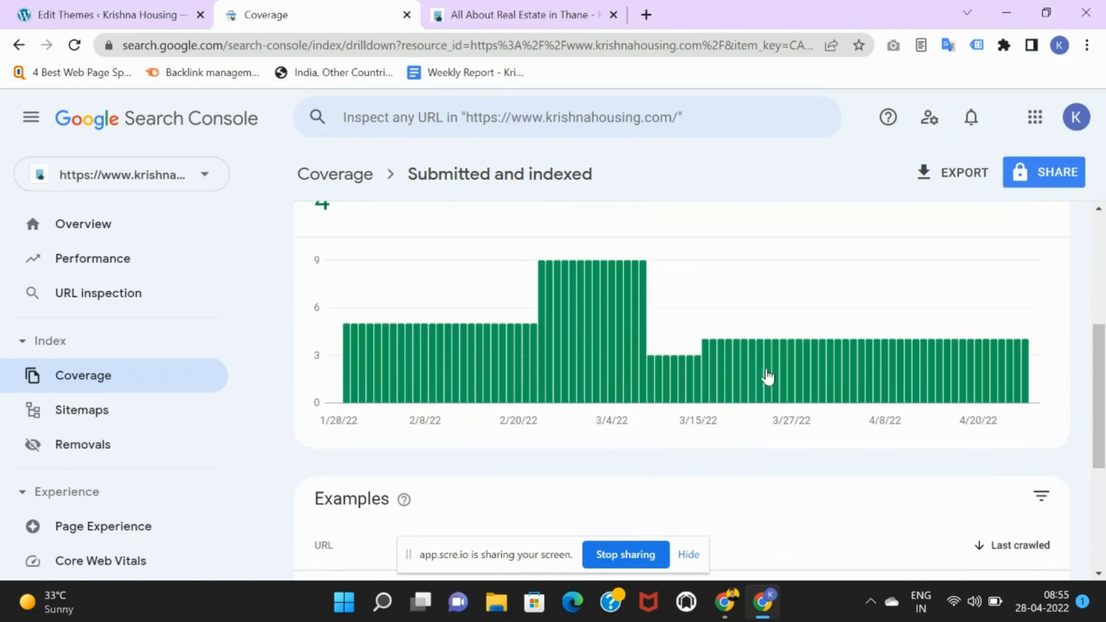
scroll(1061, 390, "down", 7)
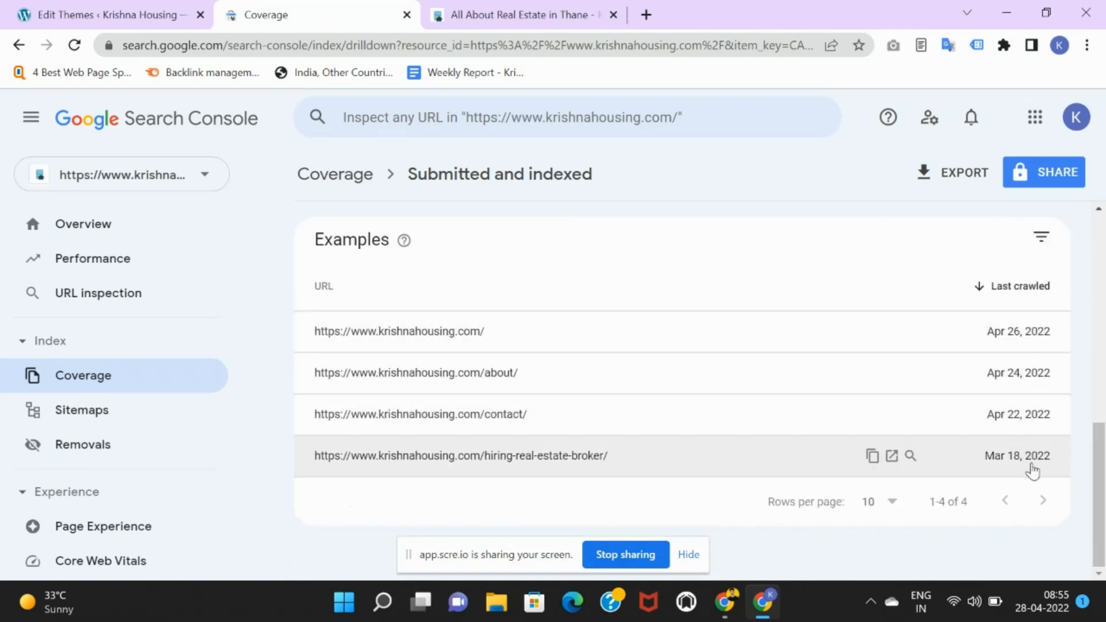
Return to the Coverage report, switch it to only the Excluded status and bring up its details table.
left_click(19, 44)
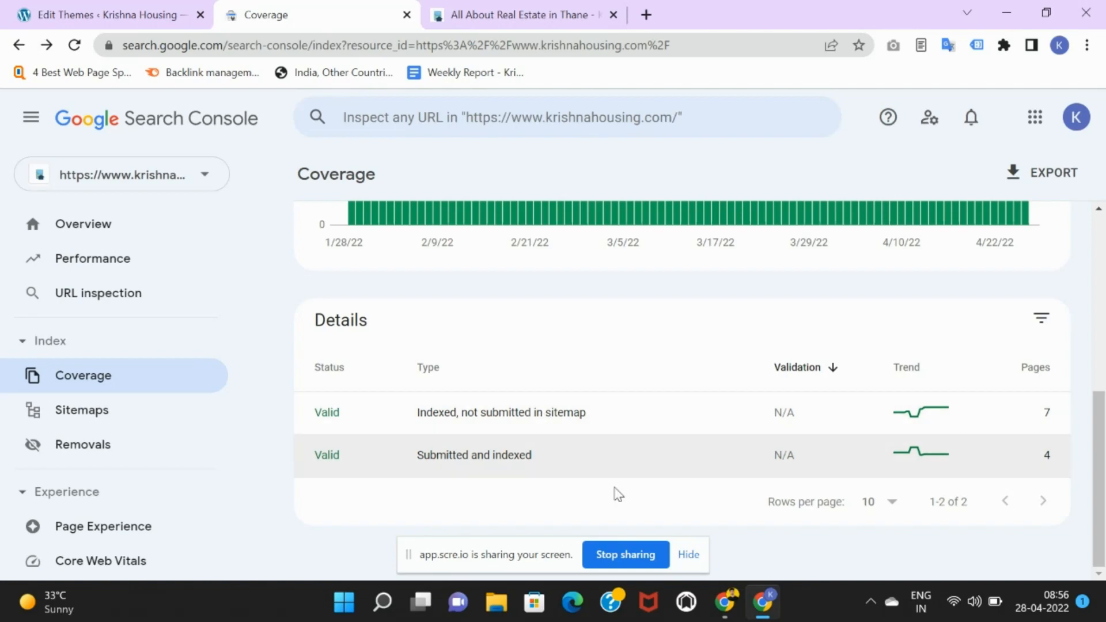
scroll(699, 408, "up", 6)
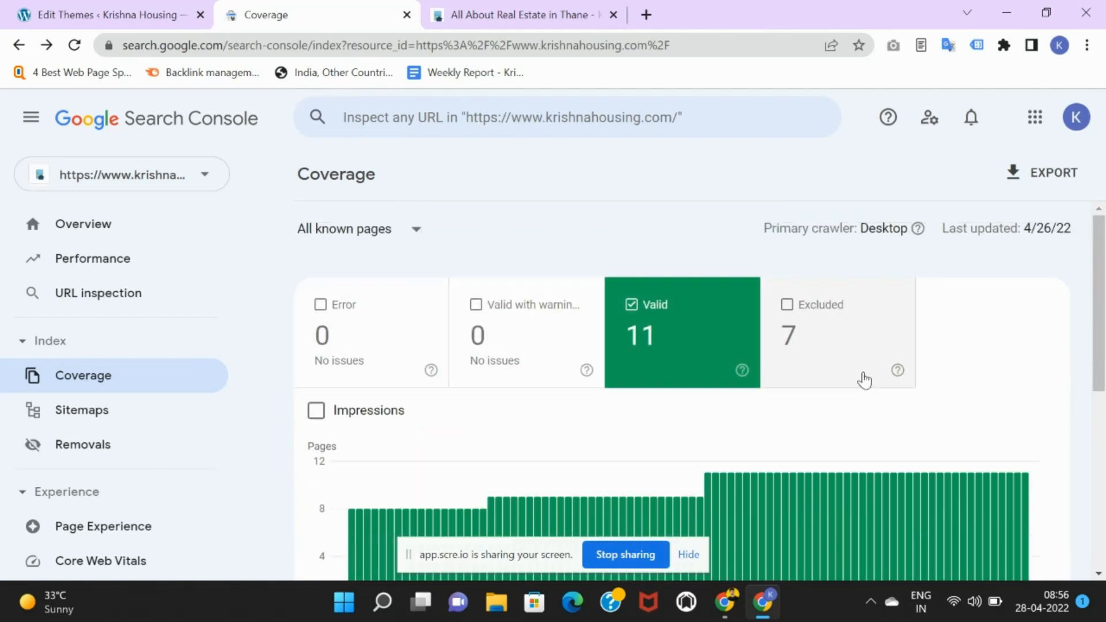
left_click(795, 356)
left_click(689, 355)
scroll(969, 361, "down", 8)
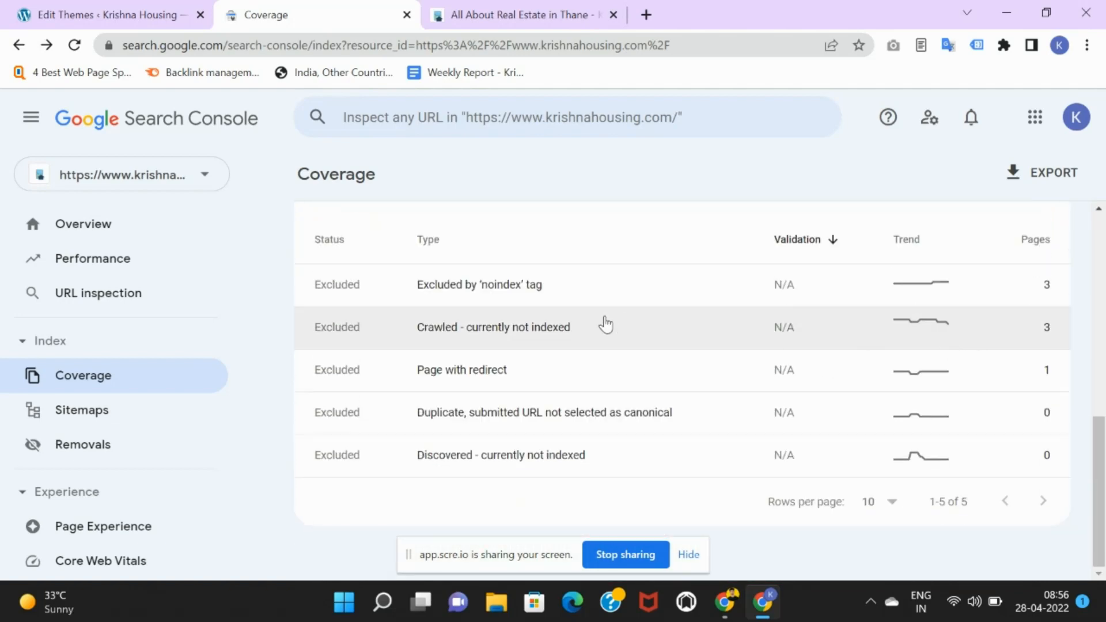
Open the "Excluded by 'noindex' tag" group and examine its example URLs and affected pages chart.
left_click(602, 301)
scroll(807, 334, "down", 9)
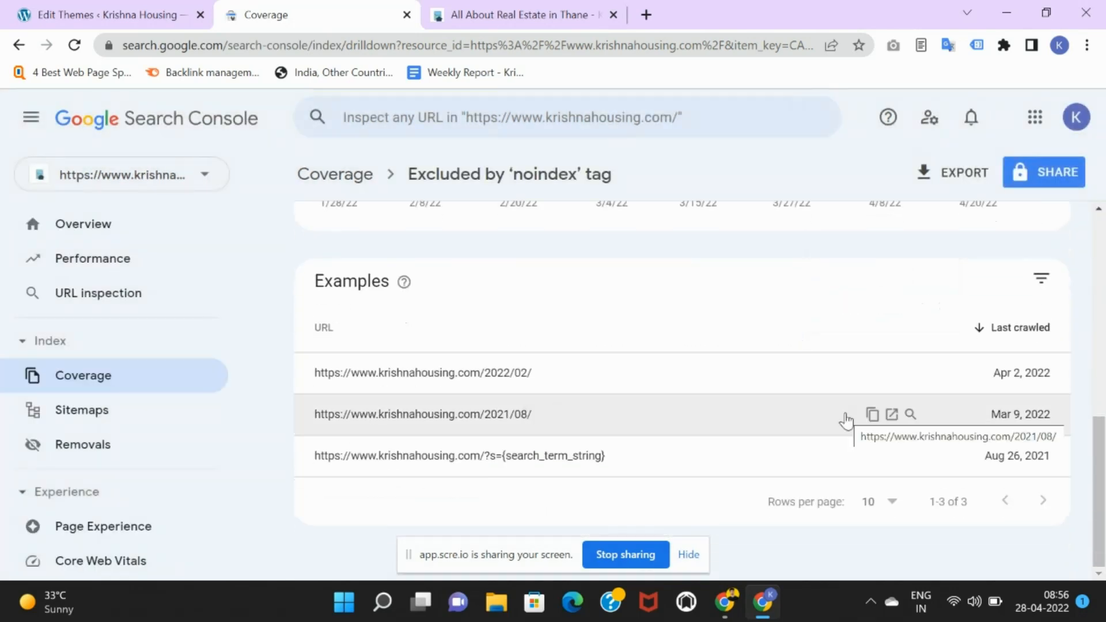
scroll(815, 387, "up", 5)
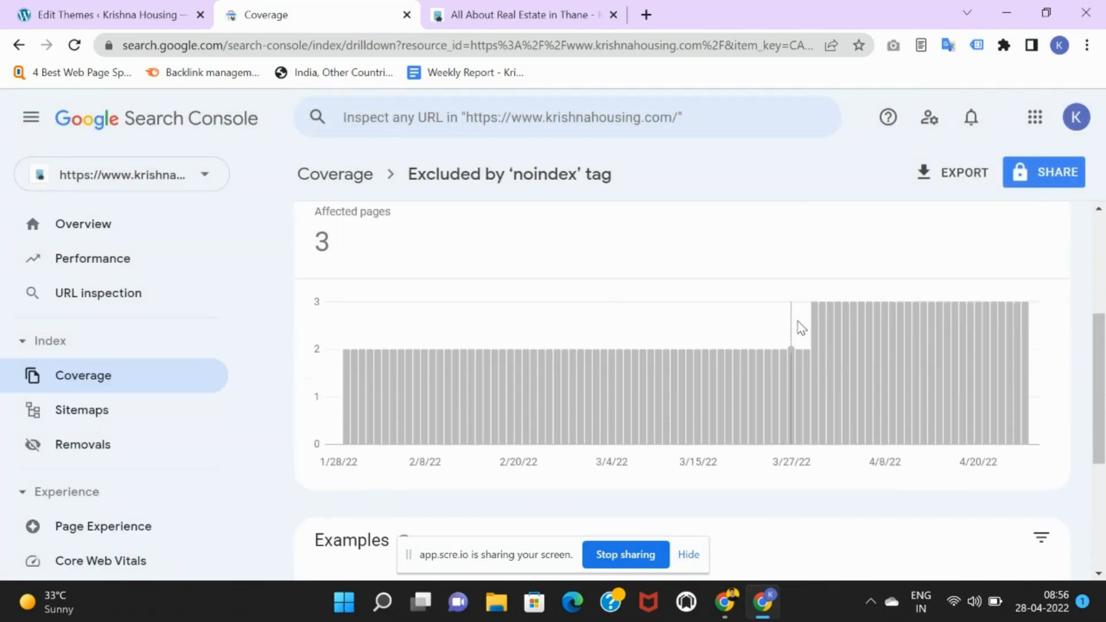
Return to the Coverage report and open the "Crawled - currently not indexed" group to view its example URLs.
left_click(20, 49)
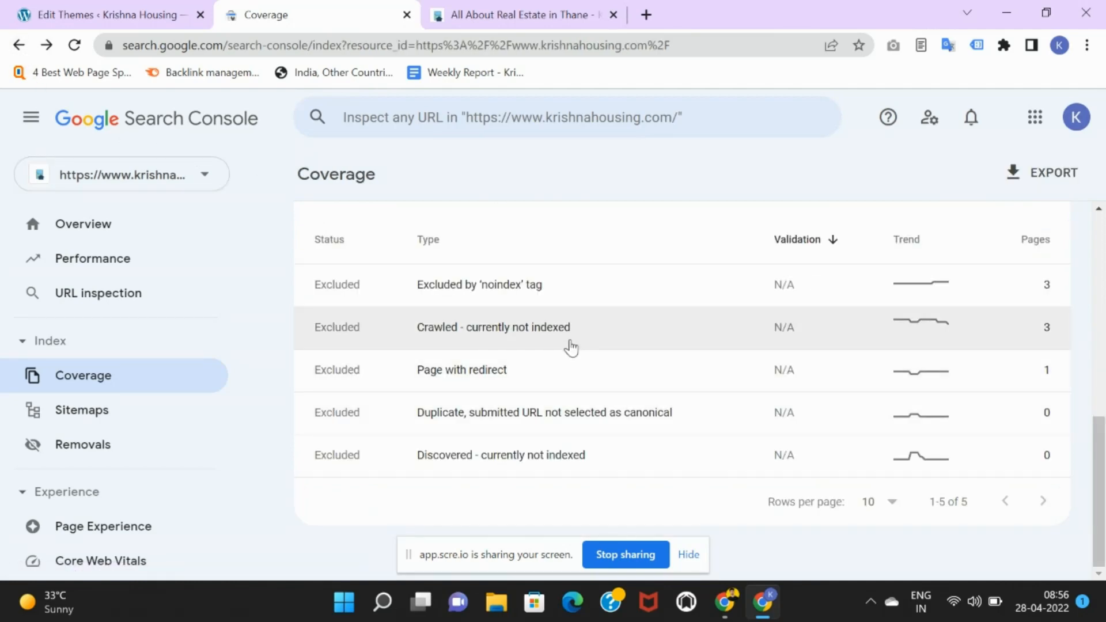
left_click(574, 345)
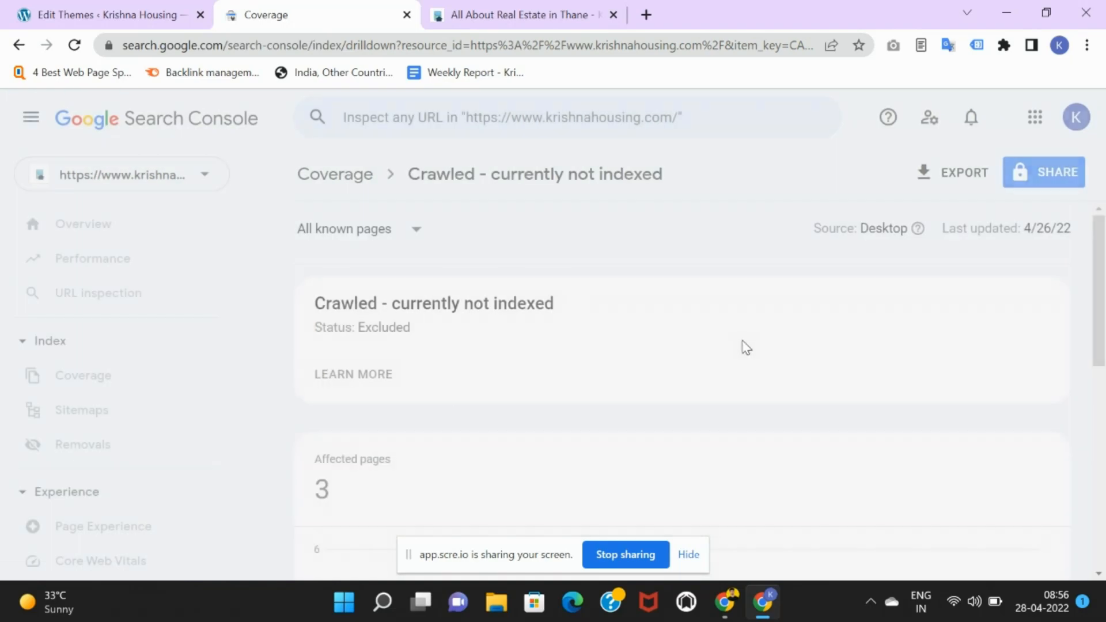
scroll(746, 368, "down", 8)
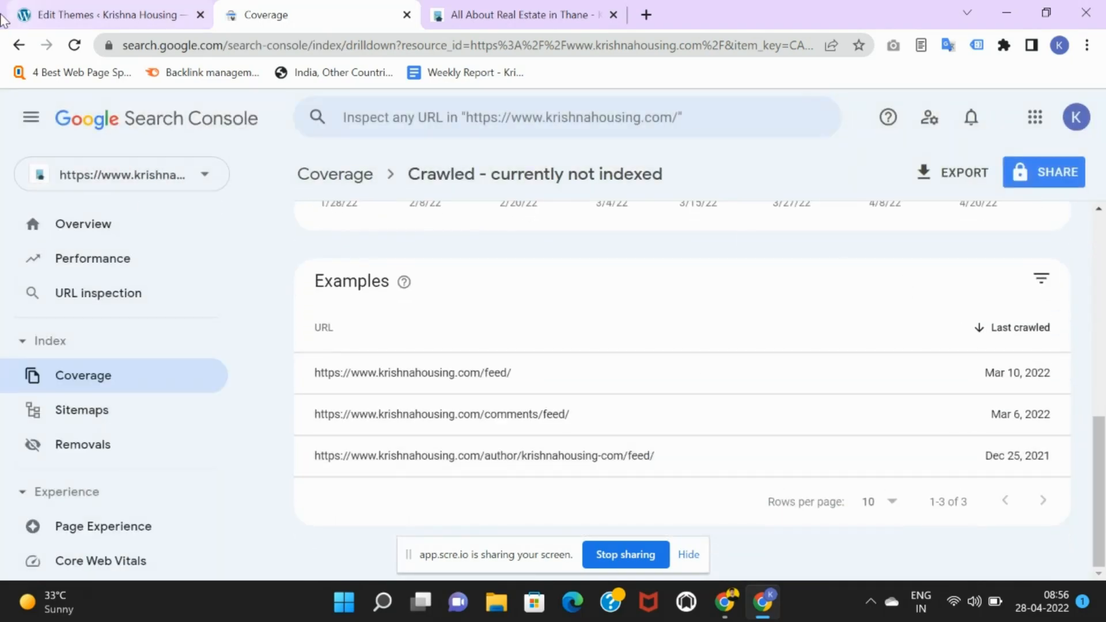
Return to the Coverage report and open the "Page with redirect" group to view its example URLs.
left_click(19, 44)
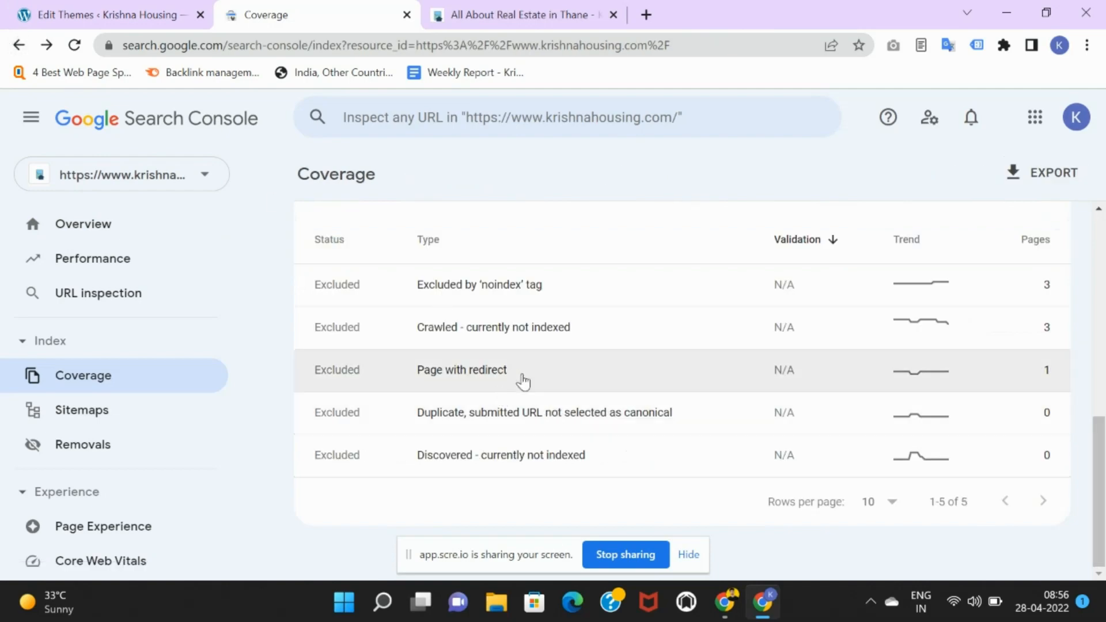
left_click(523, 380)
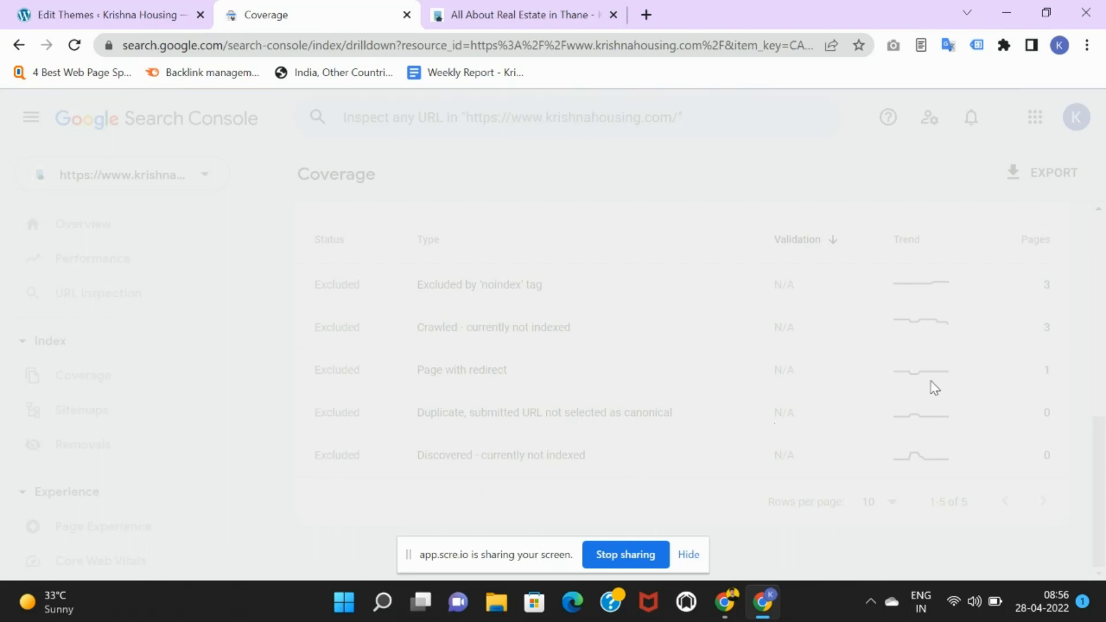
scroll(803, 388, "down", 5)
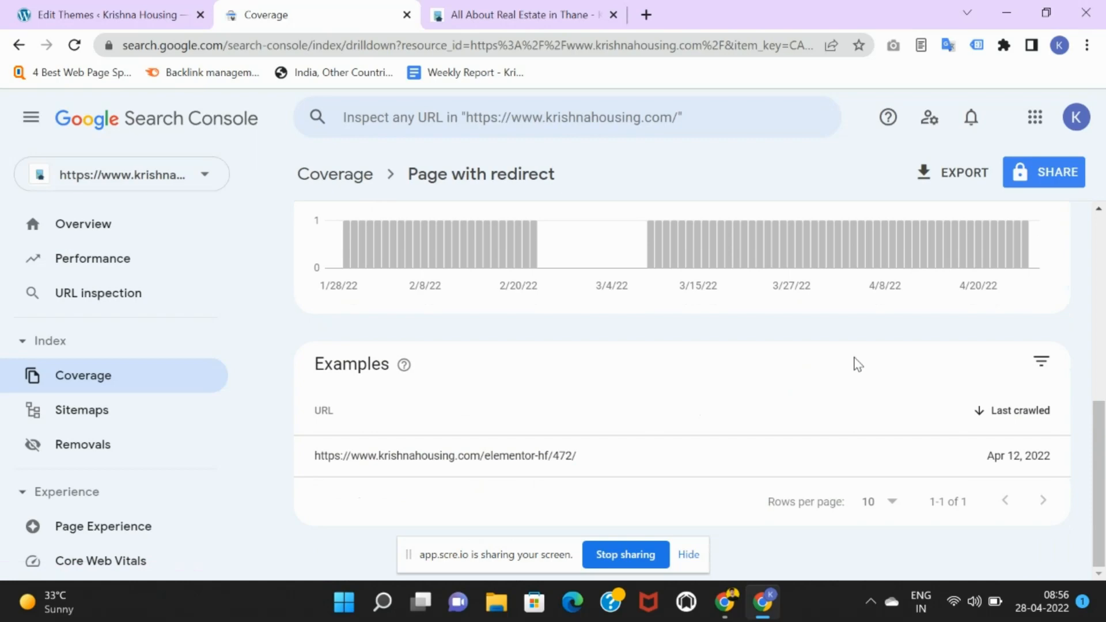
Return to the Coverage report and examine the Excluded status's chart and its table of exclusion types.
left_click(19, 46)
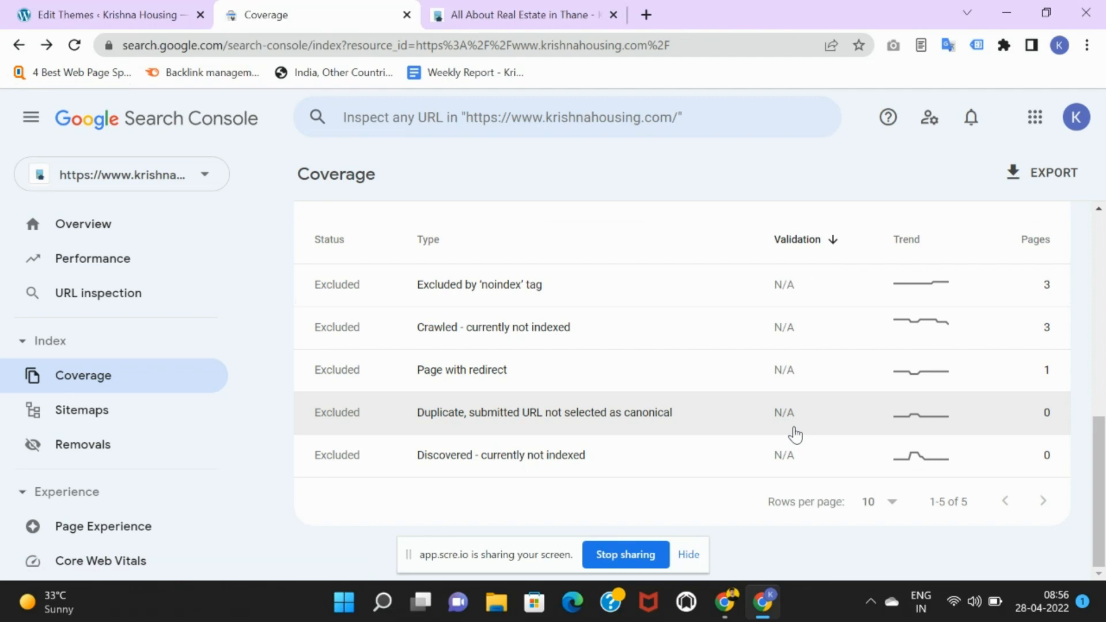
scroll(795, 436, "up", 10)
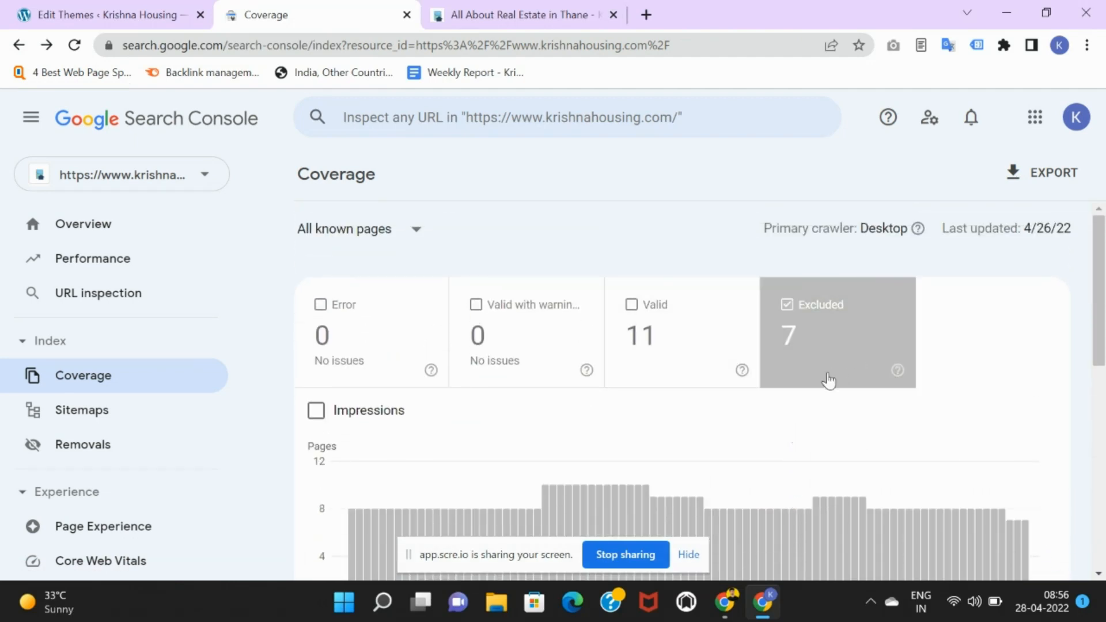
scroll(825, 386, "down", 4)
scroll(824, 386, "up", 4)
scroll(817, 366, "down", 5)
scroll(684, 321, "up", 5)
scroll(857, 378, "up", 1)
scroll(856, 378, "down", 5)
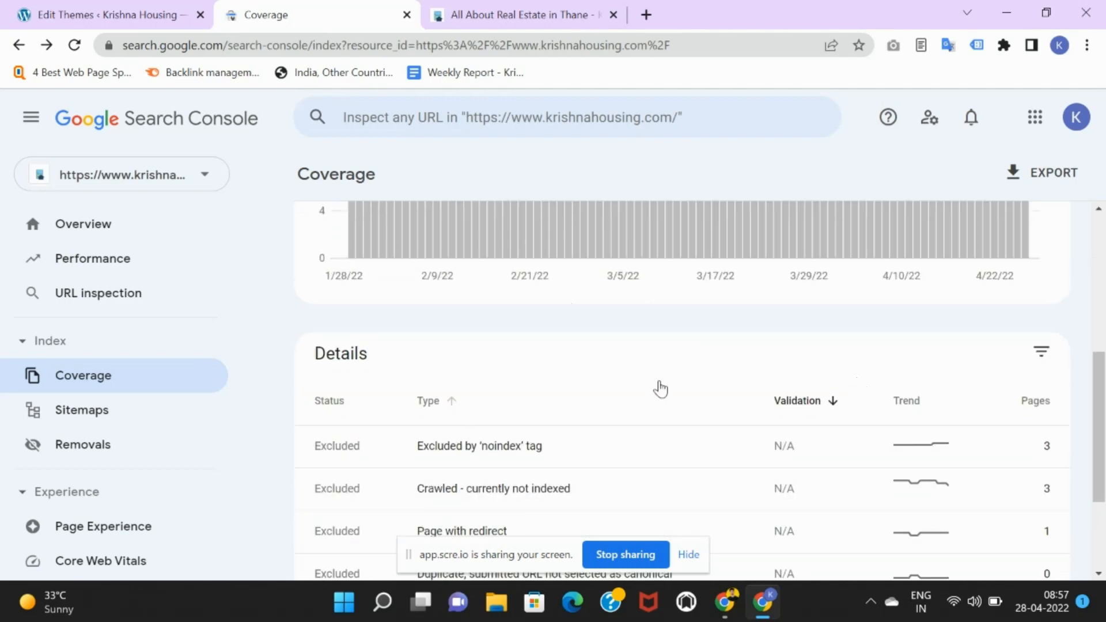
scroll(660, 388, "down", 3)
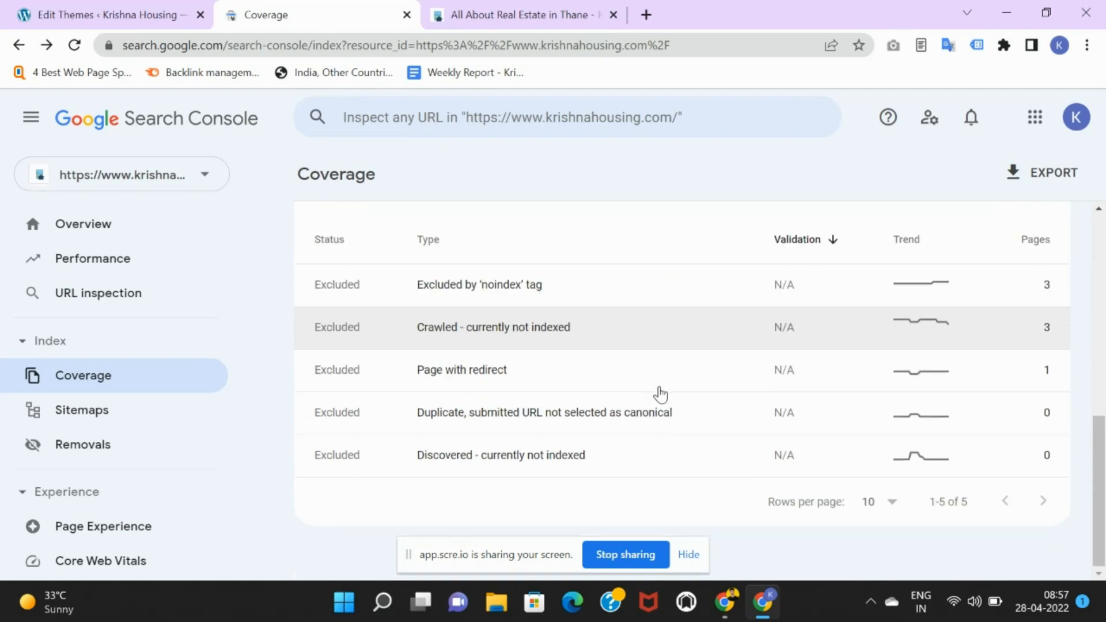
scroll(661, 394, "up", 6)
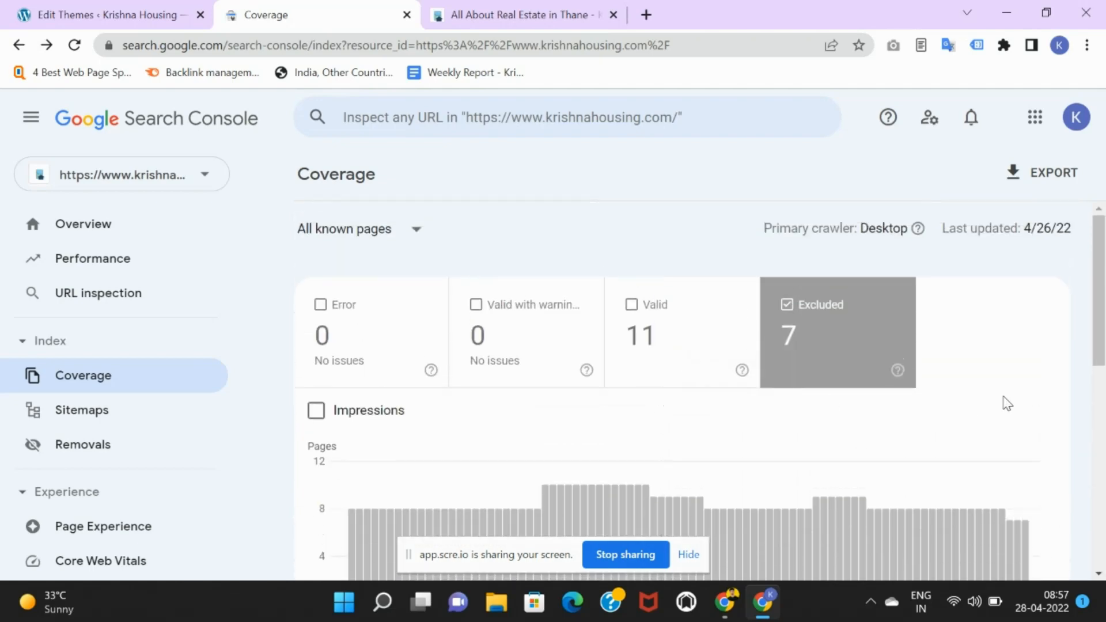
scroll(842, 418, "down", 5)
scroll(805, 420, "up", 5)
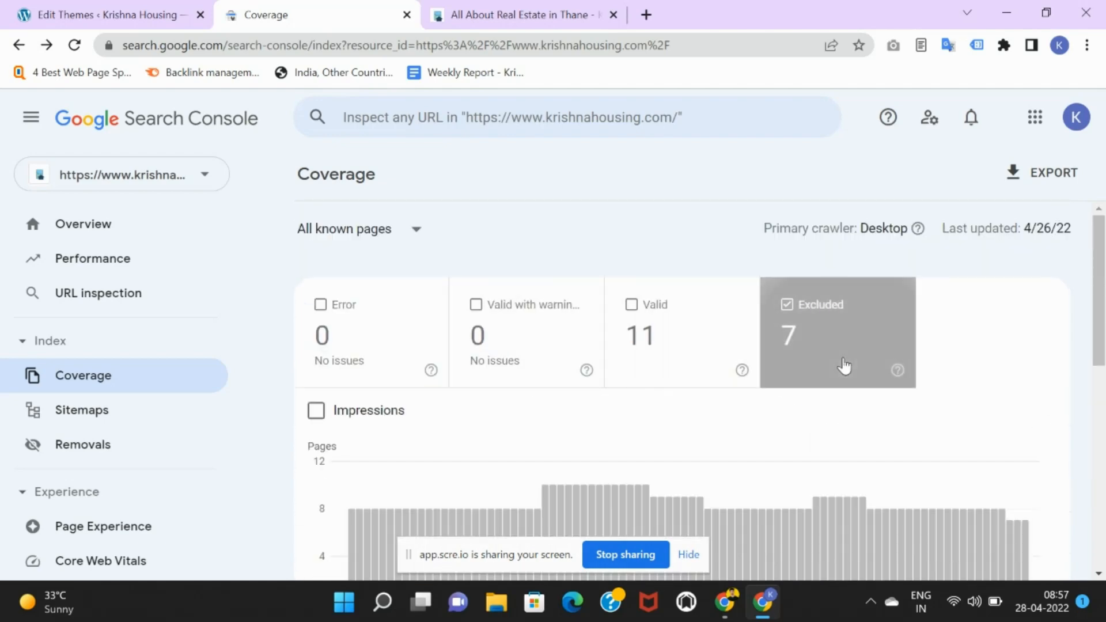
Add the Error and Valid with warnings statuses to the Coverage report alongside Excluded.
left_click(371, 336)
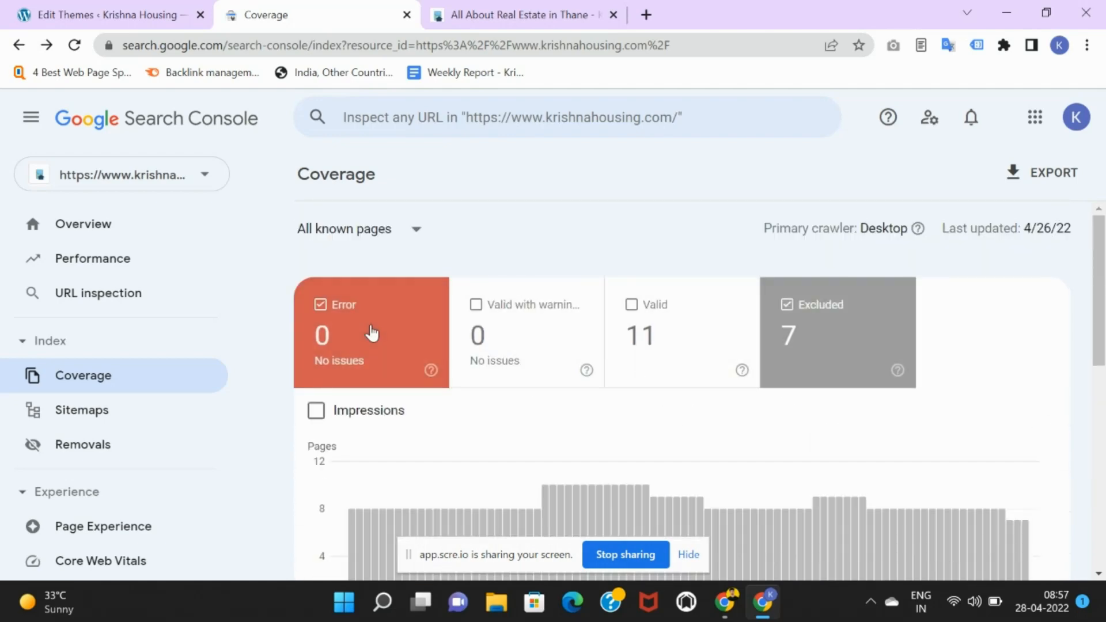
left_click(545, 340)
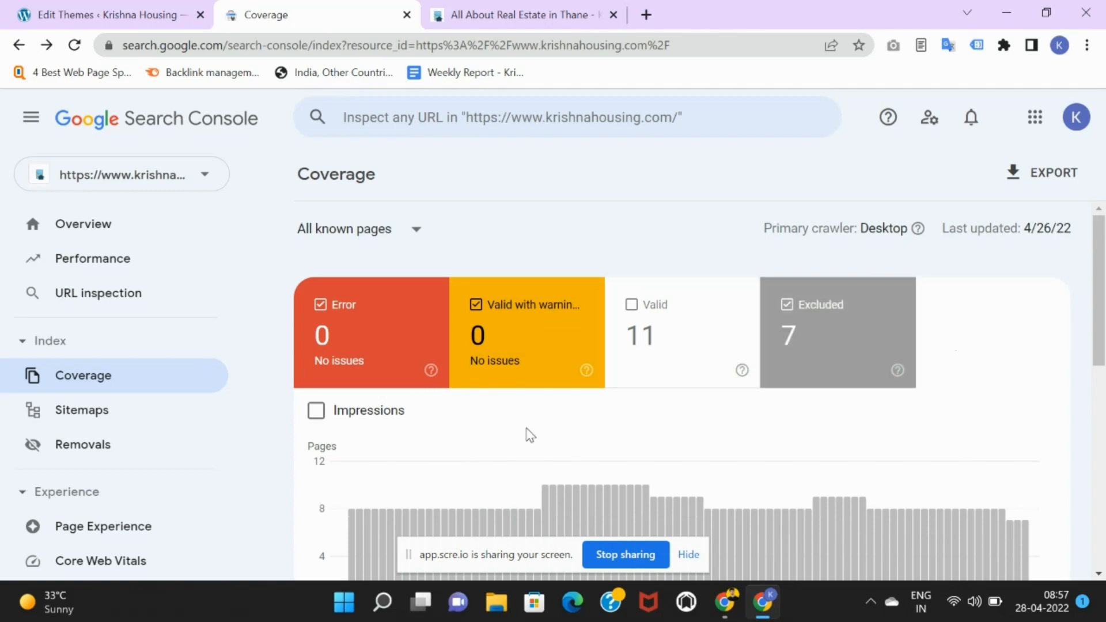
Open the Sitemaps report, and load the site's /sitemap.xml in the blog page's browser tab at 100% zoom.
left_click(153, 419)
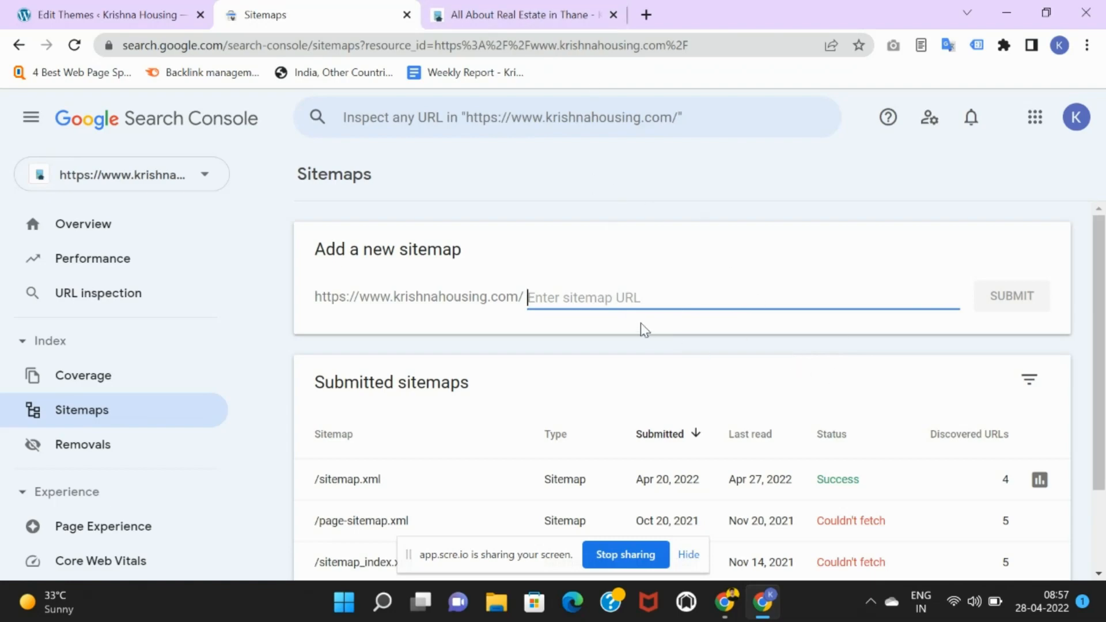
left_click(502, 15)
left_click(504, 45)
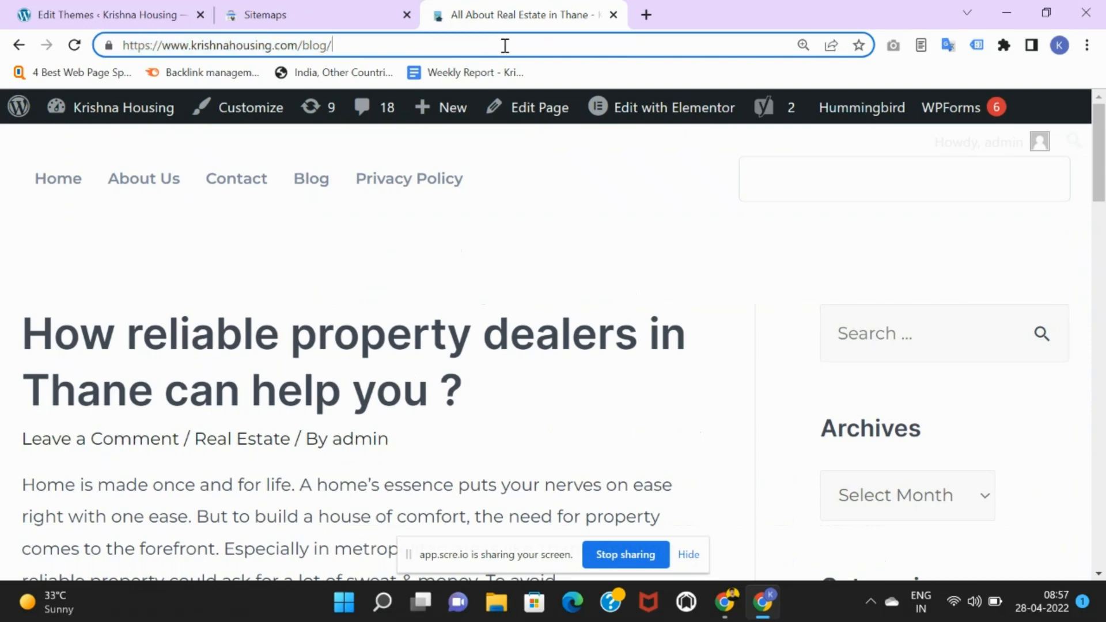
left_click_drag(312, 44, 646, 44)
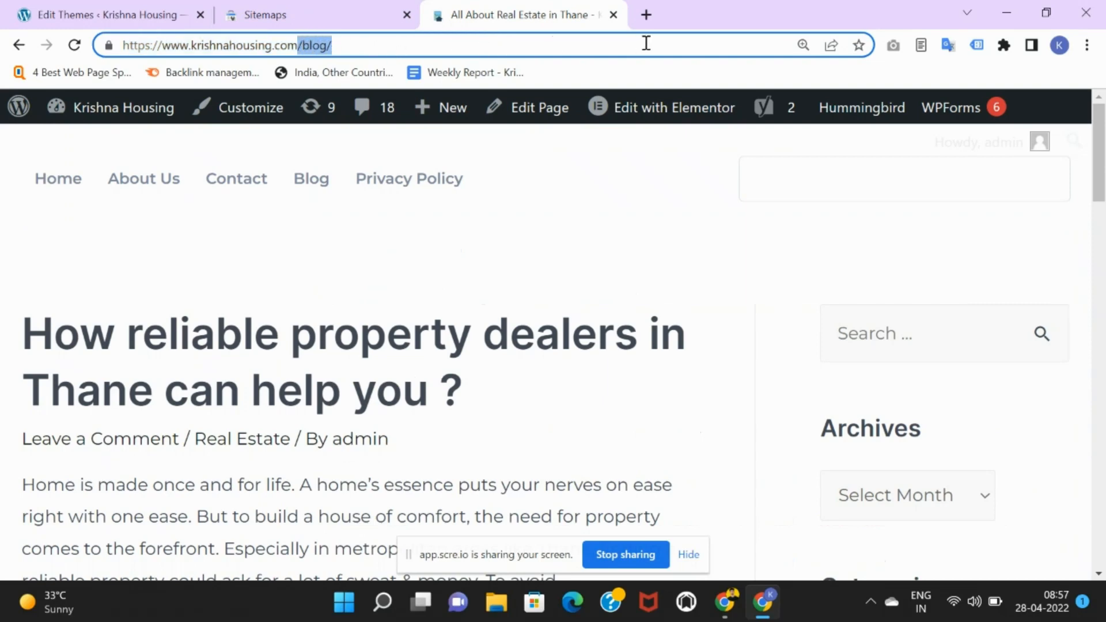
double_click(635, 46)
left_click_drag(329, 53, 312, 51)
type("si")
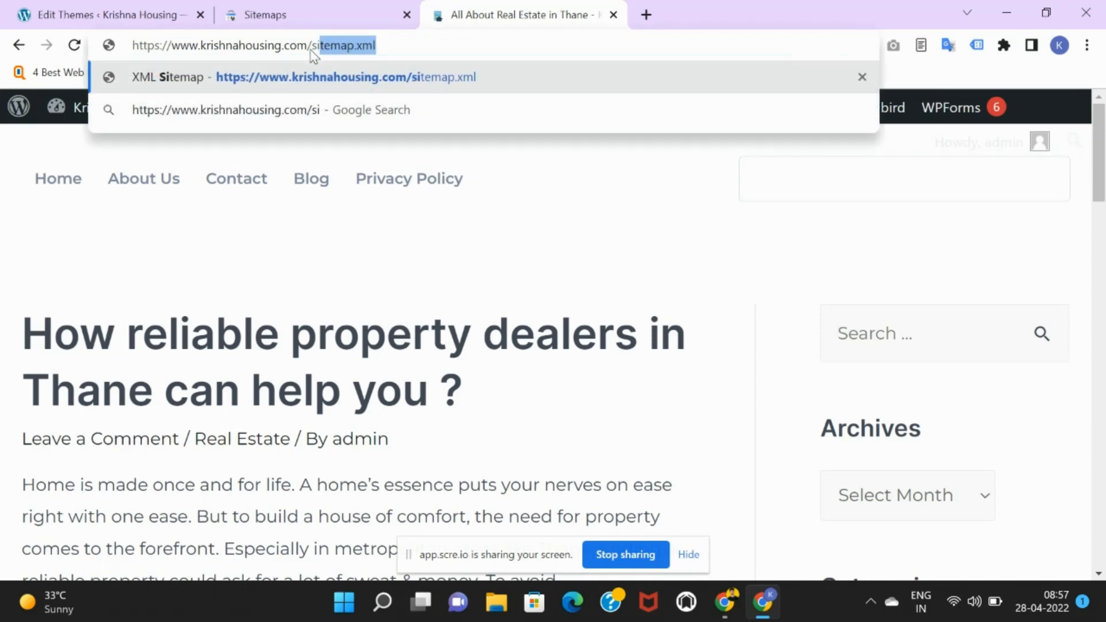
type("tema")
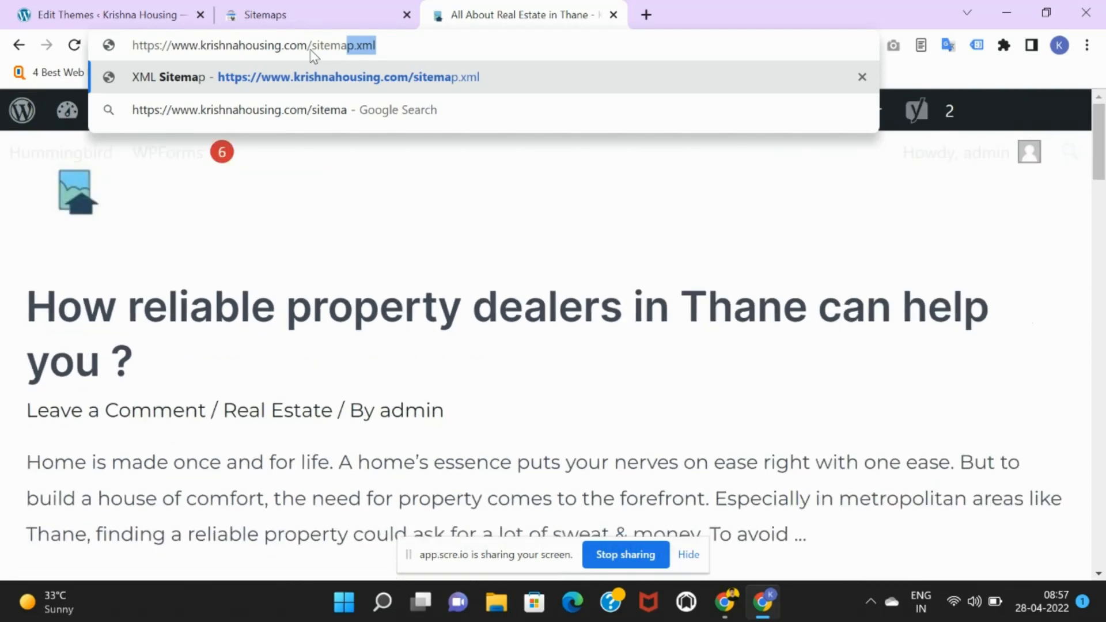
key("Return")
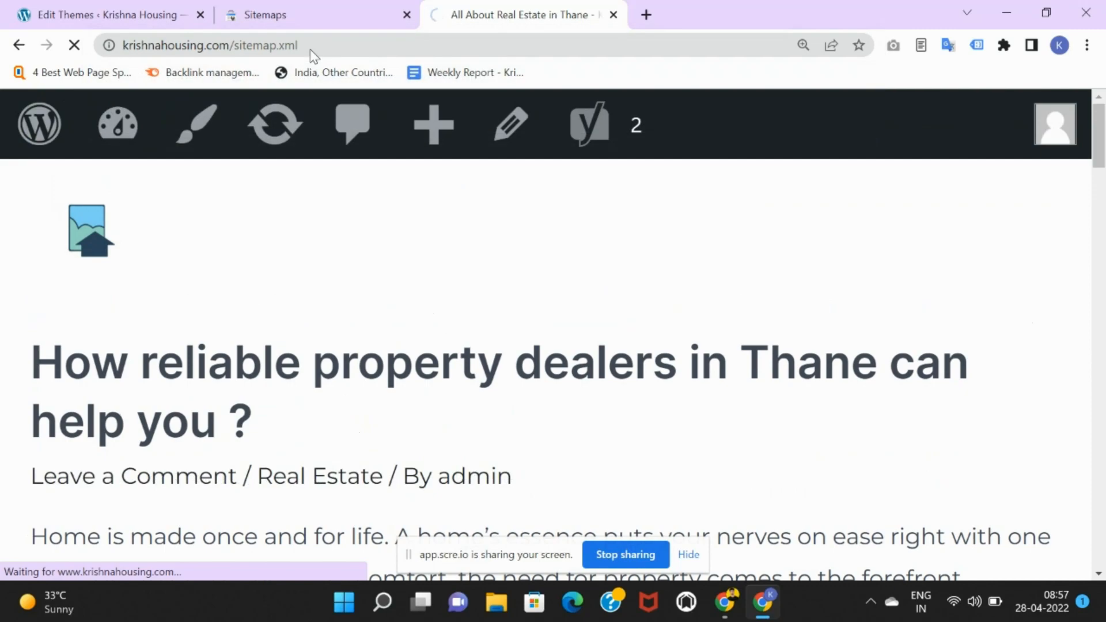
key("ctrl+0")
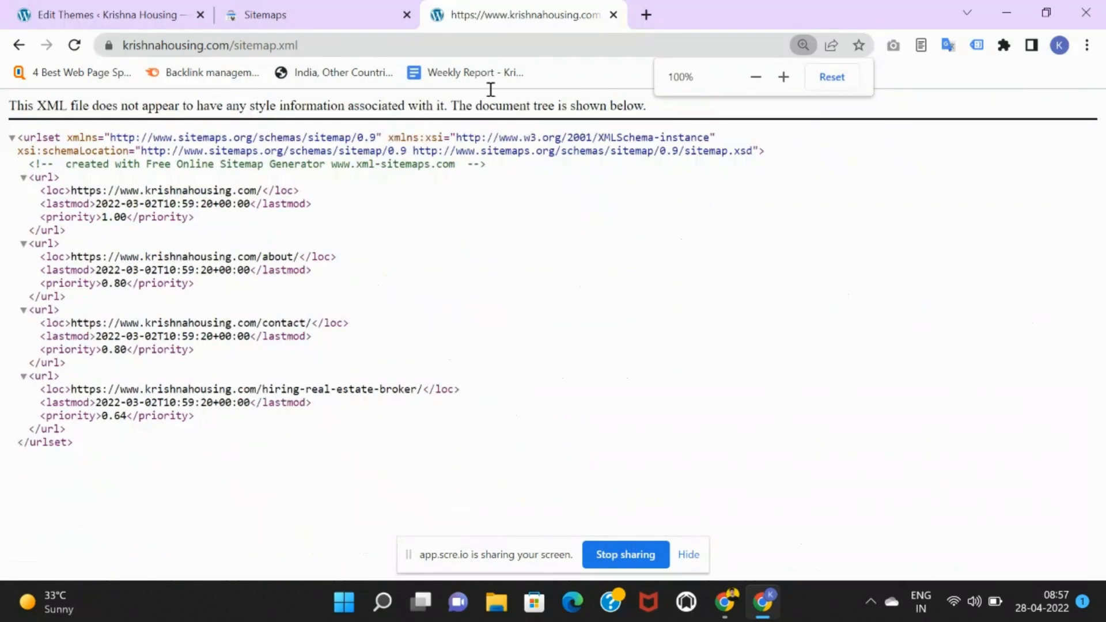
Copy sitemap.xml from the sitemap's address, submit it as a new sitemap in Search Console and dismiss the confirmation.
left_click(422, 41)
left_click(422, 41)
left_click_drag(406, 44, 303, 45)
key("ctrl+c")
left_click(241, 12)
left_click(633, 297)
key("ctrl+v")
left_click(1014, 310)
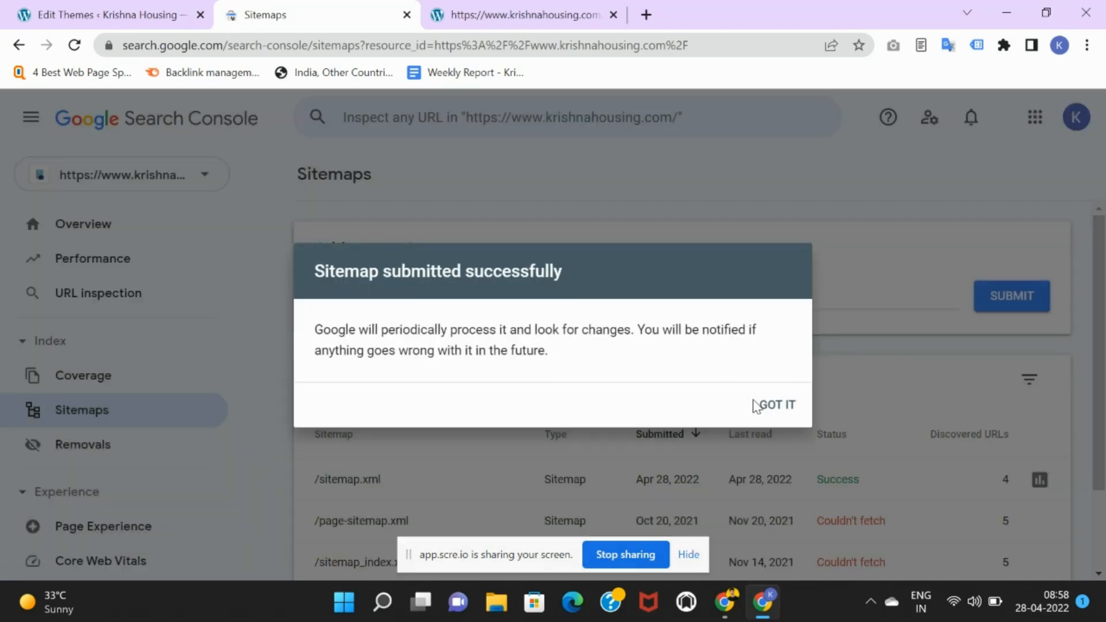
left_click(763, 405)
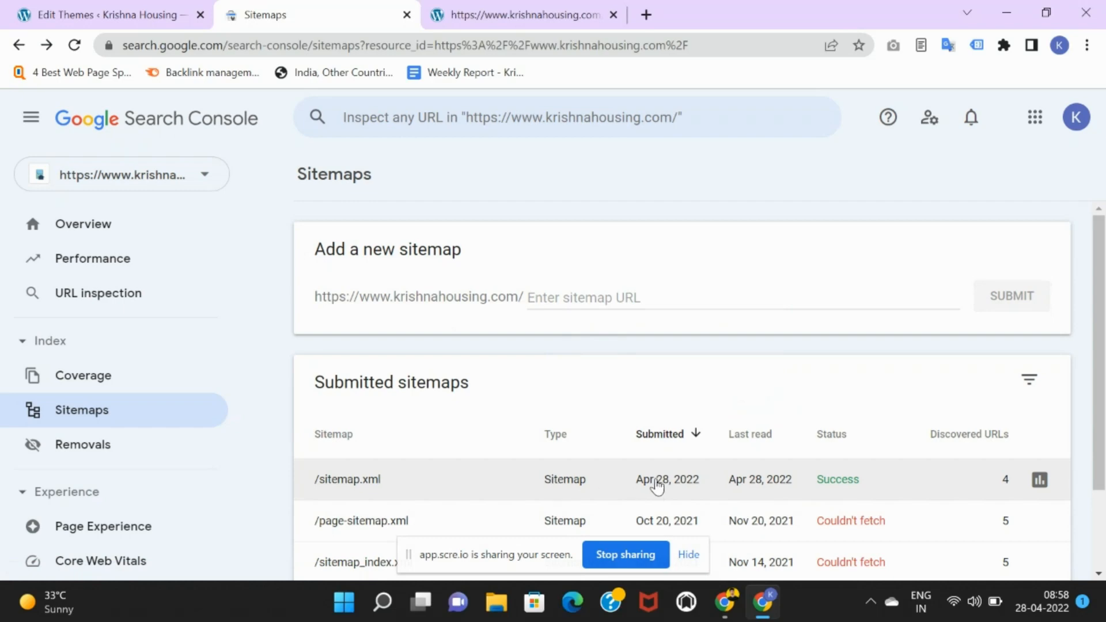
Check the submitted sitemaps' statuses, open the details of /page-sitemap.xml and return to the Sitemaps report.
scroll(651, 487, "down", 2)
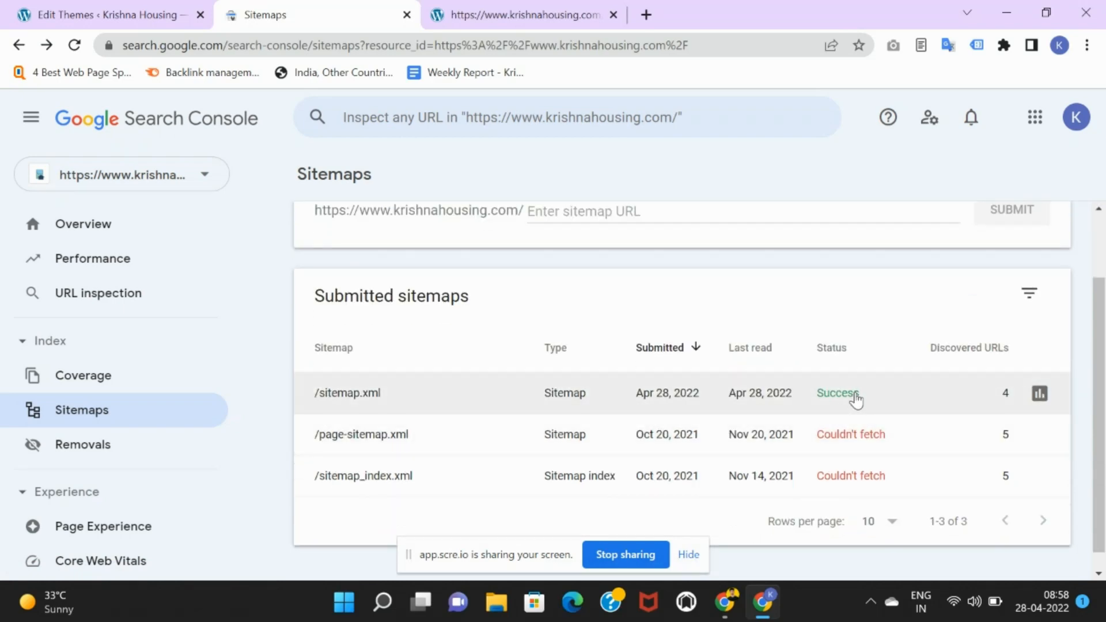
left_click(930, 449)
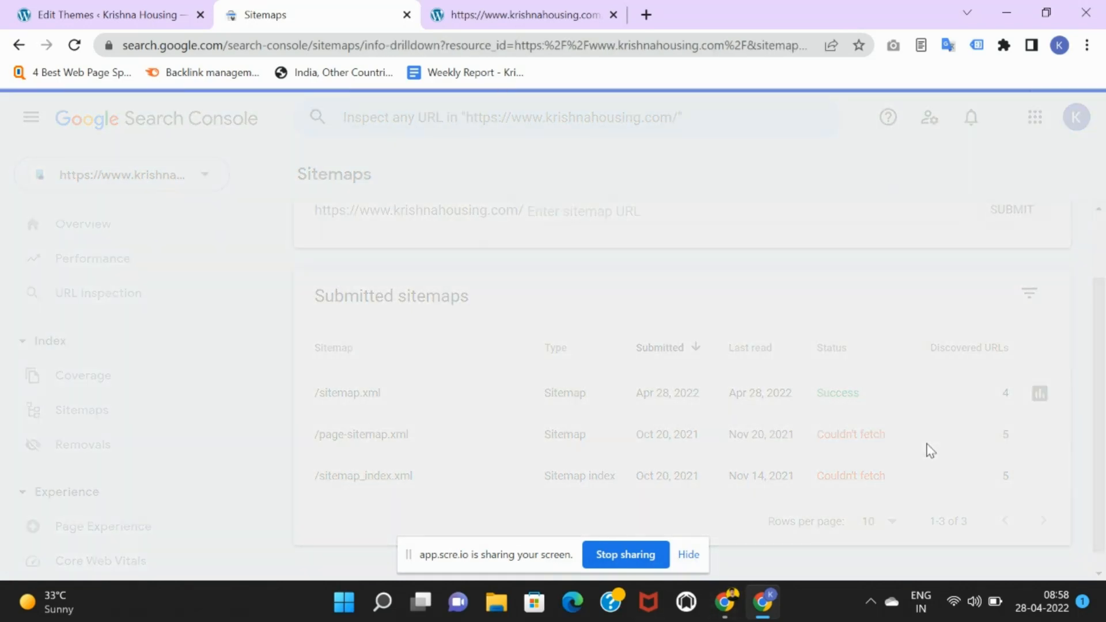
left_click(19, 45)
Enter sitemap.xml as the address of a new sitemap for the site.
scroll(851, 365, "up", 2)
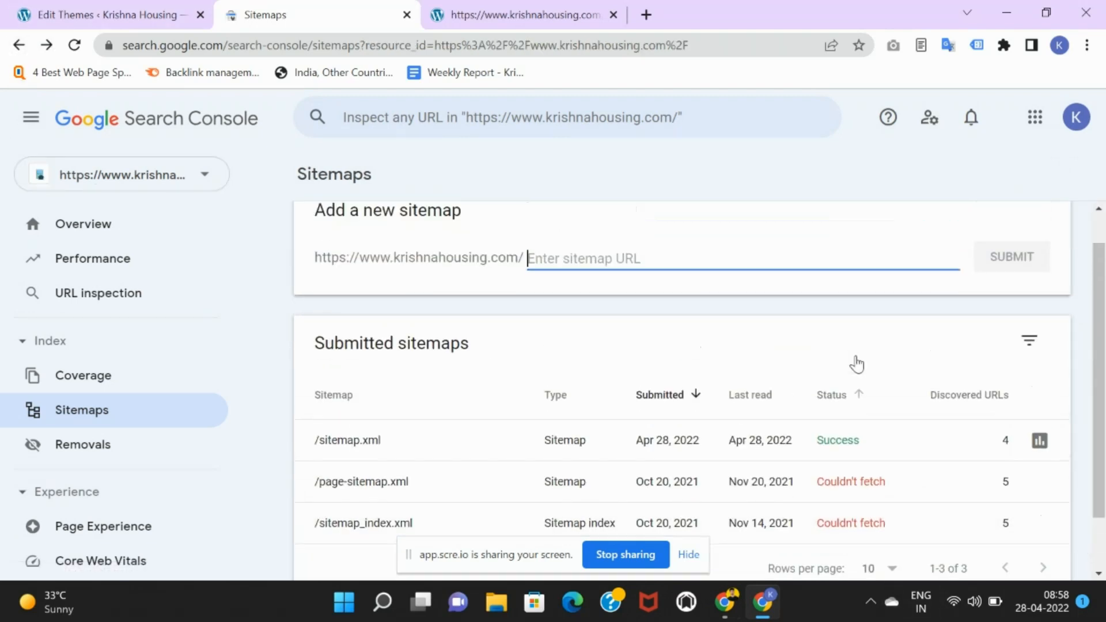
key("ctrl+v")
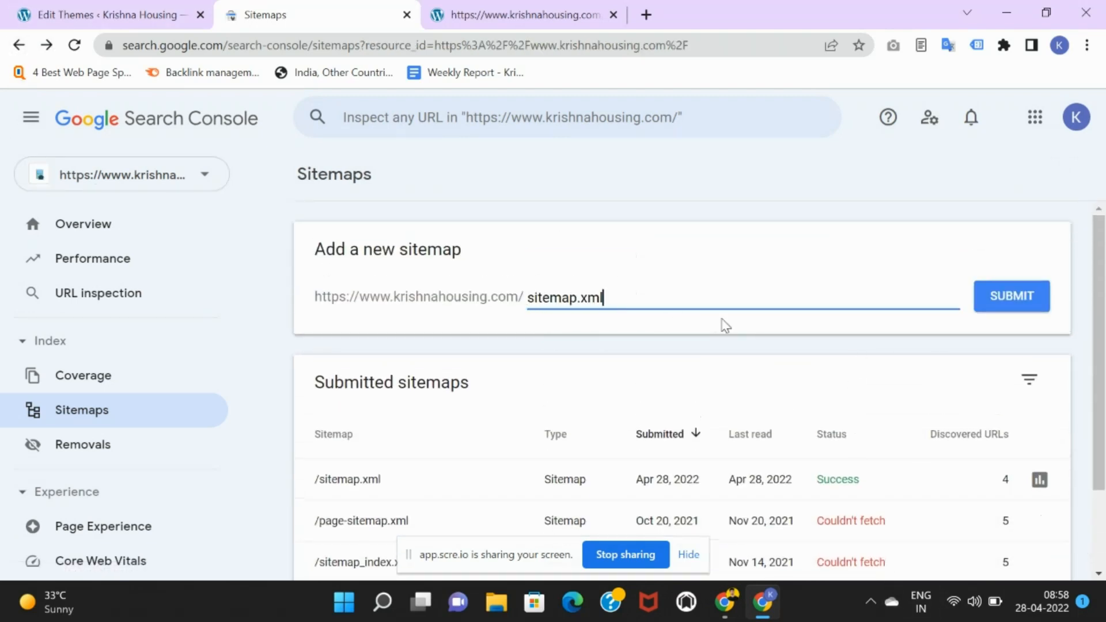
double_click(711, 296)
left_click(671, 297)
left_click(514, 303)
double_click(749, 305)
Compare the domain and sitemap.xml parts of the sitemap's browser address with the prefix and entry under Add a new sitemap.
left_click(562, 17)
left_click_drag(381, 53, 306, 47)
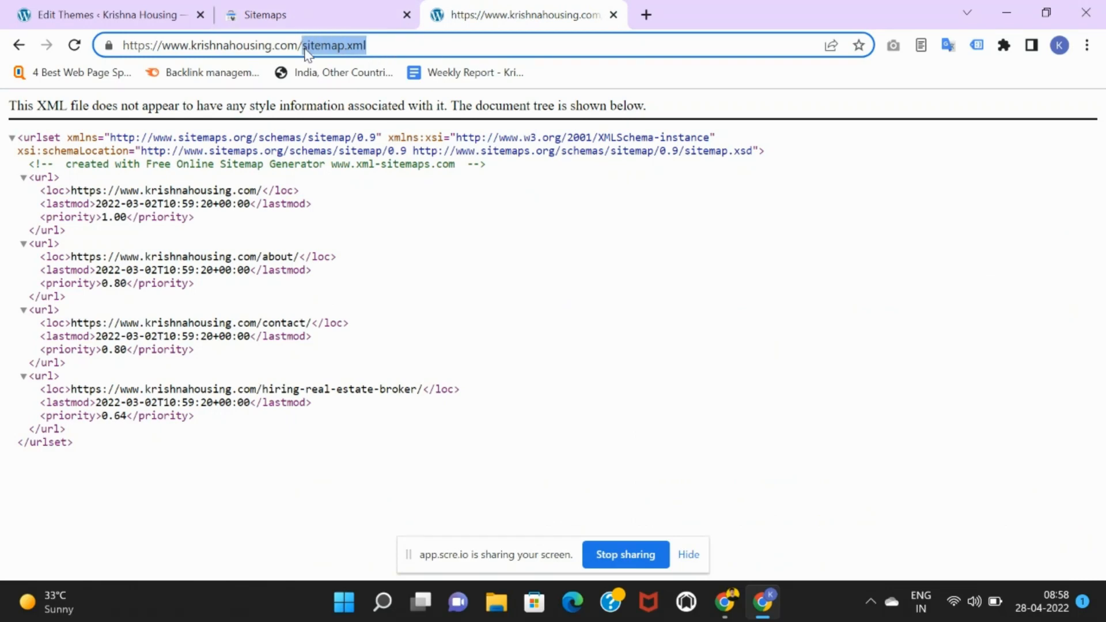
left_click(323, 53)
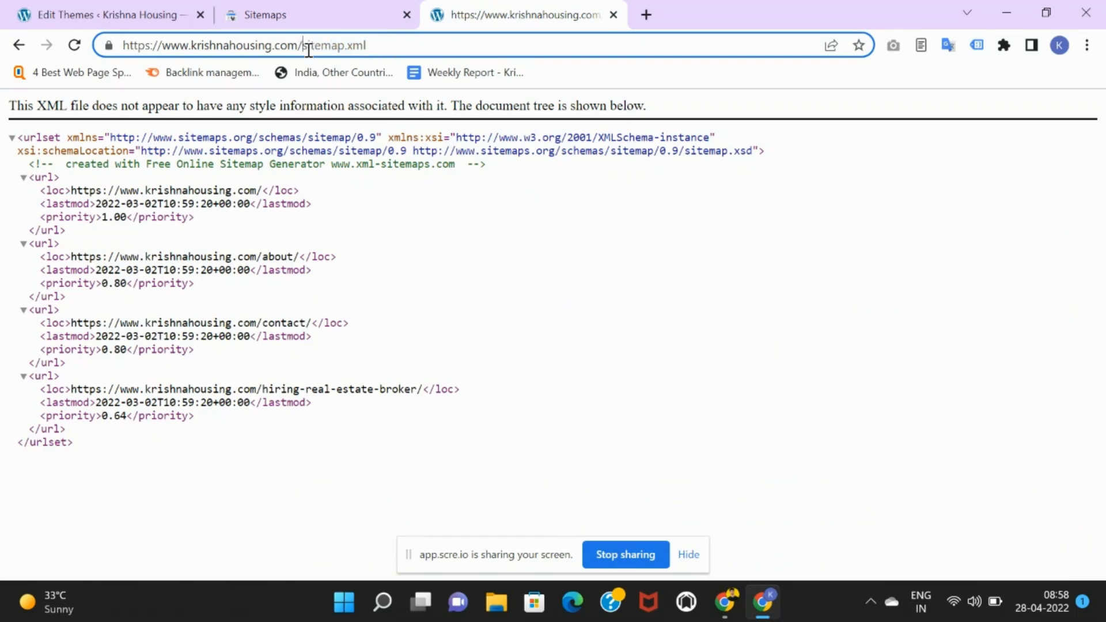
left_click_drag(303, 49, 362, 54)
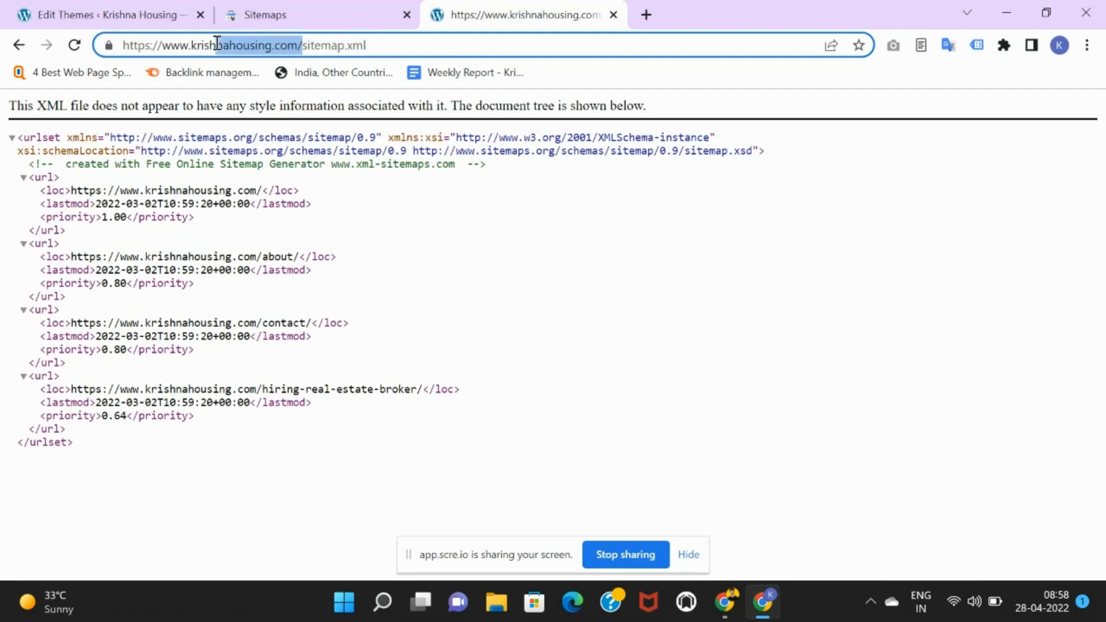
left_click(346, 16)
left_click_drag(515, 301, 291, 294)
key("ctrl+Tab")
left_click(338, 49)
left_click_drag(306, 49, 426, 48)
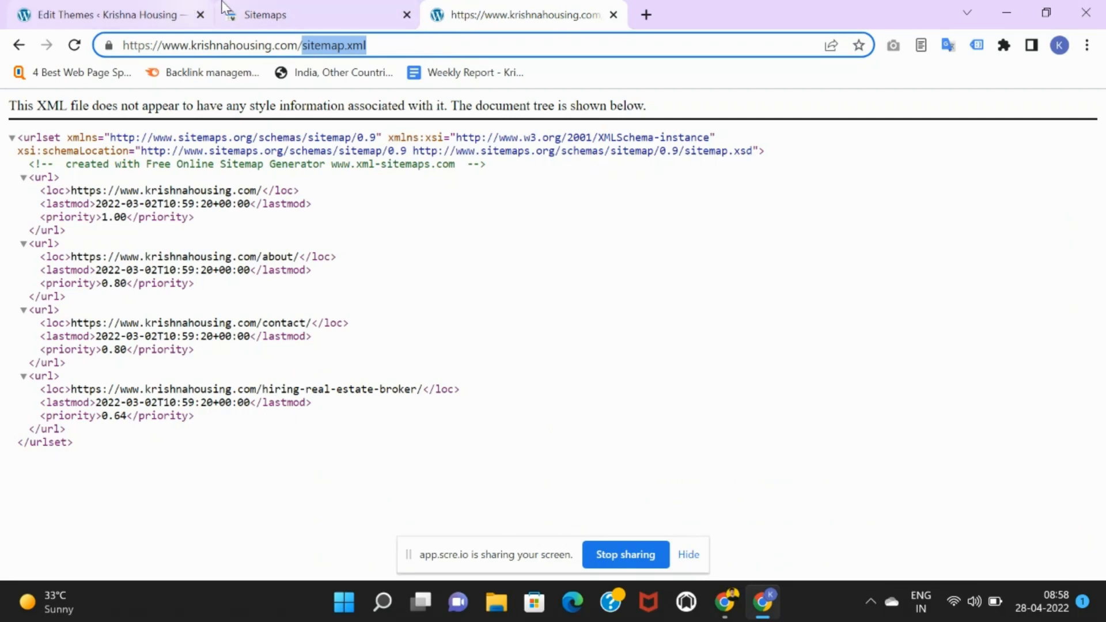
left_click(323, 14)
scroll(864, 444, "down", 2)
scroll(797, 431, "up", 2)
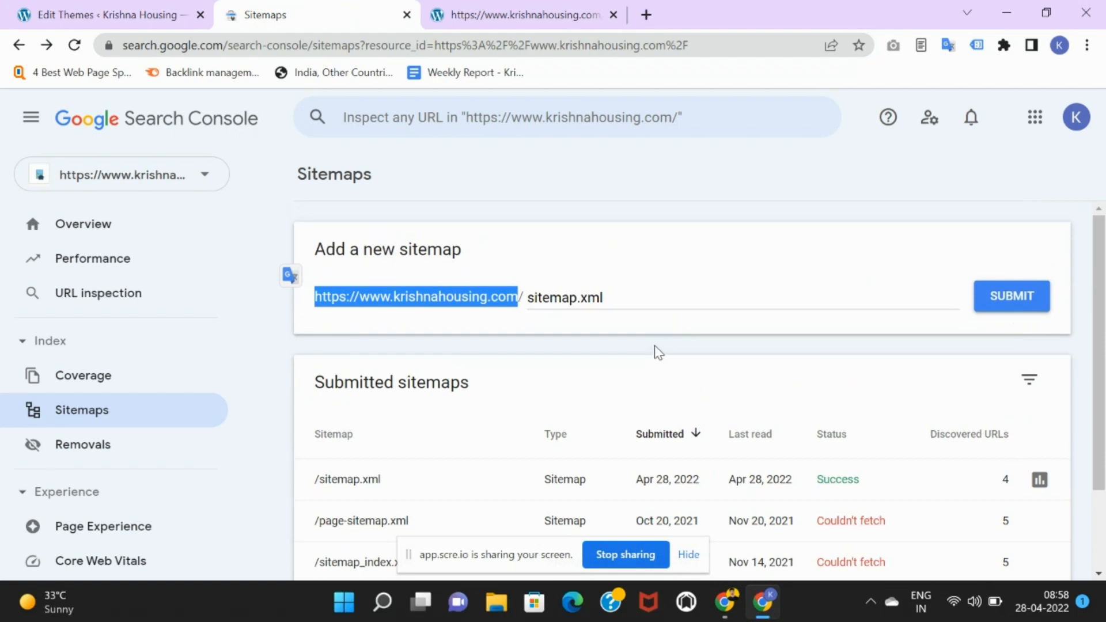
left_click(690, 296)
left_click_drag(521, 298, 648, 316)
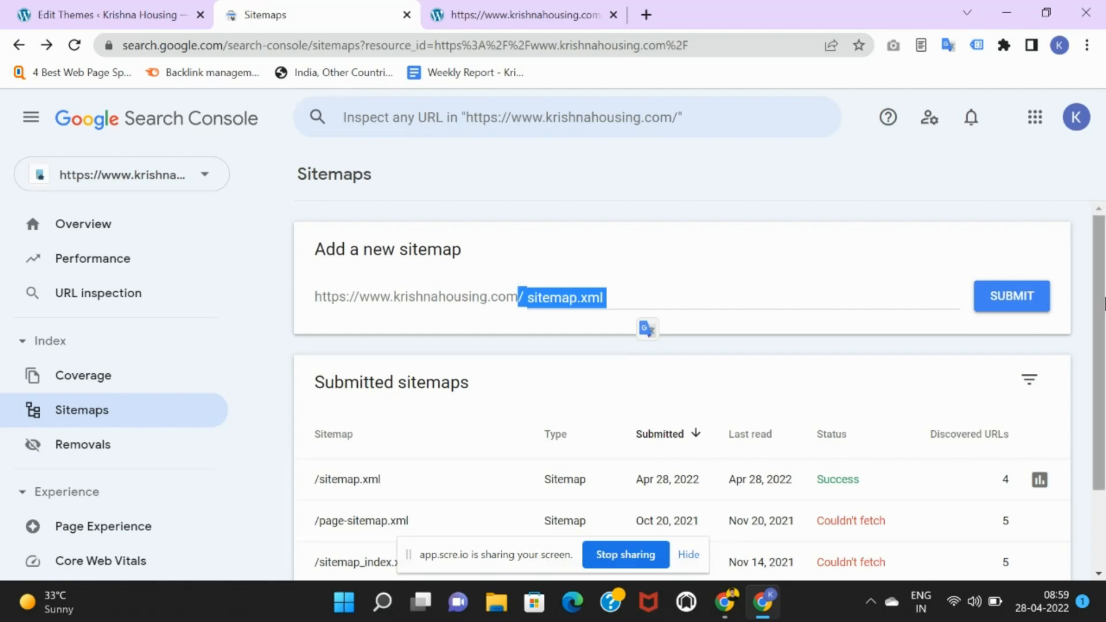
Open the Removals report and start a new request to temporarily remove a URL.
left_click(178, 455)
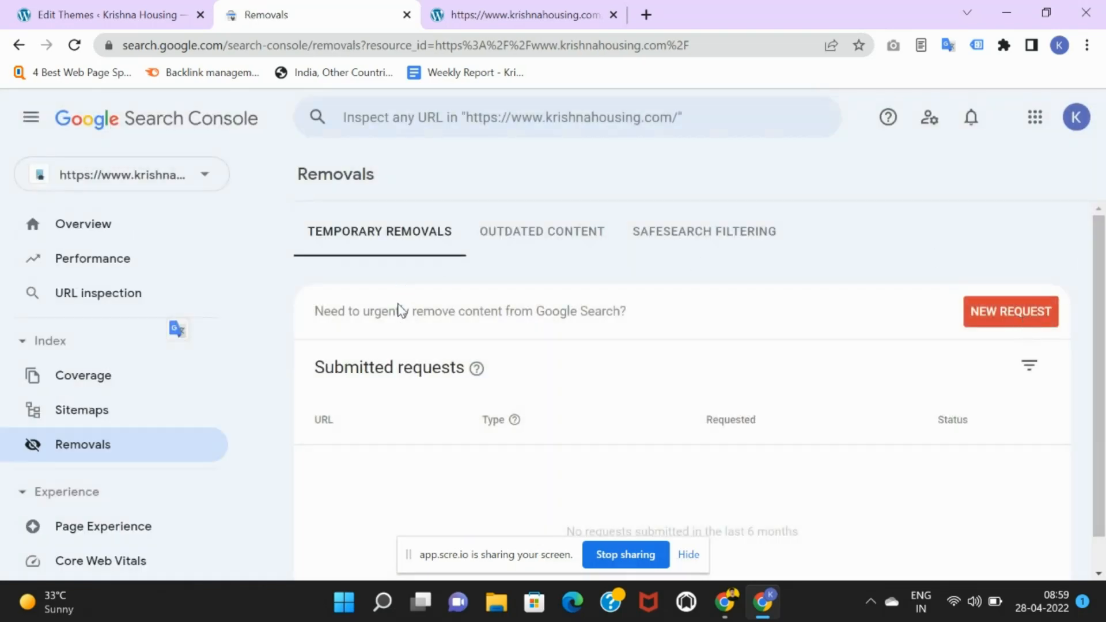
scroll(593, 334, "down", 1)
scroll(575, 368, "up", 1)
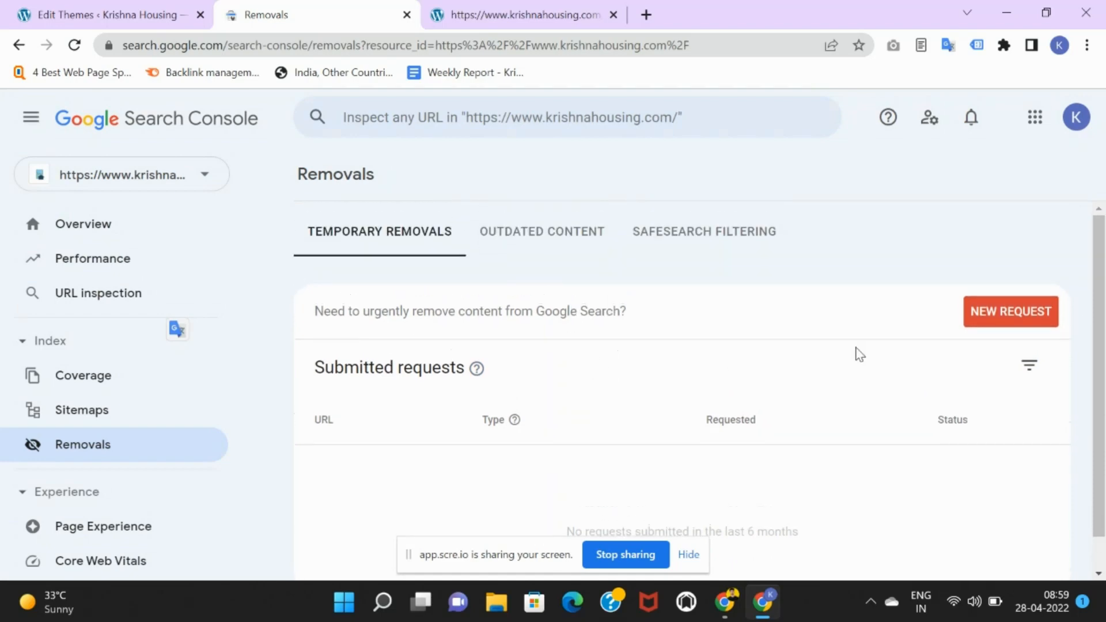
left_click(985, 318)
left_click(395, 351)
left_click_drag(312, 254, 666, 255)
left_click(668, 267)
left_click(555, 351)
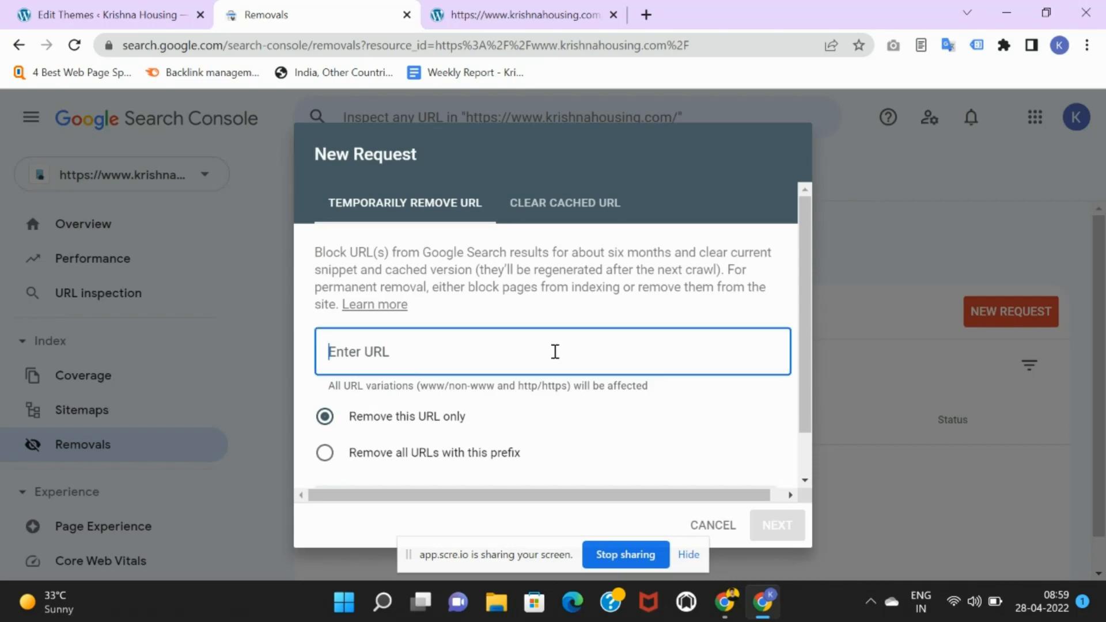
Load krishnahousing.com/blog in a new browser tab and proceed past the connection warning.
left_click(511, 16)
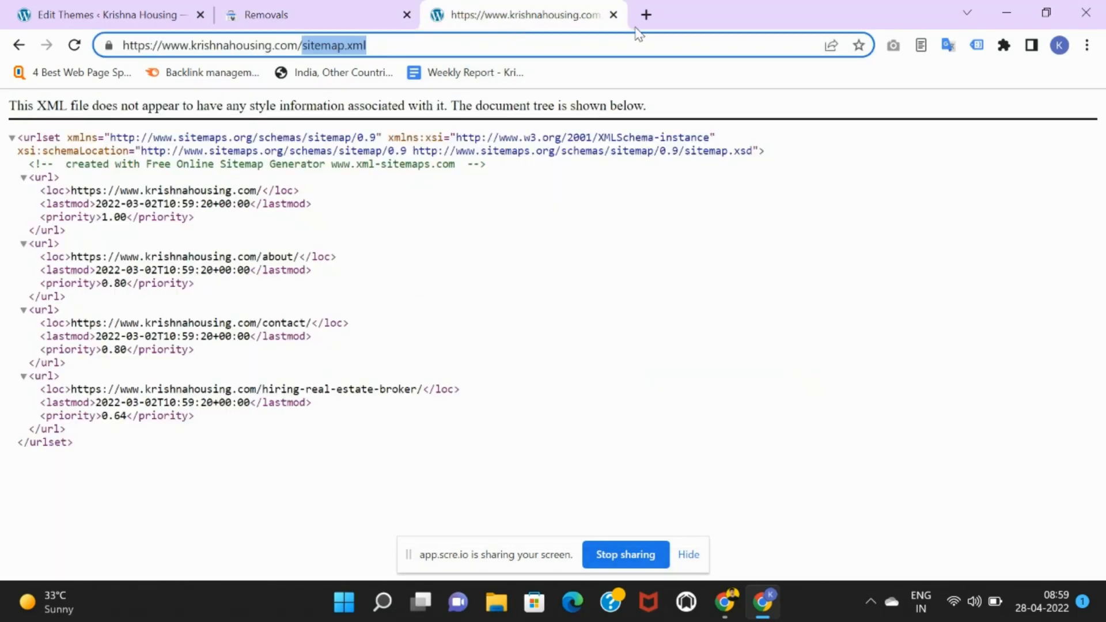
left_click(646, 14)
type("krishnahousing.com")
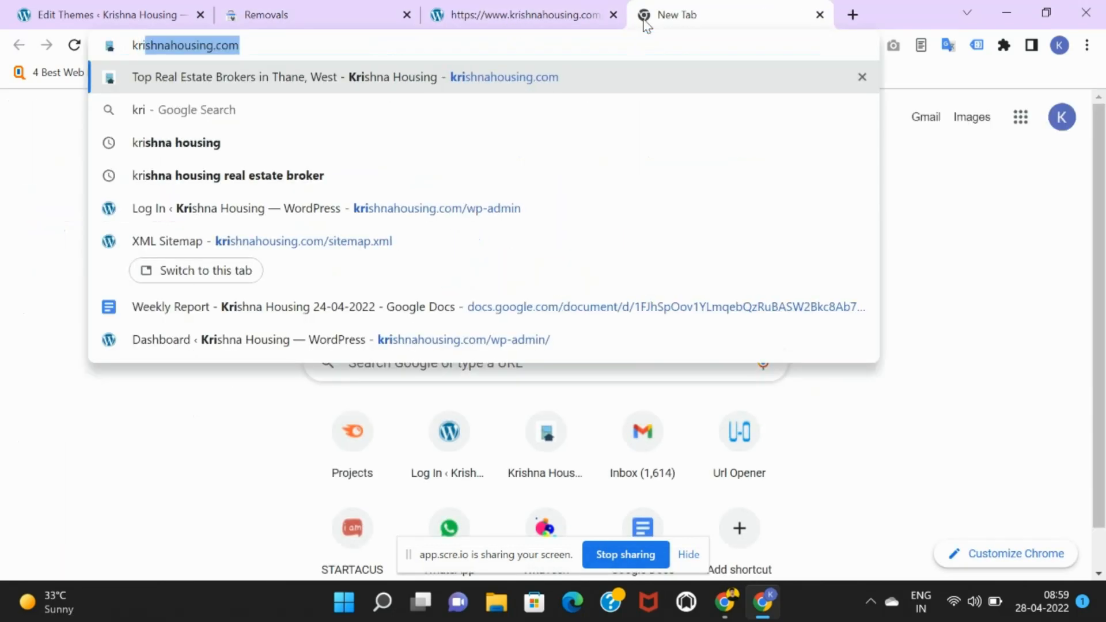
key("Up")
key("Up")
key("Up")
key("Up")
key("Up")
key("Up")
key("Up")
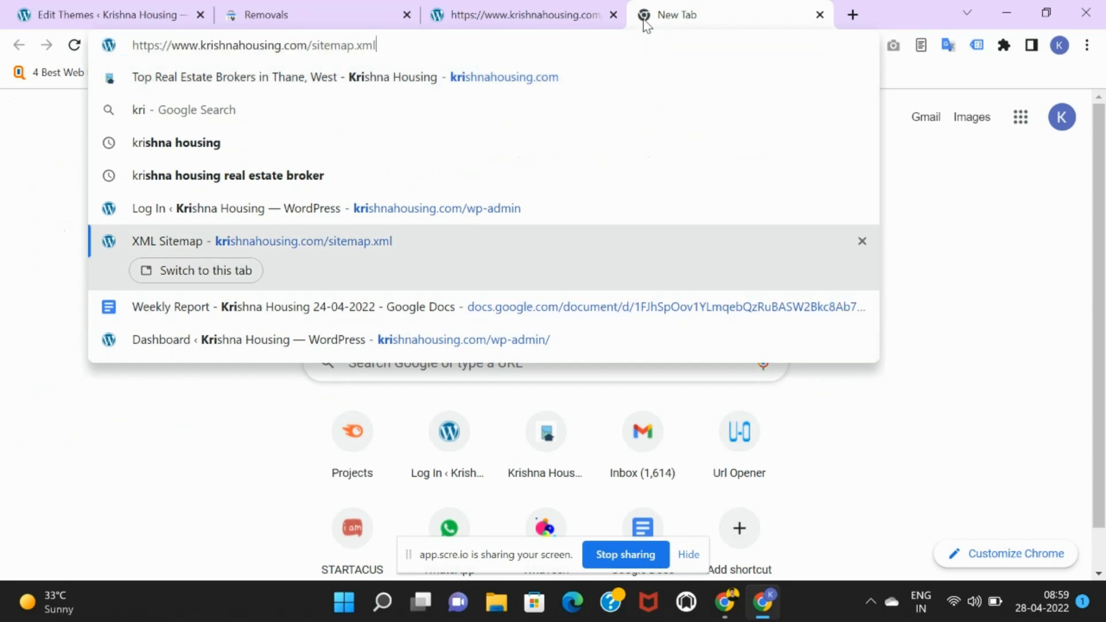
key("Up")
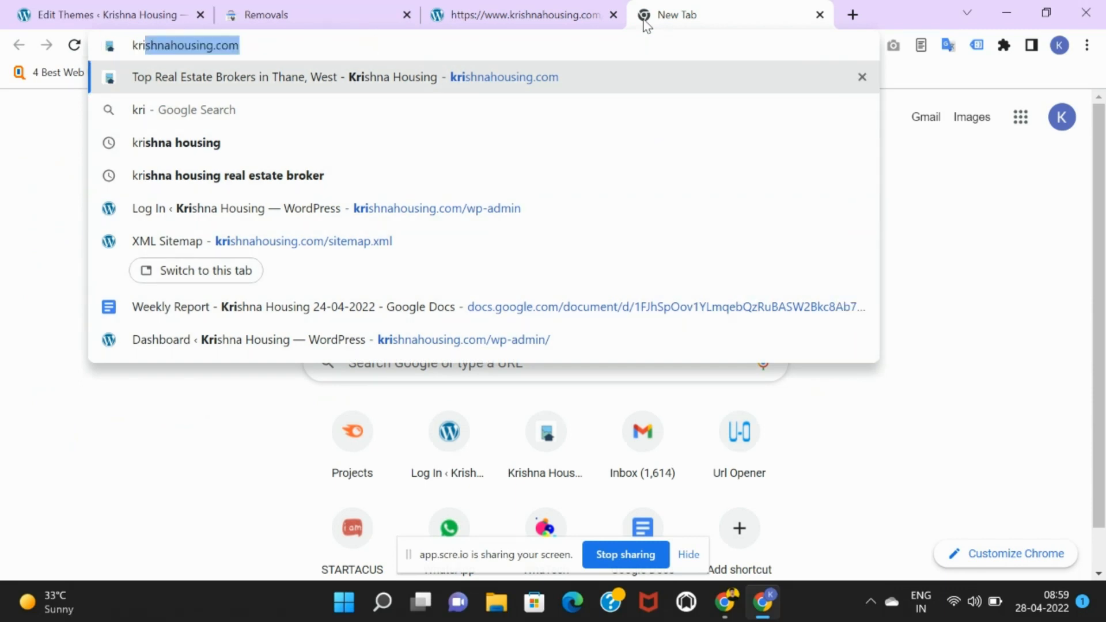
key("BackSpace")
type("/")
type("kr")
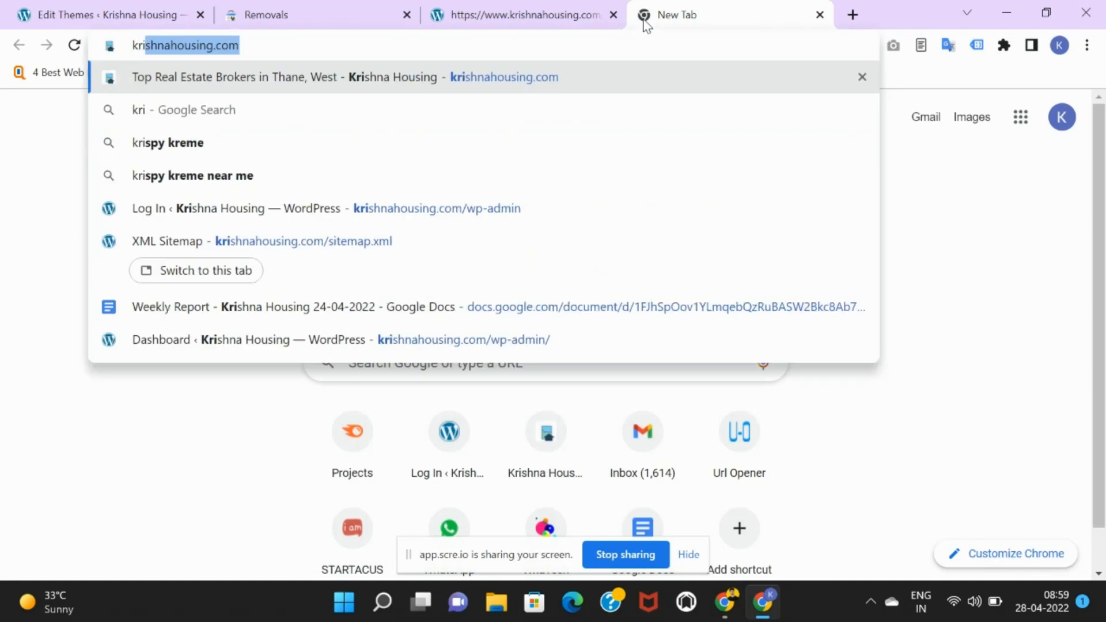
key("Right")
type("/blog")
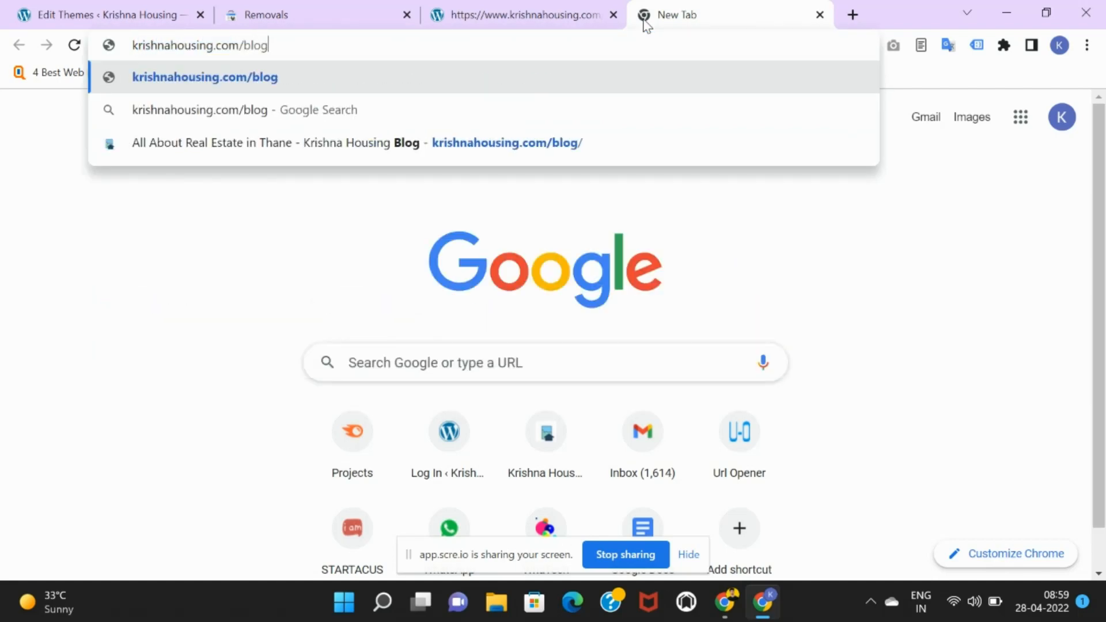
key("Return")
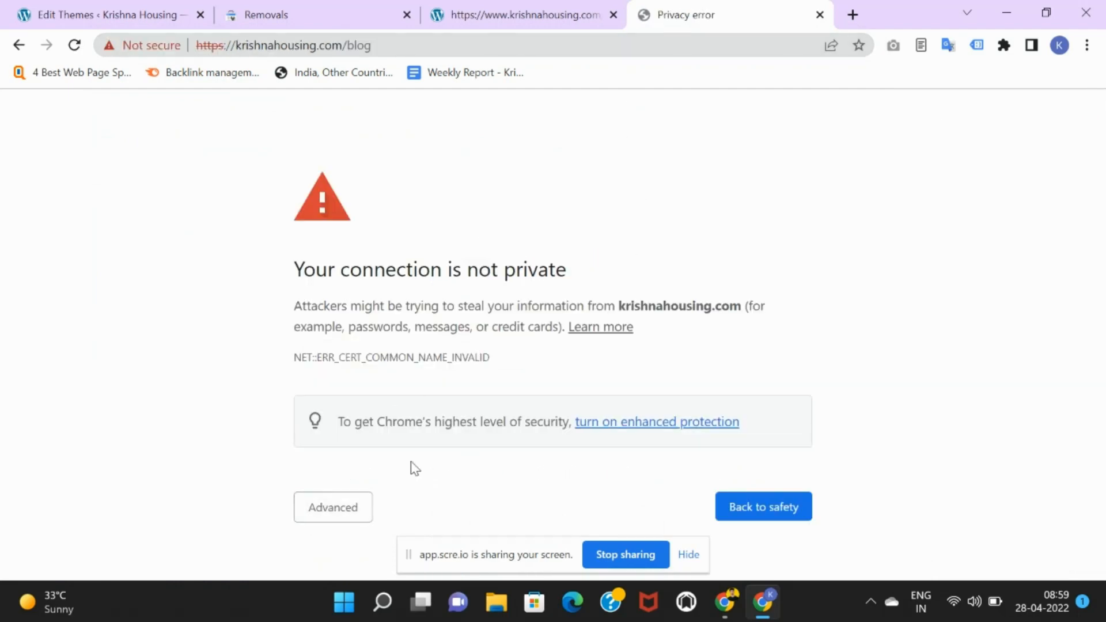
left_click(358, 509)
left_click(416, 529)
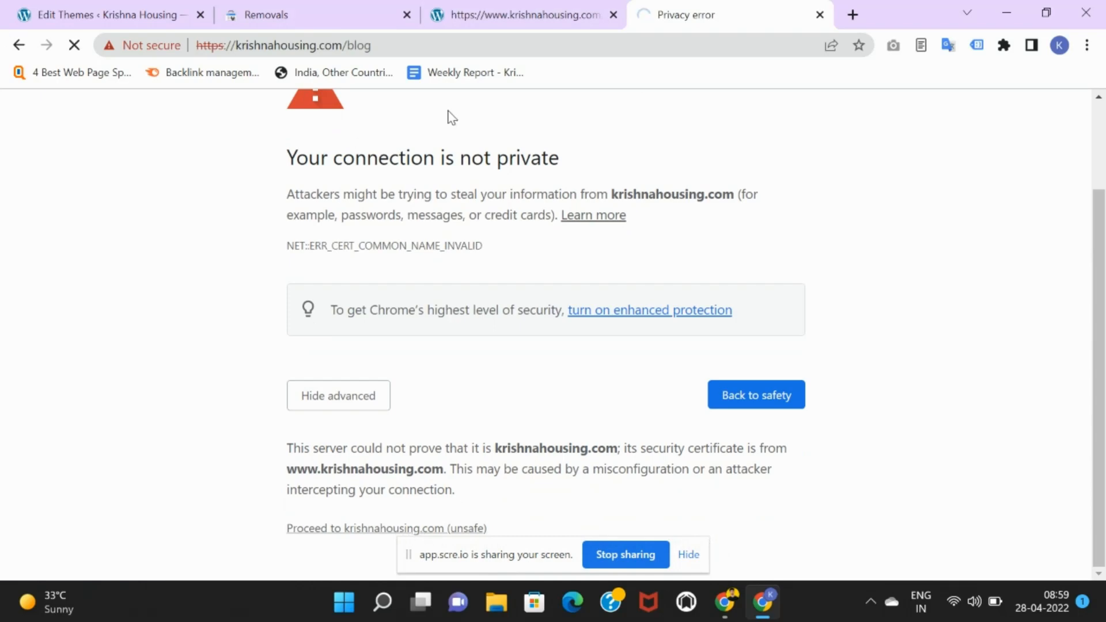
Copy the blog page's address and enter it as the URL in the temporary removal request.
left_click(457, 43)
key("ctrl+c")
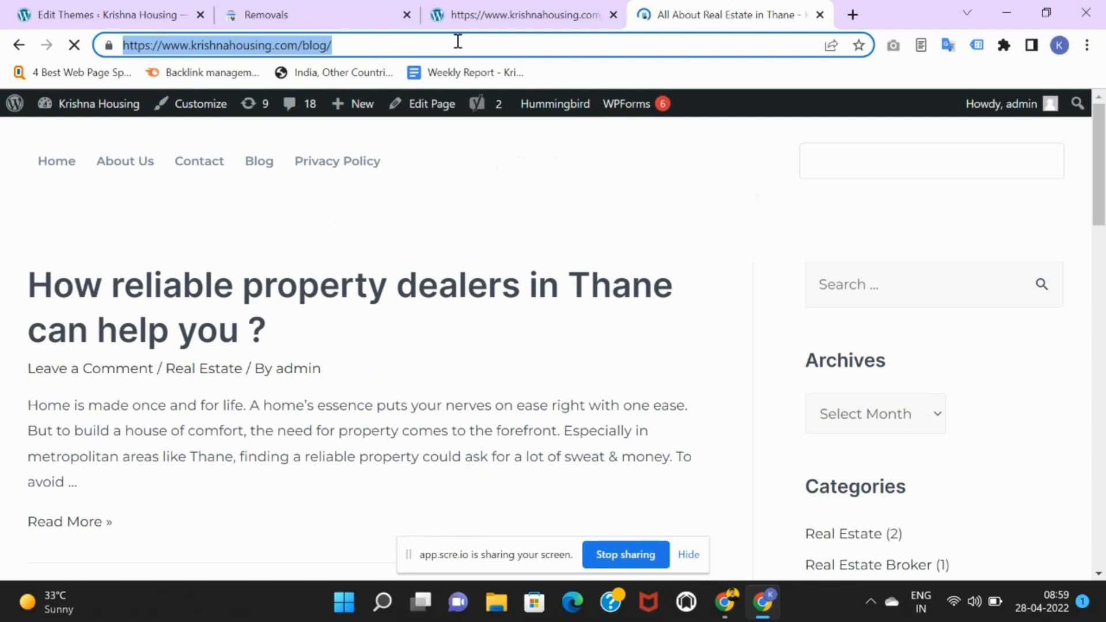
mouse_move(632, 115)
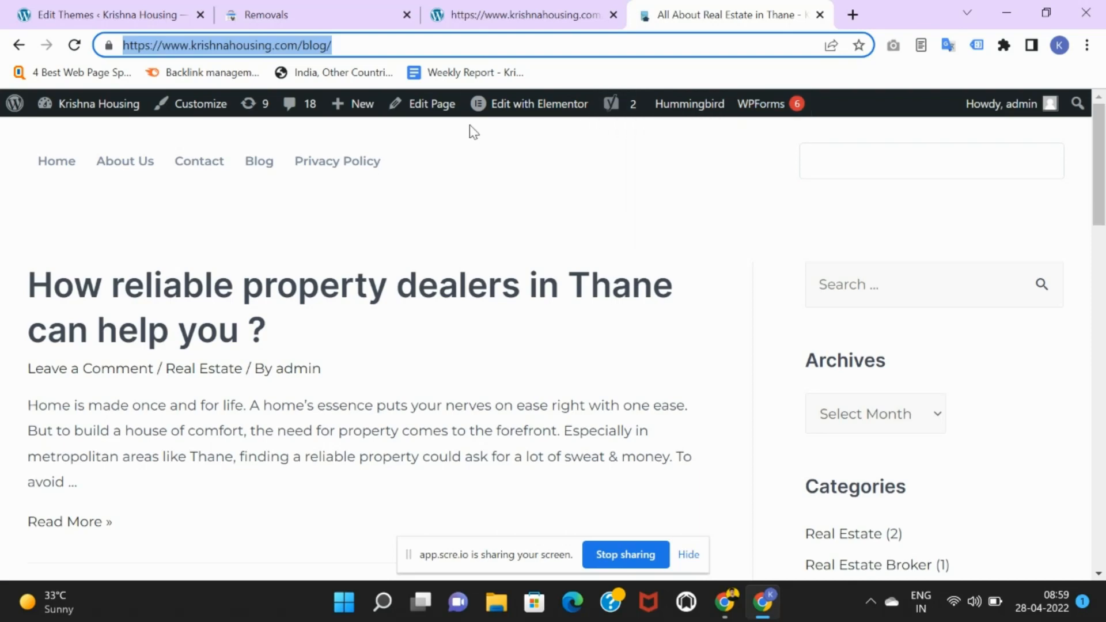
left_click(296, 8)
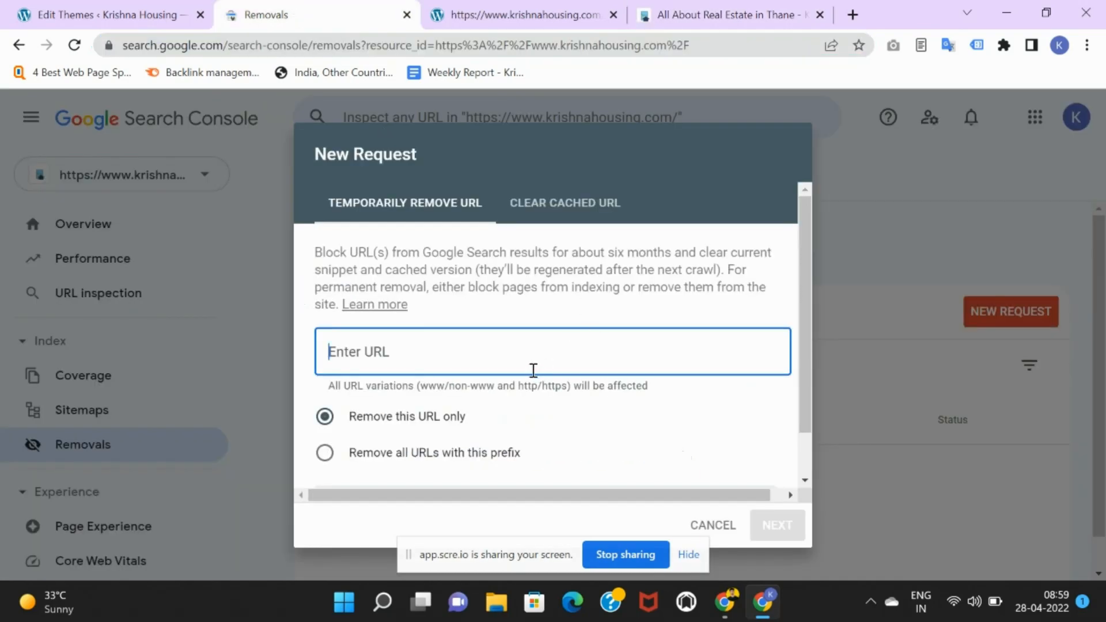
key("ctrl+v")
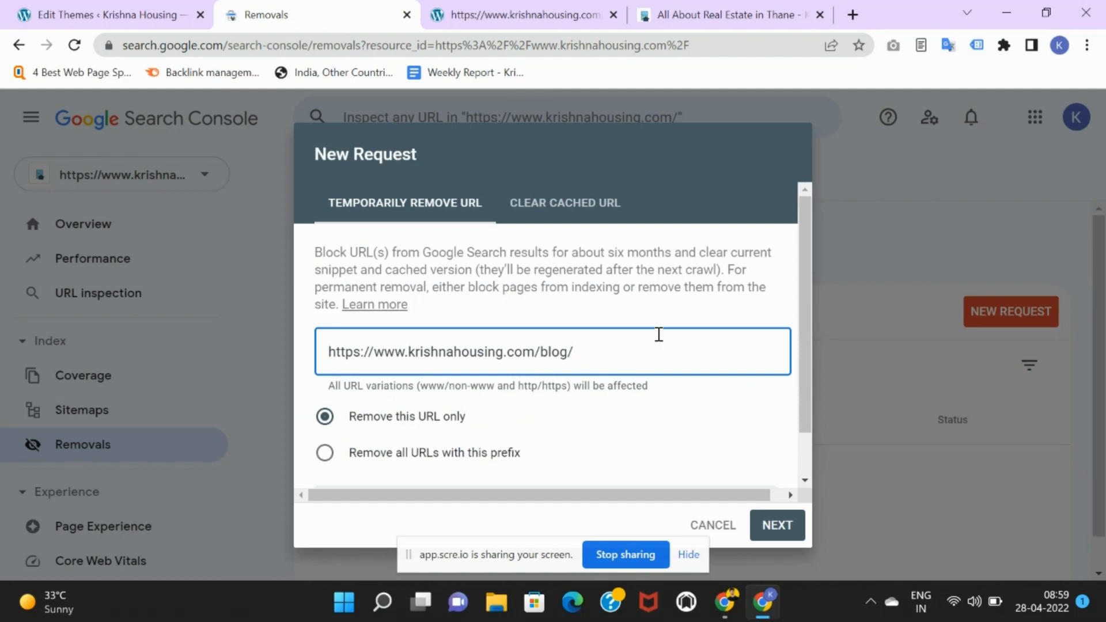
scroll(596, 420, "down", 1)
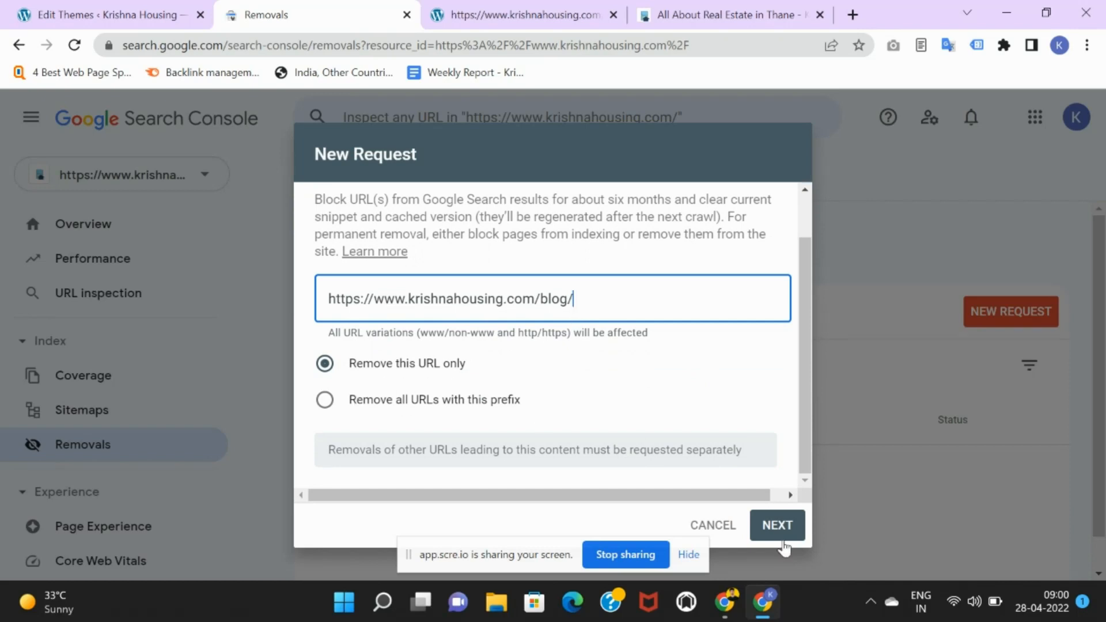
scroll(682, 437, "up", 1)
scroll(682, 436, "down", 1)
Copy the blog URL from the removal request, enter it under Clear cached URL and cancel the request.
left_click_drag(701, 301, 306, 304)
key("ctrl+c")
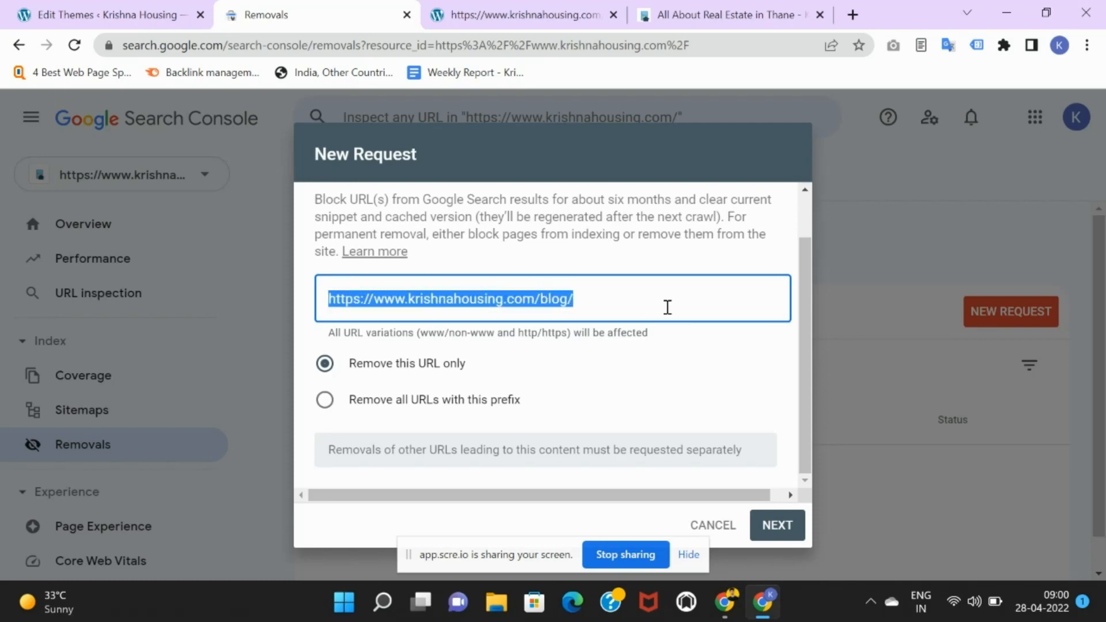
left_click(664, 311)
scroll(662, 312, "up", 1)
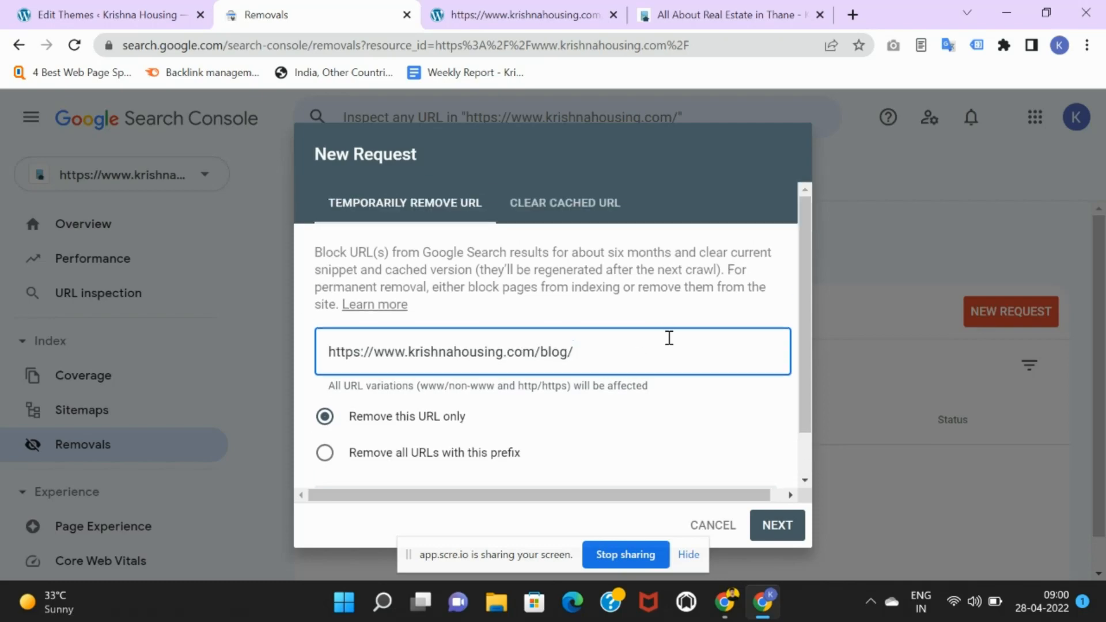
scroll(749, 420, "down", 1)
scroll(676, 431, "up", 1)
left_click(600, 209)
left_click(611, 332)
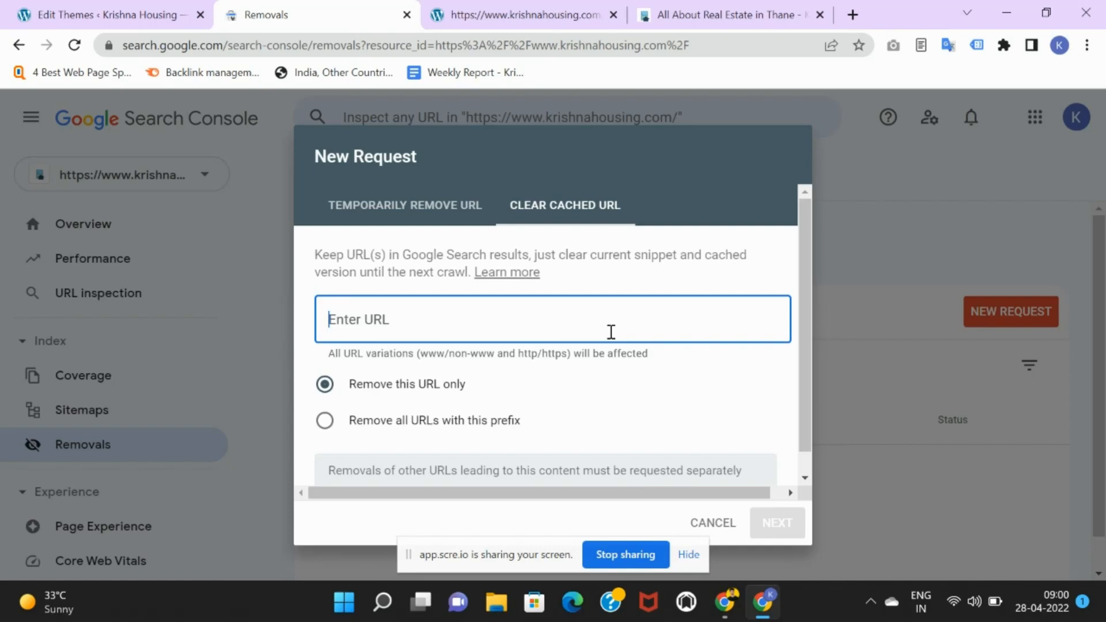
key("ctrl+v")
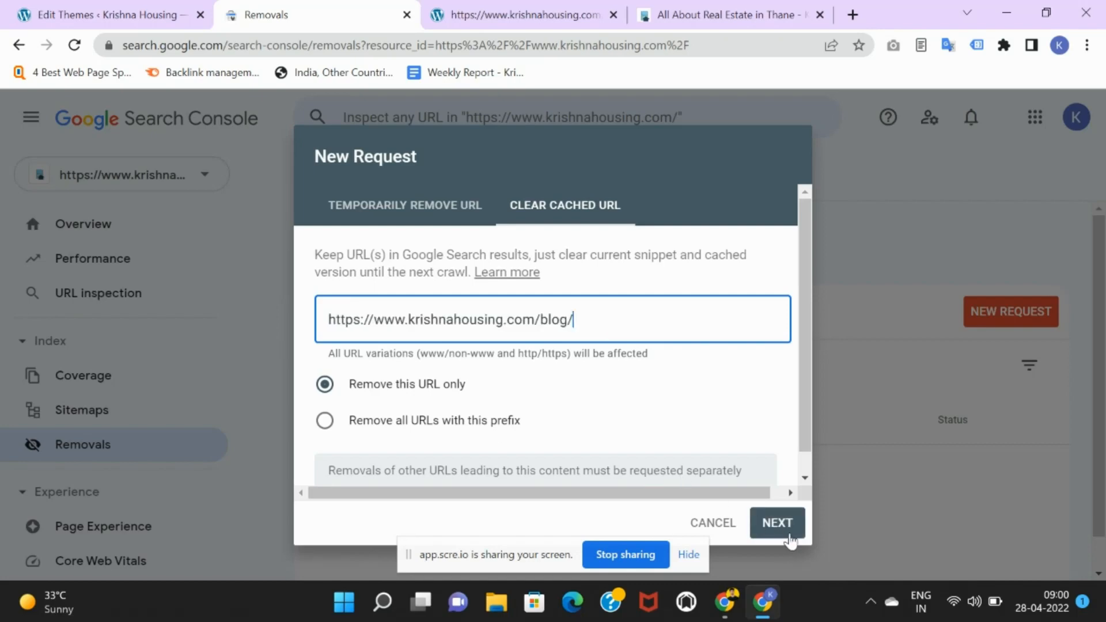
left_click(715, 523)
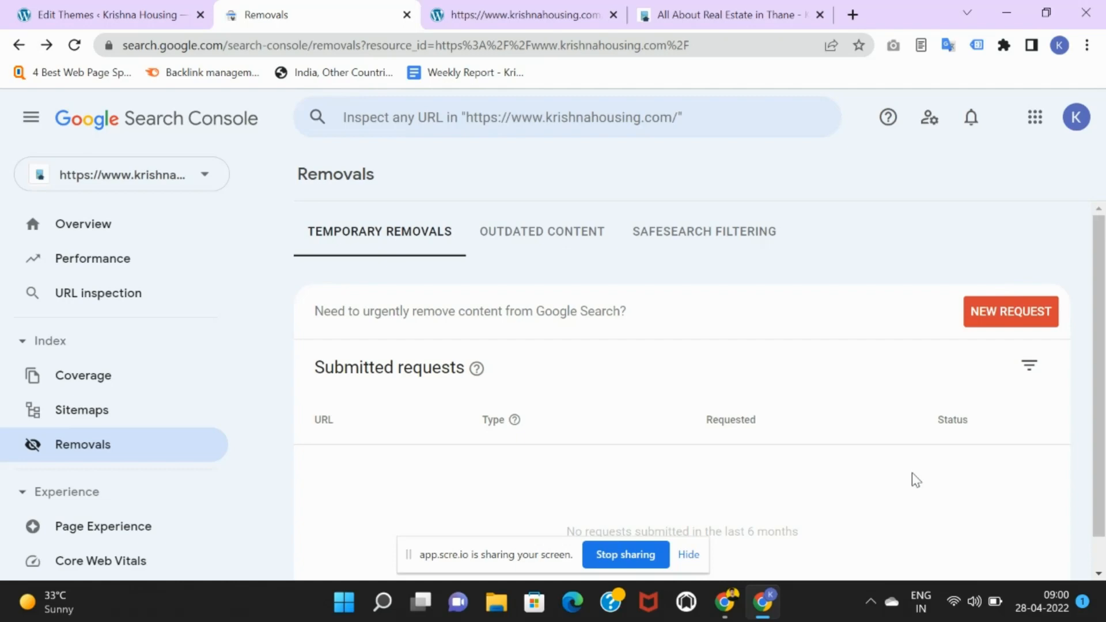
View the Outdated content and SafeSearch filtering requests, and return to the temporary removals.
left_click(496, 228)
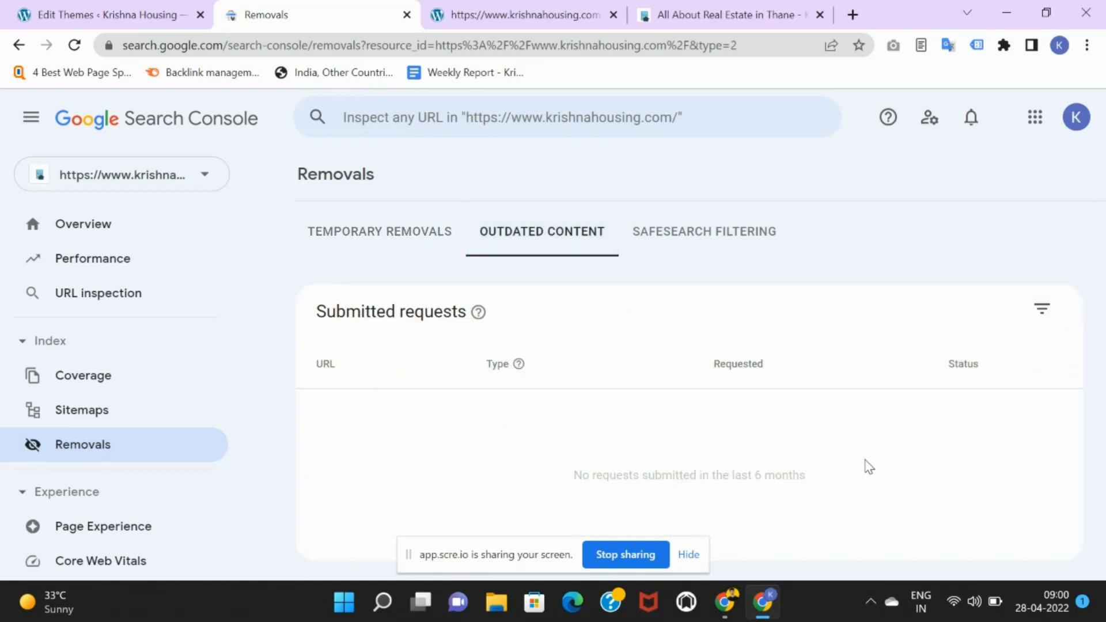
left_click(701, 221)
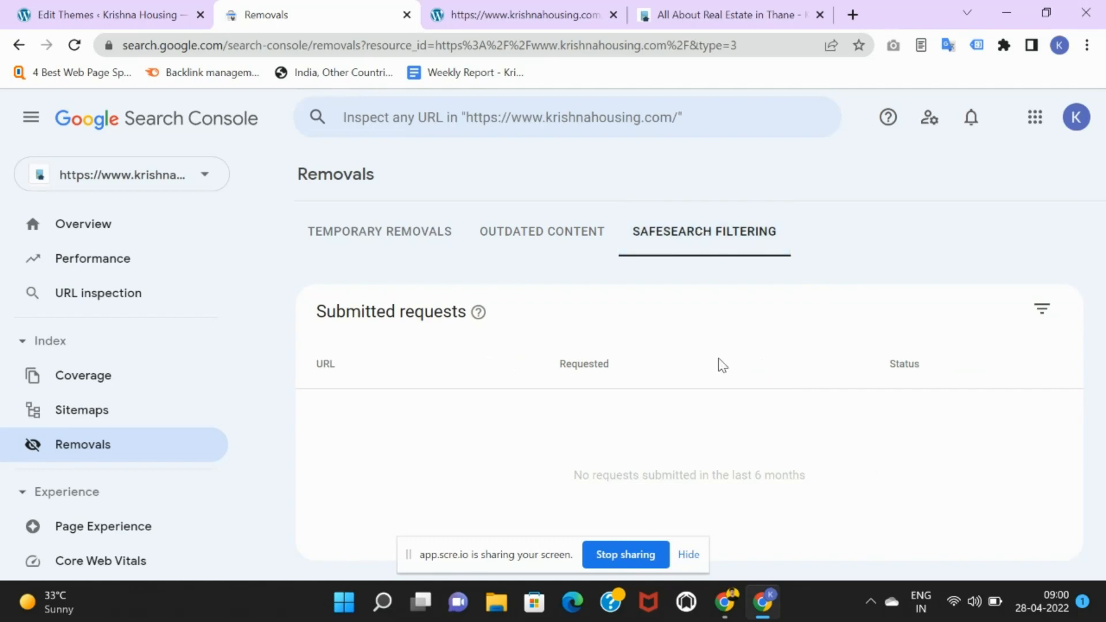
left_click(316, 237)
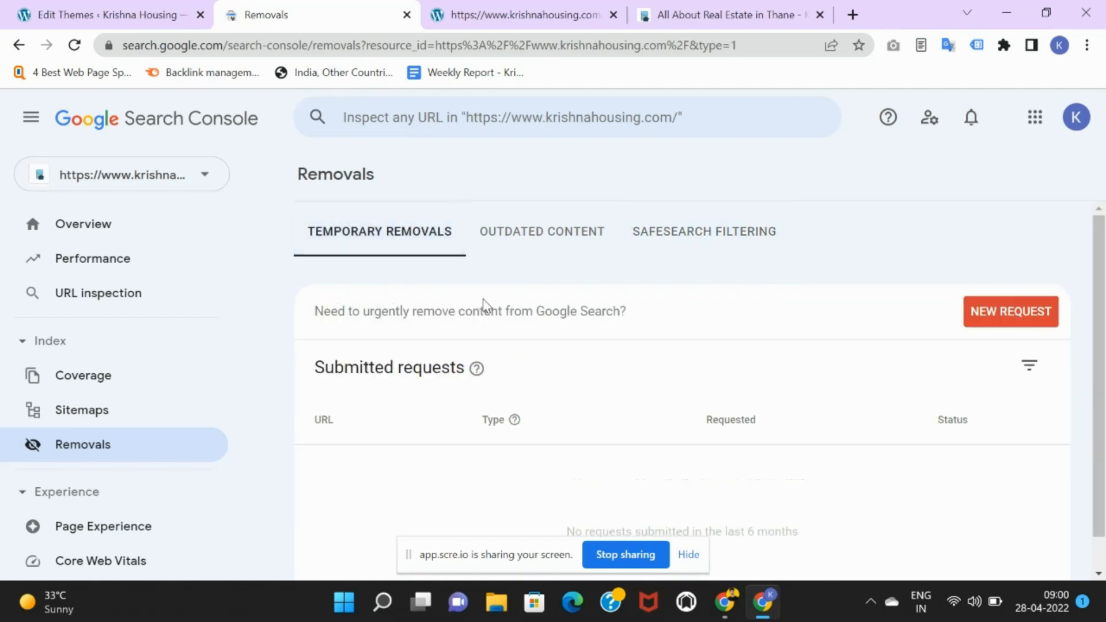
scroll(259, 414, "down", 1)
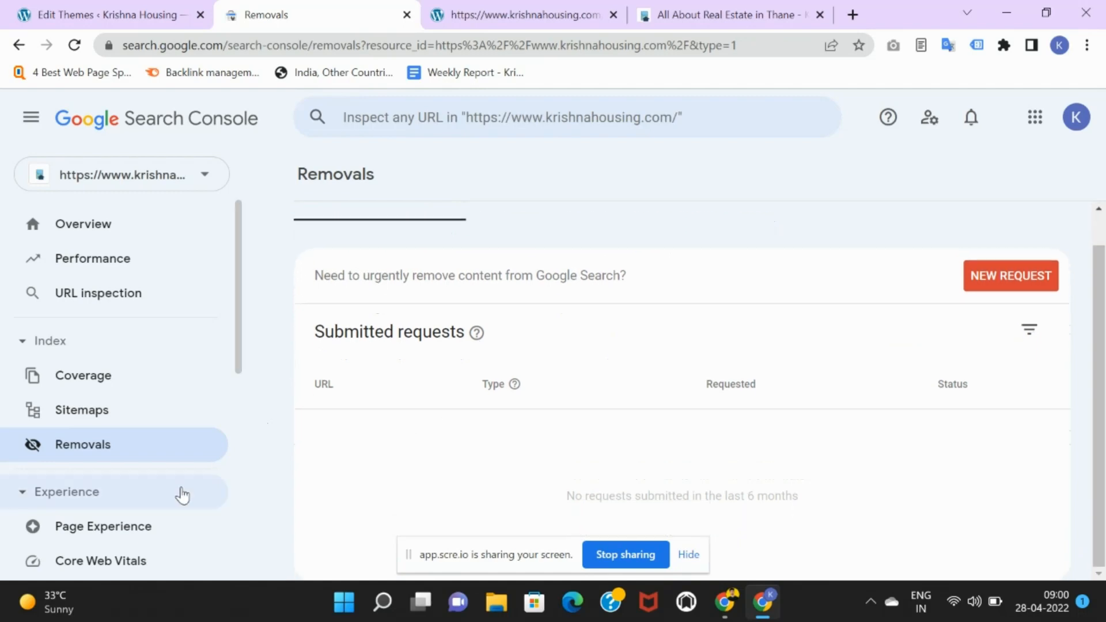
Open the Page Experience report and look over the remaining Experience and Enhancements reports.
scroll(180, 489, "down", 4)
left_click(173, 271)
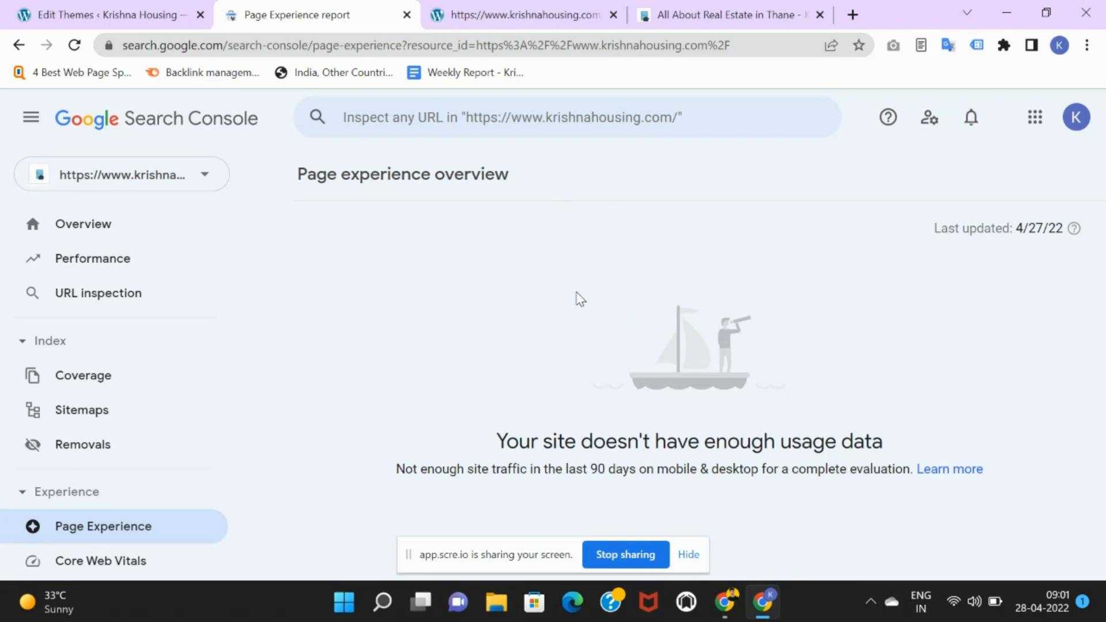
scroll(34, 397, "down", 5)
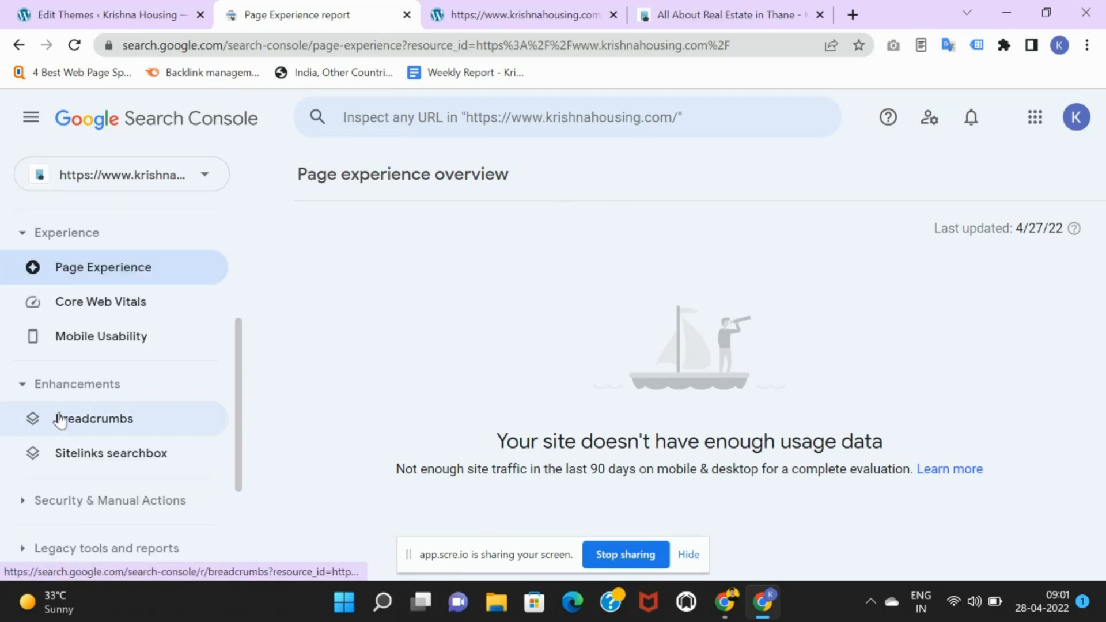
Open the Core Web Vitals report and examine its Mobile and Desktop sections.
left_click(128, 300)
scroll(704, 336, "down", 3)
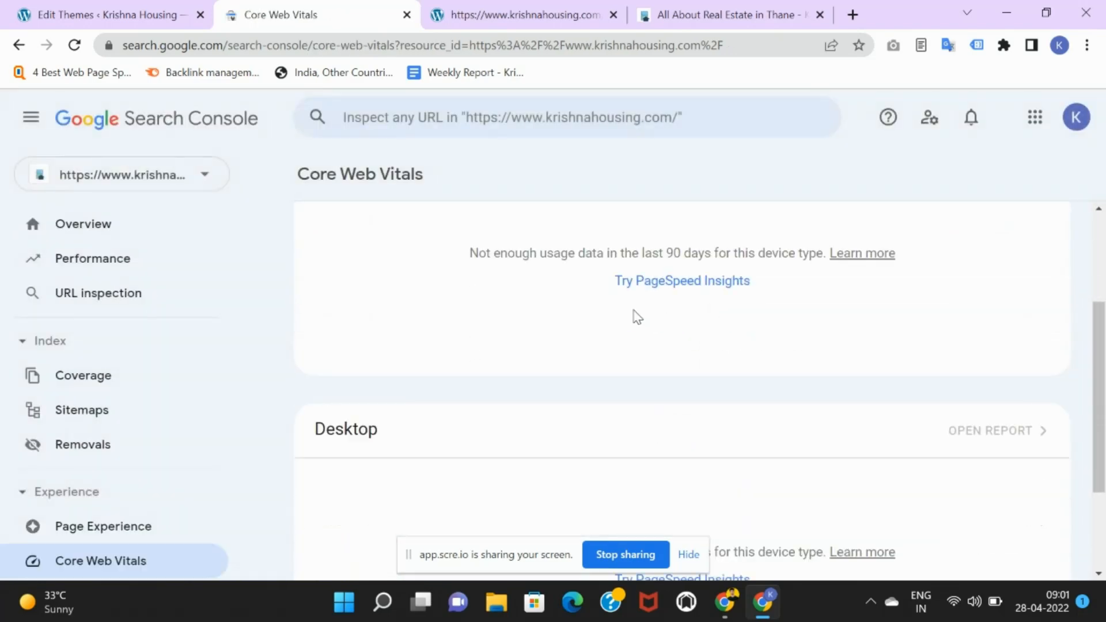
scroll(634, 313, "down", 3)
scroll(749, 322, "up", 5)
scroll(729, 310, "down", 3)
scroll(717, 305, "up", 3)
scroll(718, 309, "down", 3)
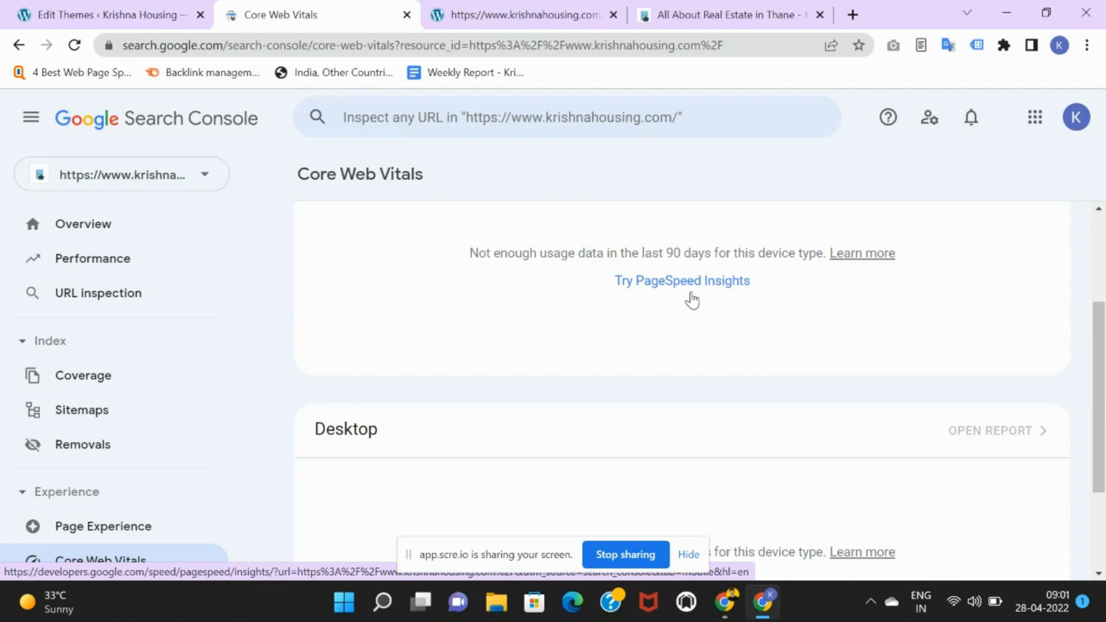
scroll(175, 400, "down", 5)
Open the Mobile section's PageSpeed Insights link in a new tab and look over the Core Web Vitals report again.
right_click(638, 285)
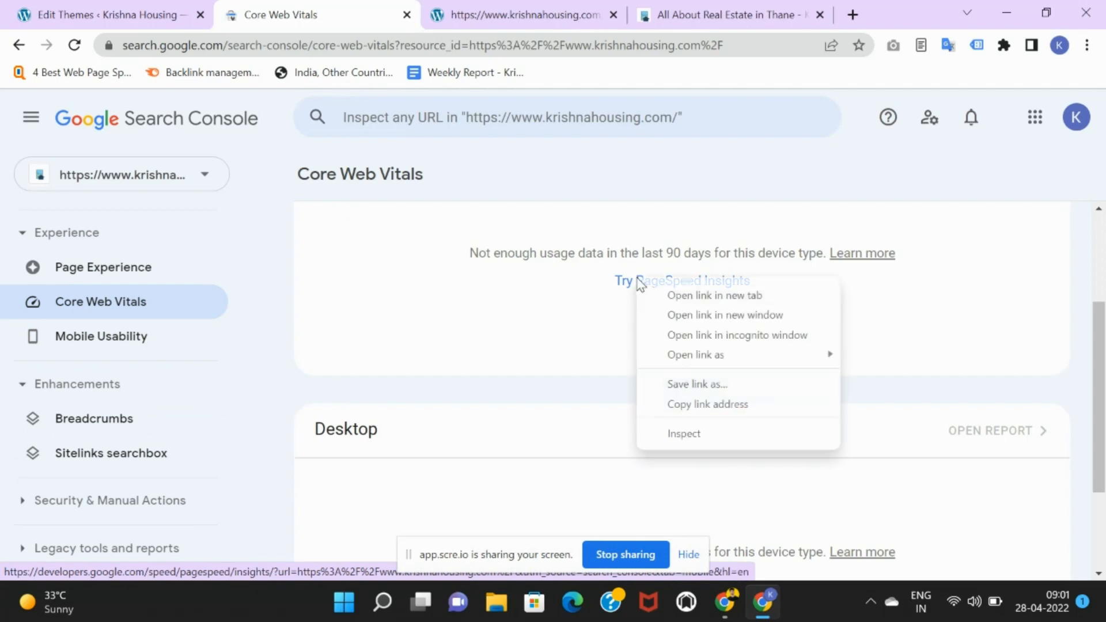
left_click(673, 296)
left_click(400, 1)
left_click(302, 7)
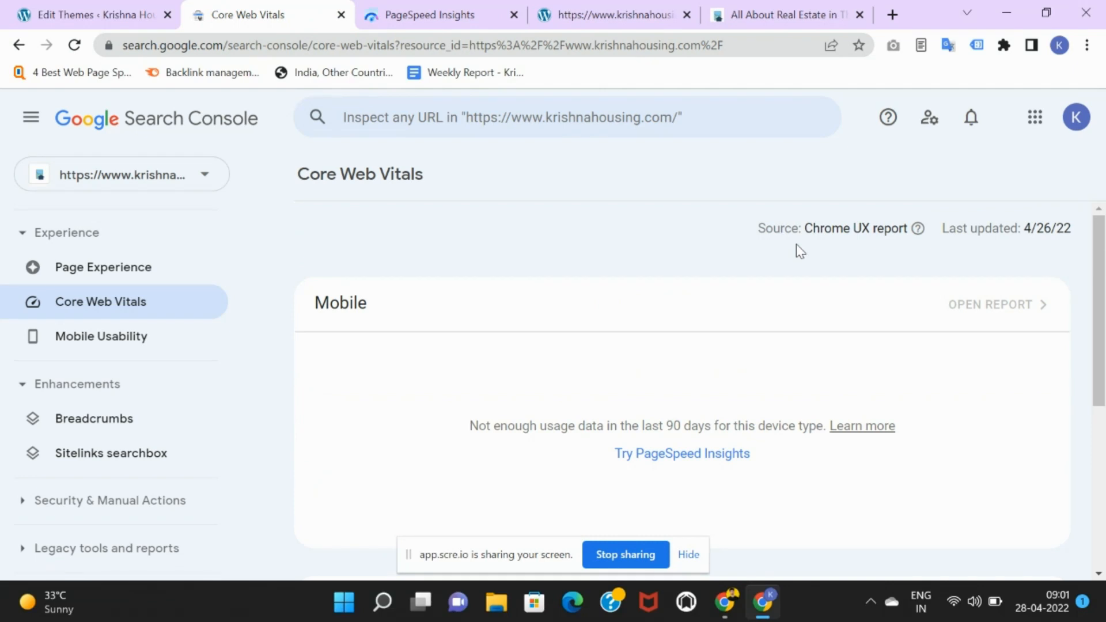
scroll(651, 220, "down", 4)
scroll(207, 414, "down", 3)
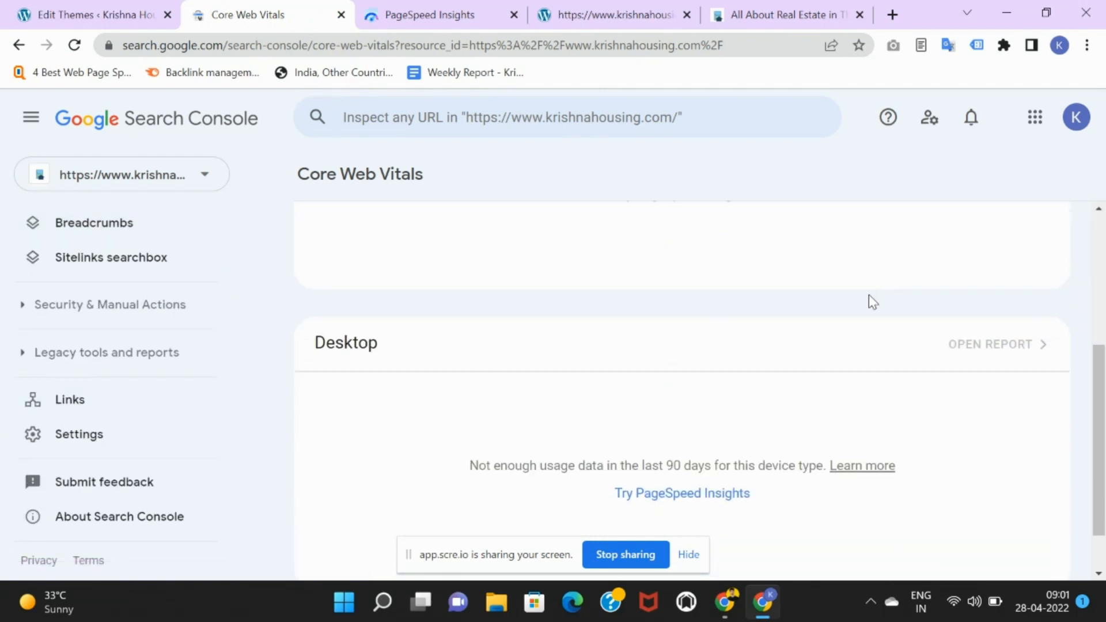
scroll(870, 300, "up", 5)
scroll(167, 321, "up", 4)
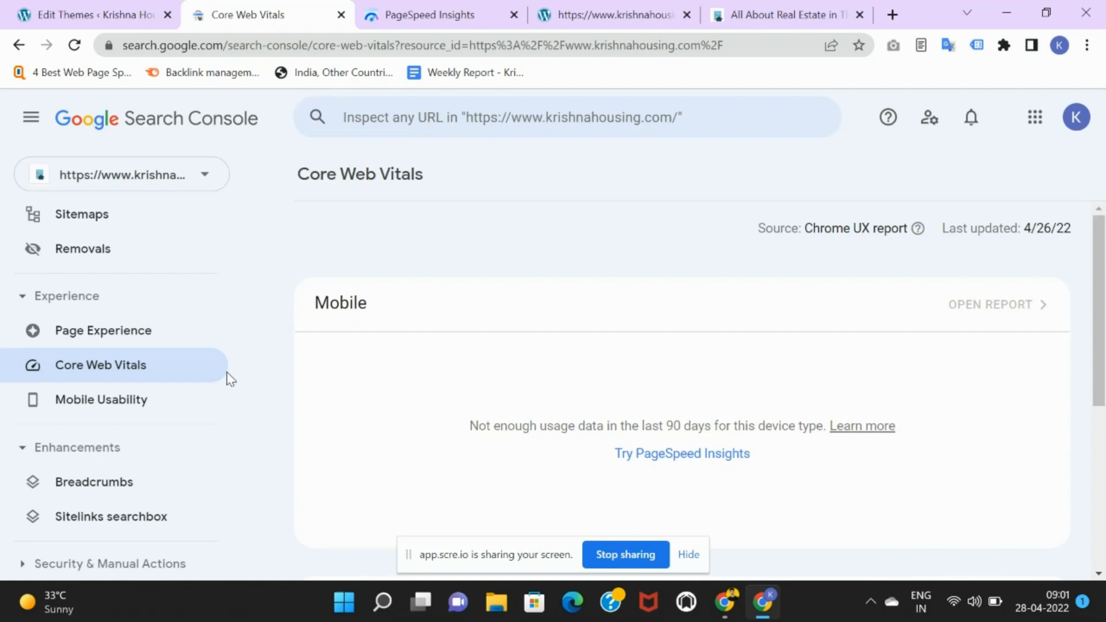
Open the Mobile Usability report, chart only the Valid pages and dismiss the introductory tip.
left_click(84, 403)
scroll(649, 401, "down", 5)
scroll(644, 417, "up", 5)
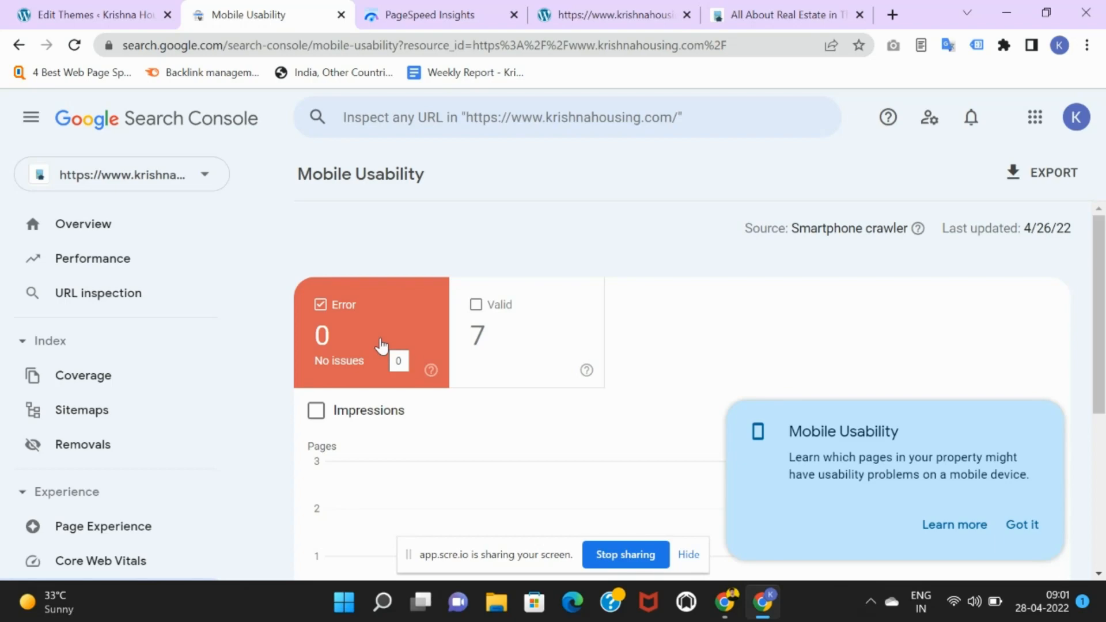
left_click(535, 346)
left_click(449, 340)
scroll(751, 355, "down", 4)
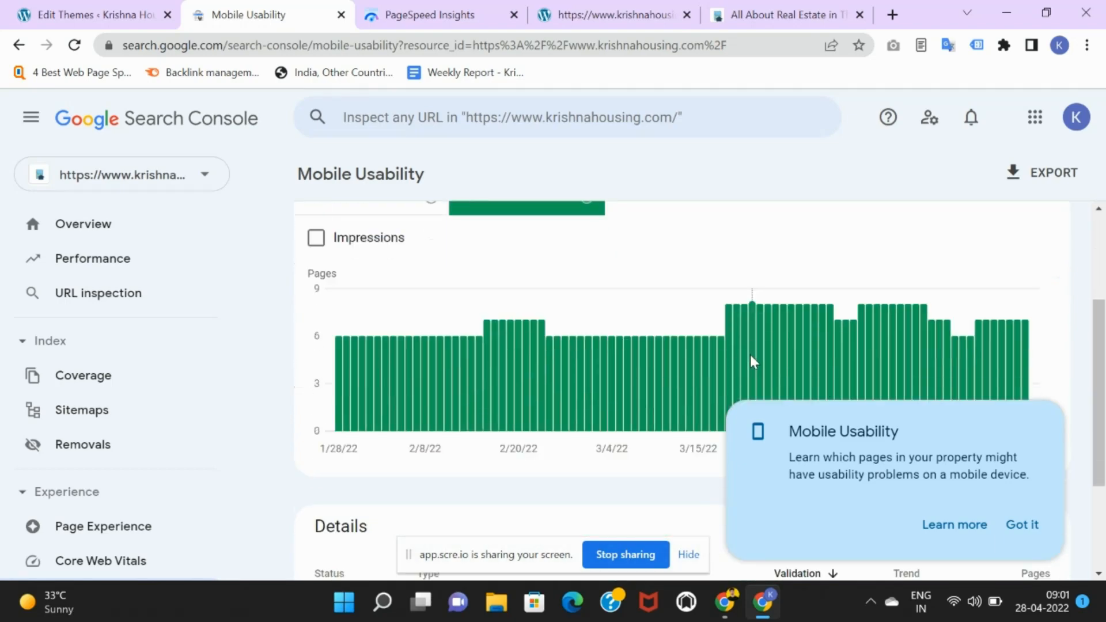
scroll(556, 367, "up", 2)
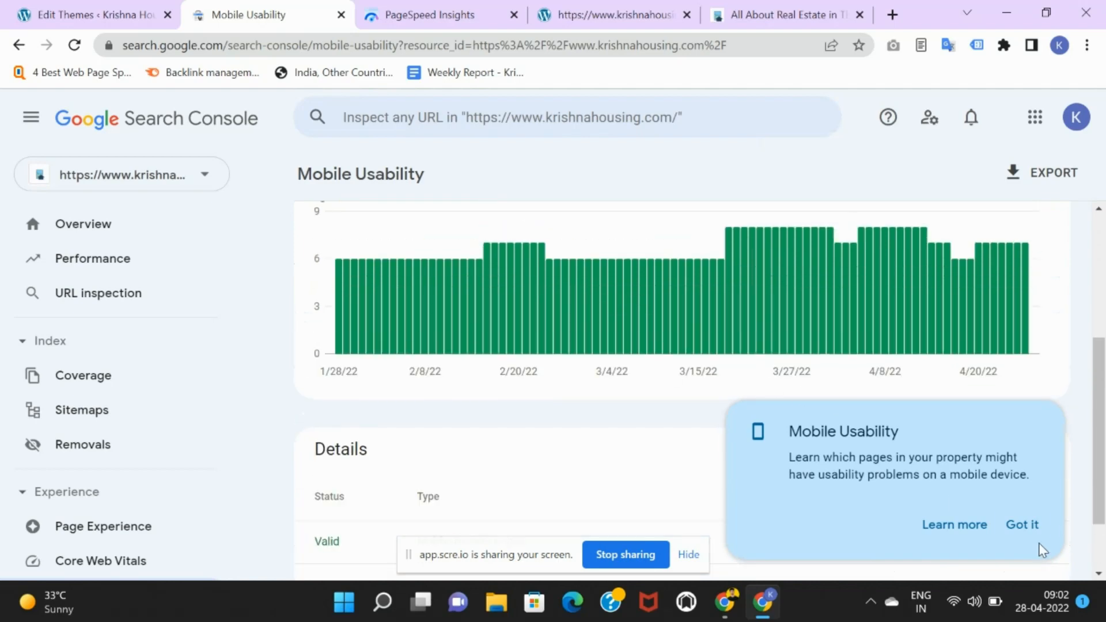
left_click(1021, 537)
Open the Breadcrumbs enhancement report, dismiss its tip and display the Valid items with their details.
scroll(141, 372, "down", 5)
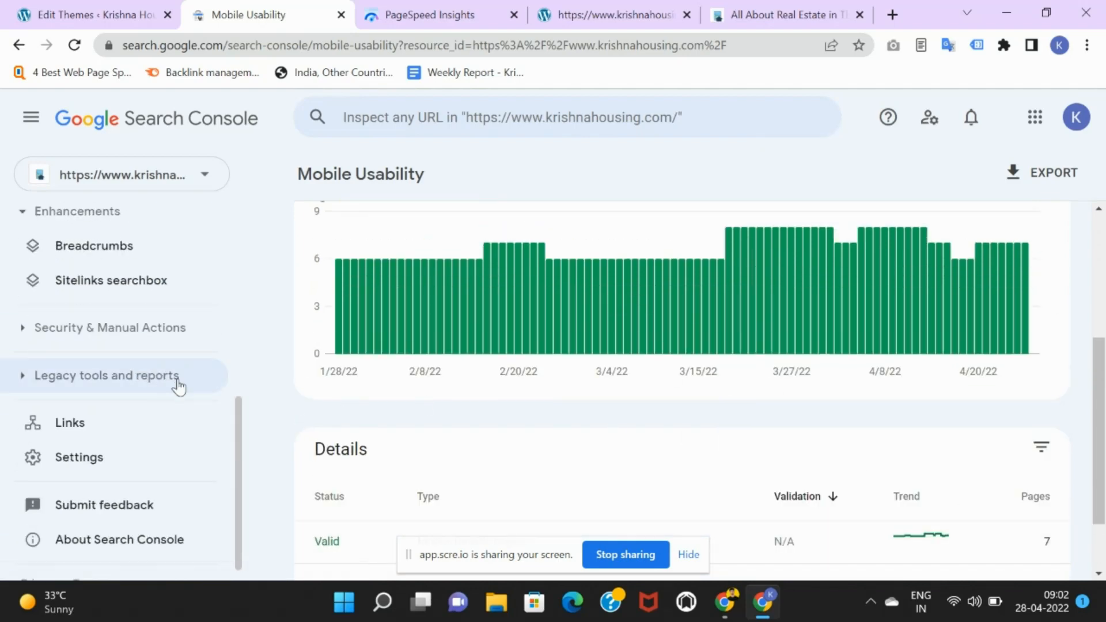
scroll(167, 371, "up", 2)
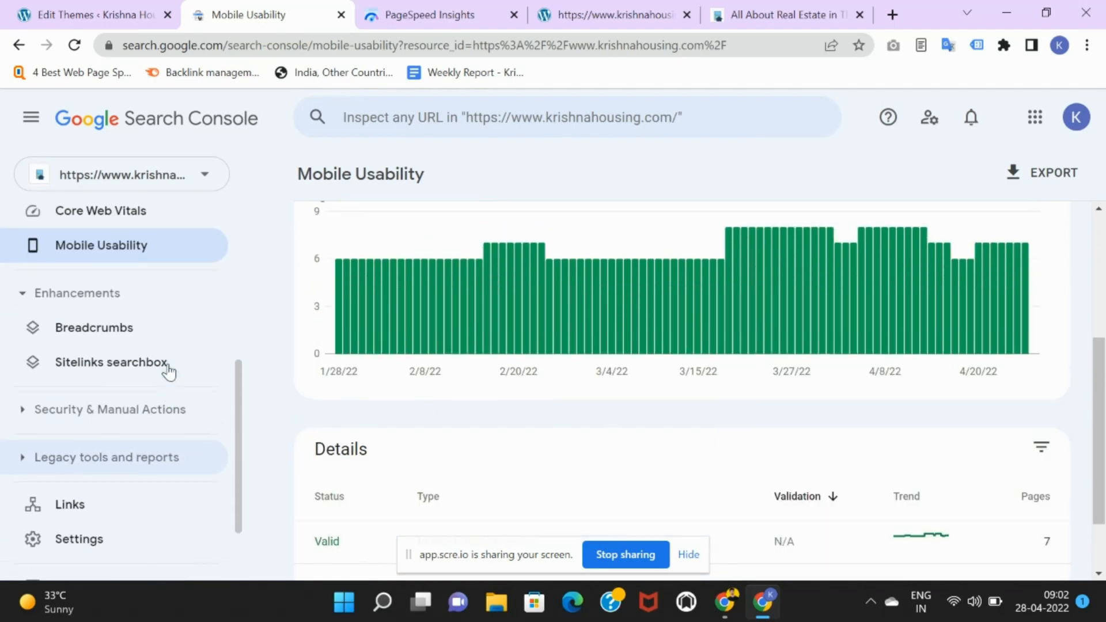
left_click(113, 334)
scroll(749, 357, "down", 4)
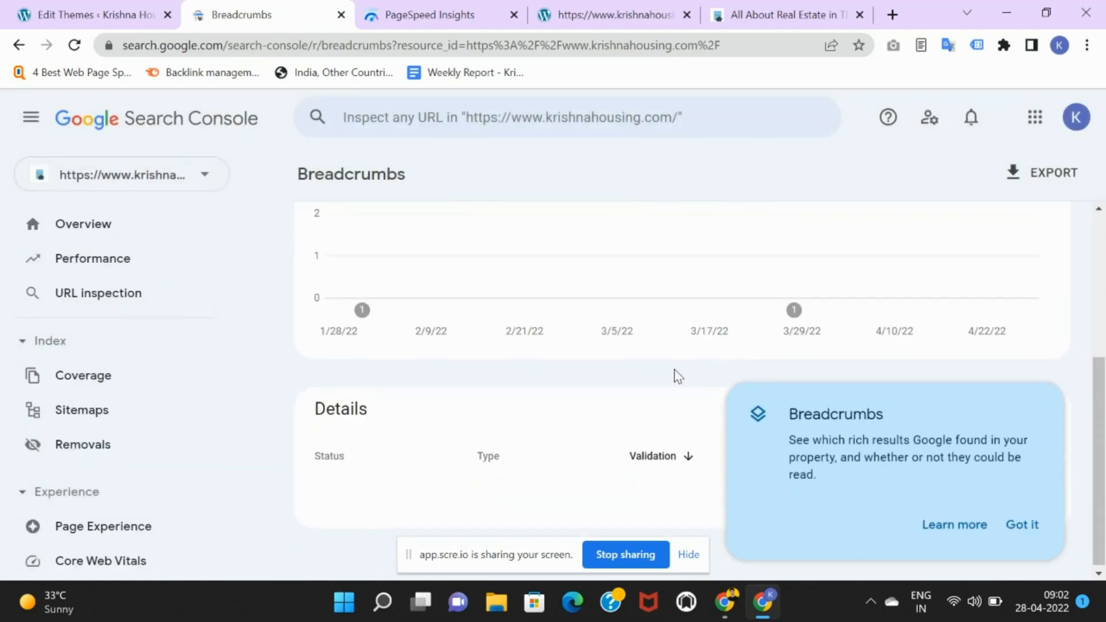
left_click(1021, 524)
scroll(753, 395, "up", 3)
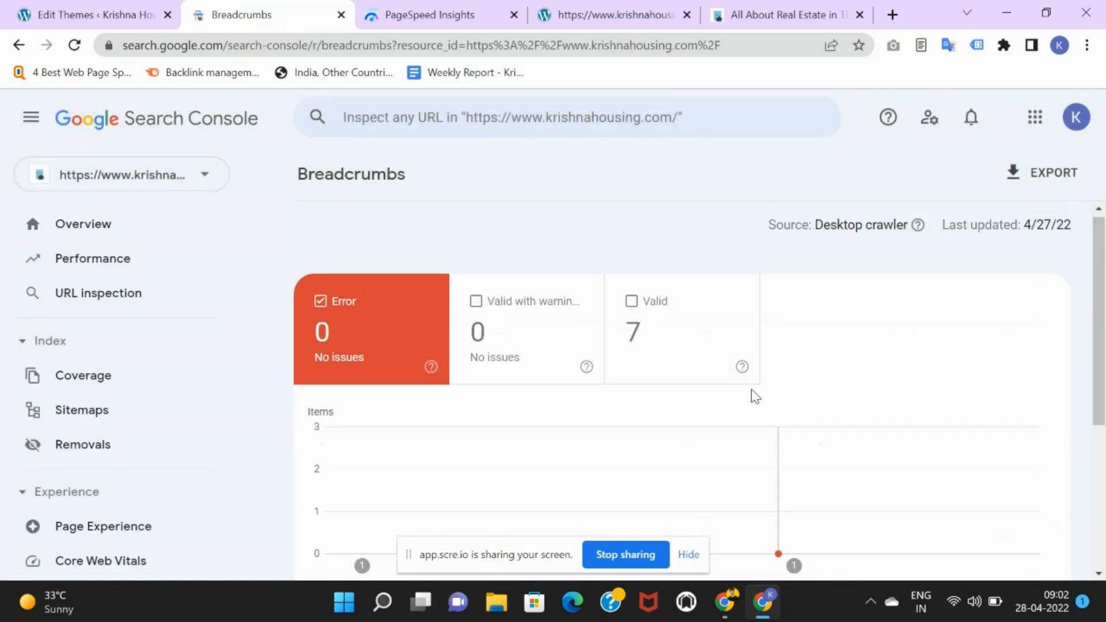
left_click(617, 321)
scroll(900, 371, "down", 1)
scroll(901, 372, "down", 4)
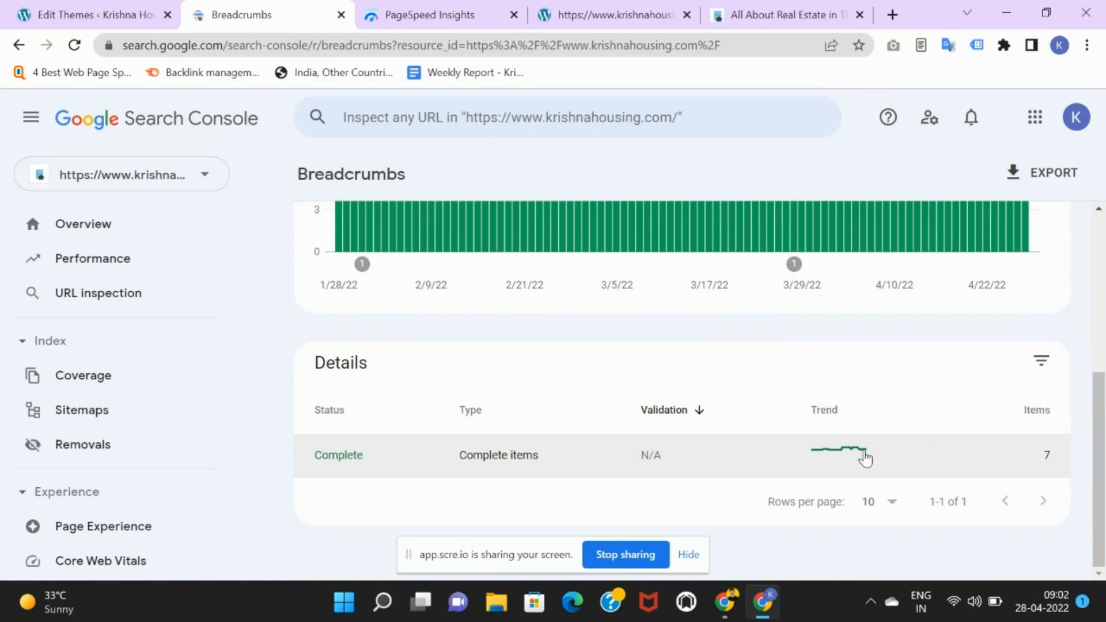
Open the Complete items entry of the Breadcrumbs report and examine the list of example URLs.
left_click(997, 444)
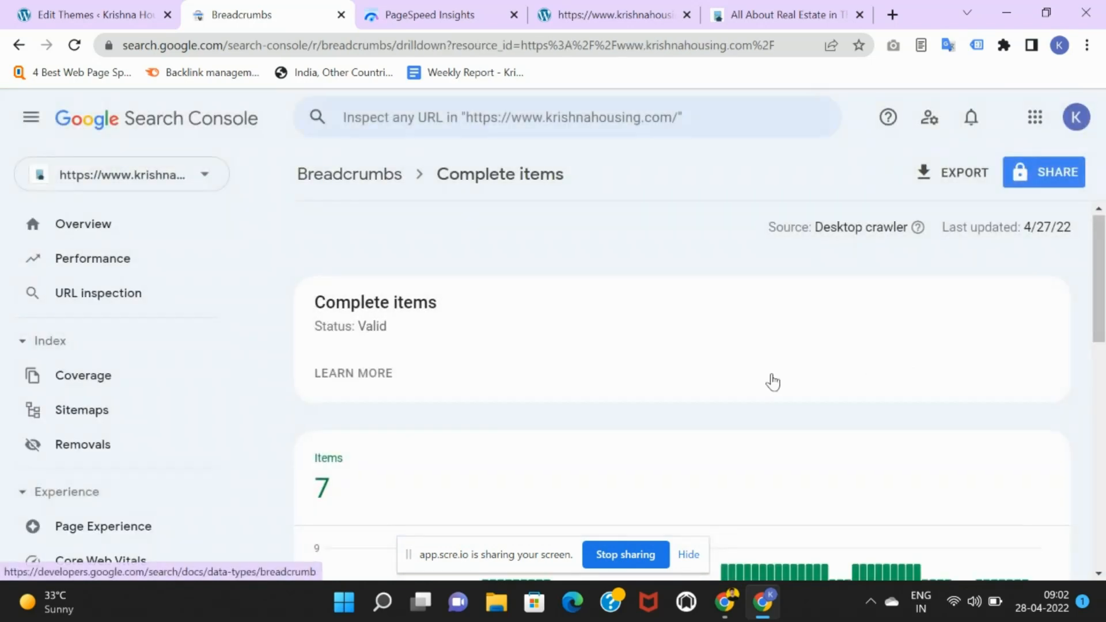
scroll(865, 380, "down", 5)
scroll(909, 382, "down", 4)
scroll(605, 351, "up", 3)
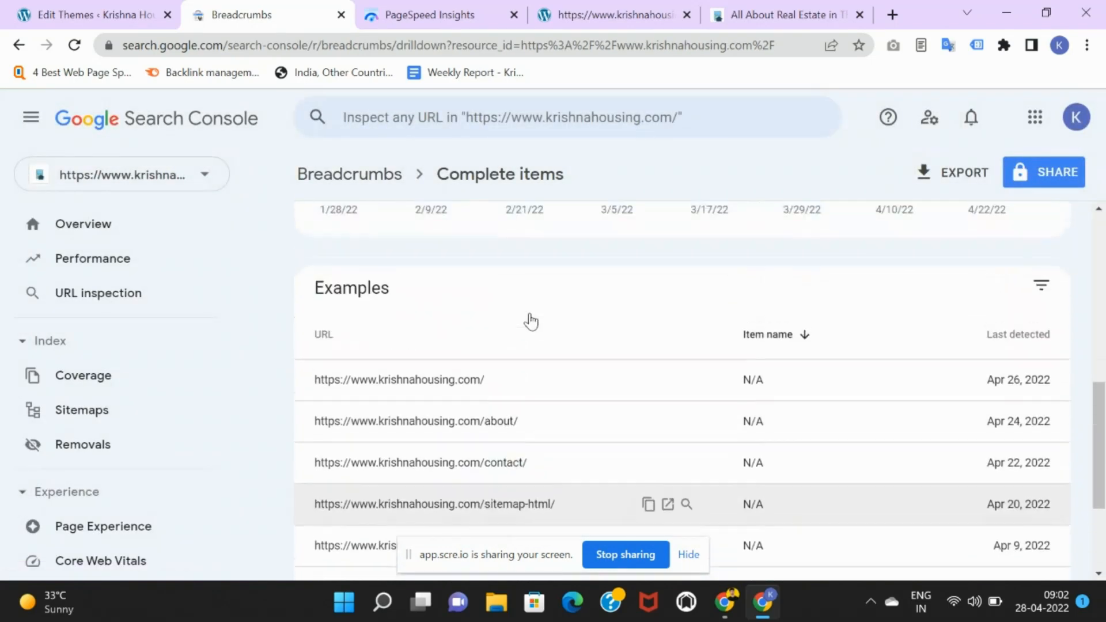
scroll(662, 398, "down", 3)
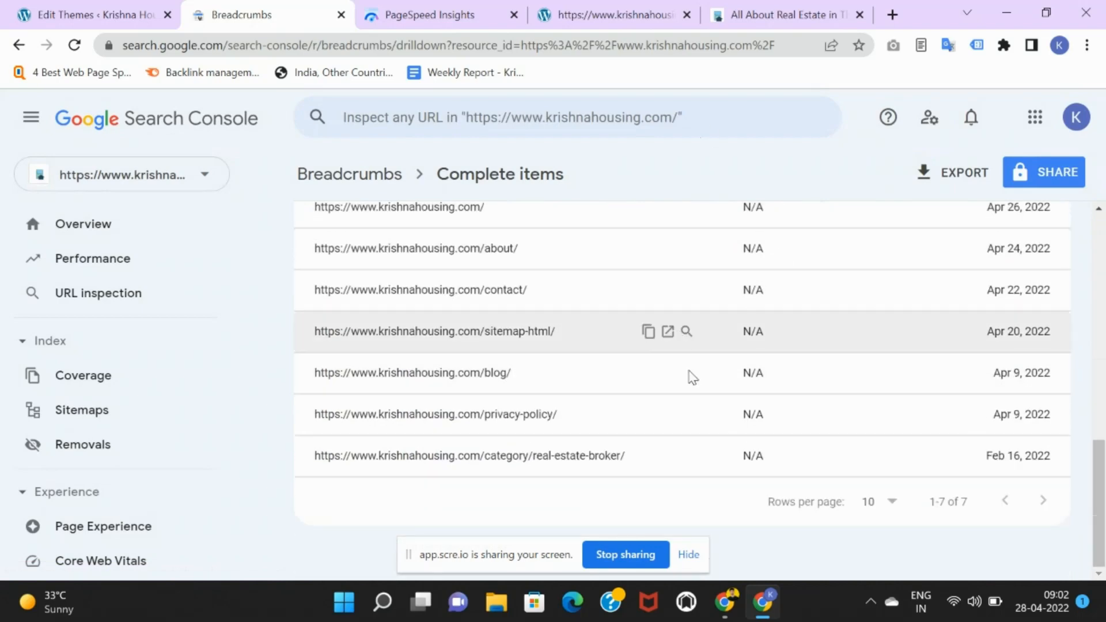
Search Google for "breadcrumbs" in a new tab and show the image results.
left_click(760, 12)
left_click(894, 16)
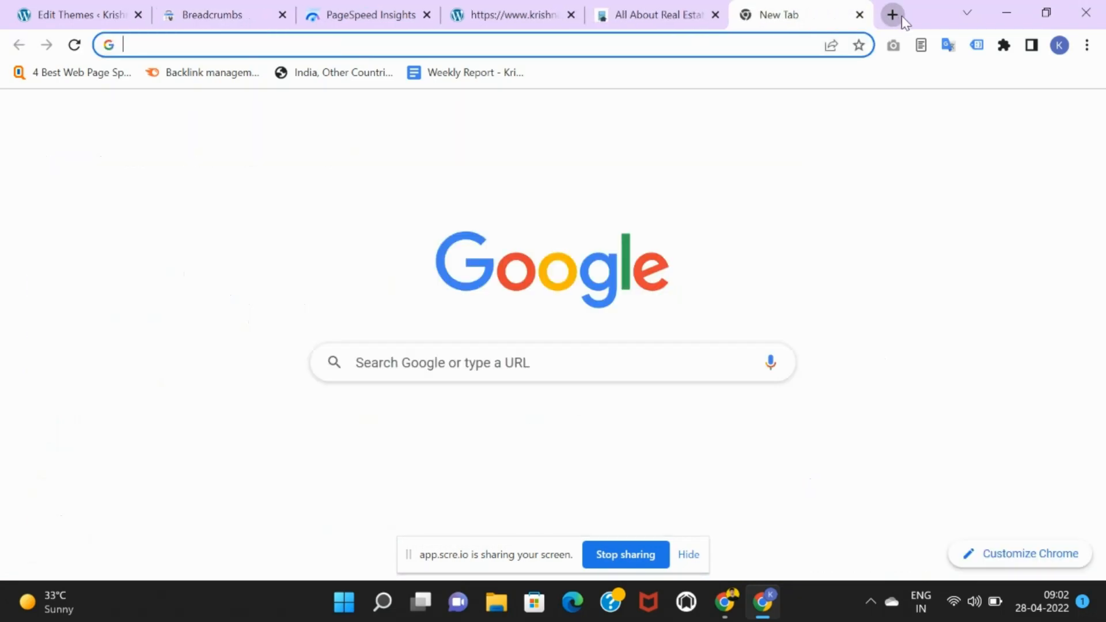
type("brea")
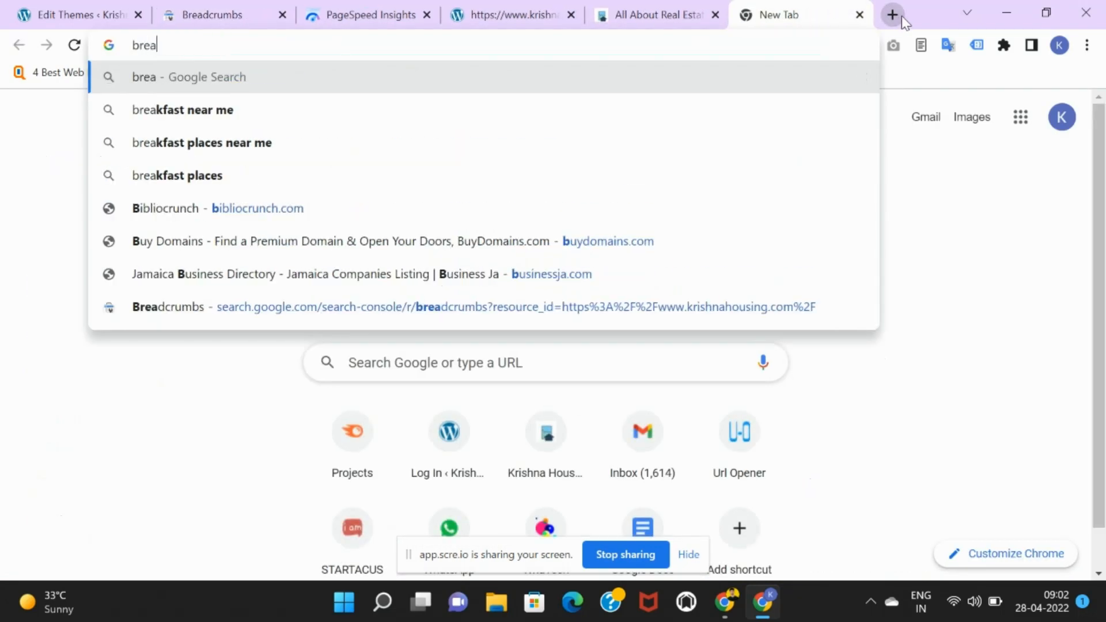
type("dcrub")
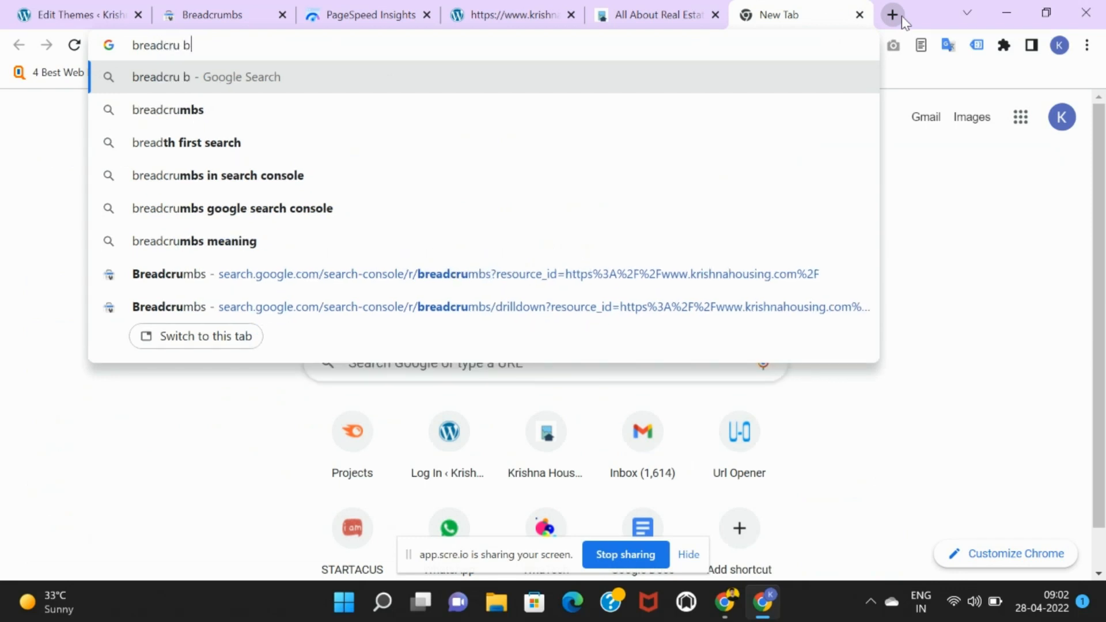
key("BackSpace")
type("mbes")
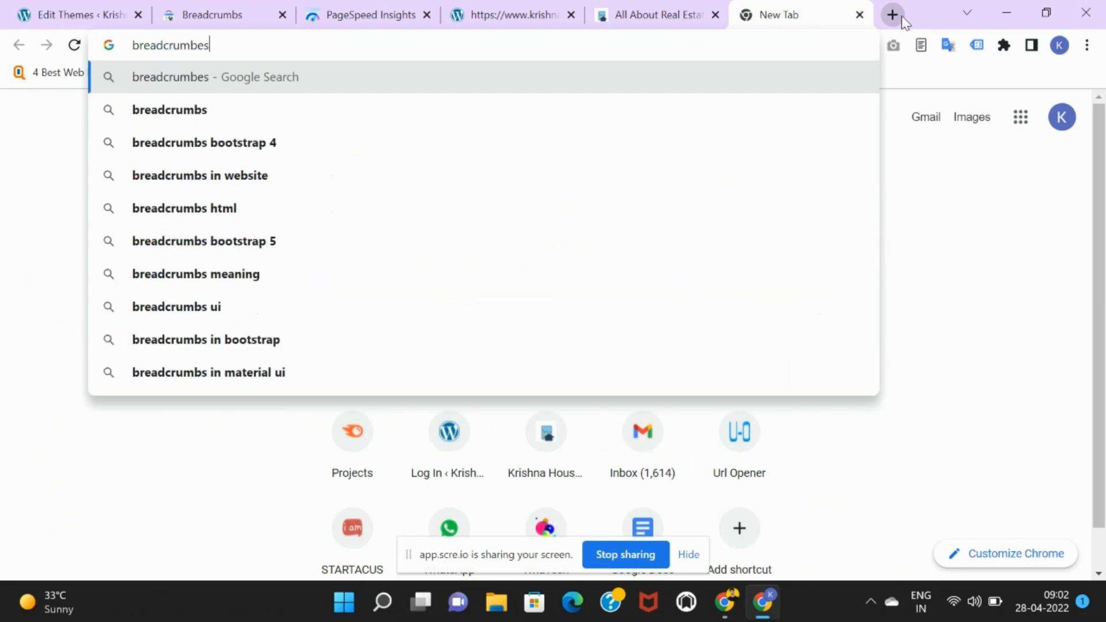
key("BackSpace")
key("BackSpace")
type("s")
key("Return")
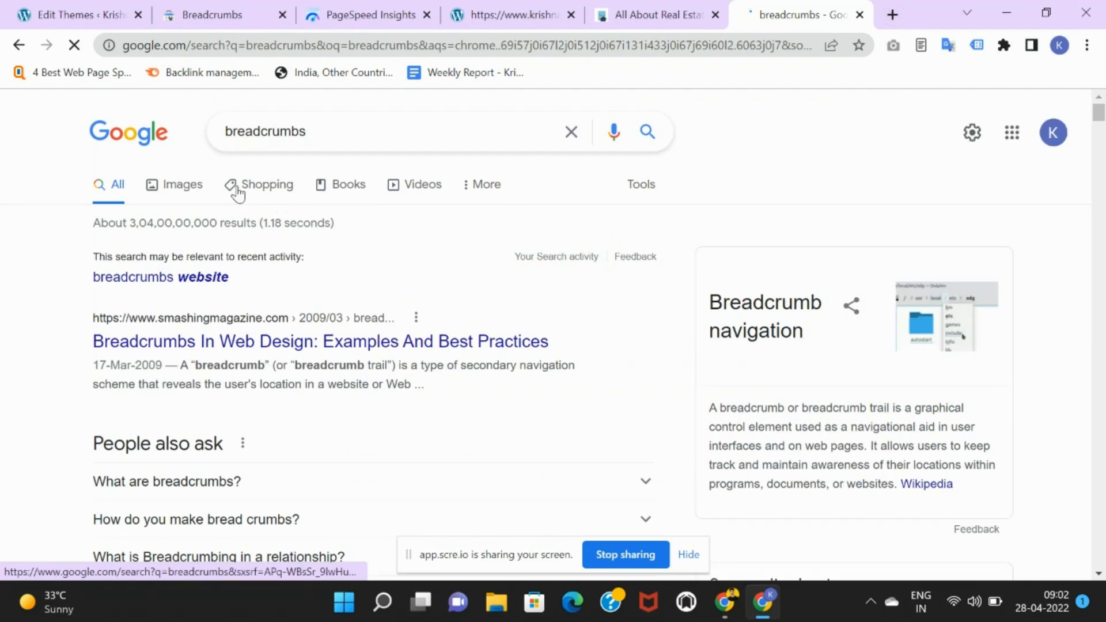
left_click(182, 193)
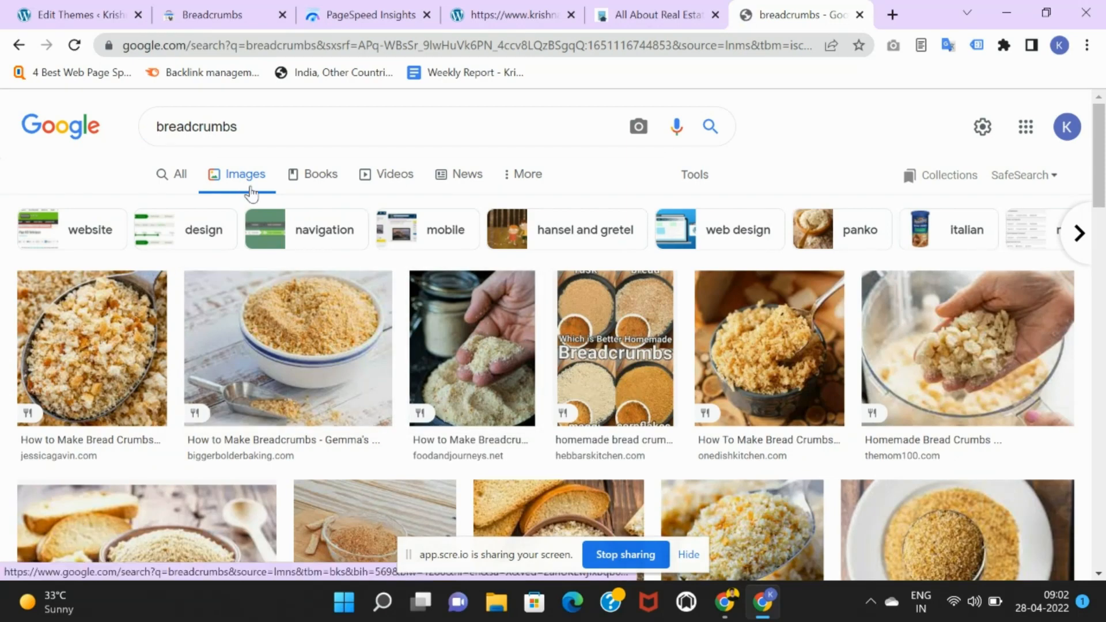
Check the site's blog page and return to the Breadcrumbs complete items in Search Console.
left_click(321, 117)
left_click(654, 15)
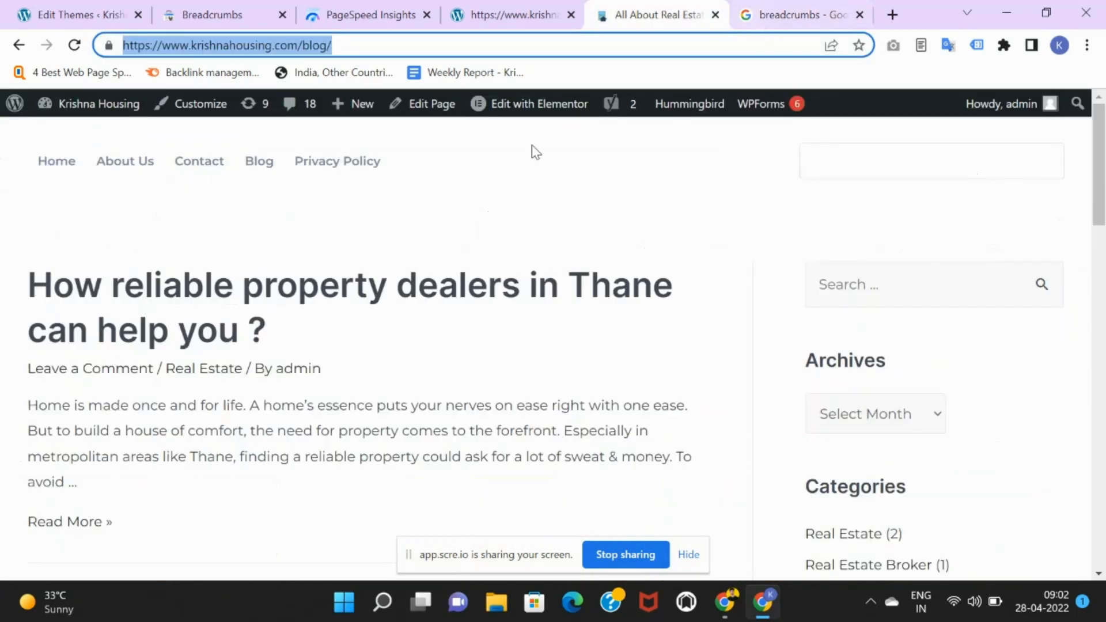
left_click(514, 7)
left_click(226, 13)
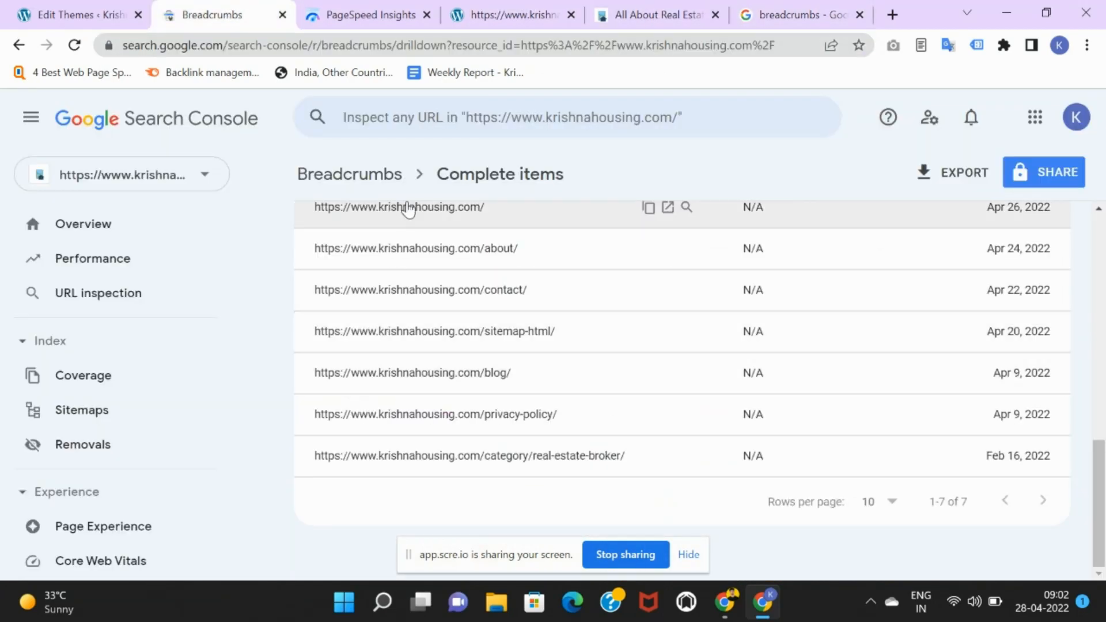
Search Google for the Breadcrumbs heading text taken from the report and view the image results.
scroll(408, 209, "up", 5)
left_click_drag(403, 182, 714, 52)
key("Return")
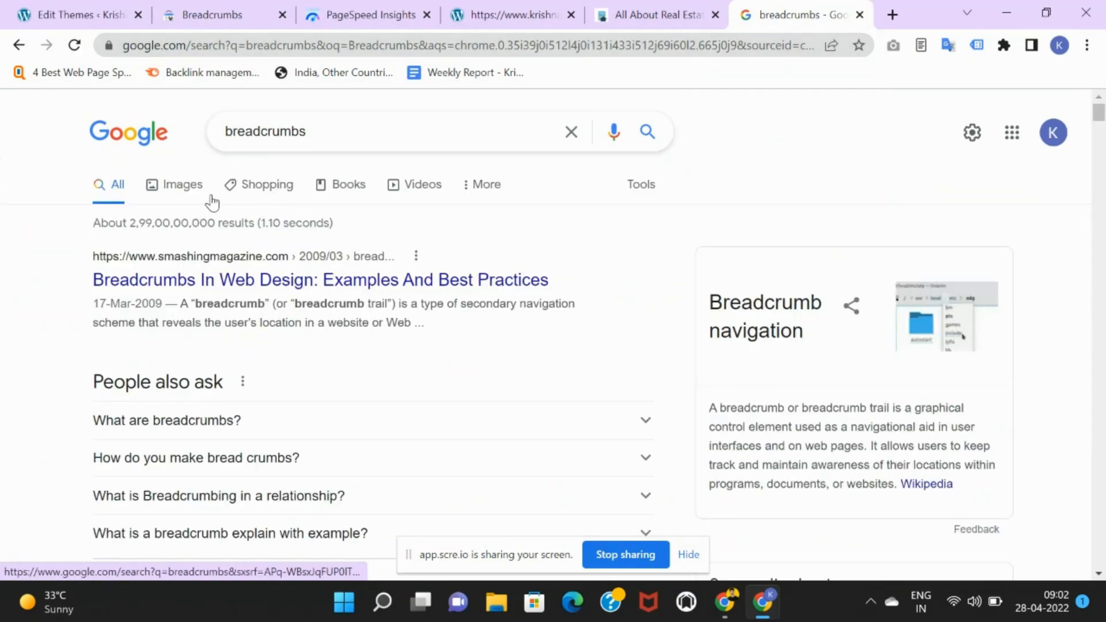
left_click(209, 195)
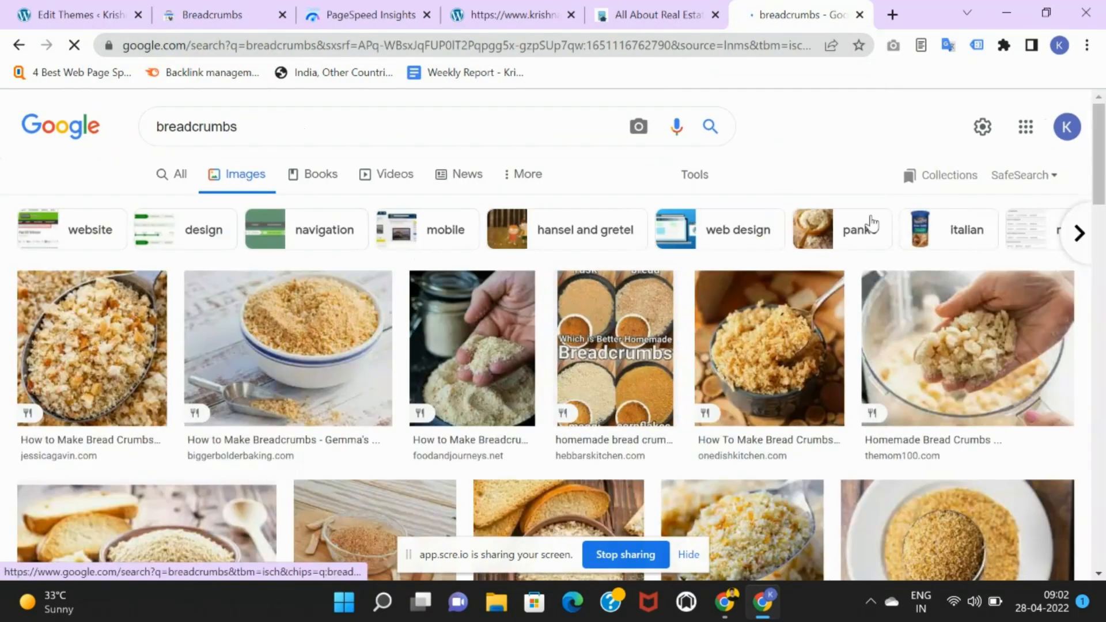
Refine the image search to "breadcrumbs in seo" and browse the results.
left_click(405, 130)
type("in s")
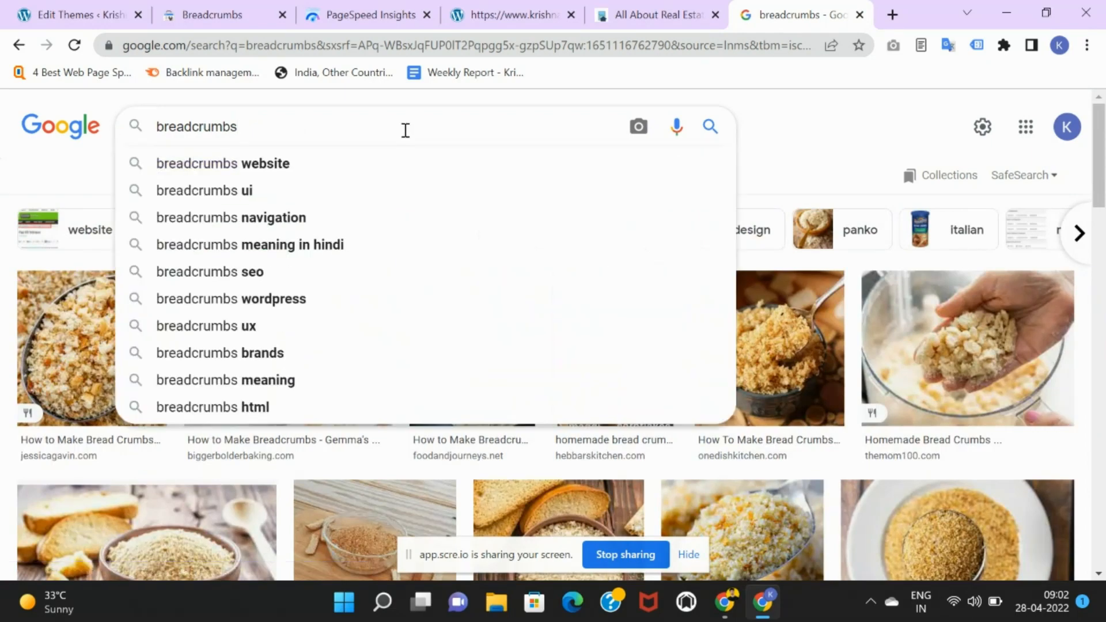
type("eo")
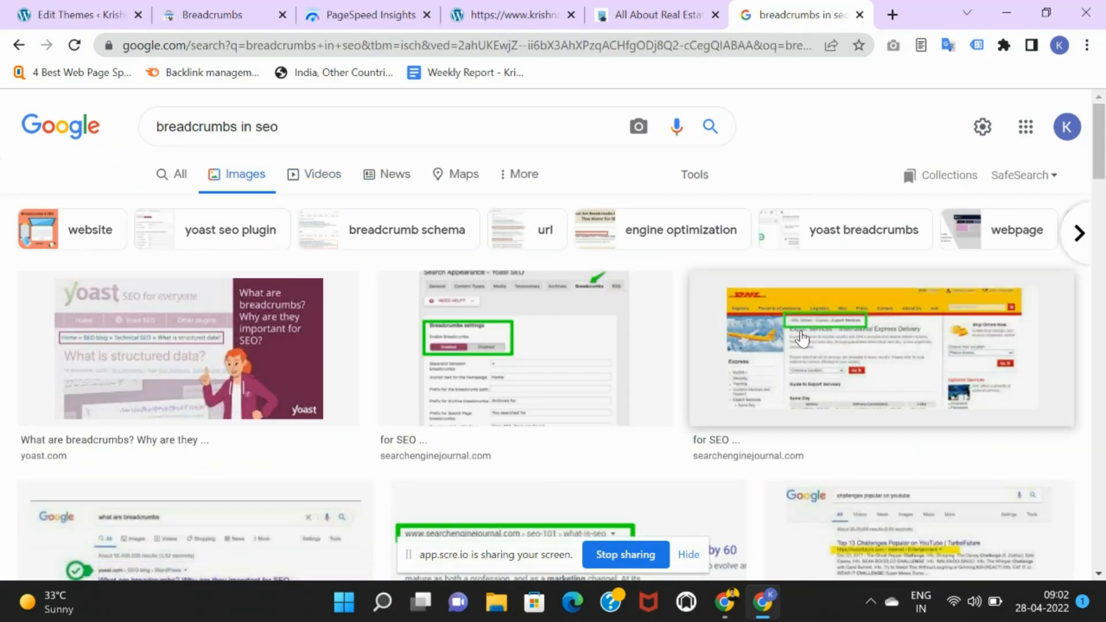
scroll(610, 363, "down", 3)
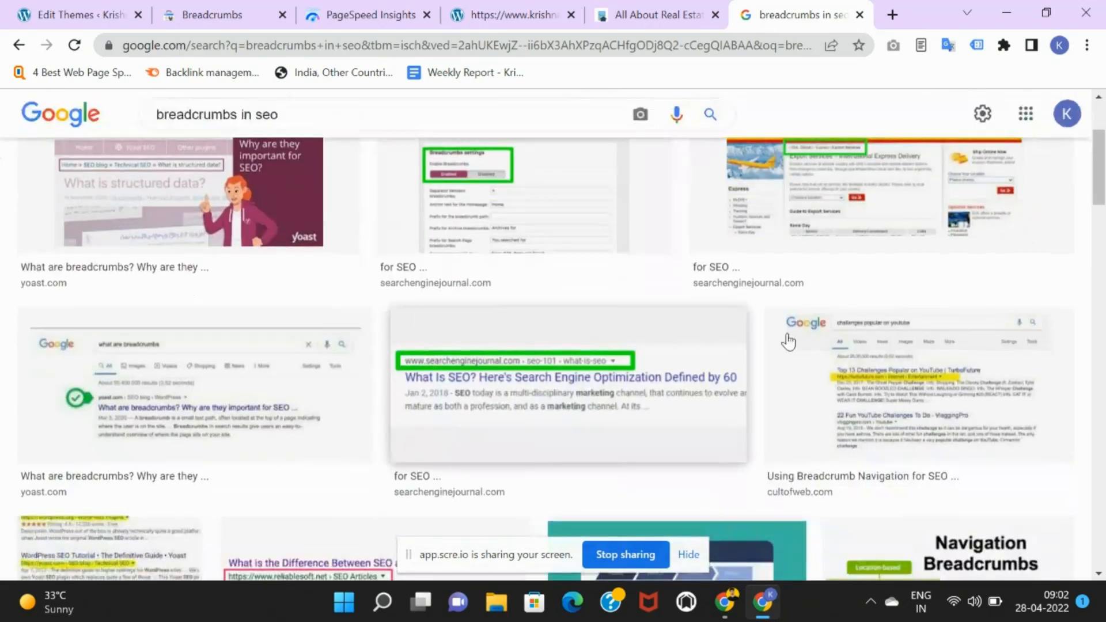
Preview the Cult of Web image on breadcrumb navigation and briefly open its source page in a separate tab.
left_click(939, 392)
left_click(884, 269)
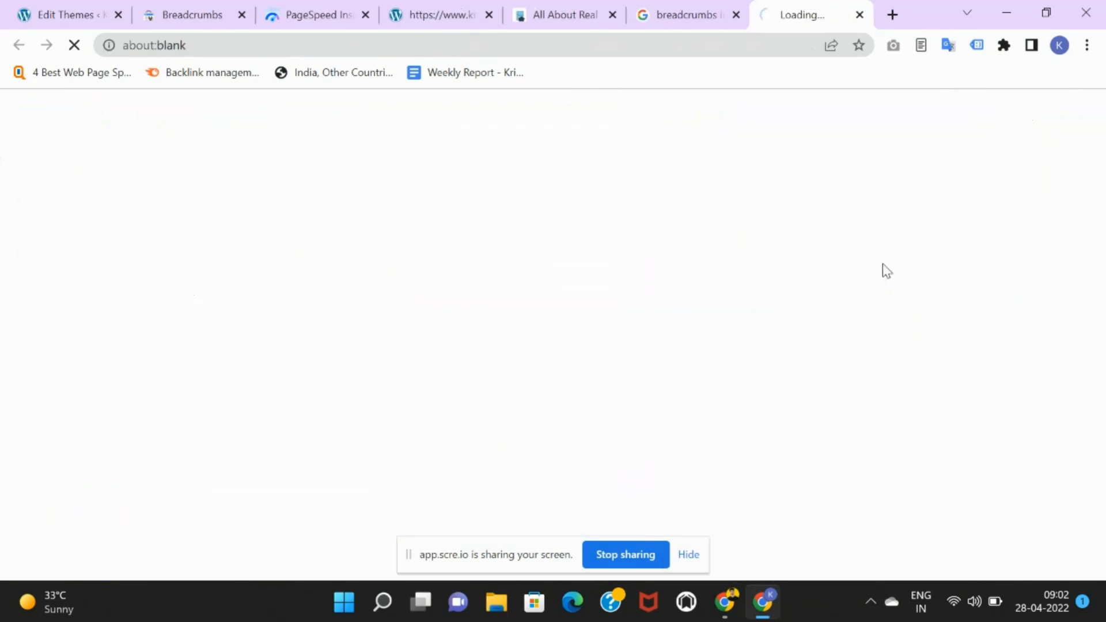
left_click(860, 16)
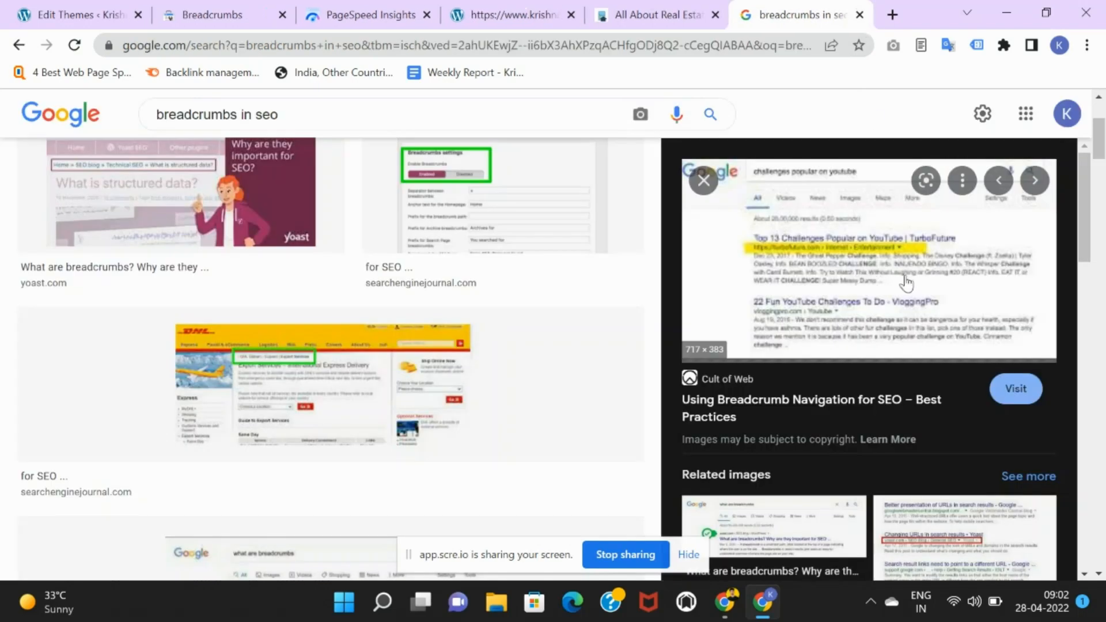
Open the previewed breadcrumb image in a new tab, enlarge it to 250% and close the tab.
right_click(692, 263)
left_click(794, 450)
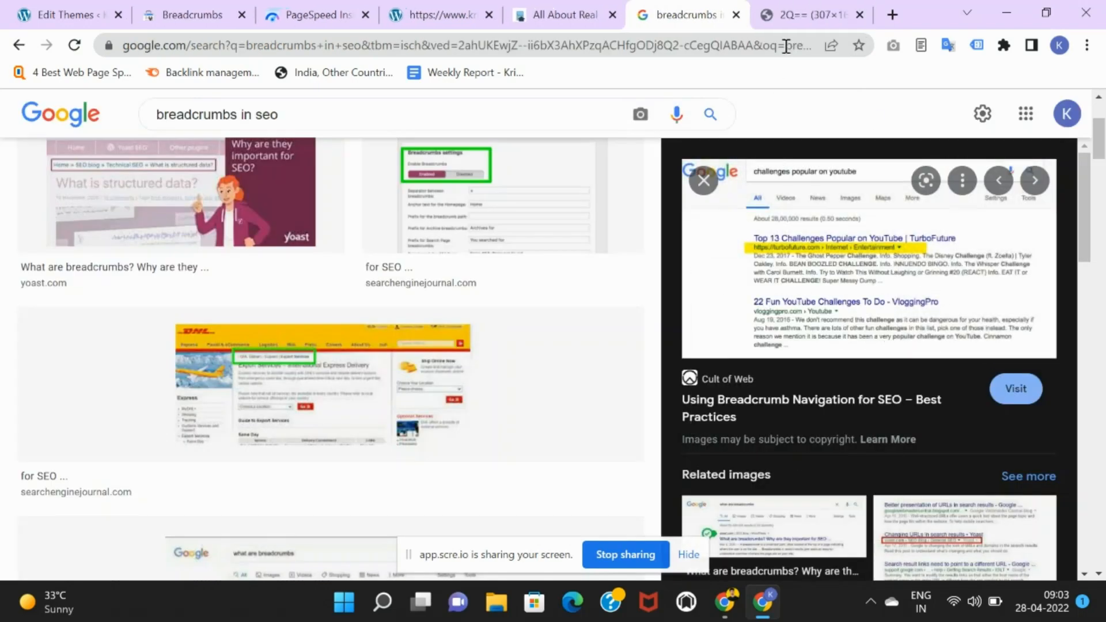
left_click(784, 15)
scroll(649, 284, "up", 2)
scroll(649, 284, "up", 5)
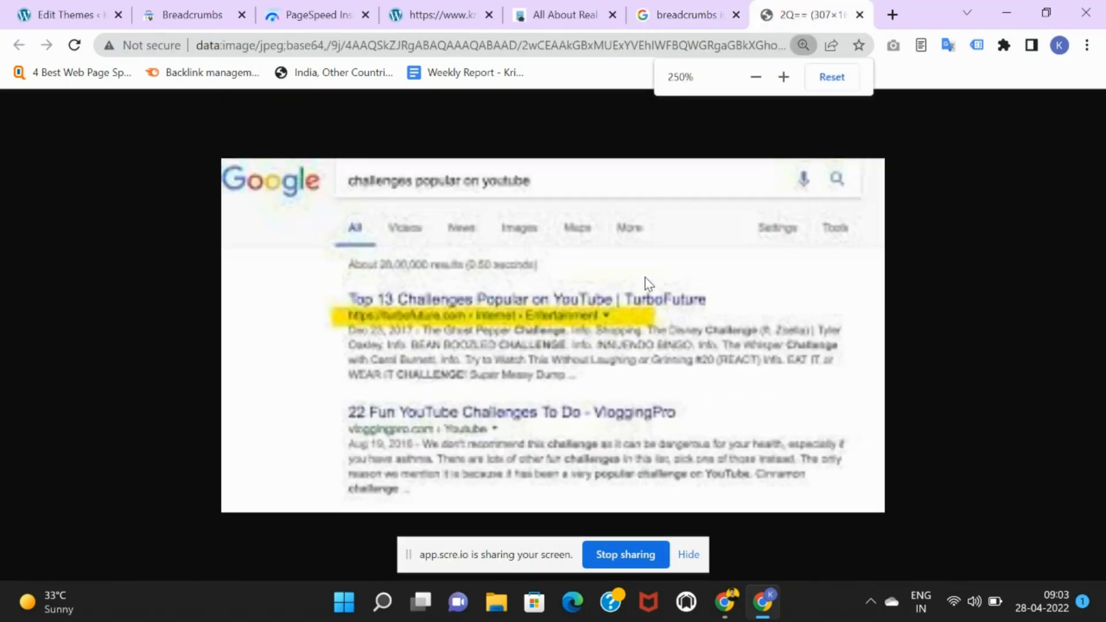
left_click(860, 14)
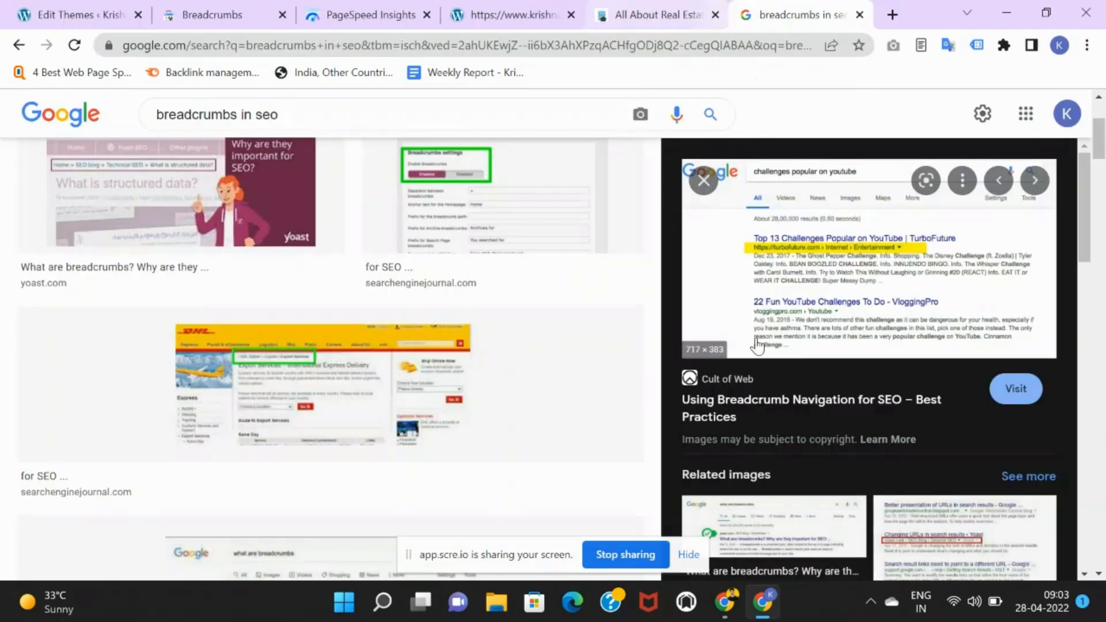
Open the previewed Cult of Web breadcrumb image in a new tab and enlarge it to inspect the highlighted breadcrumb path.
right_click(810, 275)
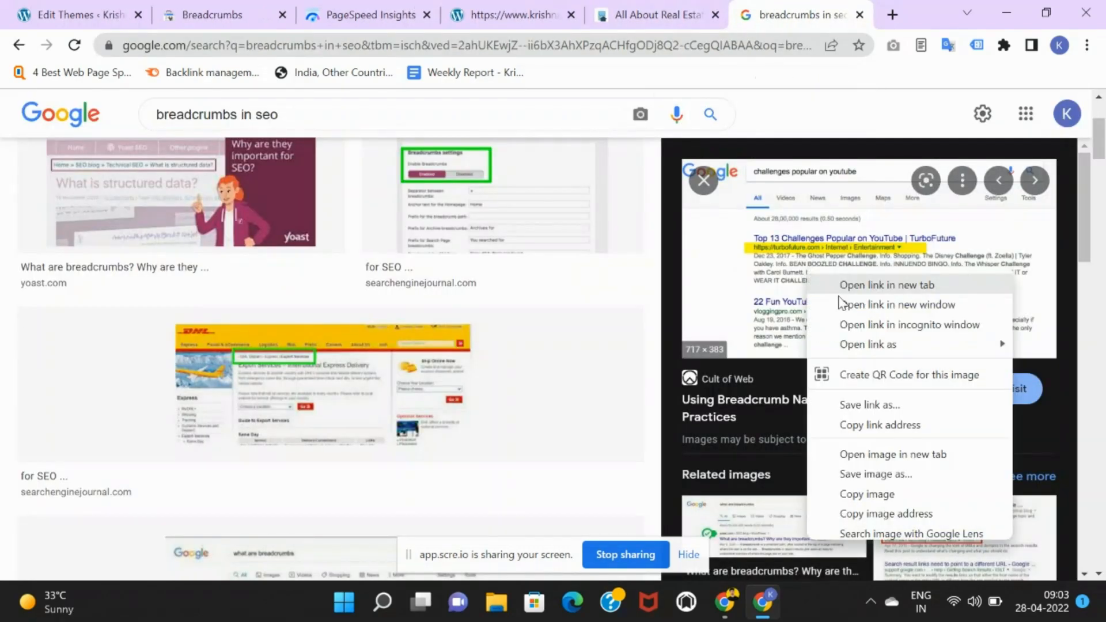
left_click(853, 453)
left_click(801, 8)
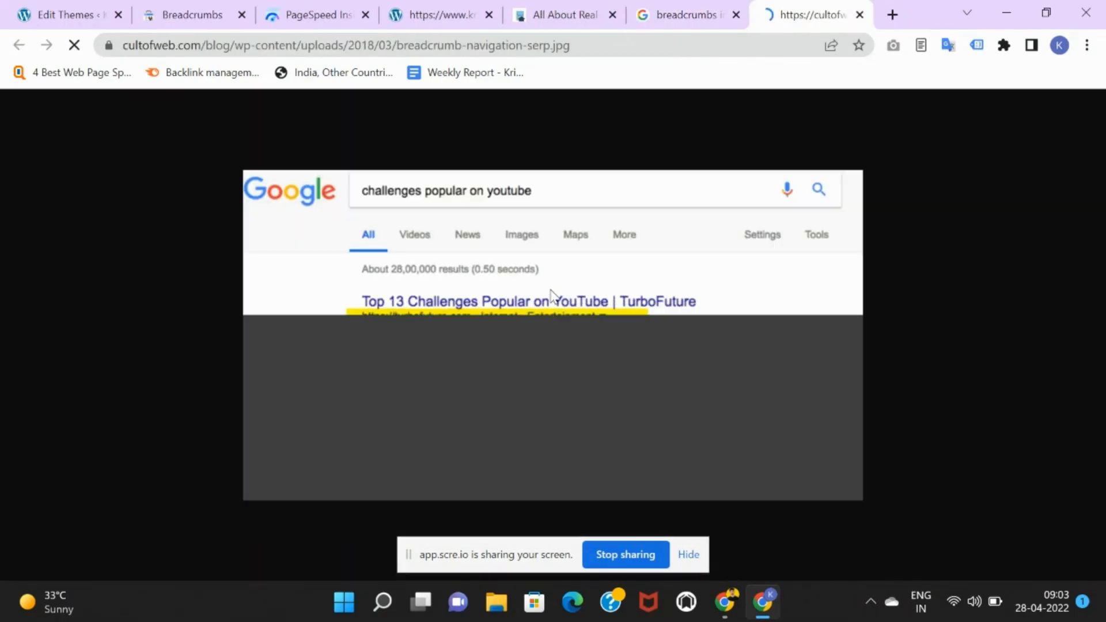
key("ctrl+plus")
key("ctrl+plus")
key("ctrl+plus")
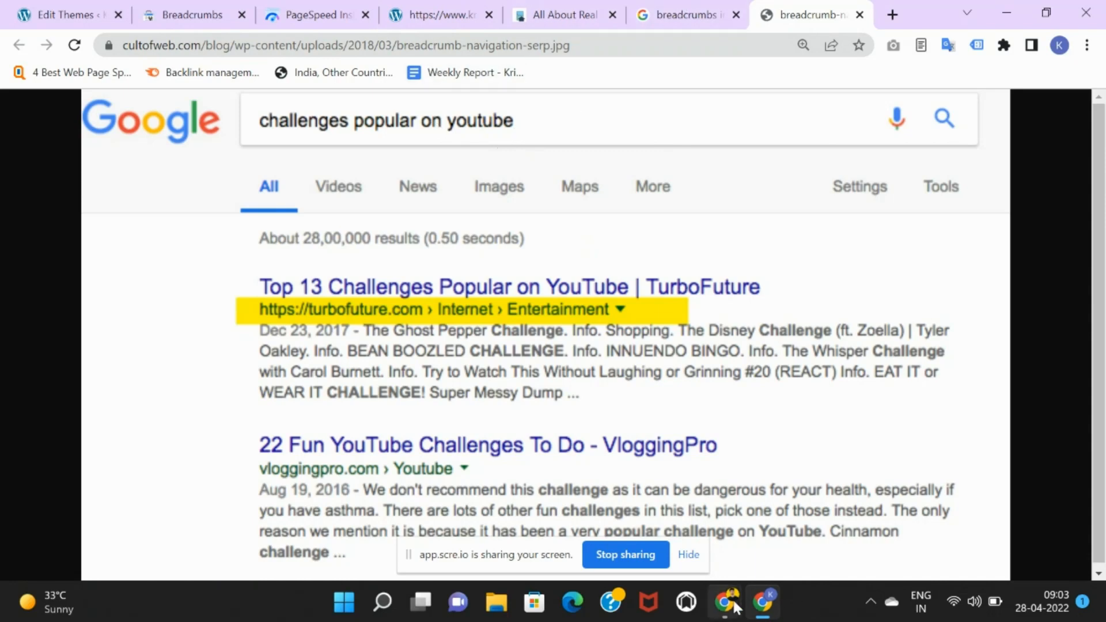
mouse_move(725, 602)
left_click(674, 515)
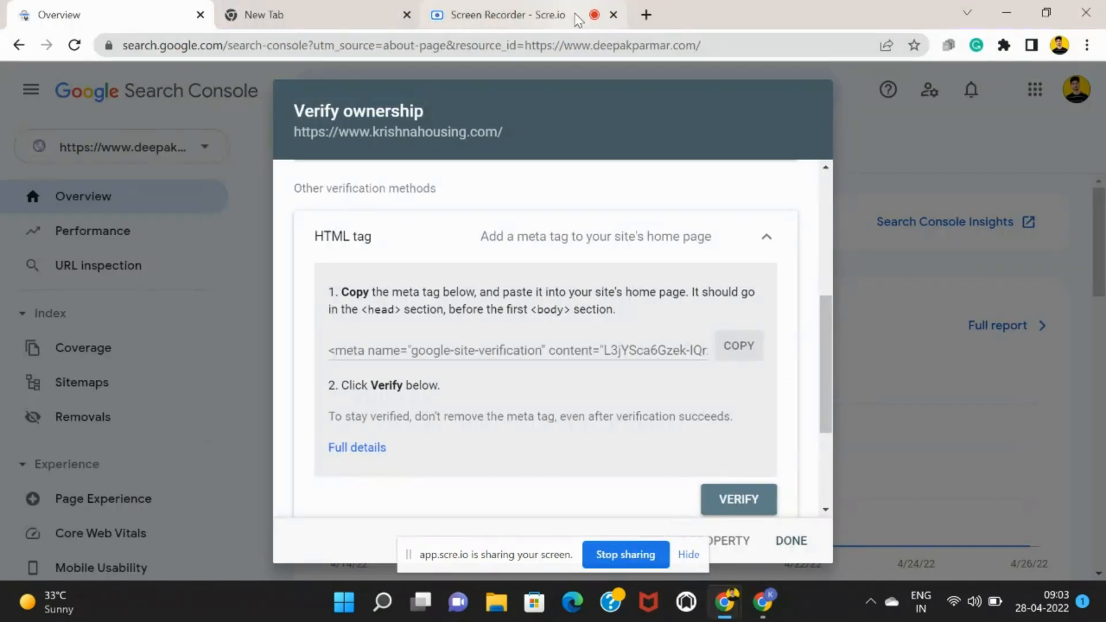
left_click(507, 14)
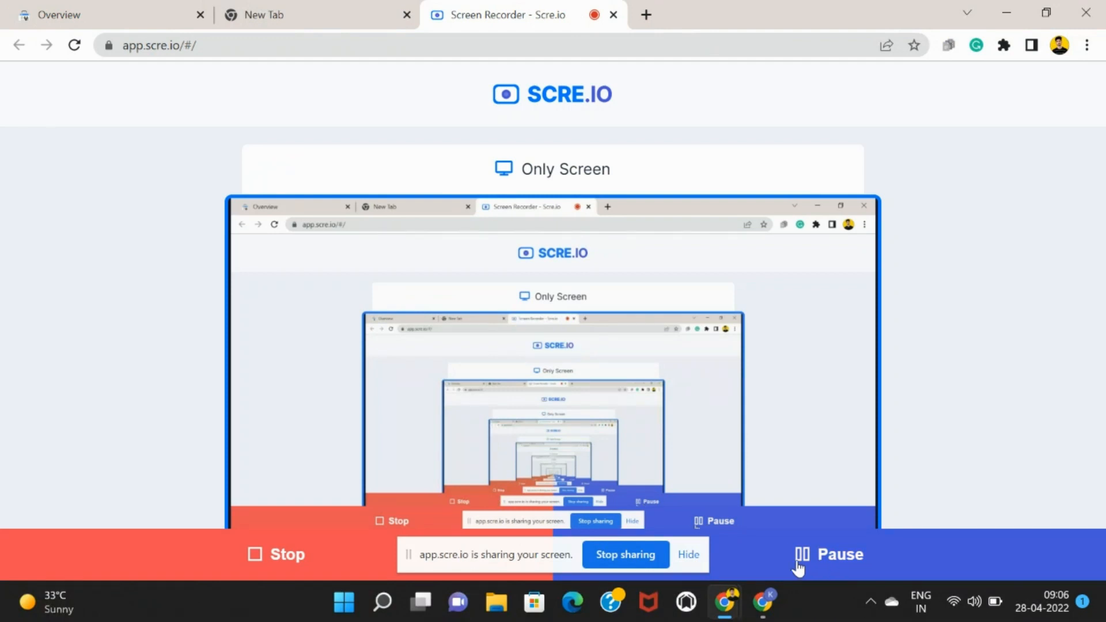
left_click(165, 9)
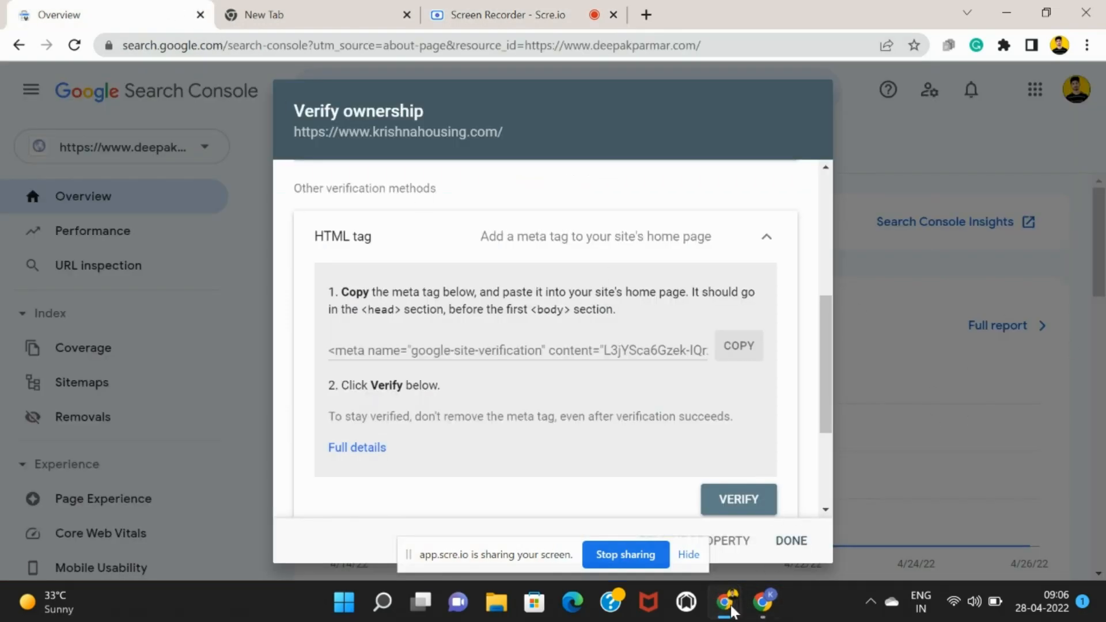
mouse_move(725, 602)
left_click(764, 599)
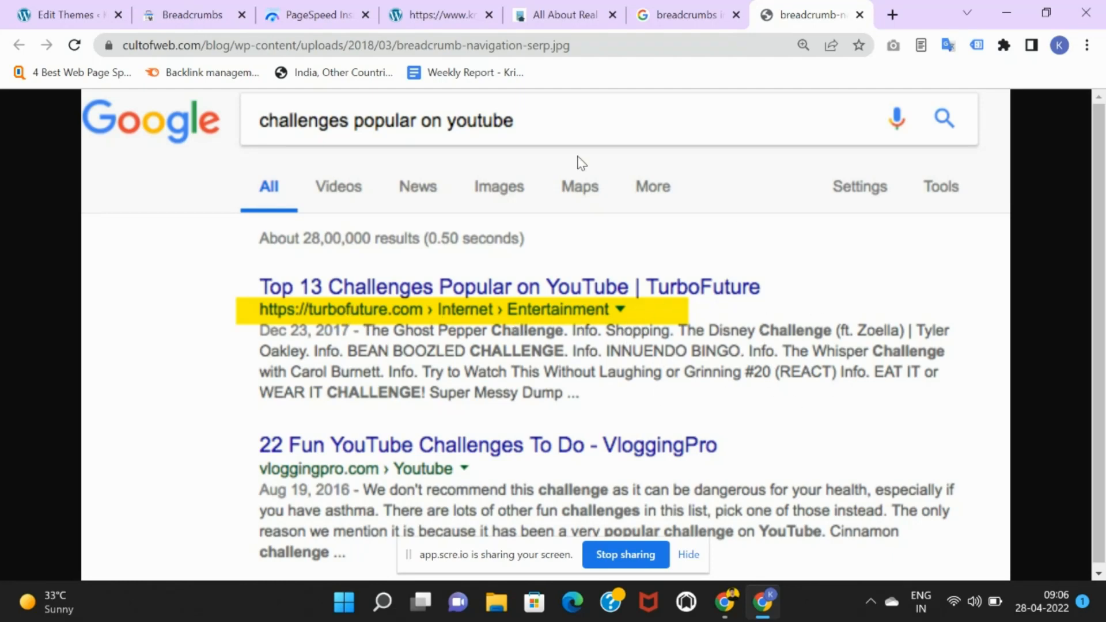
Go back from the complete items examples in Search Console to the main Breadcrumbs report and look it over.
left_click(198, 1)
scroll(582, 323, "down", 7)
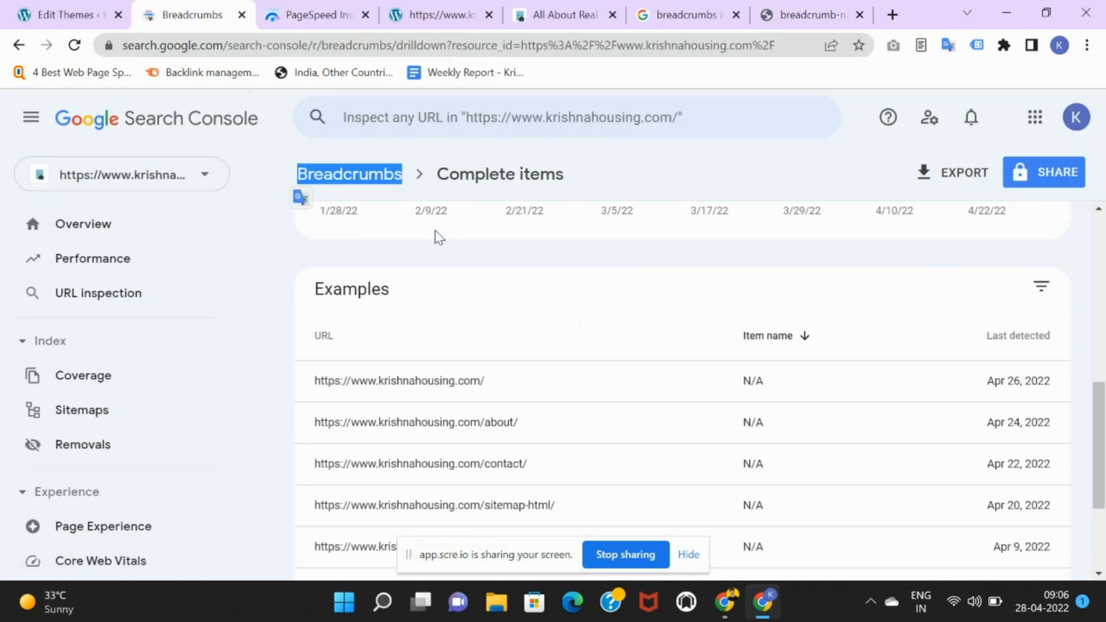
scroll(436, 235, "up", 4)
left_click(381, 180)
scroll(662, 410, "down", 1)
scroll(663, 411, "down", 4)
scroll(748, 450, "up", 5)
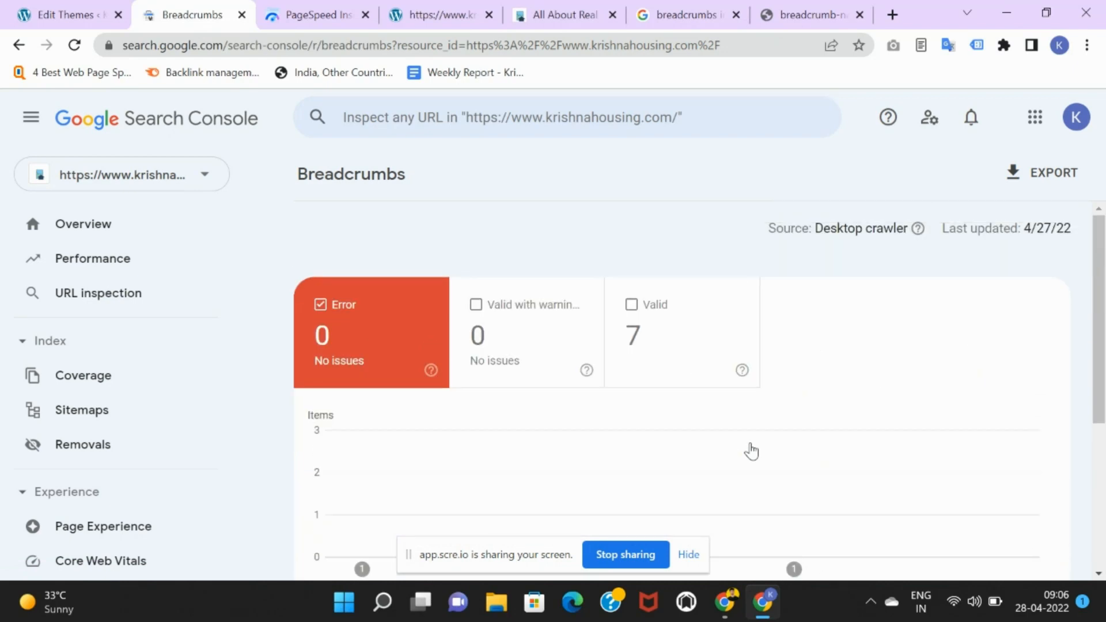
Include the valid items in the Breadcrumbs chart and review the report's details table.
left_click(680, 329)
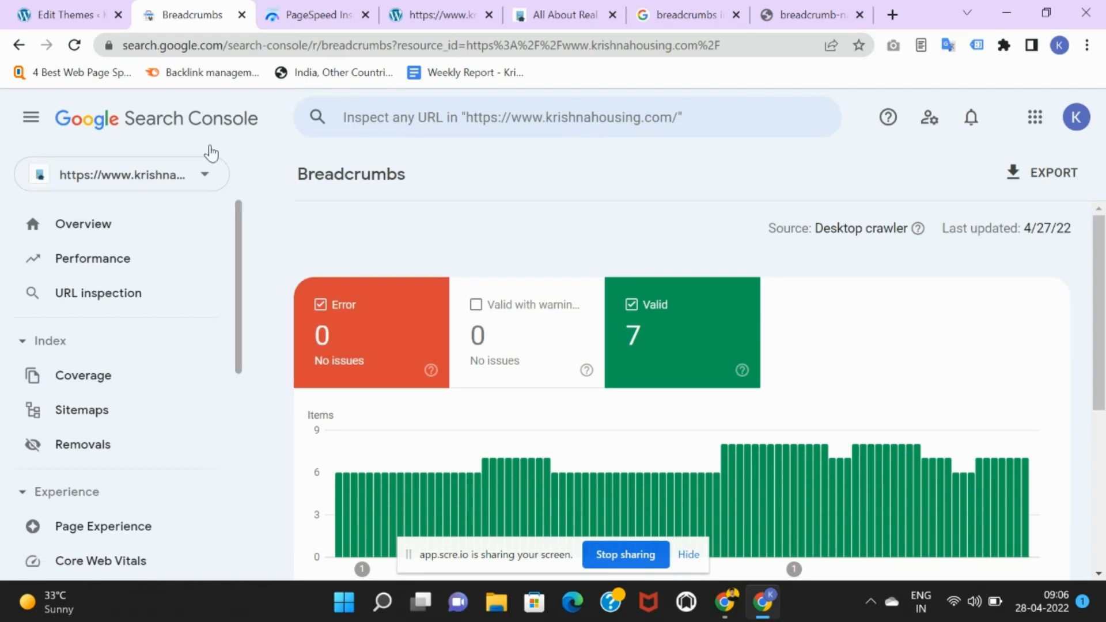
scroll(634, 368, "down", 5)
scroll(232, 447, "down", 5)
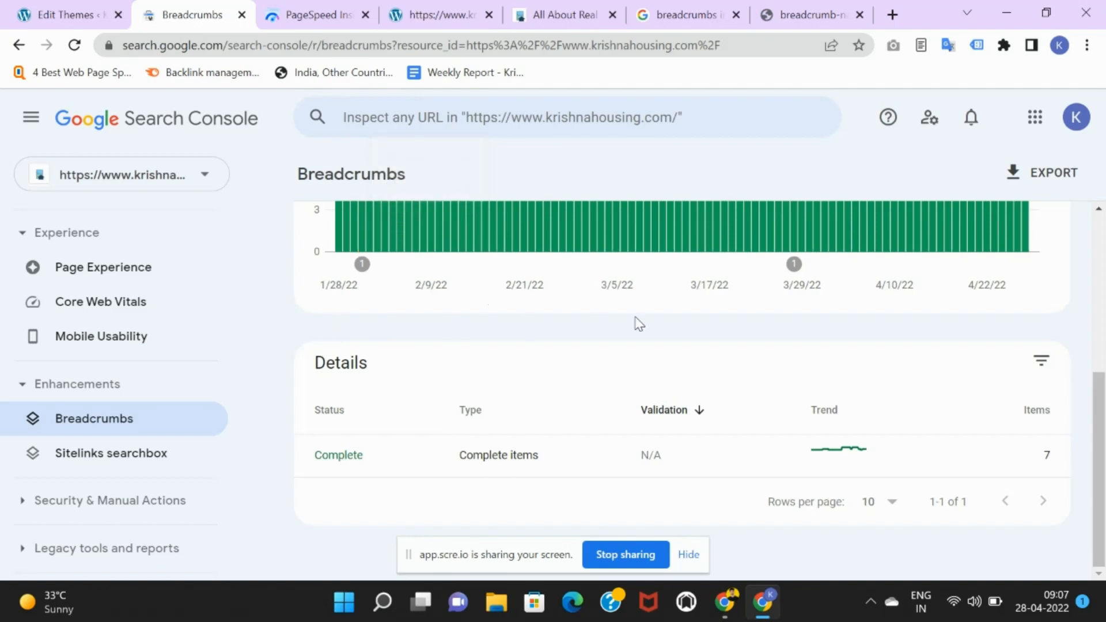
Open the Sitelinks searchbox report, check its details table and include the valid items in the chart.
left_click(148, 455)
scroll(709, 420, "down", 5)
left_click(1030, 535)
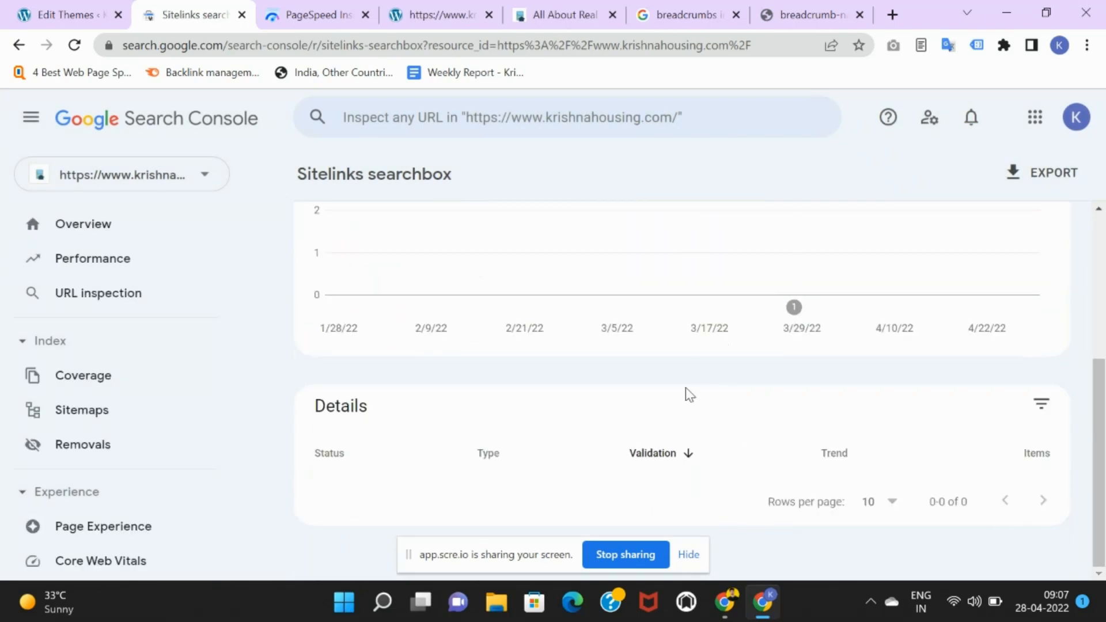
scroll(686, 392, "up", 5)
left_click(642, 335)
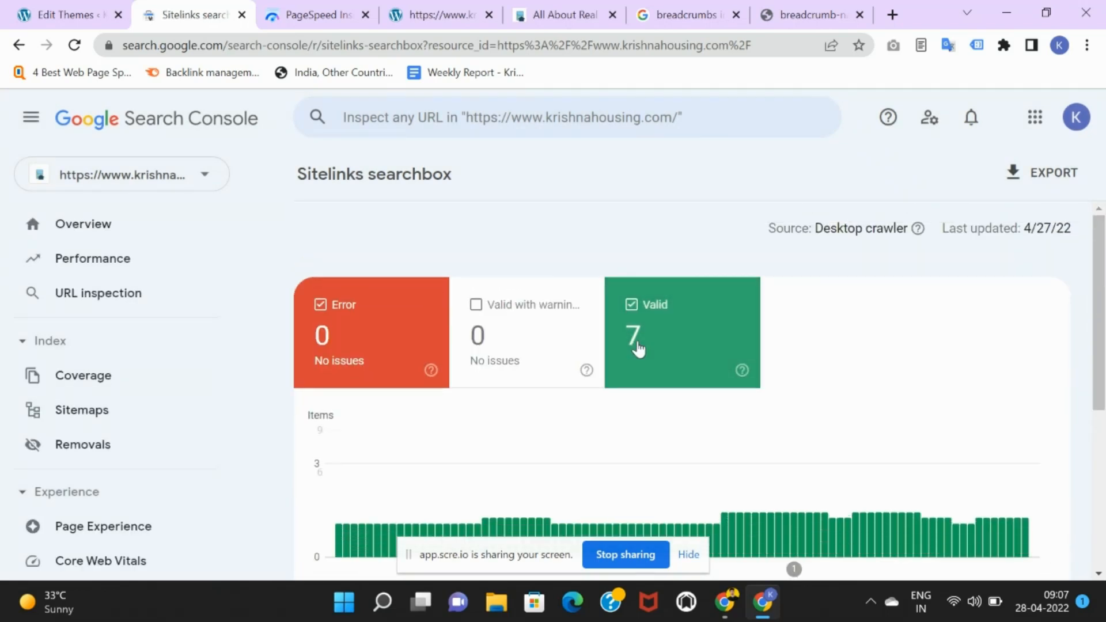
Search Google for "amazon" in the breadcrumb image's browser tab and look through the results.
left_click(813, 14)
left_click(704, 51)
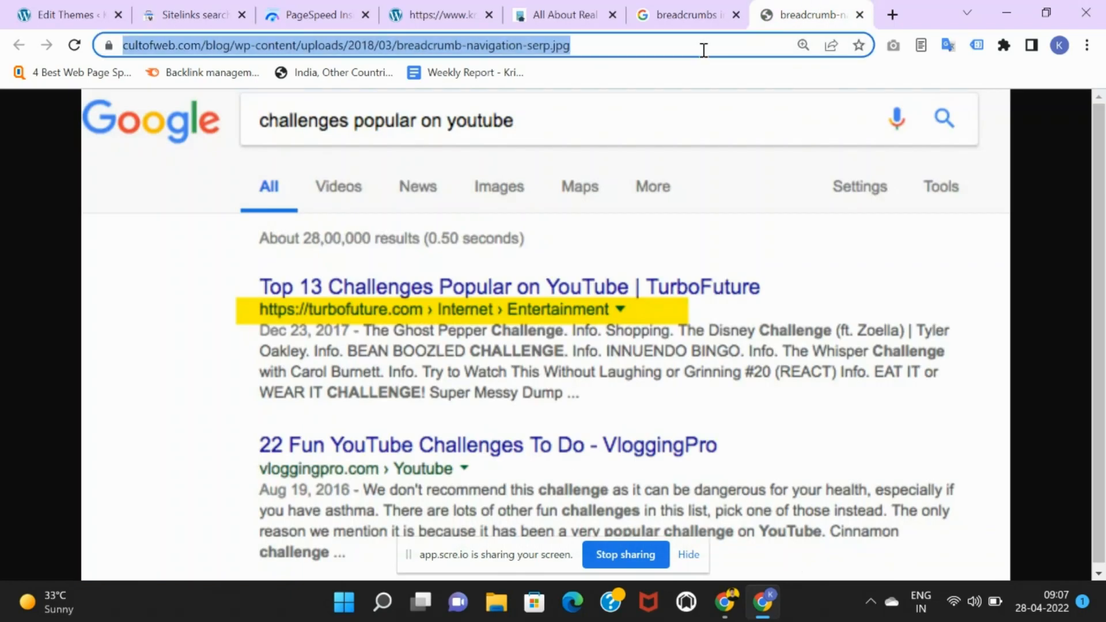
type("amazon")
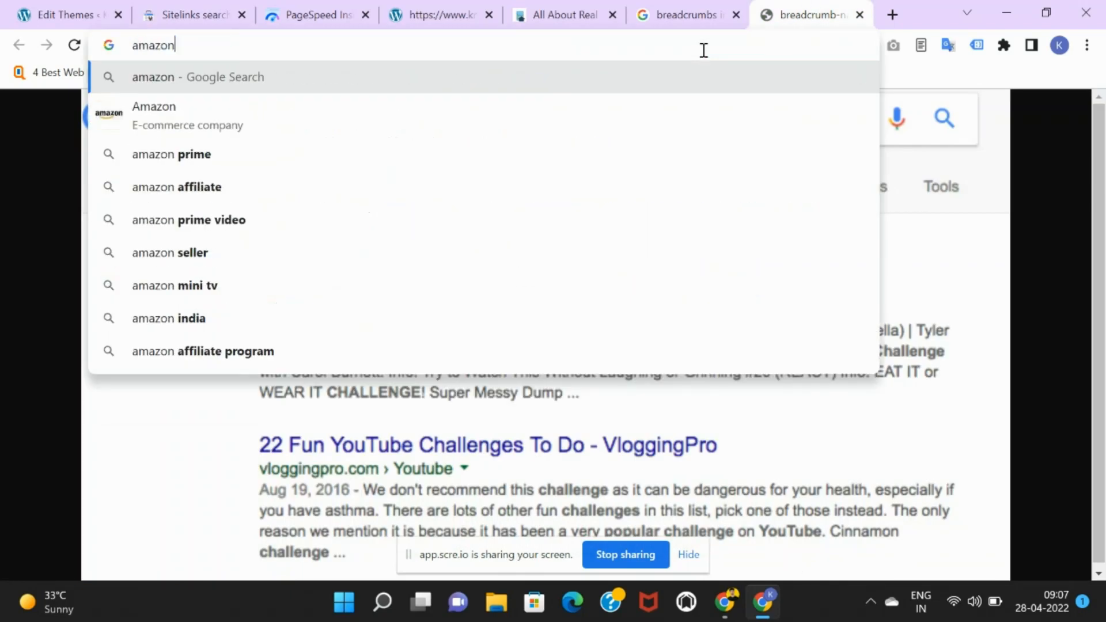
key("Return")
scroll(321, 177, "down", 5)
scroll(321, 177, "up", 5)
Replace the Google search query with "infosys" and run the search.
double_click(311, 125)
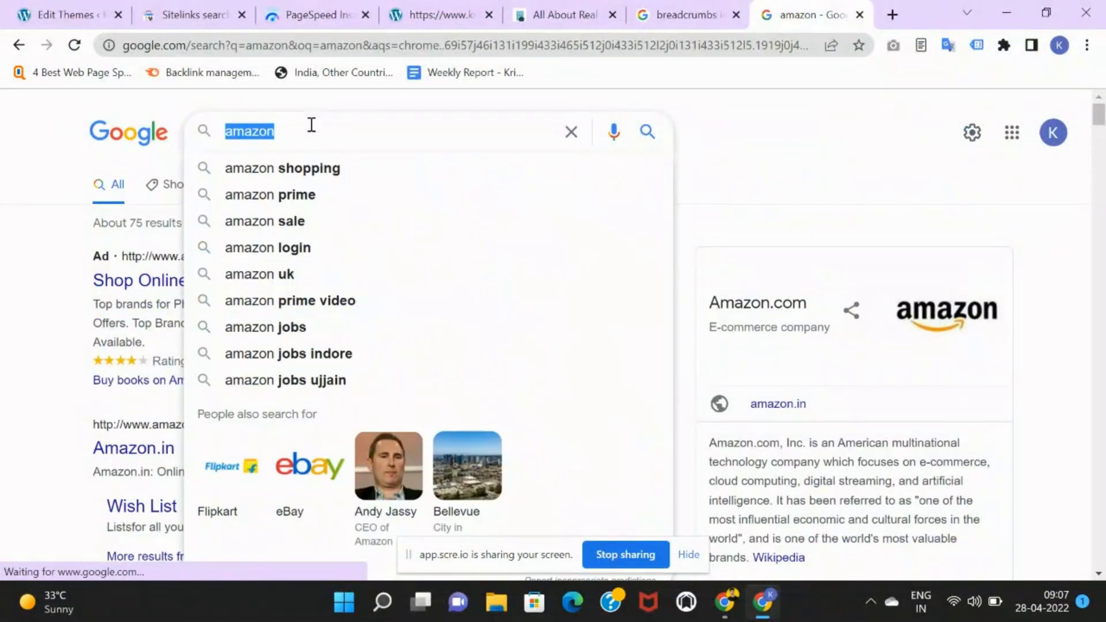
key("BackSpace")
type("if")
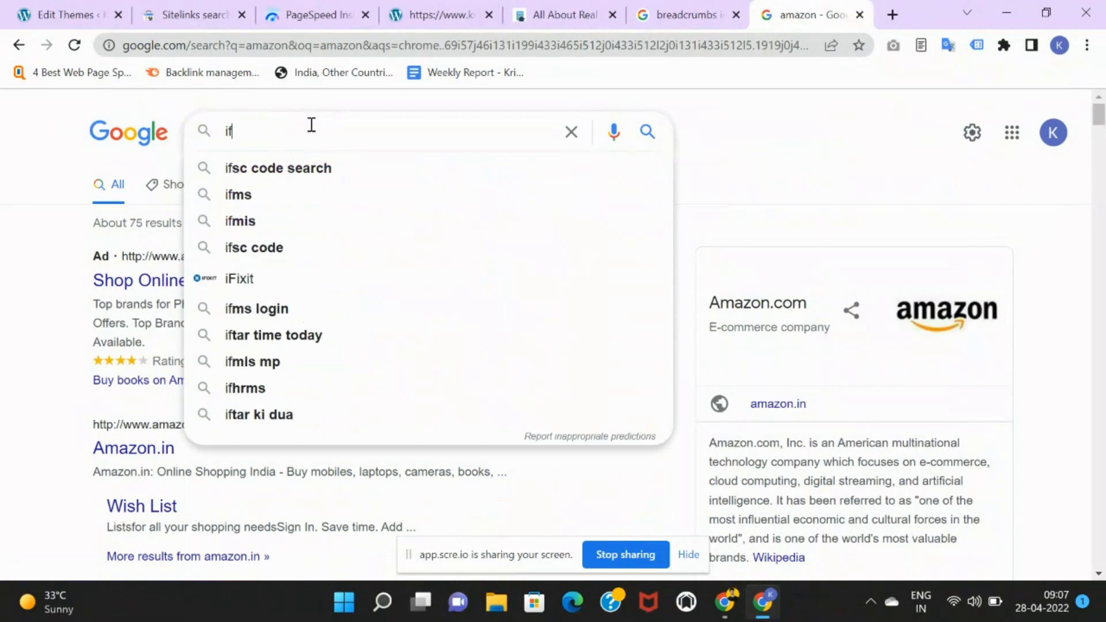
key("BackSpace")
type("\\nfo")
key("BackSpace")
key("BackSpace")
key("BackSpace")
key("BackSpace")
type("nfosys")
key("Return")
Examine the Infosys result and highlight its site search box and the sitelinks beneath it.
scroll(378, 218, "down", 1)
scroll(141, 279, "down", 1)
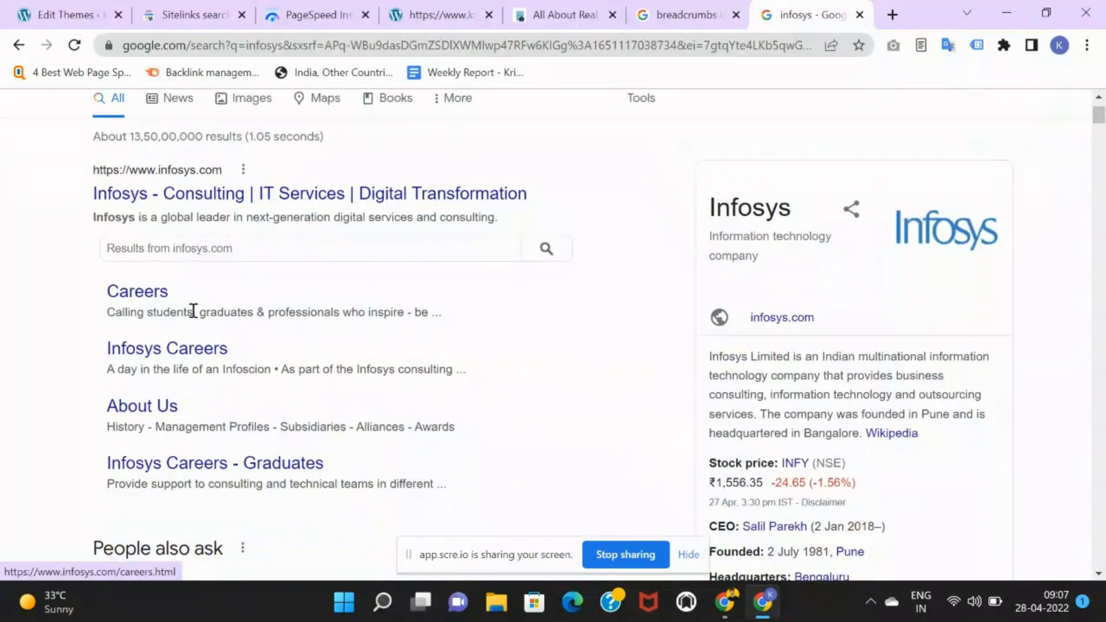
left_click(329, 142)
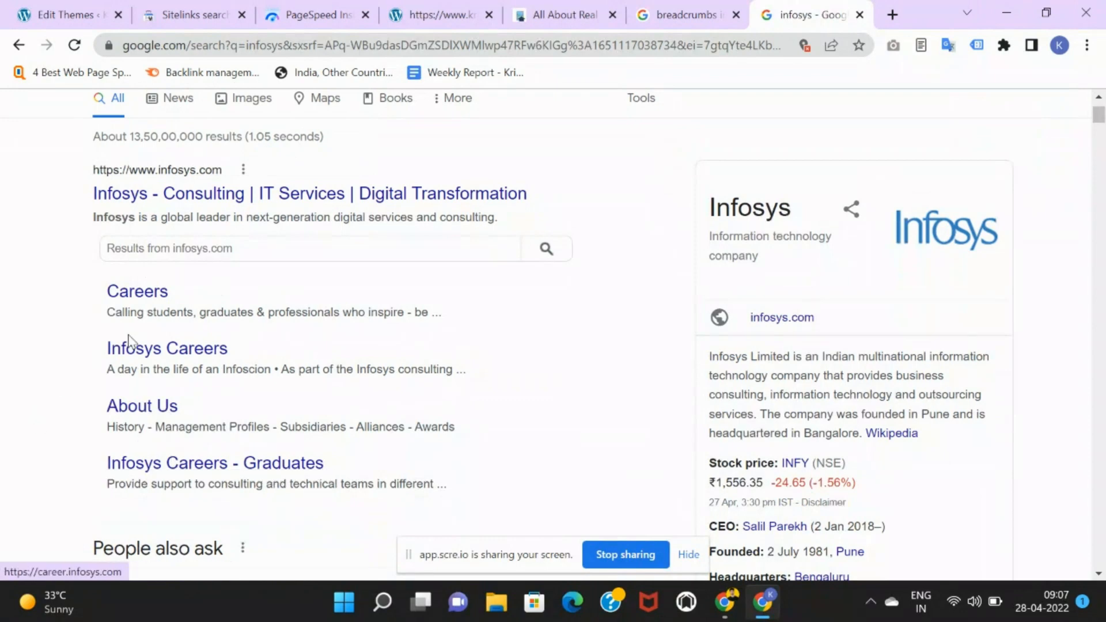
left_click_drag(68, 269, 500, 481)
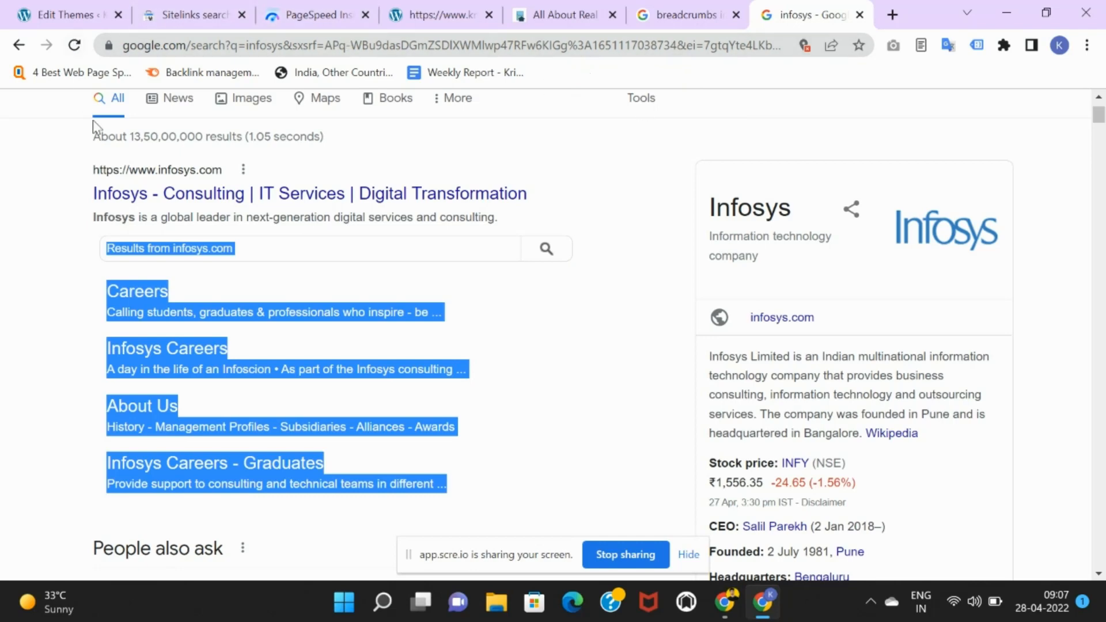
Return to the Search Console tab and open the Manual actions report from the Security & Manual Actions section.
left_click(196, 8)
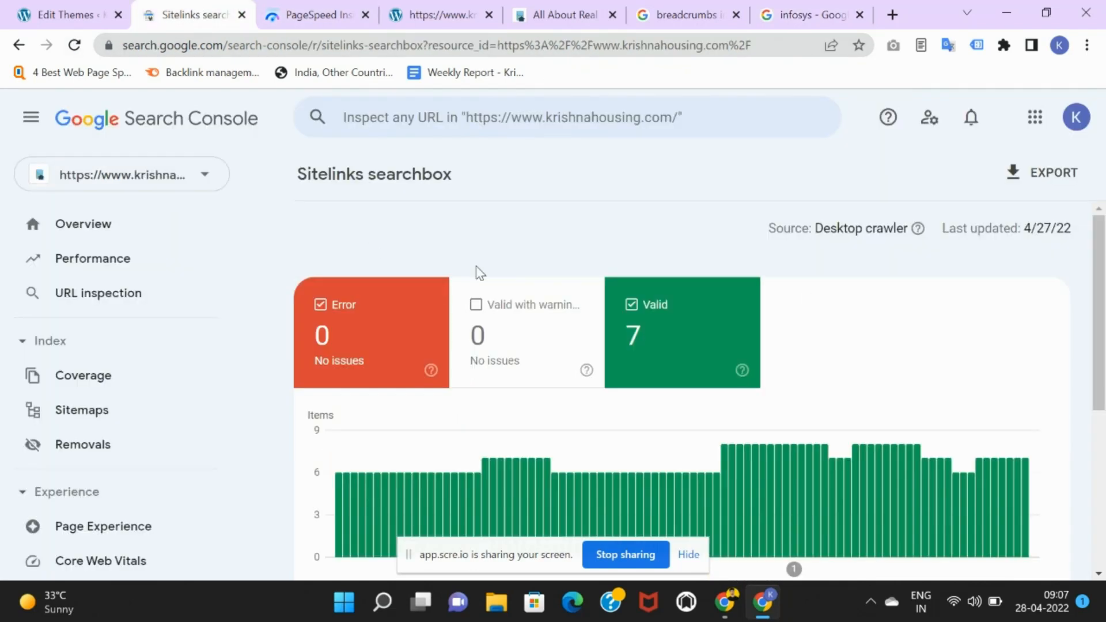
scroll(403, 317, "down", 1)
scroll(163, 447, "down", 2)
scroll(163, 448, "down", 4)
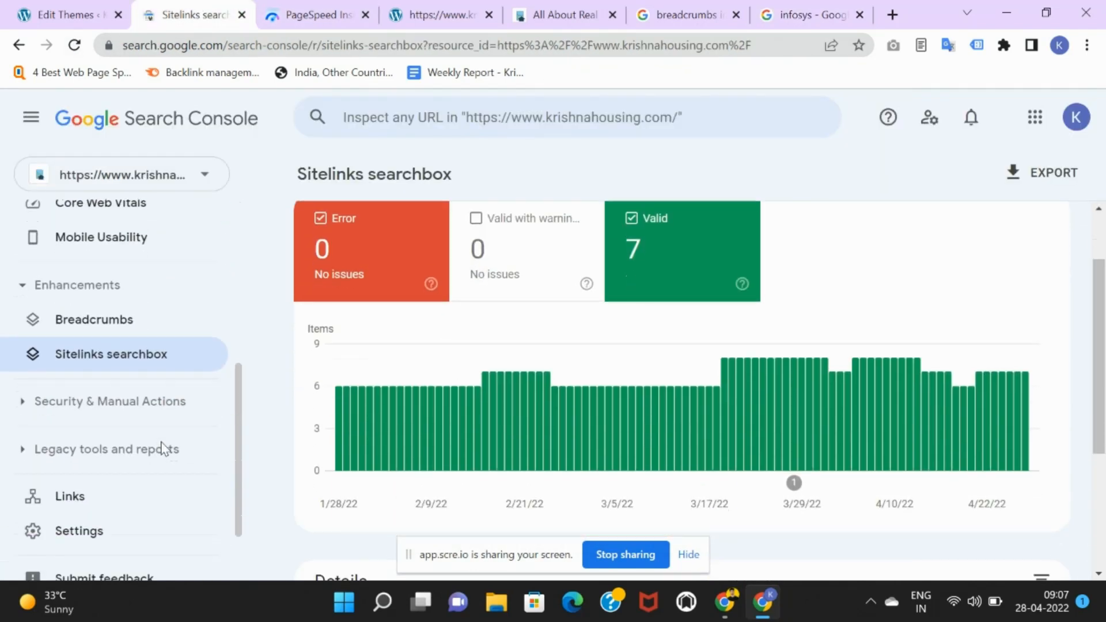
left_click(55, 306)
left_click(149, 340)
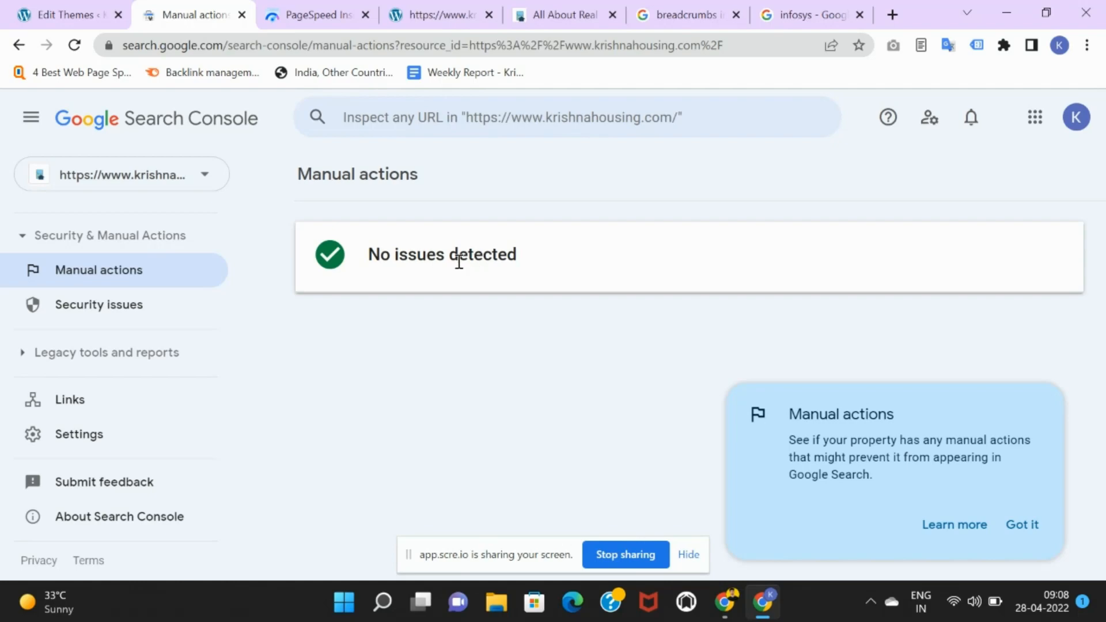
Open the Security issues report for the property.
scroll(144, 289, "up", 9)
scroll(78, 431, "down", 4)
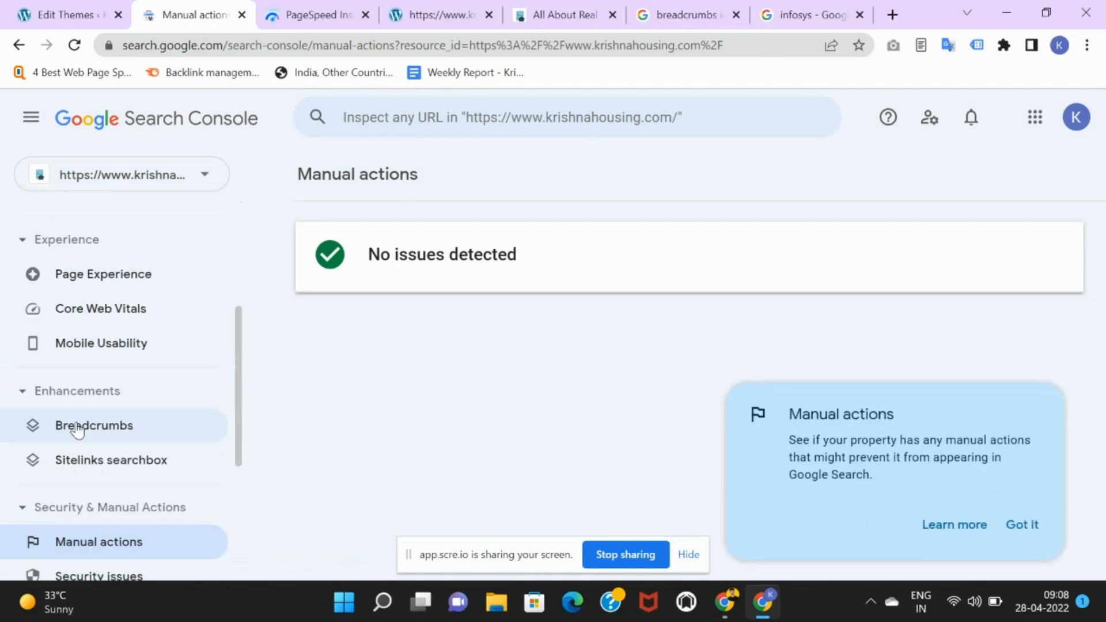
scroll(80, 430, "down", 5)
left_click(101, 305)
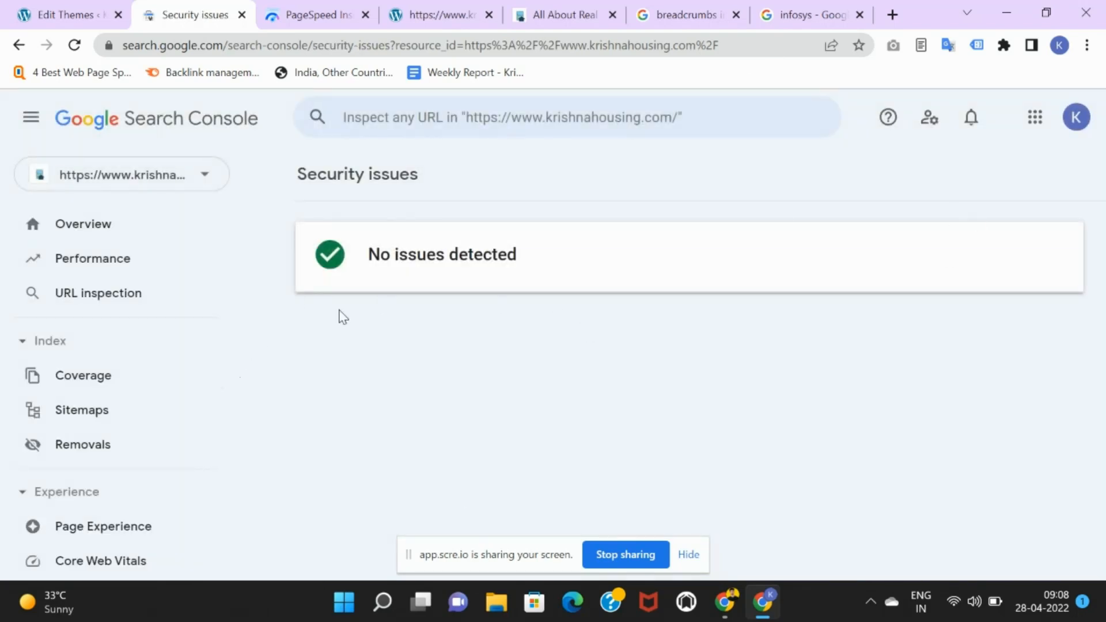
Open the Links report and examine the External links section with its top linked pages.
scroll(158, 403, "down", 2)
scroll(158, 379, "up", 1)
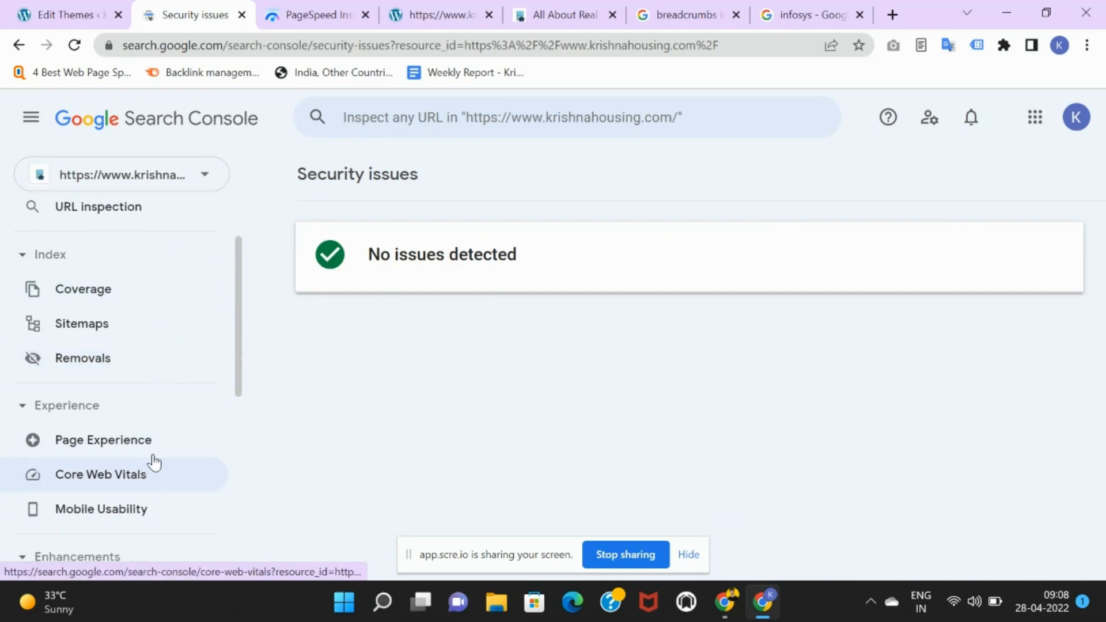
scroll(157, 455, "down", 5)
left_click(168, 411)
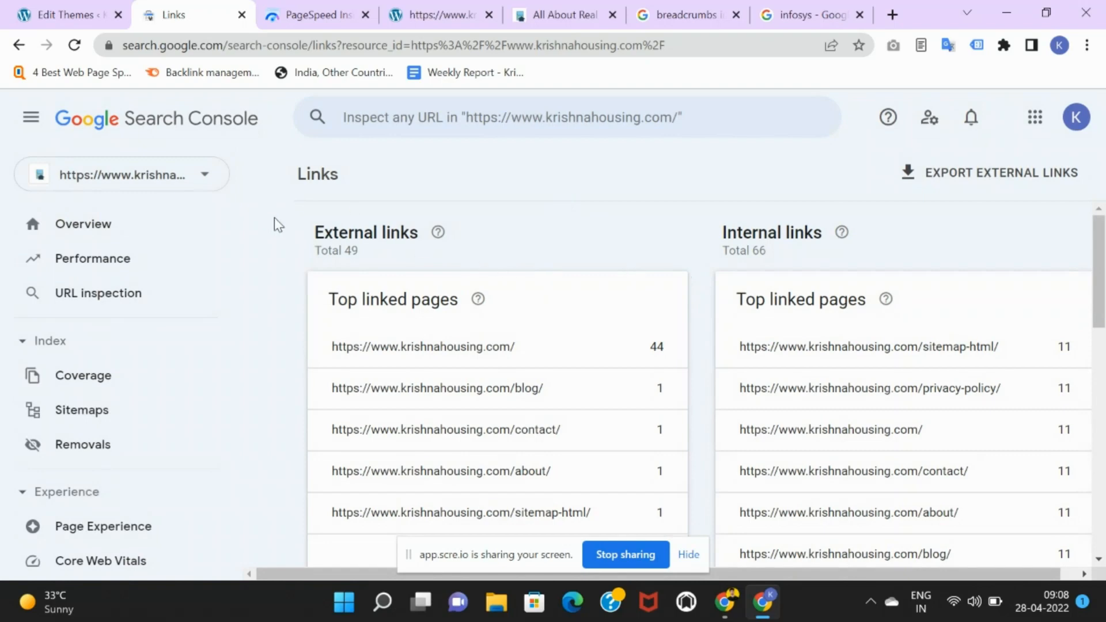
left_click_drag(306, 236, 543, 242)
left_click(543, 242)
scroll(591, 229, "down", 2)
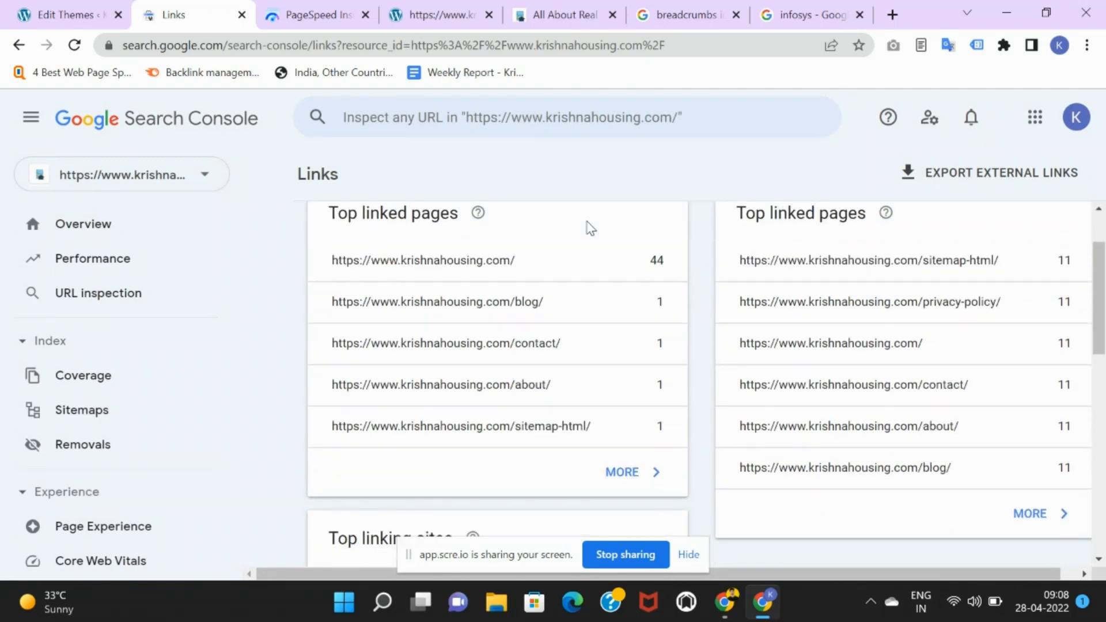
scroll(502, 264, "up", 2)
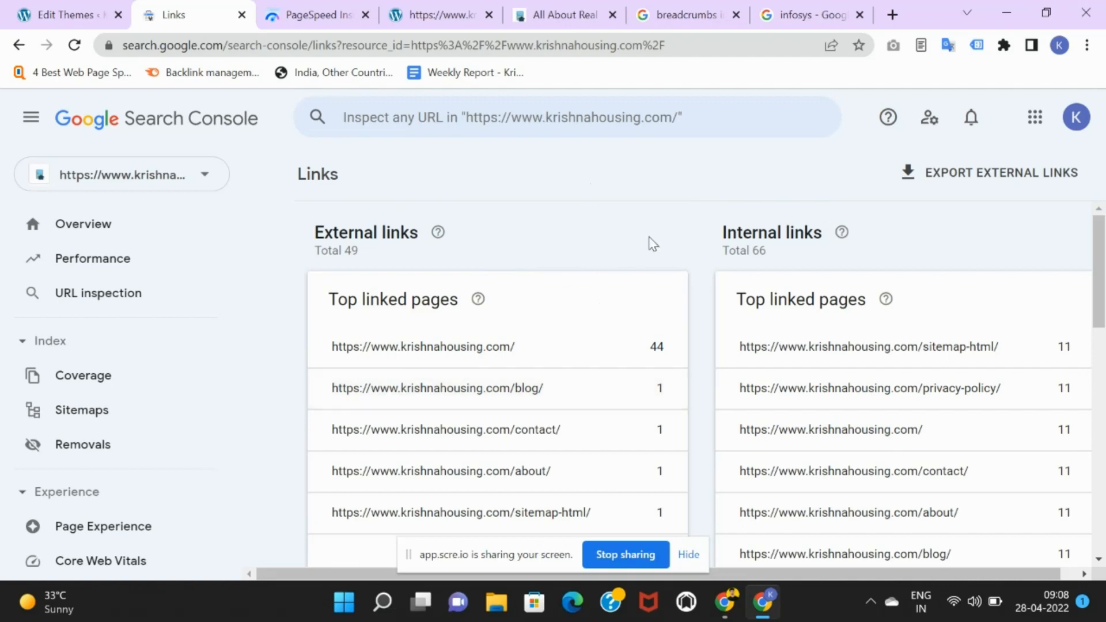
Look through the link tables and read the help note explaining External links.
scroll(786, 288, "down", 5)
scroll(680, 284, "up", 5)
left_click(438, 232)
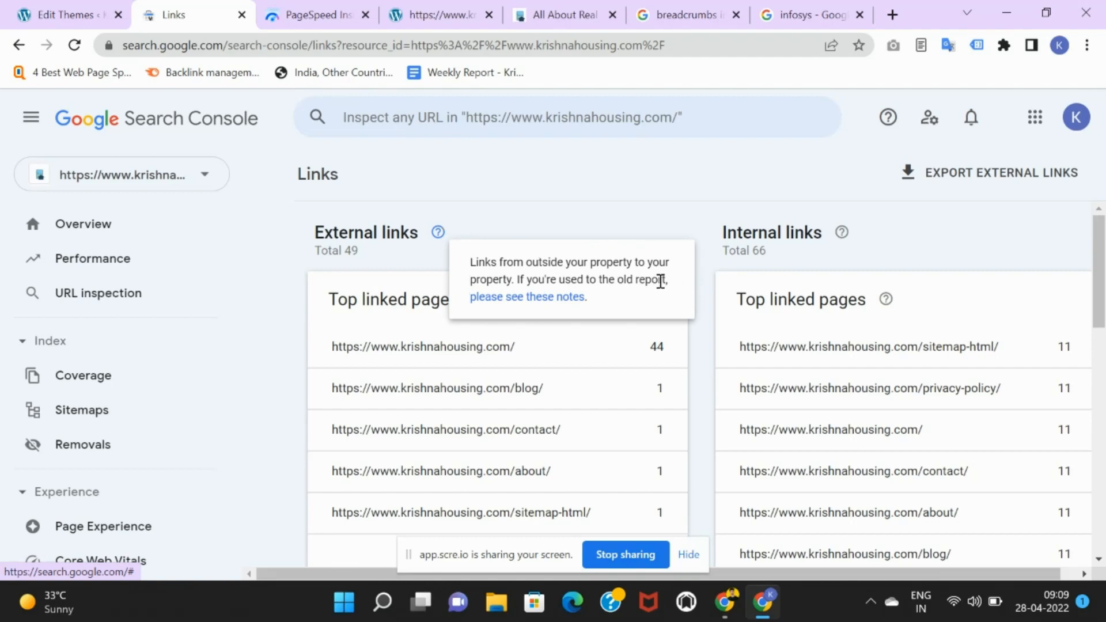
left_click(393, 201)
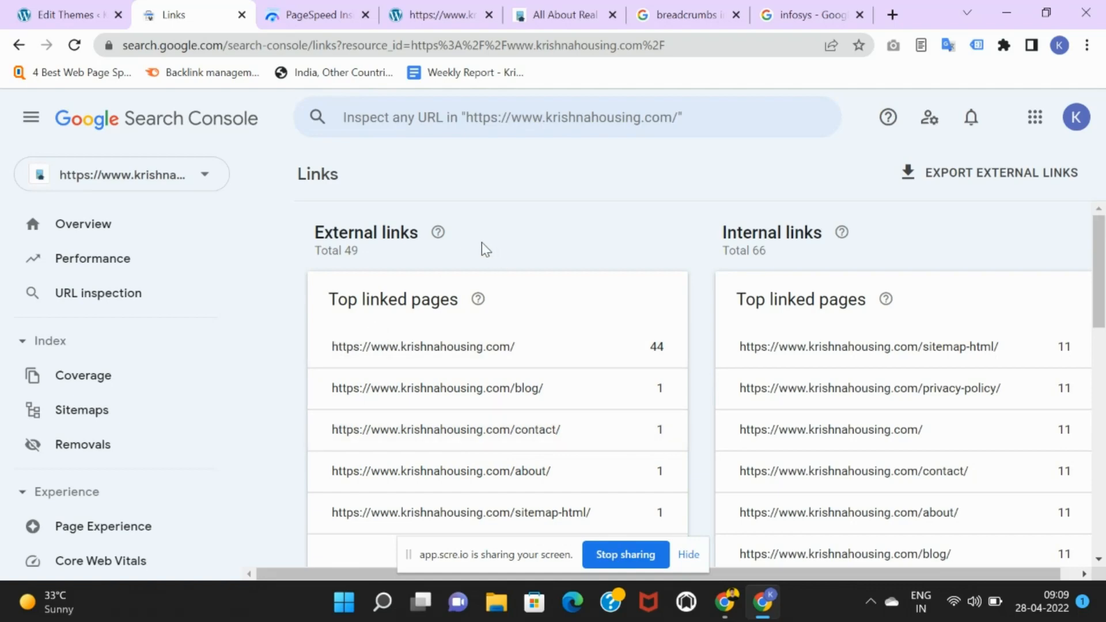
Highlight the External links heading and total, check the top linking sites and read the help note for Internal links.
left_click_drag(469, 242, 323, 230)
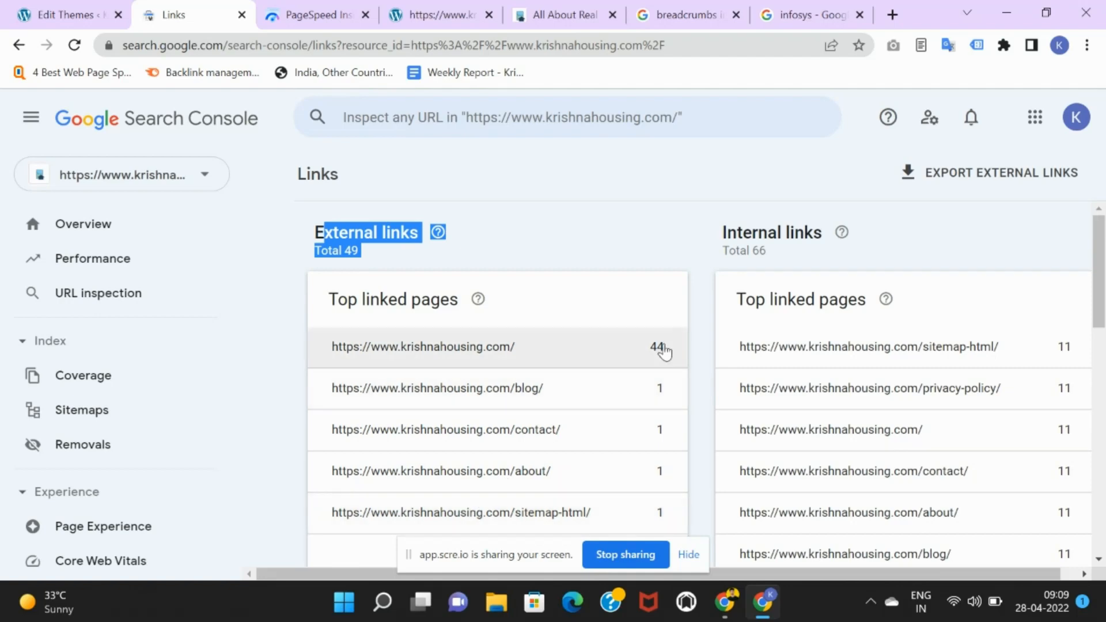
scroll(659, 447, "down", 5)
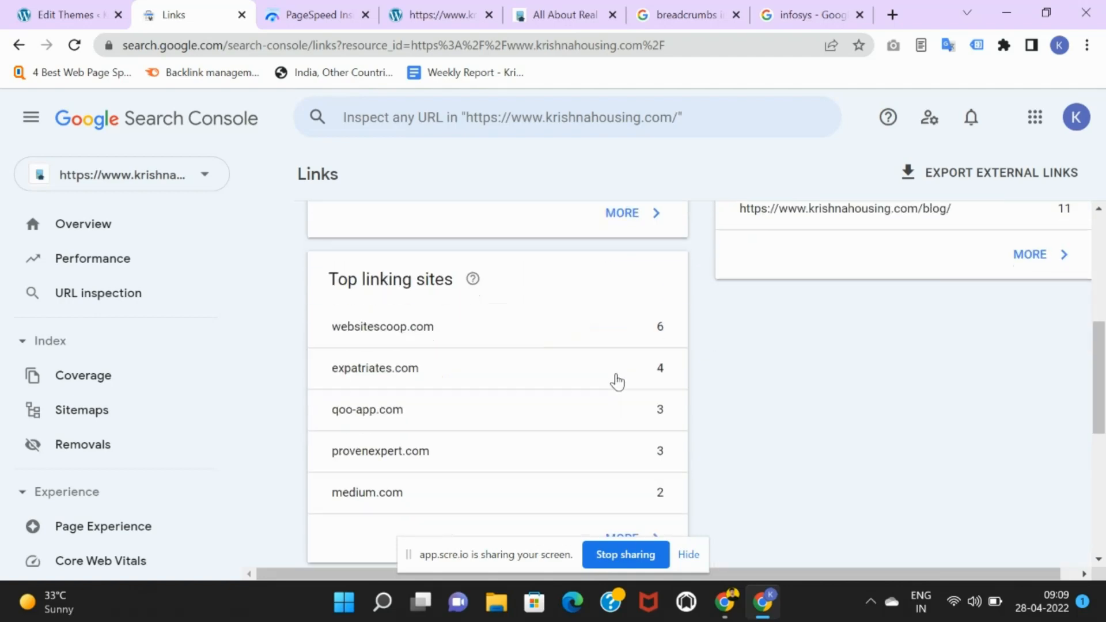
scroll(617, 382, "up", 5)
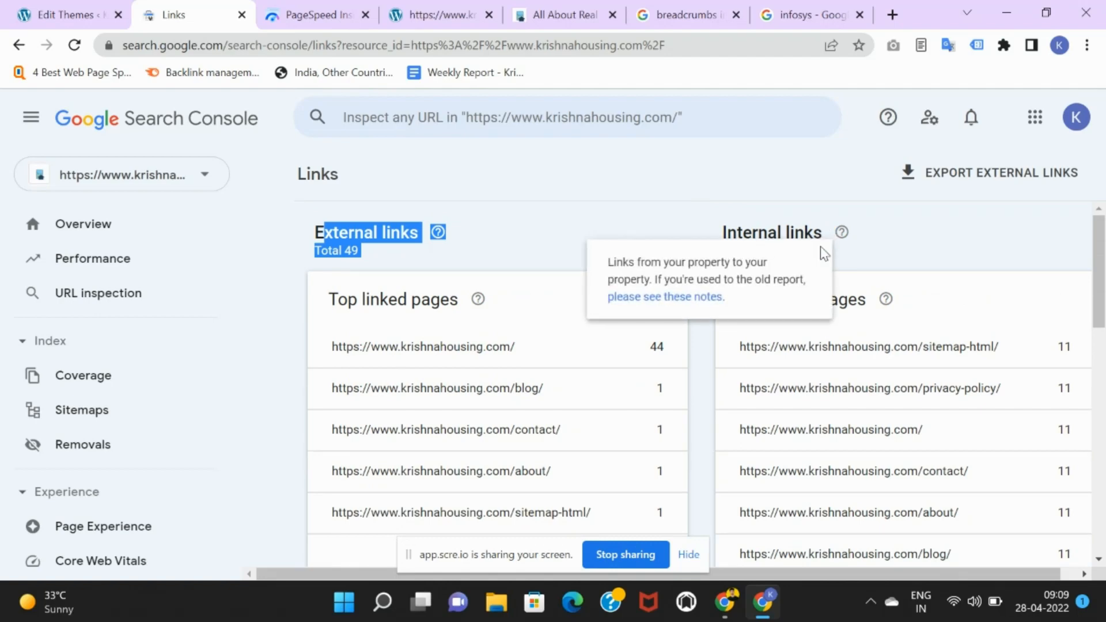
left_click(897, 240)
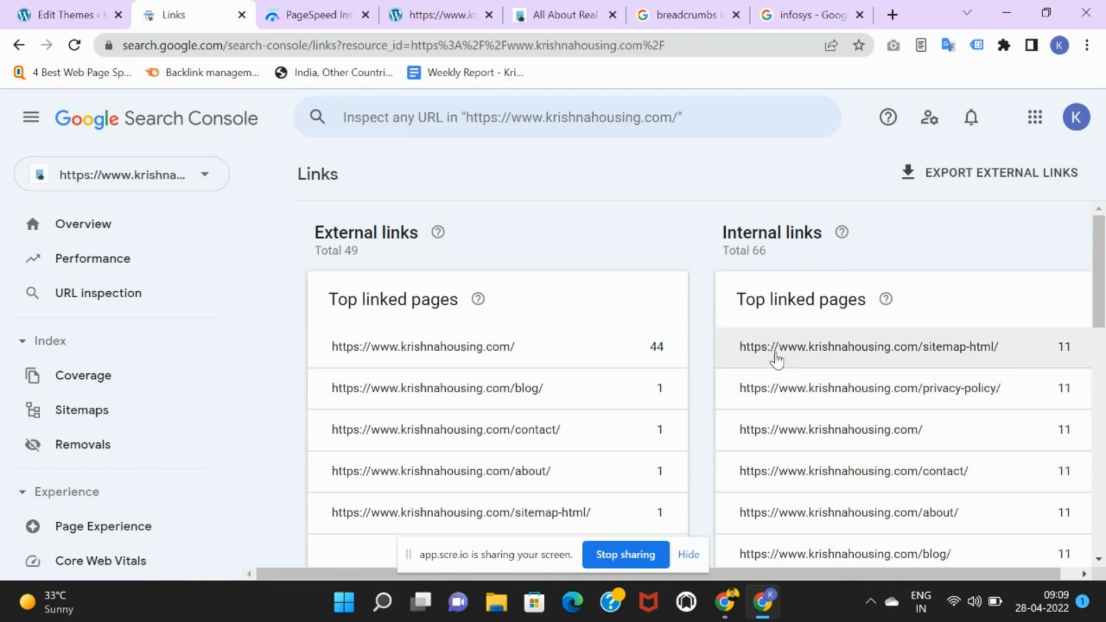
Examine the Top linking sites and Top linking text tables in the Links report.
scroll(817, 309, "down", 9)
scroll(829, 299, "up", 3)
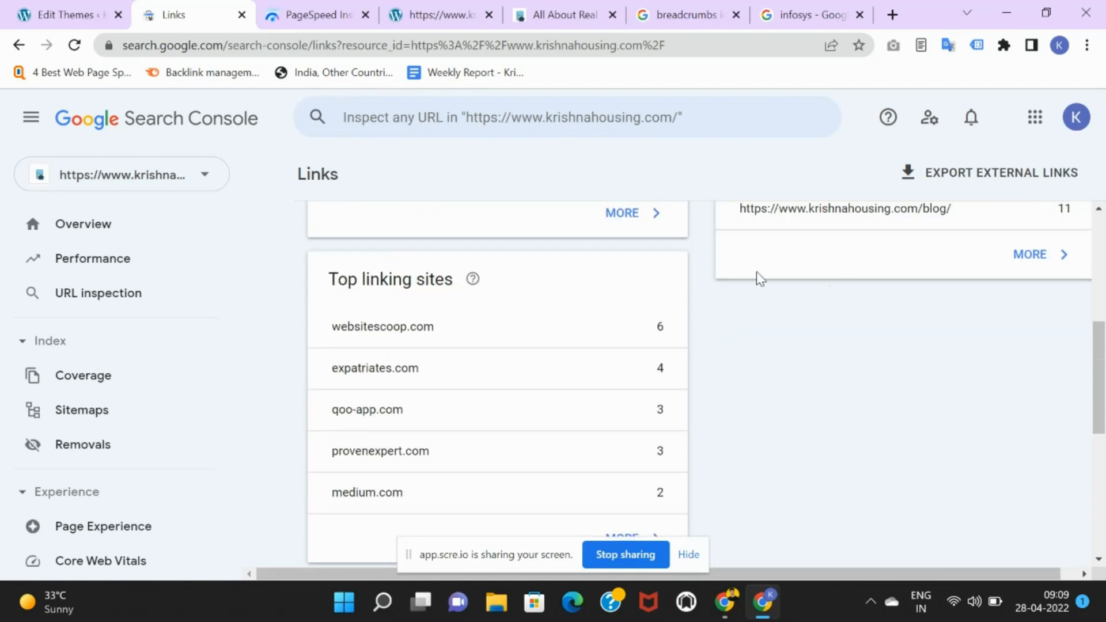
mouse_move(455, 291)
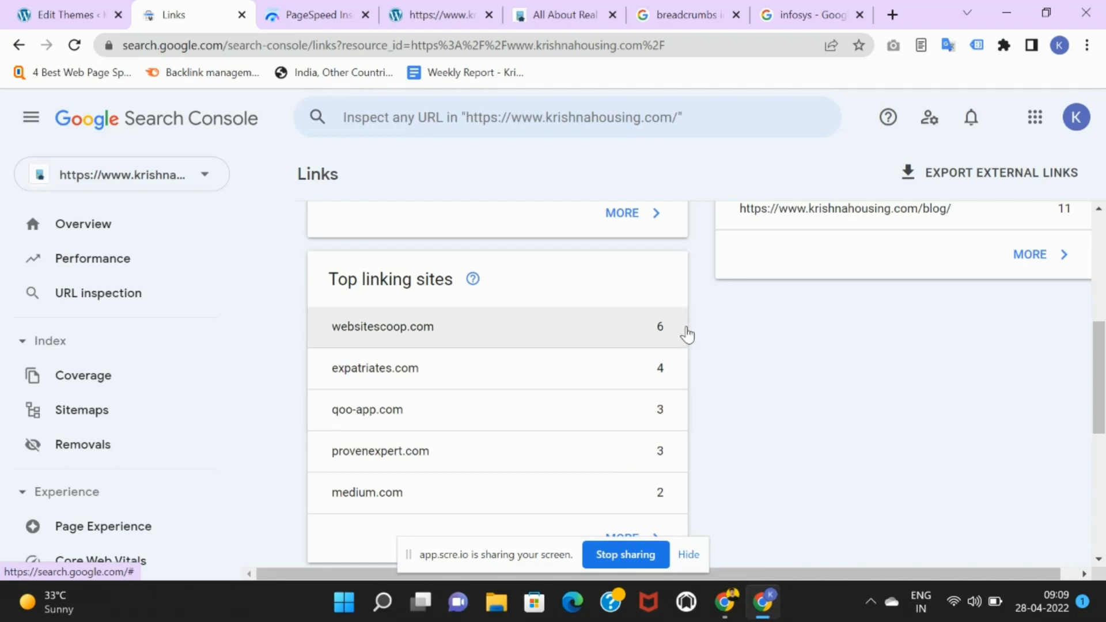
scroll(434, 343, "down", 3)
scroll(436, 344, "up", 2)
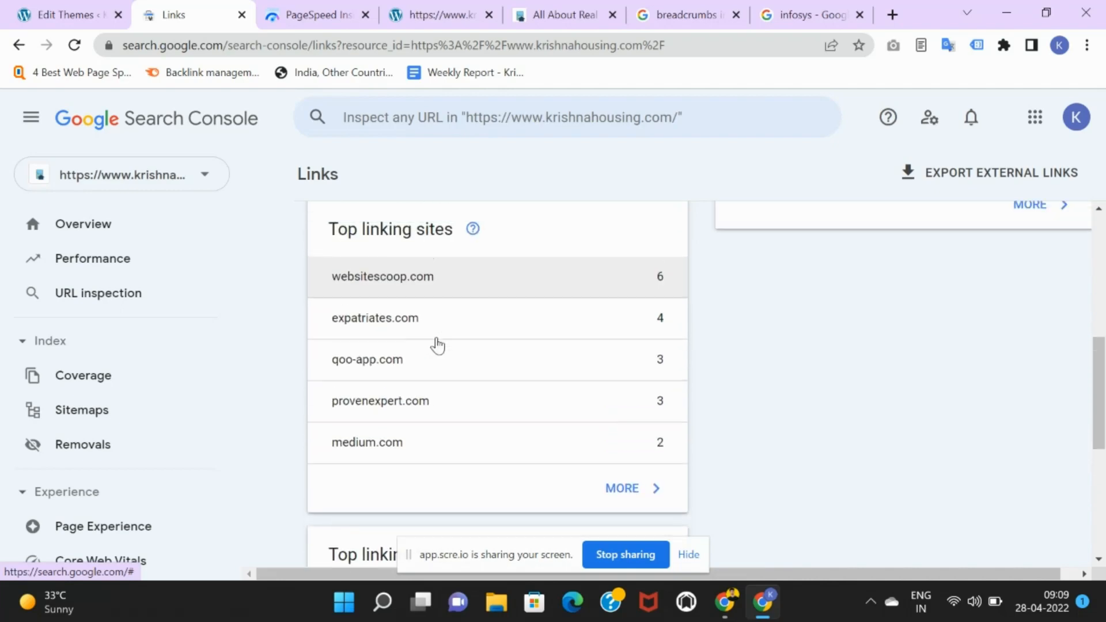
scroll(436, 344, "up", 1)
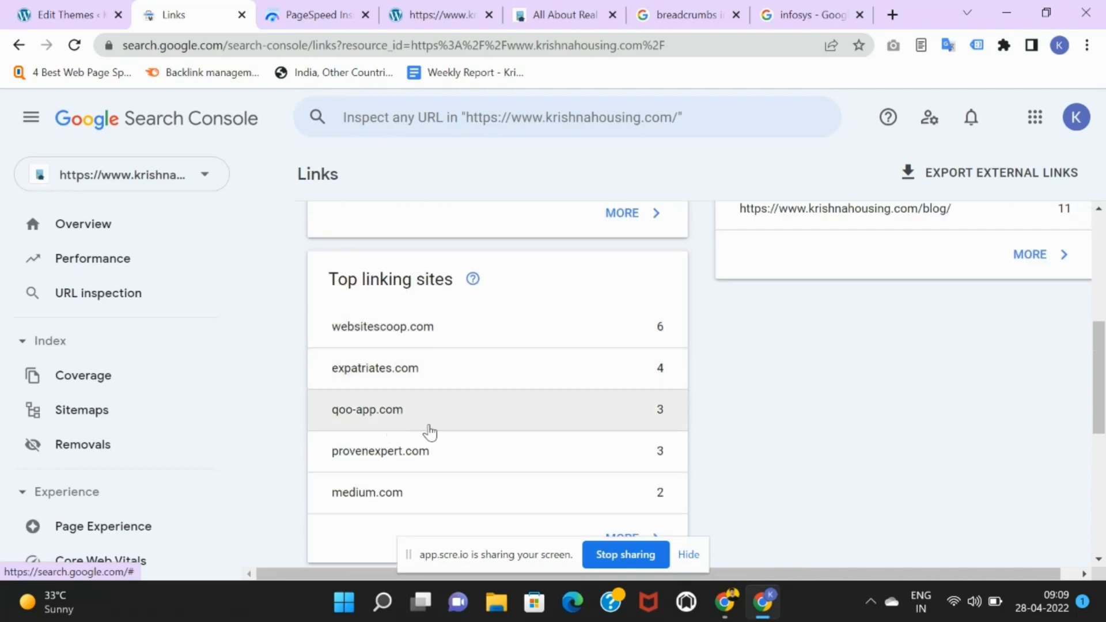
scroll(460, 440, "down", 1)
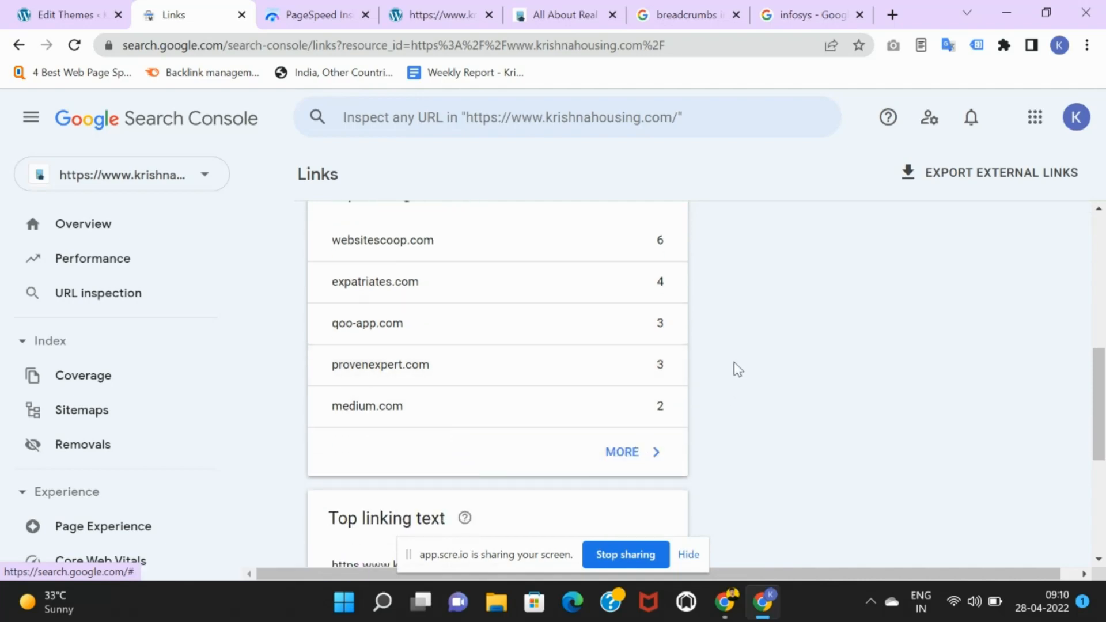
scroll(600, 361, "down", 4)
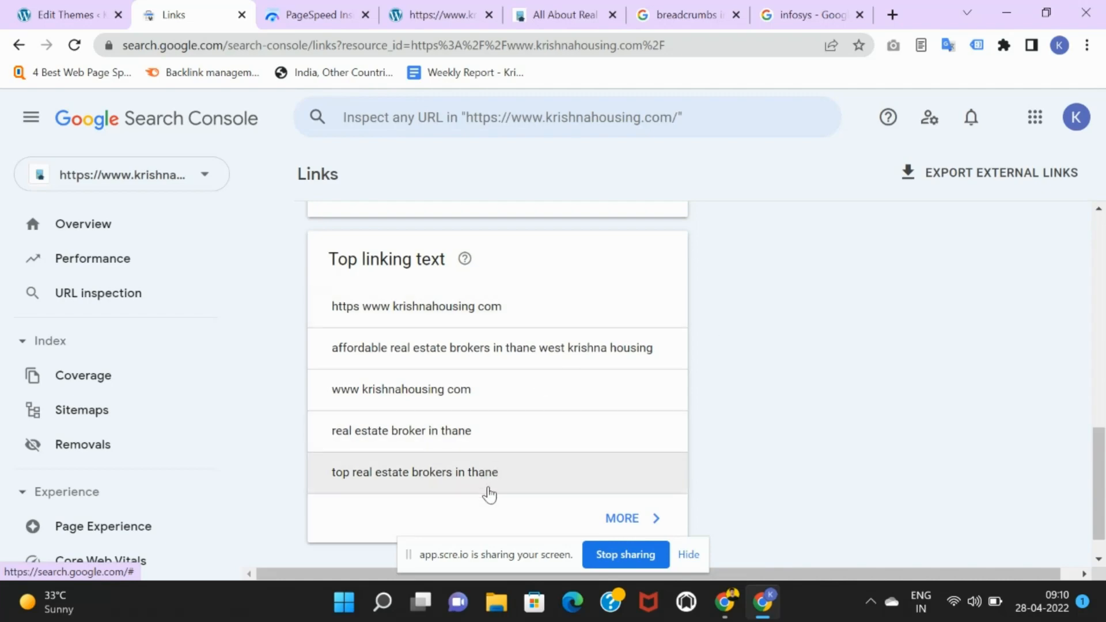
scroll(781, 392, "down", 5)
scroll(775, 386, "up", 6)
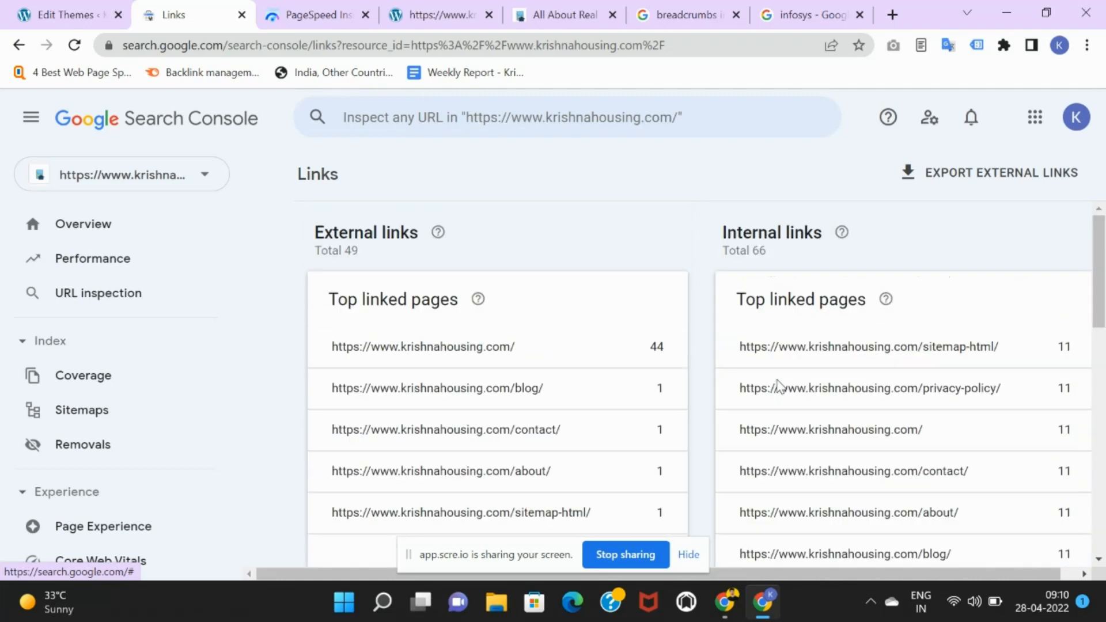
Check the export options for external links and look over the external and internal link tables again.
scroll(720, 381, "down", 8)
scroll(749, 380, "up", 4)
left_click(985, 175)
left_click(861, 515)
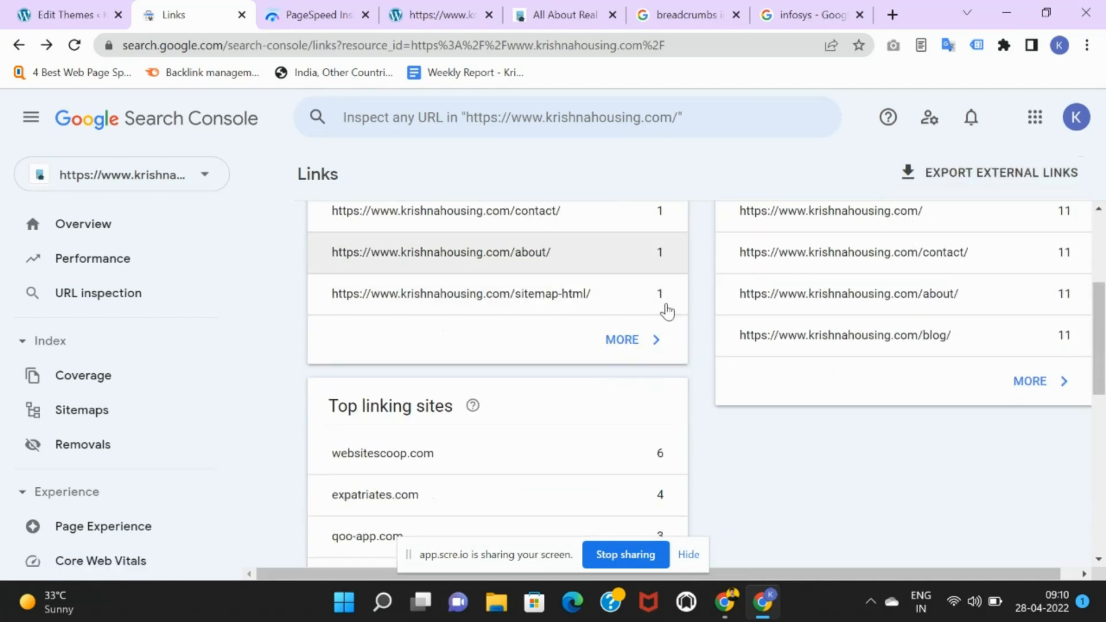
scroll(865, 326, "down", 10)
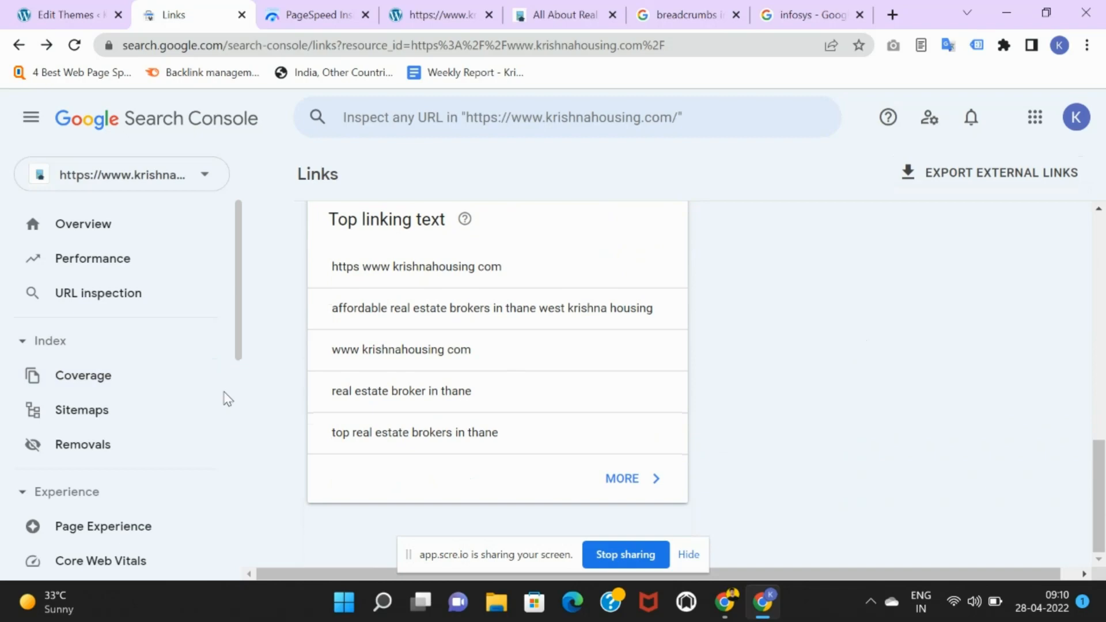
scroll(524, 343, "up", 10)
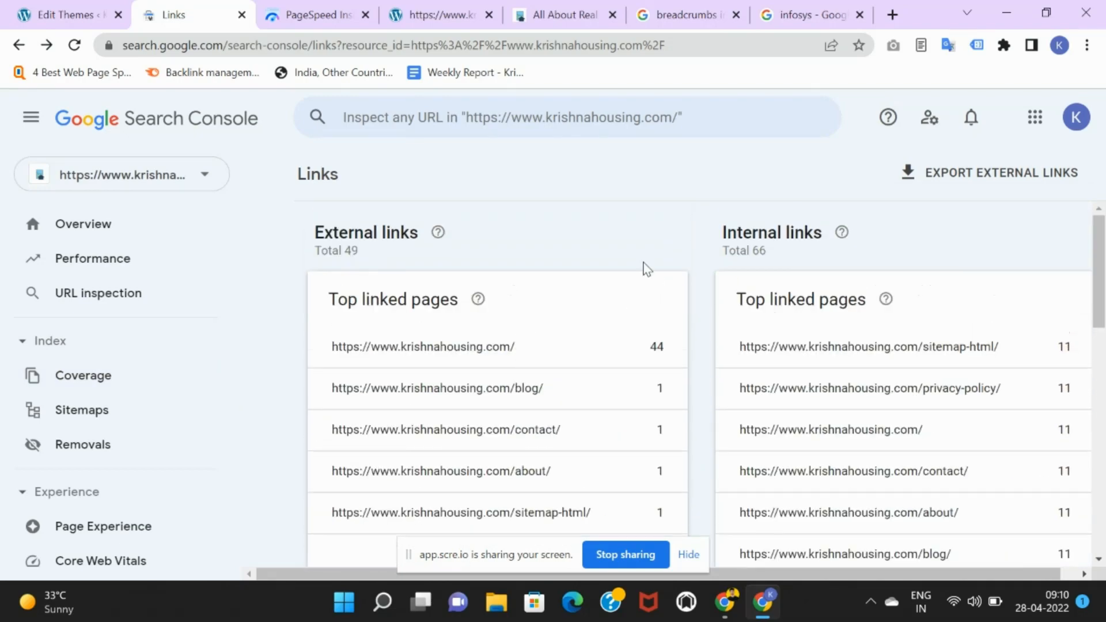
scroll(256, 384, "down", 4)
Open the property's Settings and review the used and additional methods under Ownership verification.
scroll(91, 400, "down", 6)
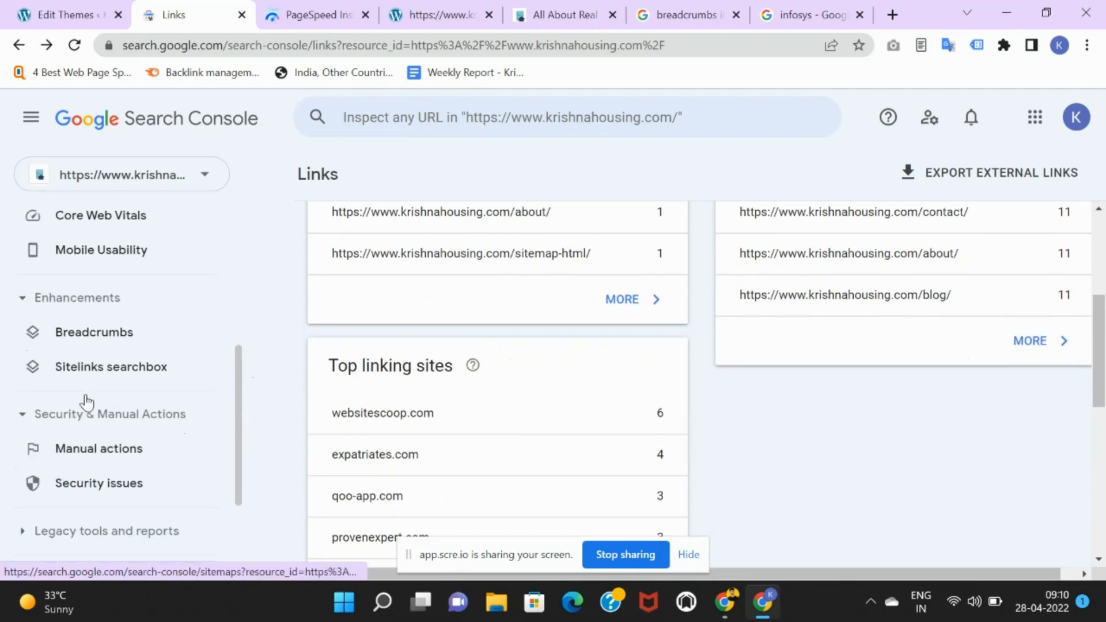
scroll(163, 413, "down", 3)
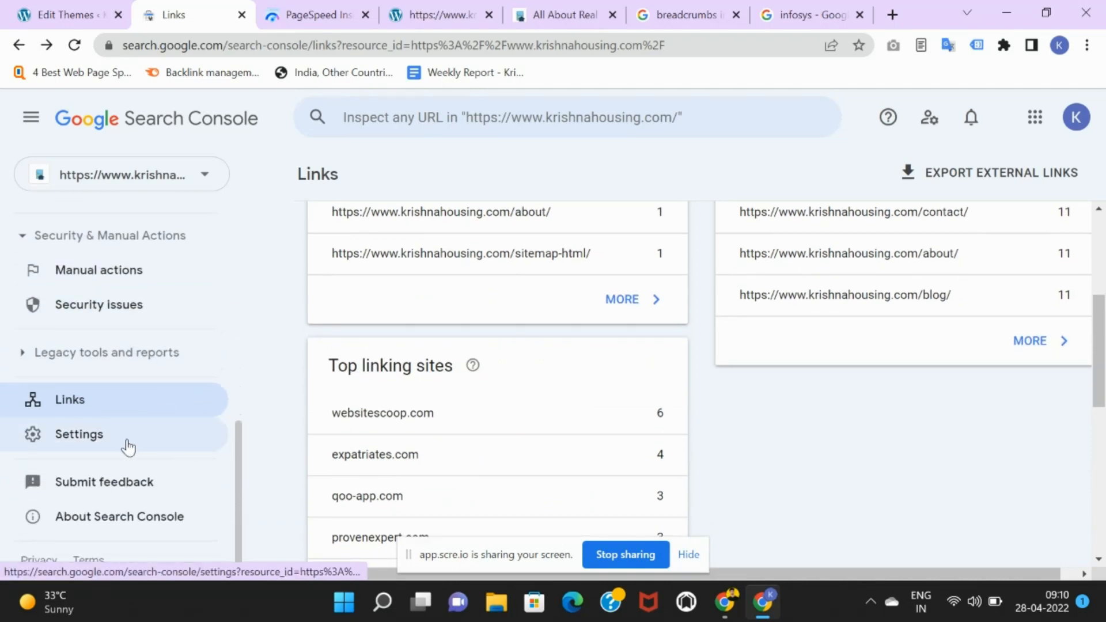
left_click(122, 439)
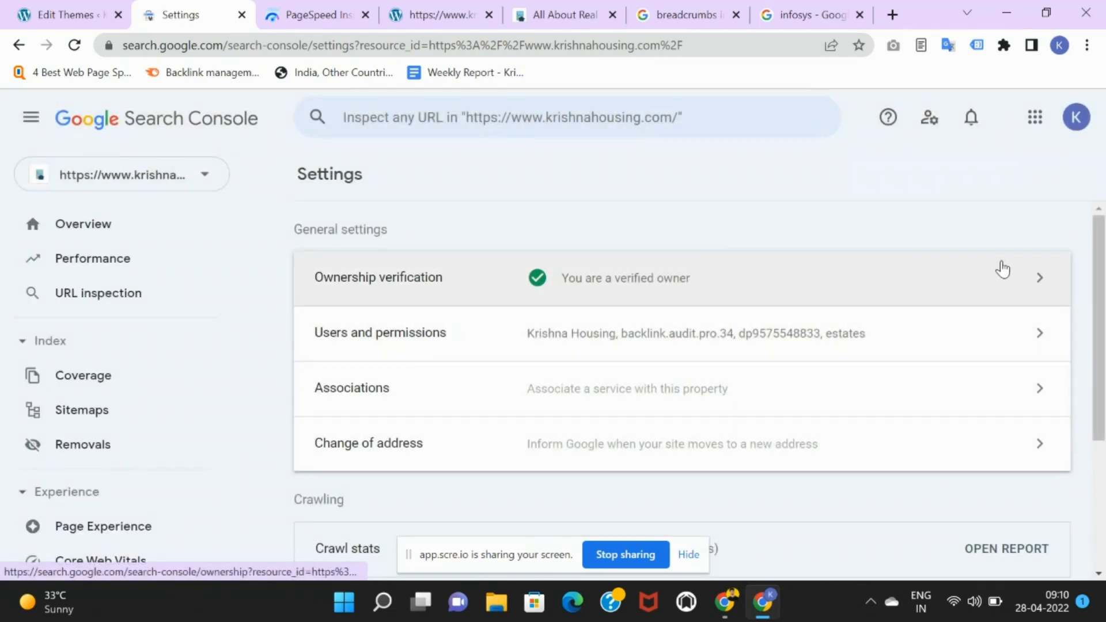
left_click(1005, 268)
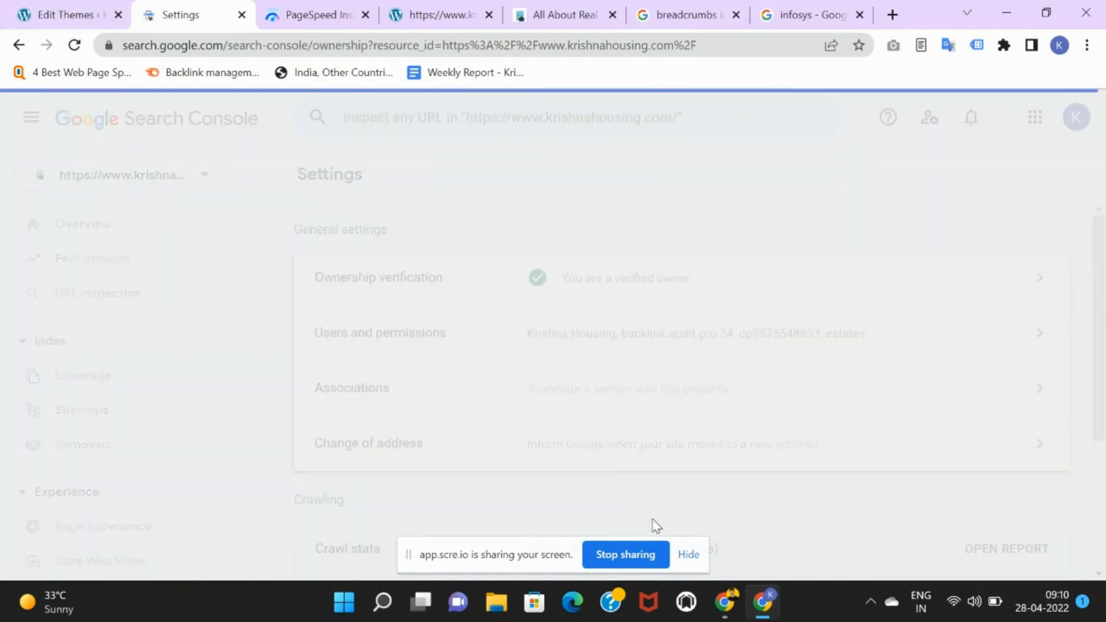
scroll(703, 340, "down", 1)
scroll(708, 343, "up", 1)
scroll(738, 403, "down", 3)
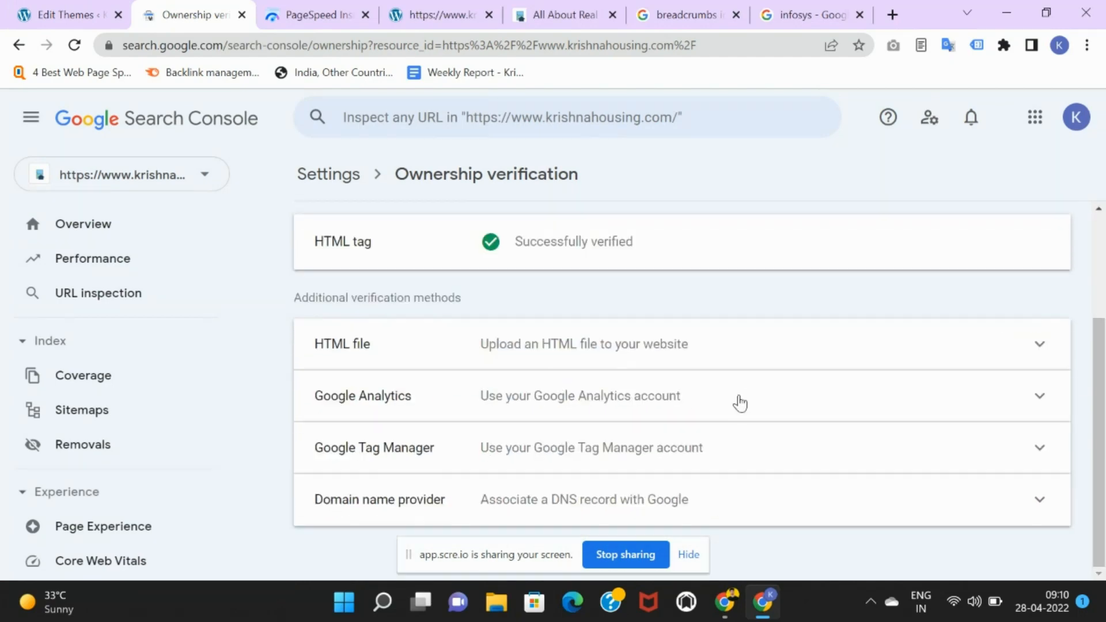
scroll(707, 432, "up", 3)
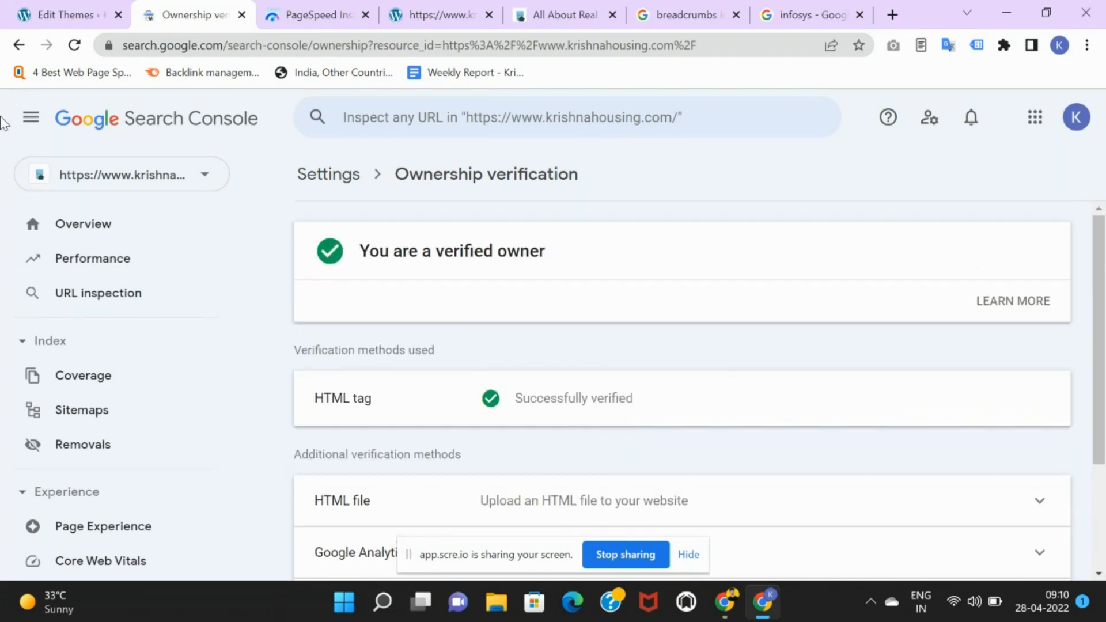
Open Users and permissions and view the permission levels offered for a new user, without adding one.
left_click(19, 45)
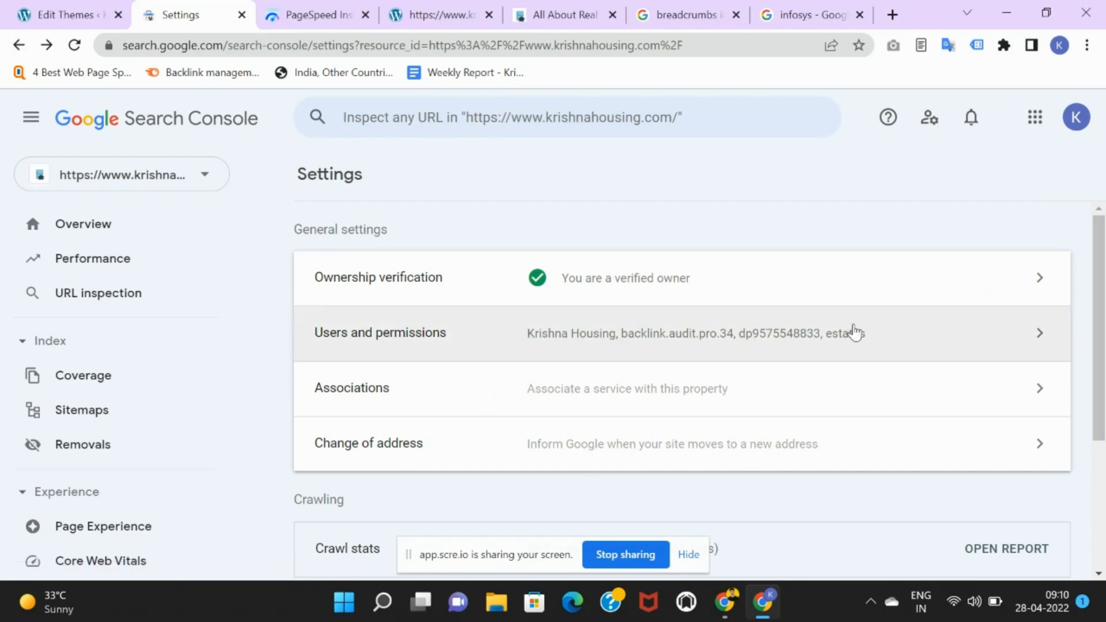
left_click(855, 331)
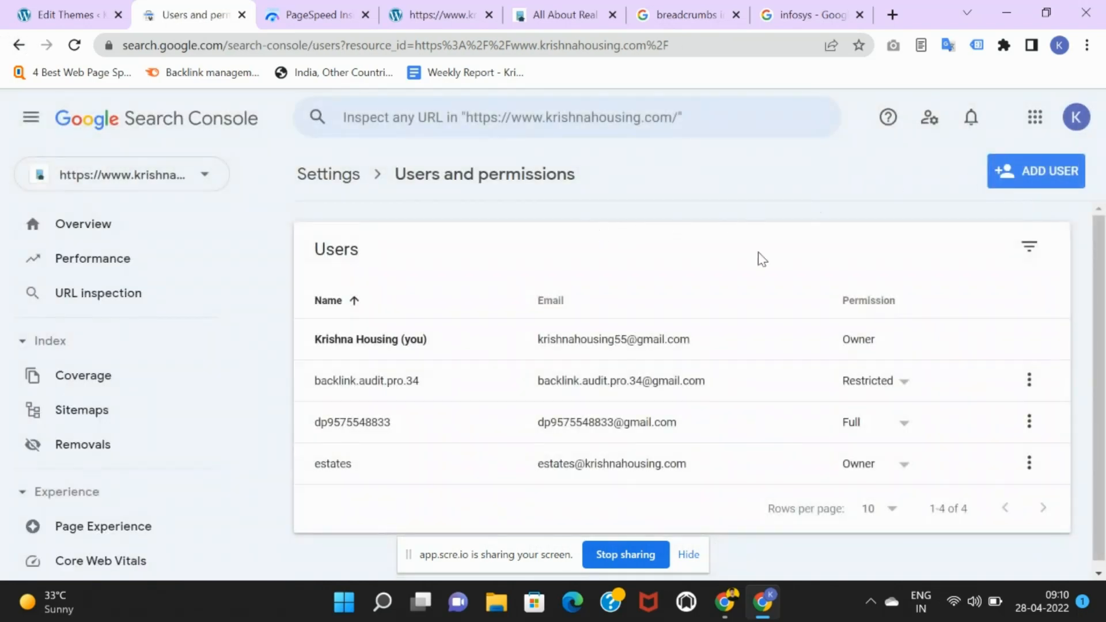
left_click(1066, 180)
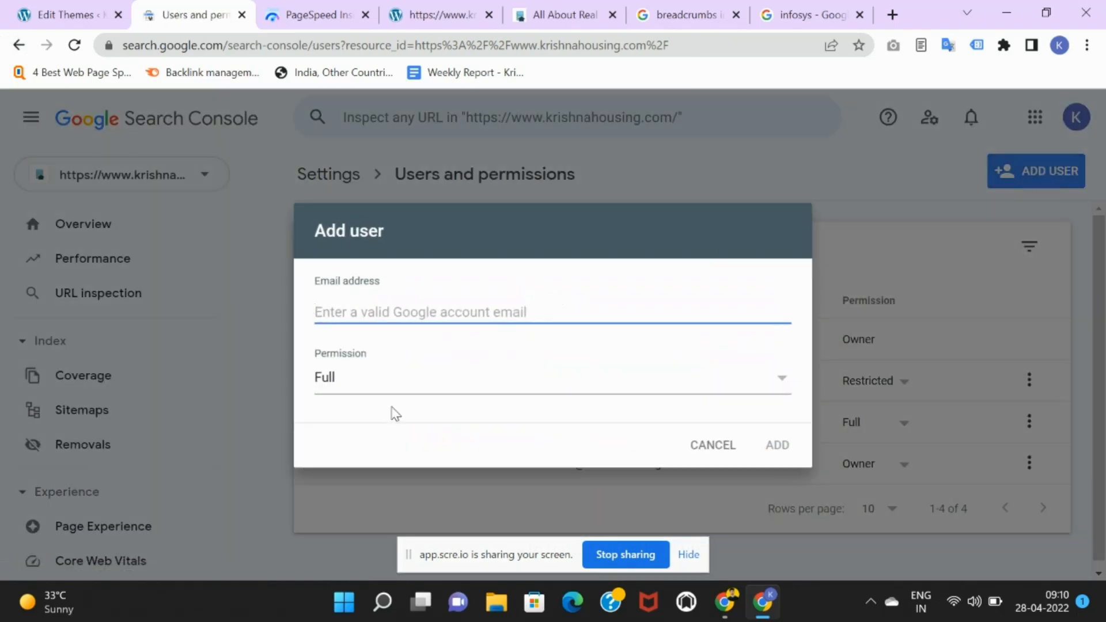
left_click(414, 373)
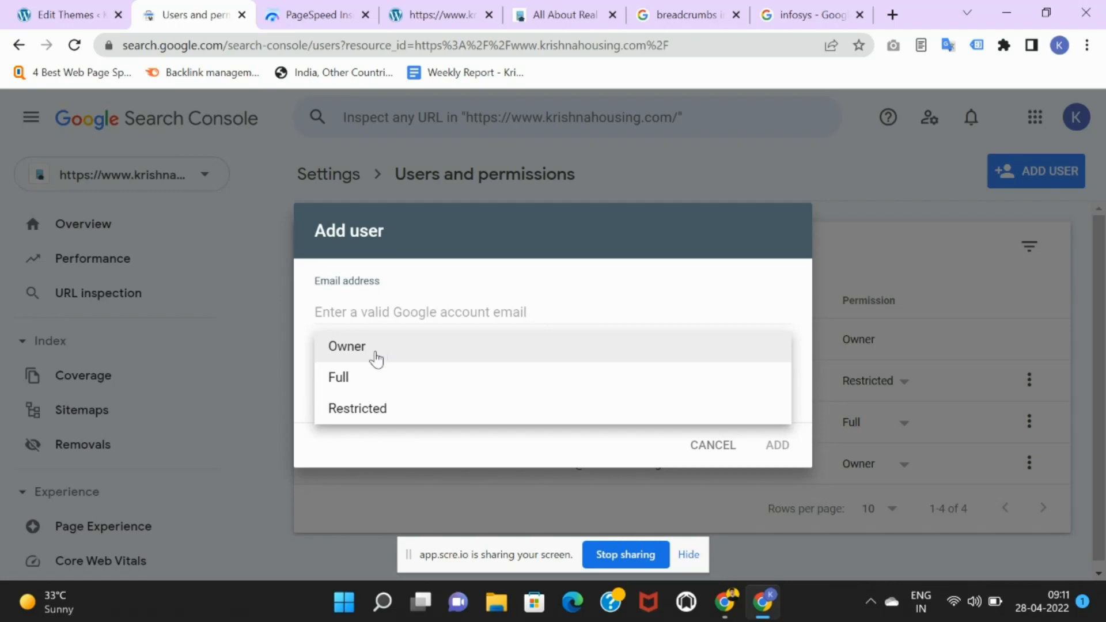
left_click(718, 446)
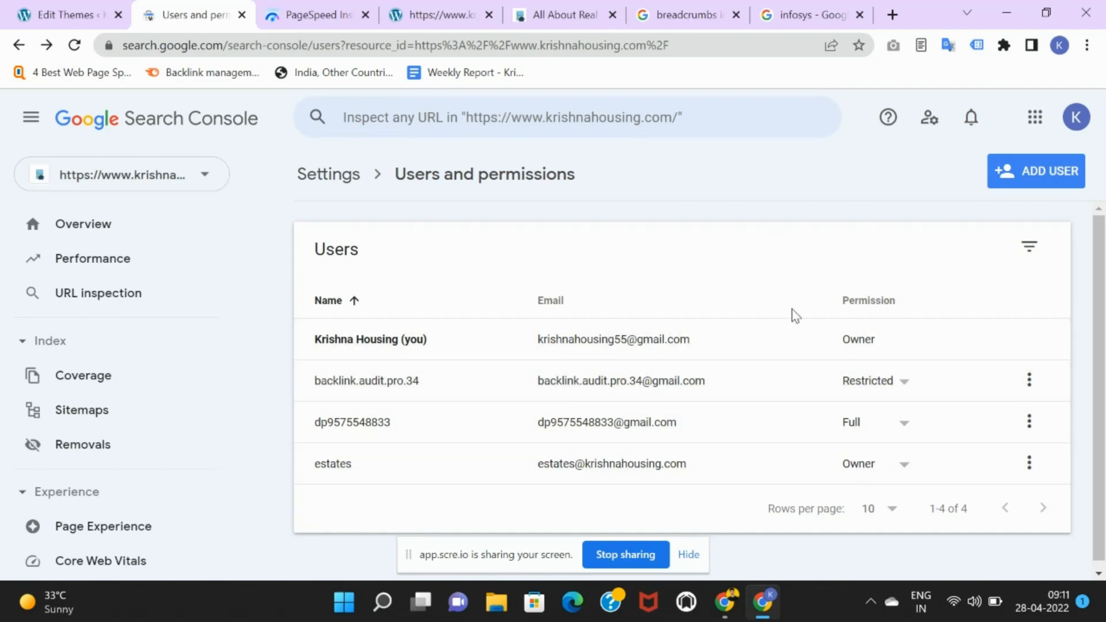
Expand Legacy tools and reports and open the International targeting report.
scroll(227, 420, "down", 10)
scroll(438, 479, "down", 1)
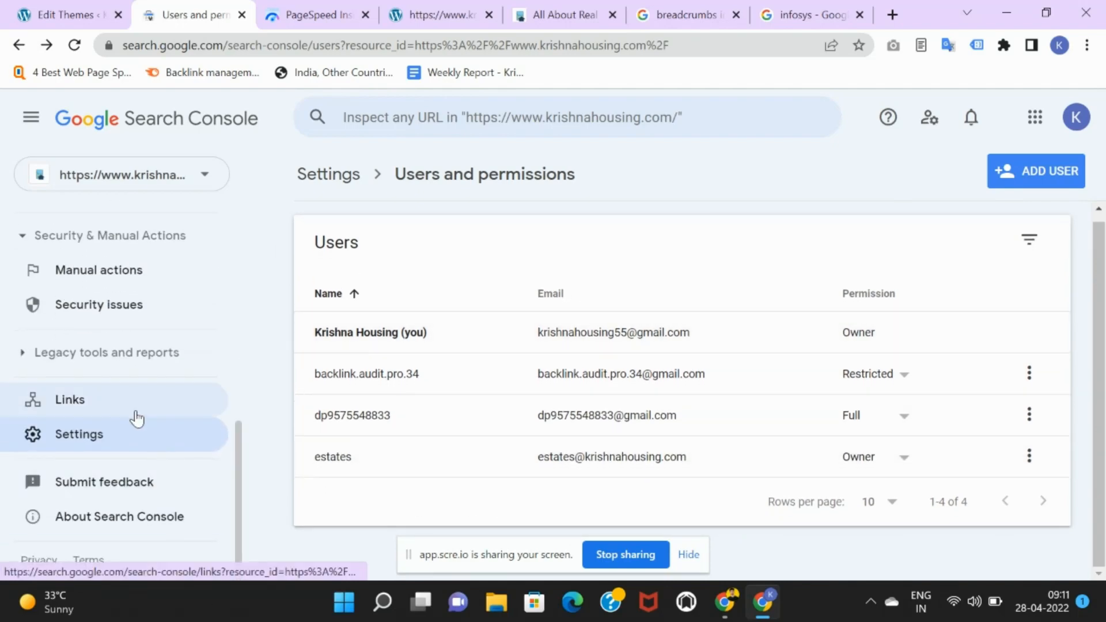
scroll(136, 419, "up", 1)
left_click(109, 410)
scroll(454, 313, "up", 1)
scroll(227, 313, "up", 3)
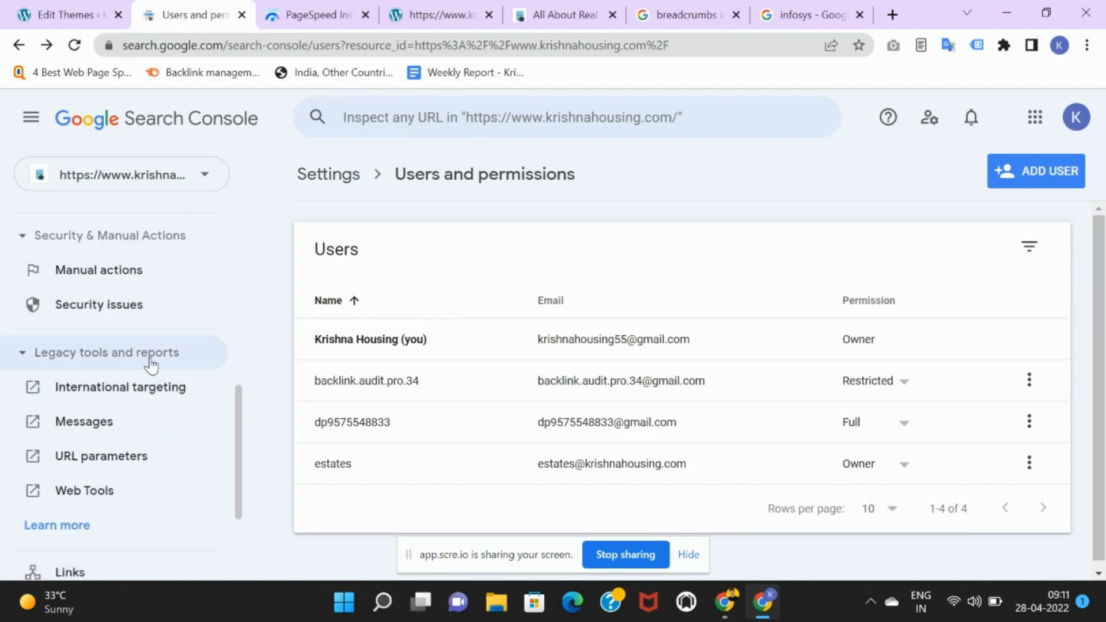
left_click(156, 392)
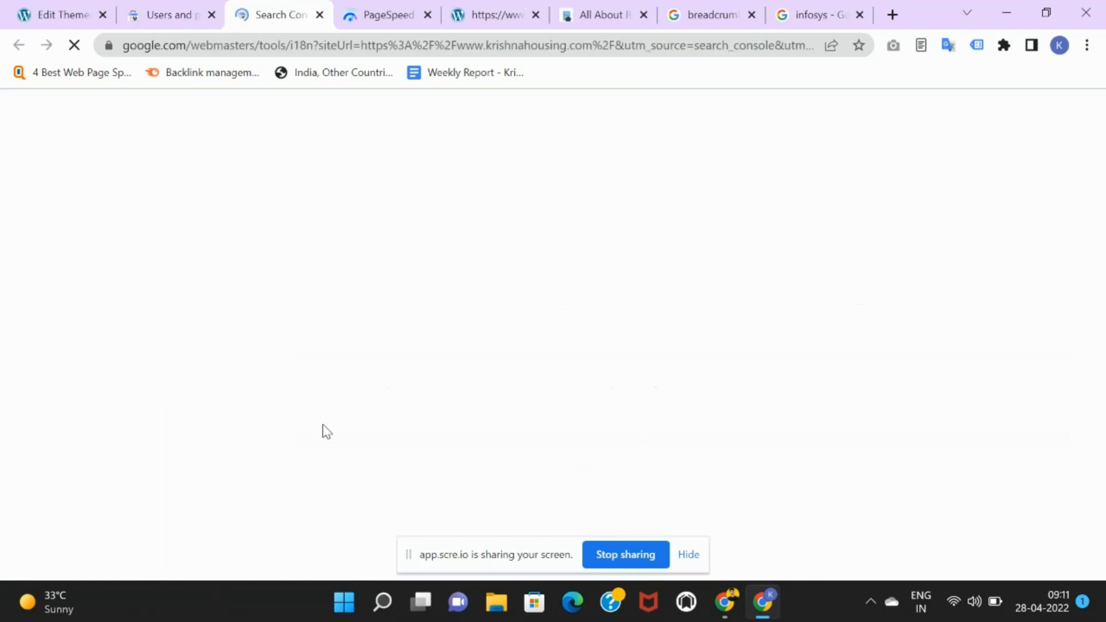
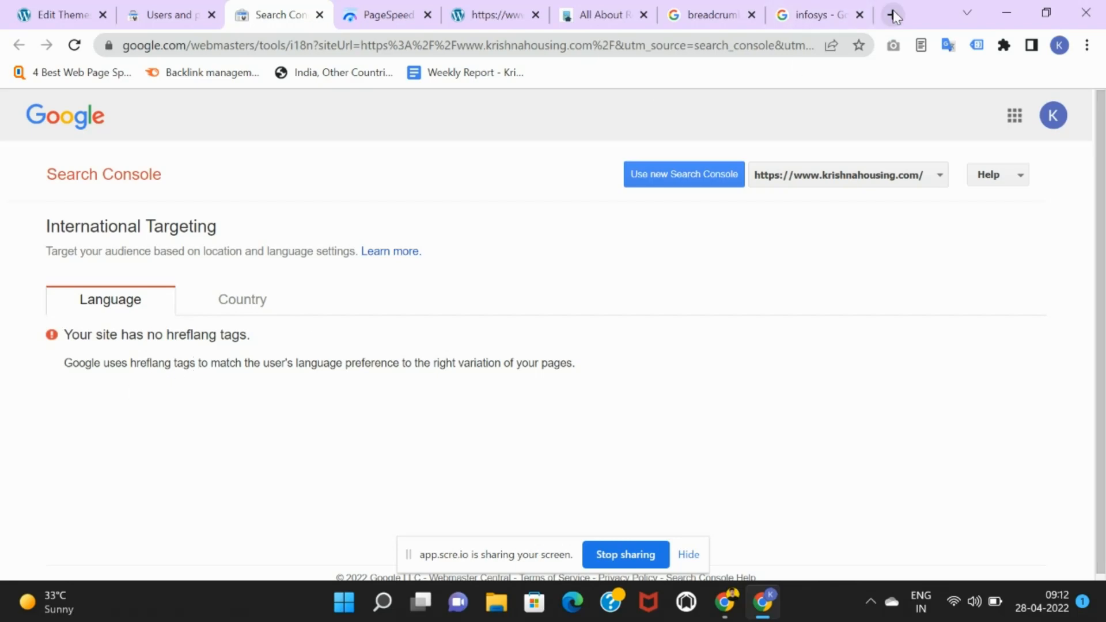
Replace the Infosys search with "absolute prestige" and open the Absolute Prestige website.
left_click(787, 9)
left_click(734, 50)
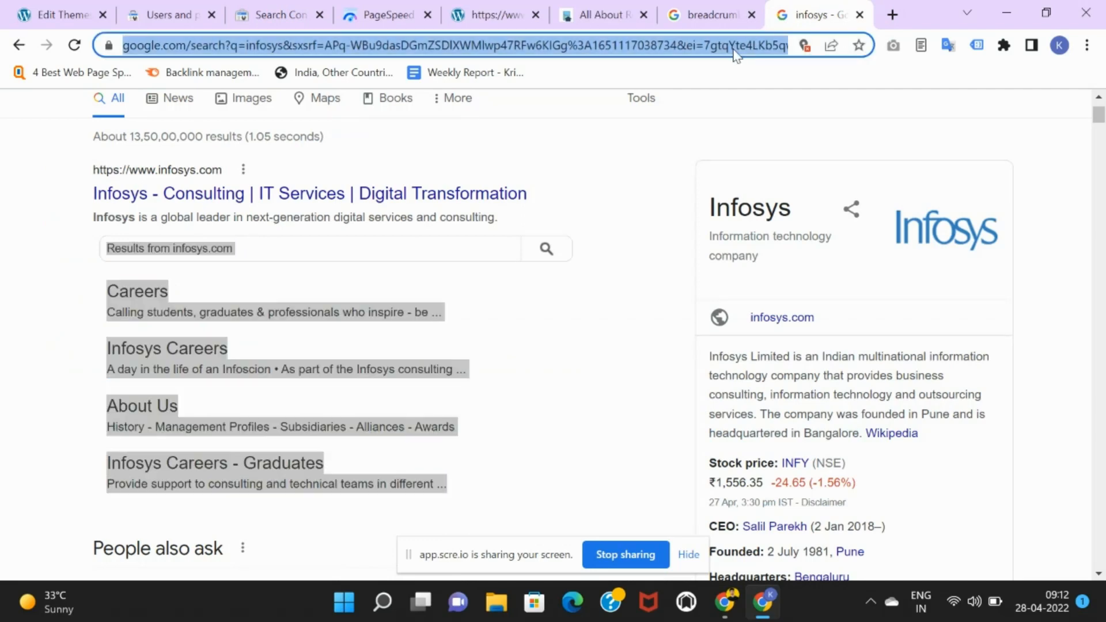
type("abso")
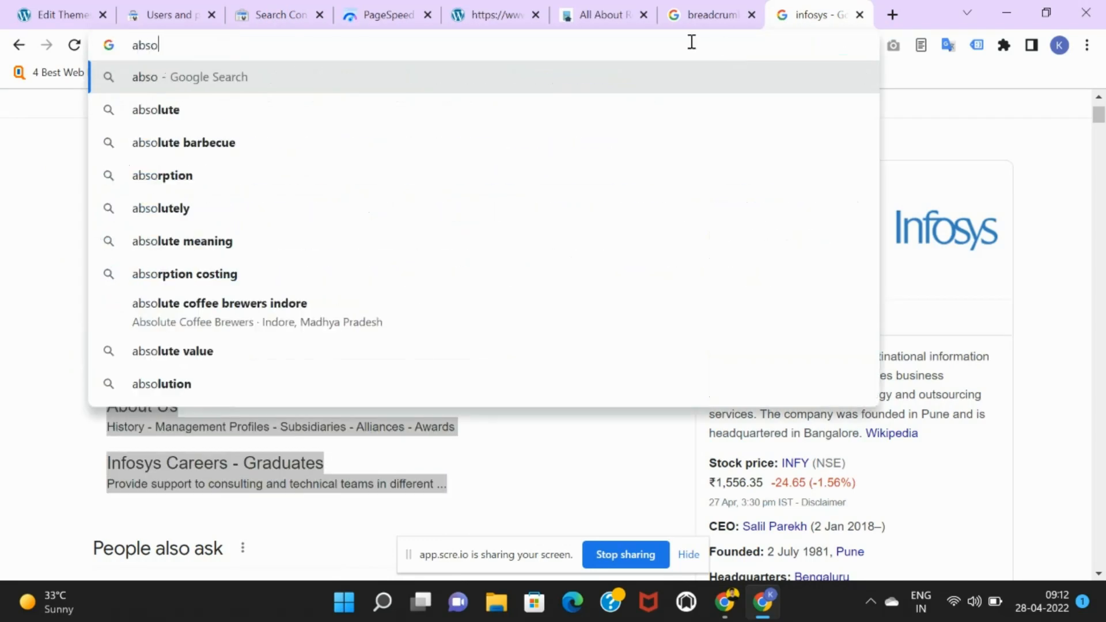
type("lute pres")
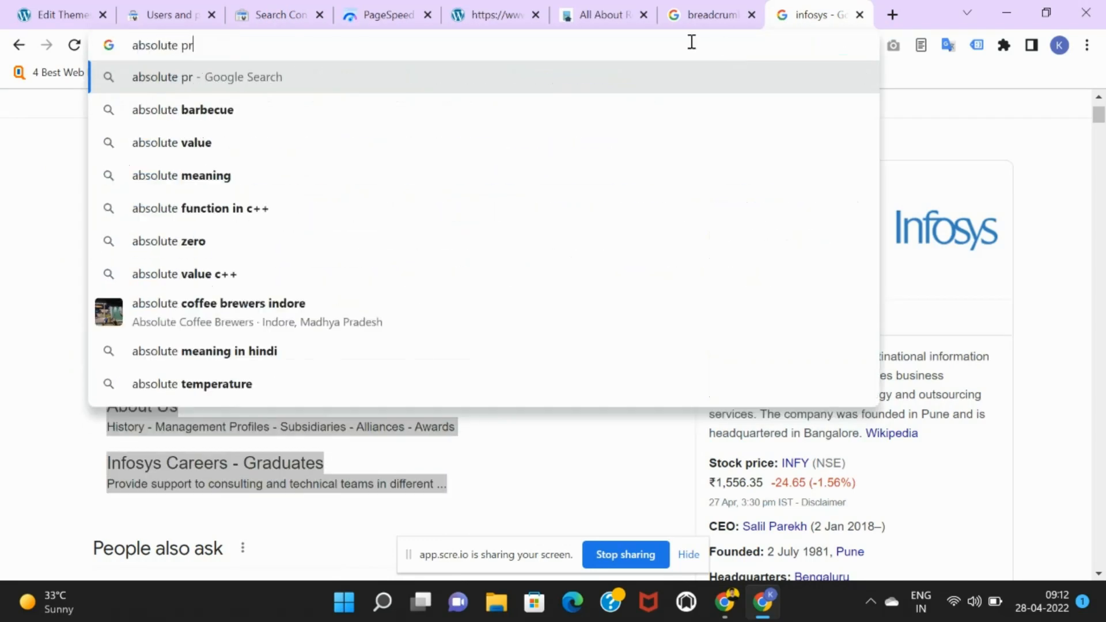
type("tige")
key("Return")
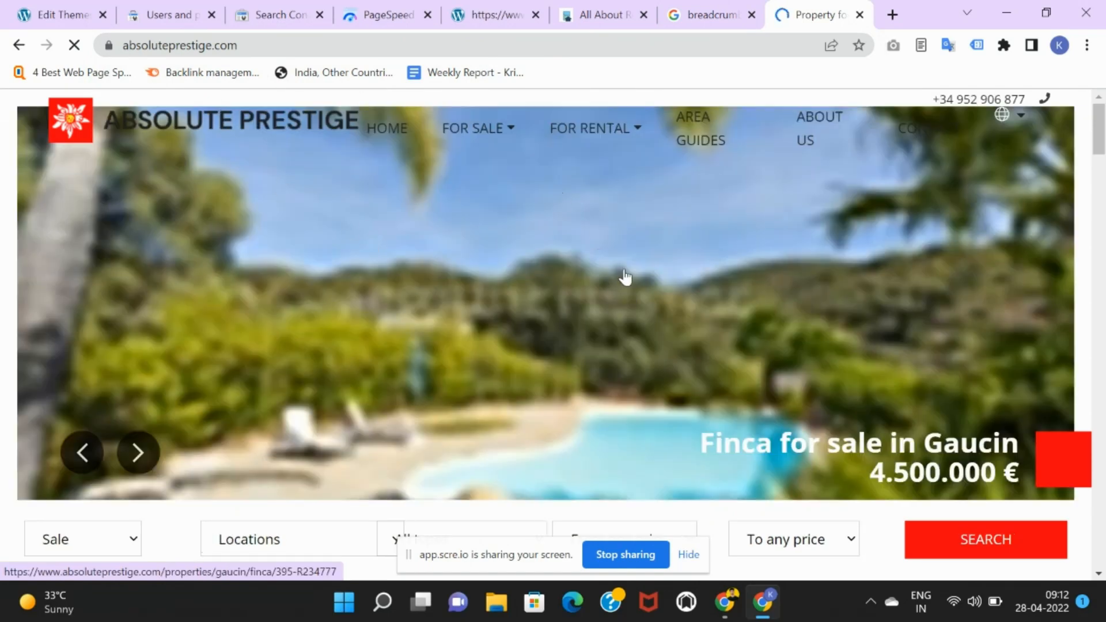
View the Absolute Prestige home page's source code at 150% zoom and highlight its hreflang="en" alternate link line.
key("ctrl+u")
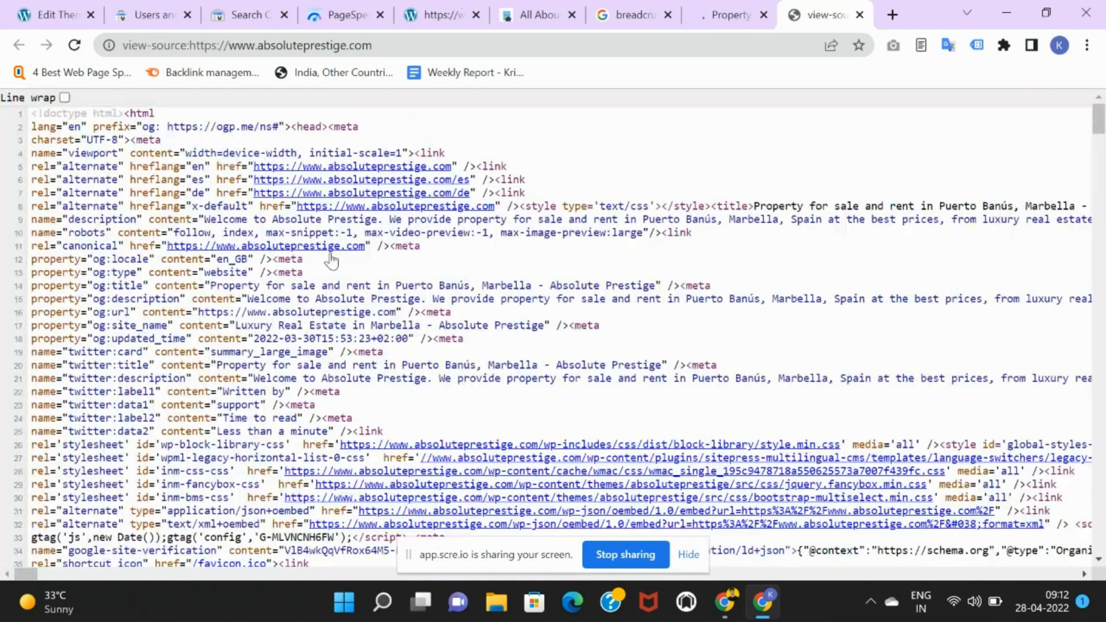
key("ctrl+plus")
key("ctrl+plus")
key("ctrl+plus")
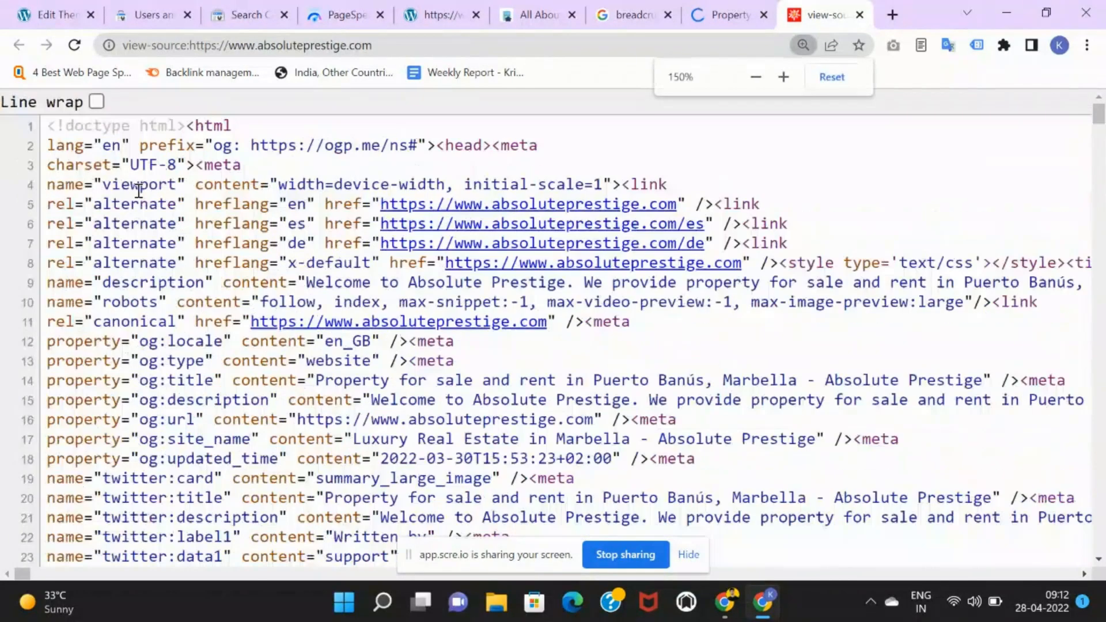
left_click_drag(727, 249, 823, 231)
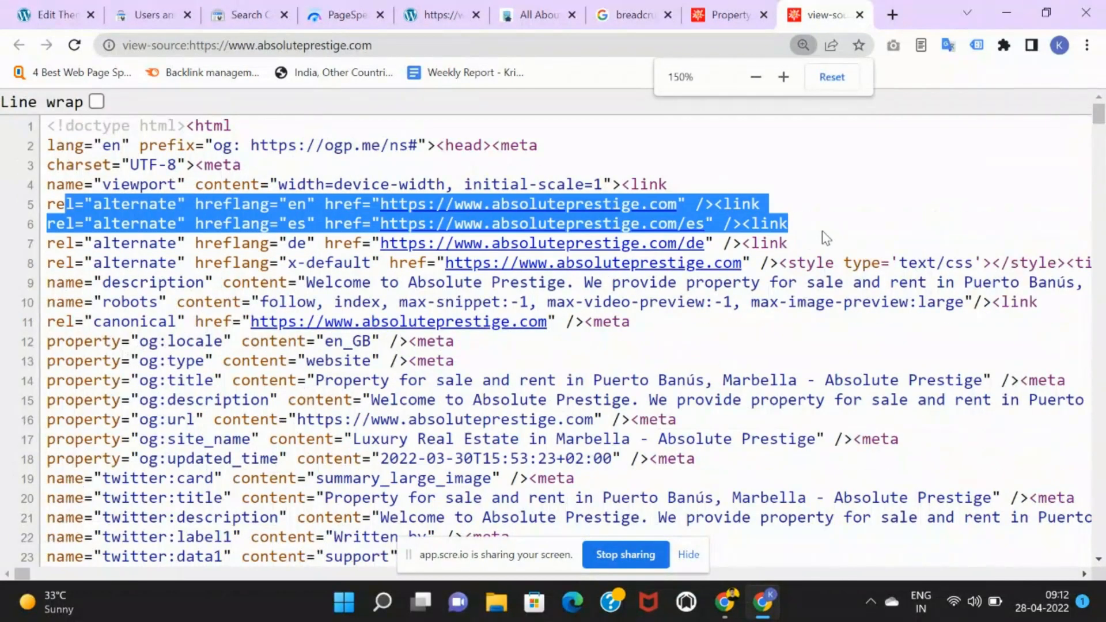
left_click_drag(762, 204, 46, 213)
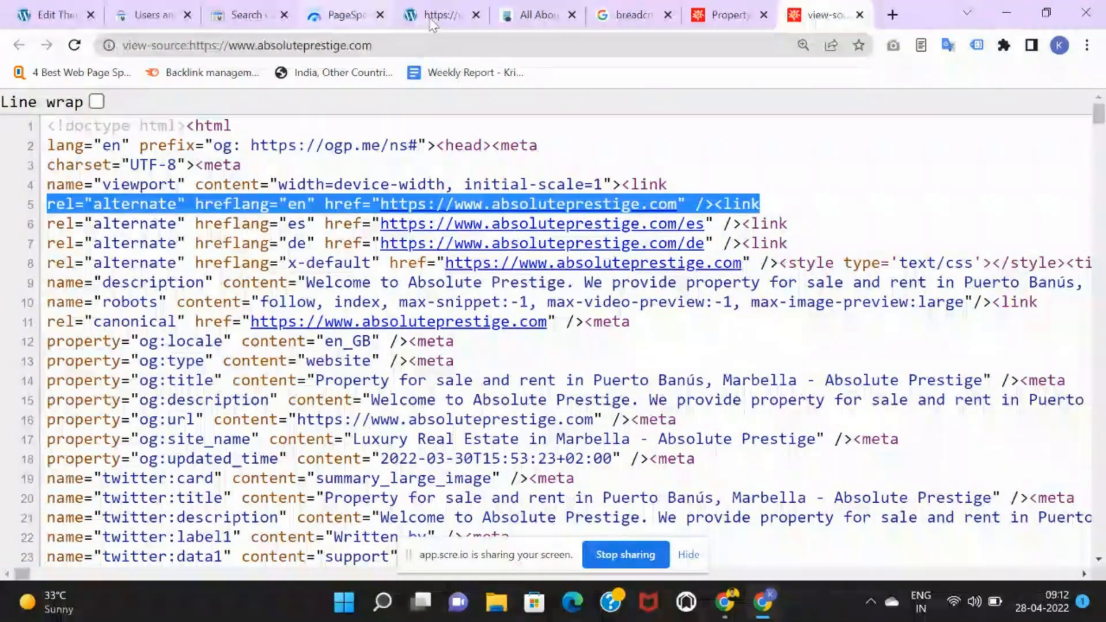
Return to the International Targeting report and open its Country settings.
left_click(149, 14)
left_click(68, 7)
left_click(161, 12)
left_click(240, 8)
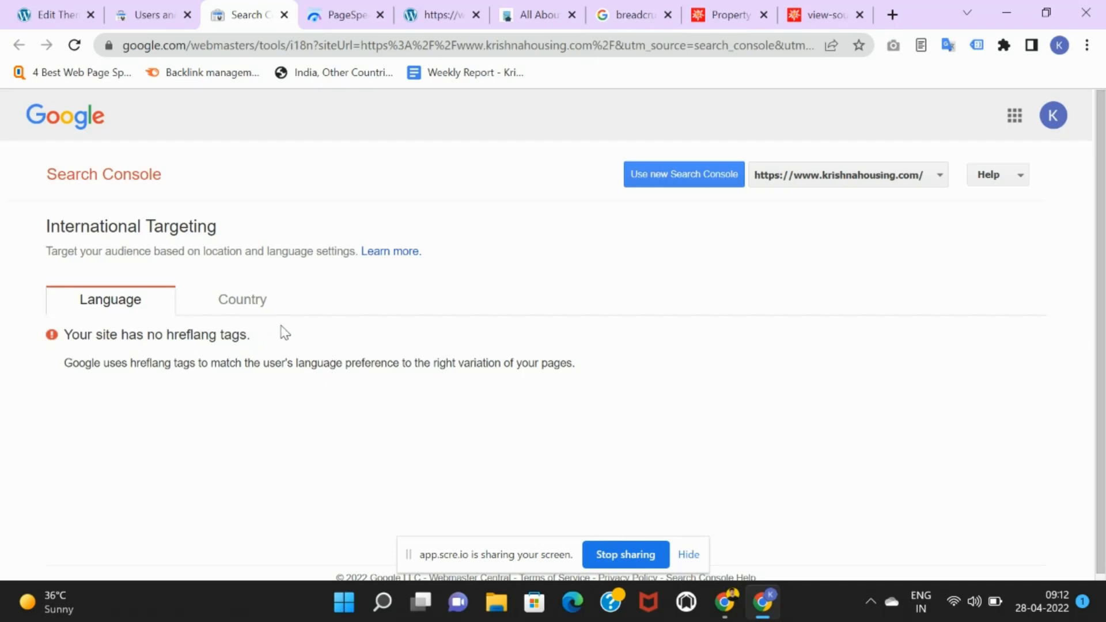
left_click(239, 304)
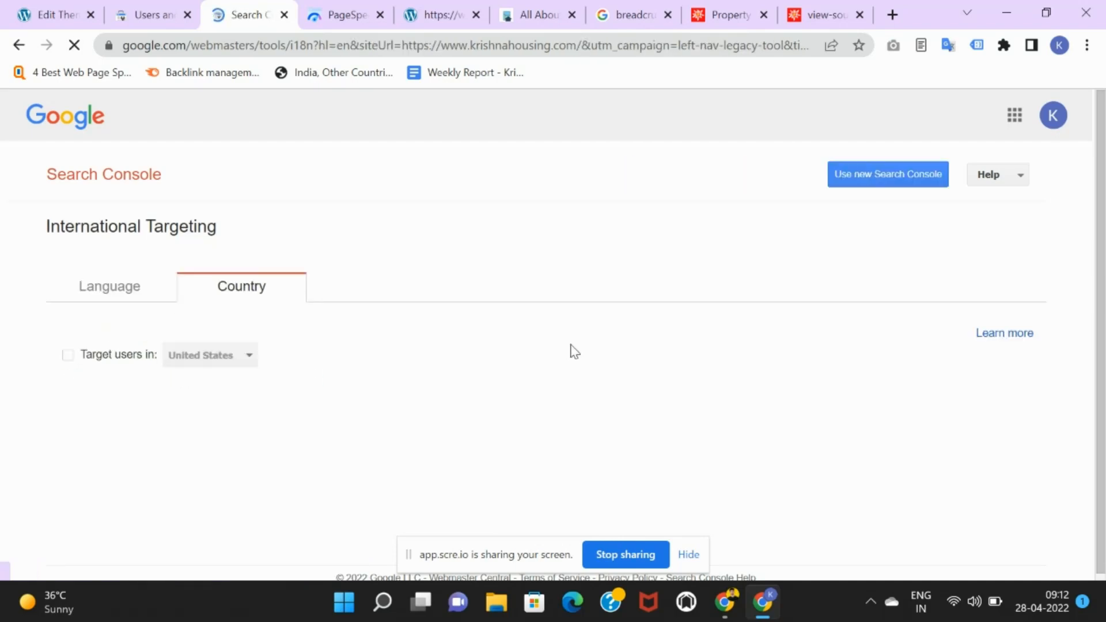
Enable country targeting for users in India, save the change and return to the Search Console overview.
left_click(68, 355)
left_click(205, 359)
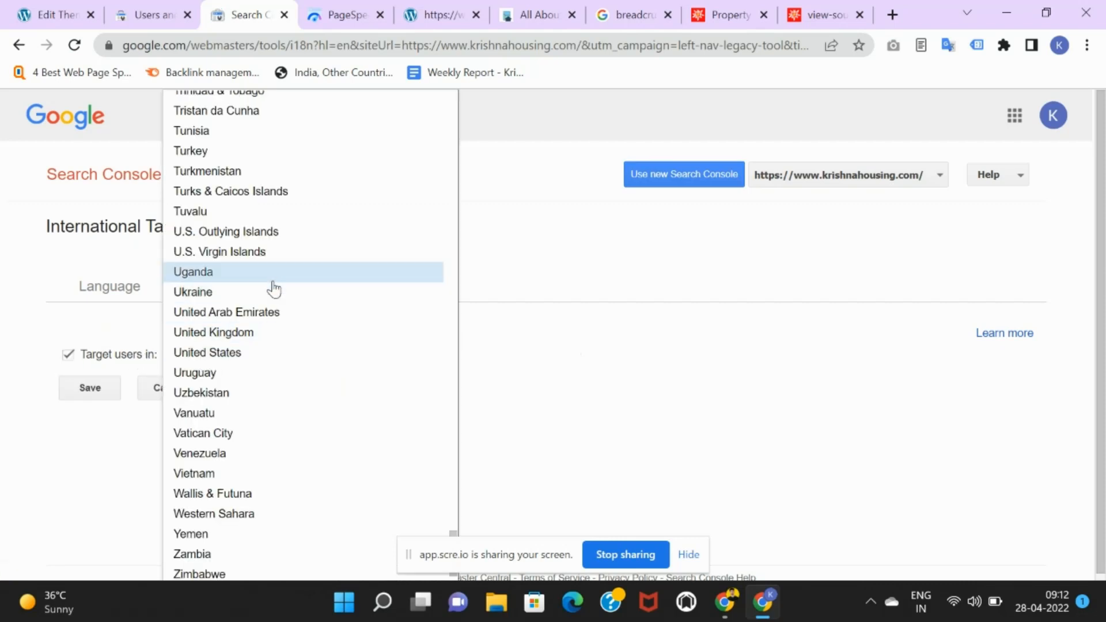
key("i")
key("n")
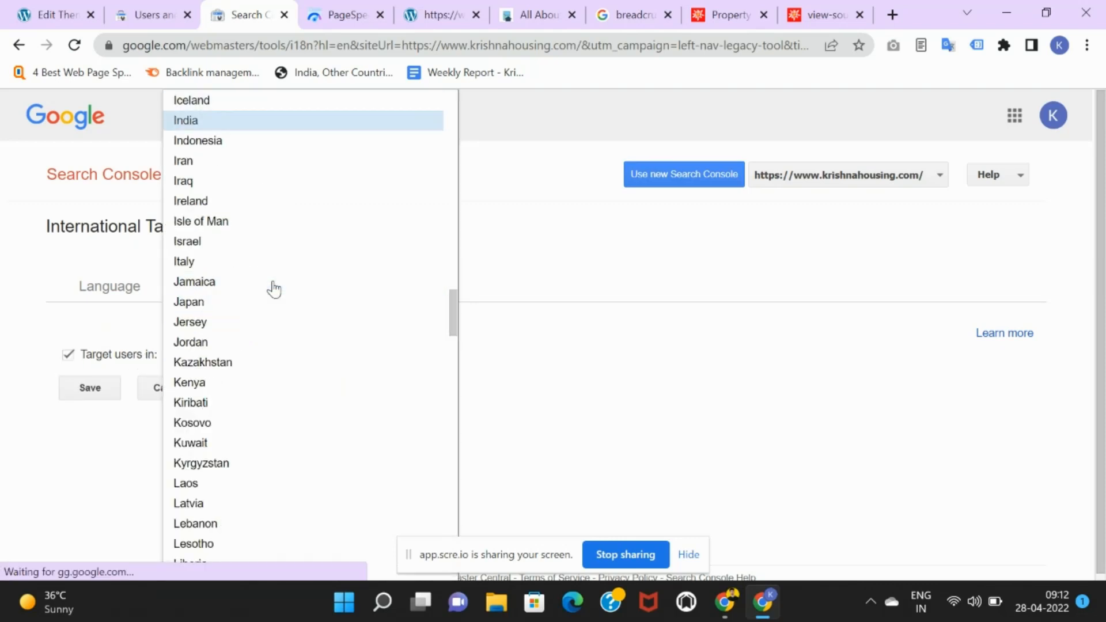
left_click(226, 122)
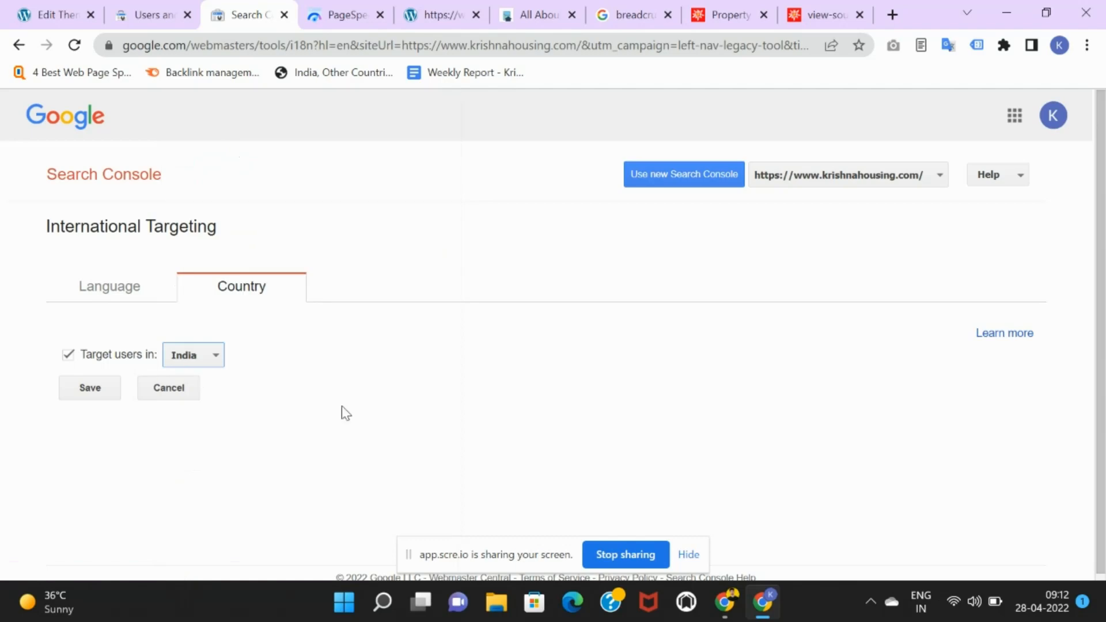
left_click(690, 560)
scroll(784, 415, "down", 1)
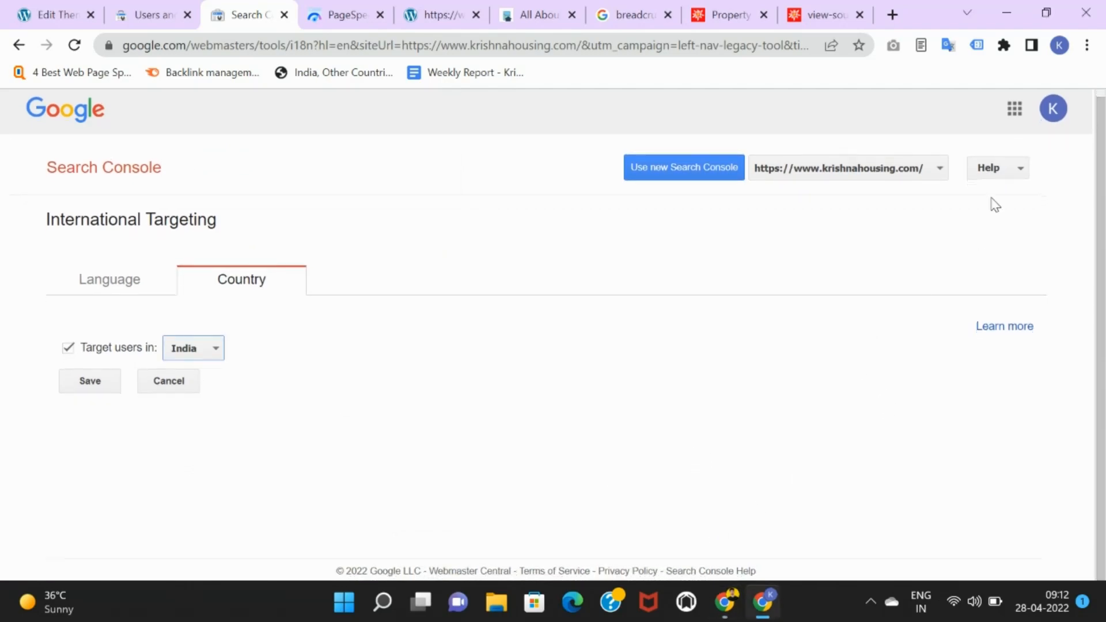
left_click(98, 387)
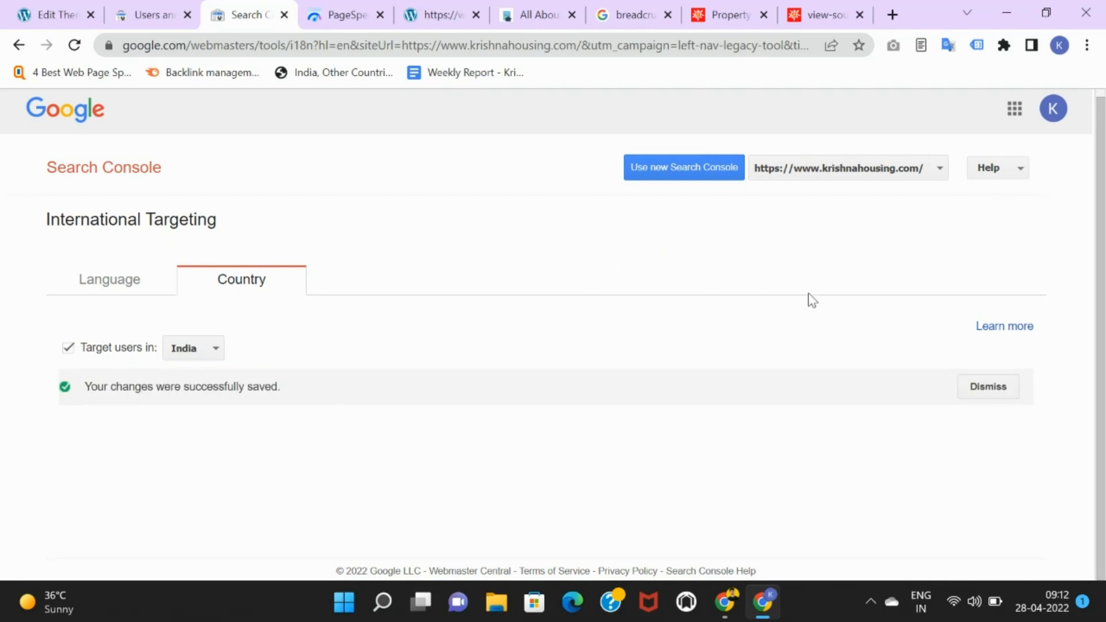
scroll(701, 199, "up", 1)
left_click(83, 135)
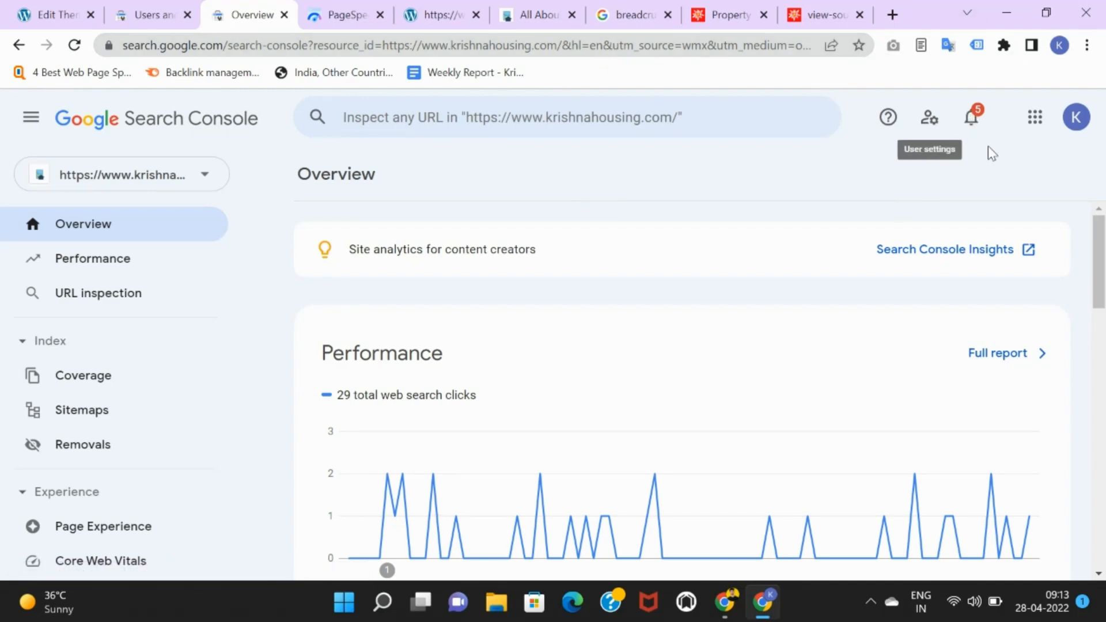
Search the web for "google sheets" in a new browser tab, go to Google Sheets and create a blank spreadsheet.
left_click(893, 15)
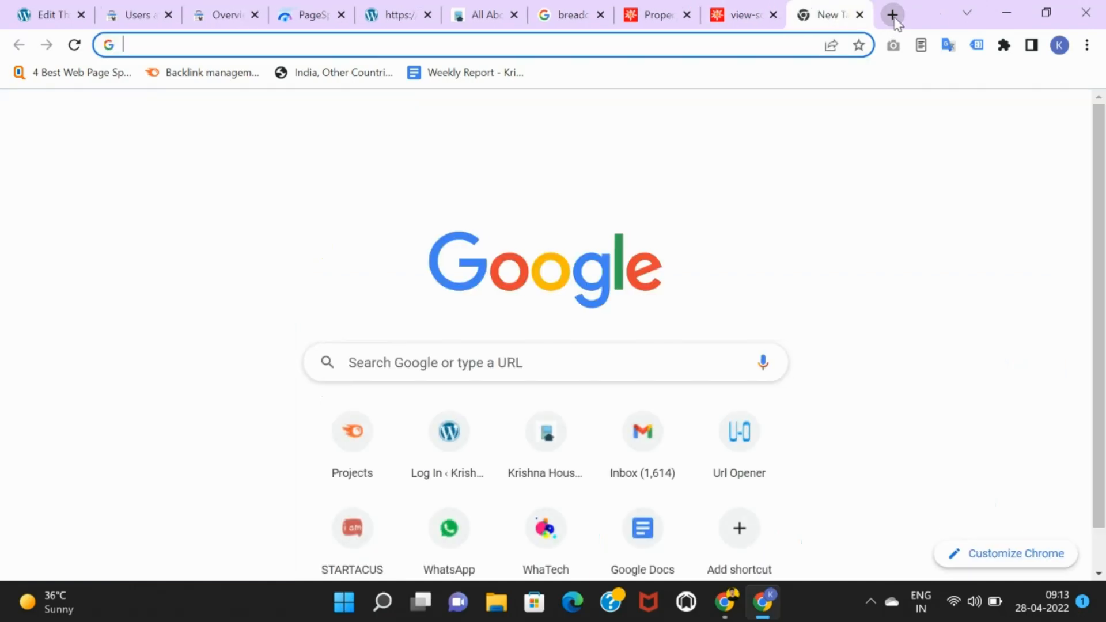
type("s")
key("BackSpace")
key("BackSpace")
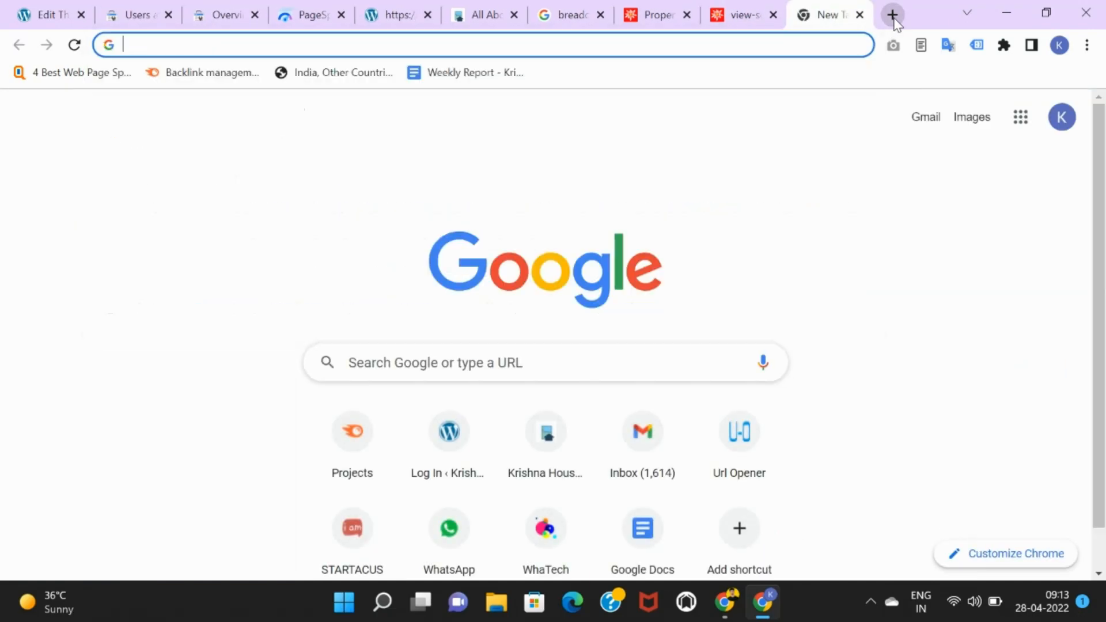
type("goog")
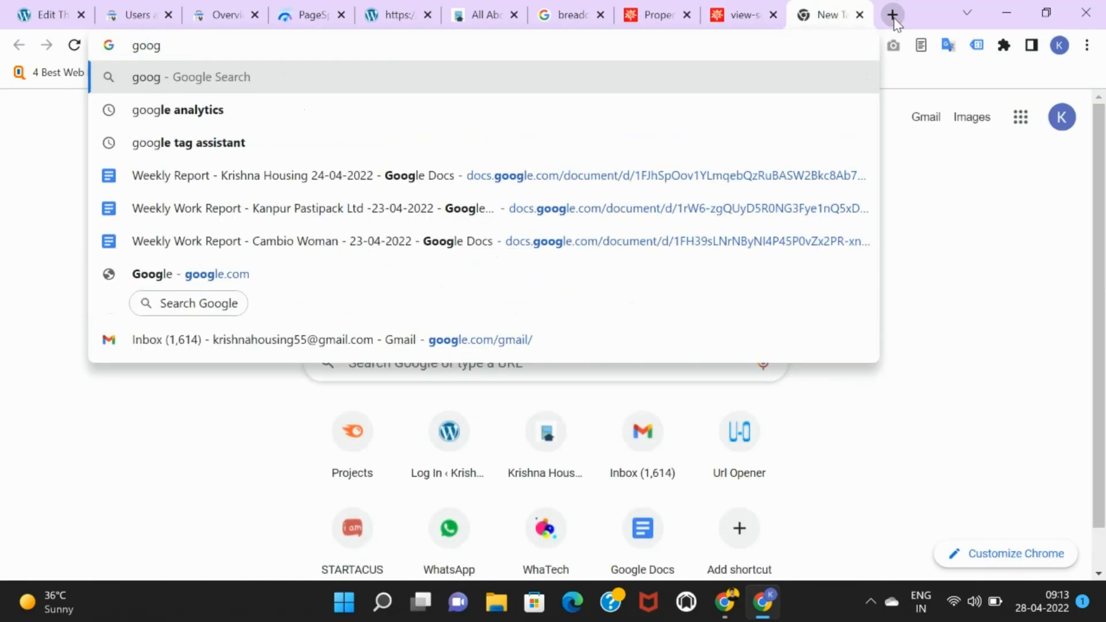
type("le sheets")
key("Return")
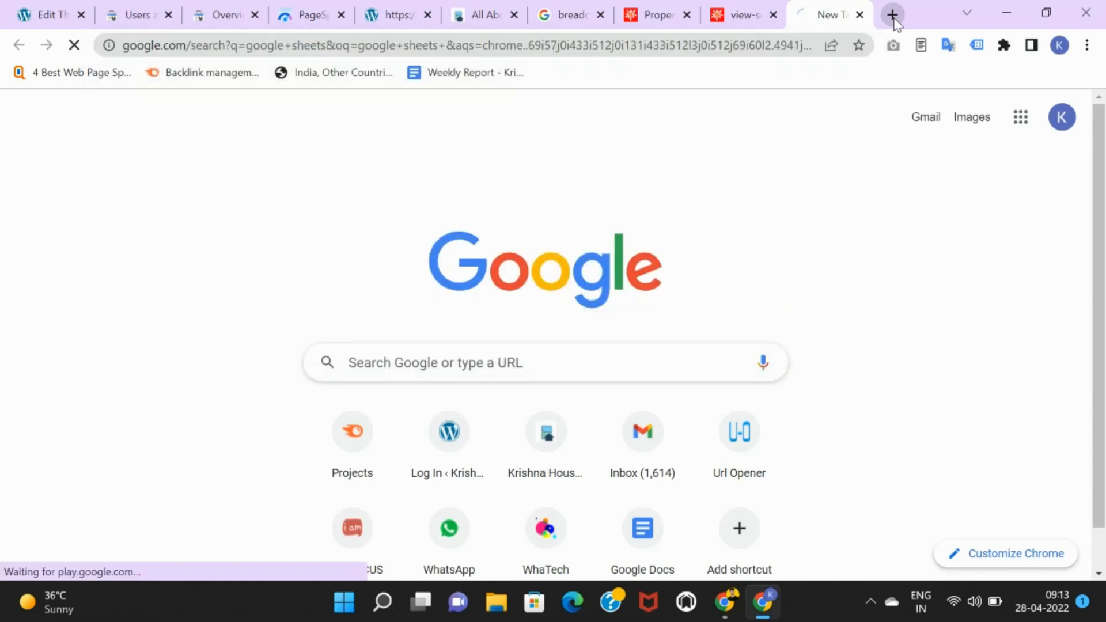
left_click(262, 280)
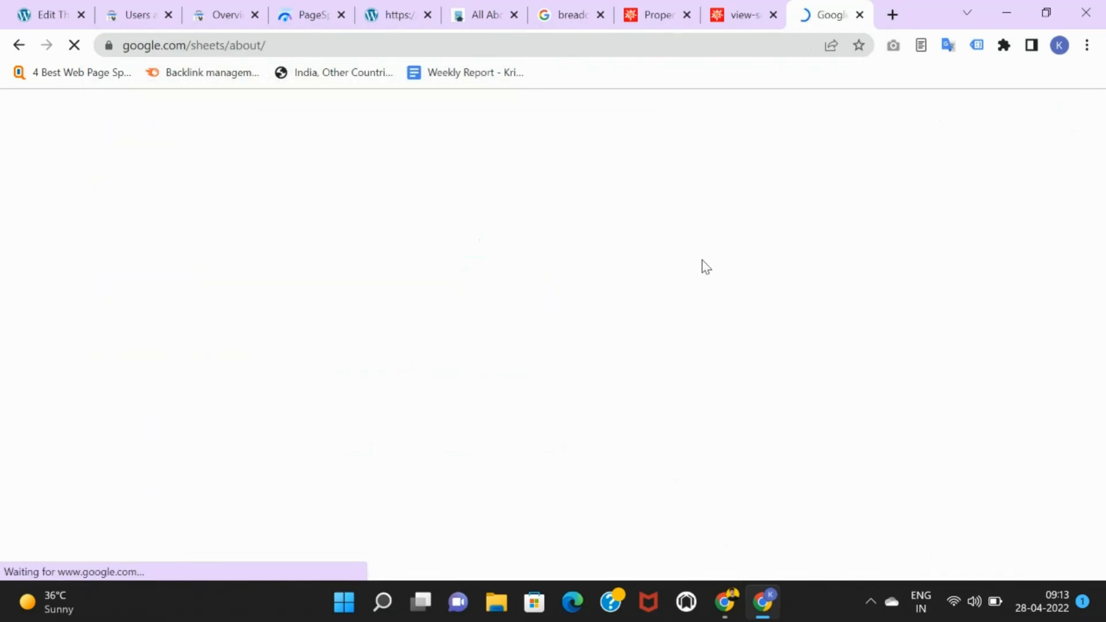
left_click(619, 452)
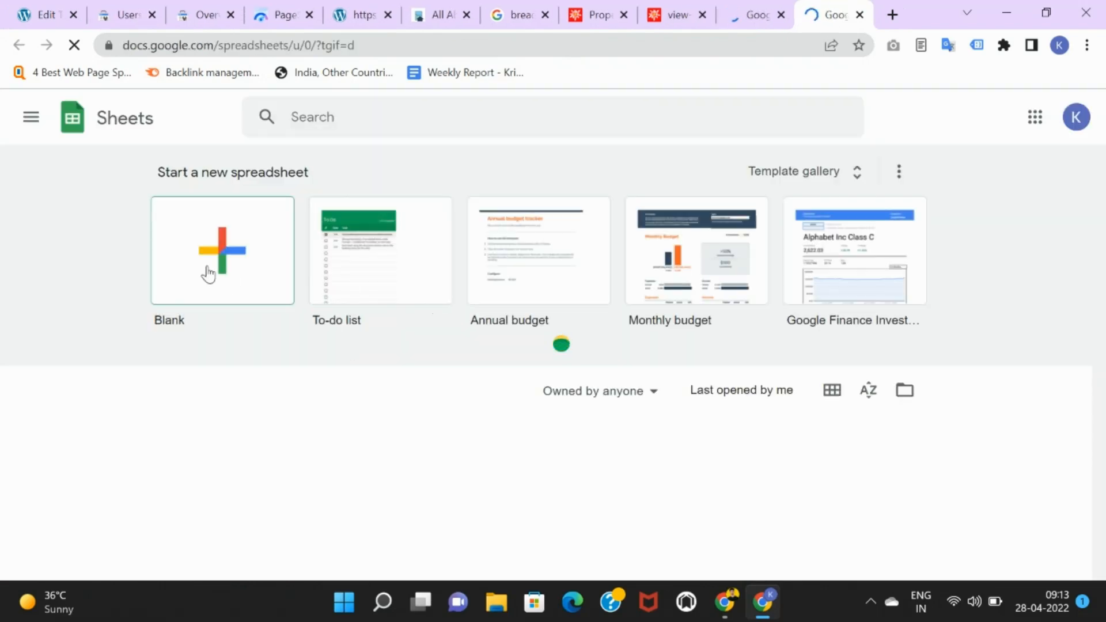
left_click(213, 271)
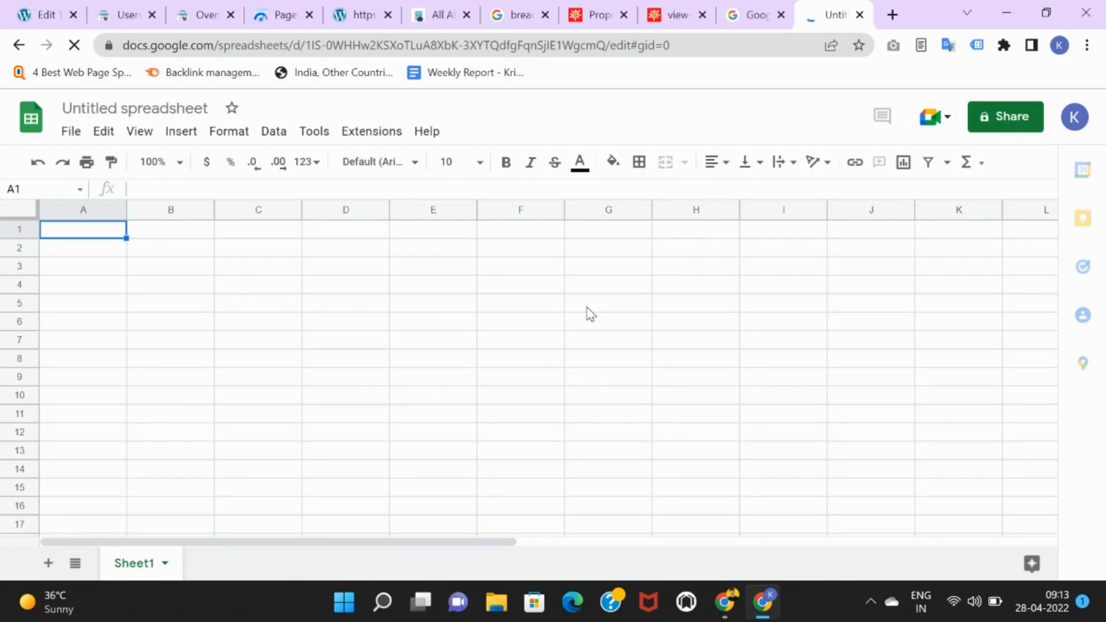
left_click(587, 309)
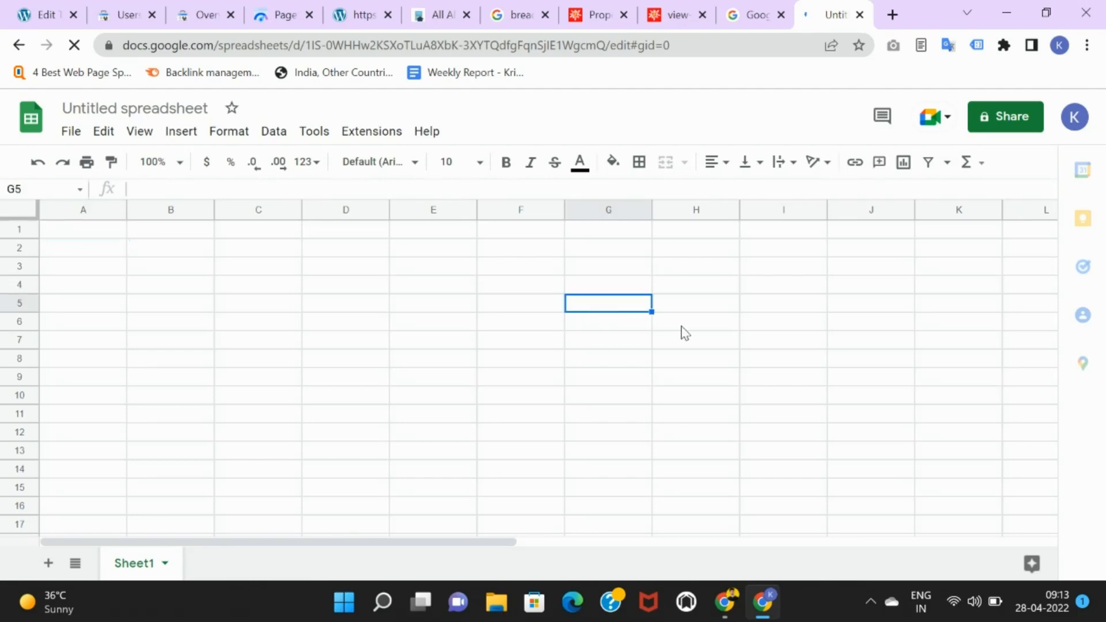
left_click(782, 345)
left_click(635, 345)
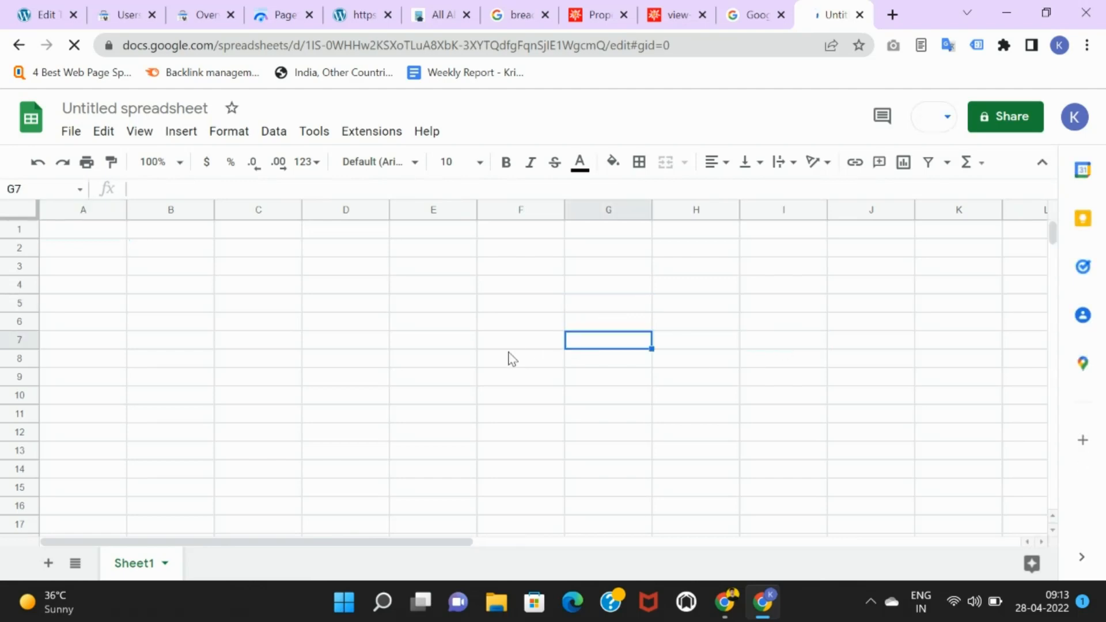
left_click(720, 345)
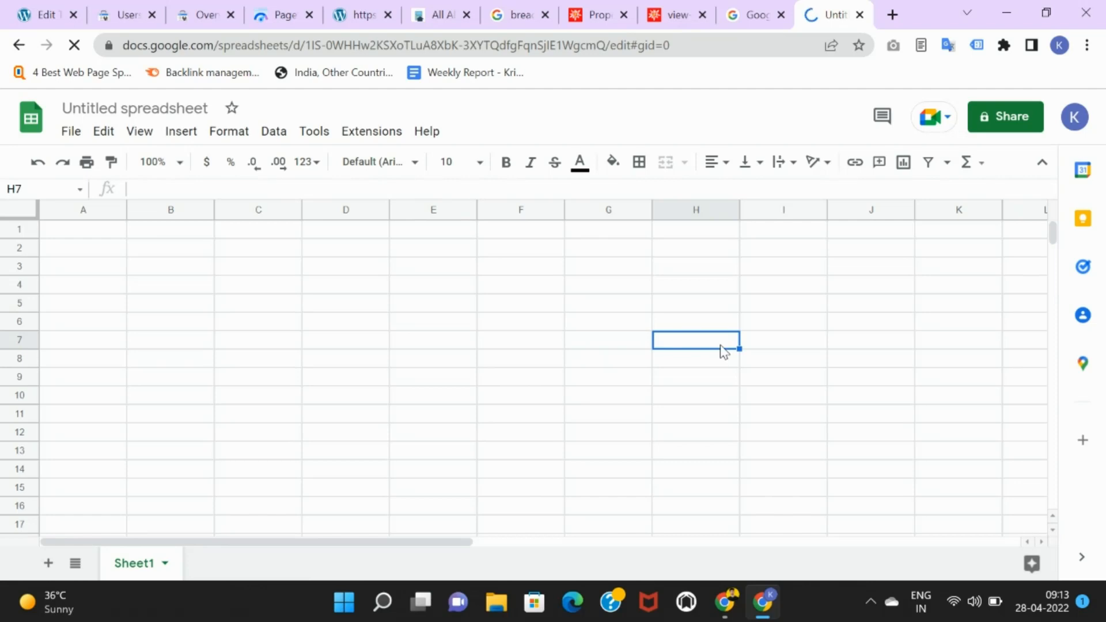
left_click(556, 308)
Rename the untitled spreadsheet as "Google Search Console Data".
left_click(122, 110)
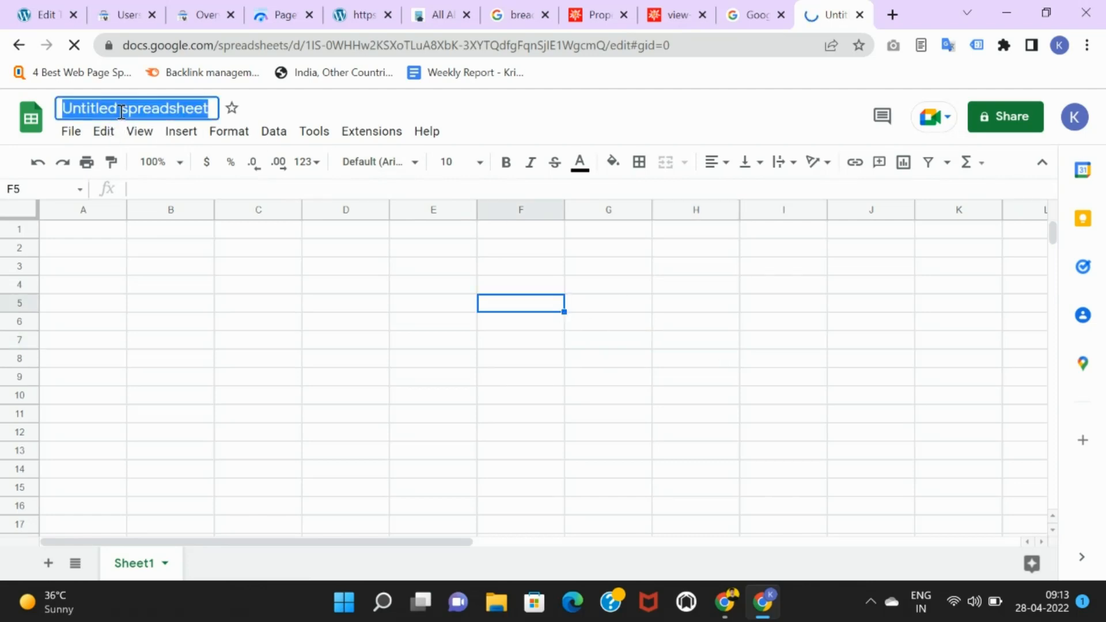
type("Google ")
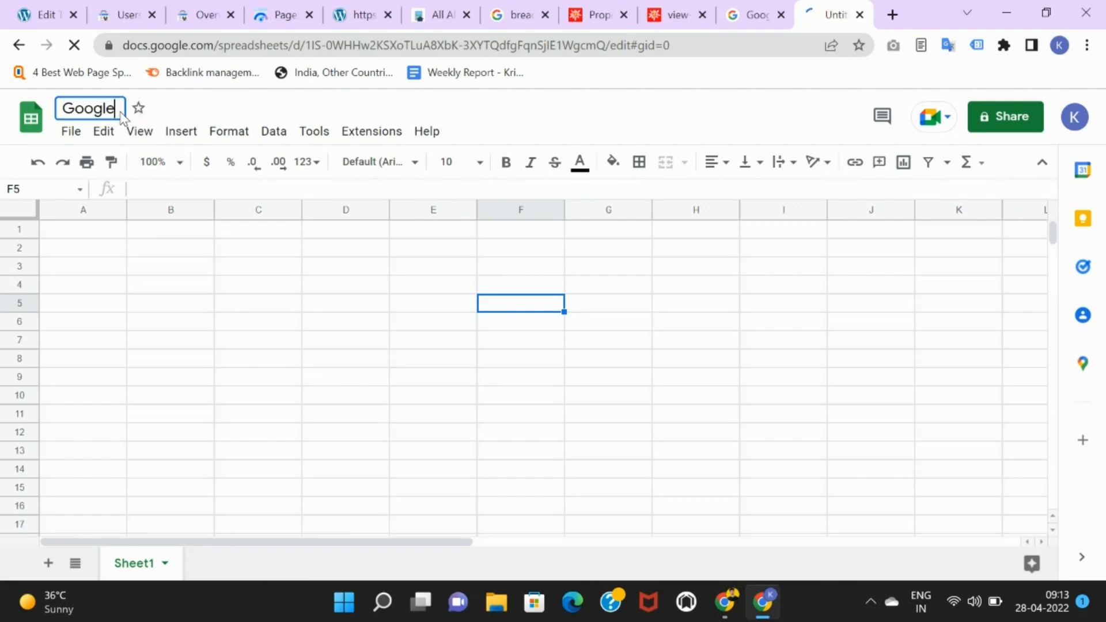
type("Search ")
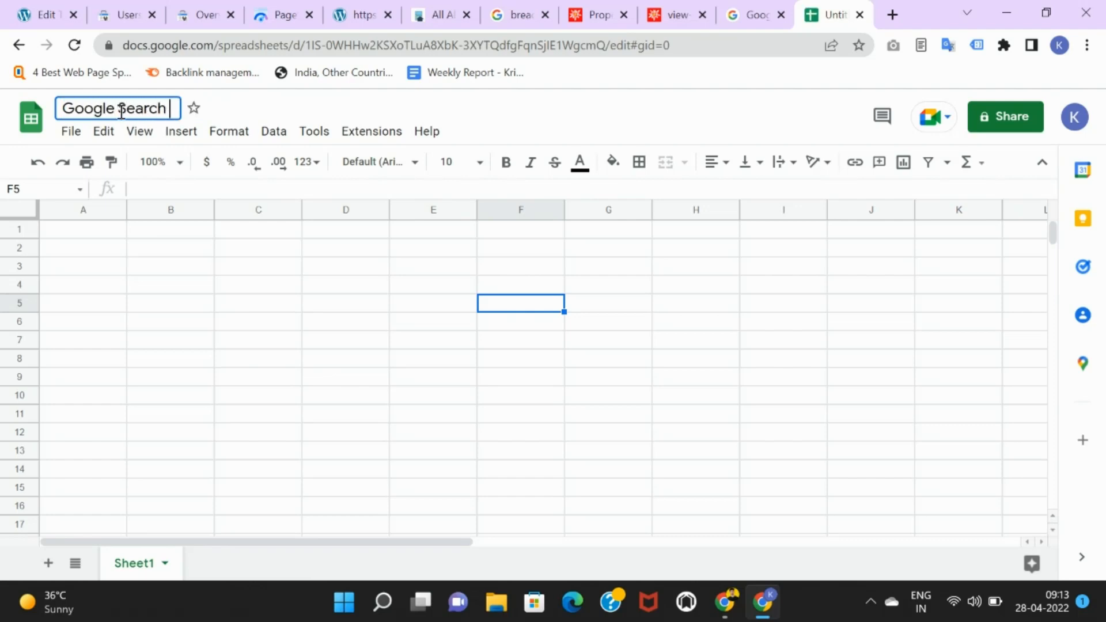
type("Conso")
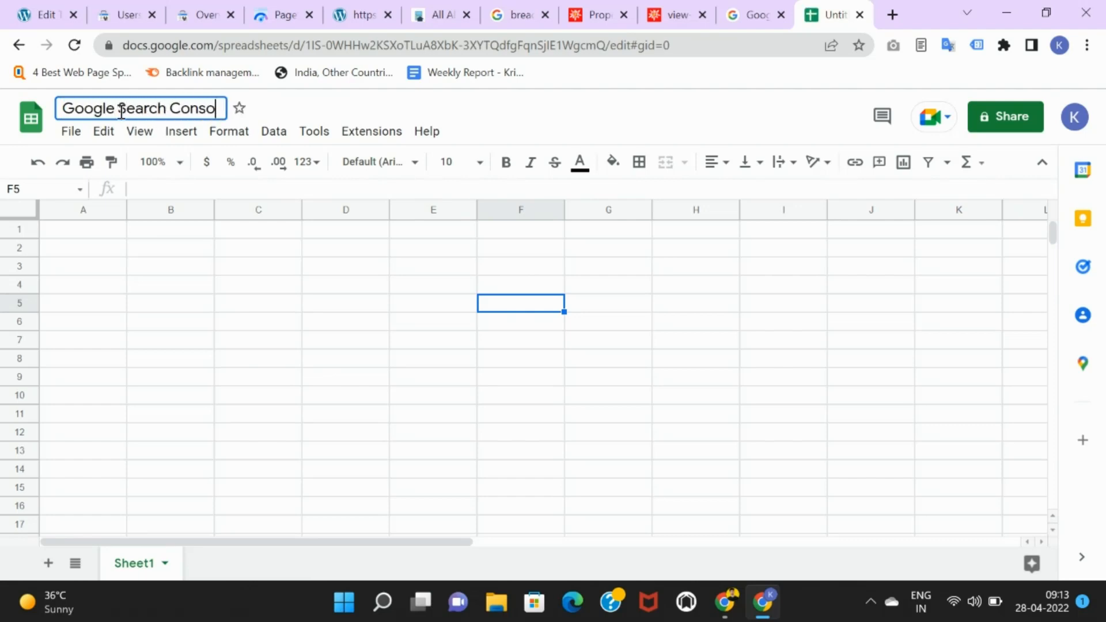
type("le Data")
left_click(211, 302)
Find the Search Analytics for Sheets add-on in the Google Workspace Marketplace and open its listing.
left_click(349, 136)
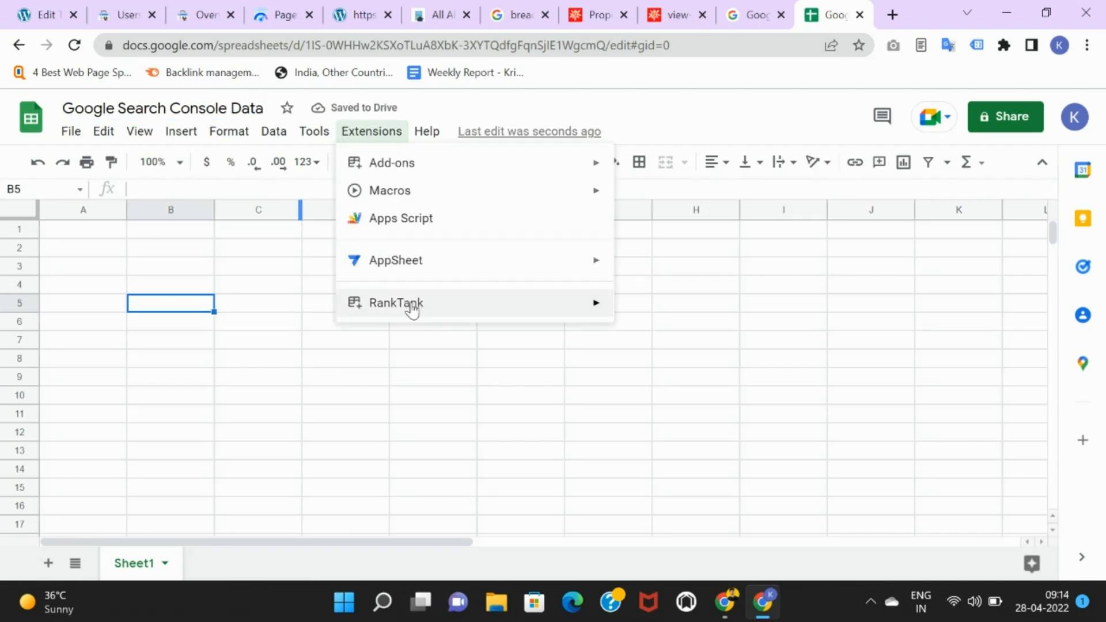
mouse_move(420, 193)
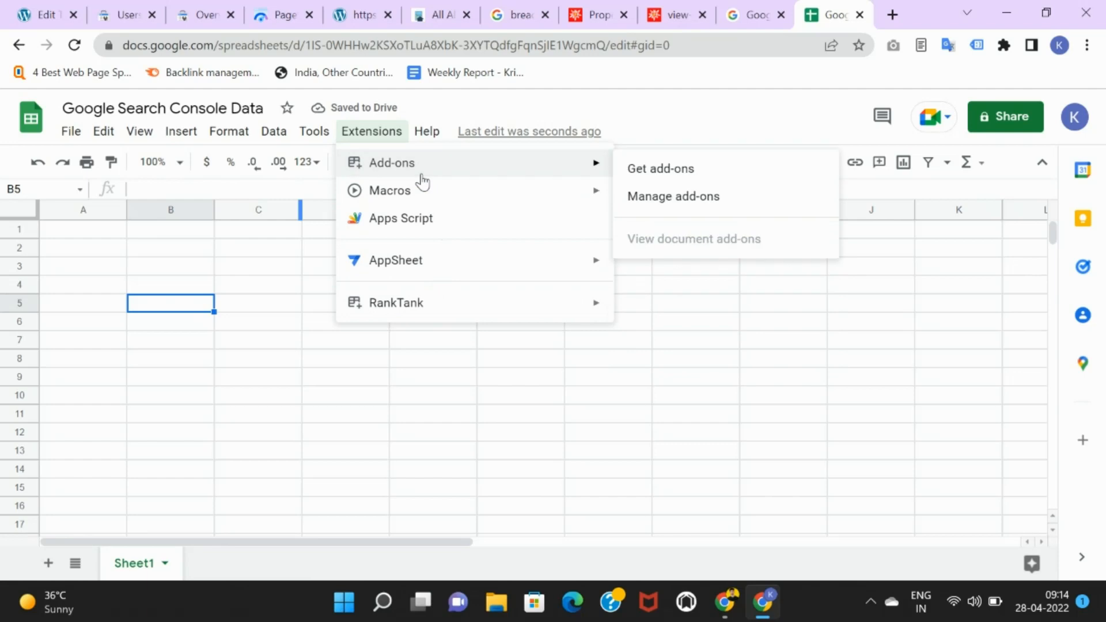
left_click(653, 171)
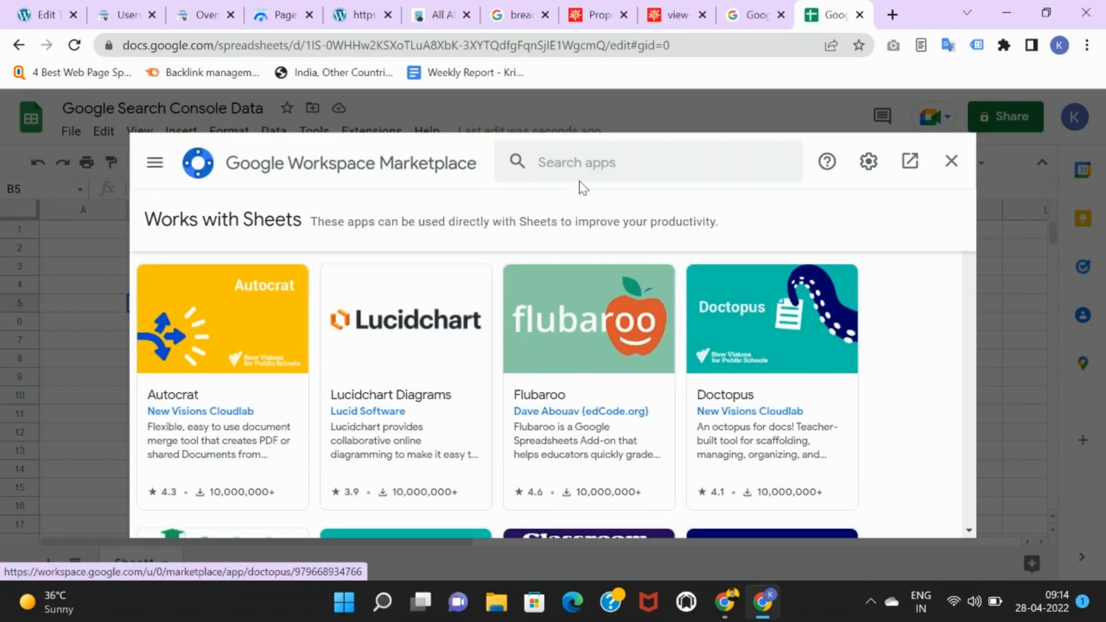
left_click(582, 168)
type("s")
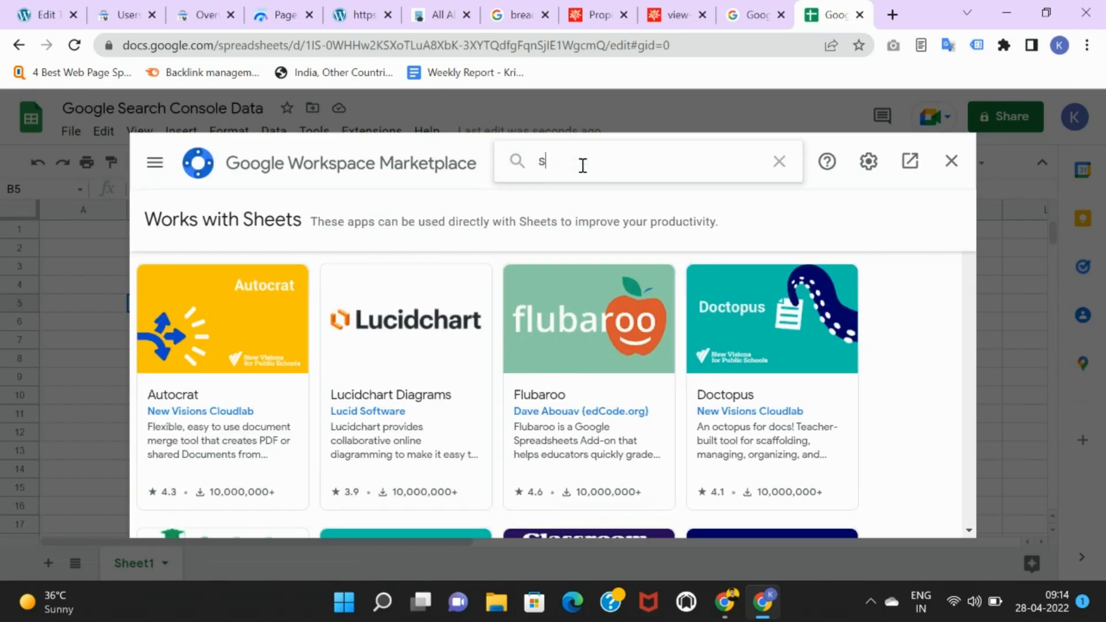
type("earch")
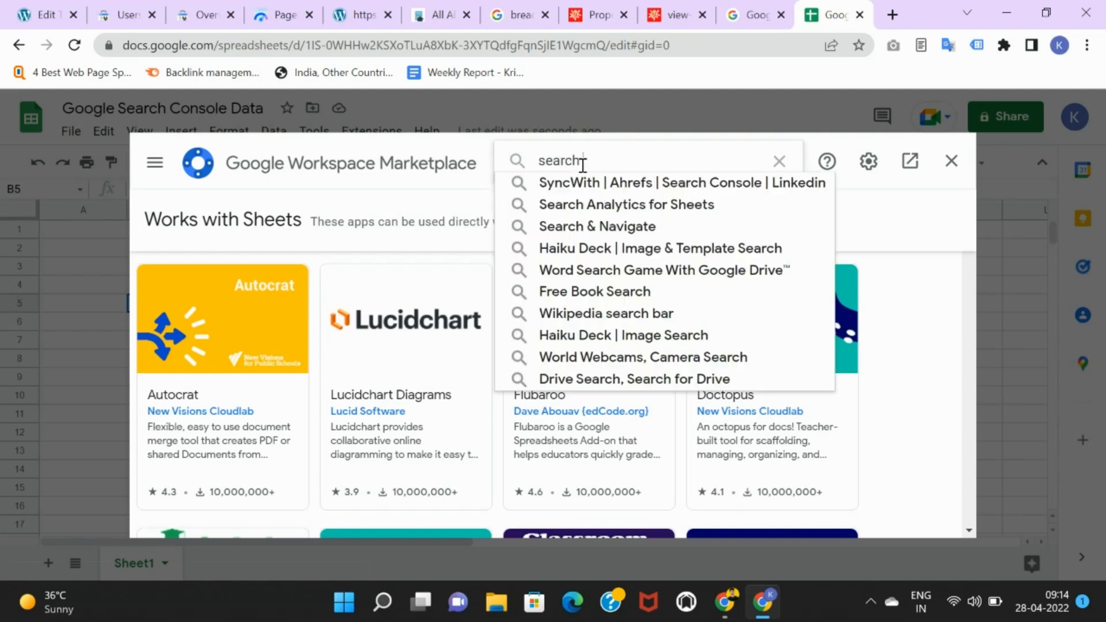
type(" an")
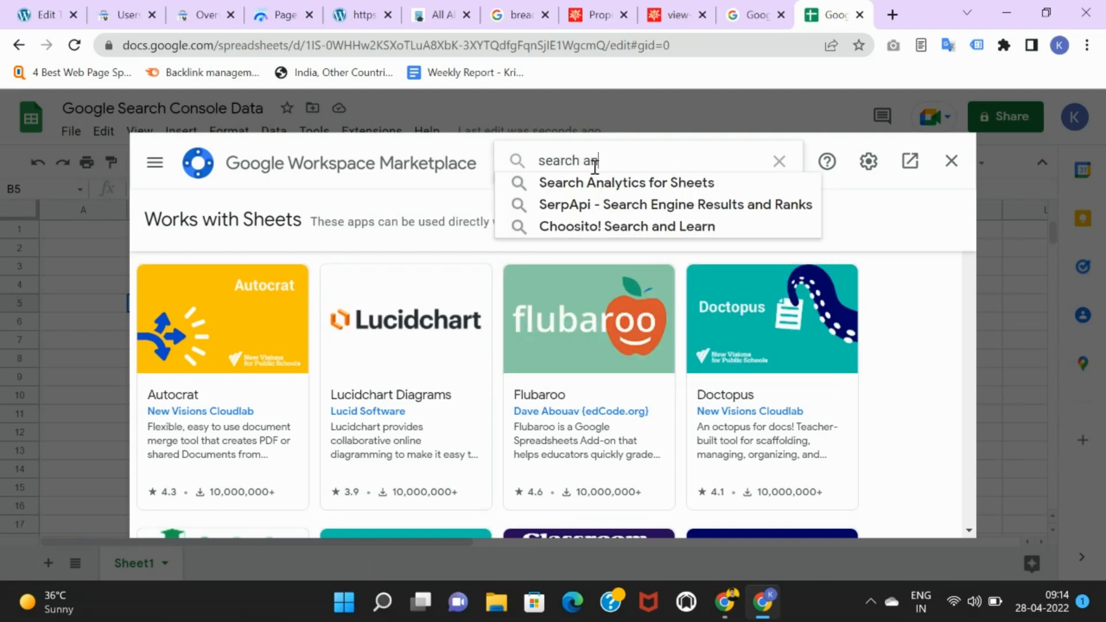
left_click(632, 182)
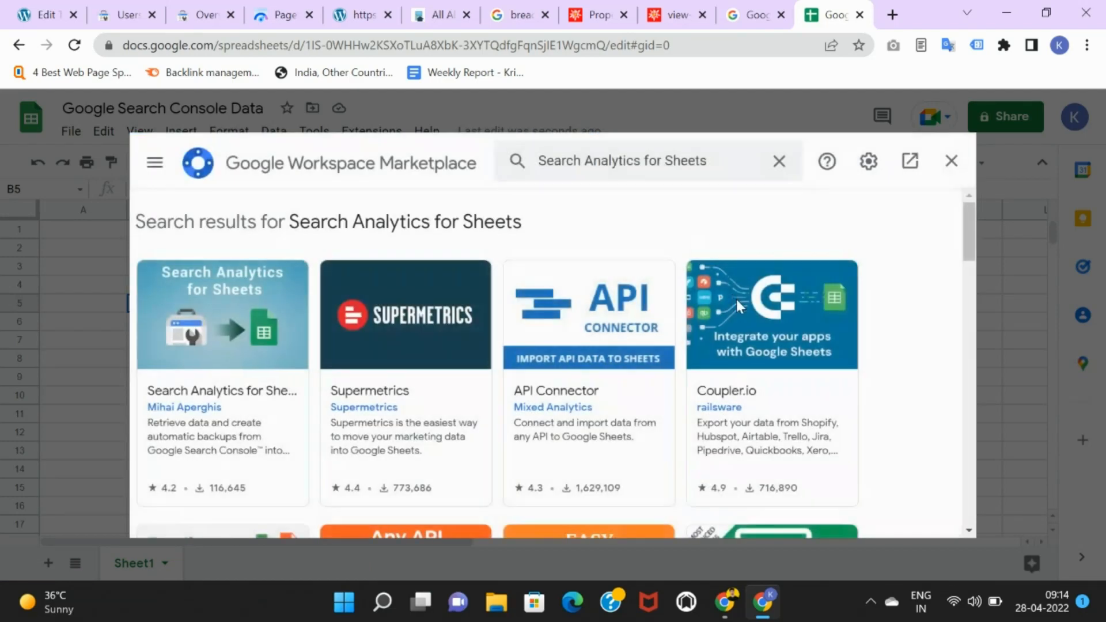
left_click(267, 346)
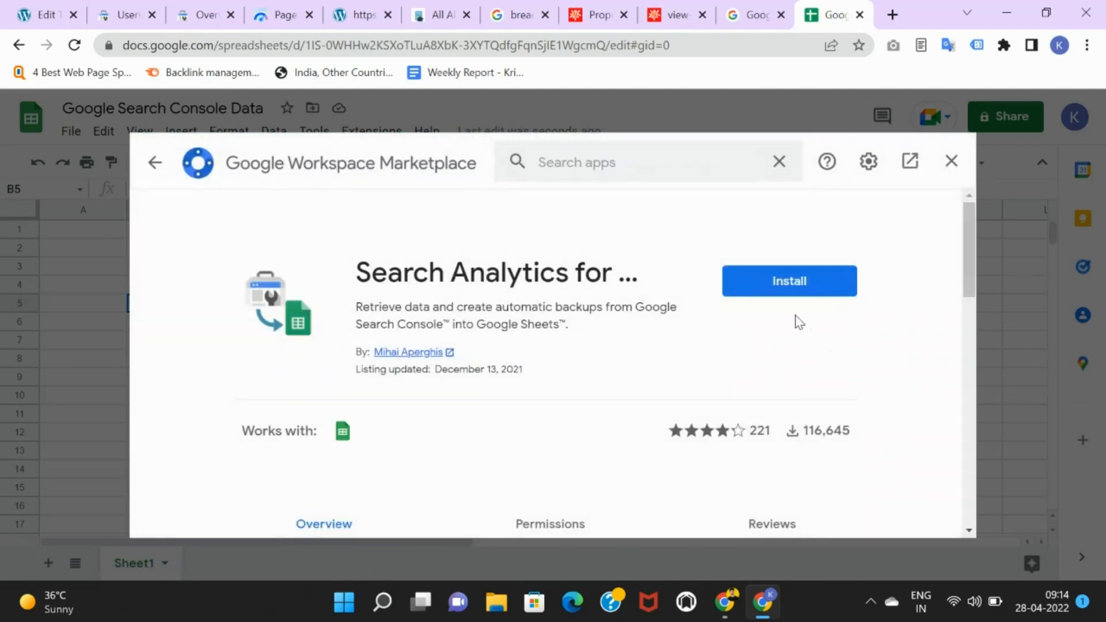
Install Search Analytics for Sheets, granting it access to the Google account, and close the marketplace.
left_click(787, 292)
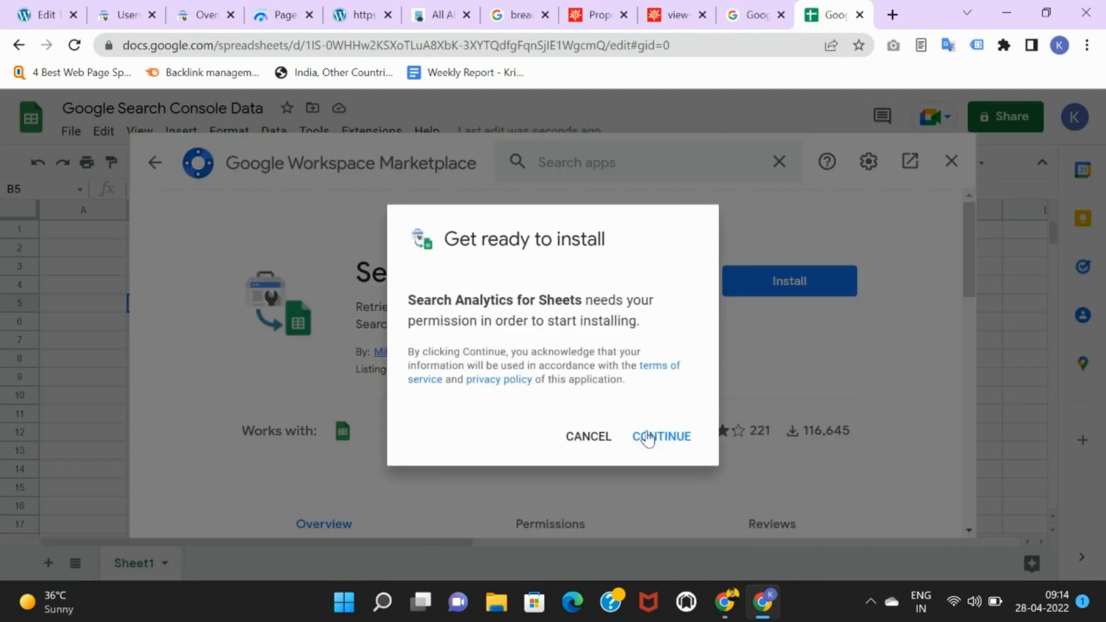
left_click(656, 445)
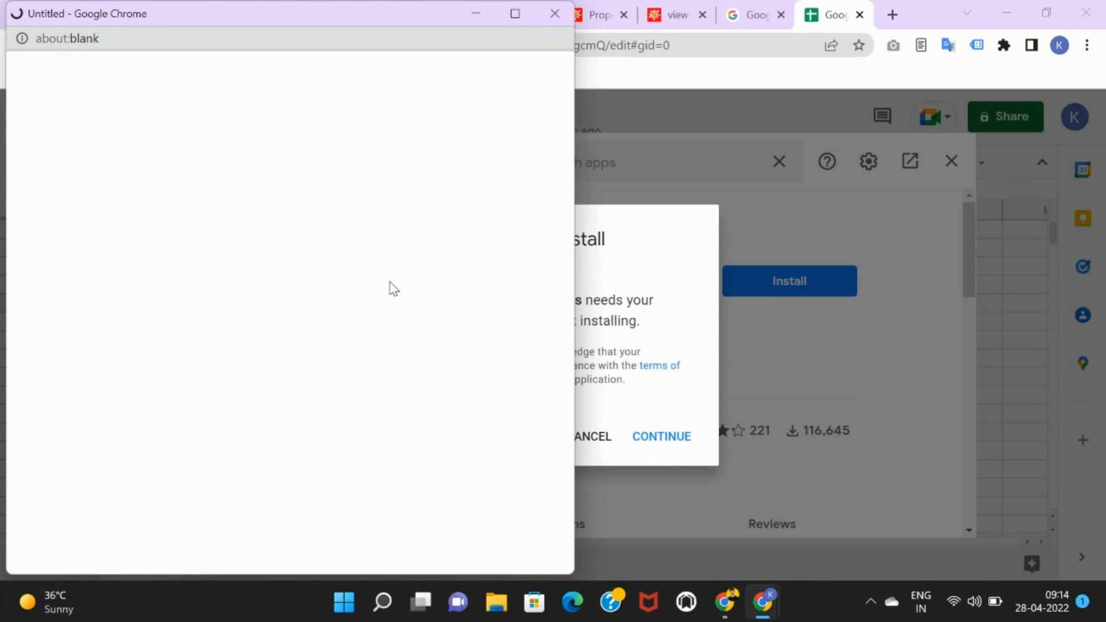
left_click(336, 299)
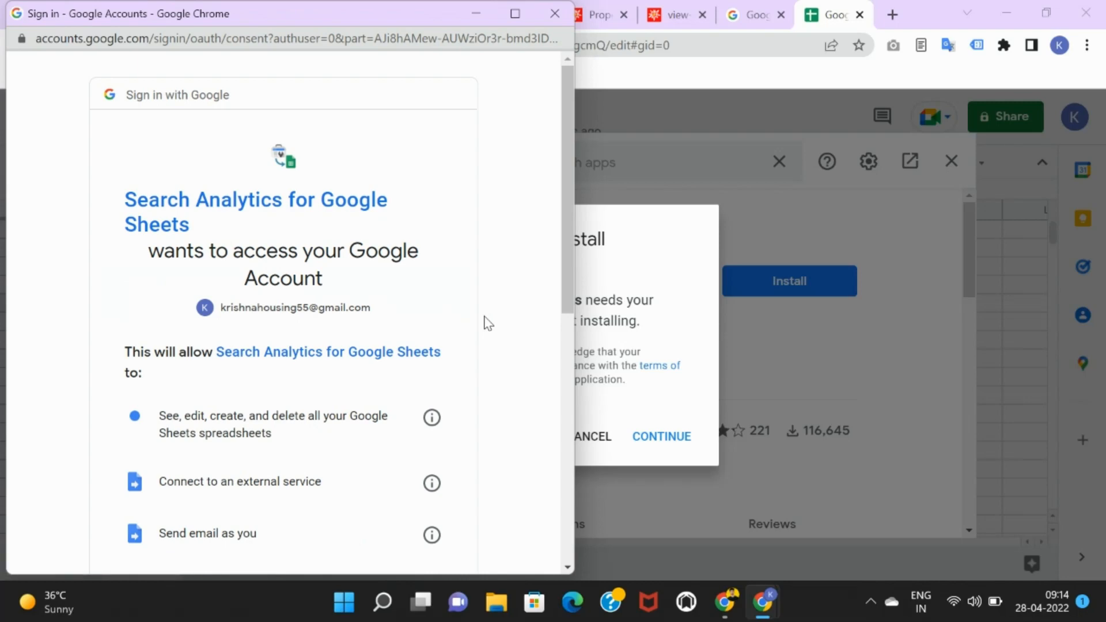
scroll(345, 323, "down", 10)
left_click(381, 459)
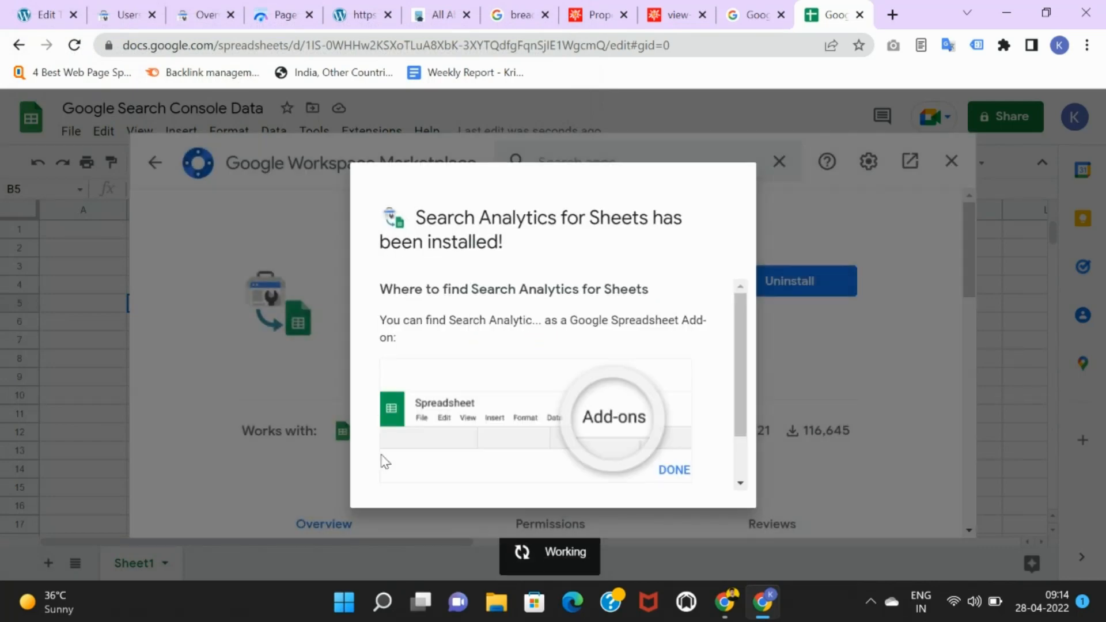
left_click(662, 471)
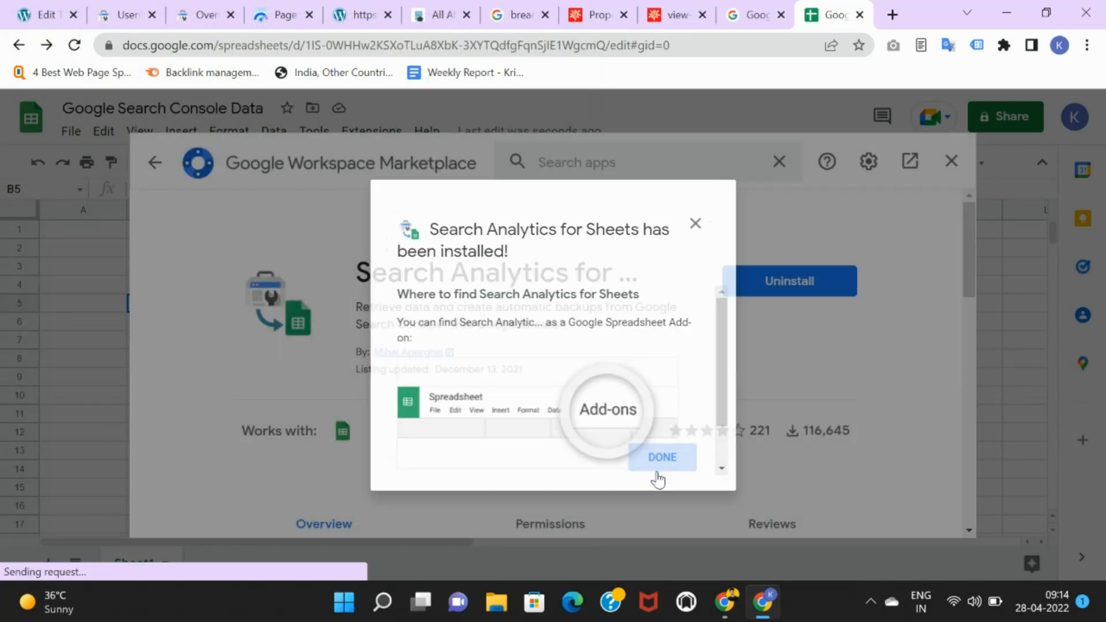
left_click(947, 176)
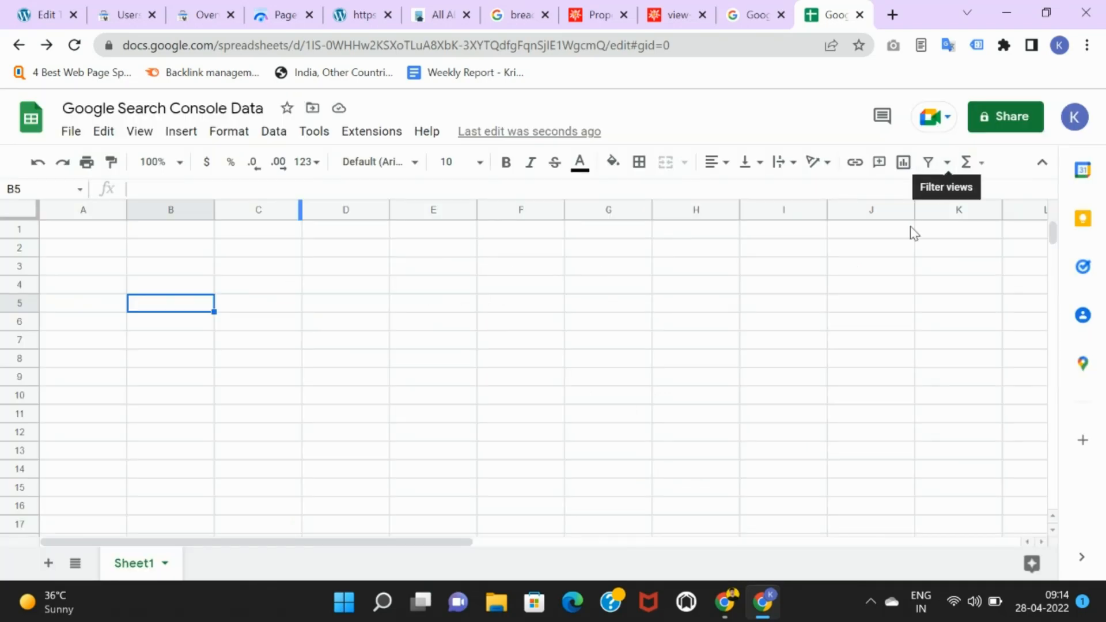
left_click(697, 323)
left_click(493, 288)
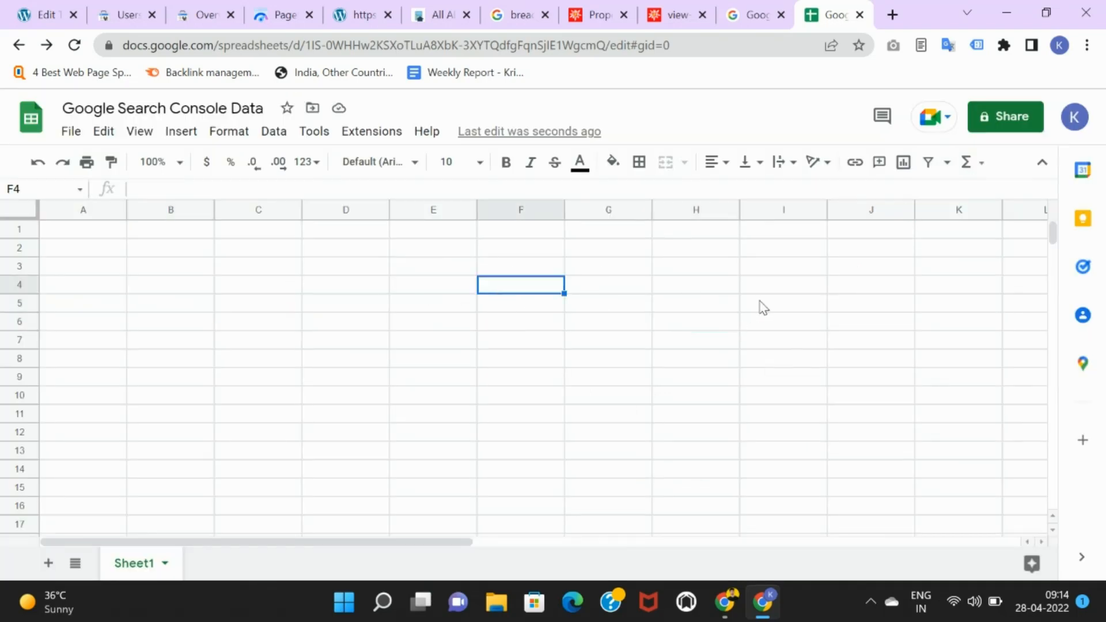
left_click(759, 304)
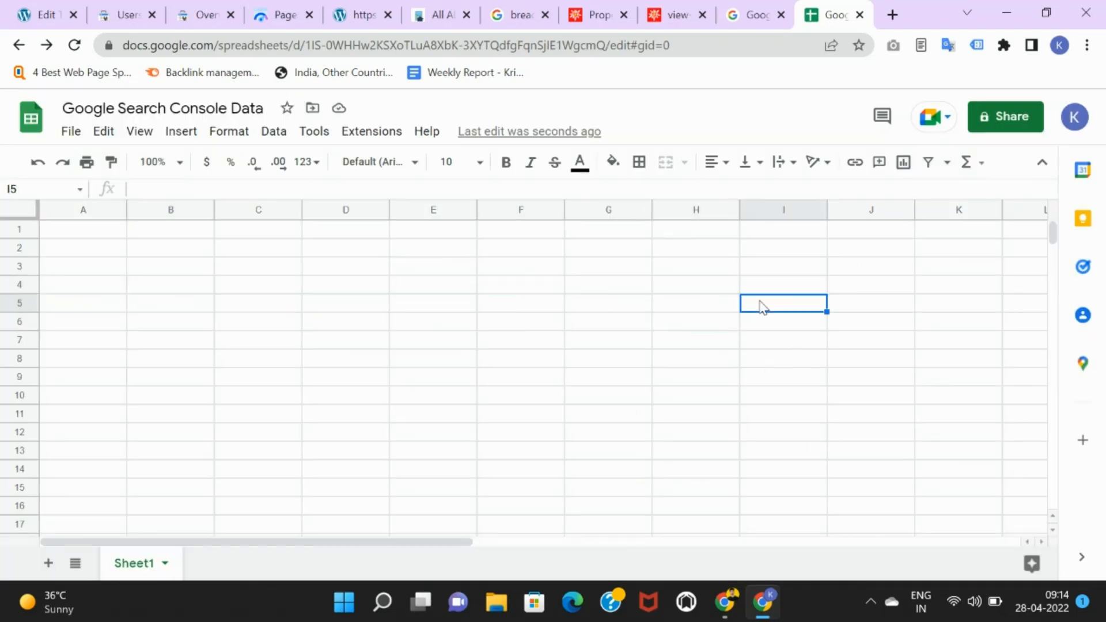
left_click(364, 133)
mouse_move(476, 346)
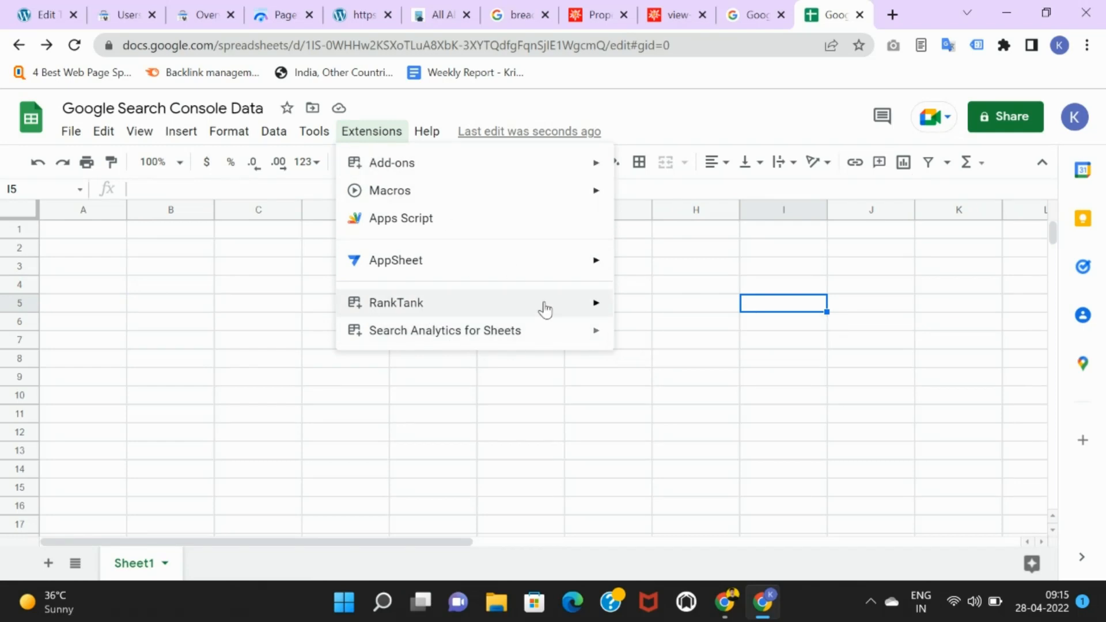
mouse_move(551, 334)
left_click(657, 340)
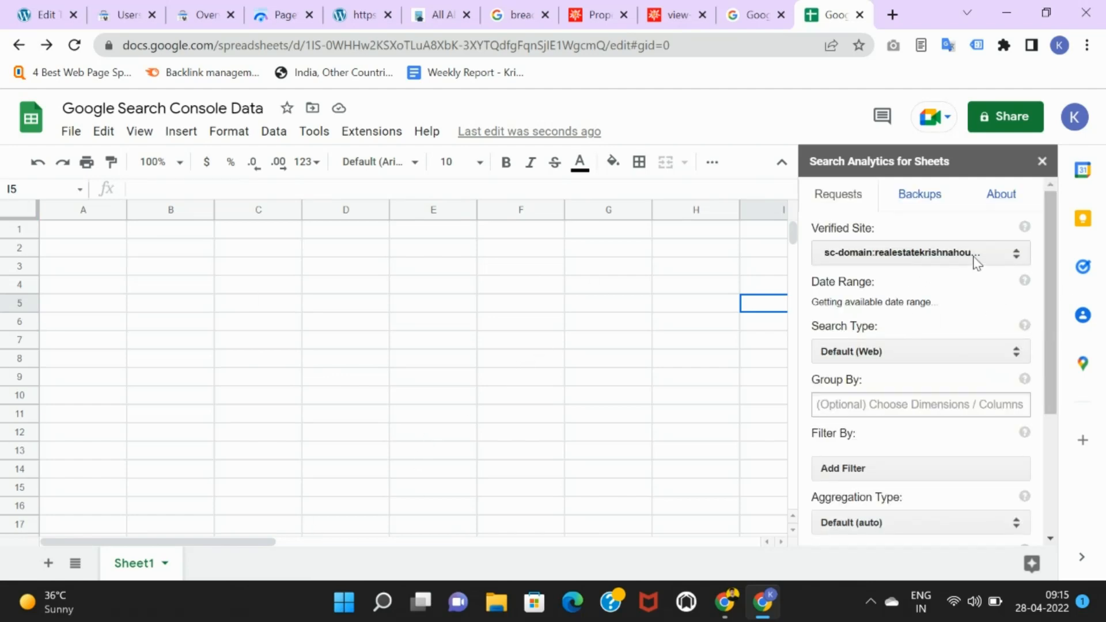
left_click(978, 263)
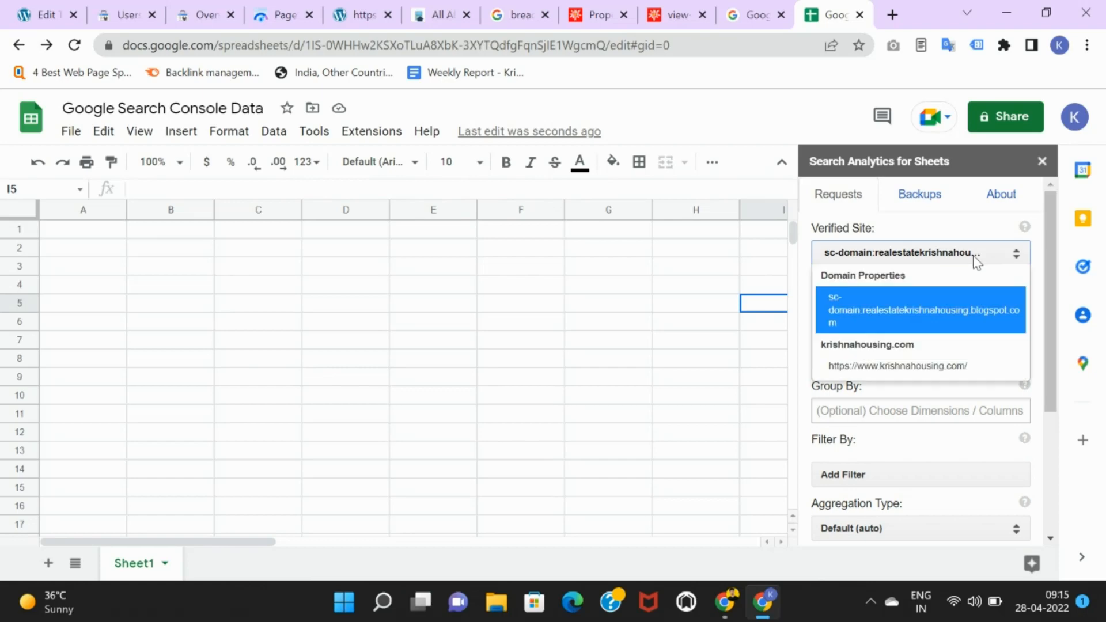
left_click(880, 368)
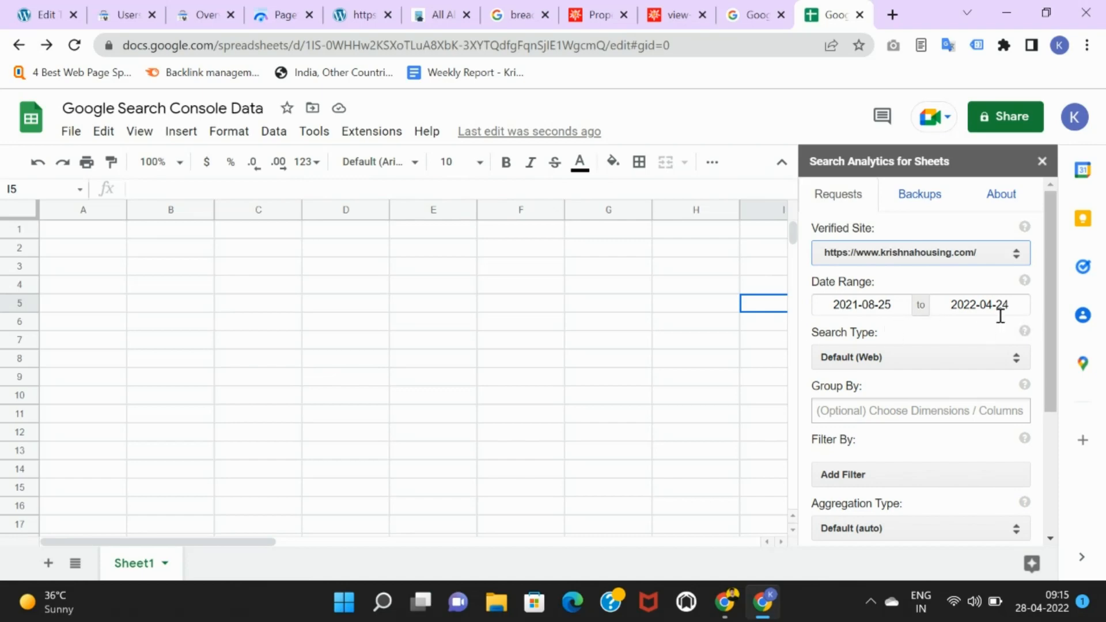
Request the site's overall search data into a new sheet, without any grouping or filter.
scroll(1001, 316, "down", 3)
scroll(1000, 227, "up", 3)
scroll(983, 290, "down", 3)
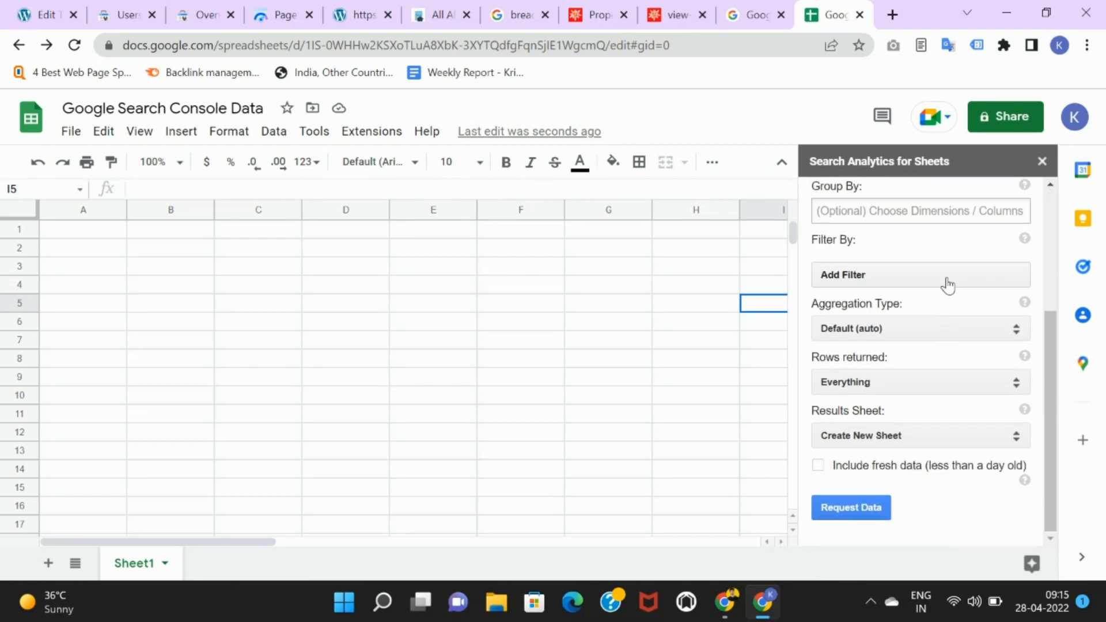
left_click(948, 284)
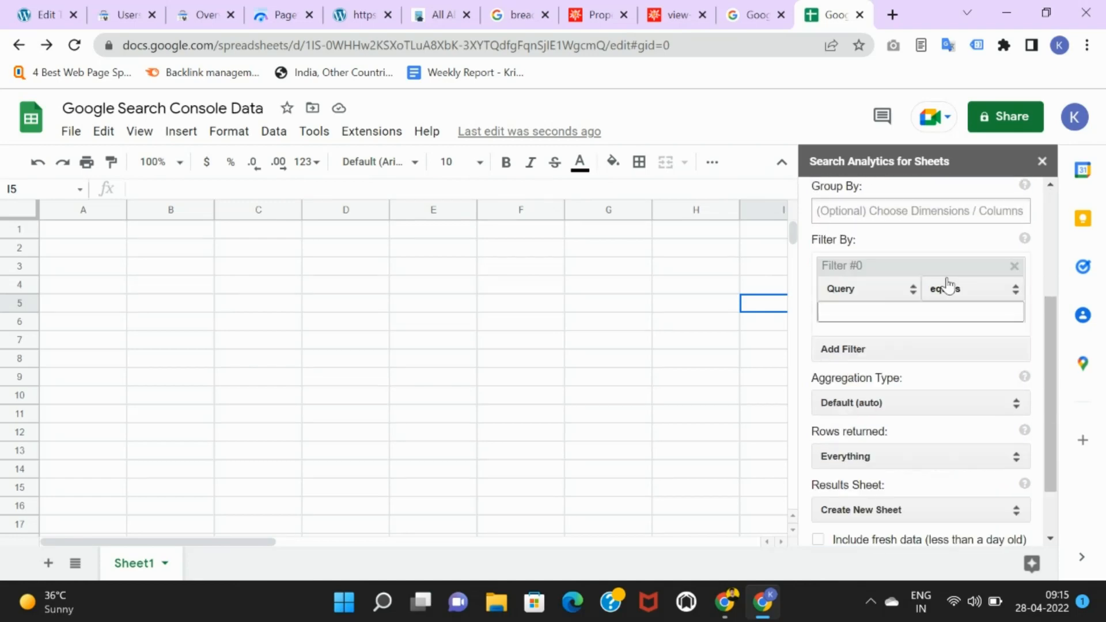
left_click(1013, 266)
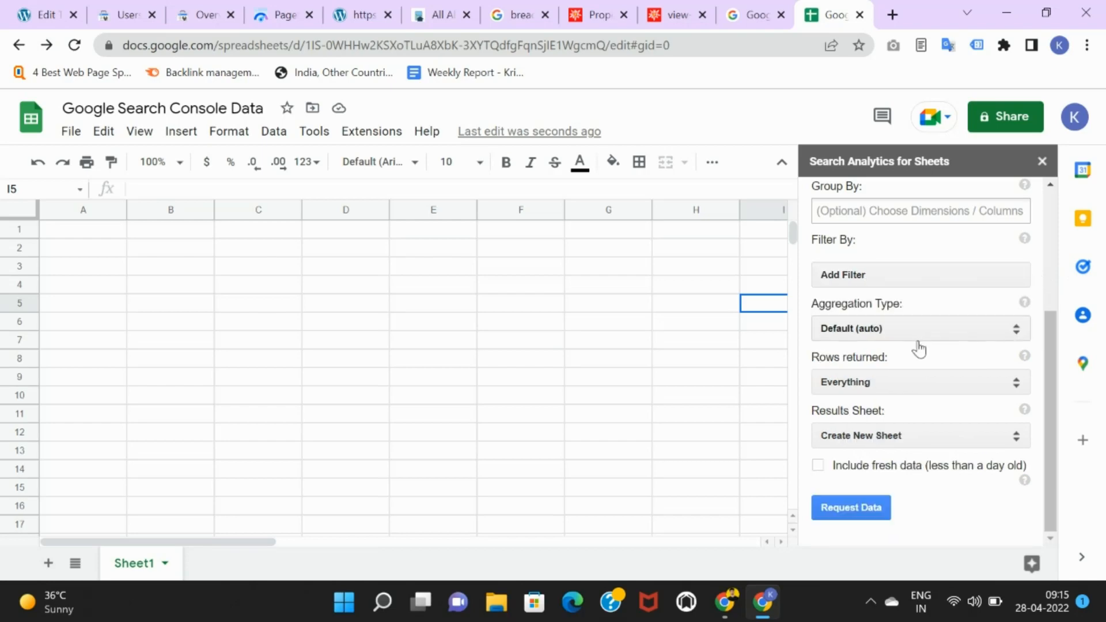
left_click(870, 510)
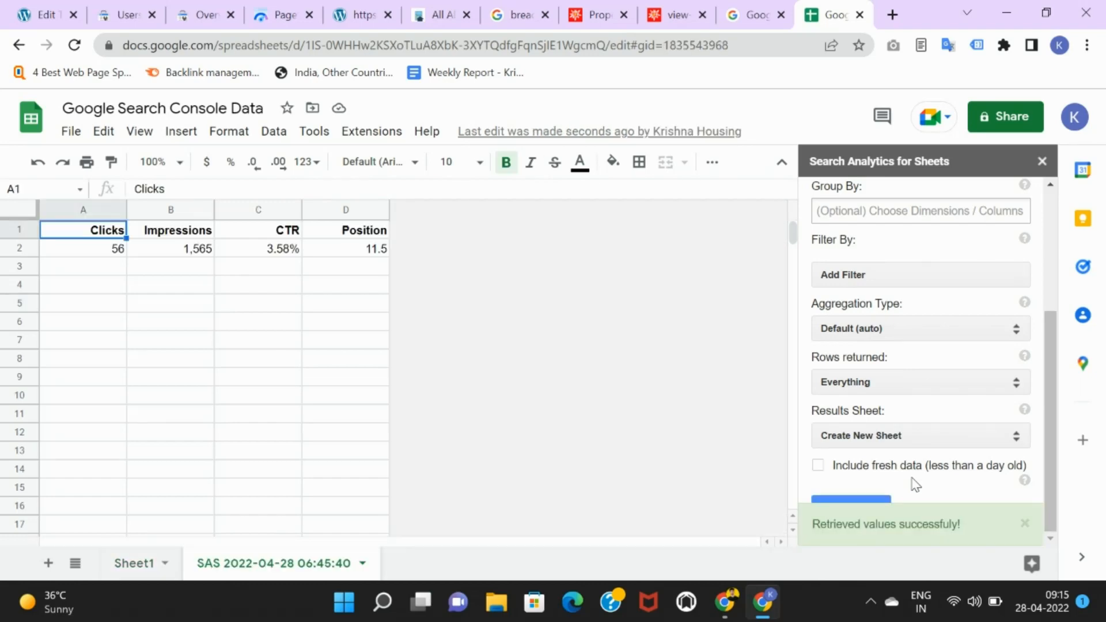
scroll(807, 483, "up", 4)
scroll(581, 407, "down", 1)
scroll(576, 403, "up", 1)
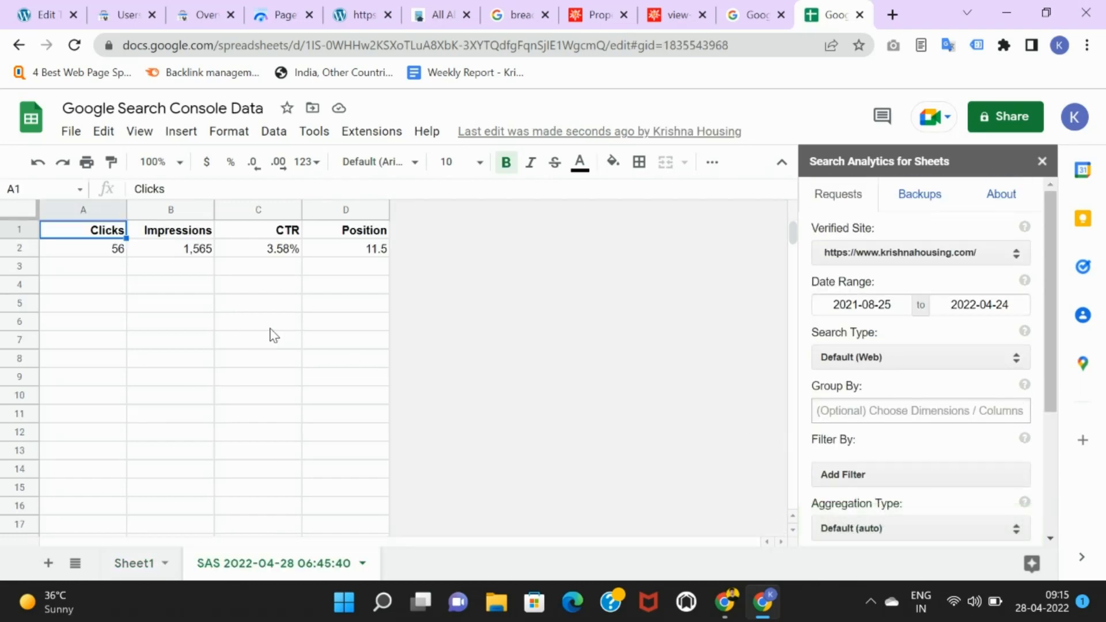
left_click(256, 325)
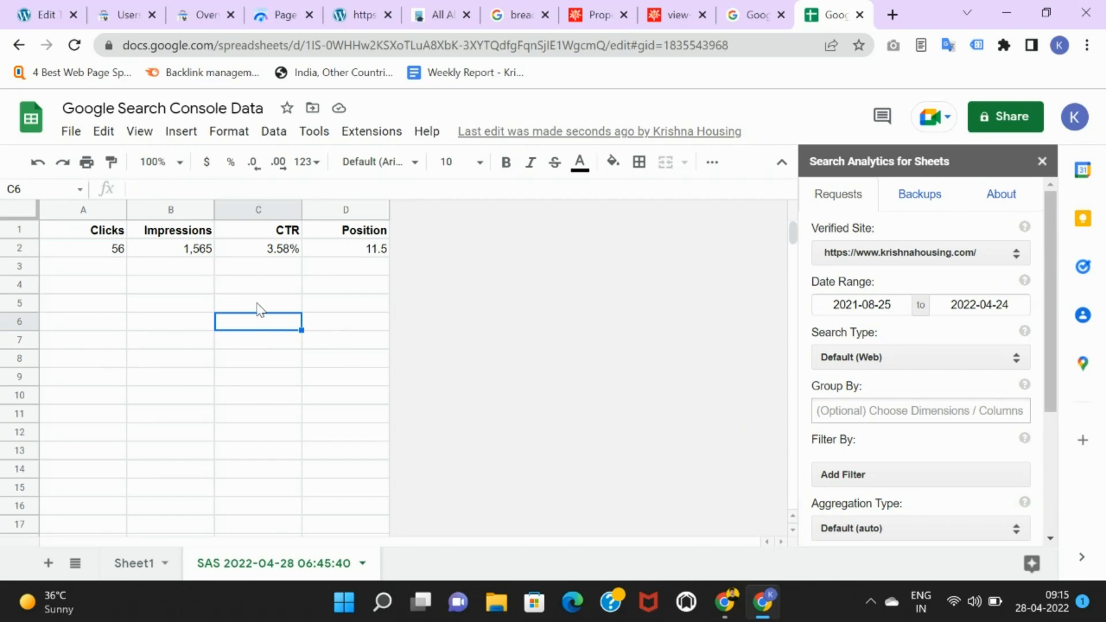
Return to Sheet1 and request the site's data grouped by Query and Page into another new sheet.
left_click(130, 564)
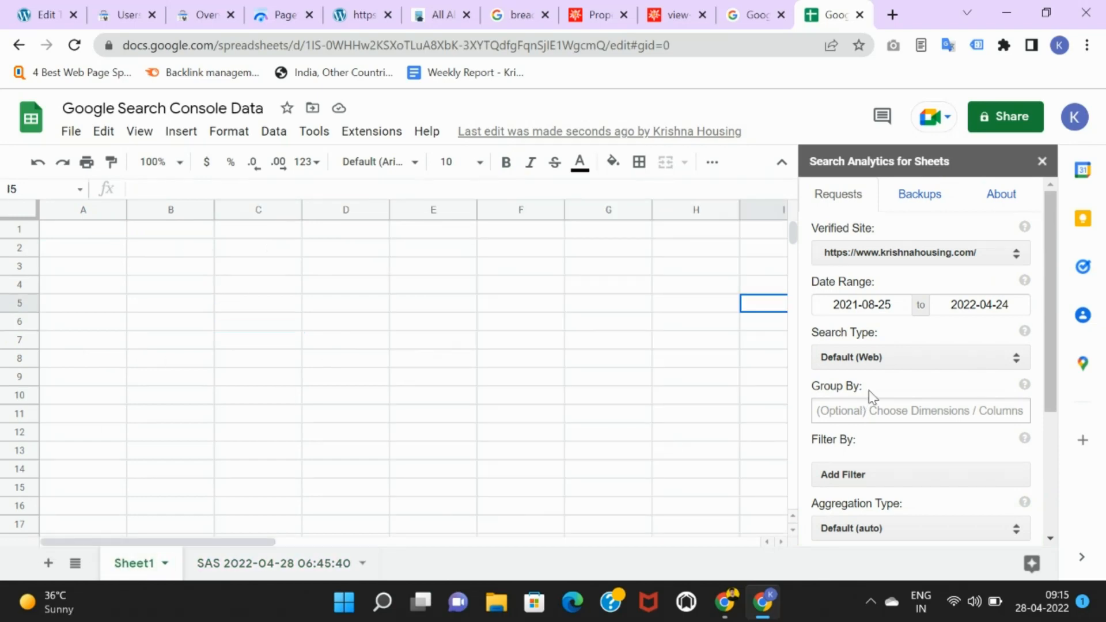
left_click(944, 361)
left_click(943, 360)
scroll(939, 369, "down", 3)
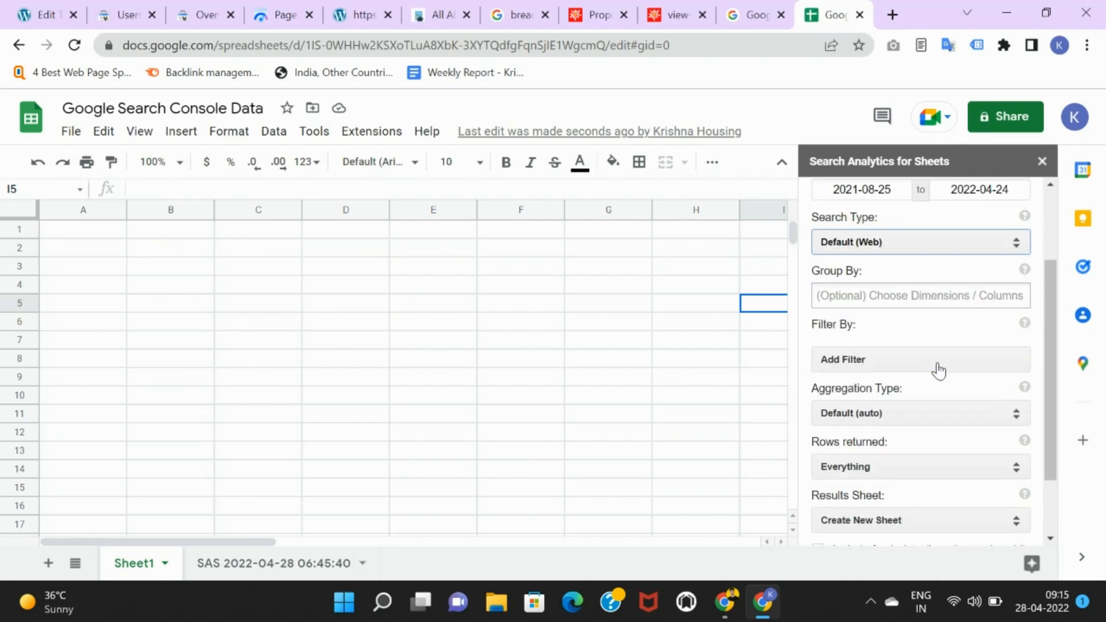
left_click(880, 239)
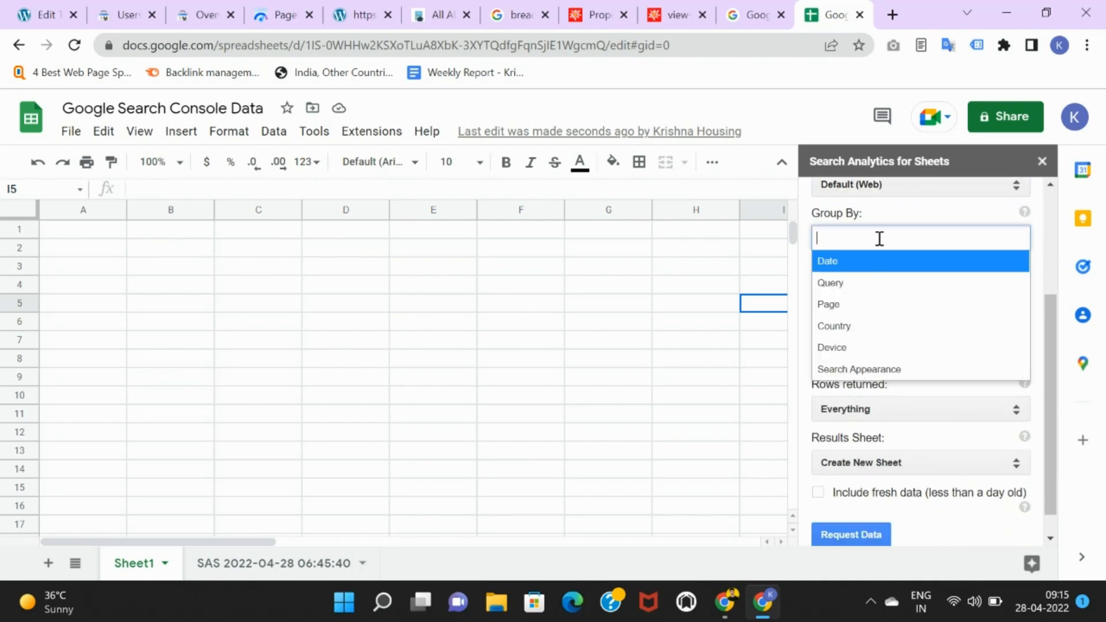
left_click(862, 288)
left_click(915, 236)
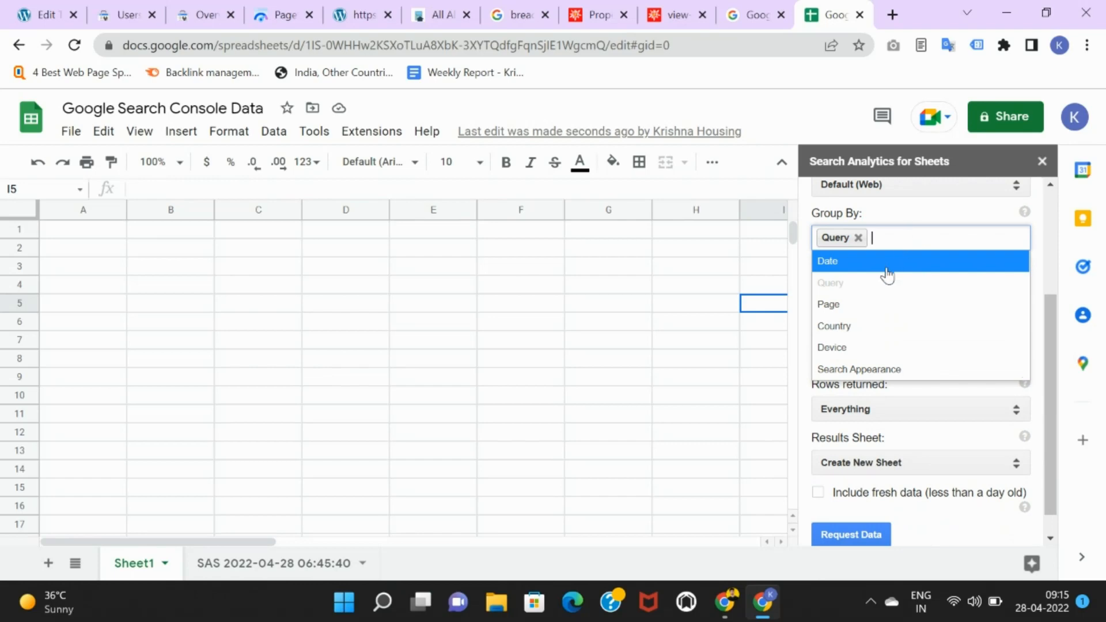
left_click(869, 305)
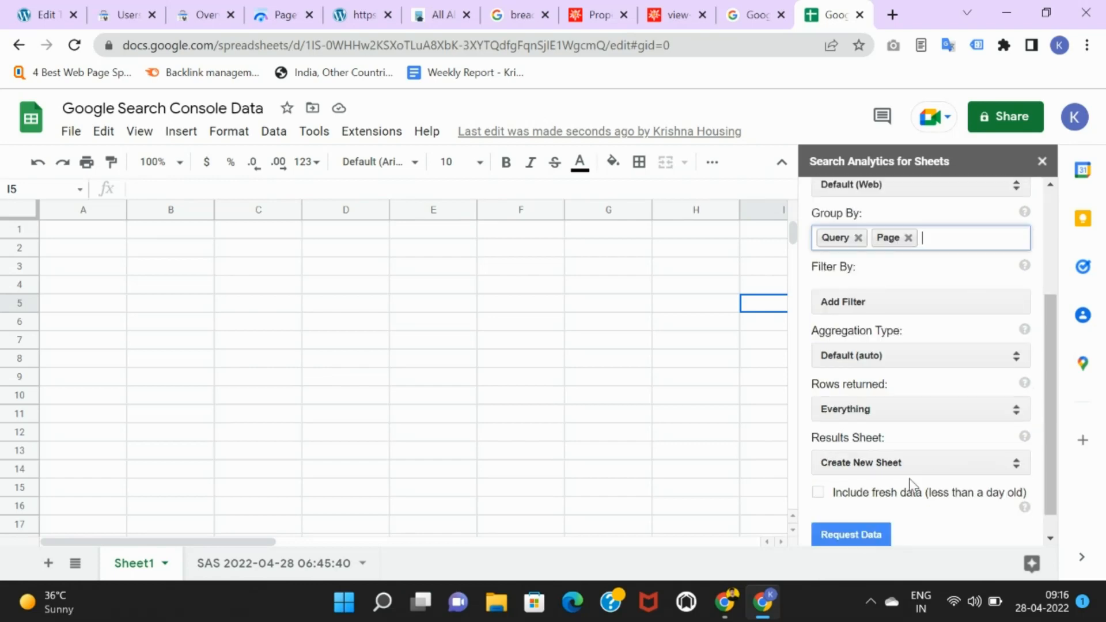
left_click(871, 536)
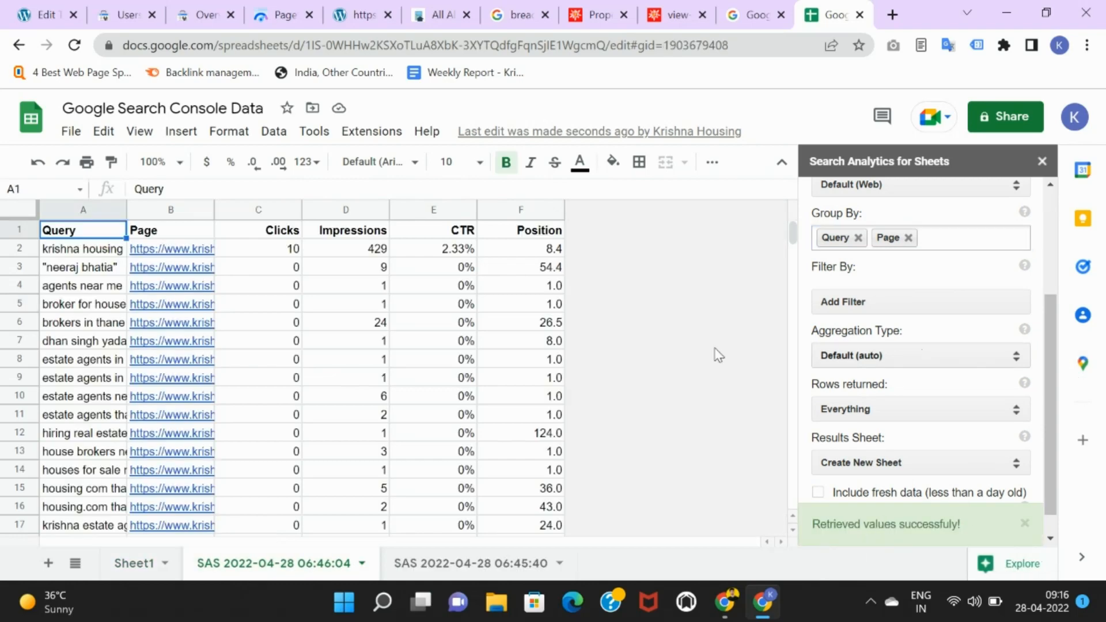
Widen the Page and Query columns so their entries are easier to read.
left_click_drag(212, 205, 292, 210)
left_click(481, 267)
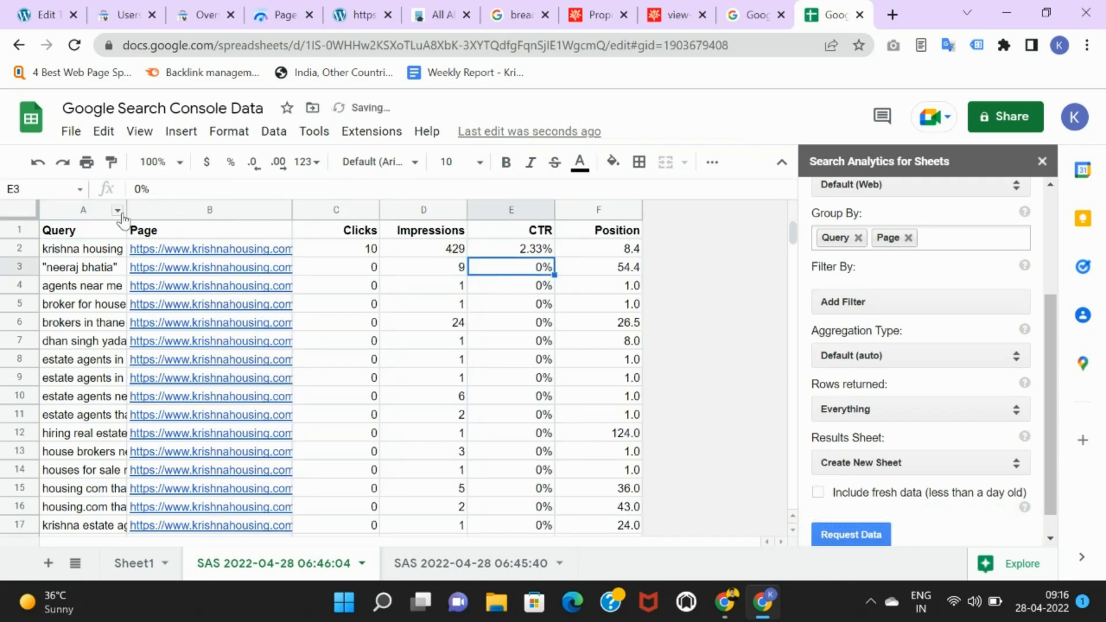
left_click_drag(125, 210, 248, 209)
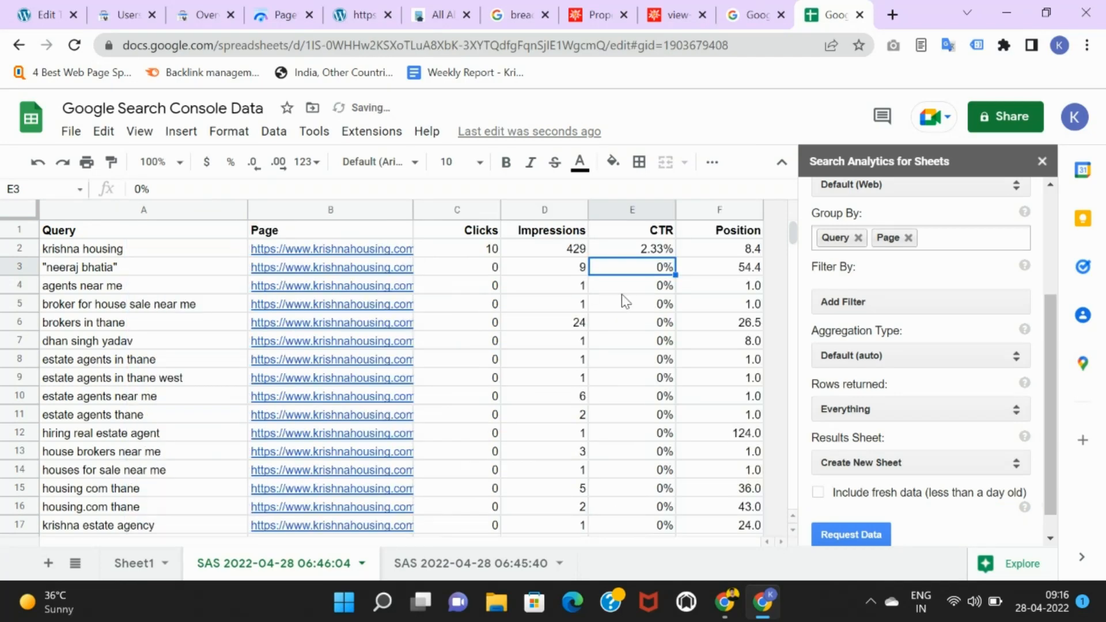
Examine the retrieved queries and pages with their impressions, CTR and position values.
left_click(579, 254)
left_click(669, 256)
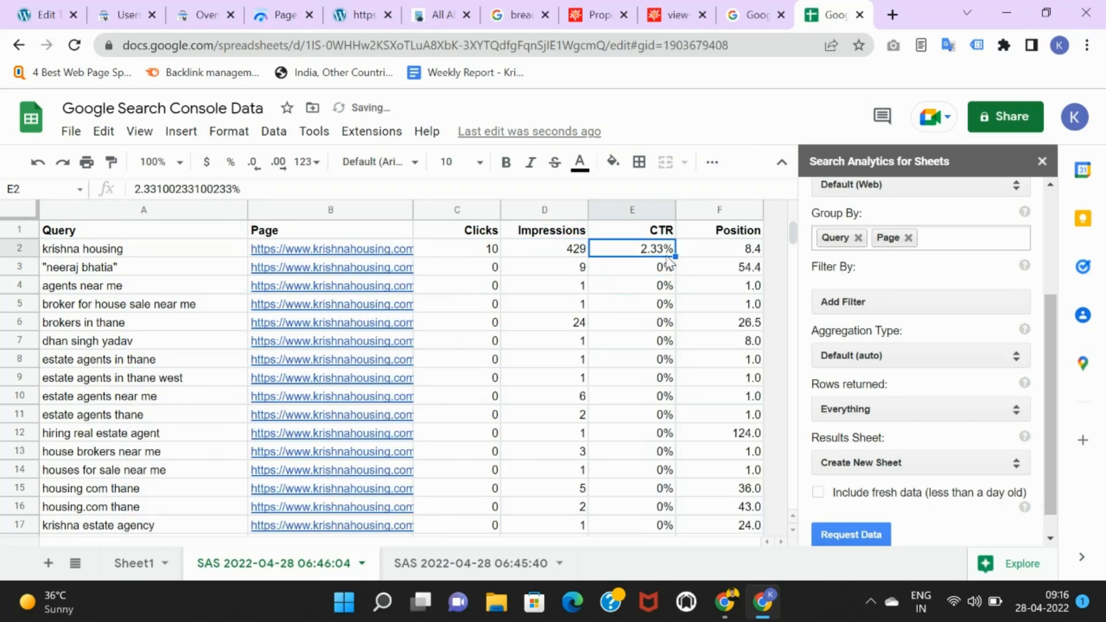
left_click(725, 260)
scroll(830, 430, "up", 3)
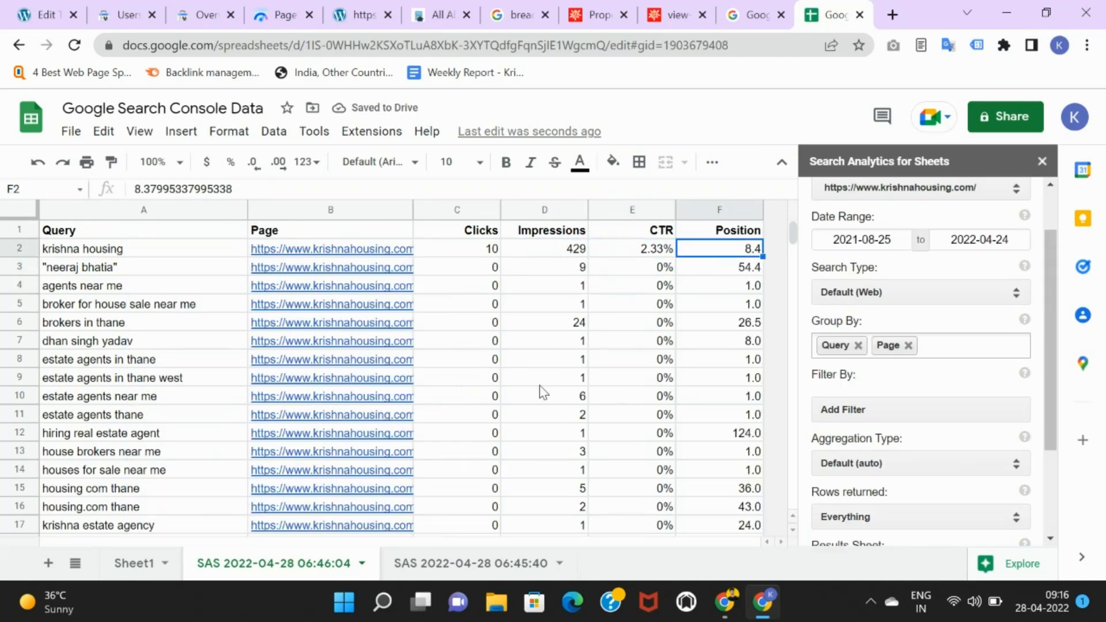
scroll(537, 389, "down", 5)
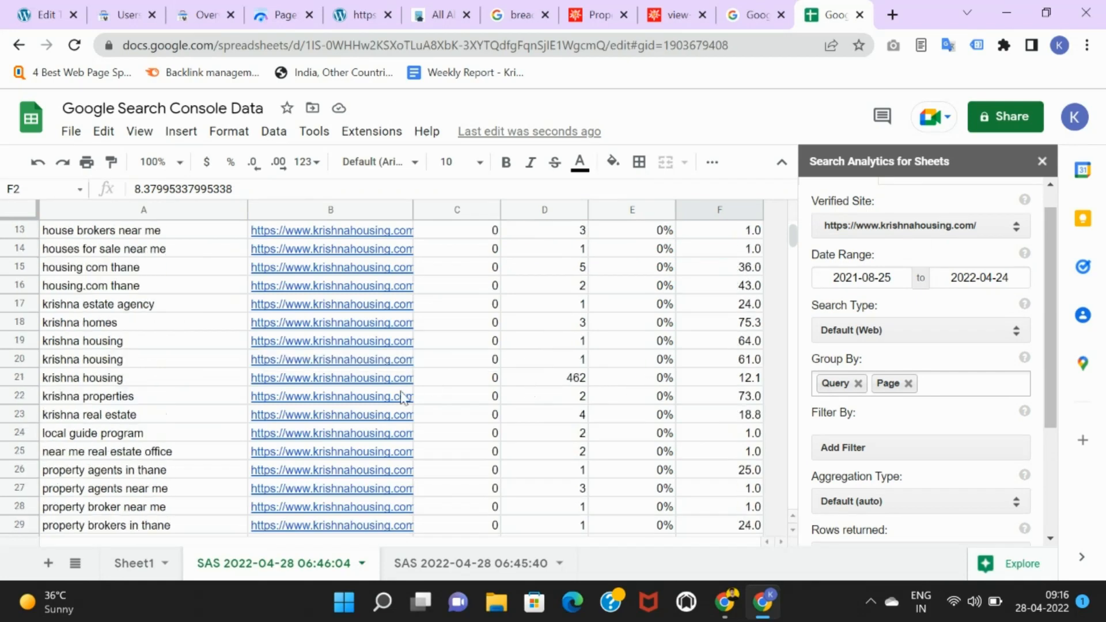
scroll(576, 403, "up", 5)
left_click(624, 420)
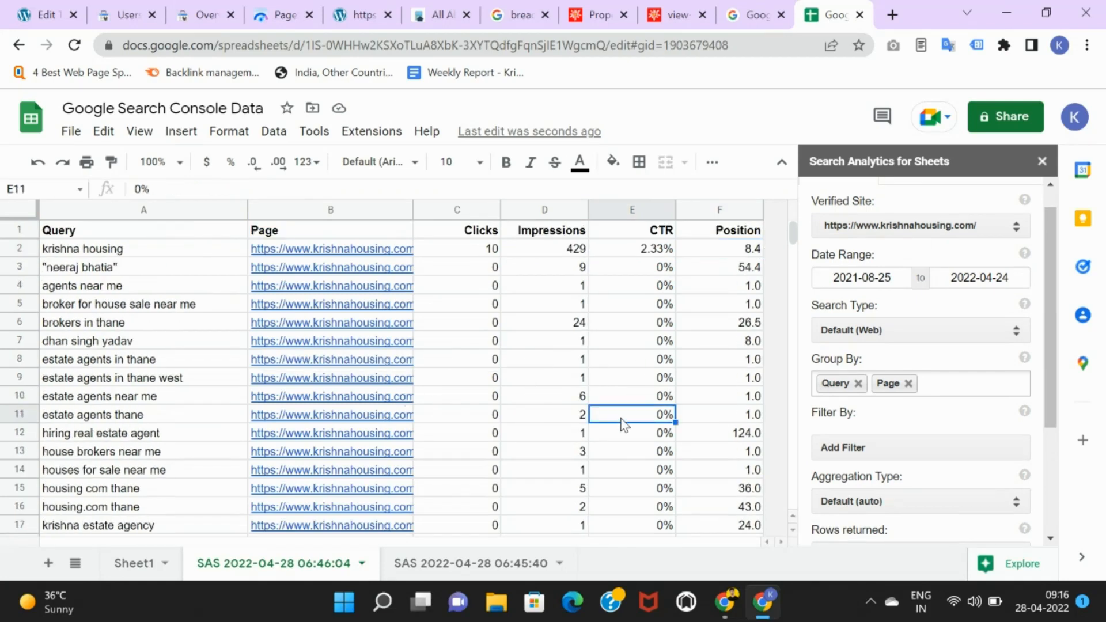
left_click(593, 308)
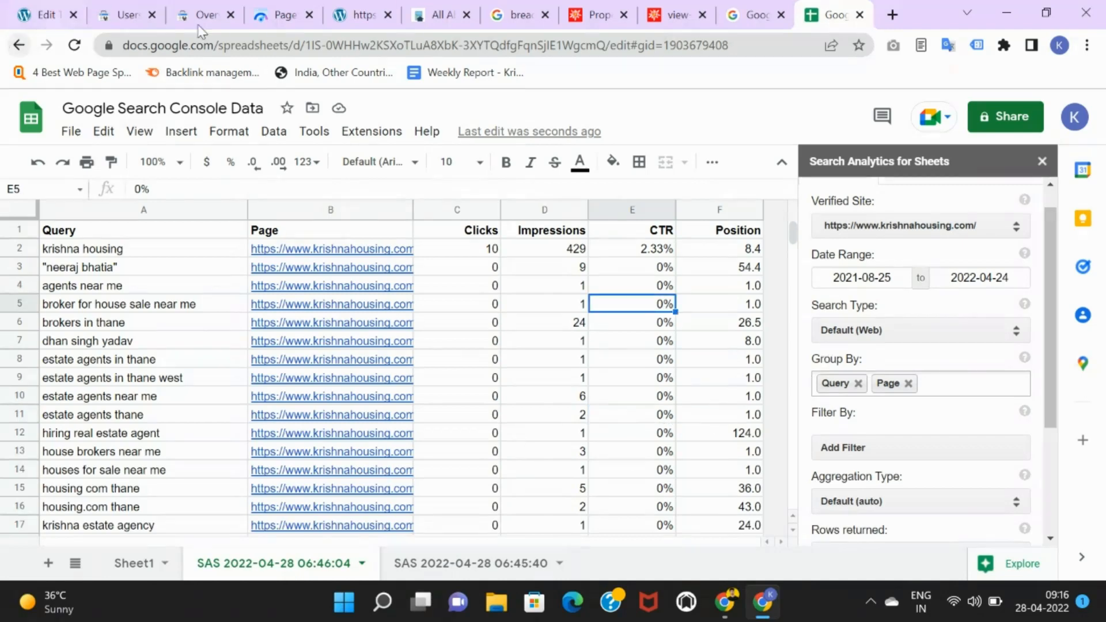
left_click(565, 377)
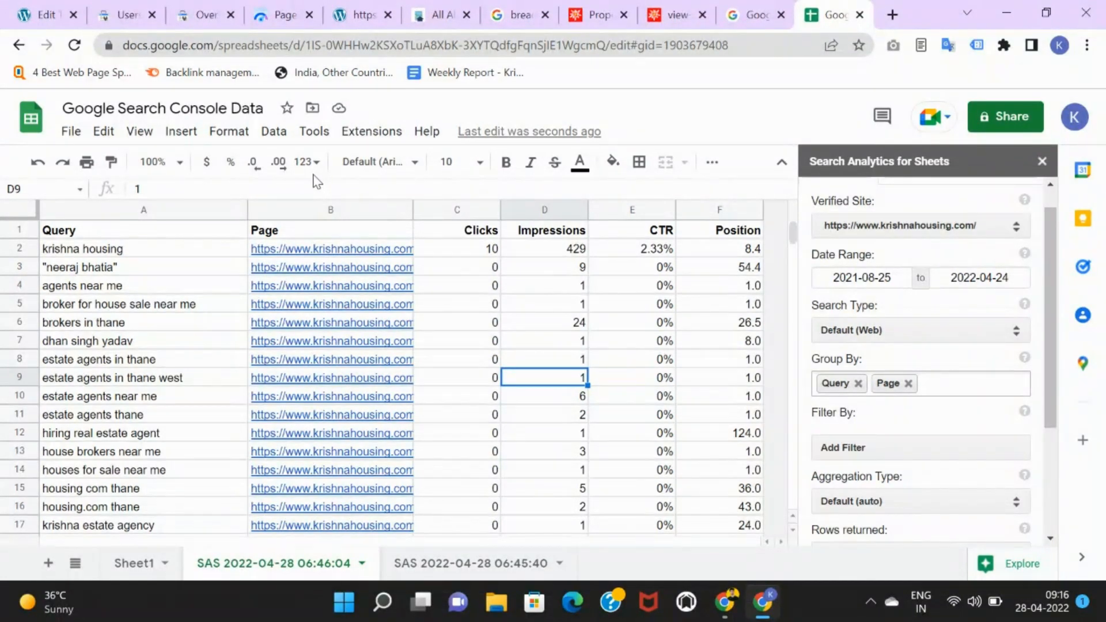
mouse_move(720, 596)
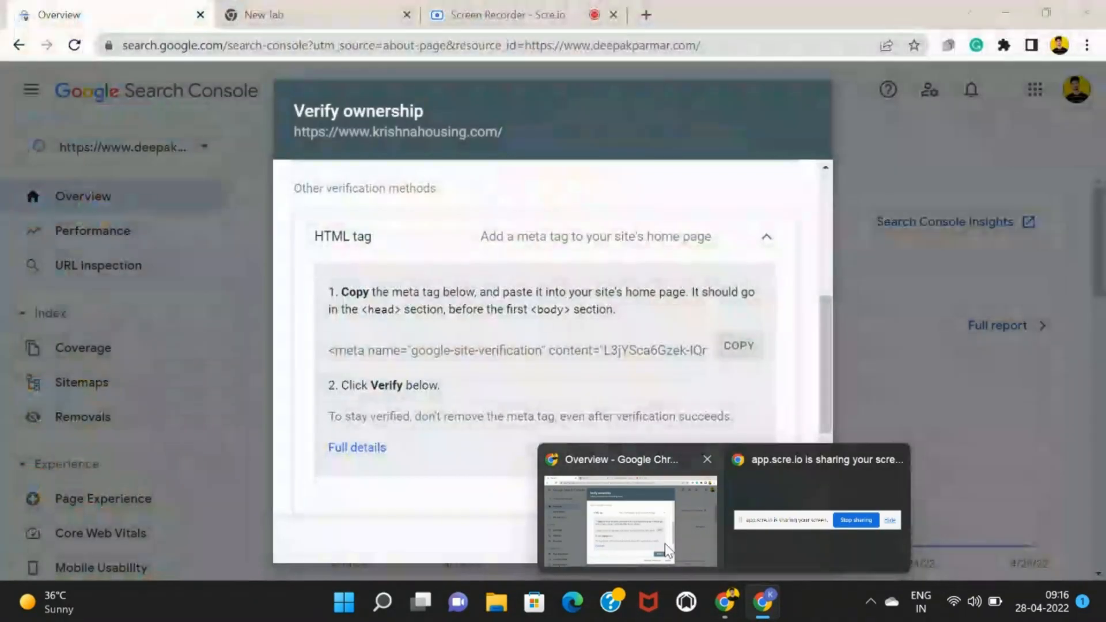
left_click(655, 544)
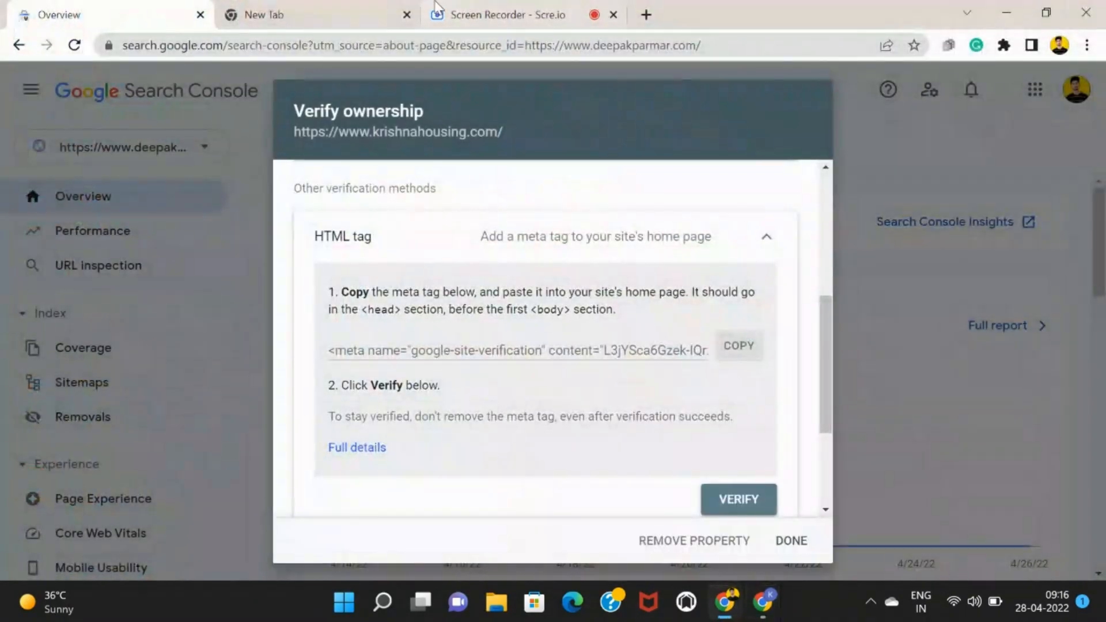
left_click(436, 4)
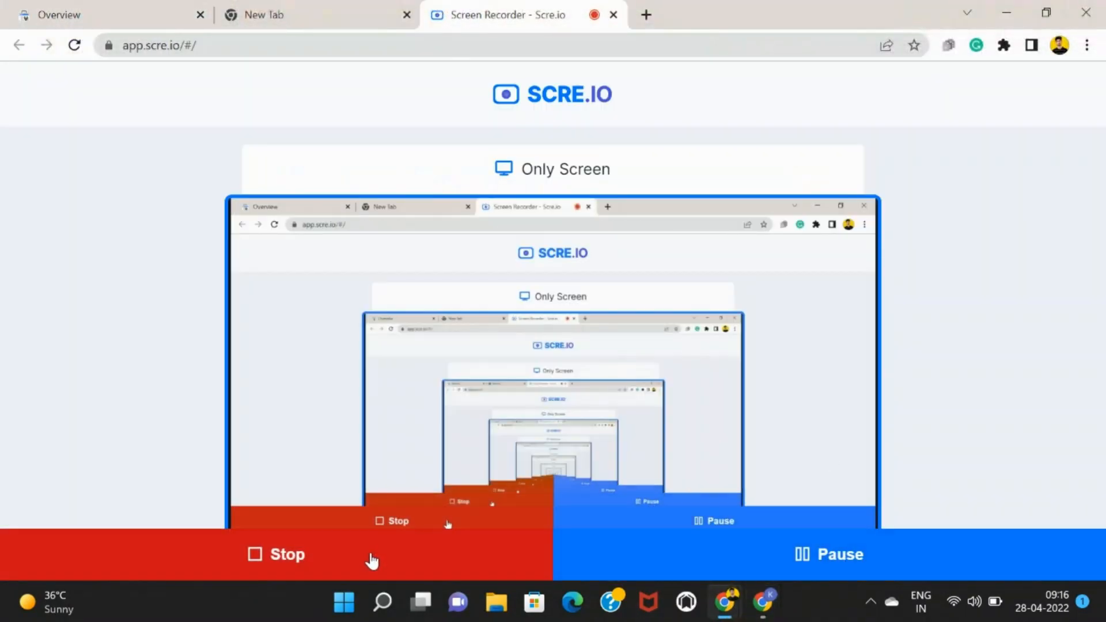